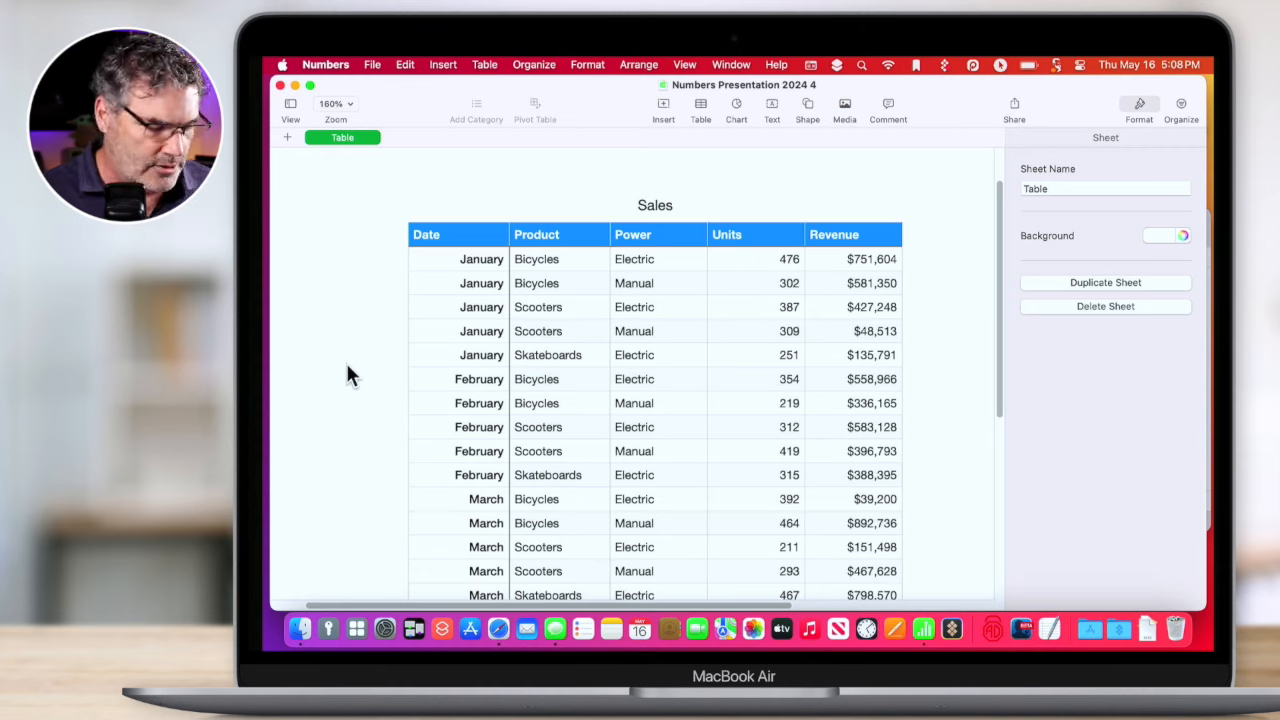
Minimize the Numbers Presentation 2024 4 spreadsheet window and close the Finder window behind it.
{"action": "left_click", "coordinate": [294, 84]}
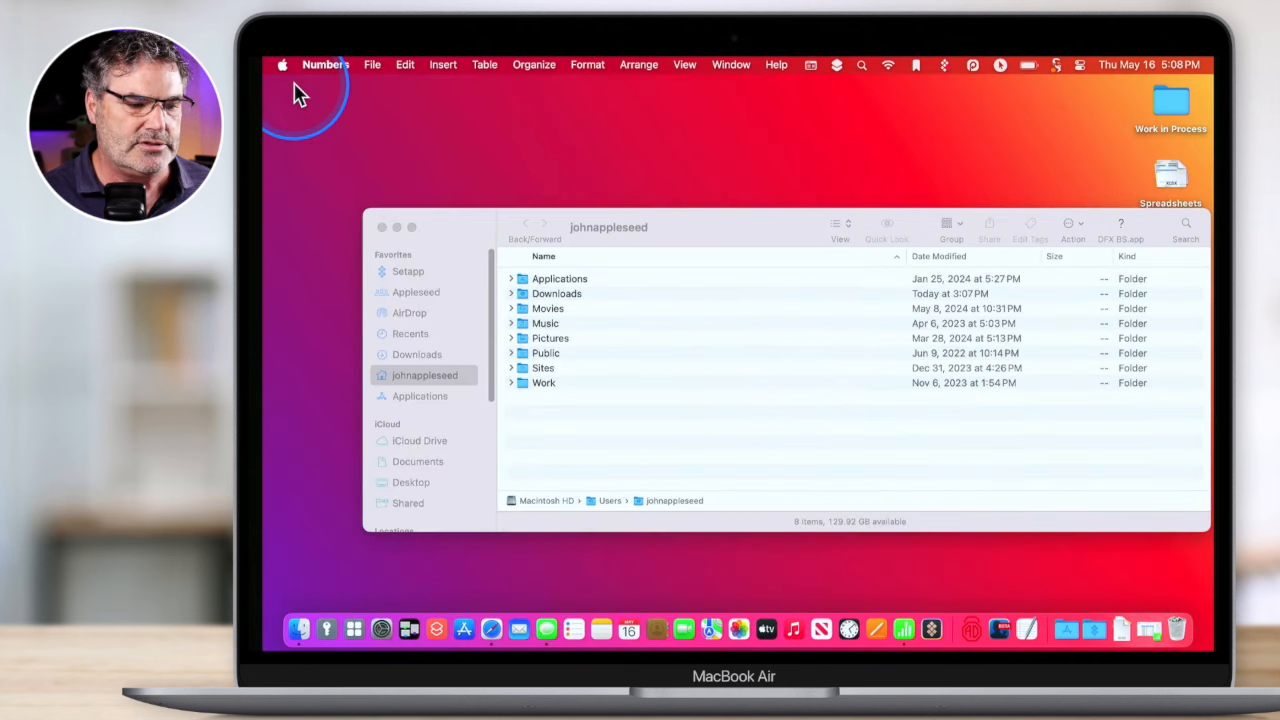
{"action": "left_click", "coordinate": [382, 226]}
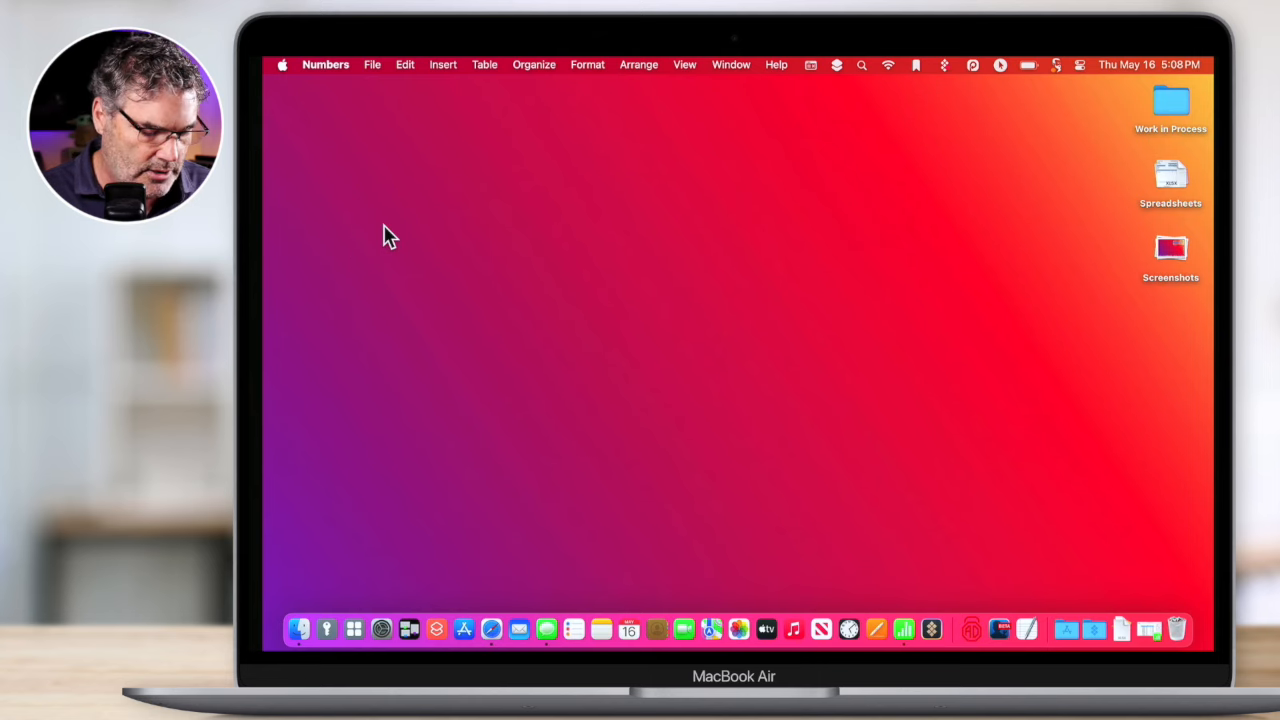
Look through the spreadsheet template categories and create a new document from the Blank template in the Basic group.
{"action": "key", "text": "super+n"}
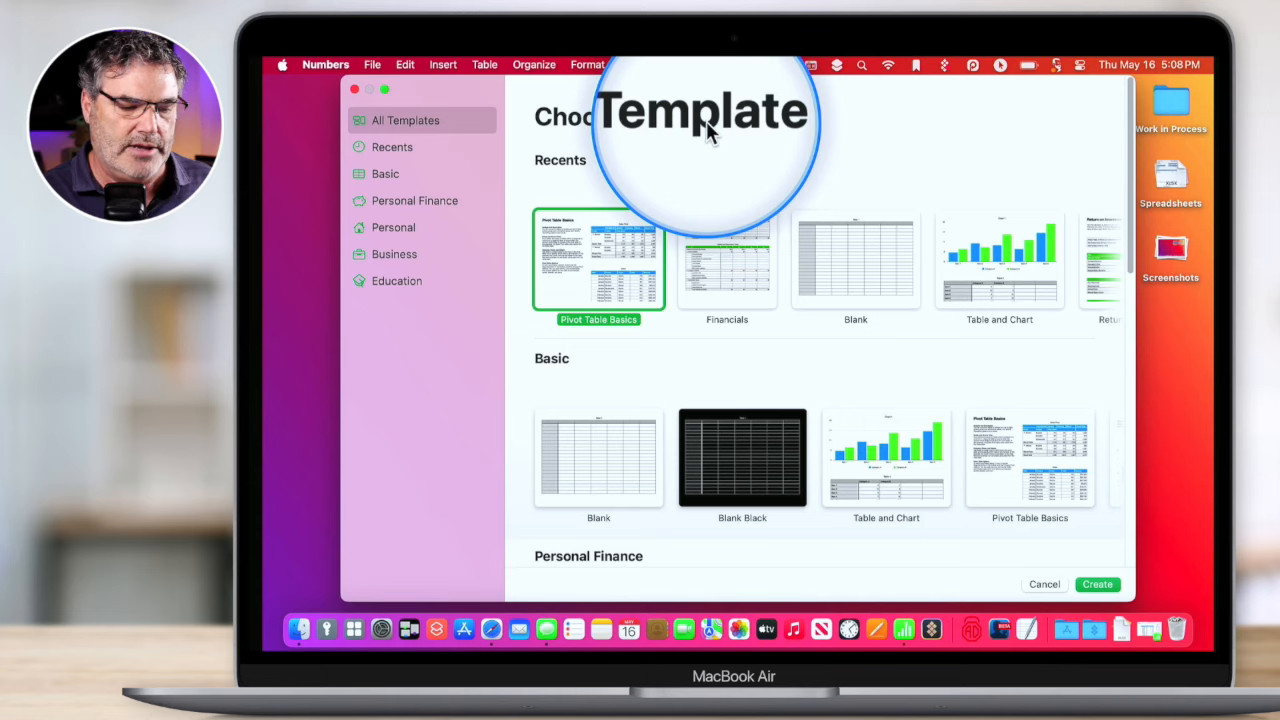
{"action": "scroll", "coordinate": [751, 518], "scroll_direction": "down", "scroll_amount": 3}
{"action": "scroll", "coordinate": [752, 524], "scroll_direction": "down", "scroll_amount": 10}
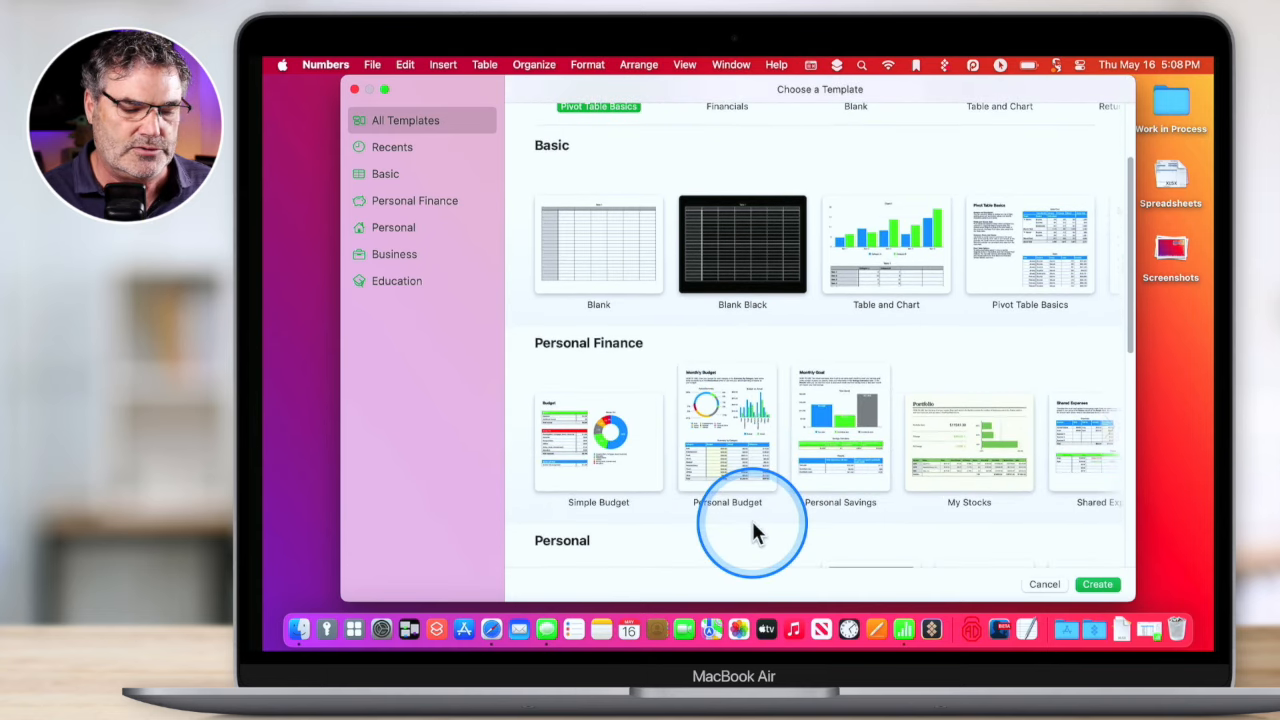
{"action": "scroll", "coordinate": [753, 524], "scroll_direction": "down", "scroll_amount": 4}
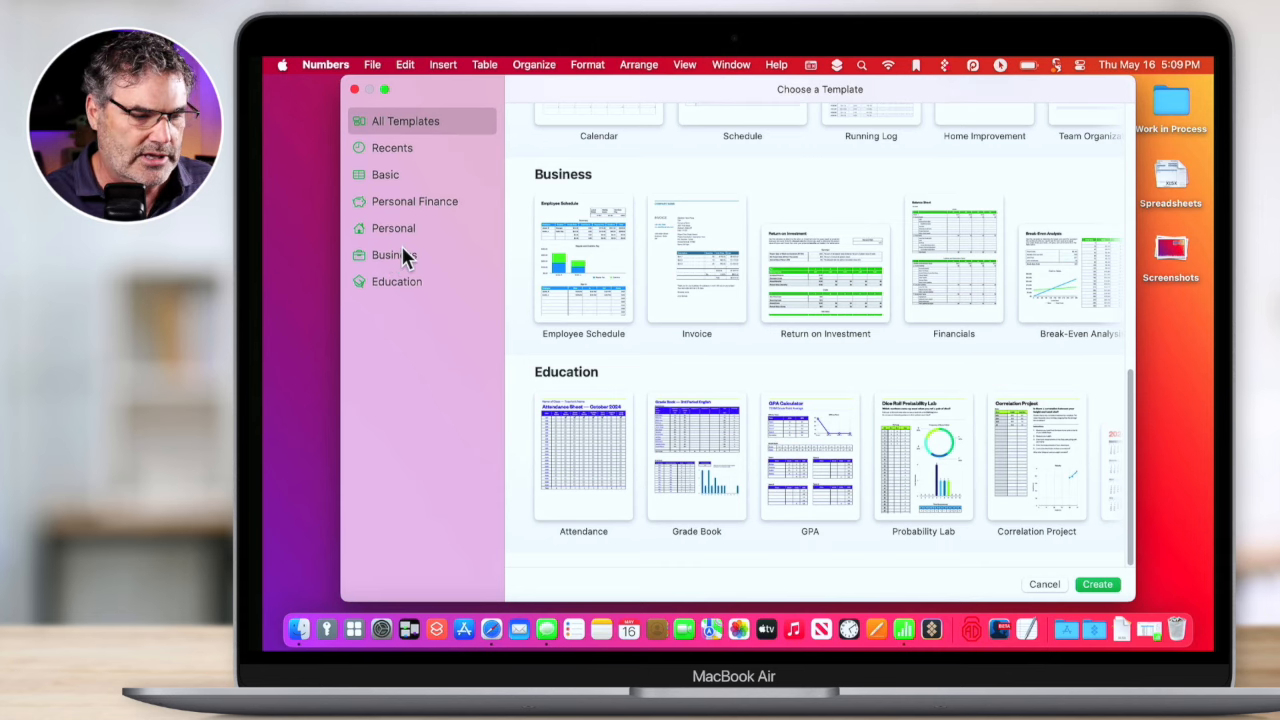
{"action": "left_click", "coordinate": [672, 340]}
{"action": "scroll", "coordinate": [672, 337], "scroll_direction": "up", "scroll_amount": 10}
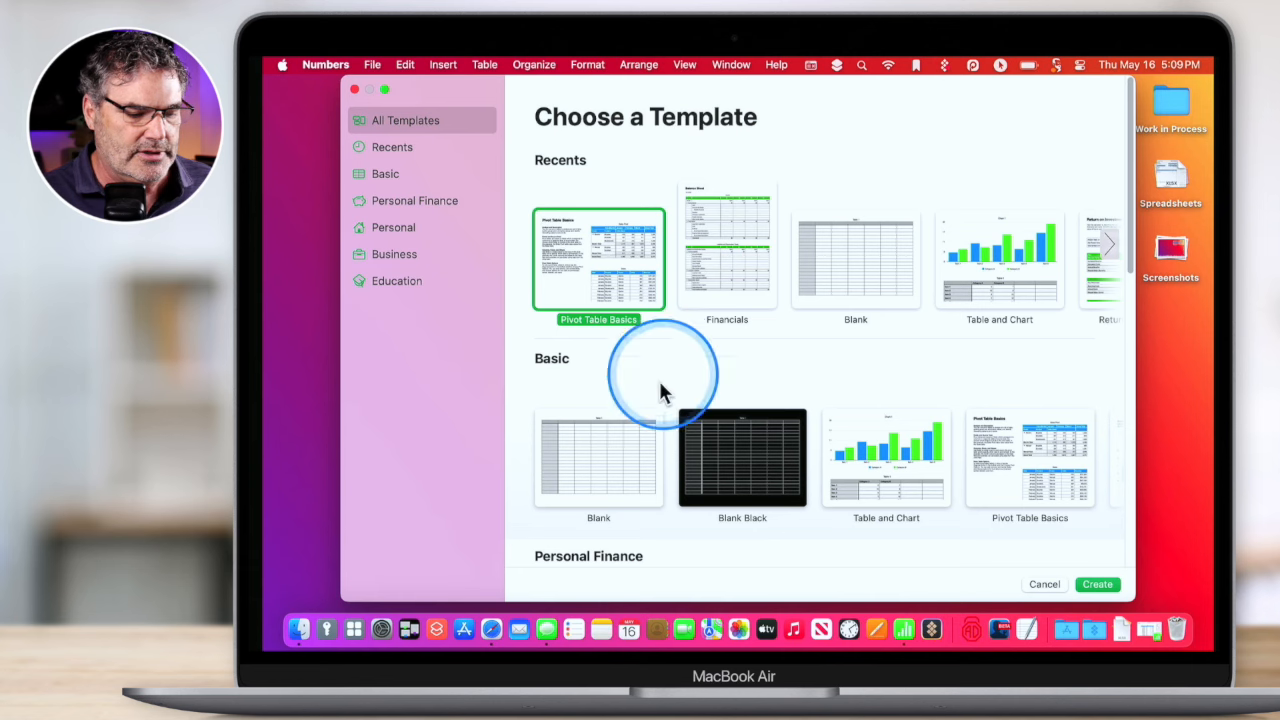
{"action": "left_click", "coordinate": [606, 456]}
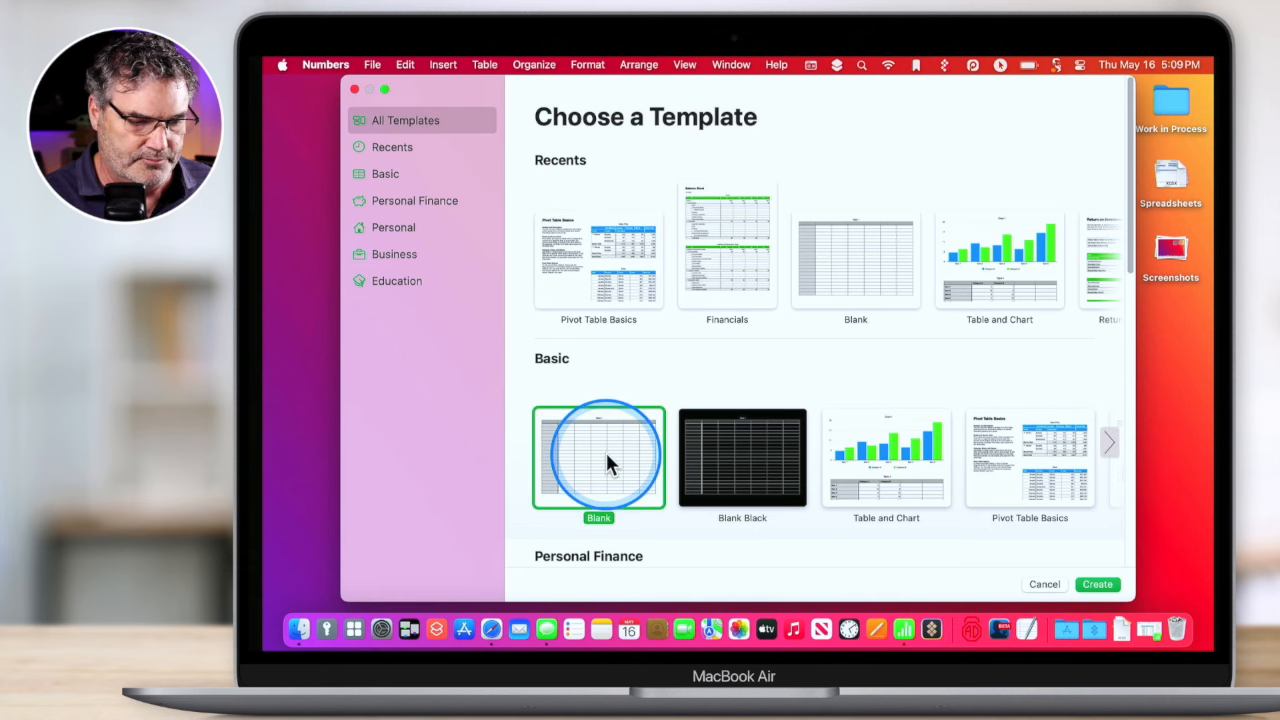
{"action": "left_click", "coordinate": [606, 454]}
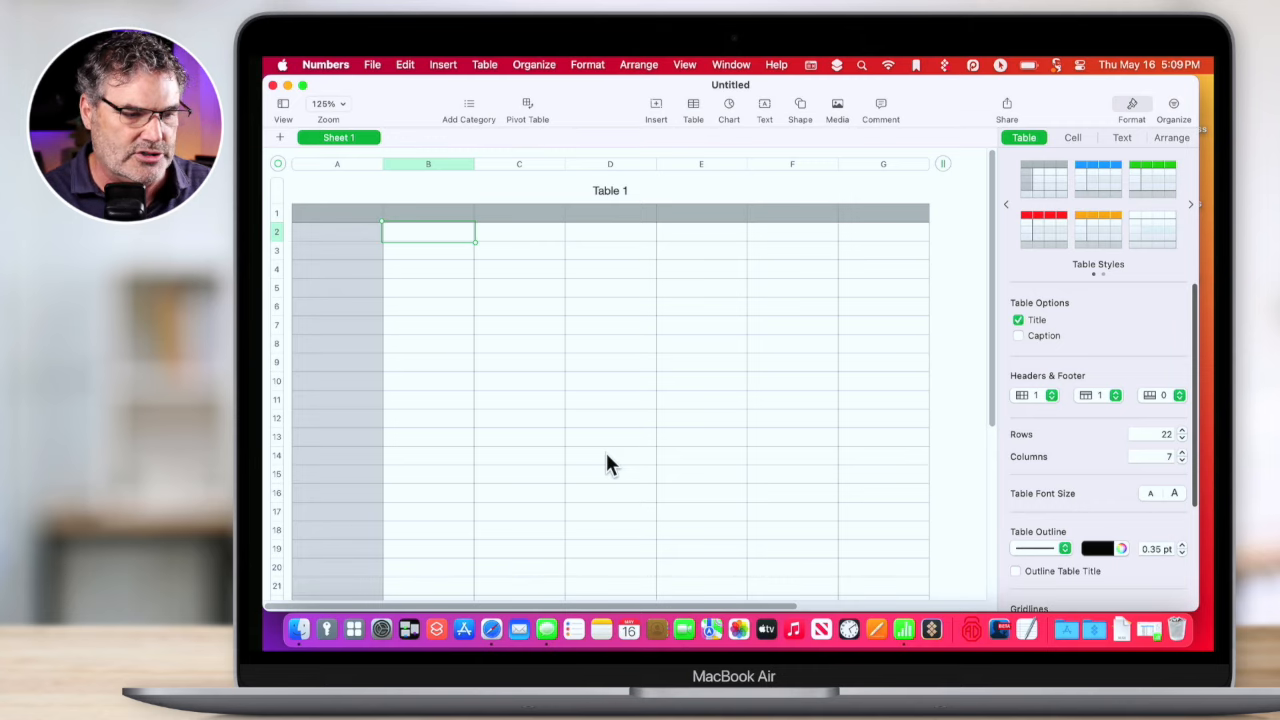
Close the untitled blank spreadsheet and restore the minimized Numbers Presentation 2024 4 document.
{"action": "key", "text": "super+w"}
{"action": "left_click", "coordinate": [1113, 553]}
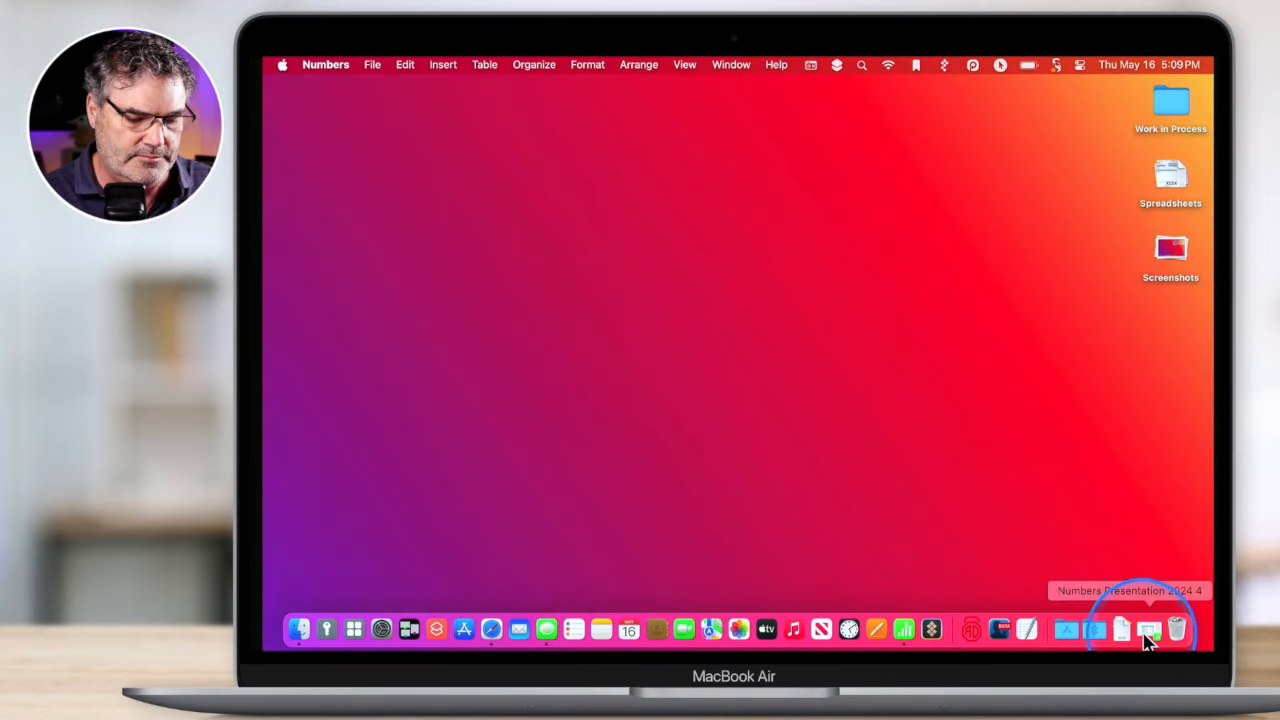
{"action": "left_click", "coordinate": [1147, 630]}
{"action": "left_click", "coordinate": [697, 318]}
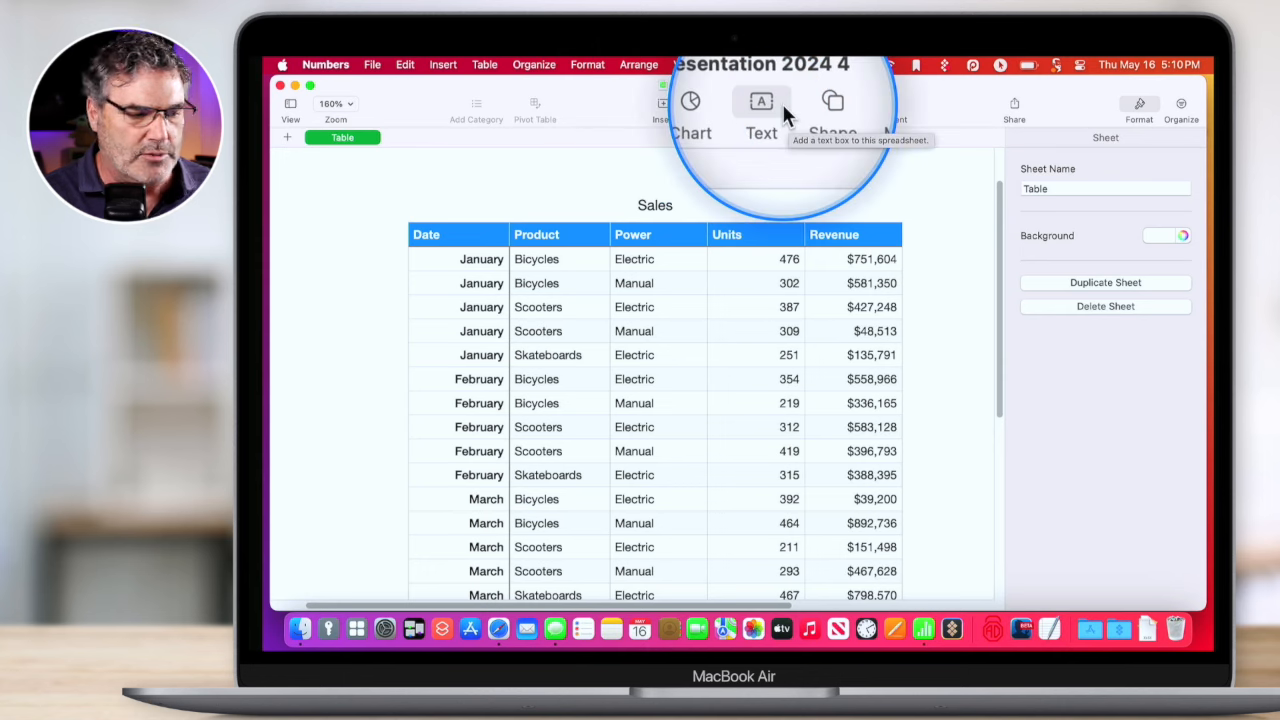
Zoom the sheet out to 75% and back in to 150%.
{"action": "left_click", "coordinate": [347, 104]}
{"action": "left_click", "coordinate": [345, 162]}
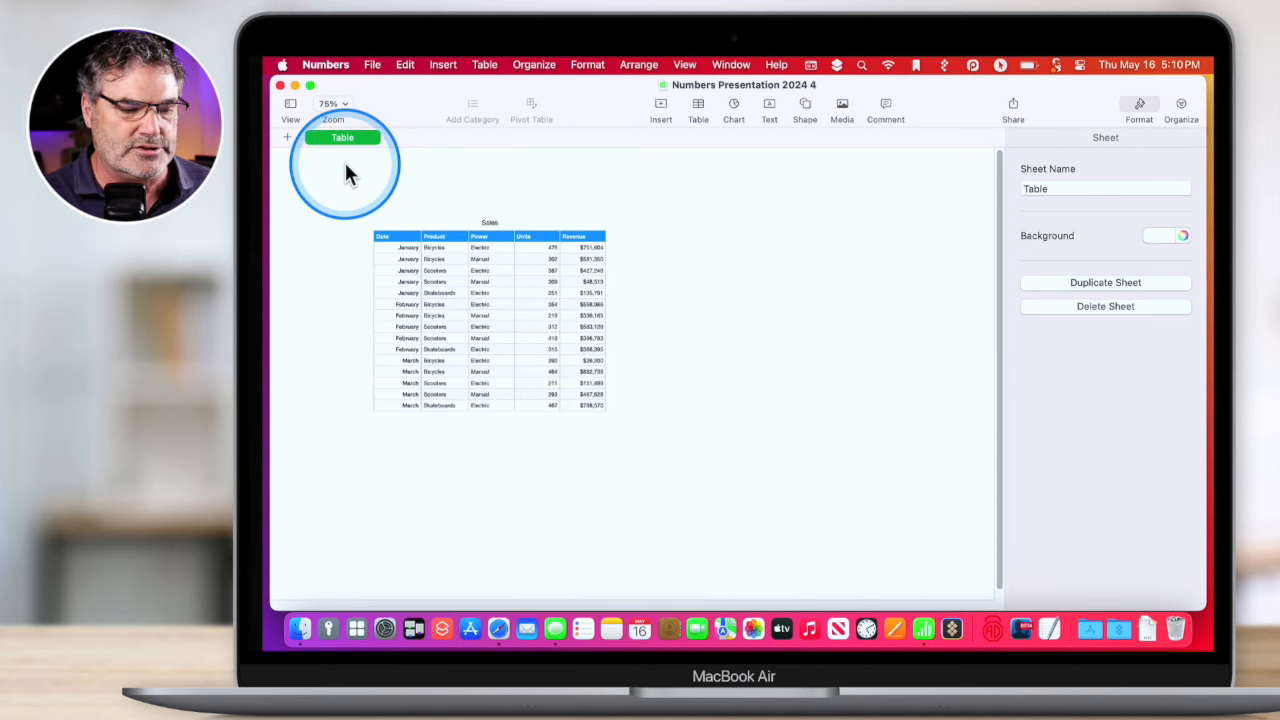
{"action": "left_click", "coordinate": [347, 104]}
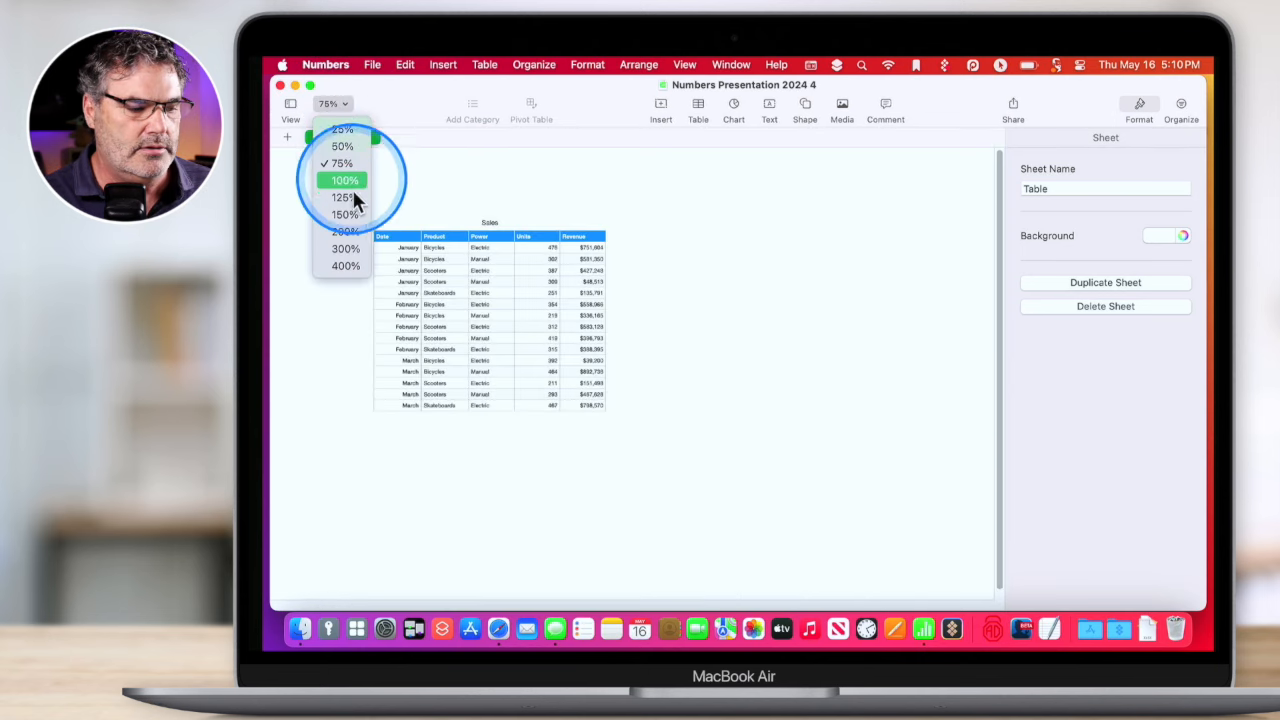
{"action": "left_click", "coordinate": [345, 217]}
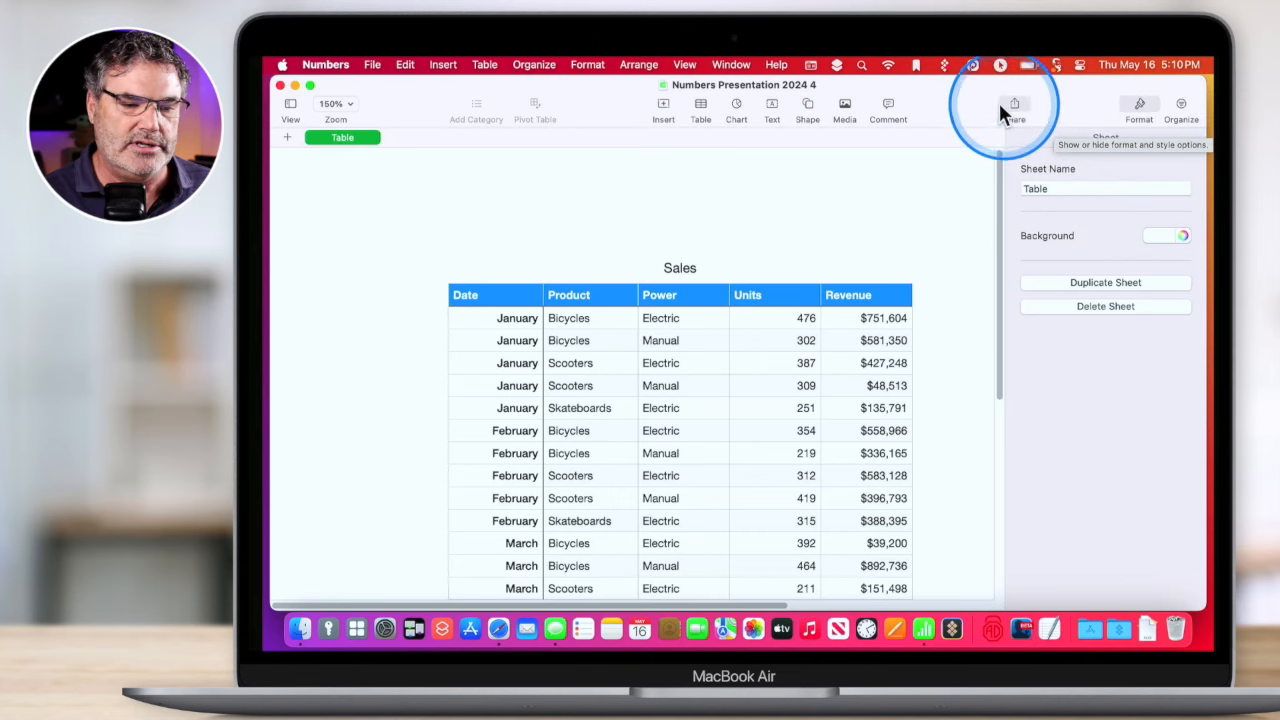
Show the toolbar's display and customization options, and dismiss them without choosing one.
{"action": "right_click", "coordinate": [961, 96]}
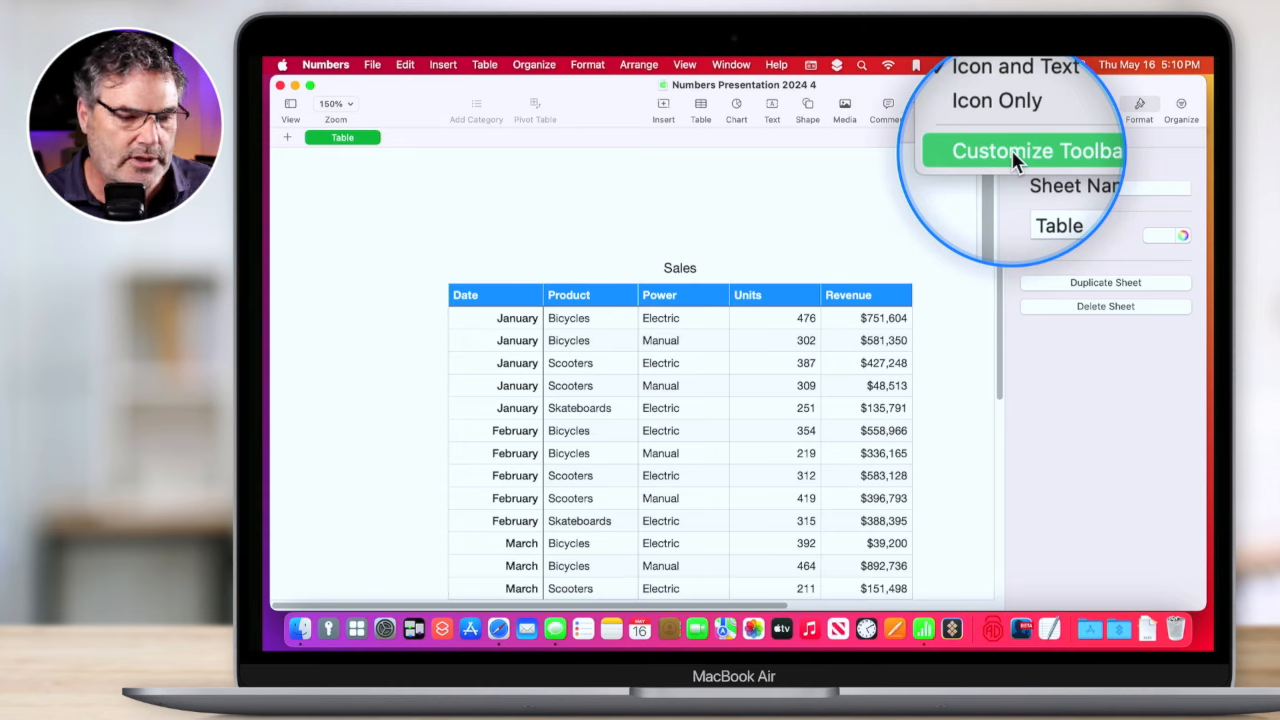
{"action": "left_click", "coordinate": [797, 184]}
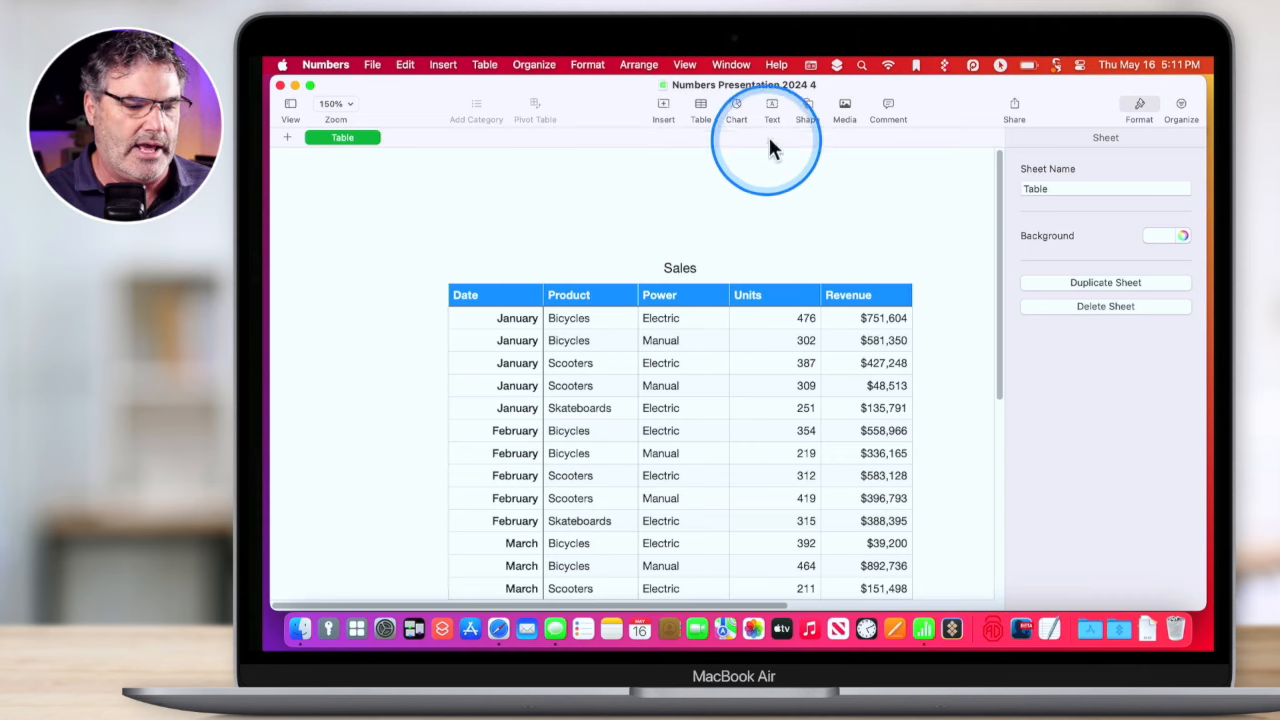
Insert a black square shape and move it to the empty area to the right of the Sales table.
{"action": "left_click", "coordinate": [806, 106]}
{"action": "left_click", "coordinate": [796, 245]}
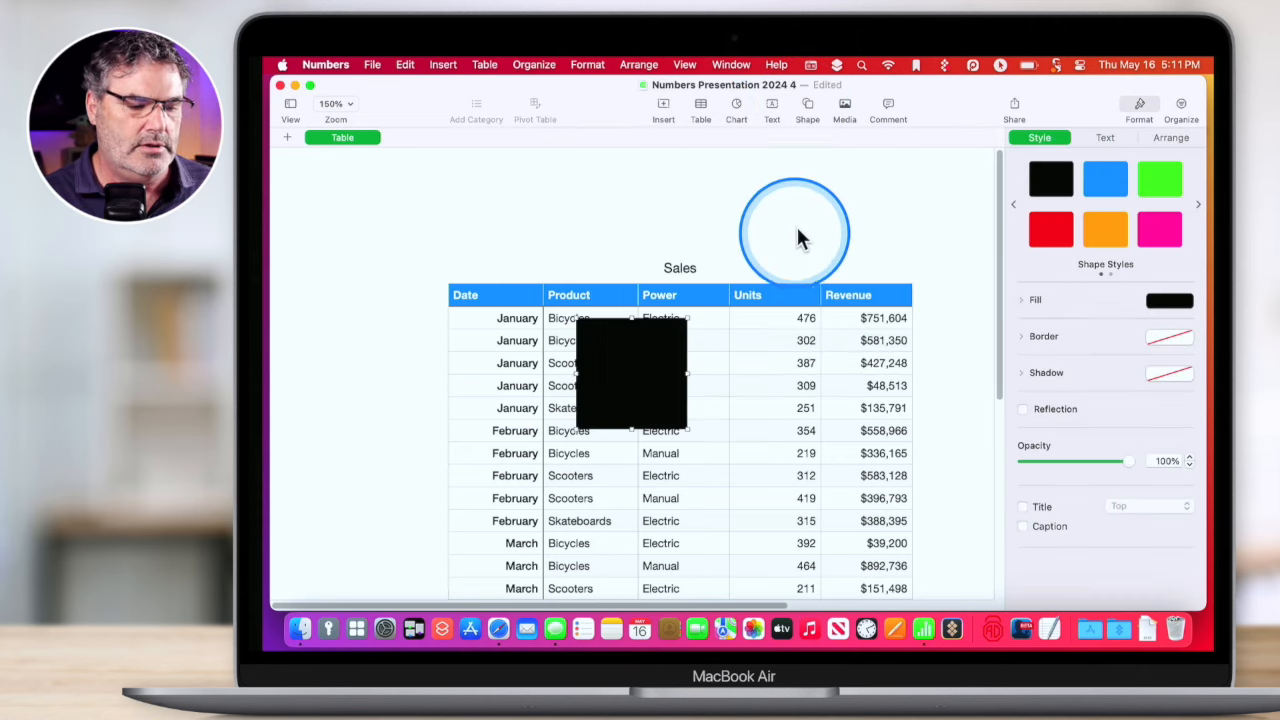
{"action": "left_click_drag", "start_coordinate": [600, 377], "coordinate": [372, 252]}
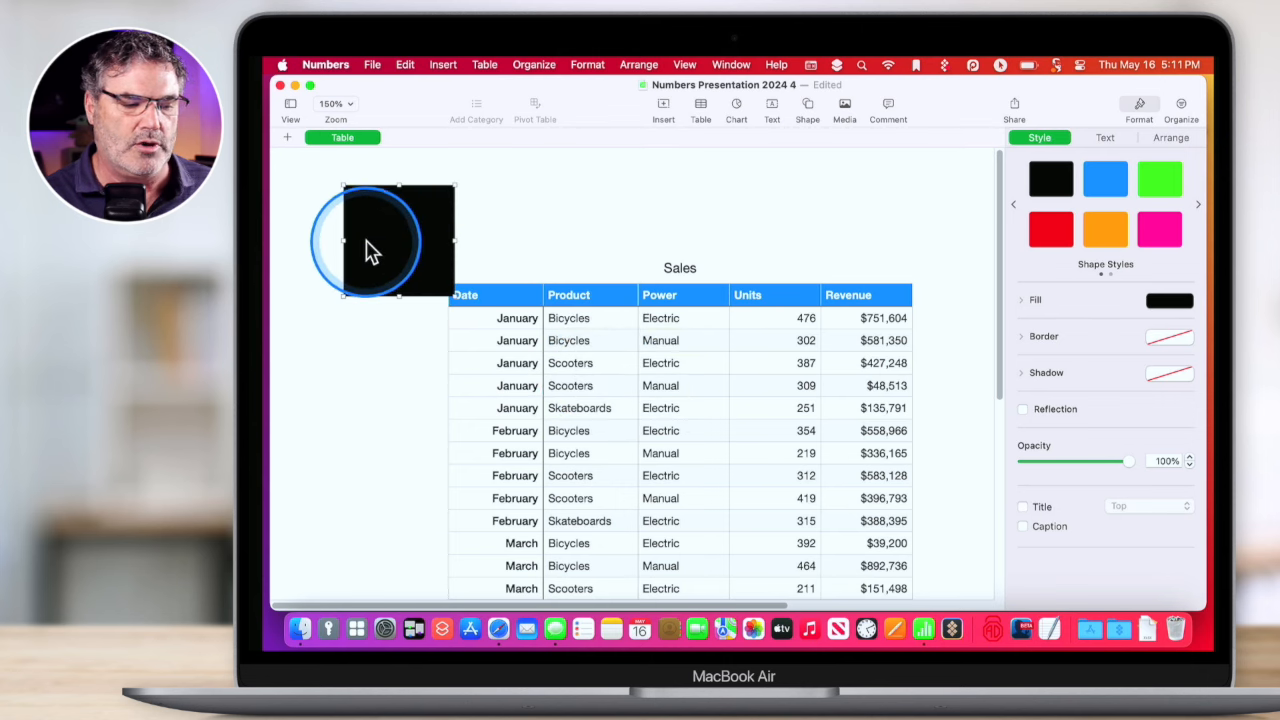
{"action": "scroll", "coordinate": [368, 252], "scroll_direction": "down", "scroll_amount": 5}
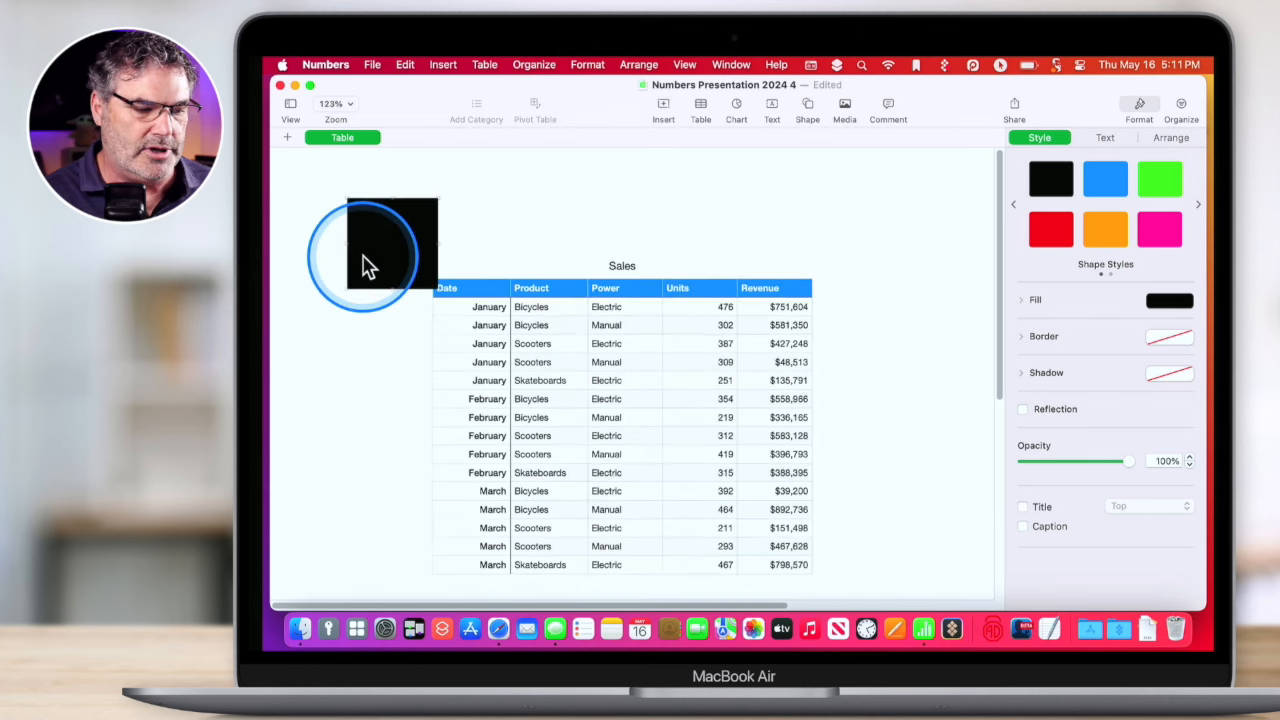
{"action": "left_click_drag", "start_coordinate": [366, 230], "coordinate": [862, 320]}
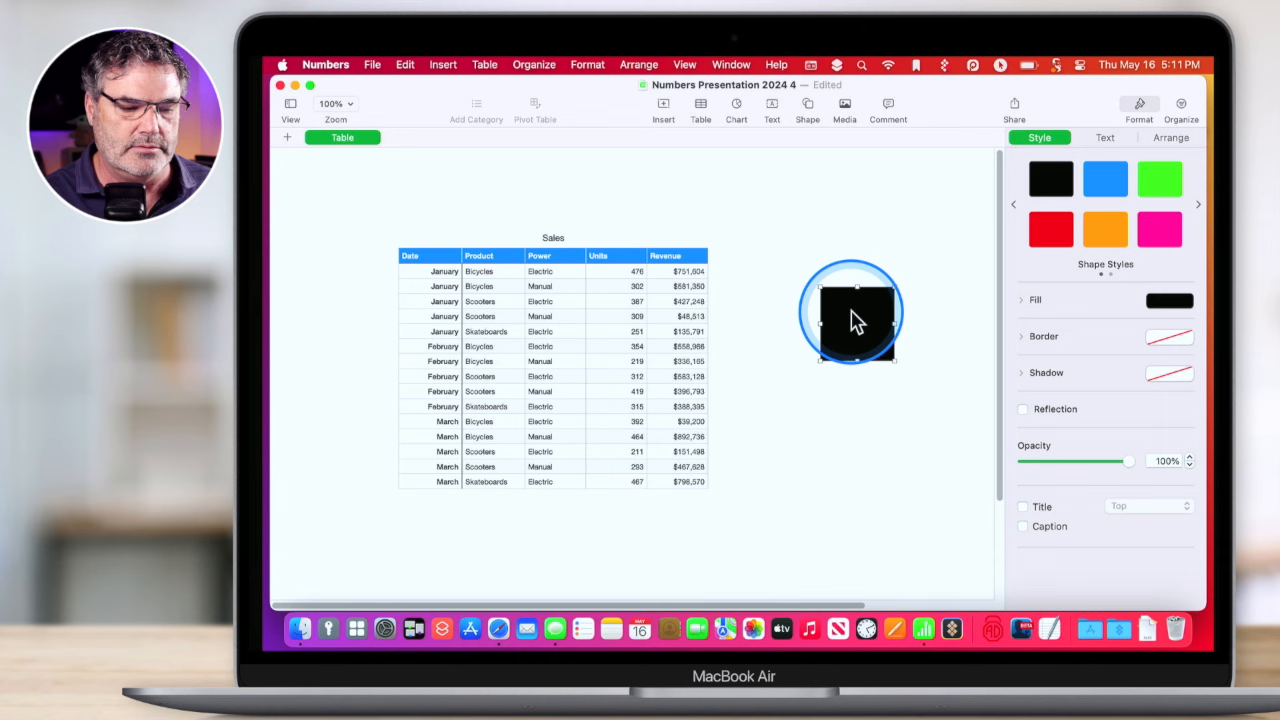
Move the Sales table slightly to the left on the sheet and delete the black square.
{"action": "left_click", "coordinate": [402, 240]}
{"action": "left_click_drag", "start_coordinate": [389, 216], "coordinate": [345, 224]}
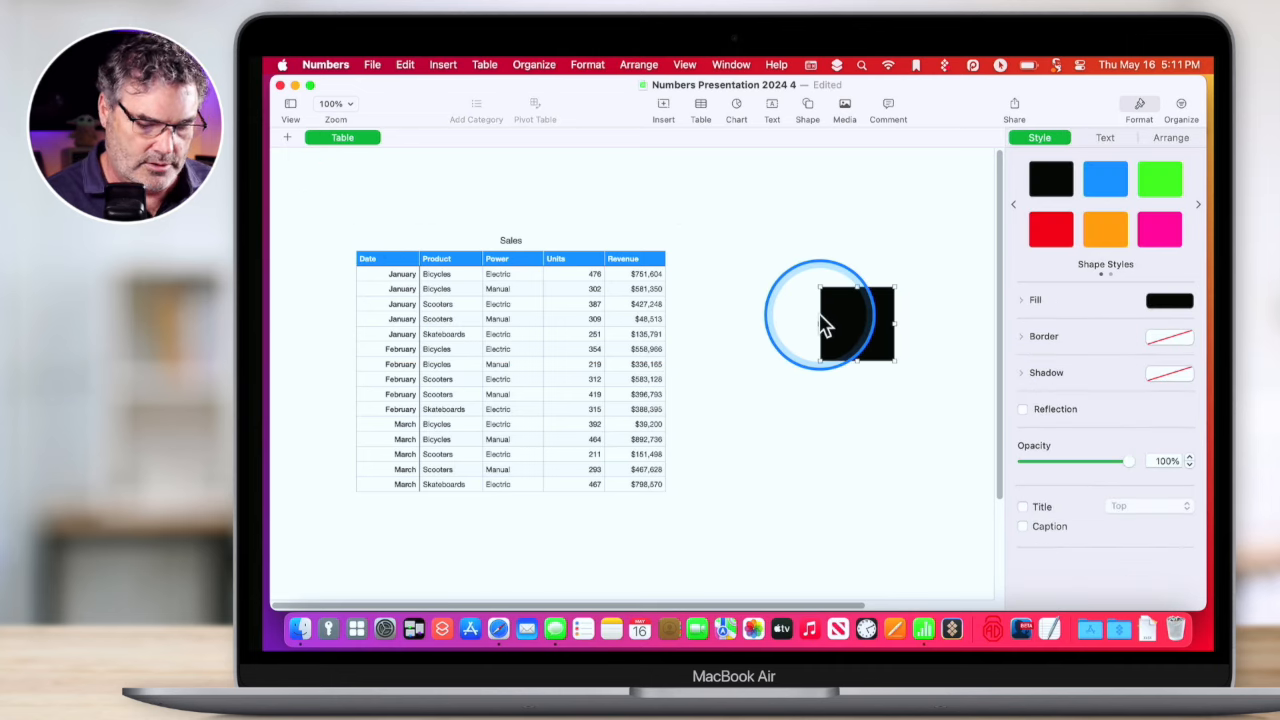
{"action": "key", "text": "Delete"}
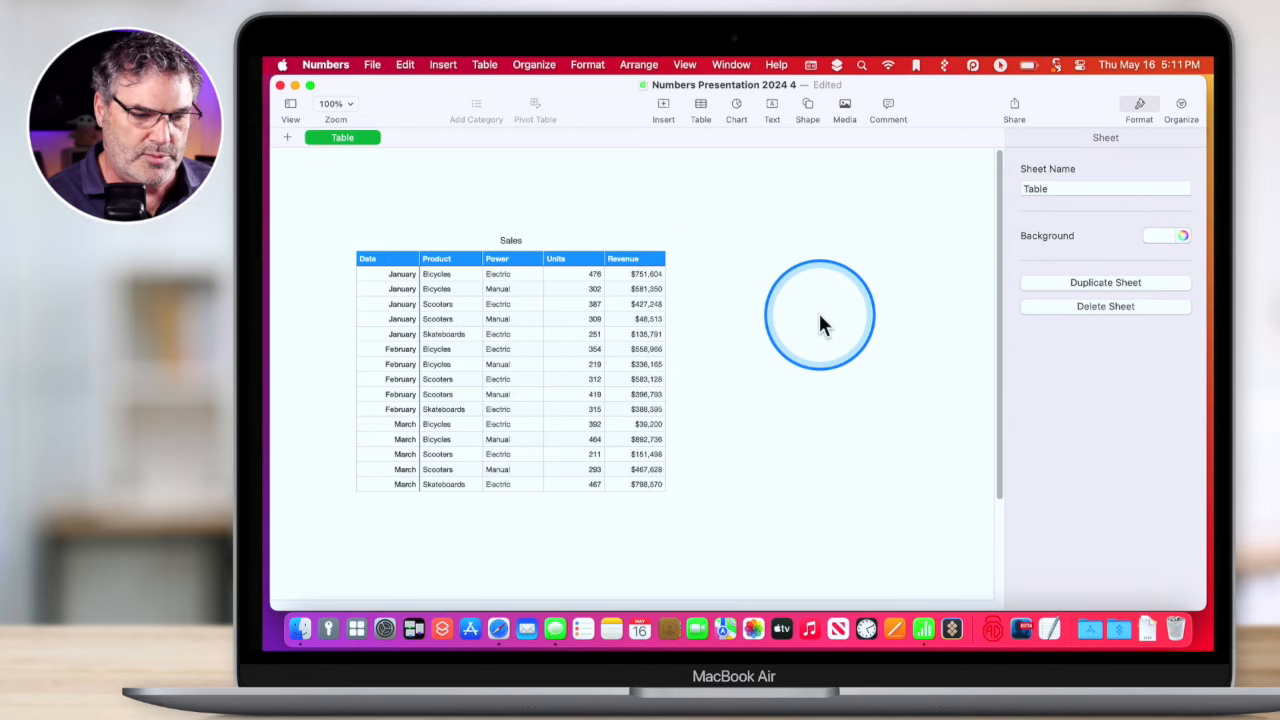
Toggle the format sidebar off and on, and display the formatting and organizing options for cell C6 of the Sales table.
{"action": "left_click", "coordinate": [1140, 105]}
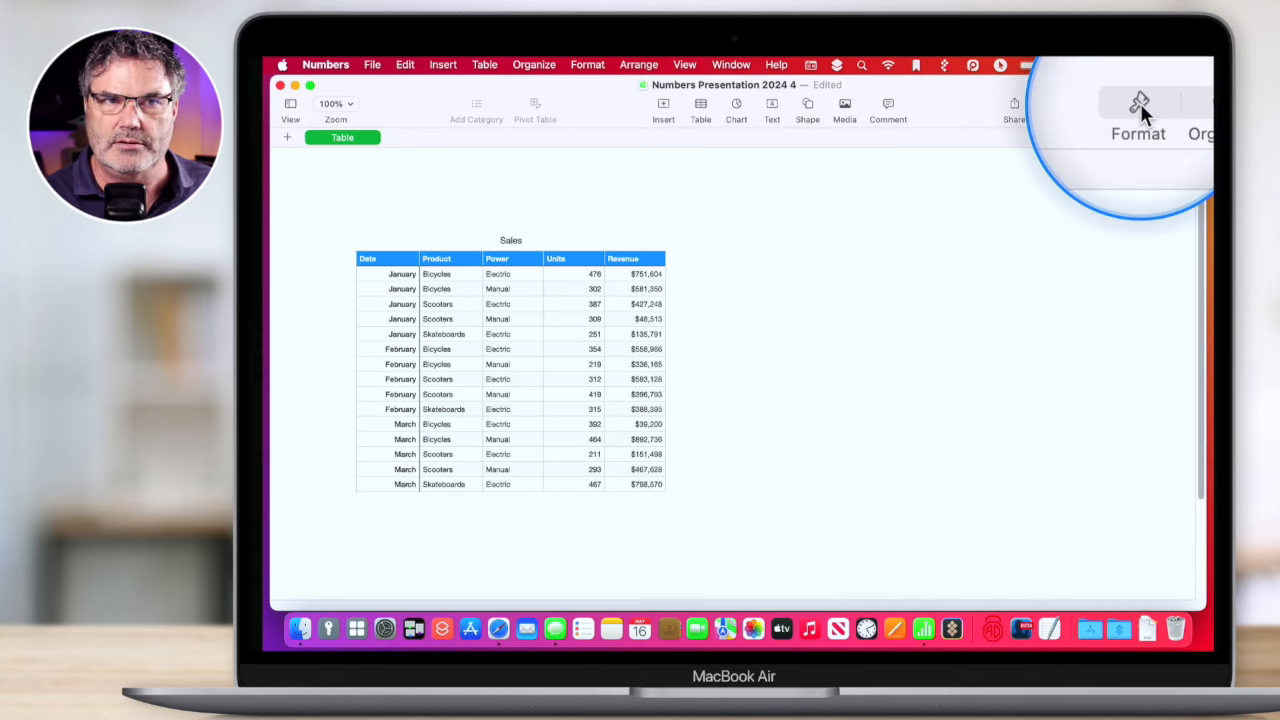
{"action": "left_click", "coordinate": [1140, 105]}
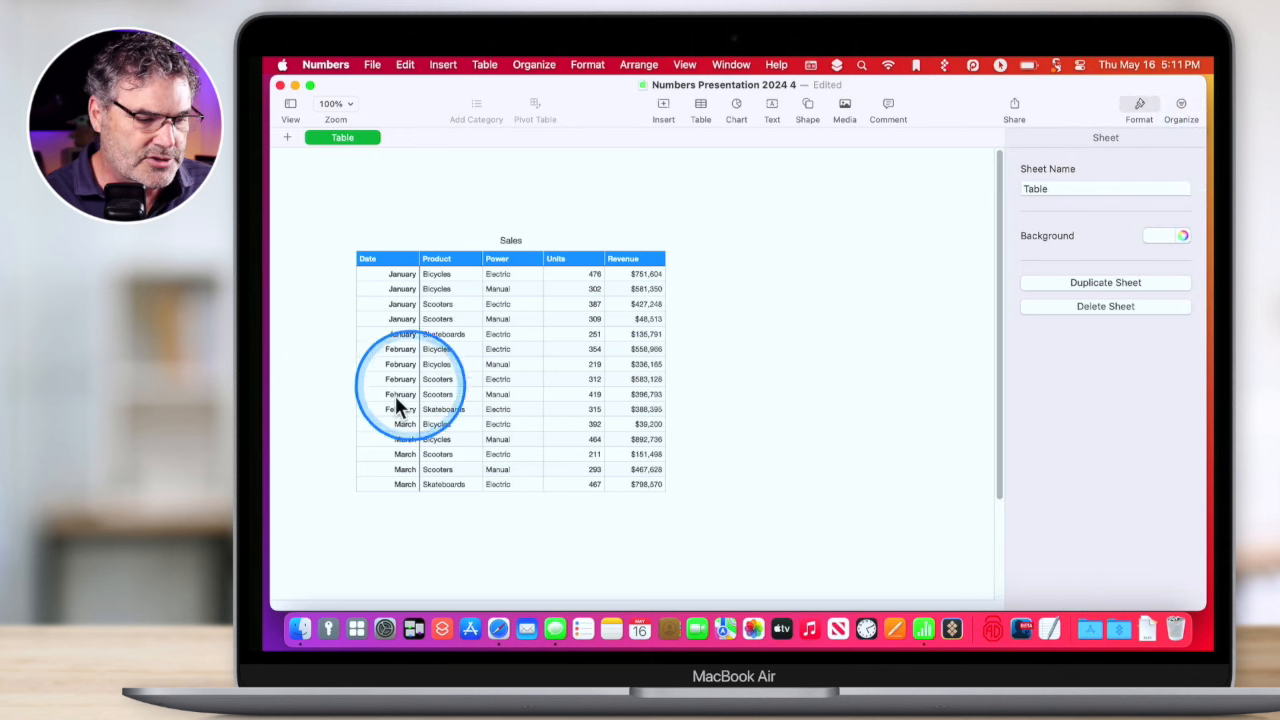
{"action": "left_click", "coordinate": [504, 338]}
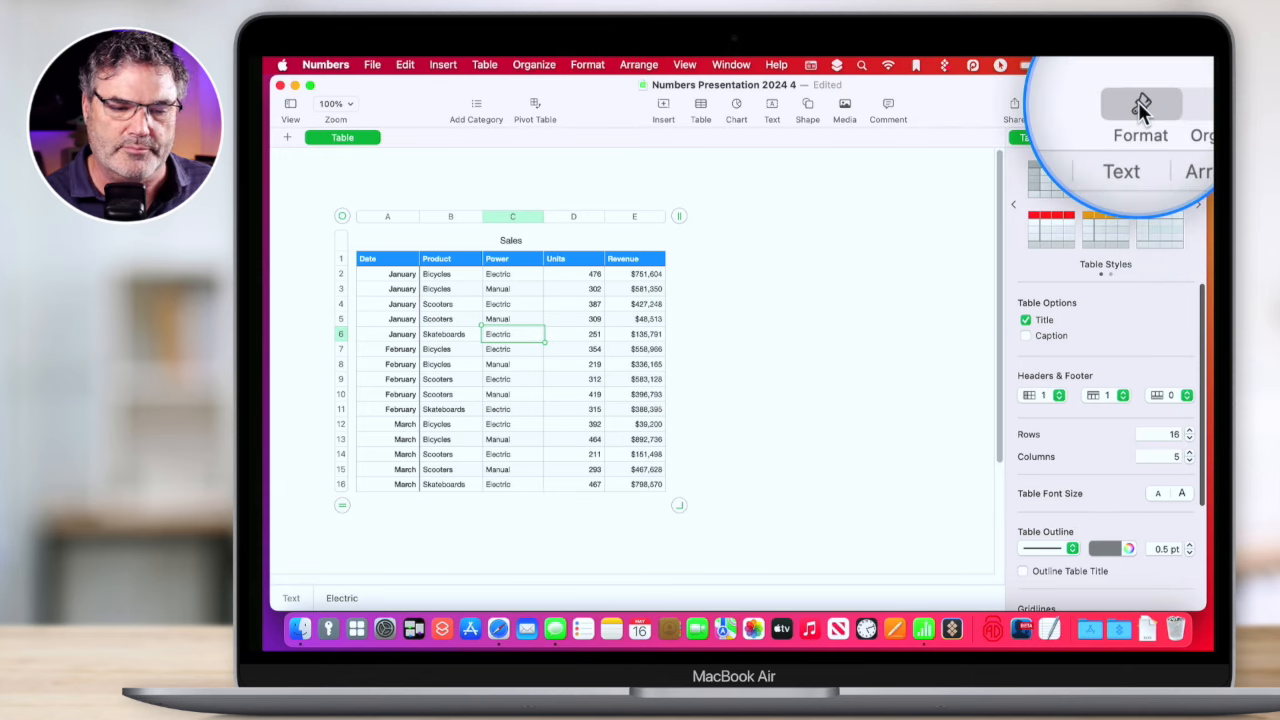
{"action": "left_click", "coordinate": [1181, 106]}
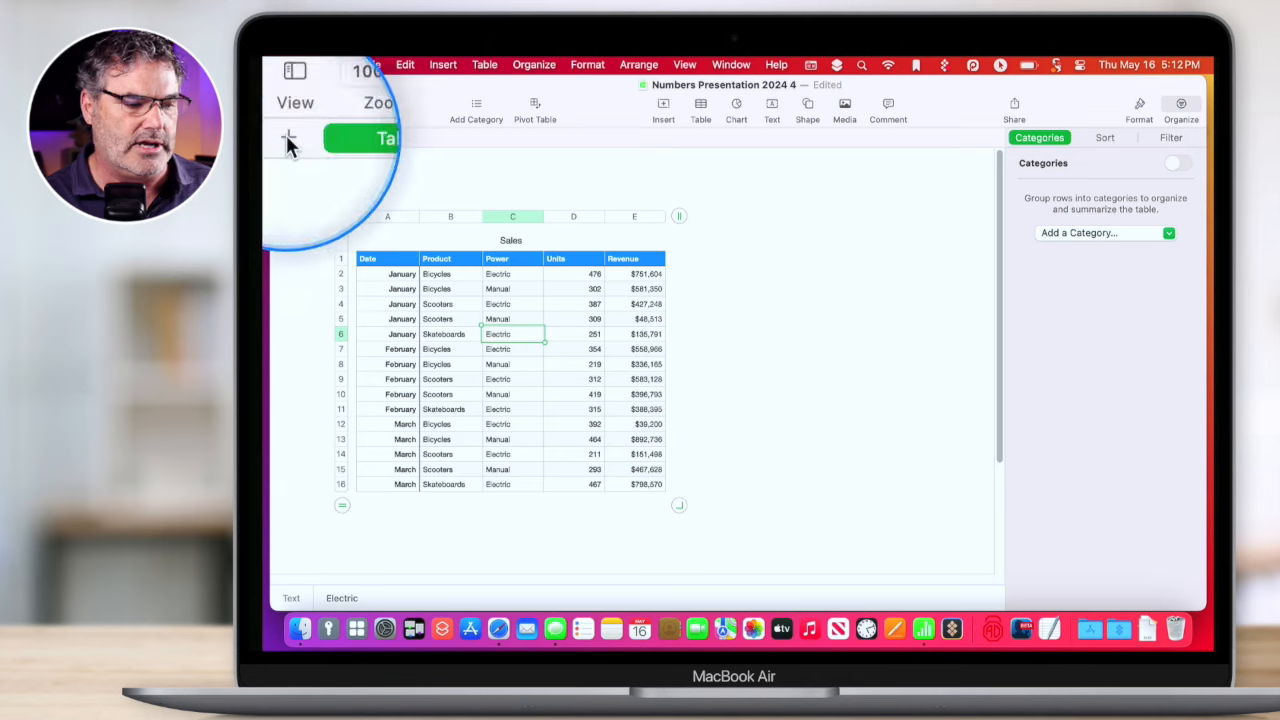
Add two new sheets to the document and select cell C3 in the second new sheet's table.
{"action": "left_click", "coordinate": [287, 138]}
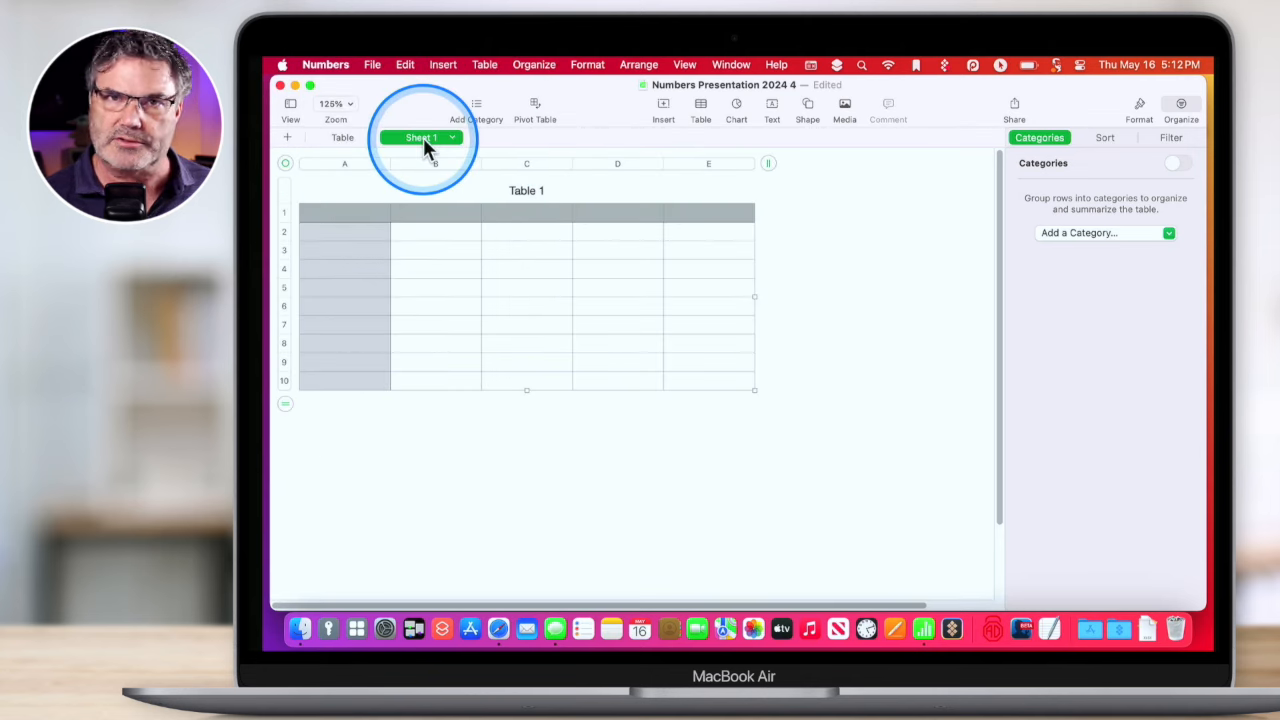
{"action": "left_click", "coordinate": [288, 137]}
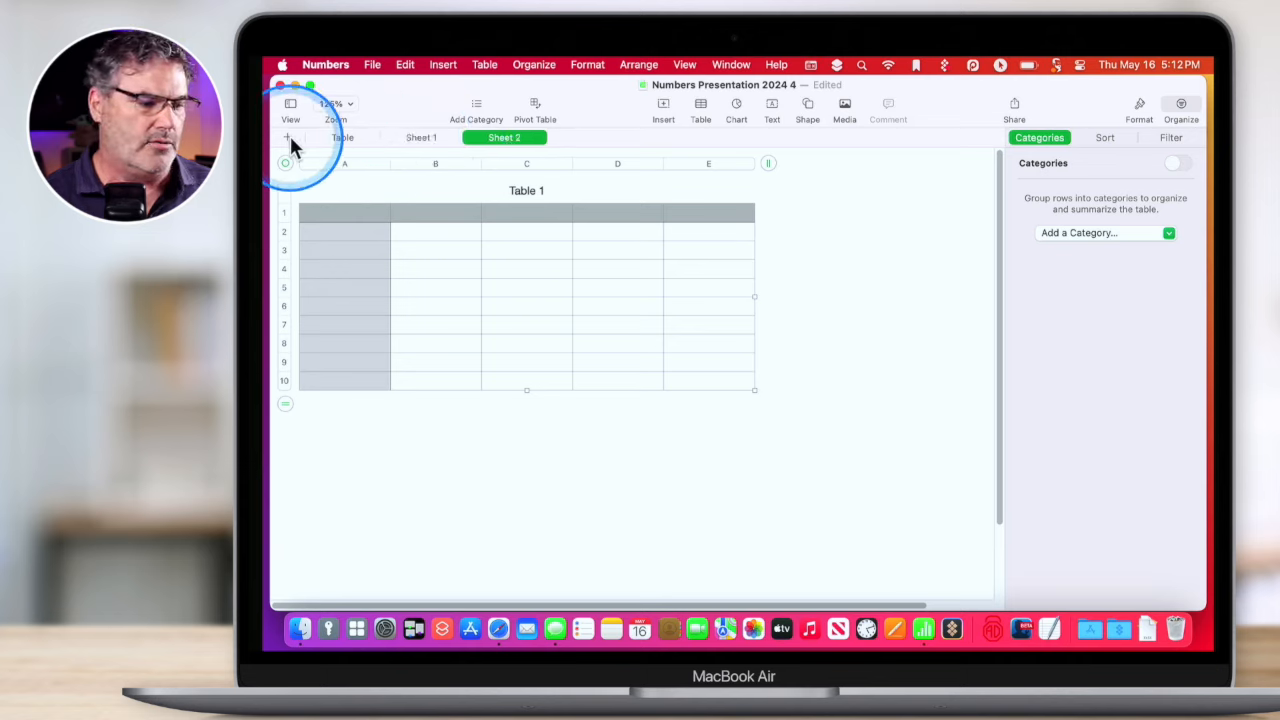
{"action": "left_click", "coordinate": [507, 258]}
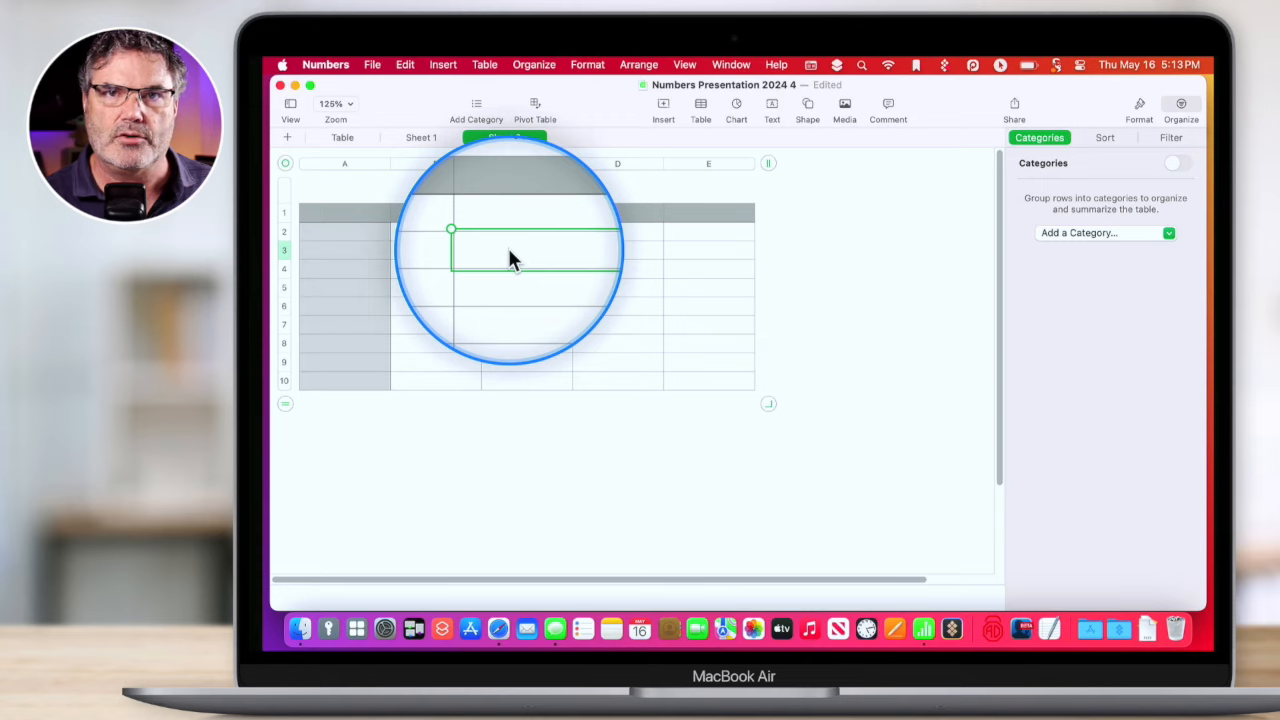
Switch between the Sheet 1, Table and Sheet 2 sheets to compare them, and select cell C4 on Sheet 2.
{"action": "left_click", "coordinate": [410, 138]}
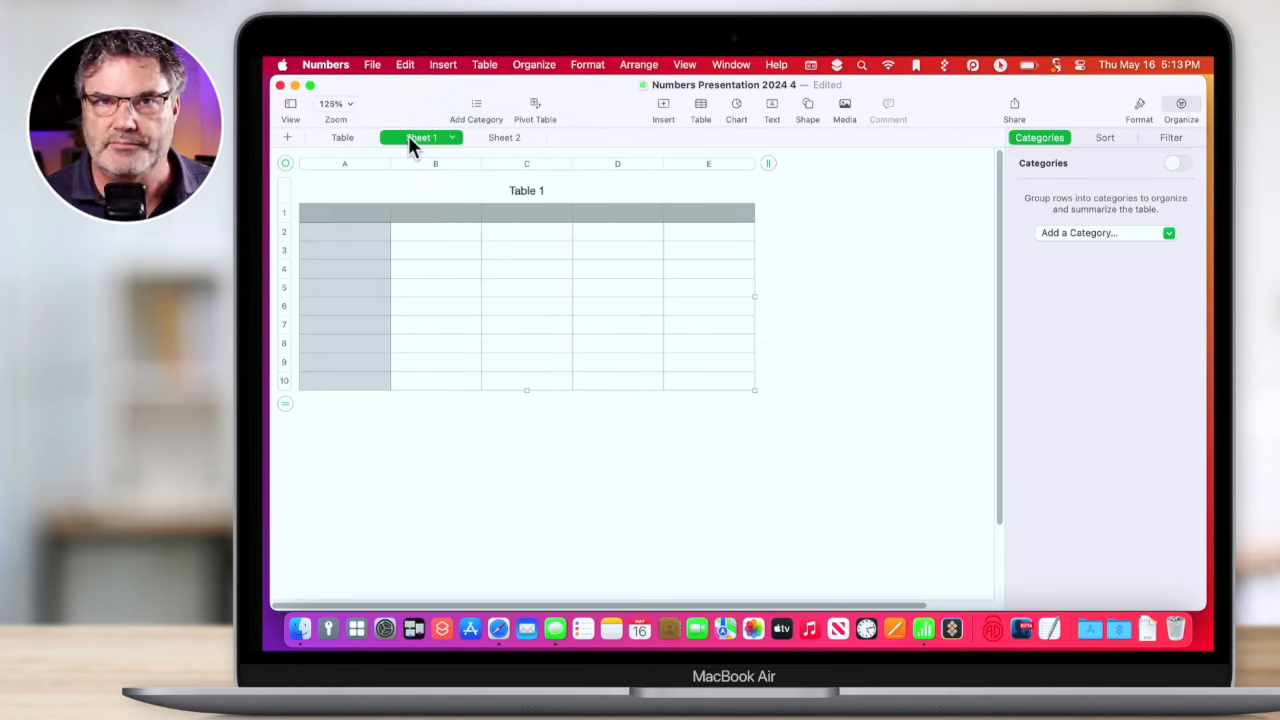
{"action": "left_click", "coordinate": [342, 137]}
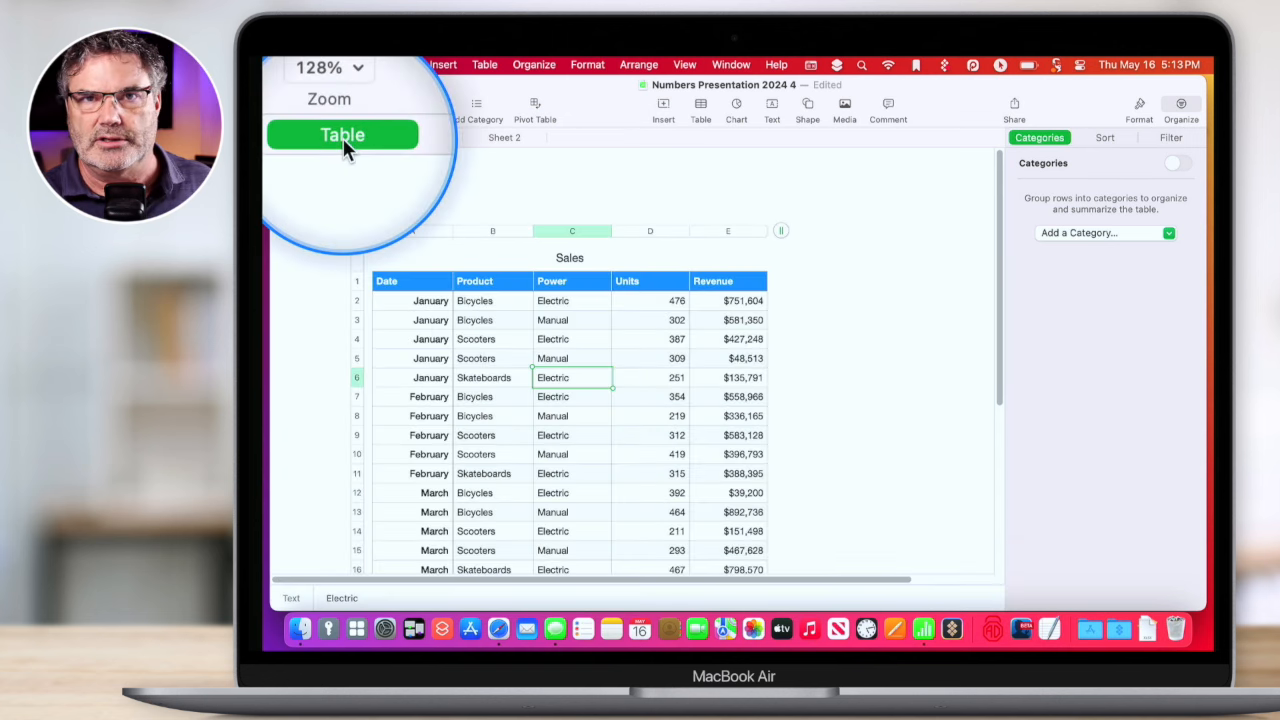
{"action": "left_click", "coordinate": [415, 136]}
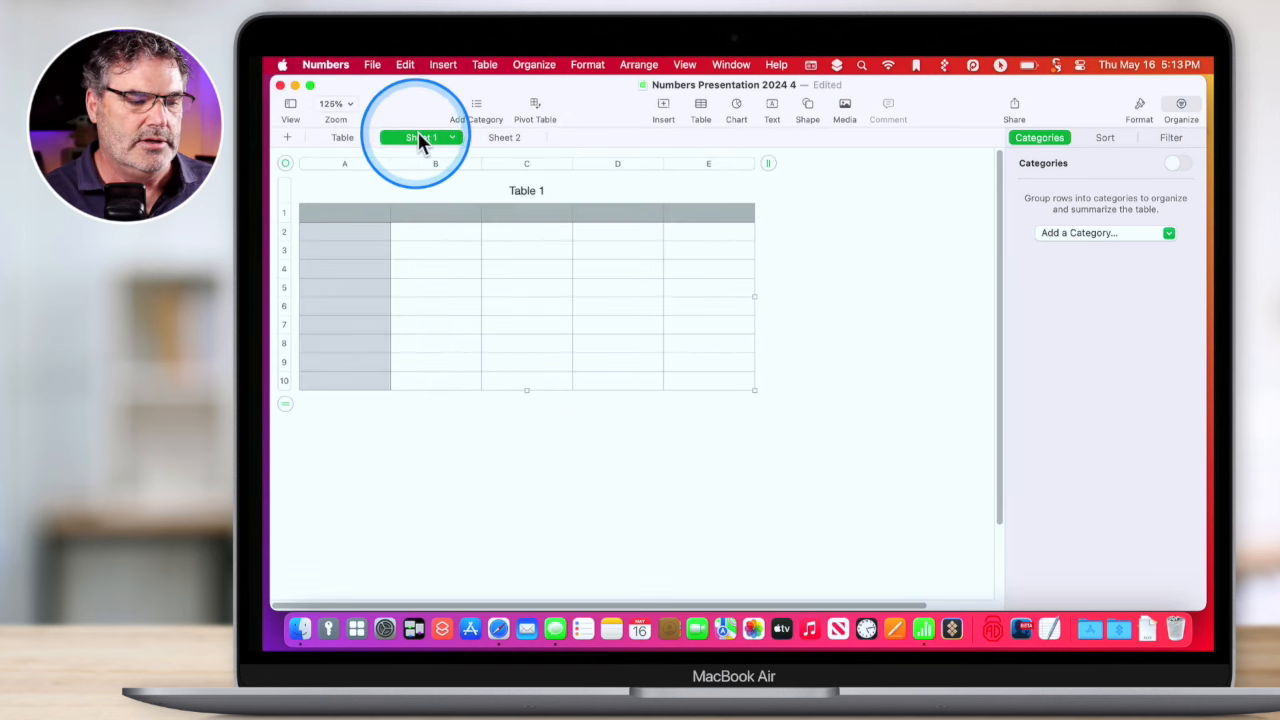
{"action": "left_click", "coordinate": [499, 138]}
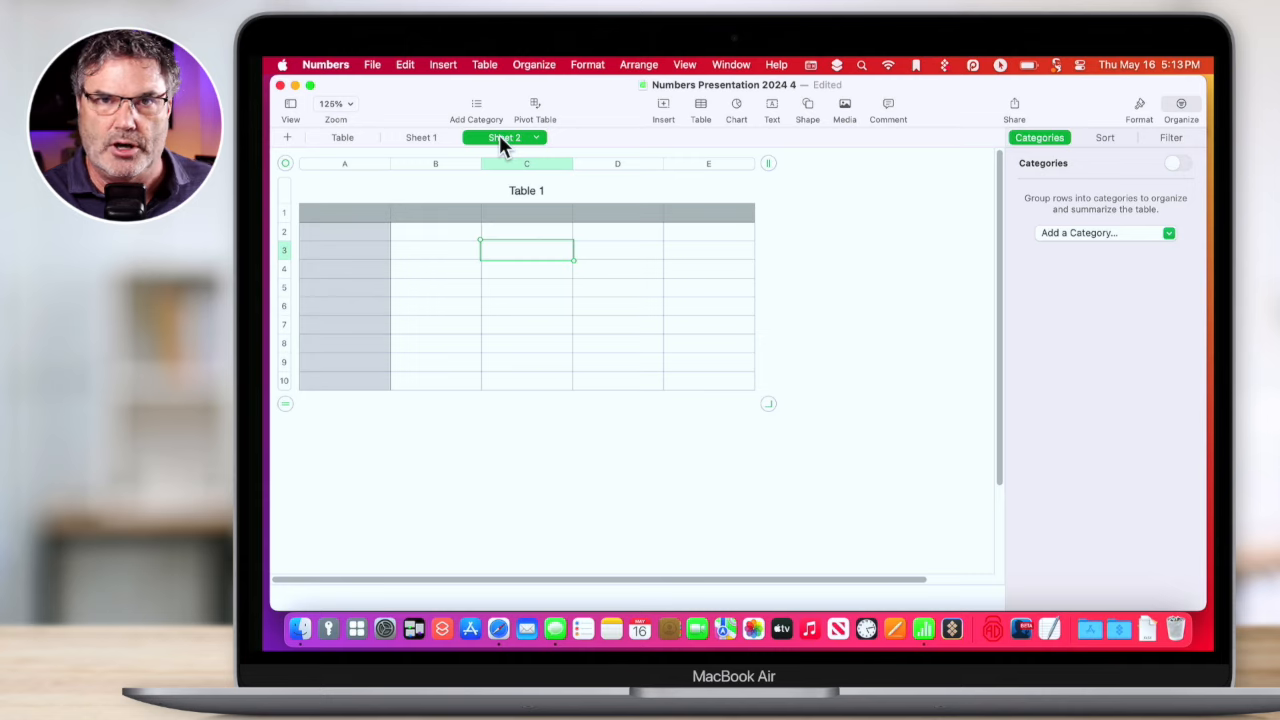
{"action": "left_click", "coordinate": [518, 276]}
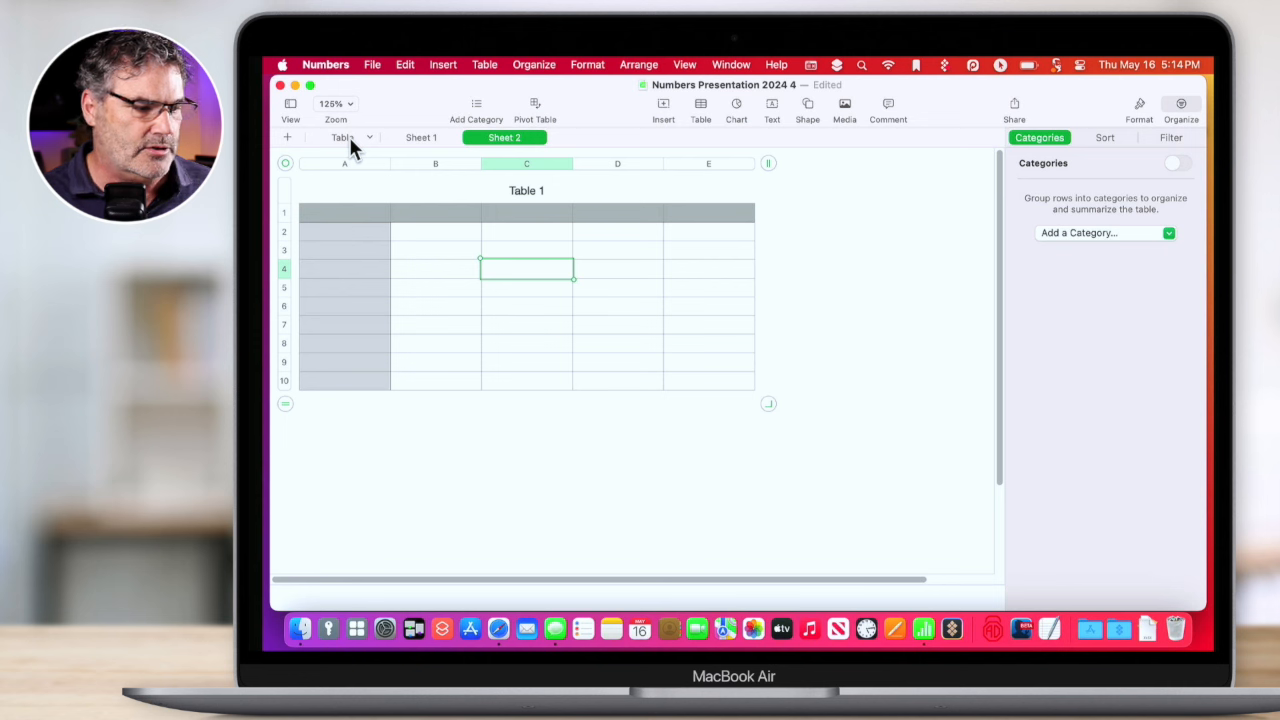
Return to the Table sheet and select cell A3 in the Sales table's Date column.
{"action": "left_click", "coordinate": [345, 138]}
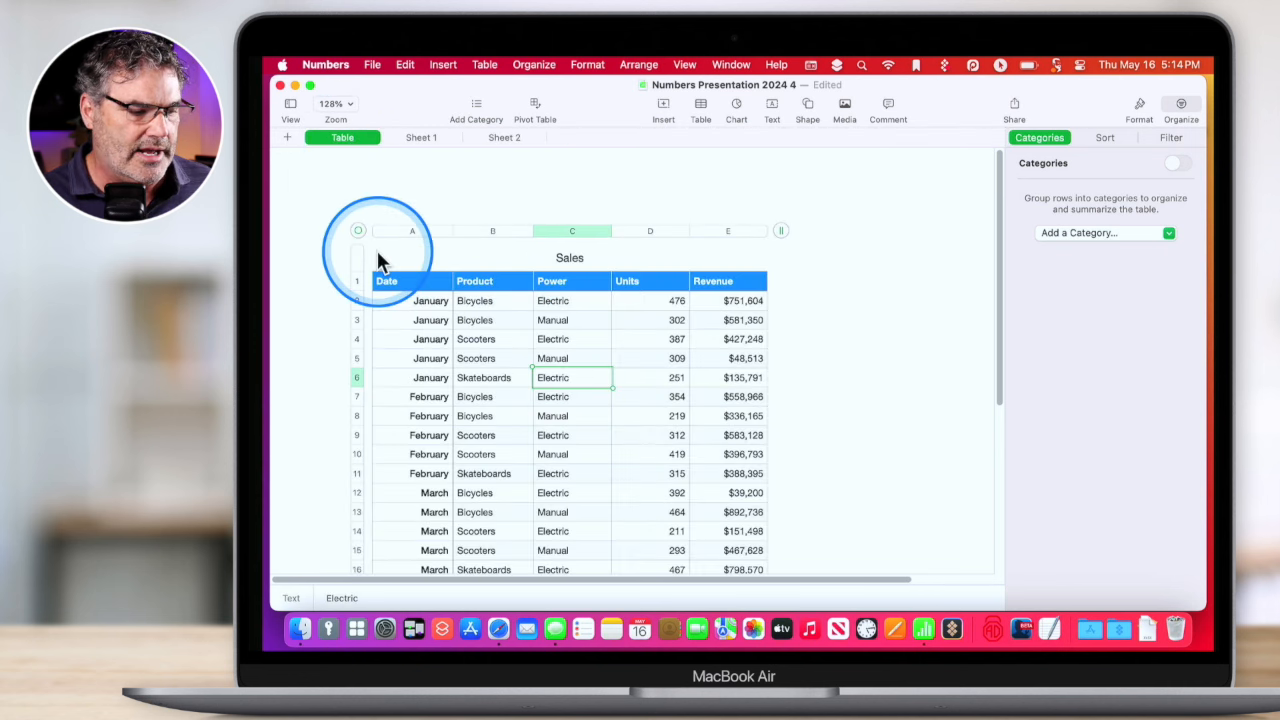
{"action": "left_click", "coordinate": [430, 320]}
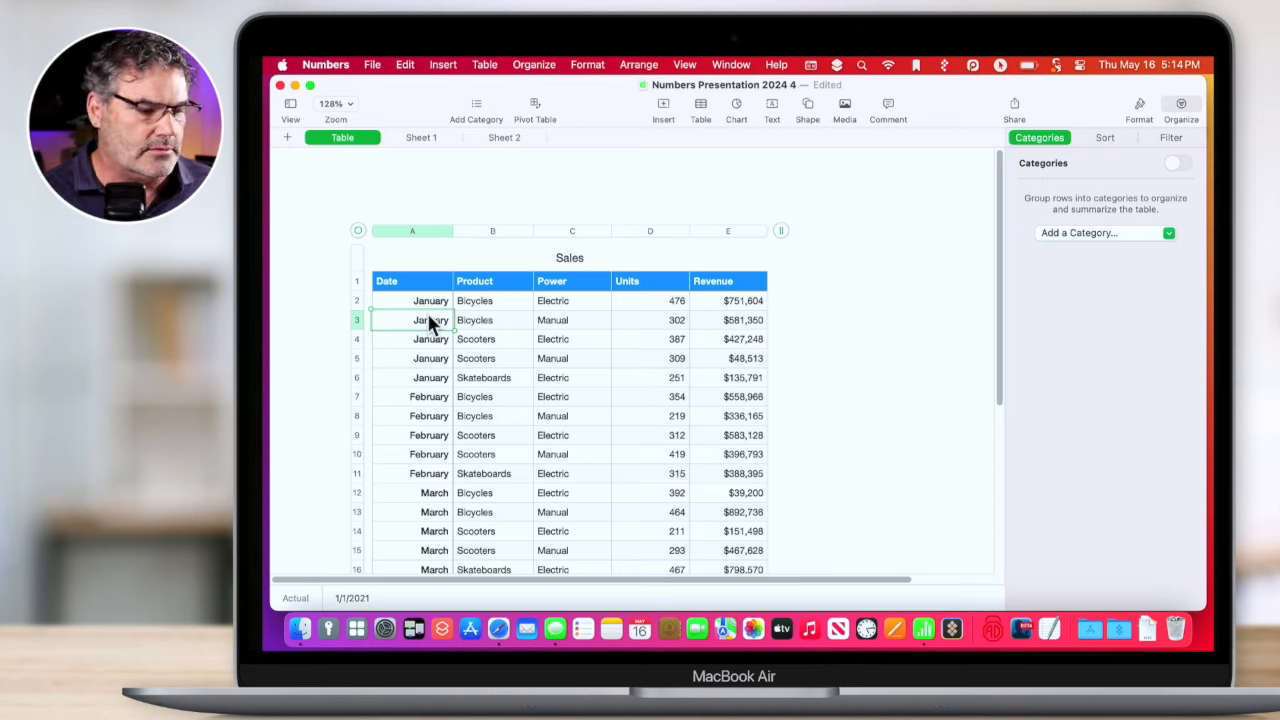
Select the whole Sales table and move it toward the right side of the Table sheet.
{"action": "left_click", "coordinate": [410, 310]}
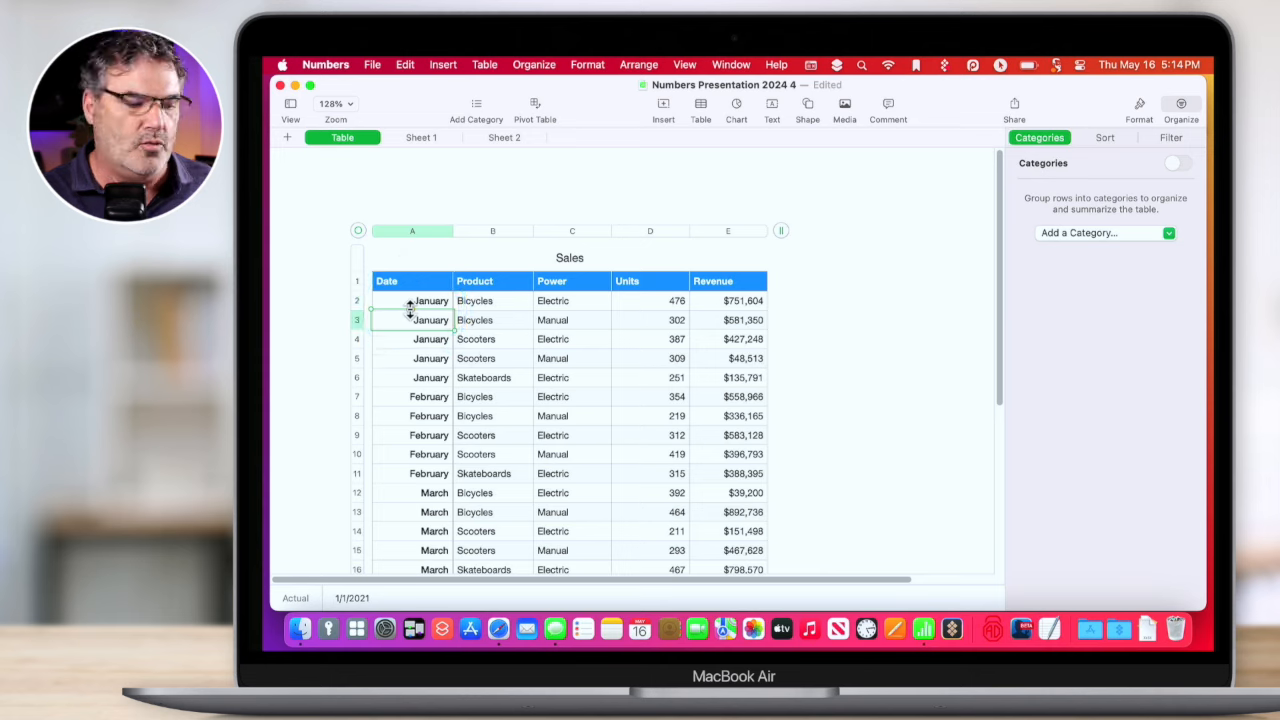
{"action": "left_click", "coordinate": [358, 231]}
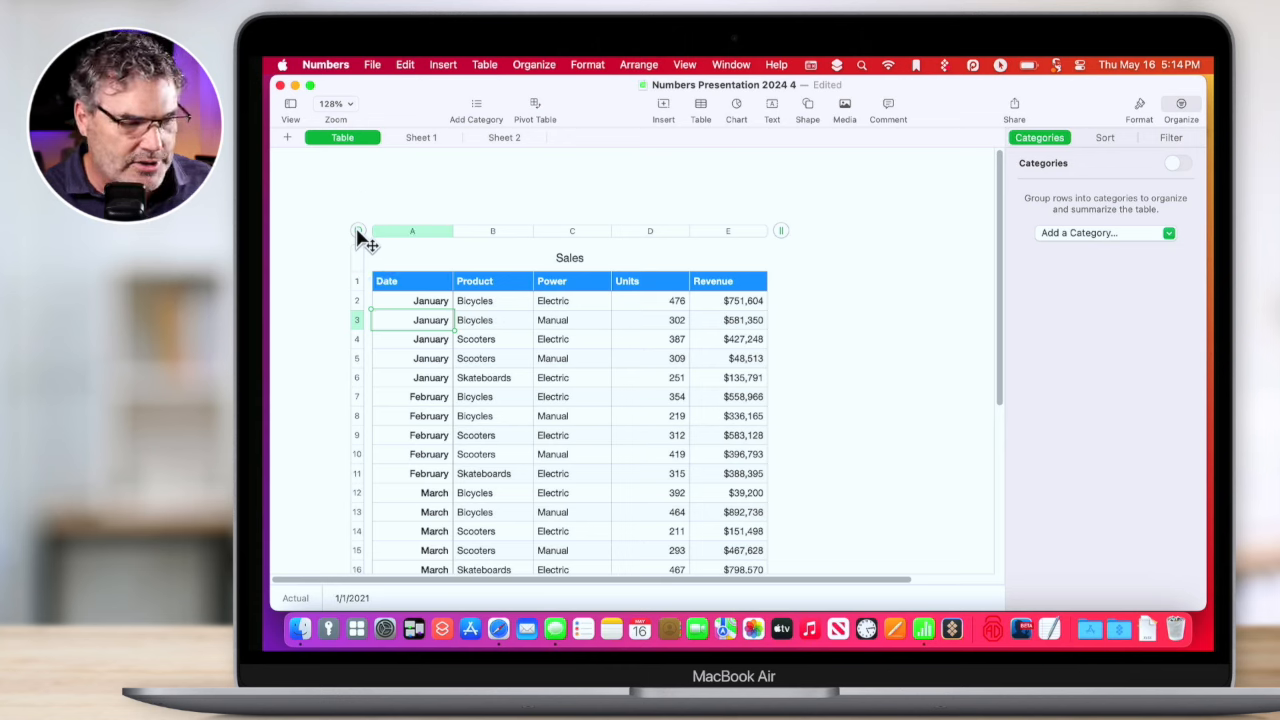
{"action": "left_click_drag", "start_coordinate": [358, 232], "coordinate": [502, 238]}
{"action": "left_click_drag", "start_coordinate": [669, 305], "coordinate": [627, 243]}
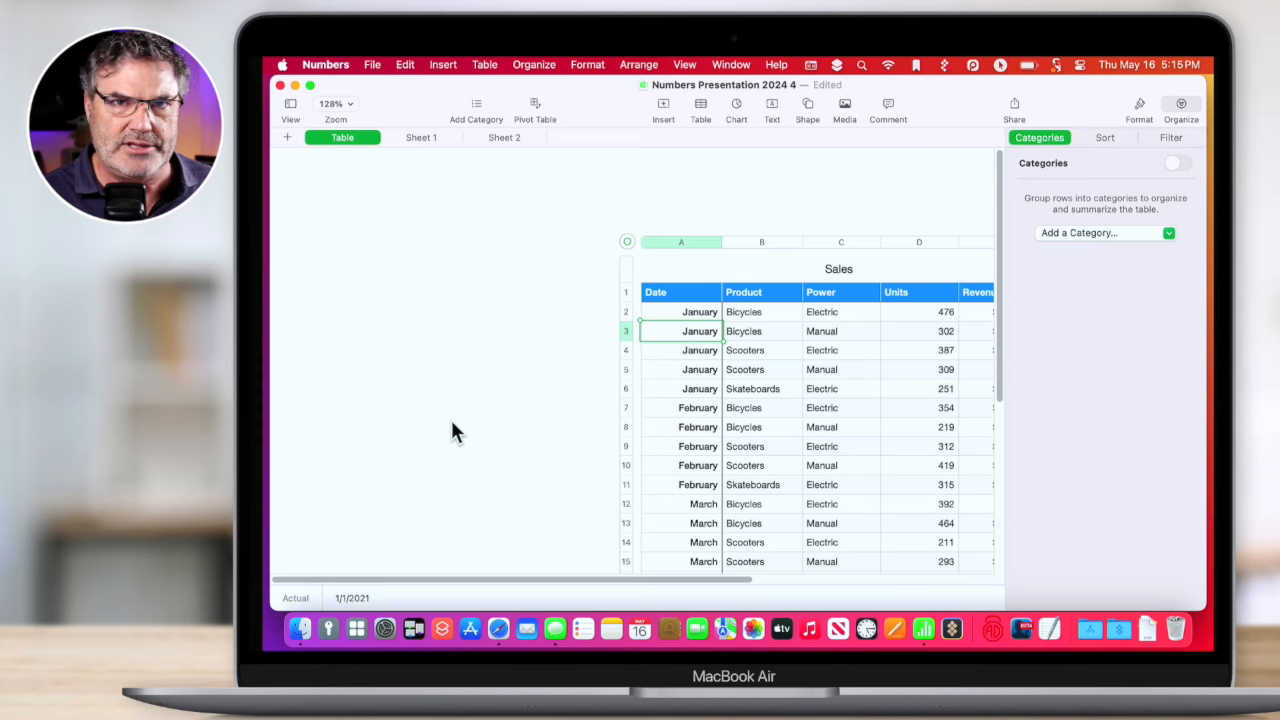
Create a new document from the Pivot Table Basics template.
{"action": "left_click", "coordinate": [373, 64]}
{"action": "mouse_move", "coordinate": [385, 121]}
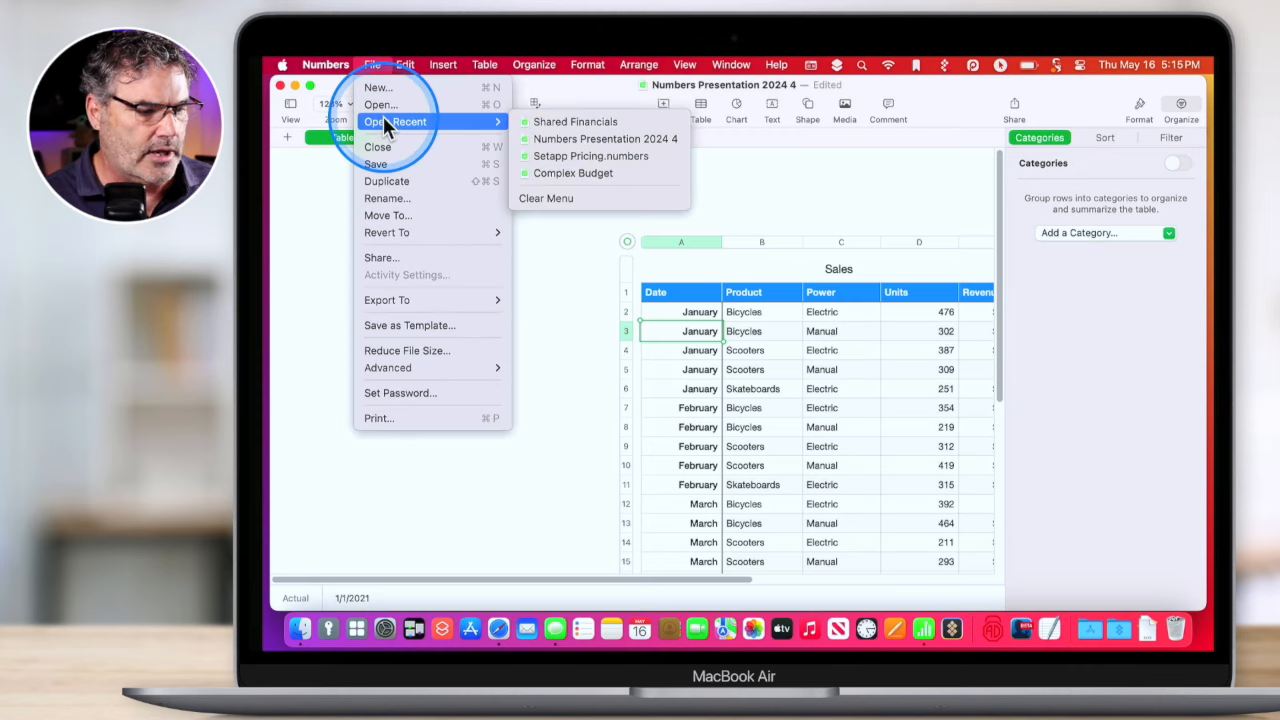
{"action": "left_click", "coordinate": [382, 88]}
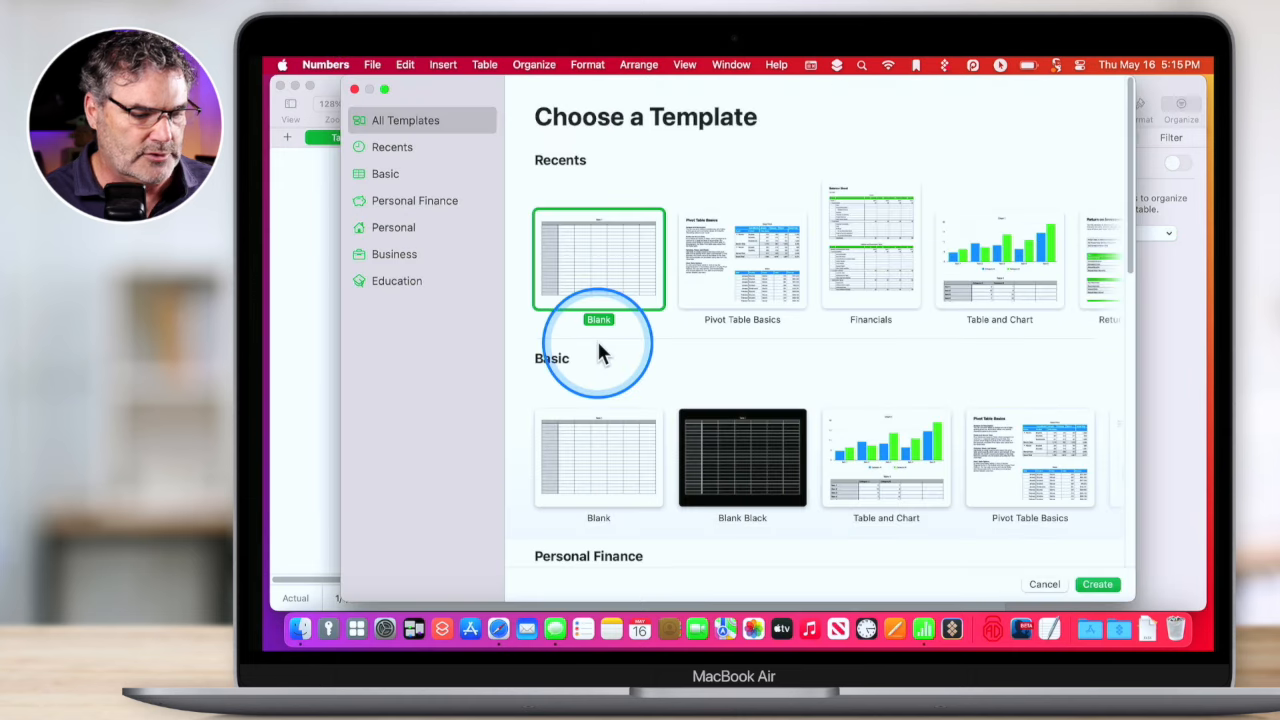
{"action": "double_click", "coordinate": [748, 273]}
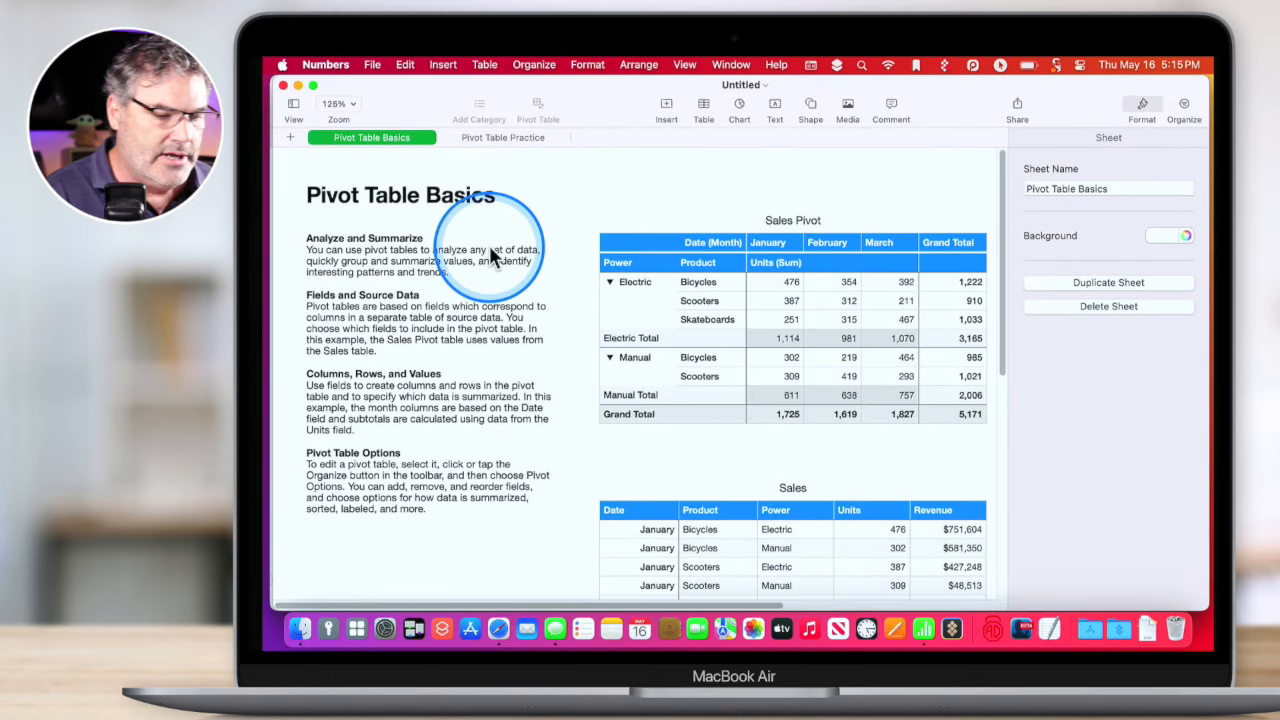
Shift the Sales table slightly down and to the left, and the Sales Pivot table slightly to the right.
{"action": "left_click", "coordinate": [674, 243]}
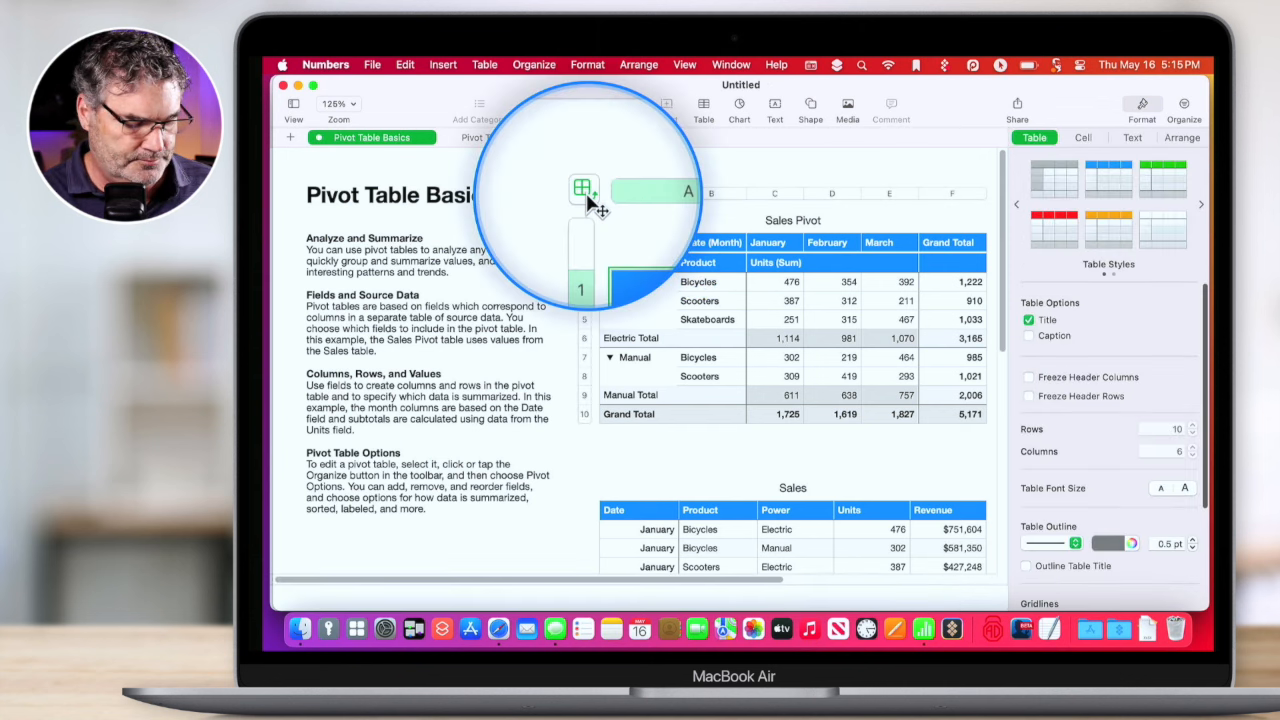
{"action": "left_click", "coordinate": [615, 512]}
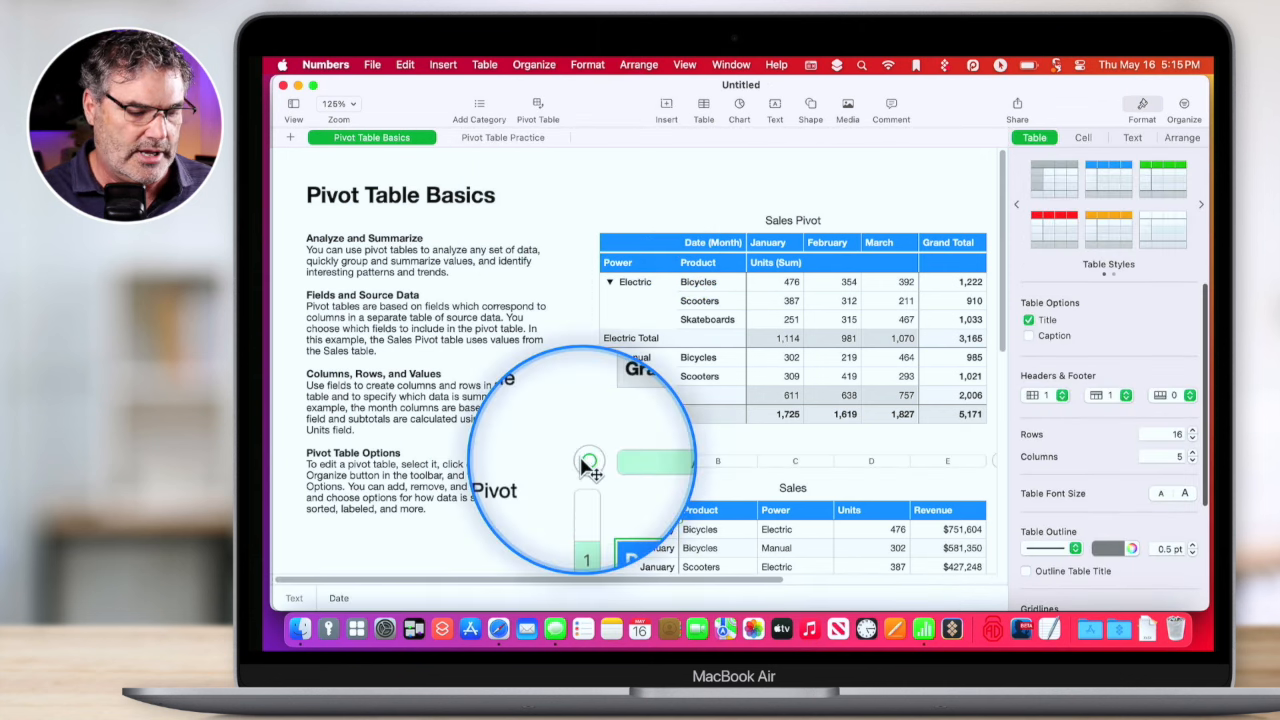
{"action": "left_click_drag", "start_coordinate": [585, 462], "coordinate": [570, 484]}
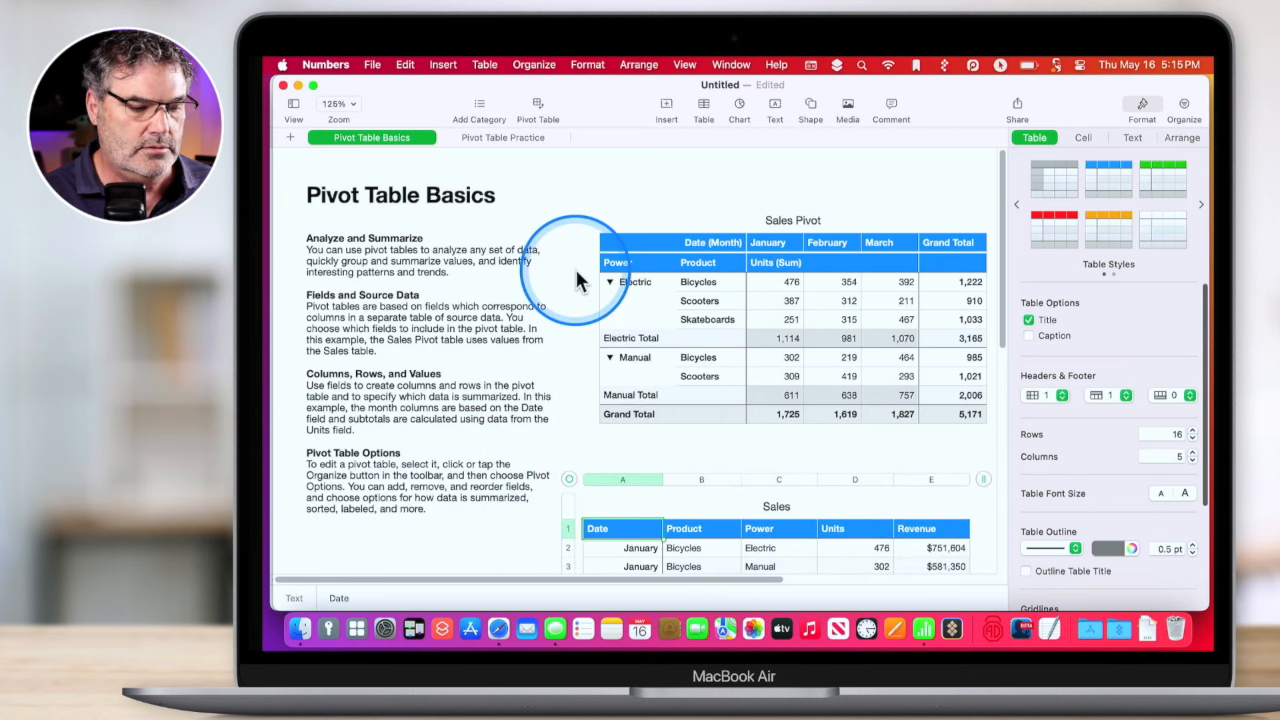
{"action": "left_click", "coordinate": [606, 250]}
{"action": "mouse_move", "coordinate": [580, 194]}
{"action": "left_mouse_down"}
{"action": "mouse_move", "coordinate": [563, 207]}
{"action": "mouse_move", "coordinate": [586, 243]}
{"action": "mouse_move", "coordinate": [600, 194]}
{"action": "left_mouse_up"}
Move the explanatory text box lower on the sheet, leaving a gap beneath the Pivot Table Basics heading.
{"action": "left_click", "coordinate": [368, 254]}
{"action": "left_click_drag", "start_coordinate": [375, 287], "coordinate": [369, 322]}
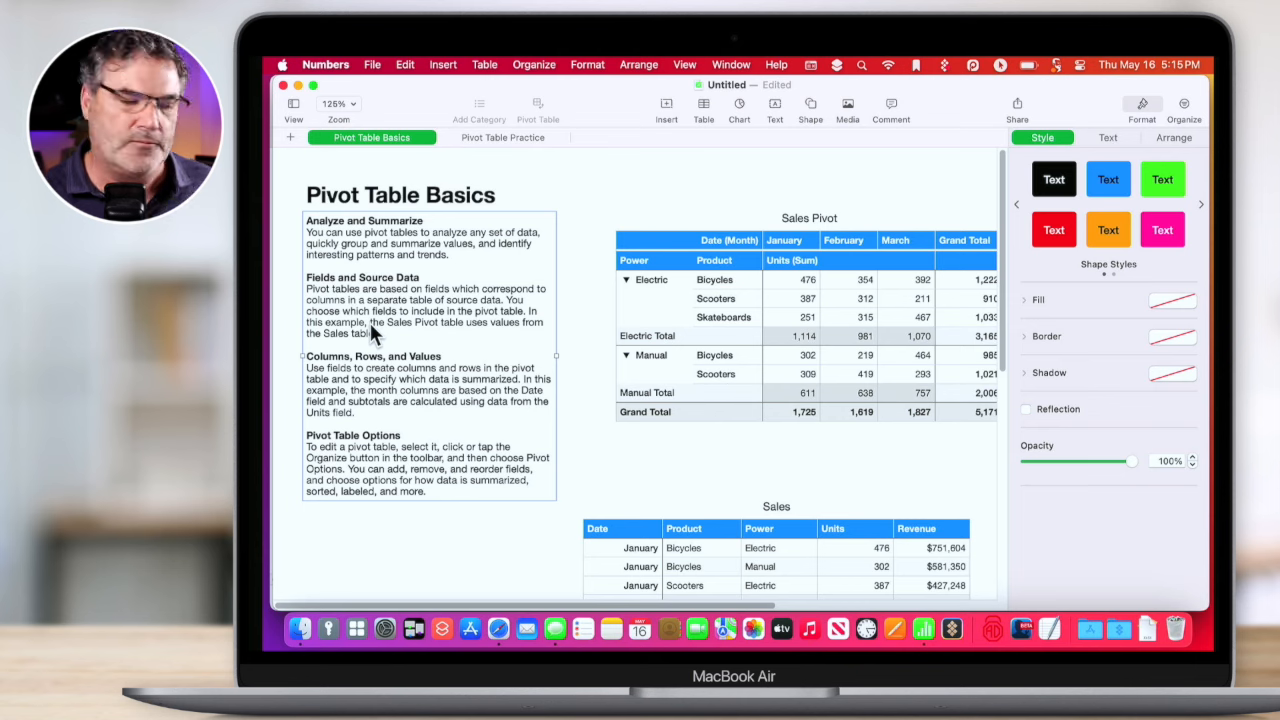
{"action": "left_click_drag", "start_coordinate": [359, 258], "coordinate": [354, 304]}
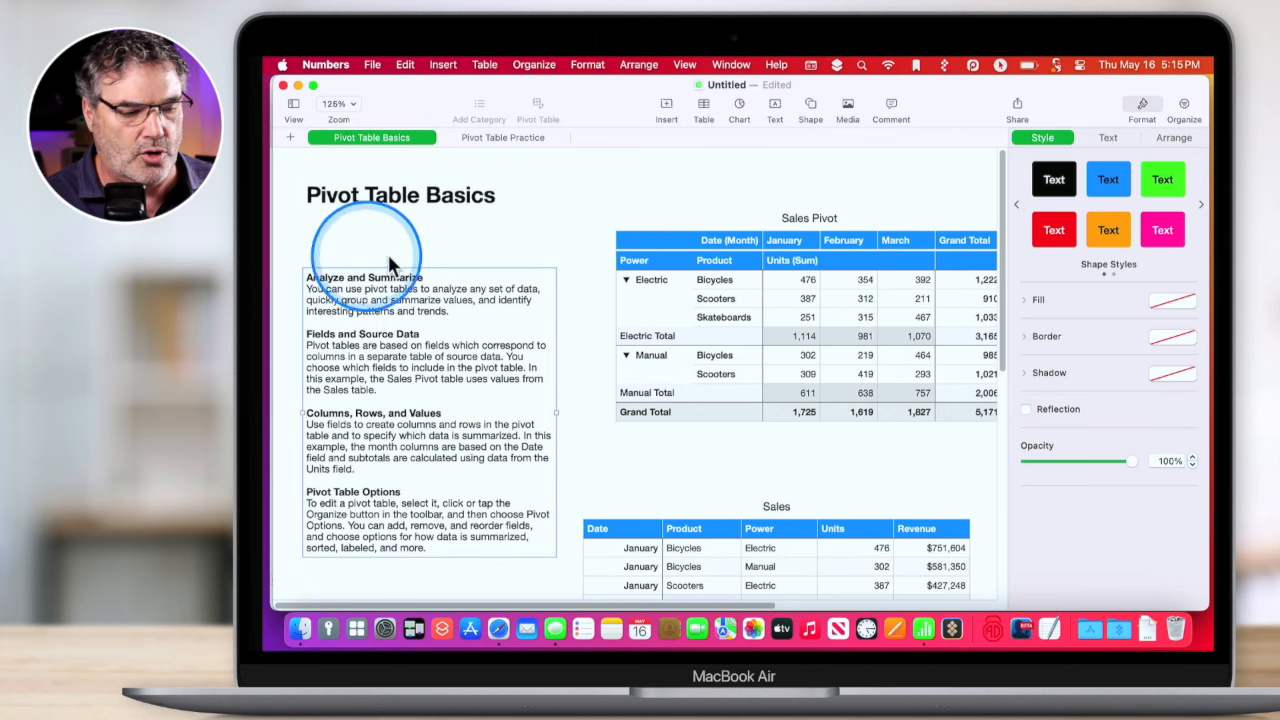
Deselect the text box and select the Sales Pivot and Sales tables one after the other to compare their handles.
{"action": "left_click", "coordinate": [1008, 197]}
{"action": "left_click", "coordinate": [658, 242]}
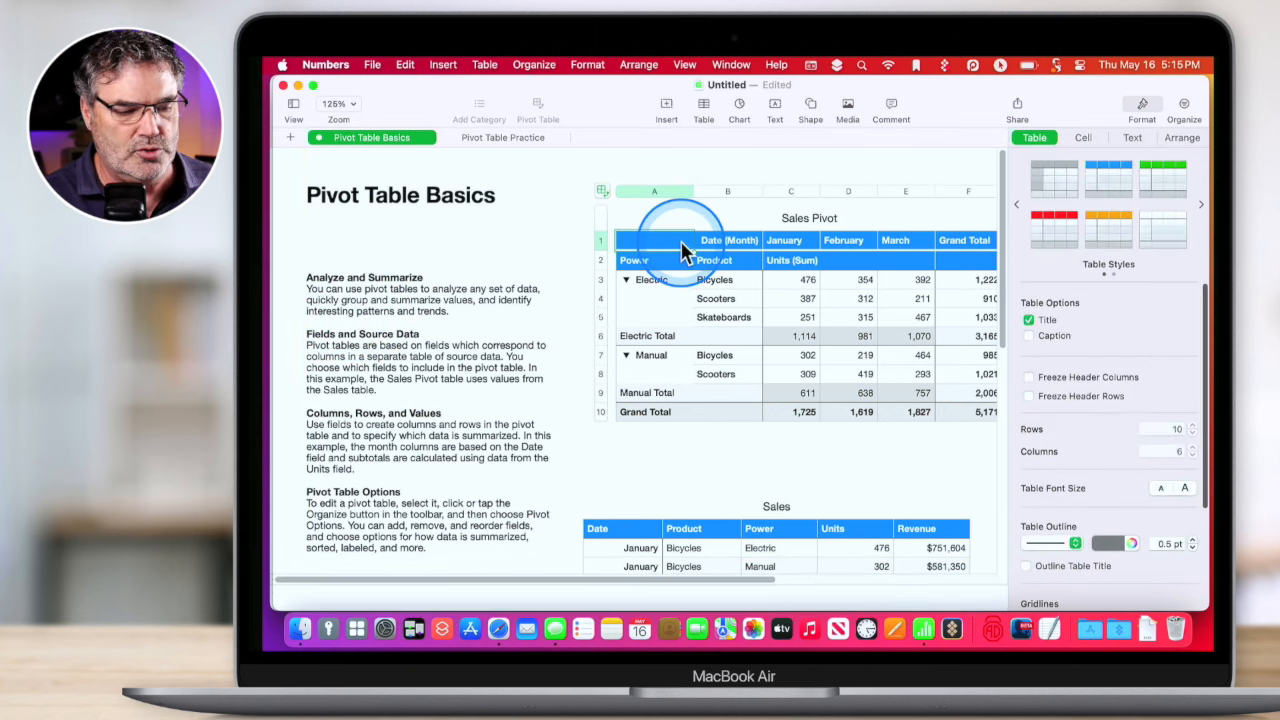
{"action": "left_click", "coordinate": [654, 512]}
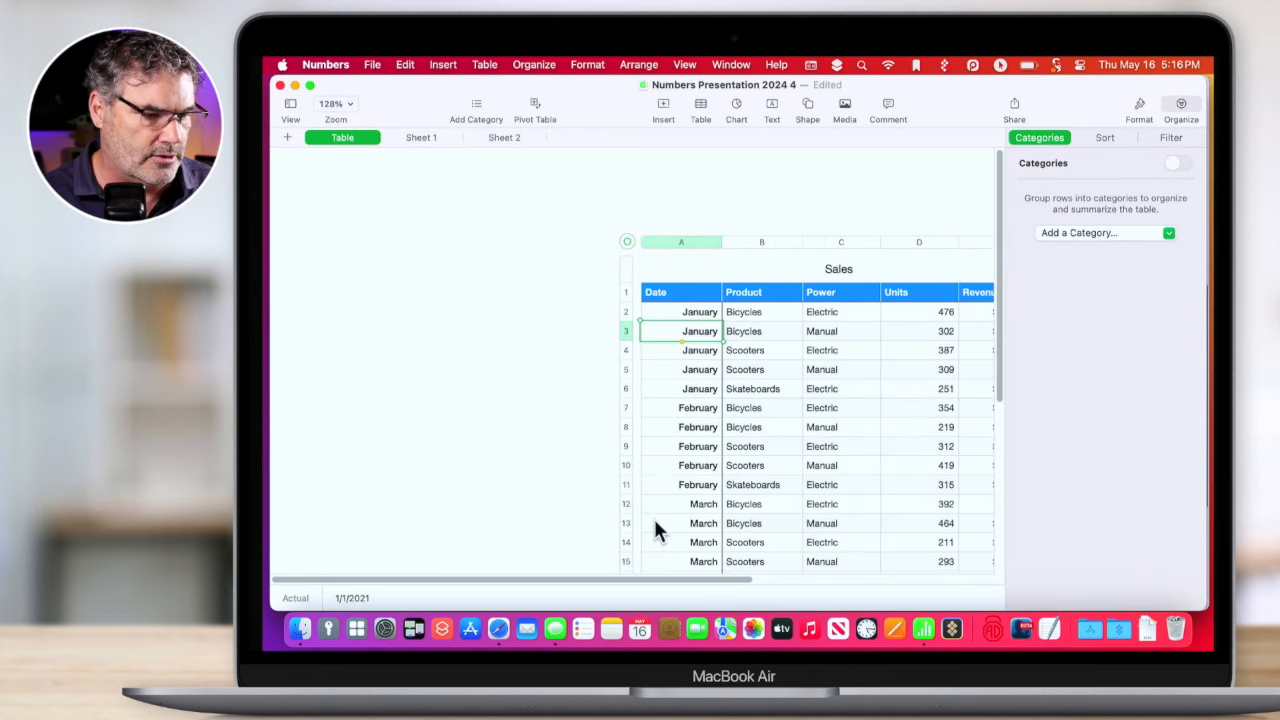
Move the Sales table back toward the middle of the sheet and select cells C5 to D9.
{"action": "left_click_drag", "start_coordinate": [630, 246], "coordinate": [446, 191]}
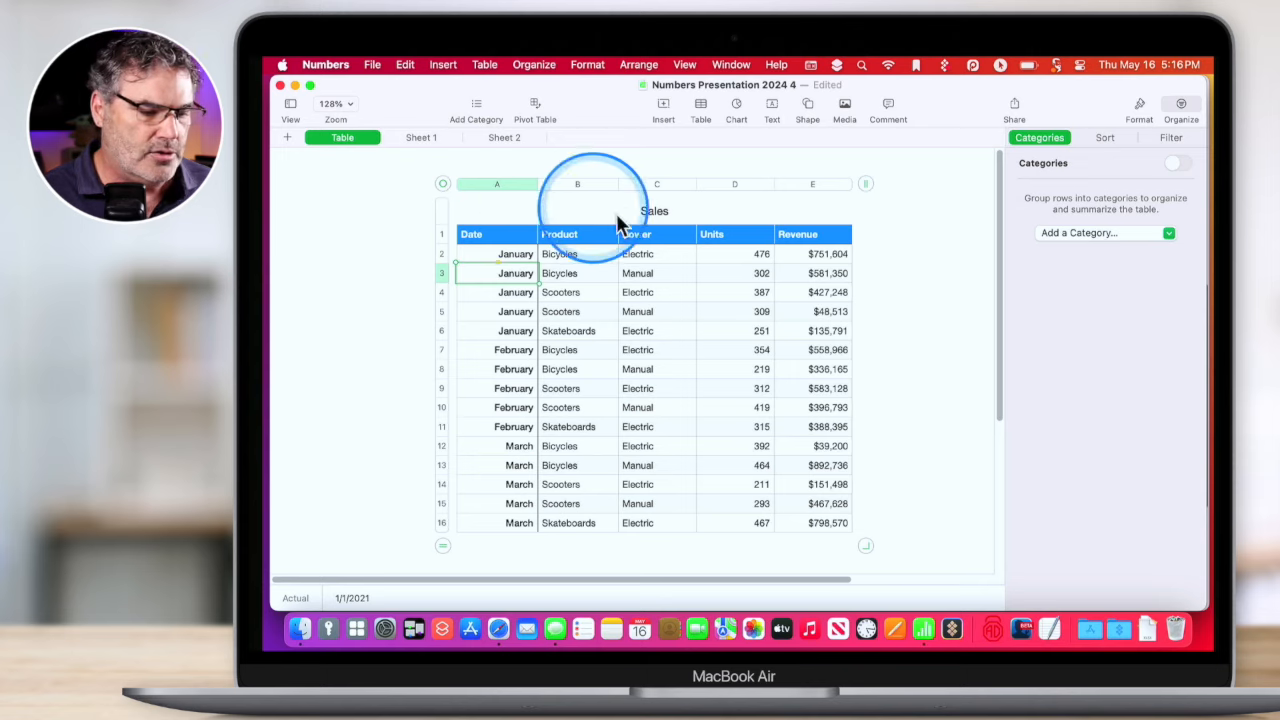
{"action": "left_click", "coordinate": [657, 312]}
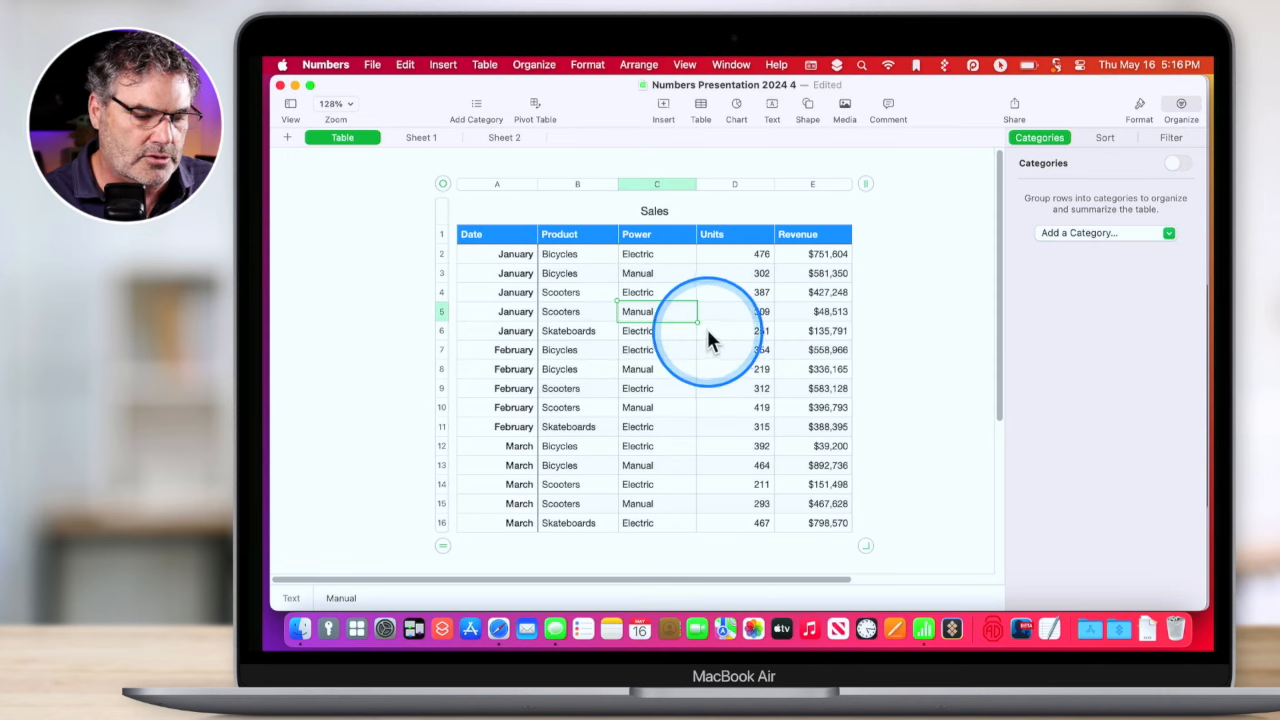
{"action": "left_click_drag", "start_coordinate": [689, 314], "coordinate": [740, 397]}
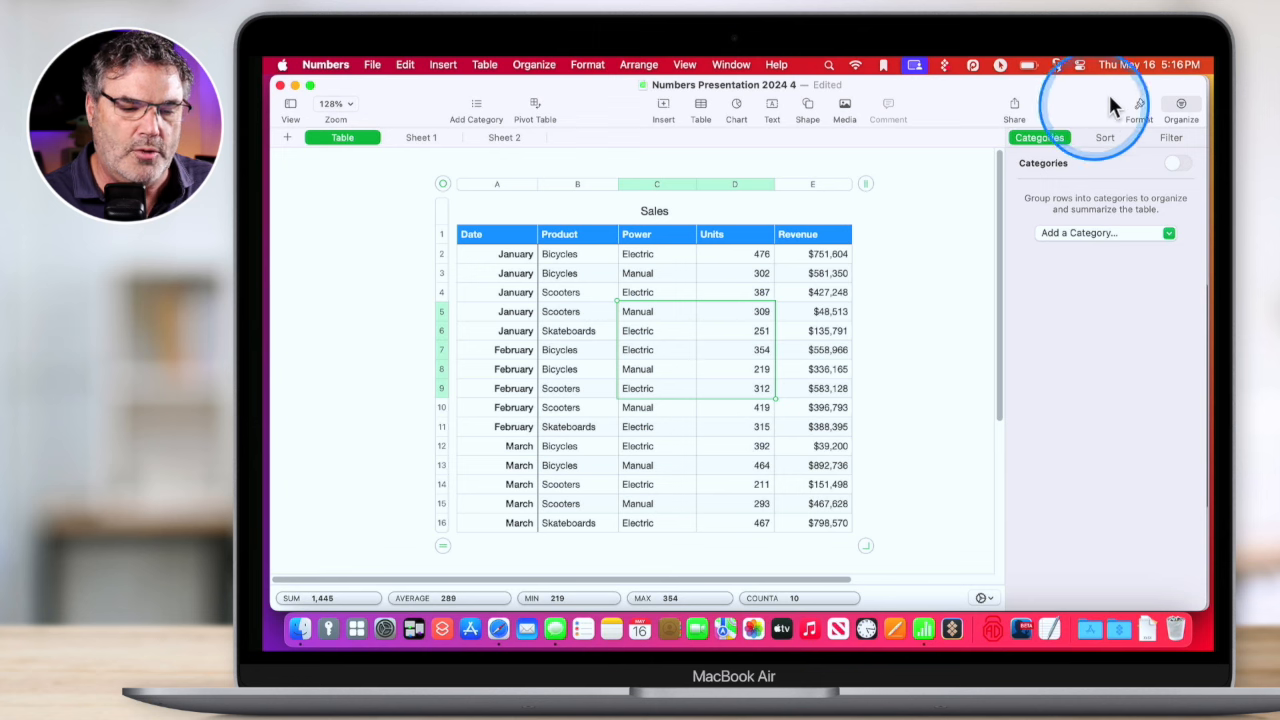
Display the Sales table's formatting options and select cells B5 and B6 in the Product column.
{"action": "left_click", "coordinate": [1139, 106]}
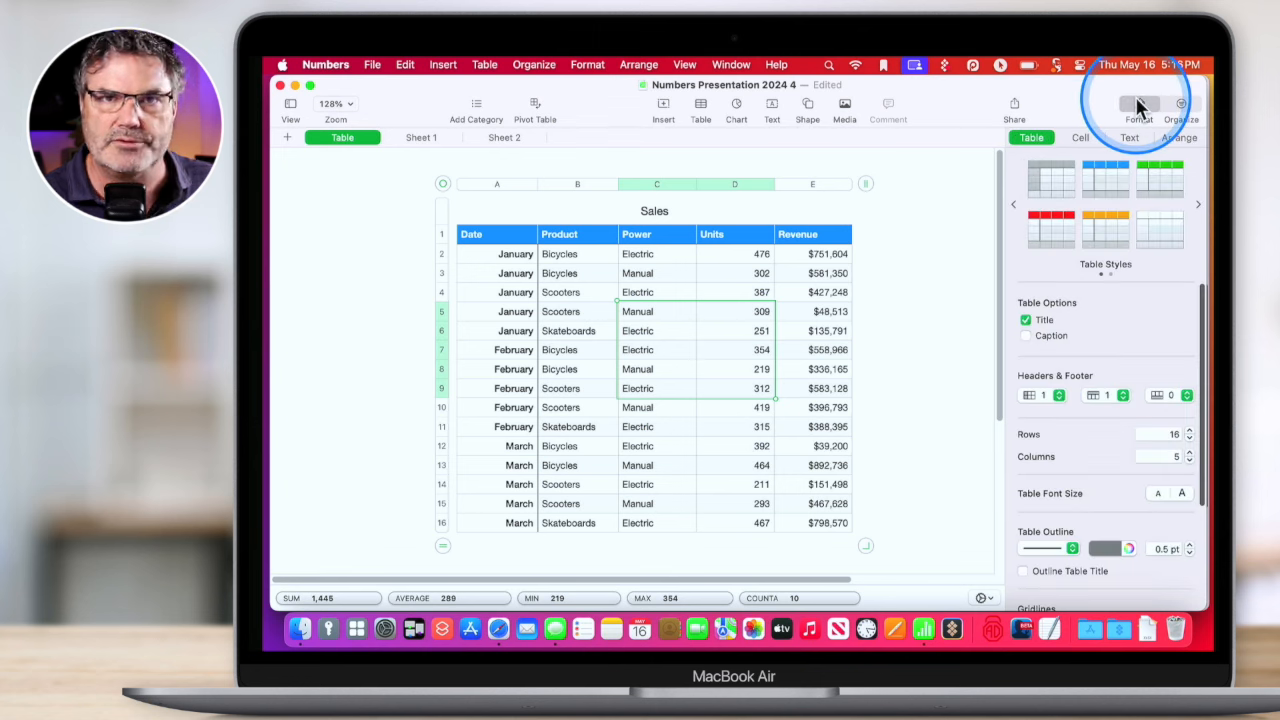
{"action": "left_click", "coordinate": [578, 311]}
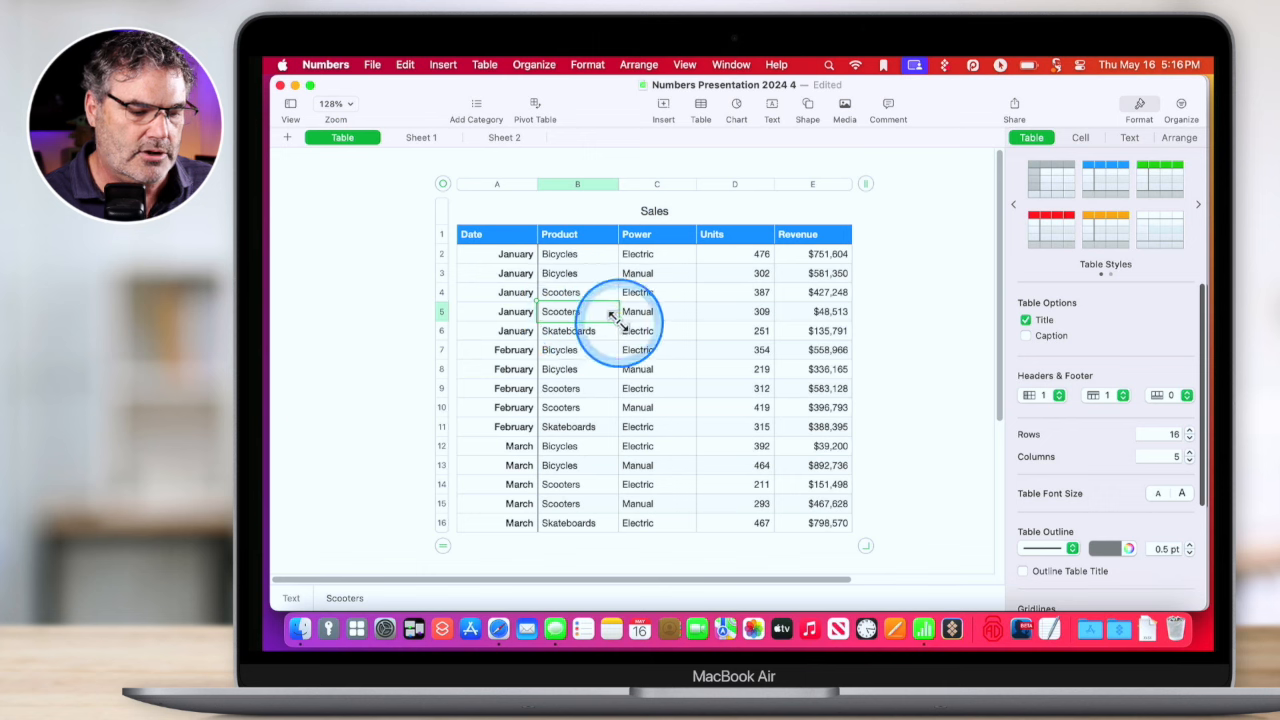
{"action": "mouse_move", "coordinate": [612, 316]}
{"action": "left_mouse_down"}
{"action": "mouse_move", "coordinate": [608, 411]}
{"action": "mouse_move", "coordinate": [766, 400]}
{"action": "mouse_move", "coordinate": [657, 455]}
{"action": "mouse_move", "coordinate": [588, 392]}
{"action": "mouse_move", "coordinate": [603, 330]}
{"action": "mouse_move", "coordinate": [608, 340]}
{"action": "left_mouse_up"}
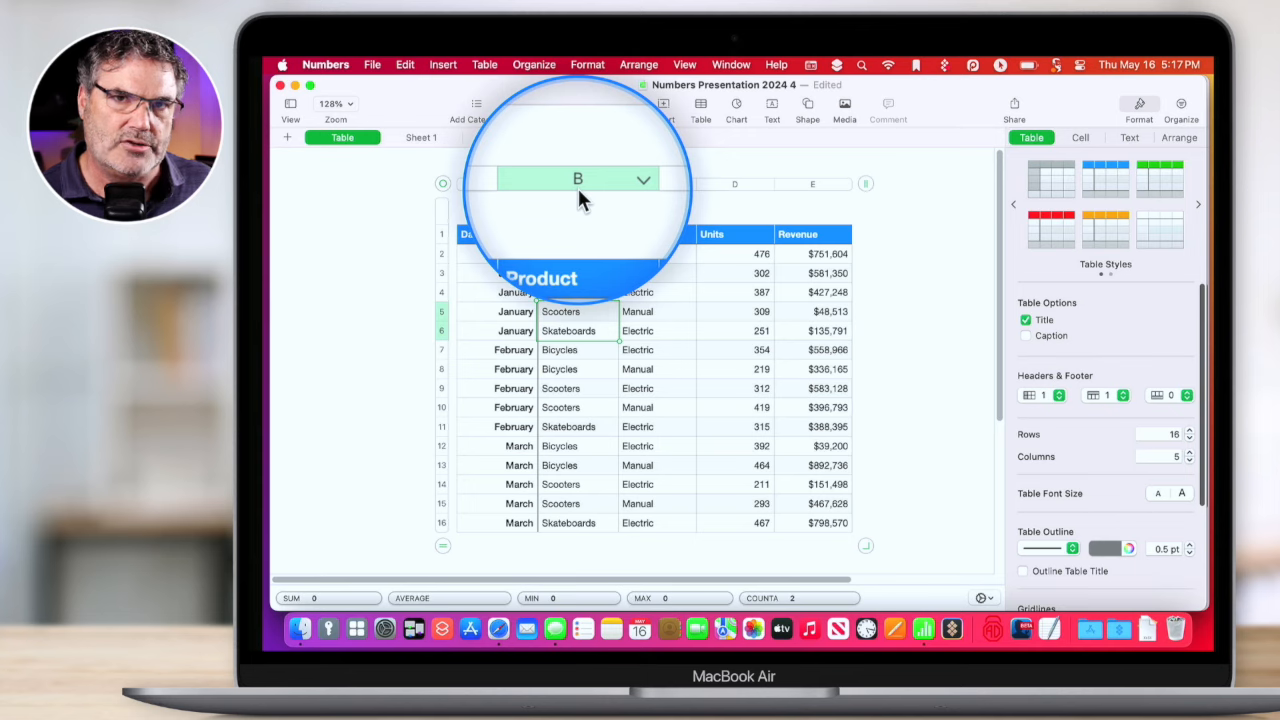
Deselect the Sales table, activate it again at cell C2, and select the entire Product column.
{"action": "left_click", "coordinate": [381, 216]}
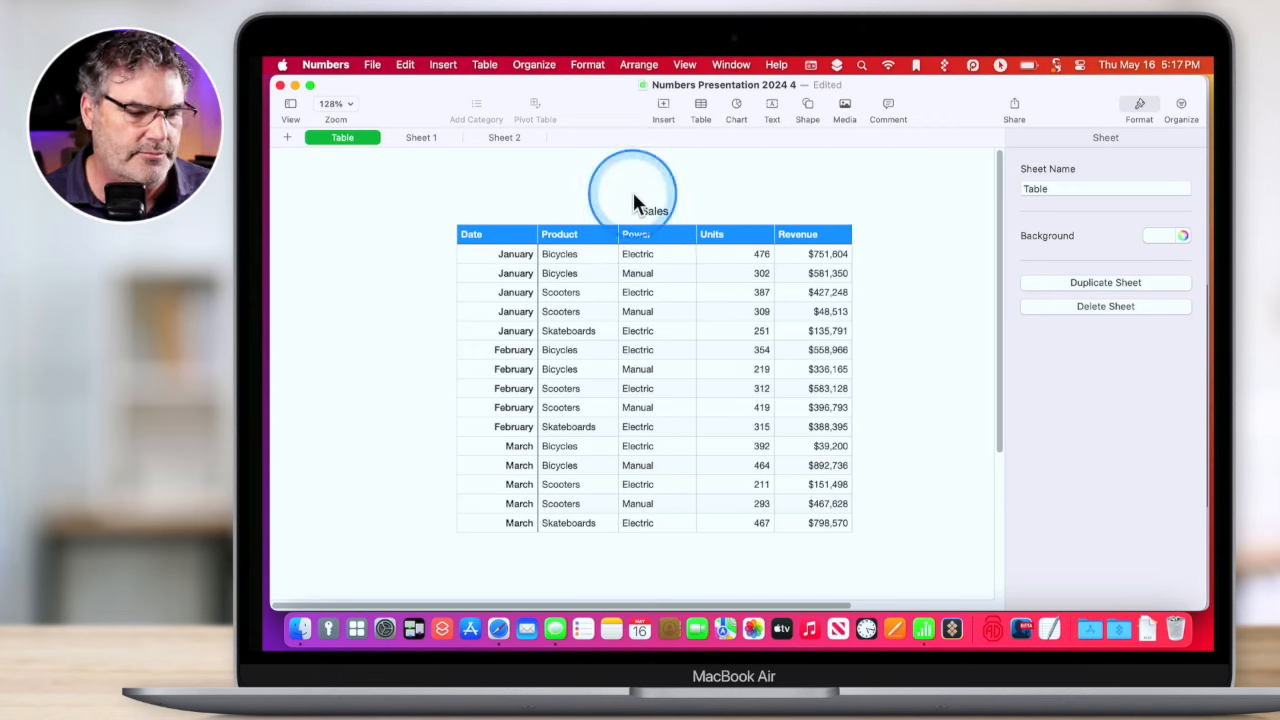
{"action": "left_click", "coordinate": [640, 256]}
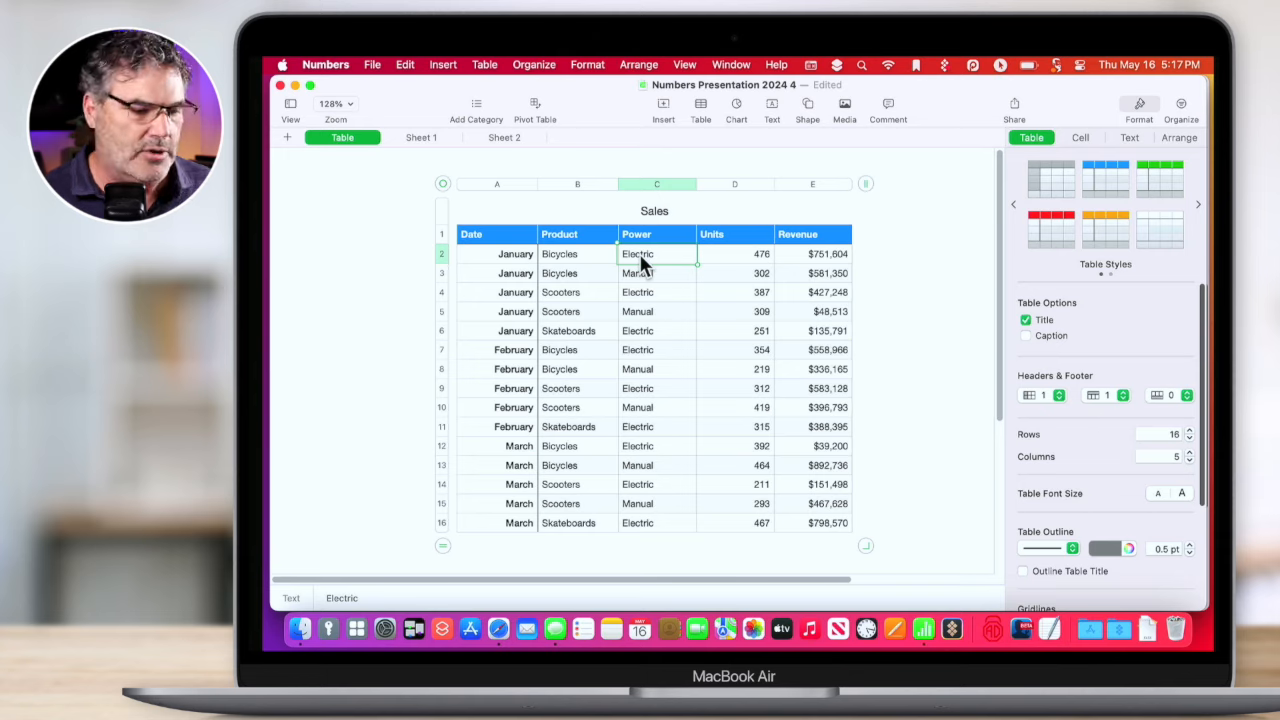
{"action": "left_click", "coordinate": [574, 184]}
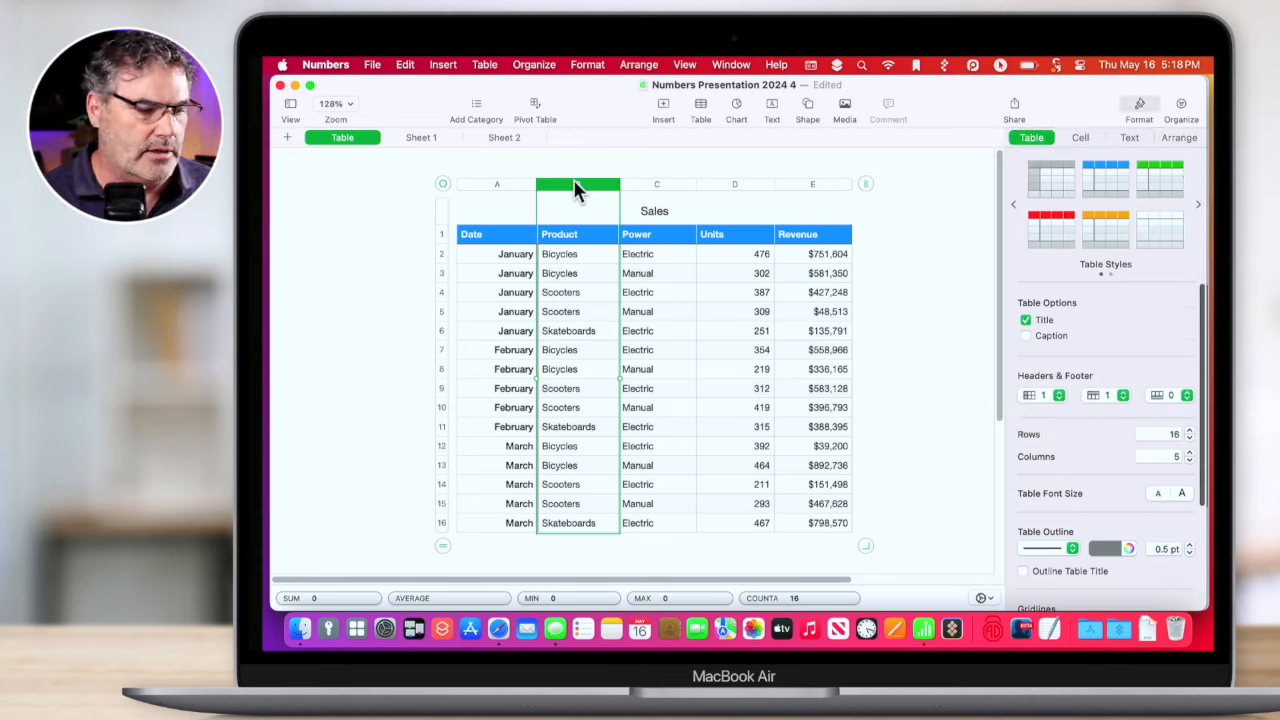
Select rows 4 through 9 of the Sales table, and then the entire Power and Units columns instead.
{"action": "left_click", "coordinate": [443, 293]}
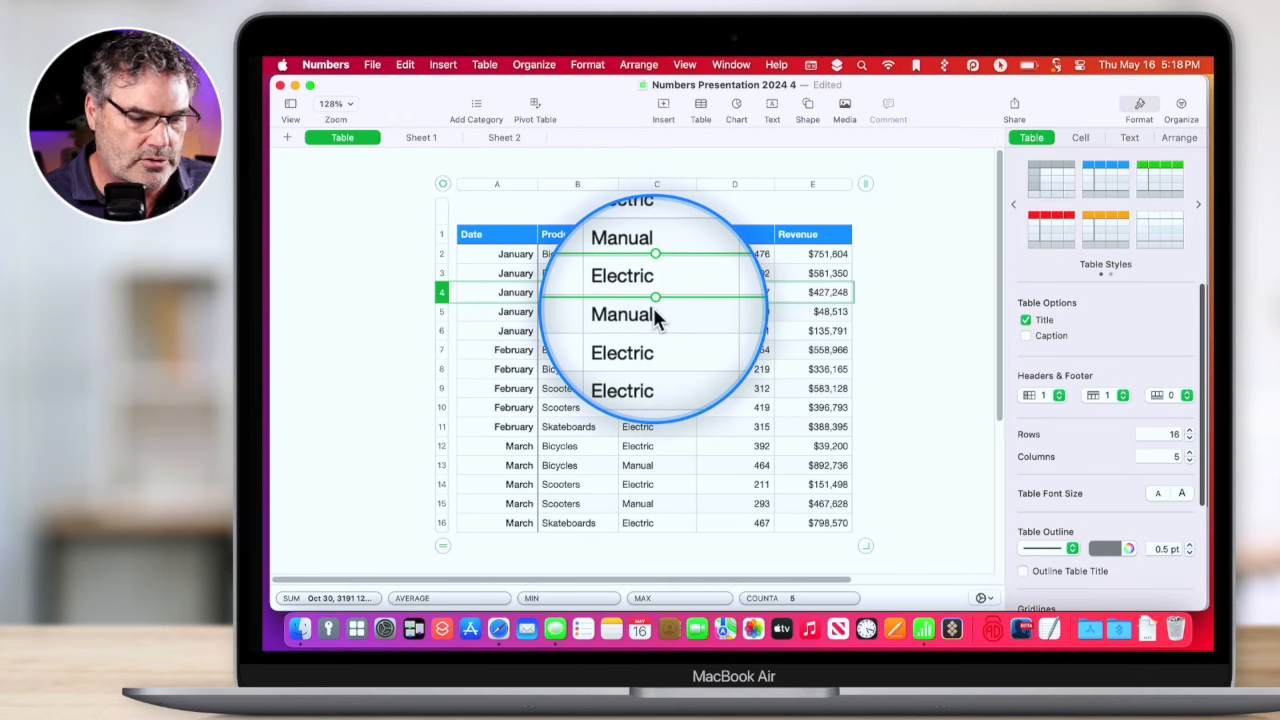
{"action": "left_click_drag", "start_coordinate": [652, 298], "coordinate": [643, 398]}
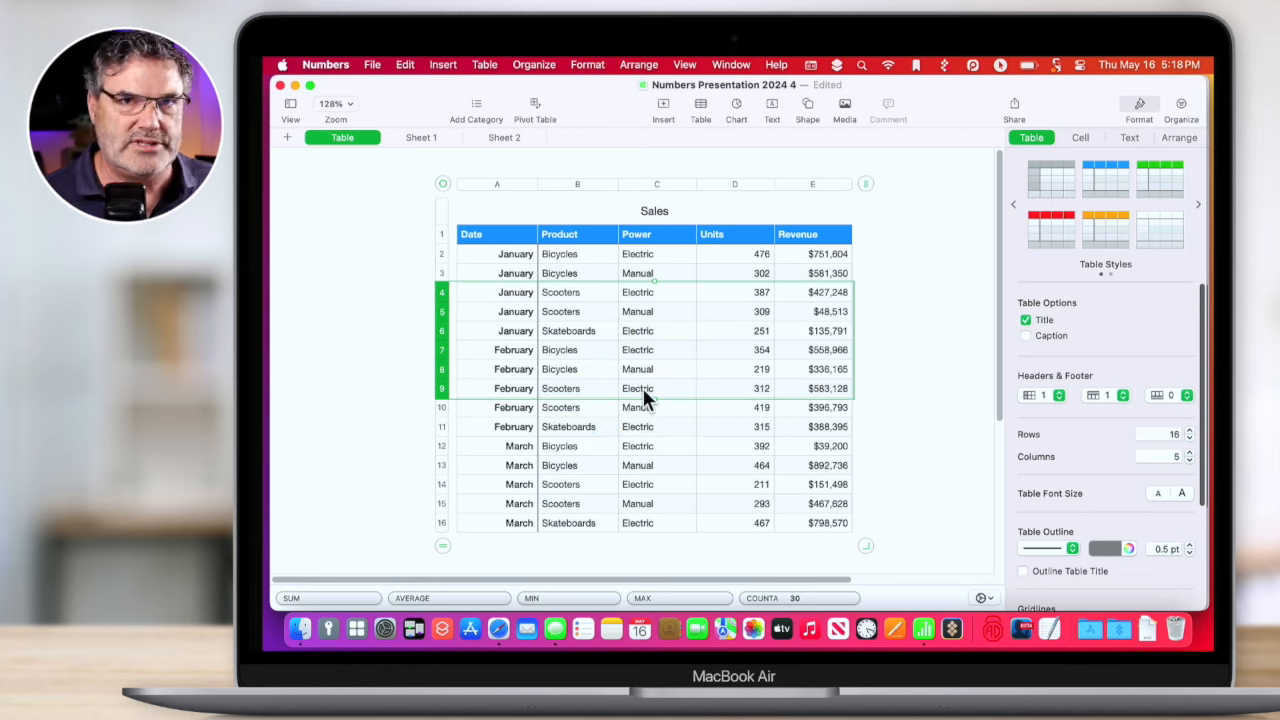
{"action": "left_click", "coordinate": [666, 272]}
{"action": "left_click", "coordinate": [658, 183]}
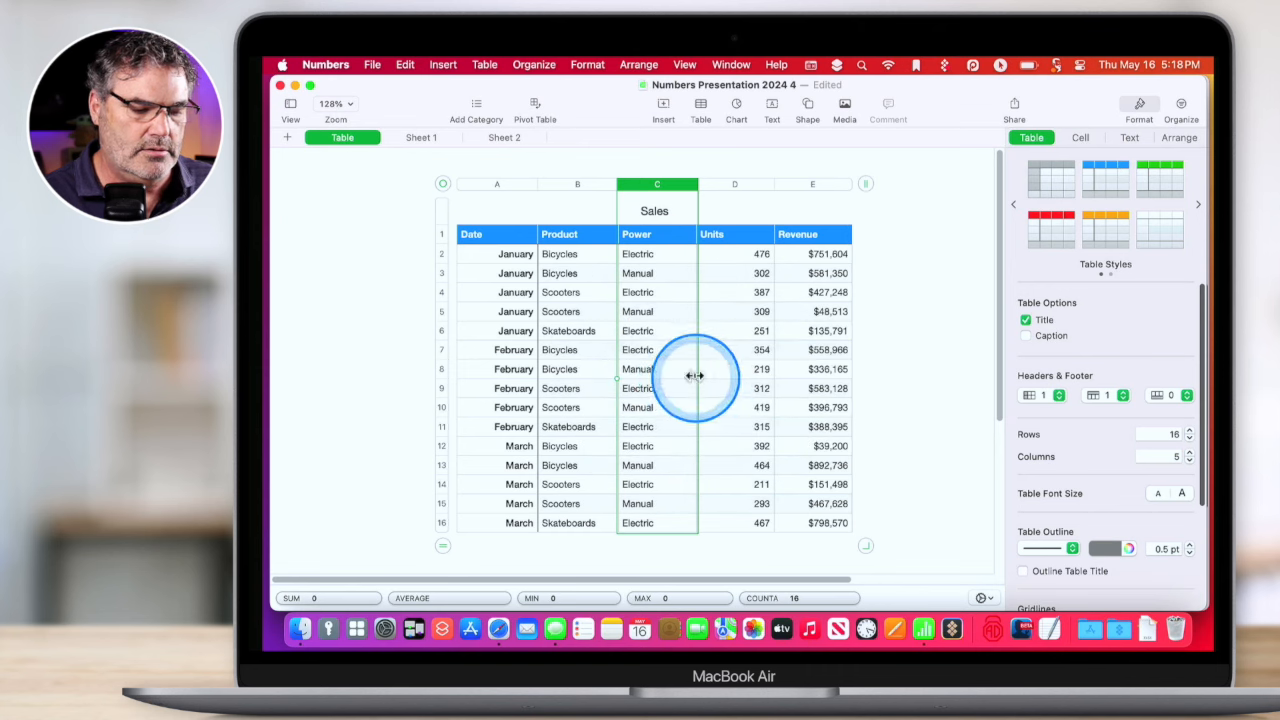
{"action": "left_click_drag", "start_coordinate": [694, 375], "coordinate": [786, 388]}
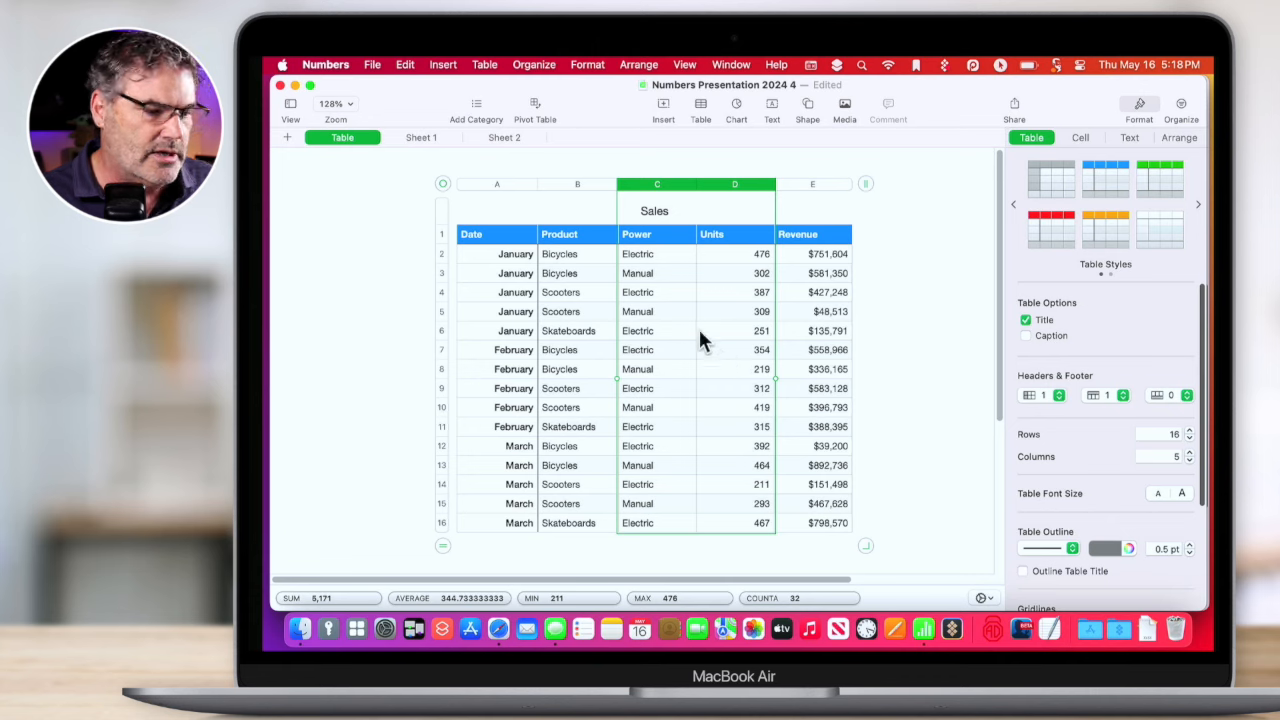
Select the whole Sales table, widen it, enlarge it further from its lower-right corner, and deselect it.
{"action": "left_click", "coordinate": [443, 186]}
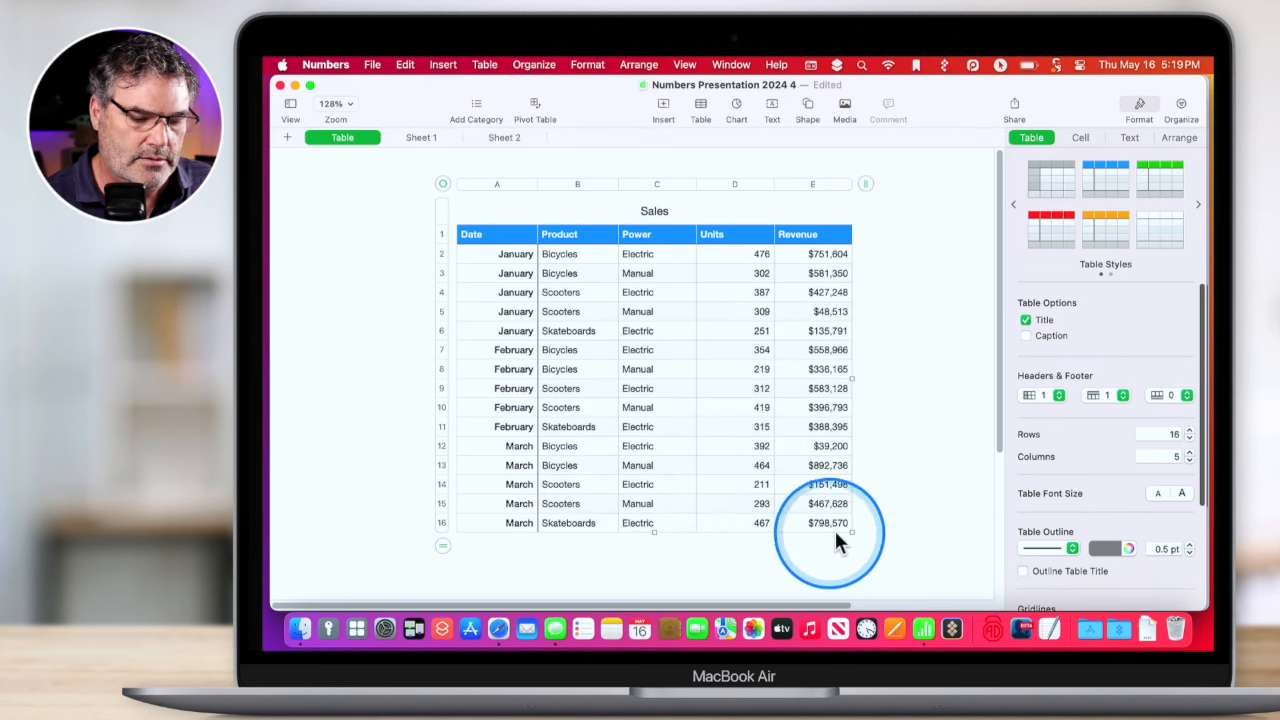
{"action": "mouse_move", "coordinate": [849, 379]}
{"action": "left_mouse_down"}
{"action": "mouse_move", "coordinate": [950, 372]}
{"action": "mouse_move", "coordinate": [868, 390]}
{"action": "mouse_move", "coordinate": [892, 389]}
{"action": "mouse_move", "coordinate": [822, 375]}
{"action": "mouse_move", "coordinate": [892, 372]}
{"action": "mouse_move", "coordinate": [868, 375]}
{"action": "left_mouse_up"}
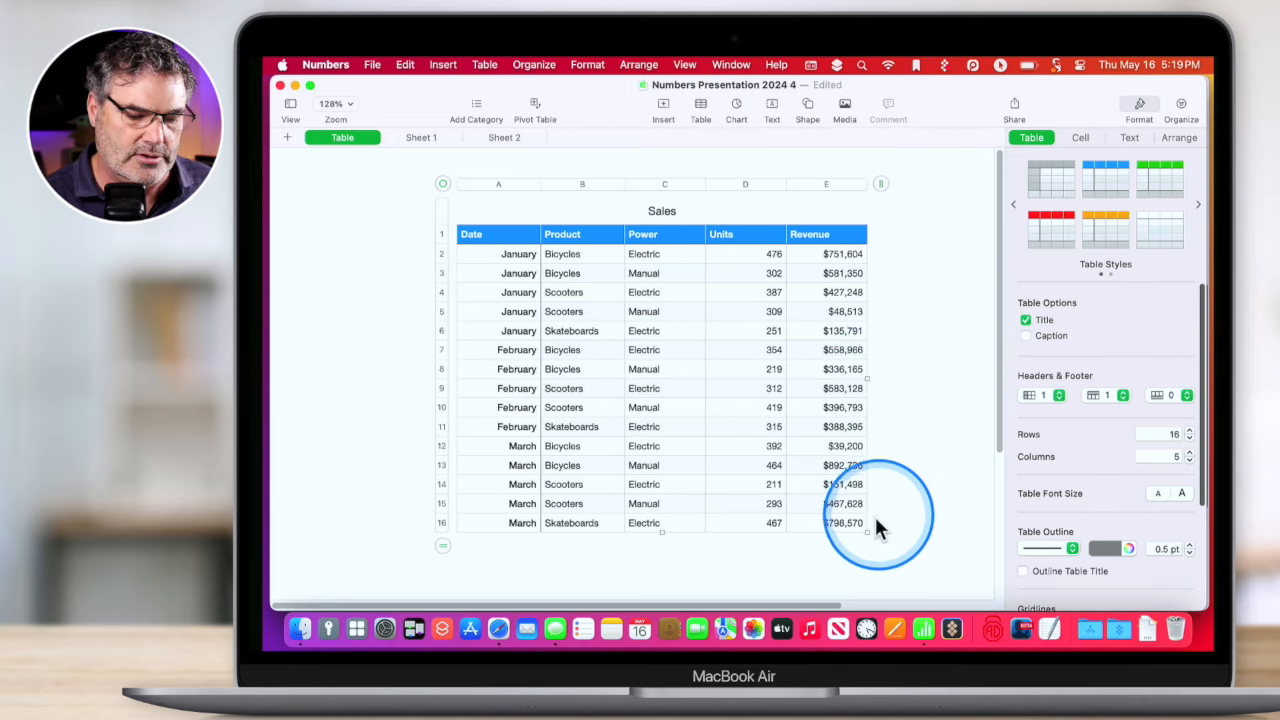
{"action": "left_click_drag", "start_coordinate": [867, 533], "coordinate": [899, 538]}
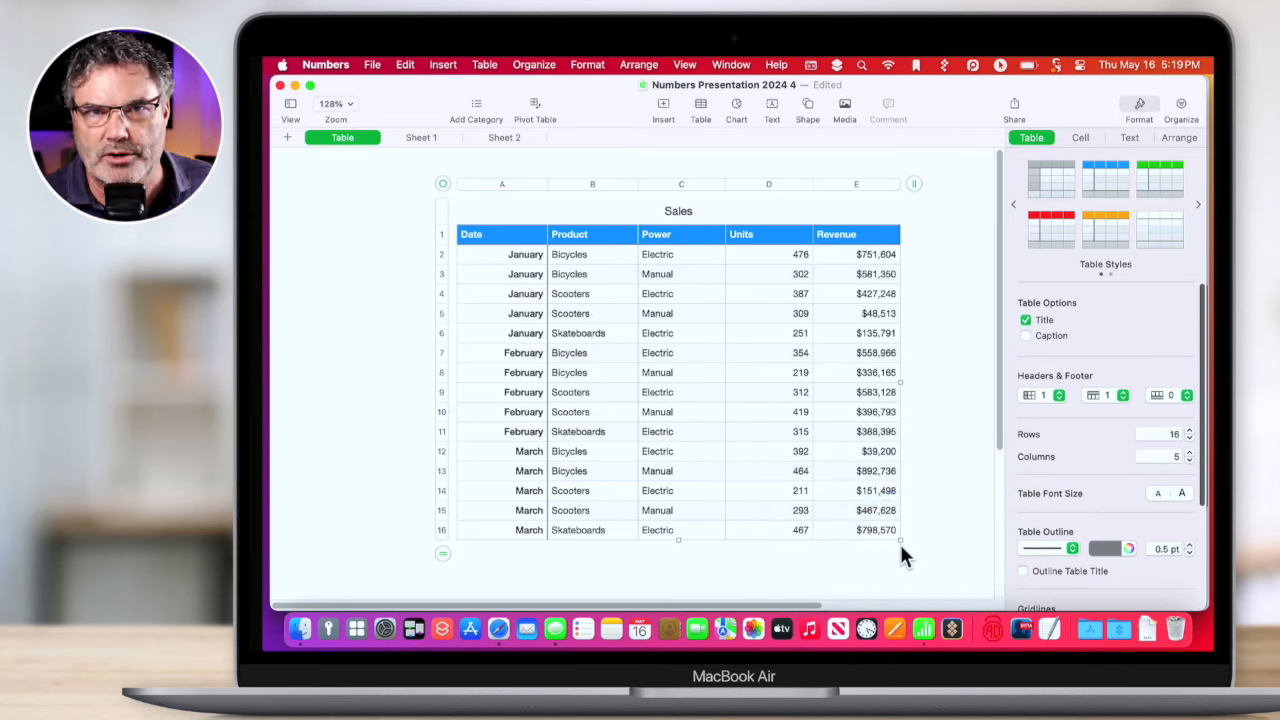
{"action": "left_click", "coordinate": [947, 456]}
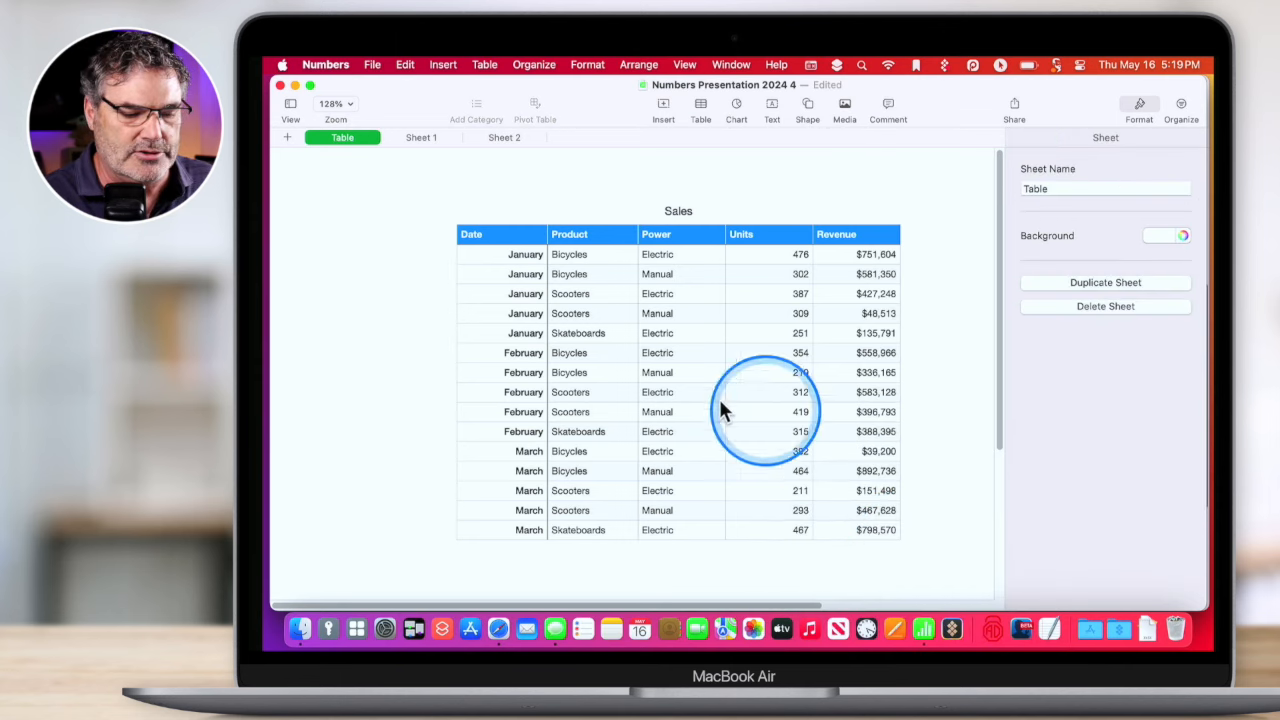
Practice selecting in the Sales table: cells C9 to D11, the entire Power column, and finally row 7.
{"action": "left_click", "coordinate": [701, 391]}
{"action": "left_click_drag", "start_coordinate": [727, 404], "coordinate": [753, 437]}
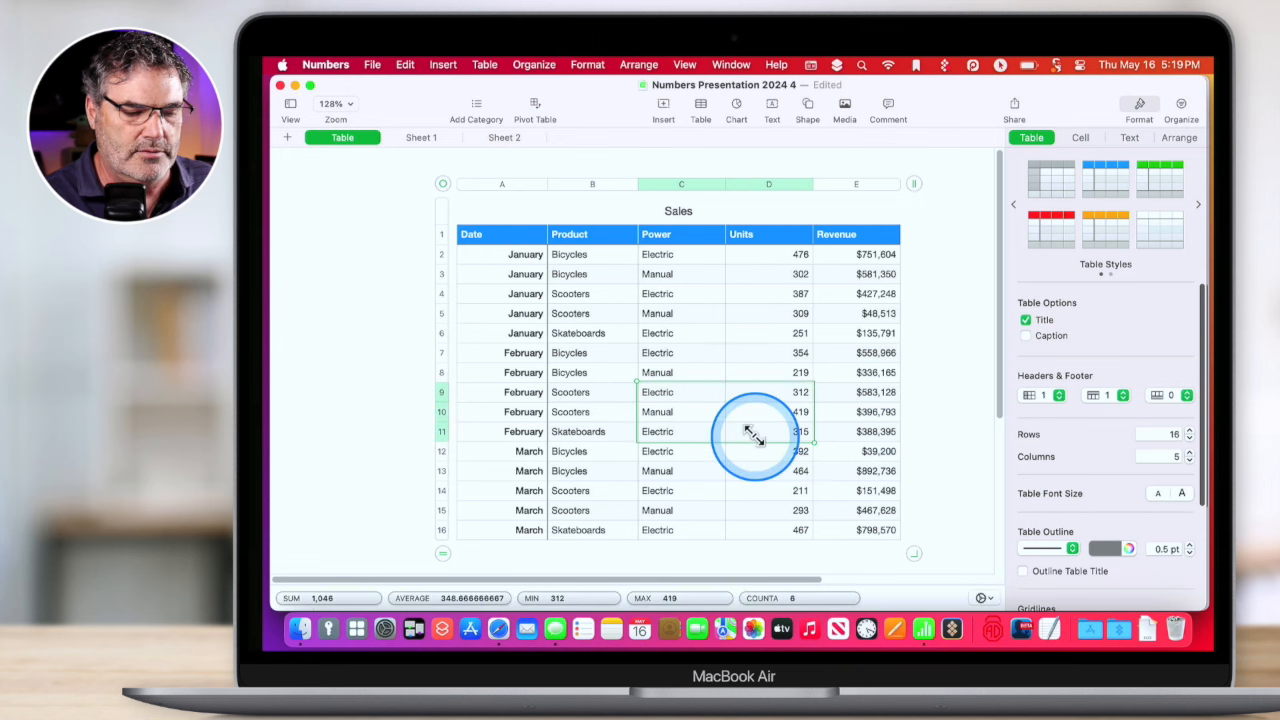
{"action": "left_click", "coordinate": [673, 184]}
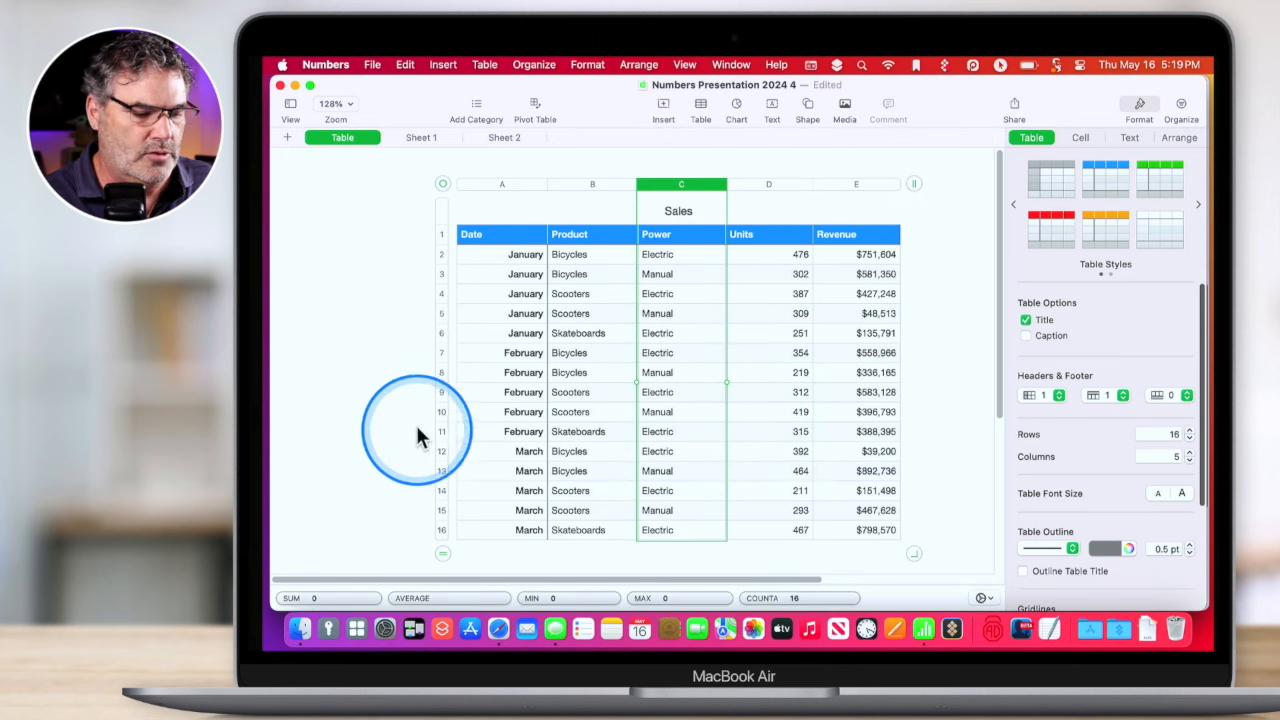
{"action": "left_click", "coordinate": [443, 355]}
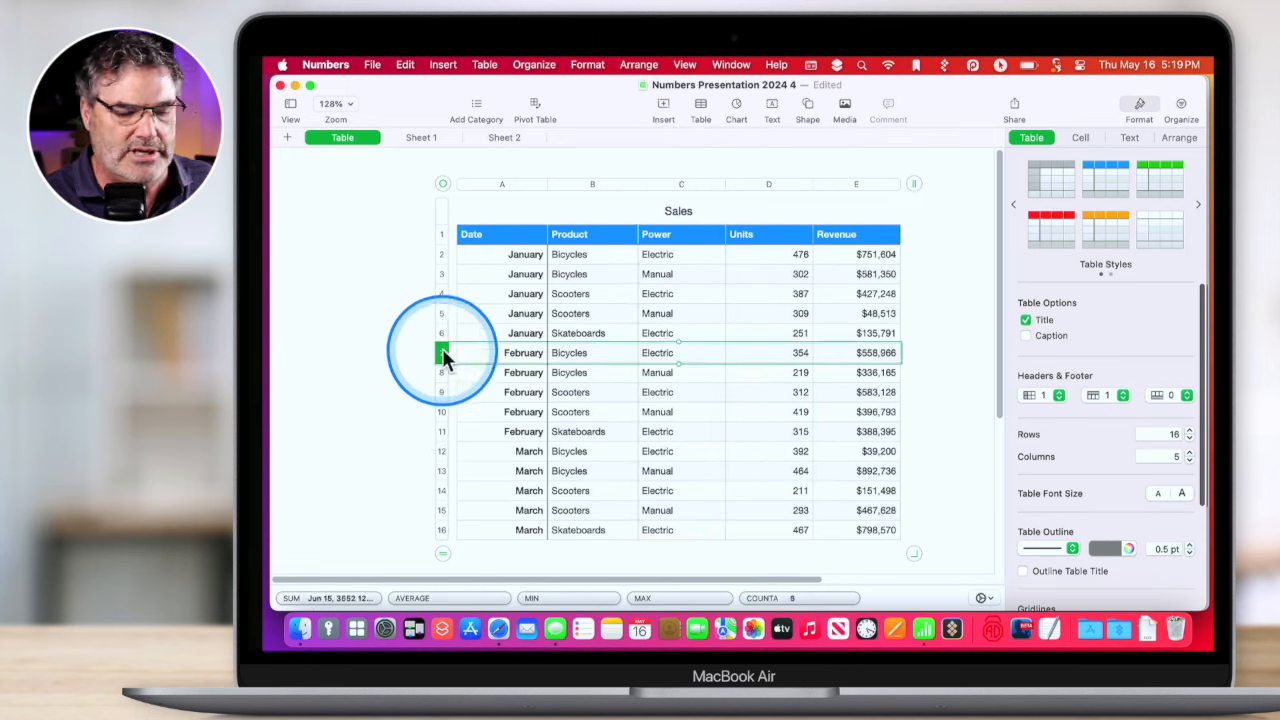
Select the whole Sales table and move it toward the left side of the sheet.
{"action": "left_click", "coordinate": [442, 186]}
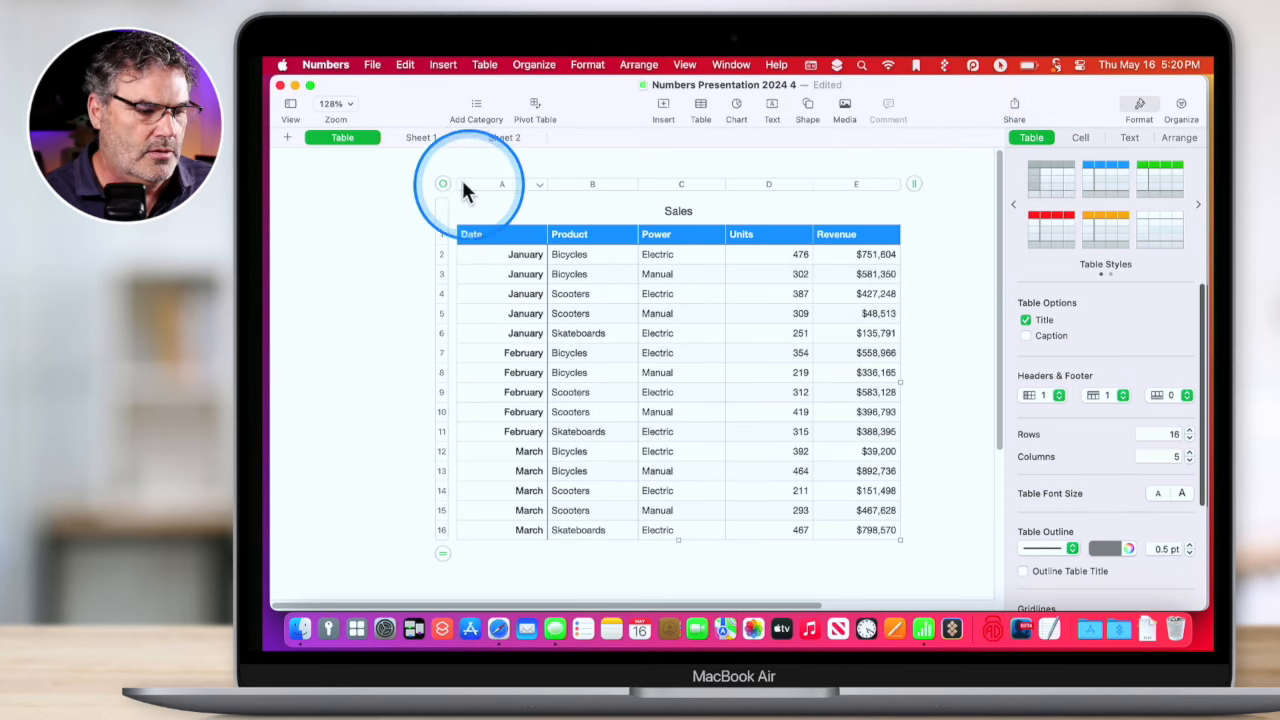
{"action": "left_click_drag", "start_coordinate": [443, 185], "coordinate": [333, 190]}
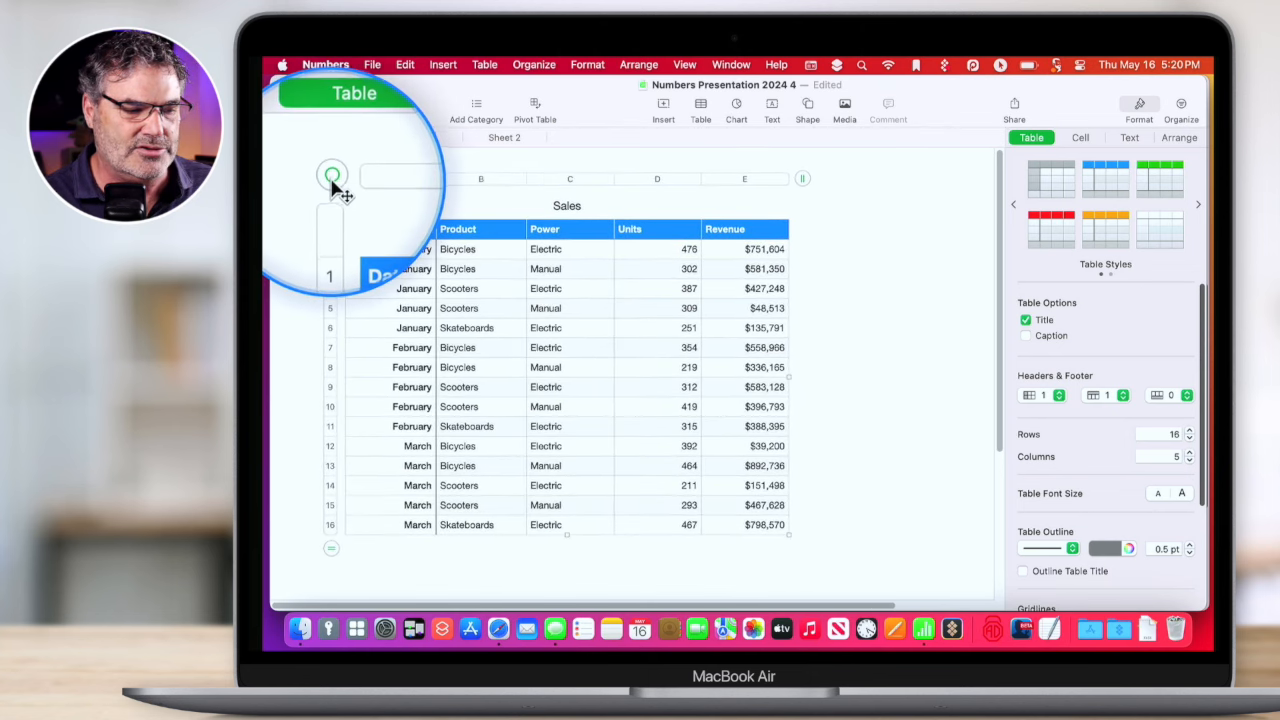
Move the whole Sales table slightly left, and try changing its number of columns and rows from its edges.
{"action": "left_click_drag", "start_coordinate": [333, 185], "coordinate": [310, 177]}
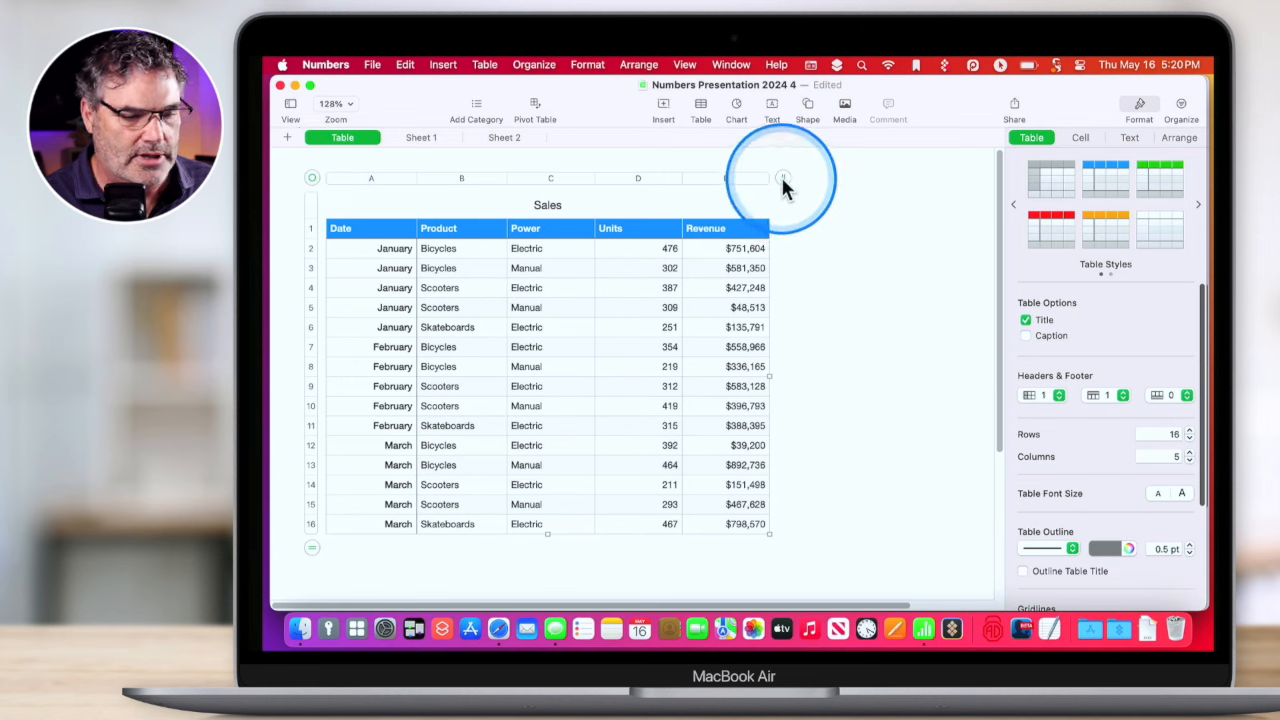
{"action": "left_click_drag", "start_coordinate": [783, 178], "coordinate": [835, 184]}
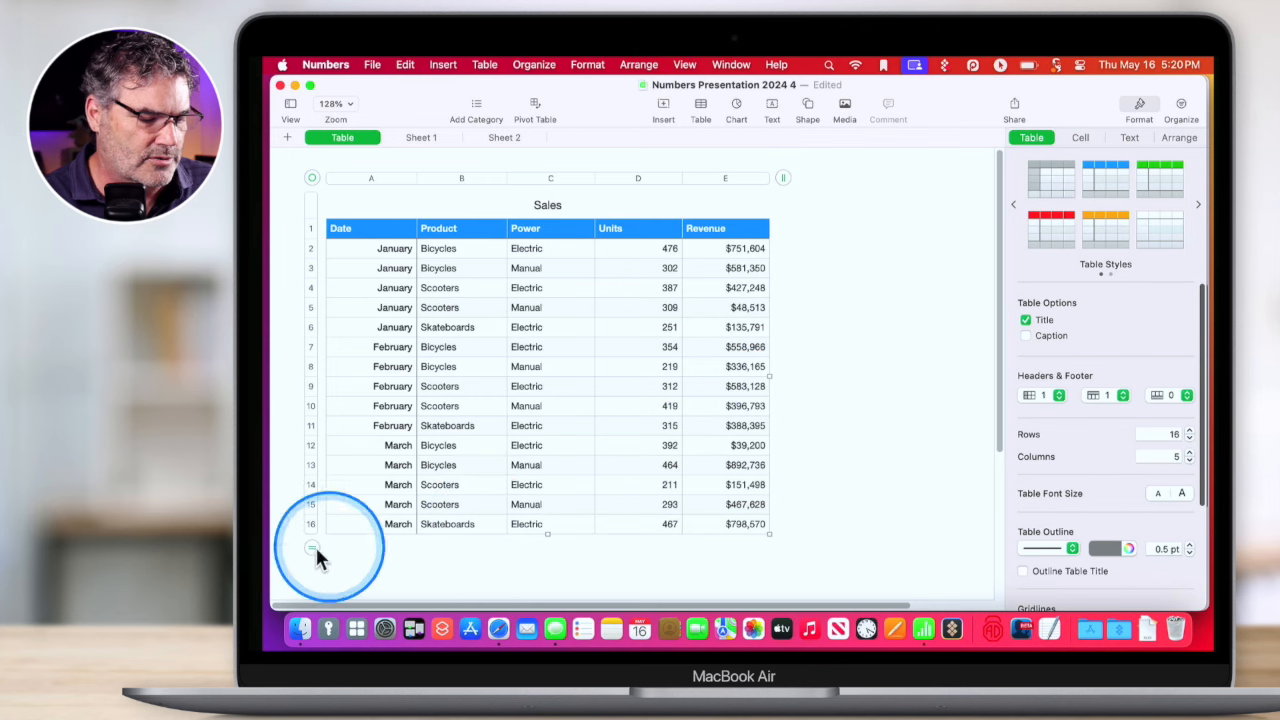
{"action": "left_click_drag", "start_coordinate": [311, 547], "coordinate": [311, 506]}
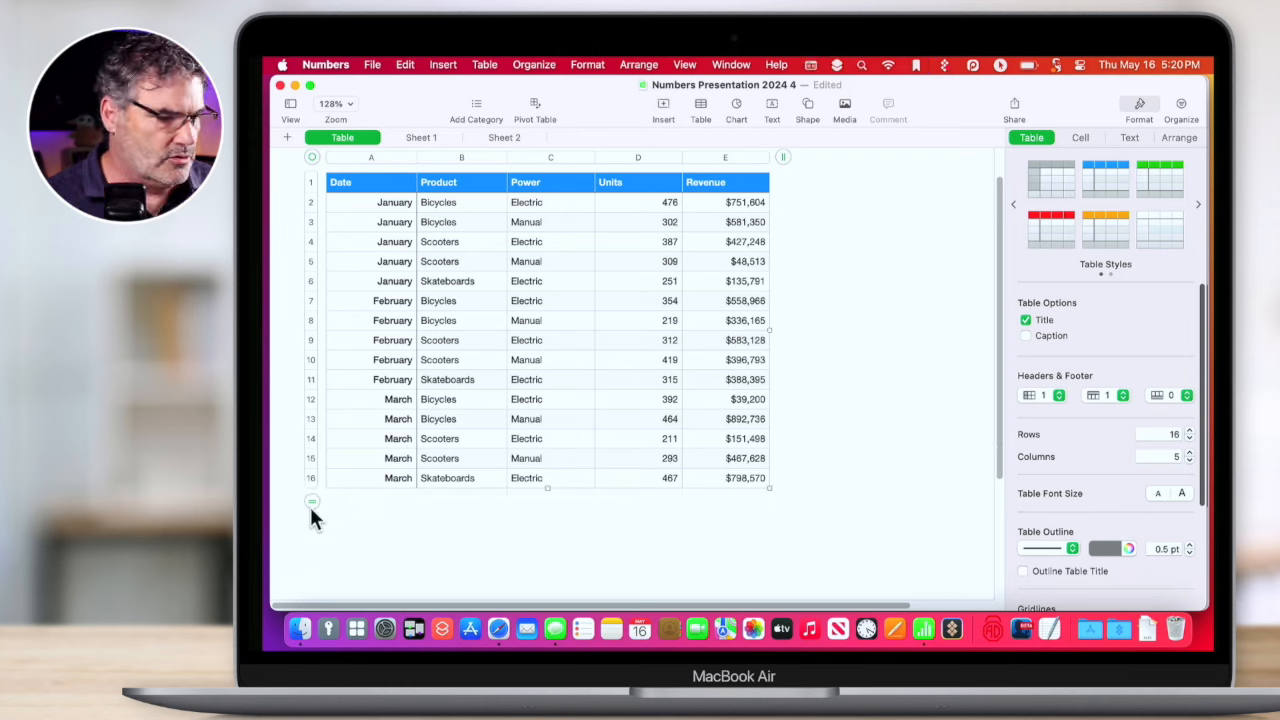
{"action": "left_click", "coordinate": [406, 432]}
{"action": "scroll", "coordinate": [407, 431], "scroll_direction": "up", "scroll_amount": 2}
{"action": "left_click", "coordinate": [577, 268]}
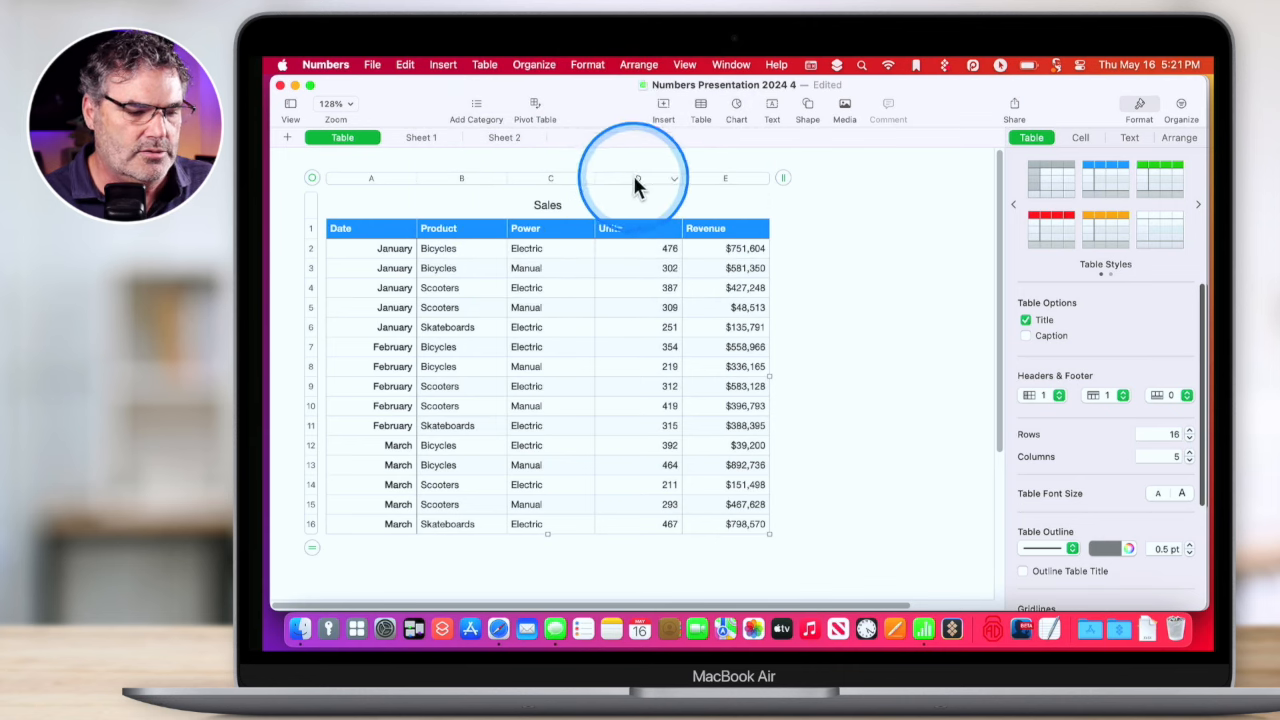
Move the Sales table's Units column before the Power column, and return it to its place after Power.
{"action": "left_click", "coordinate": [636, 179]}
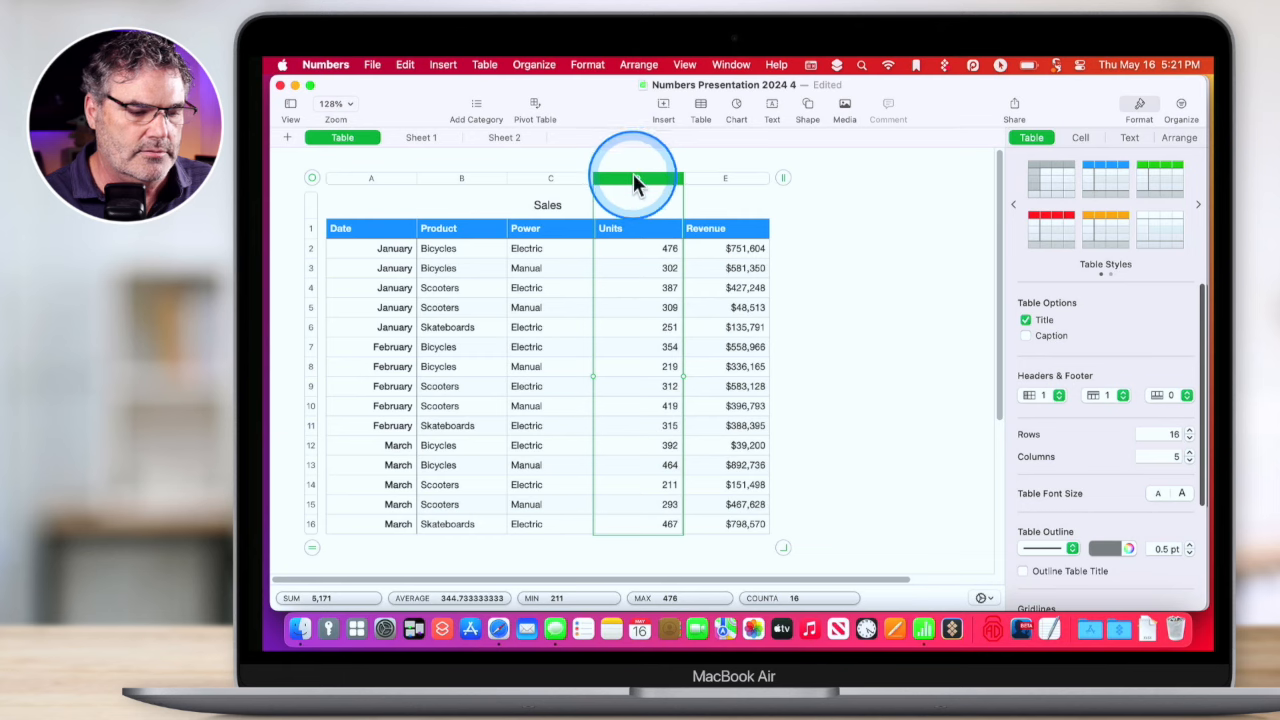
{"action": "left_click_drag", "start_coordinate": [636, 182], "coordinate": [634, 178]}
{"action": "left_click", "coordinate": [627, 161]}
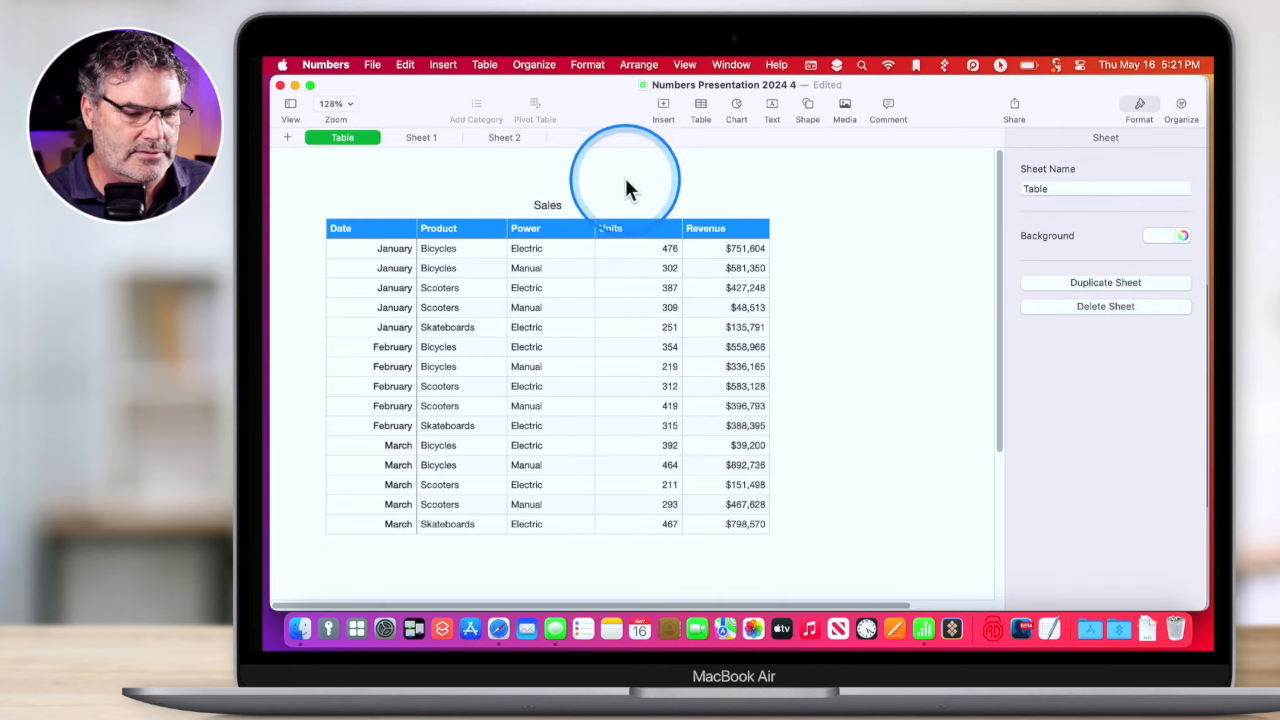
{"action": "left_click", "coordinate": [628, 205]}
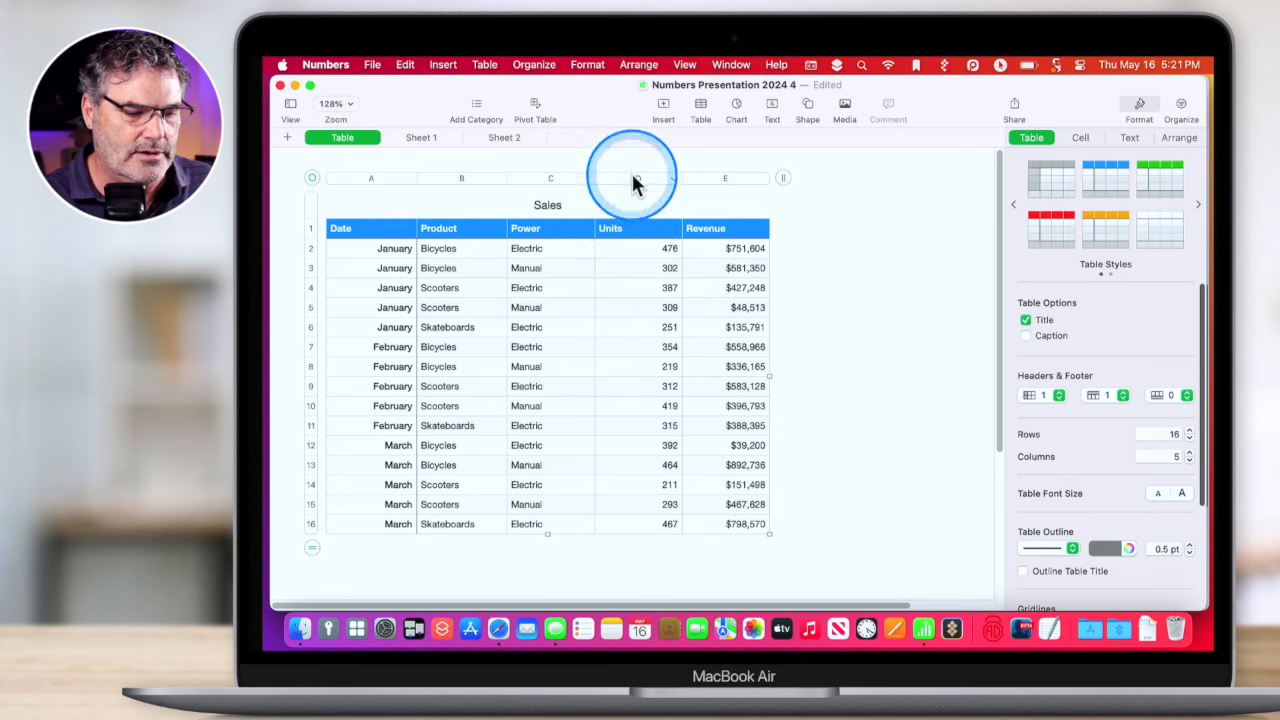
{"action": "left_click", "coordinate": [634, 178]}
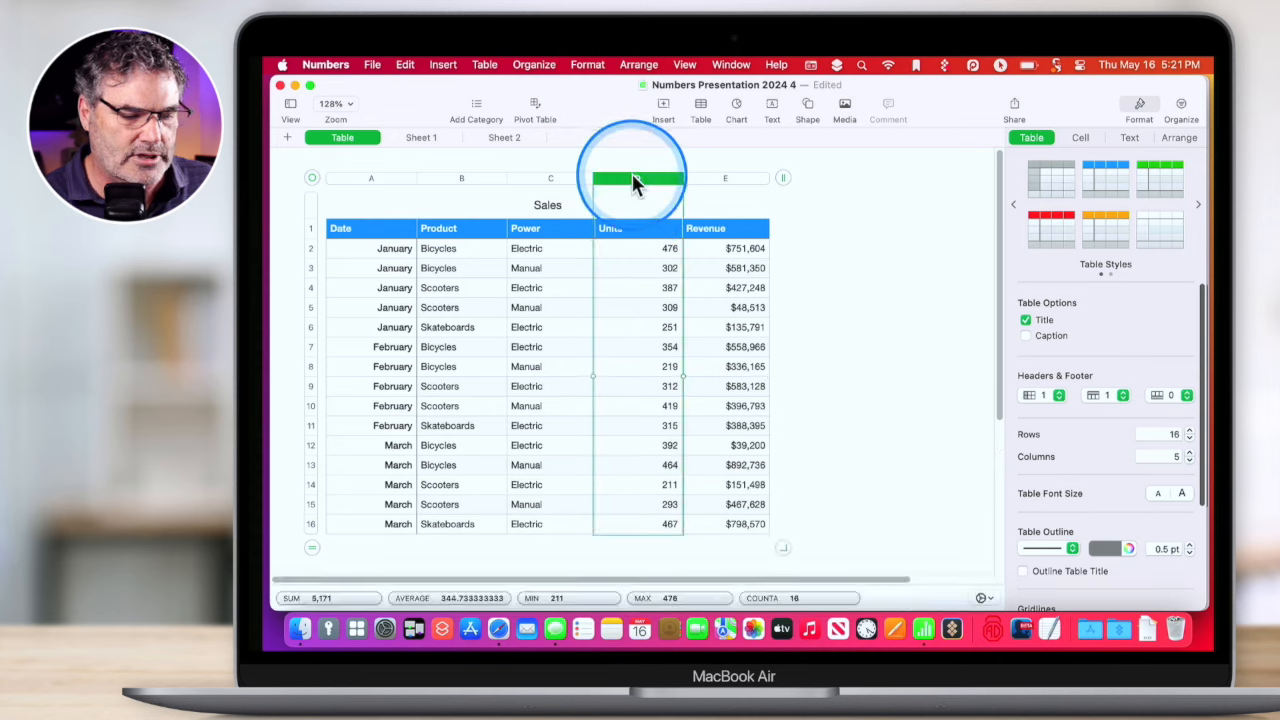
{"action": "mouse_move", "coordinate": [633, 180]}
{"action": "left_mouse_down"}
{"action": "mouse_move", "coordinate": [514, 173]}
{"action": "mouse_move", "coordinate": [617, 180]}
{"action": "mouse_move", "coordinate": [527, 166]}
{"action": "left_mouse_up"}
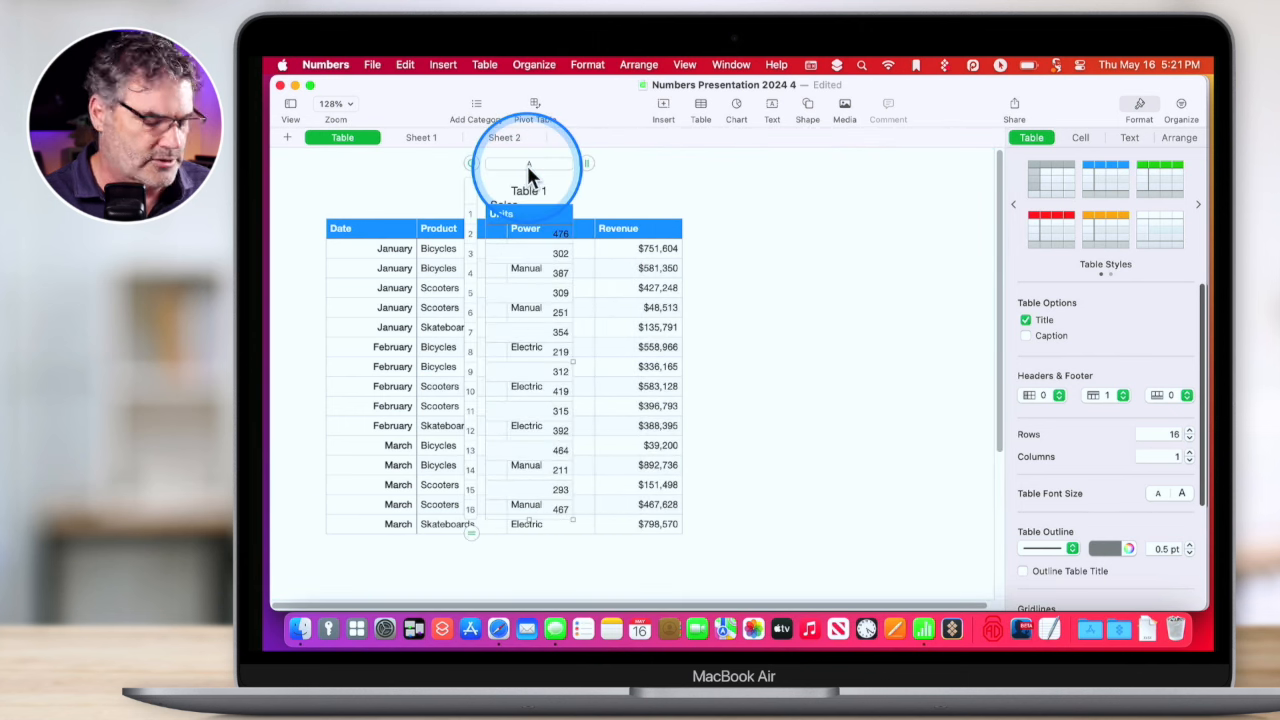
{"action": "key", "text": "super+z"}
{"action": "left_click_drag", "start_coordinate": [626, 180], "coordinate": [529, 178]}
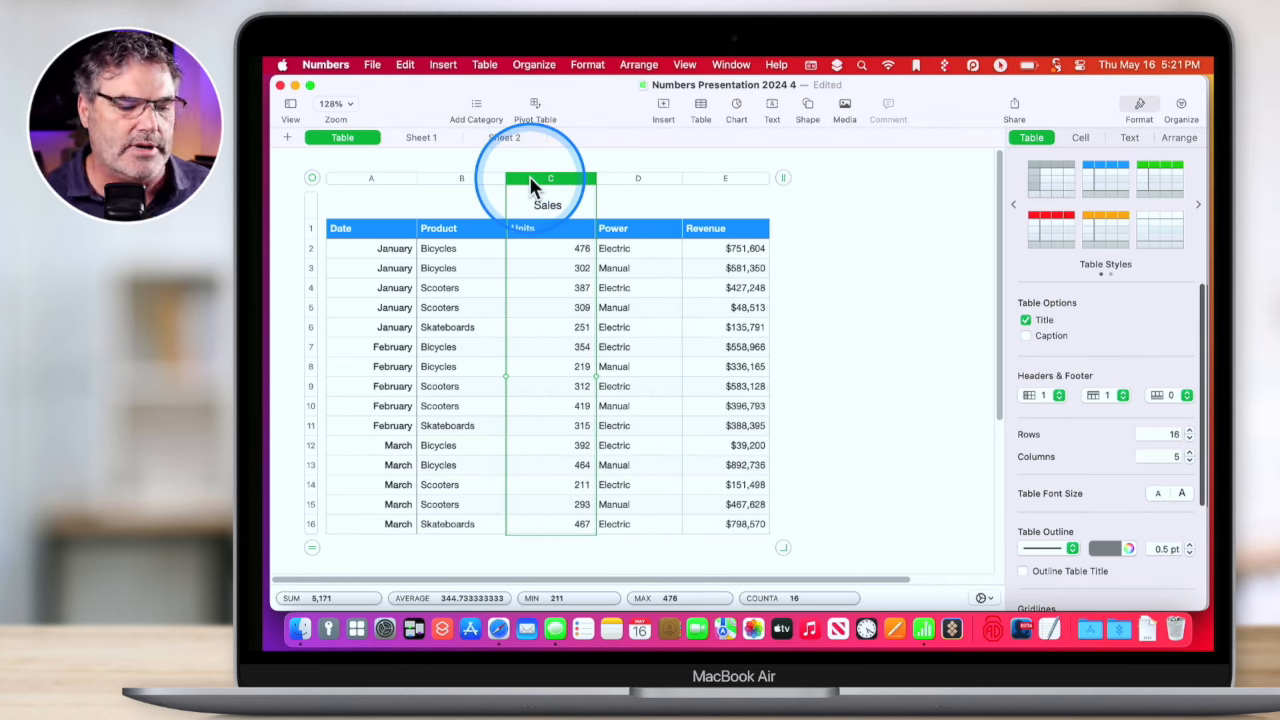
{"action": "left_click_drag", "start_coordinate": [529, 178], "coordinate": [592, 186]}
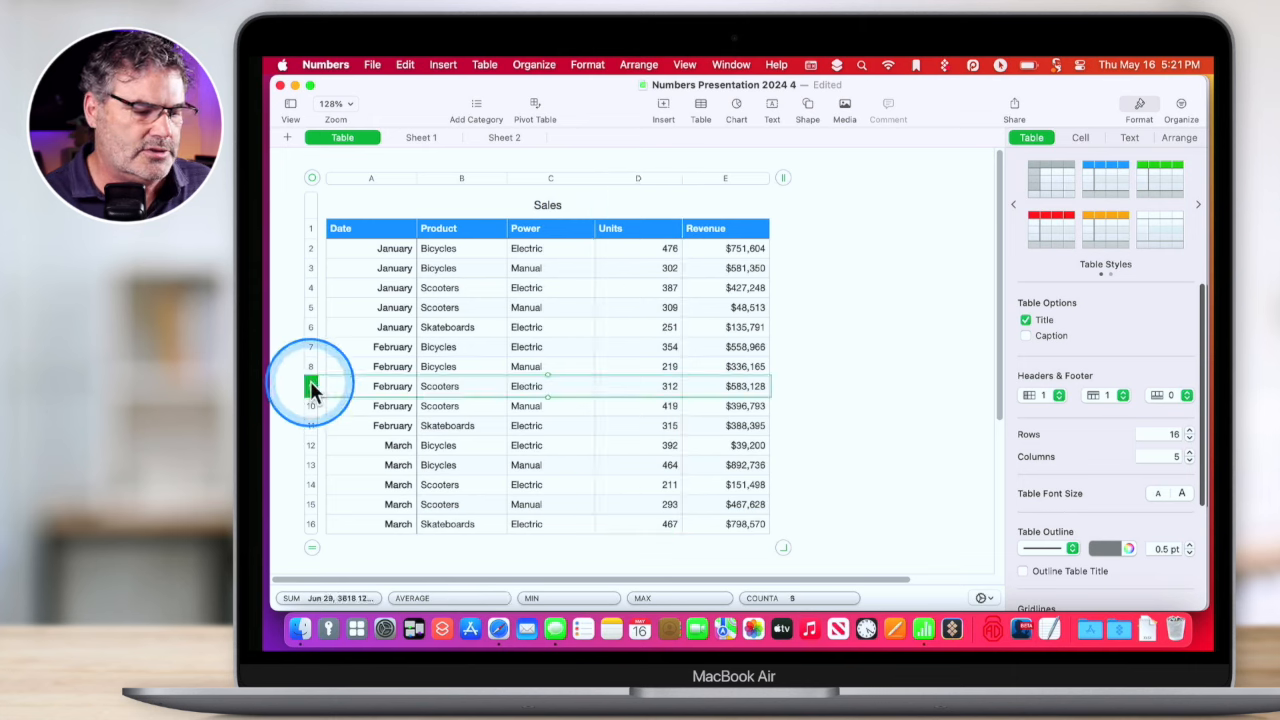
Move row 9 of the Sales table one row down, below row 10.
{"action": "left_click_drag", "start_coordinate": [311, 388], "coordinate": [310, 402]}
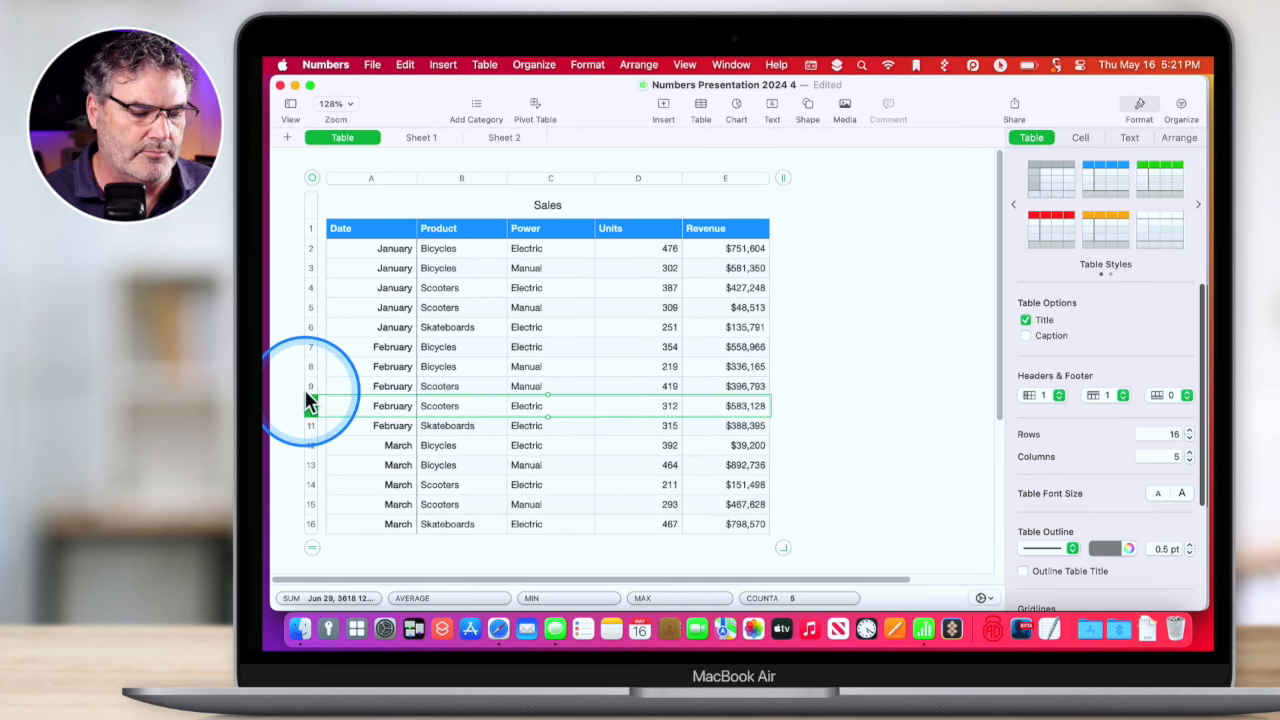
Separate the Power and Units columns together into a new table beside the Sales table, and undo the separation.
{"action": "left_click", "coordinate": [635, 178]}
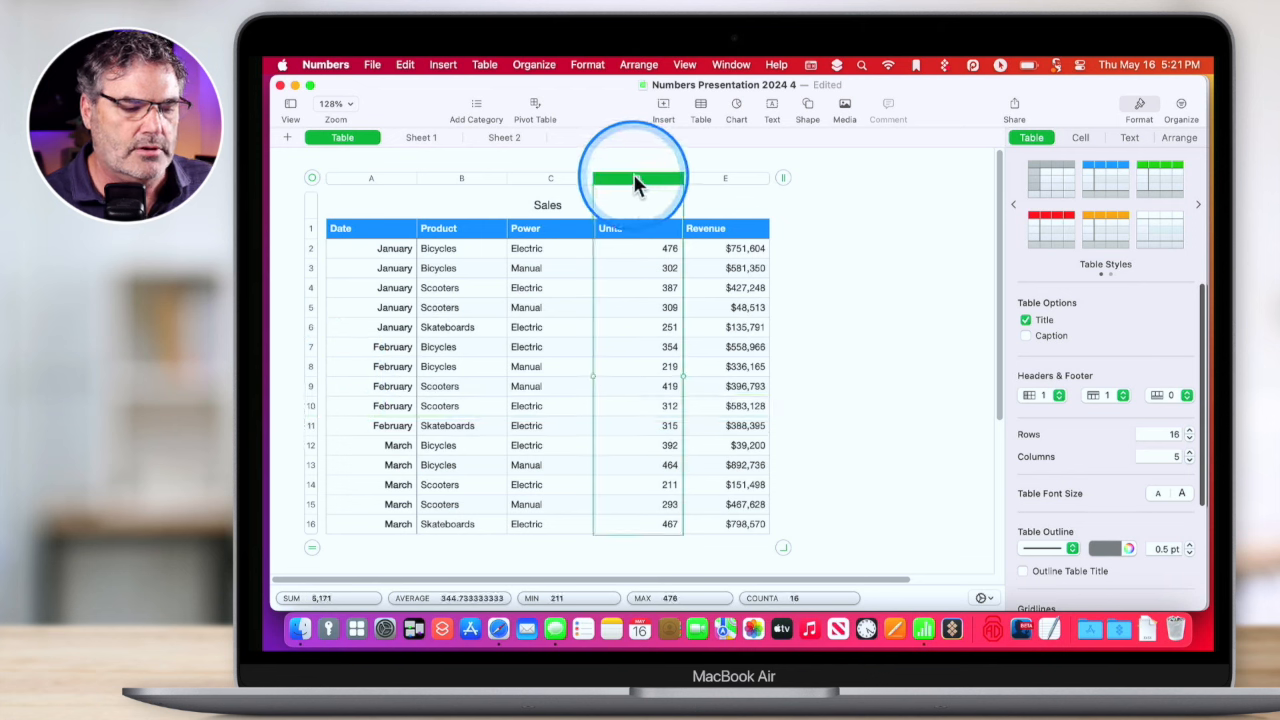
{"action": "left_click", "coordinate": [551, 178]}
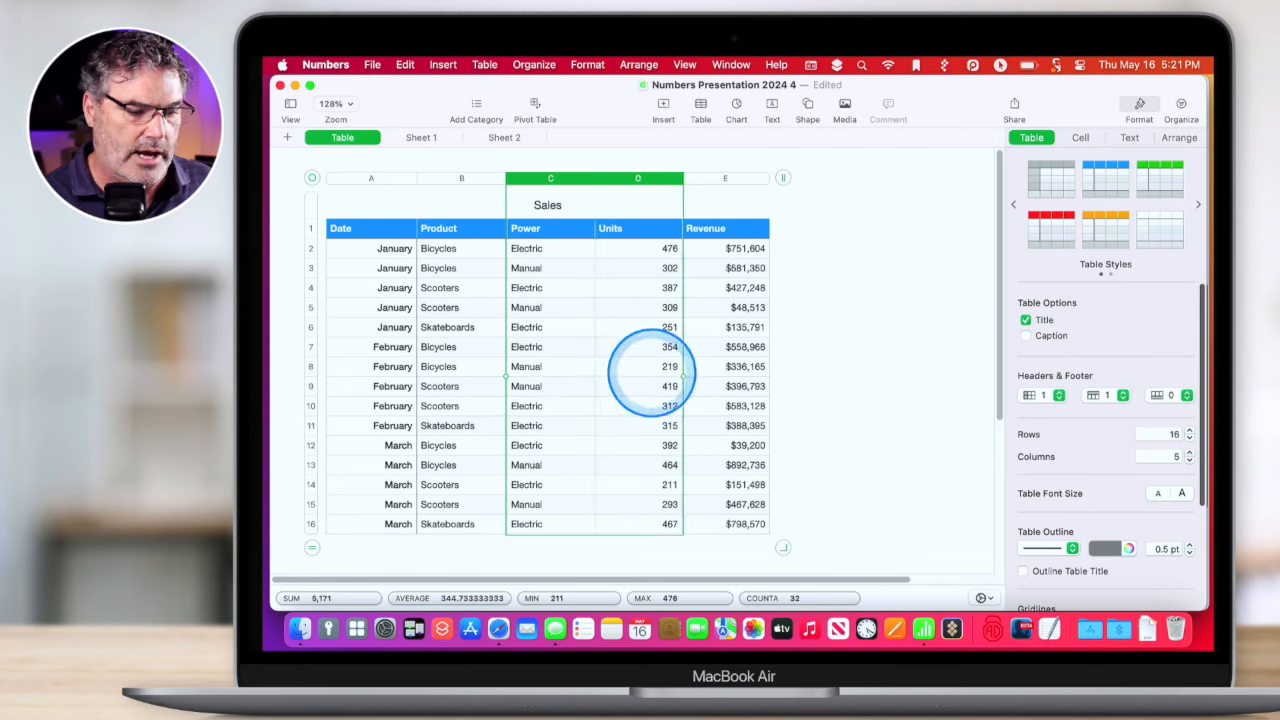
{"action": "left_click", "coordinate": [607, 178], "text": "shift"}
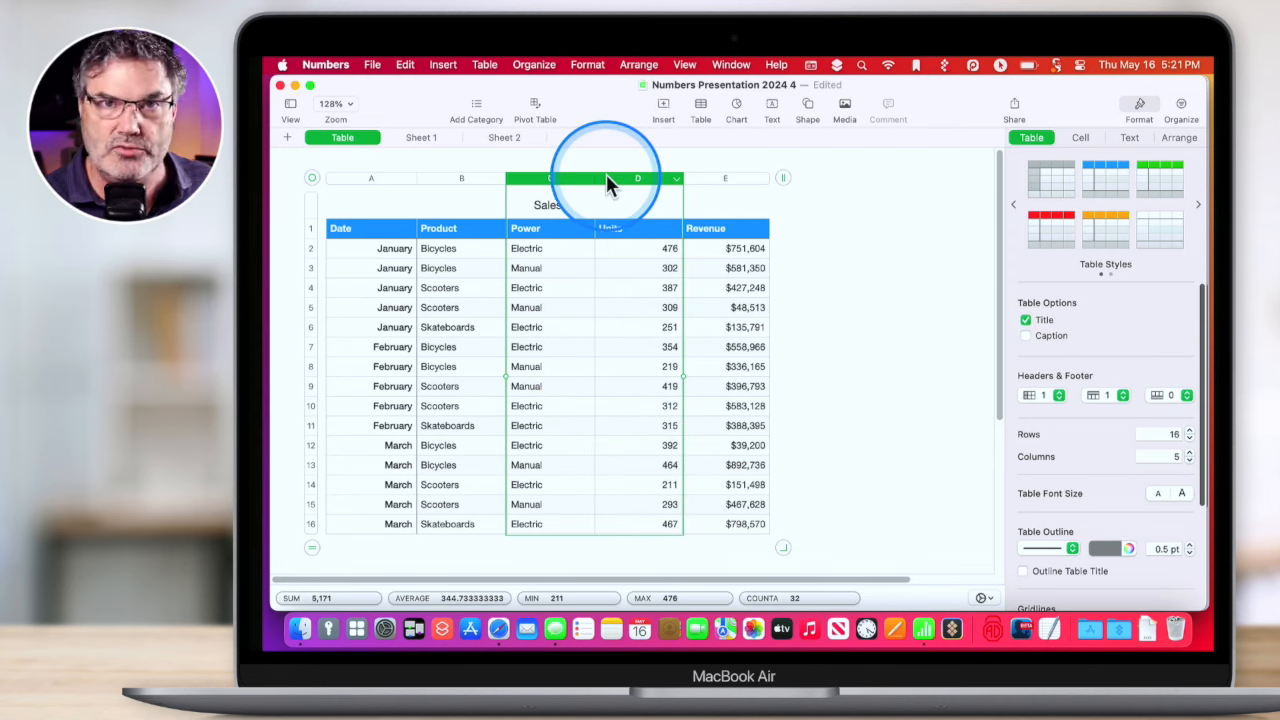
{"action": "mouse_move", "coordinate": [622, 178]}
{"action": "left_mouse_down"}
{"action": "mouse_move", "coordinate": [721, 195]}
{"action": "mouse_move", "coordinate": [811, 175]}
{"action": "left_mouse_up"}
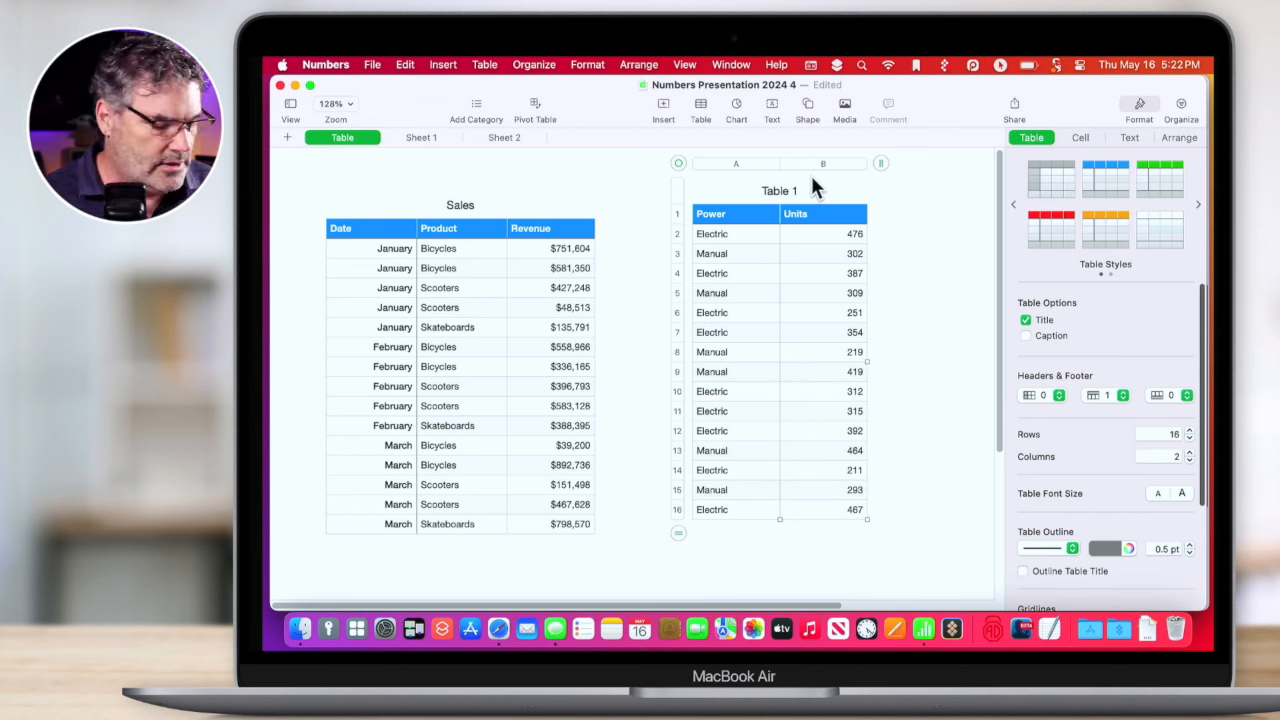
{"action": "key", "text": "cmd+z"}
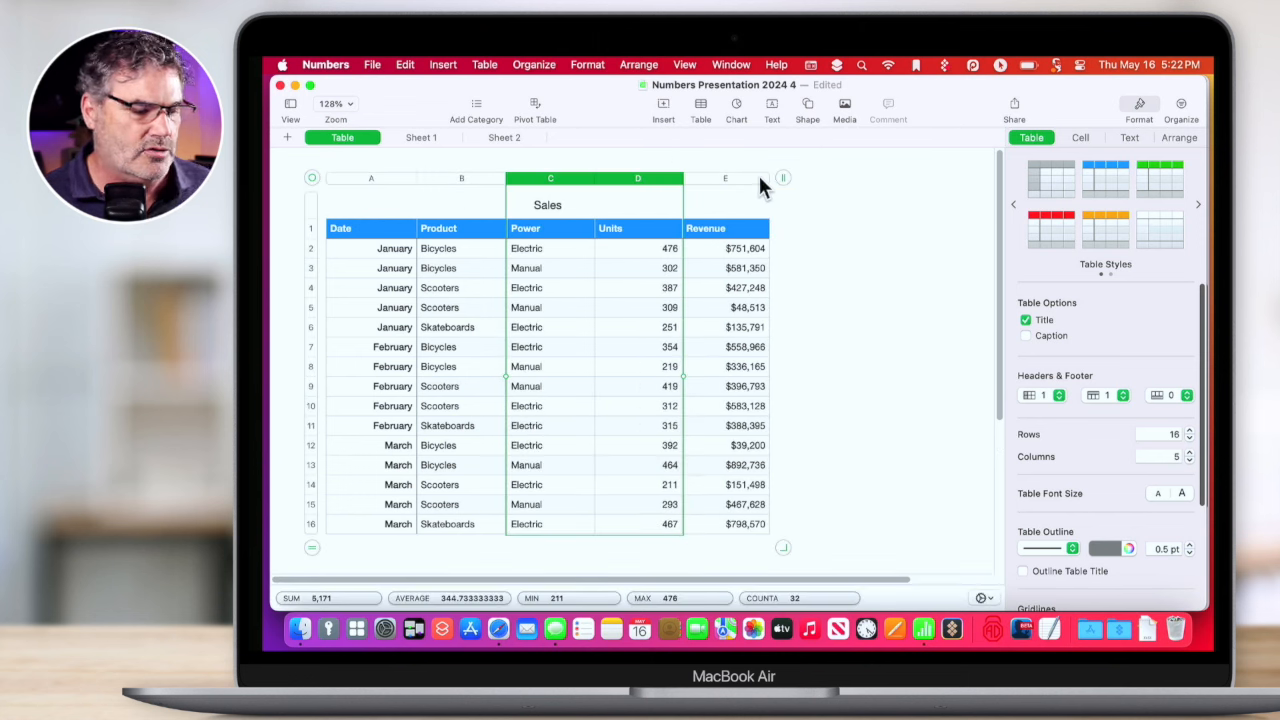
Hide the Power column of the Sales table, and unhide all columns.
{"action": "left_click", "coordinate": [582, 302]}
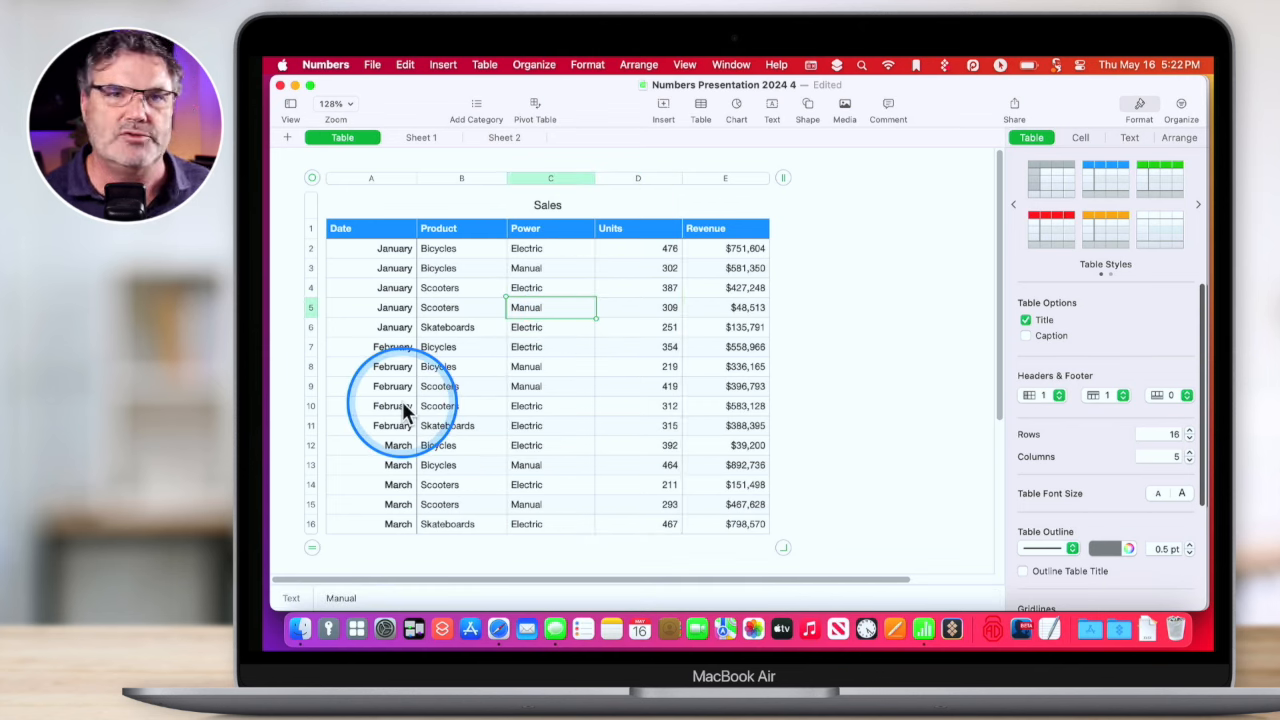
{"action": "left_click", "coordinate": [585, 178]}
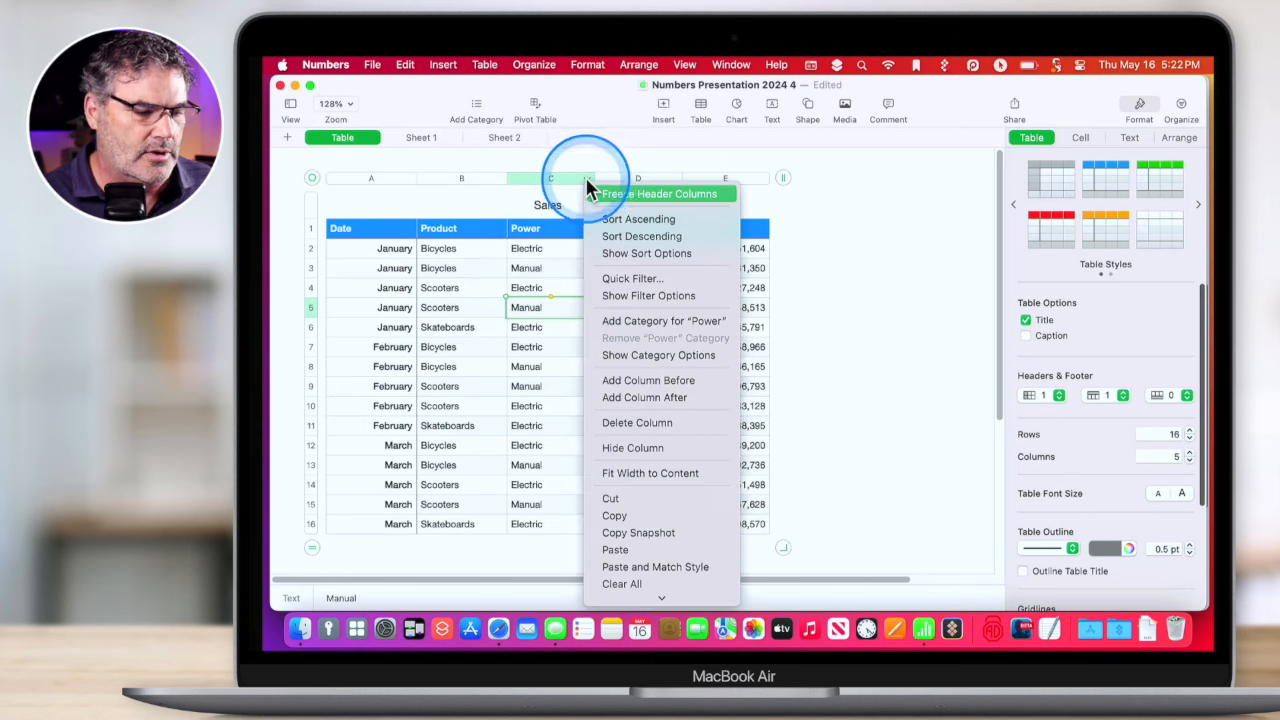
{"action": "left_click", "coordinate": [633, 447]}
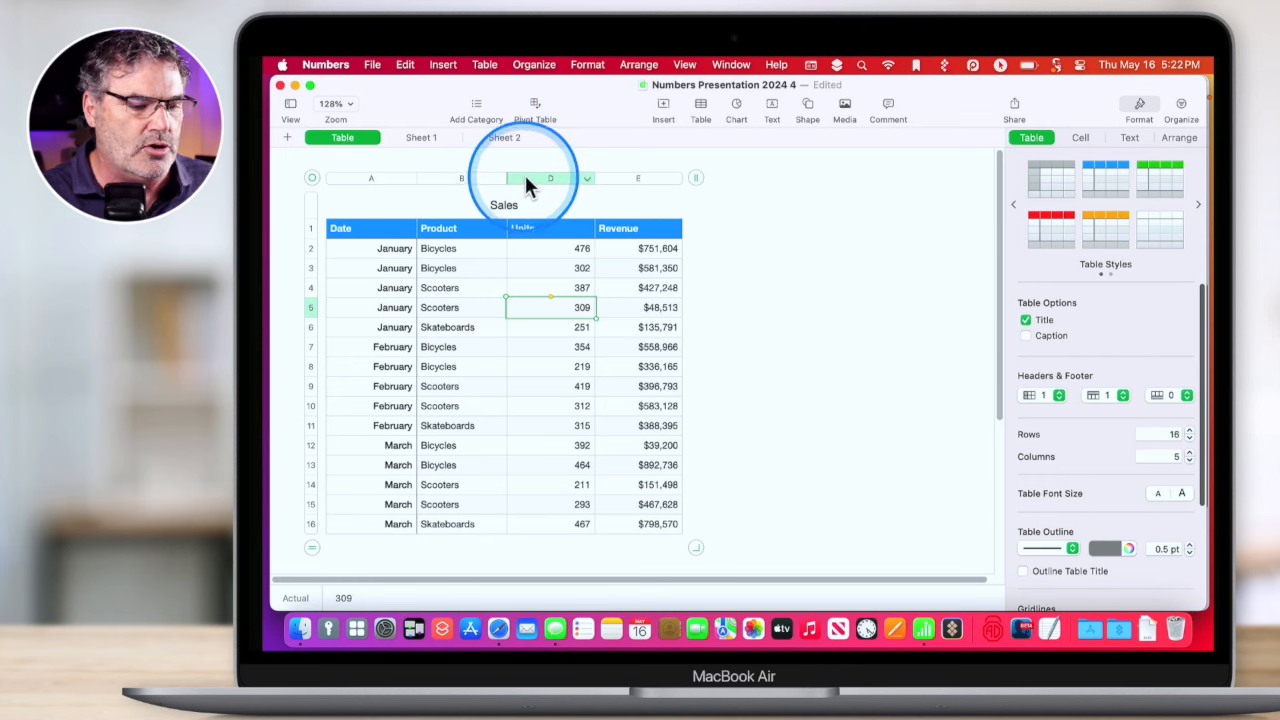
{"action": "left_click", "coordinate": [586, 179]}
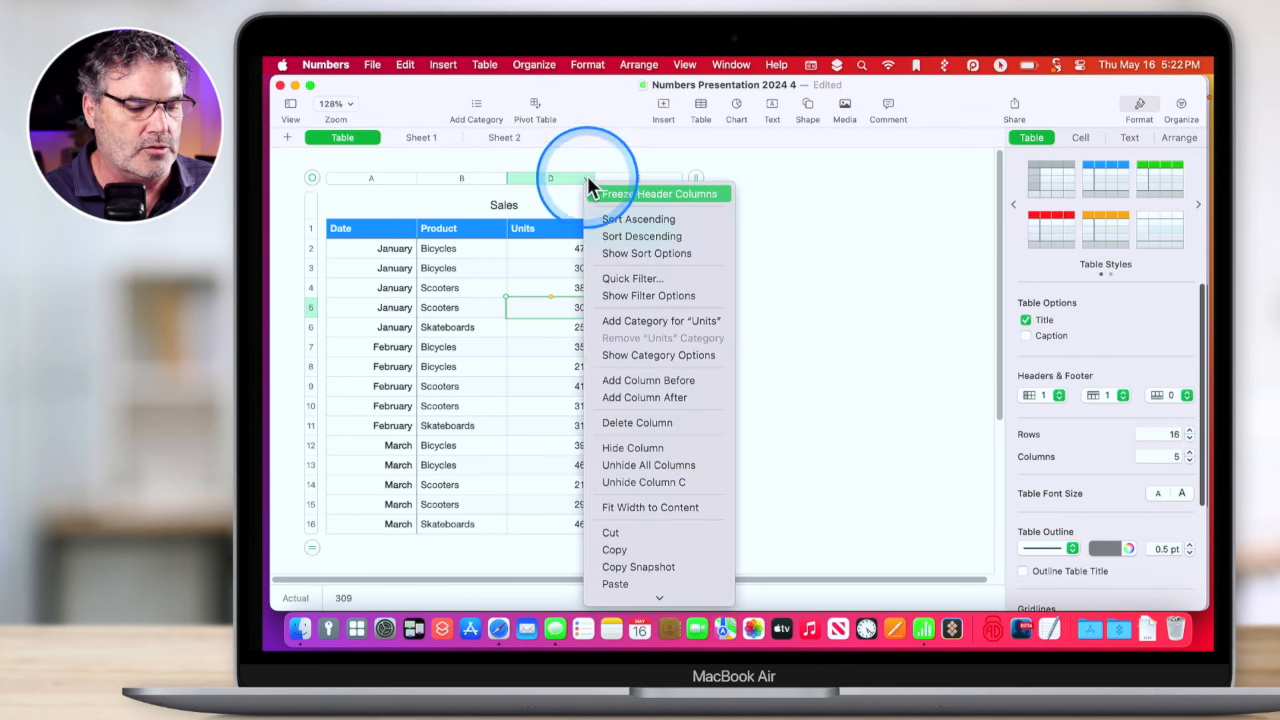
{"action": "left_click", "coordinate": [626, 467]}
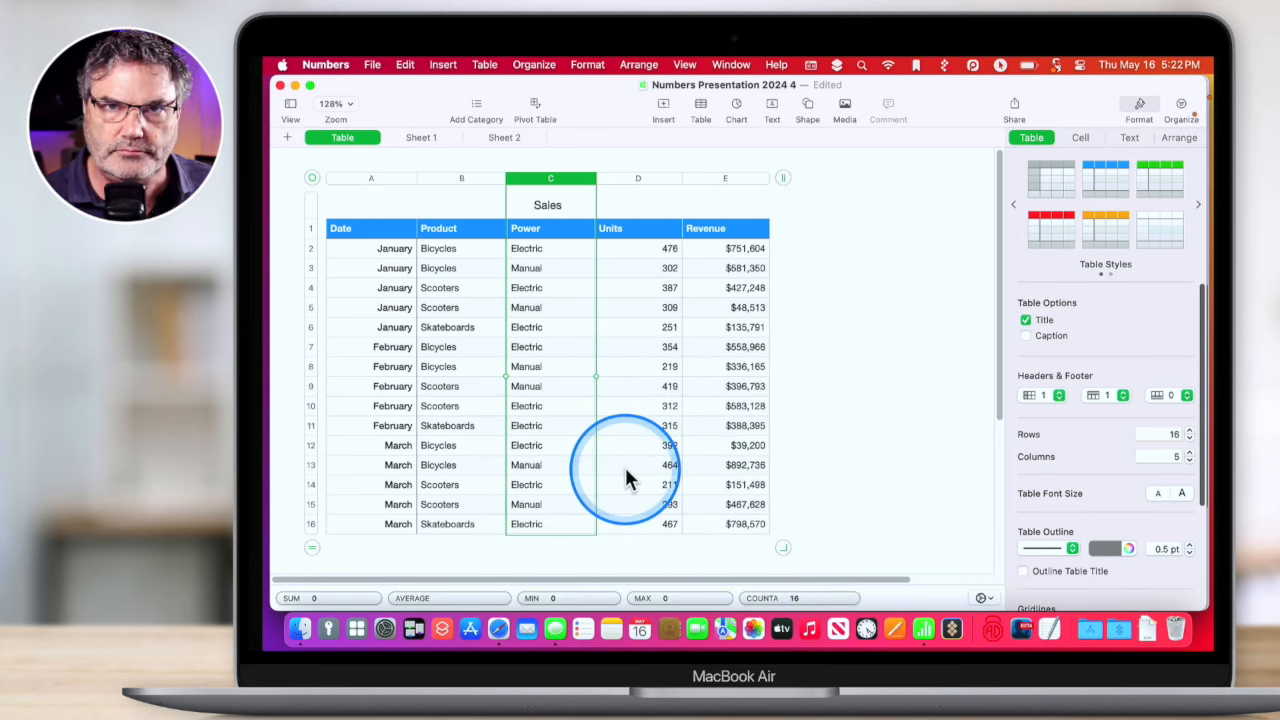
Add an empty column before the Power column in the Sales table, and delete the added column.
{"action": "mouse_move", "coordinate": [587, 183]}
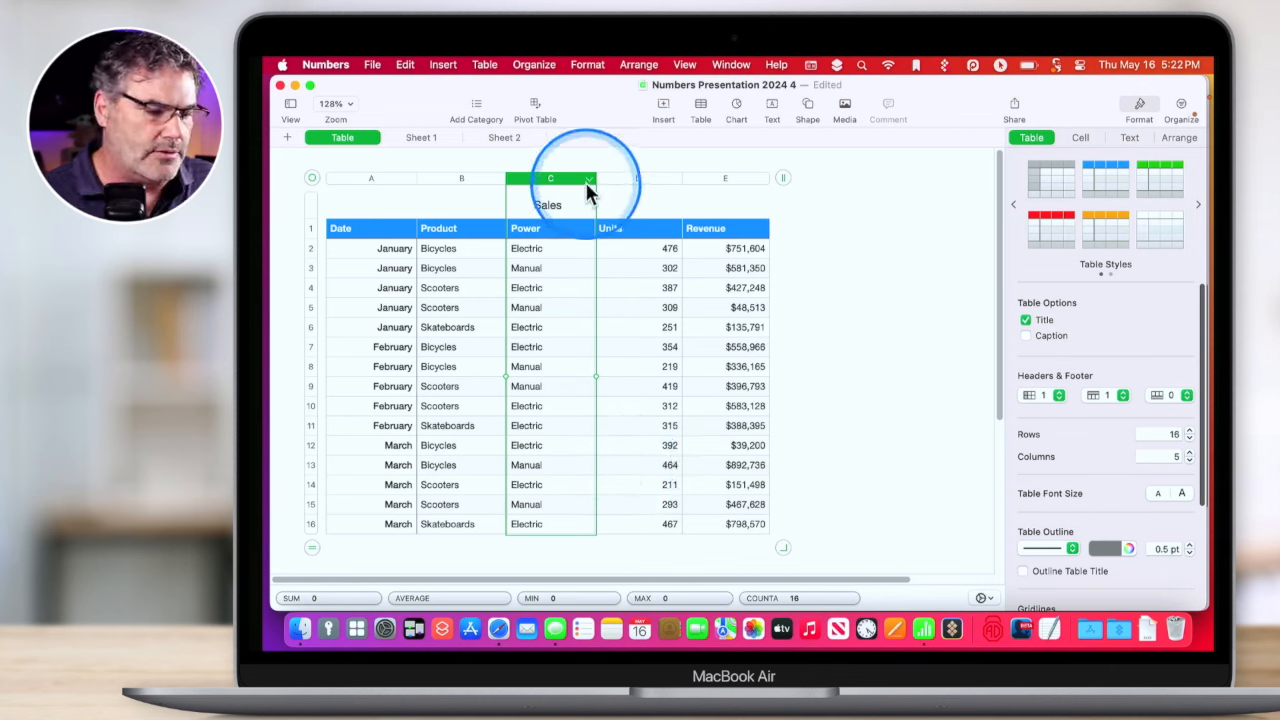
{"action": "left_click", "coordinate": [587, 180]}
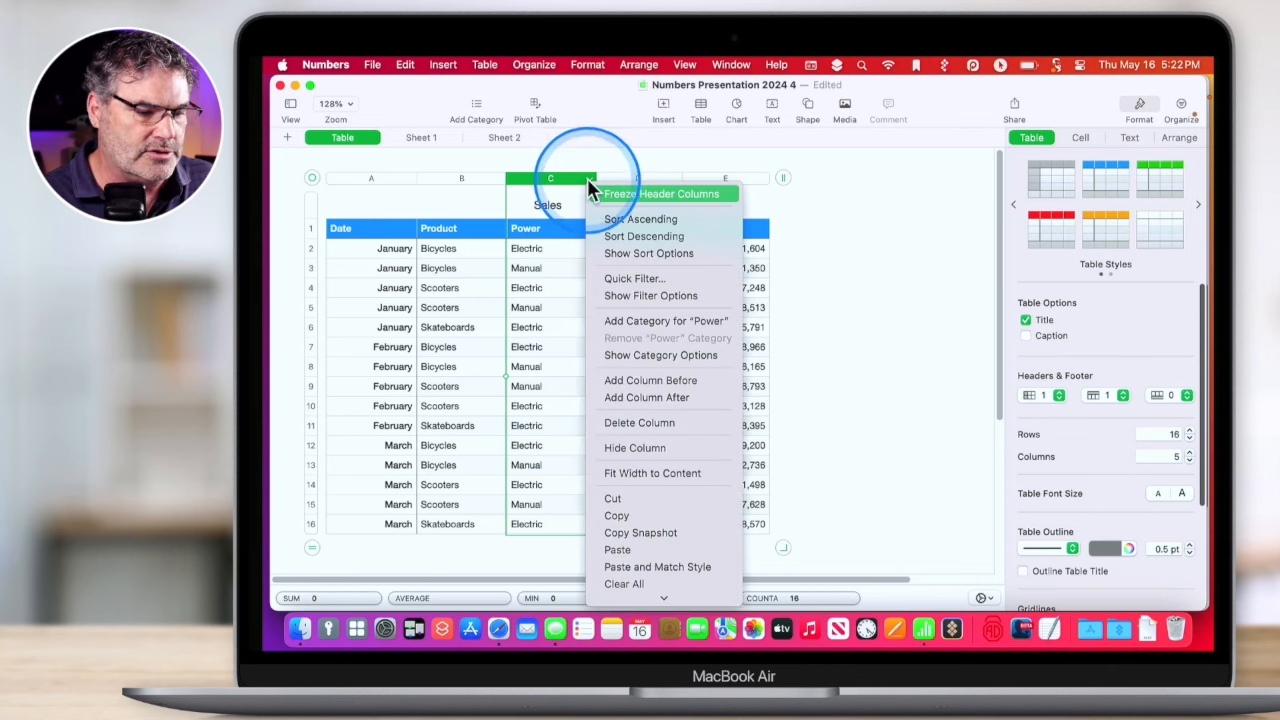
{"action": "left_click", "coordinate": [642, 384]}
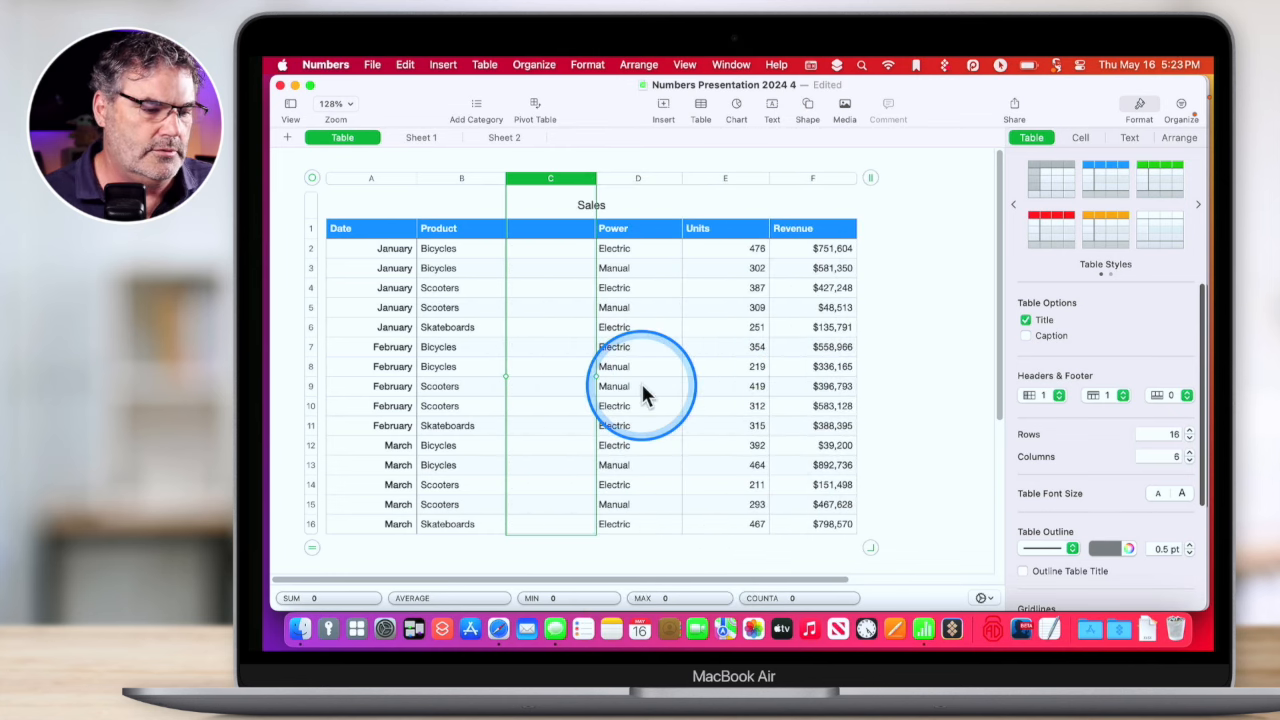
{"action": "mouse_move", "coordinate": [549, 179]}
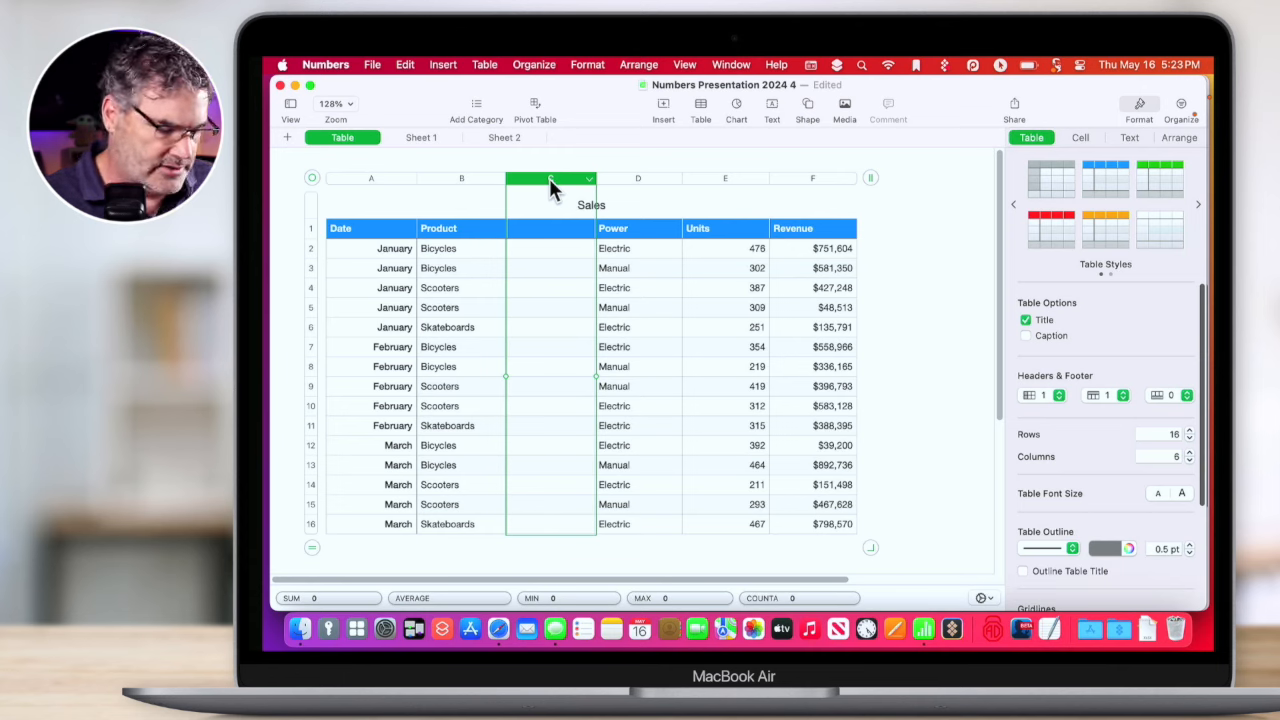
{"action": "key", "text": "Delete"}
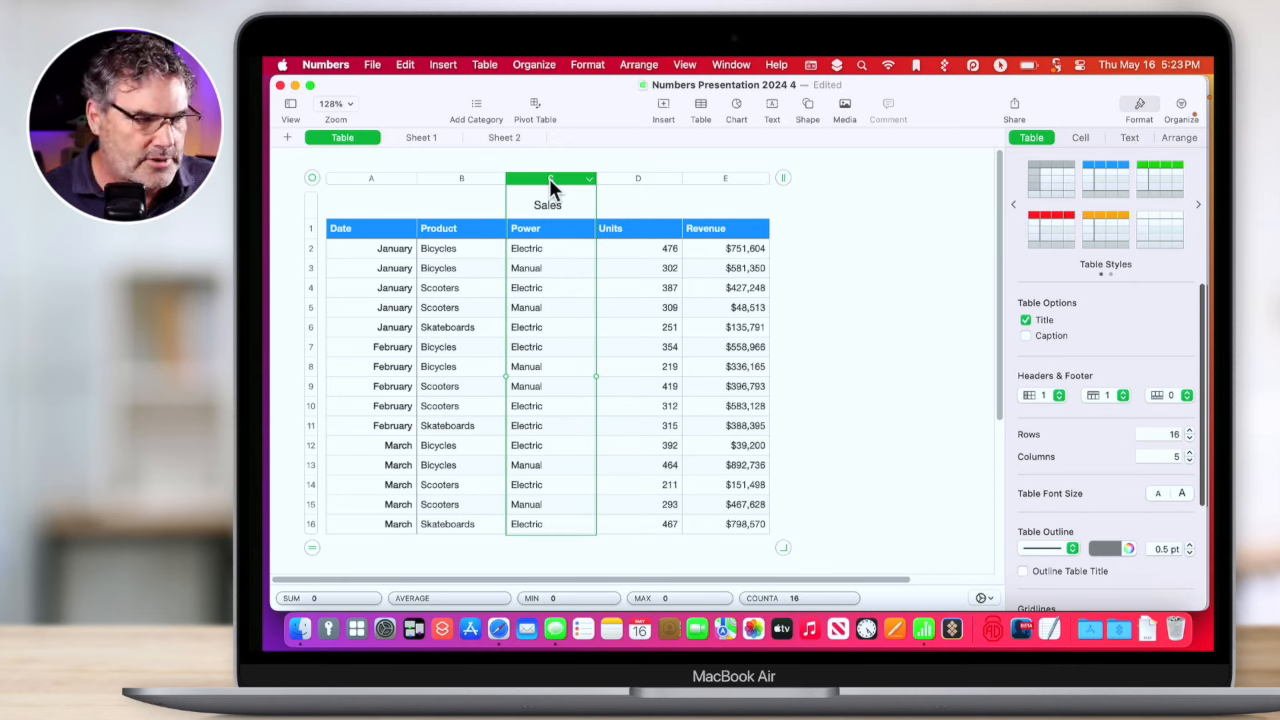
Try the red-header table style and the gray table style on the Sales table, with cell B6 selected.
{"action": "left_click", "coordinate": [311, 179]}
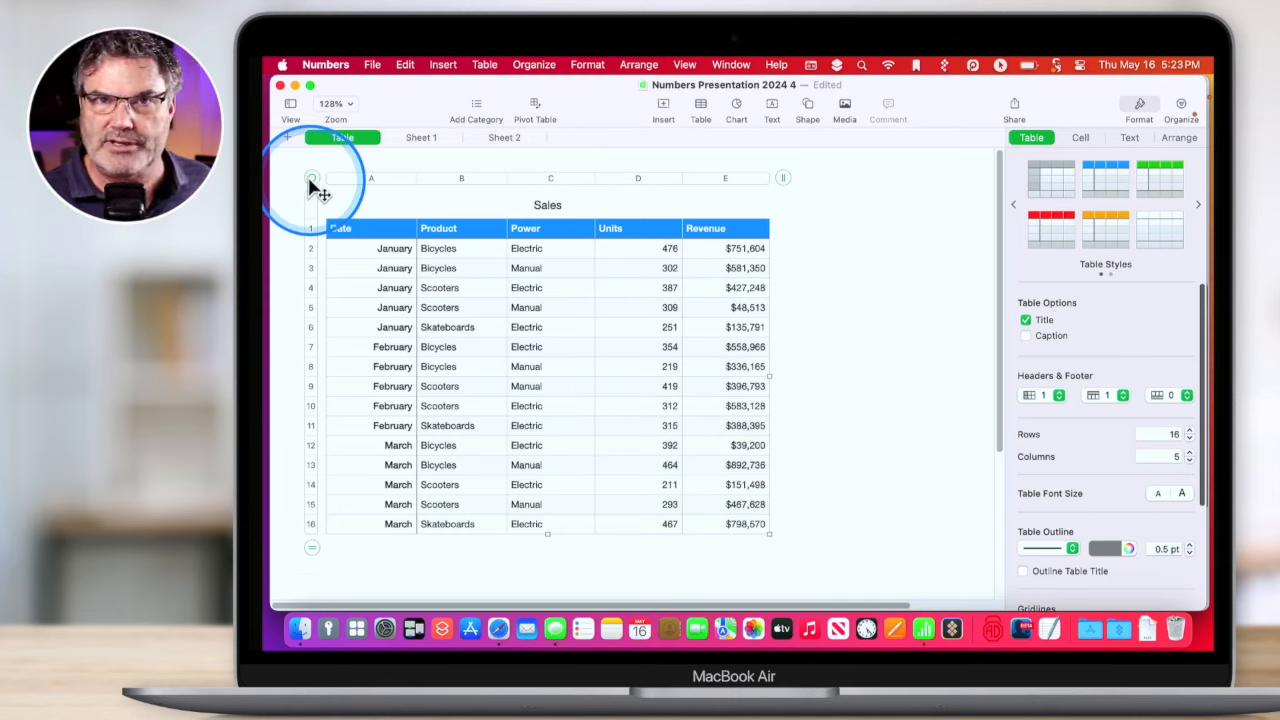
{"action": "left_click", "coordinate": [484, 327]}
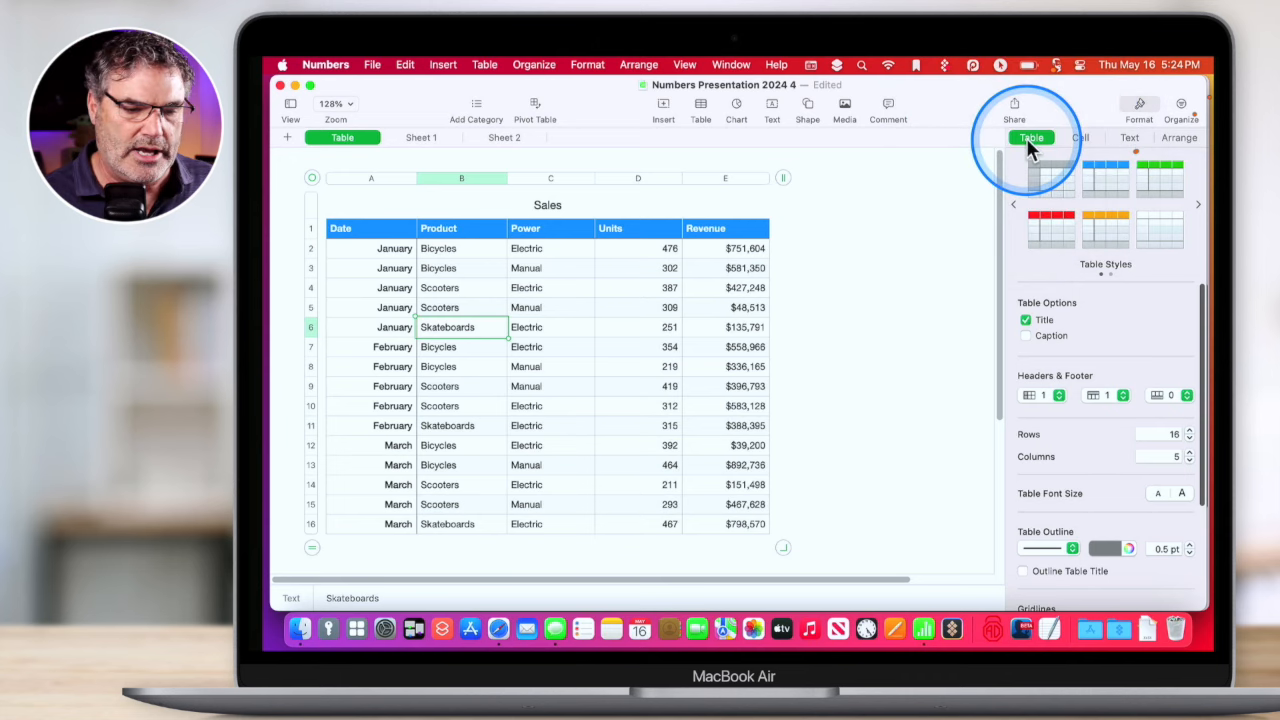
{"action": "left_click", "coordinate": [1038, 230]}
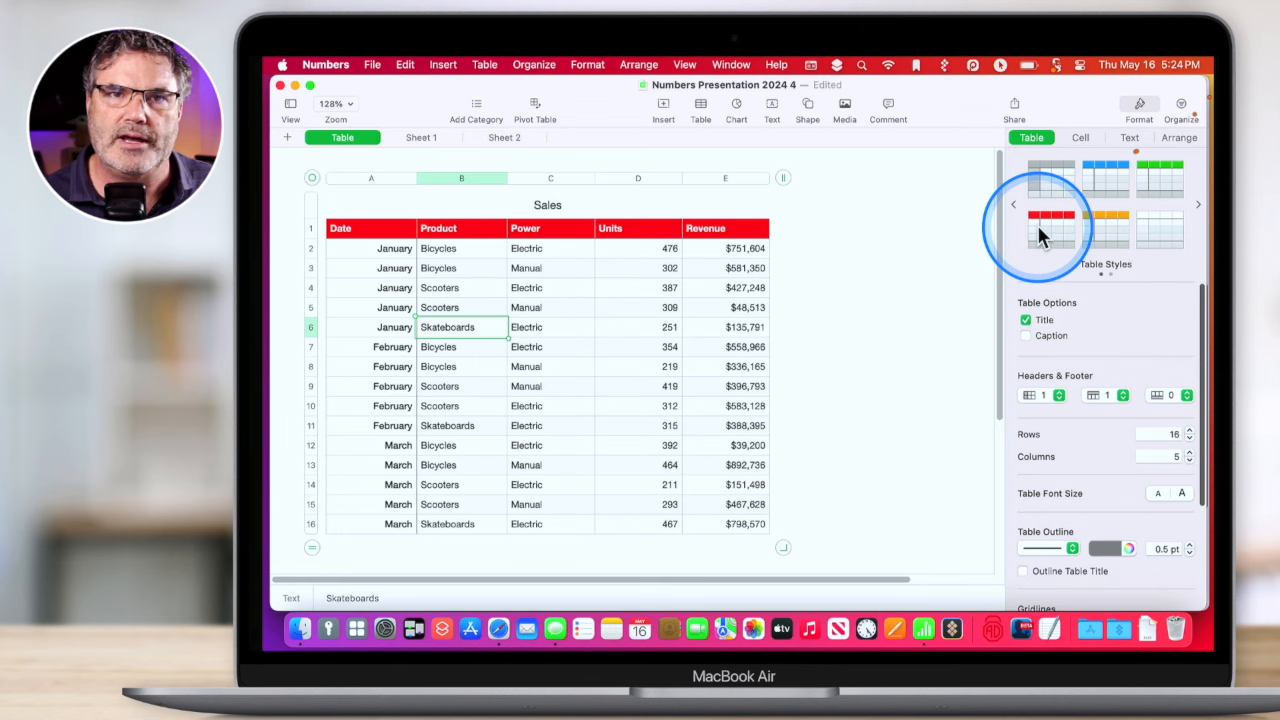
{"action": "left_click", "coordinate": [1049, 176]}
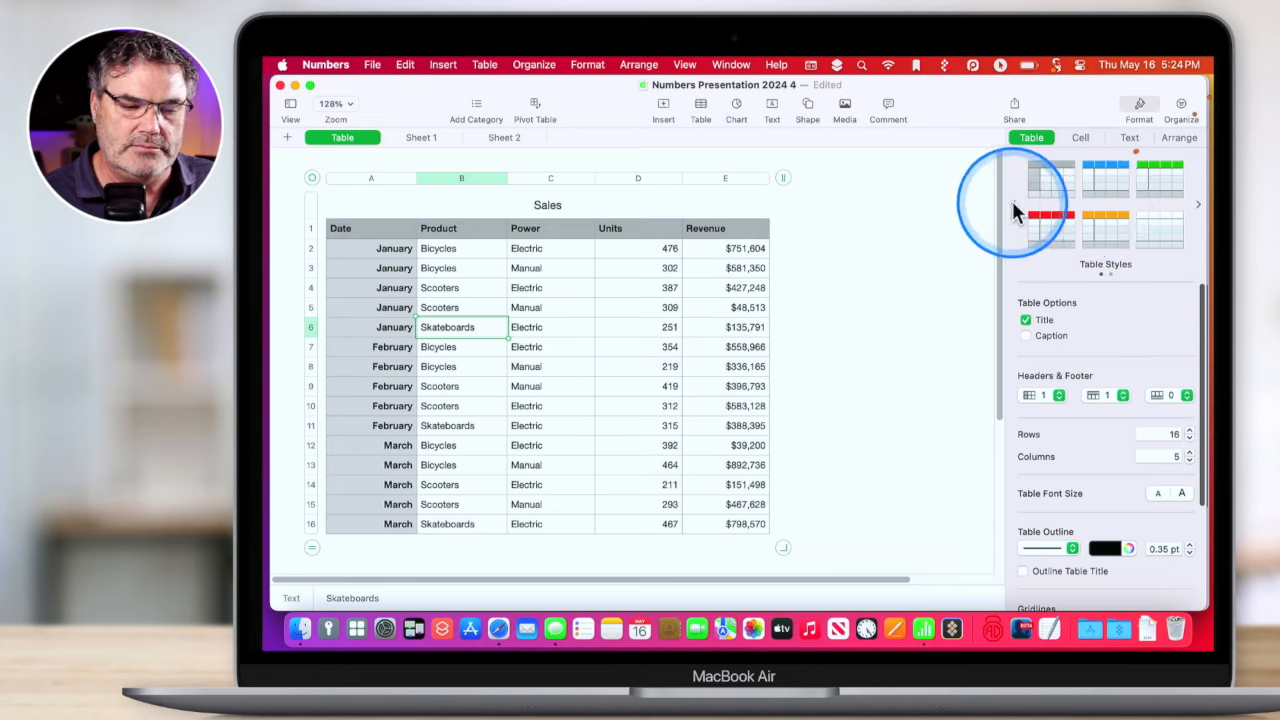
View the empty custom table style slots, and apply the orange-header table style to the Sales table.
{"action": "left_click", "coordinate": [1012, 201]}
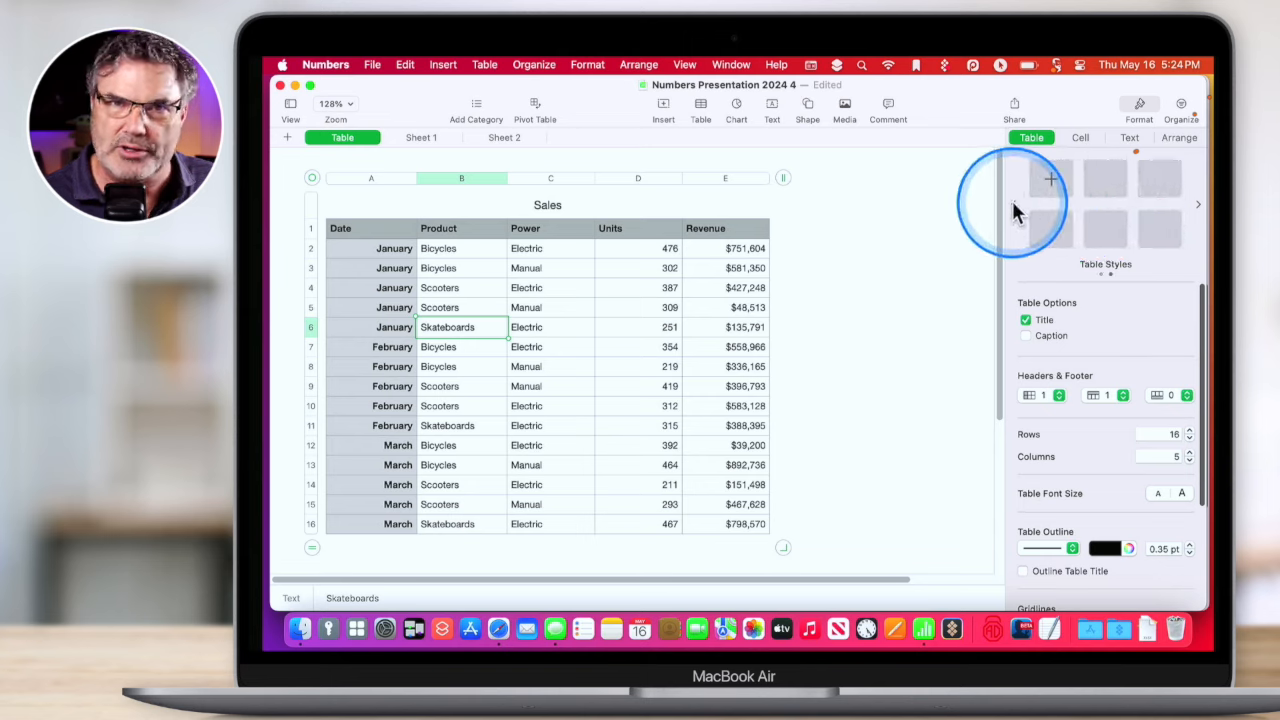
{"action": "left_click", "coordinate": [1050, 178]}
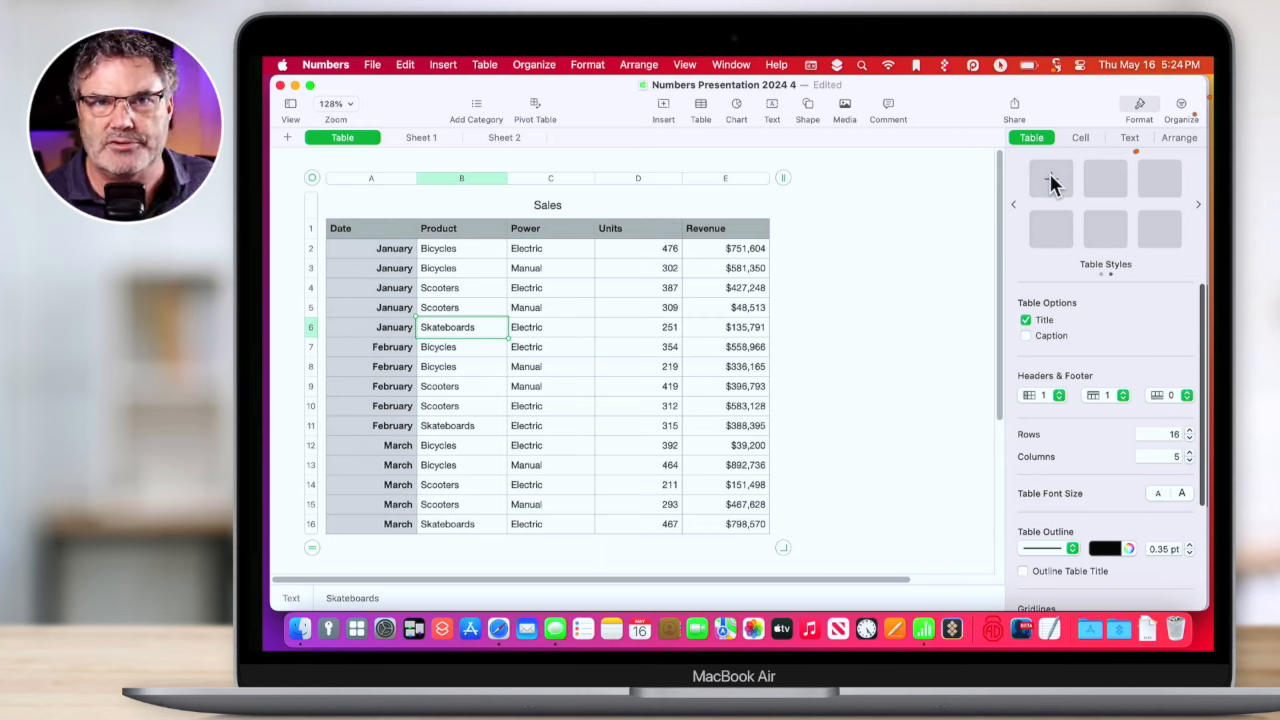
{"action": "left_click", "coordinate": [1013, 204]}
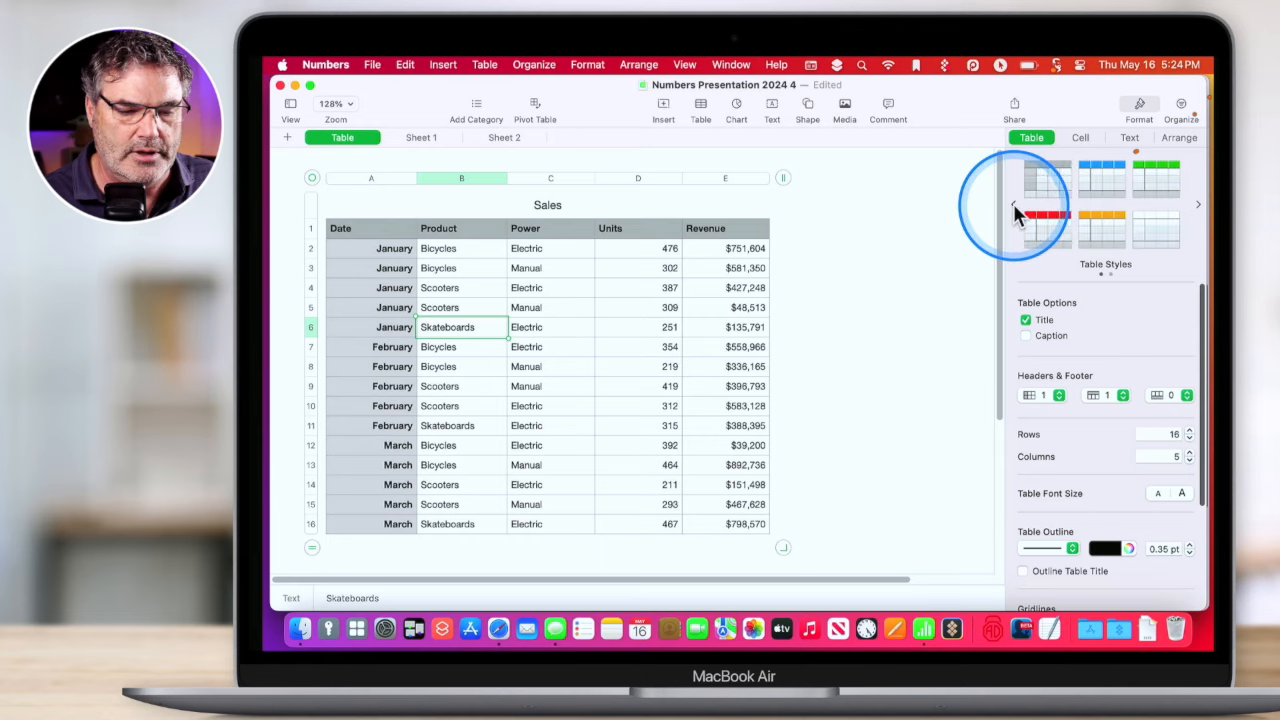
{"action": "left_click", "coordinate": [1101, 231]}
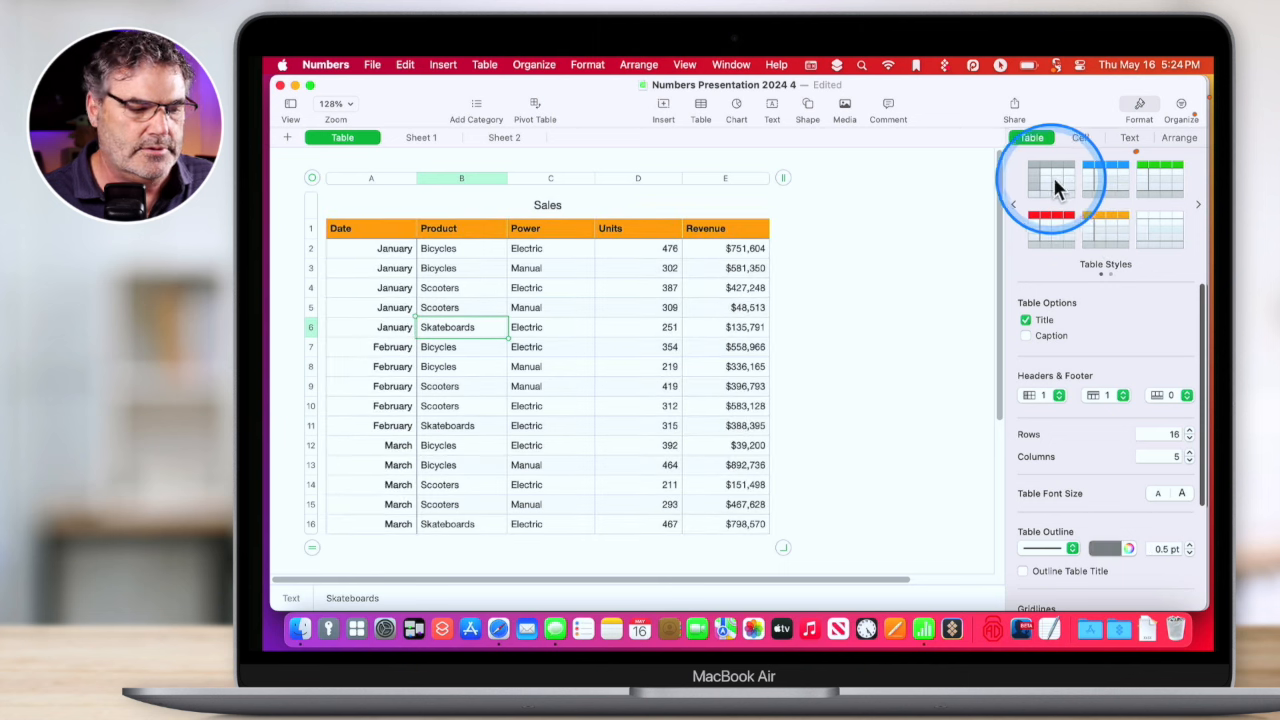
Apply the blue-header table style to the Sales table, and turn its title off and back on.
{"action": "left_click", "coordinate": [1098, 170]}
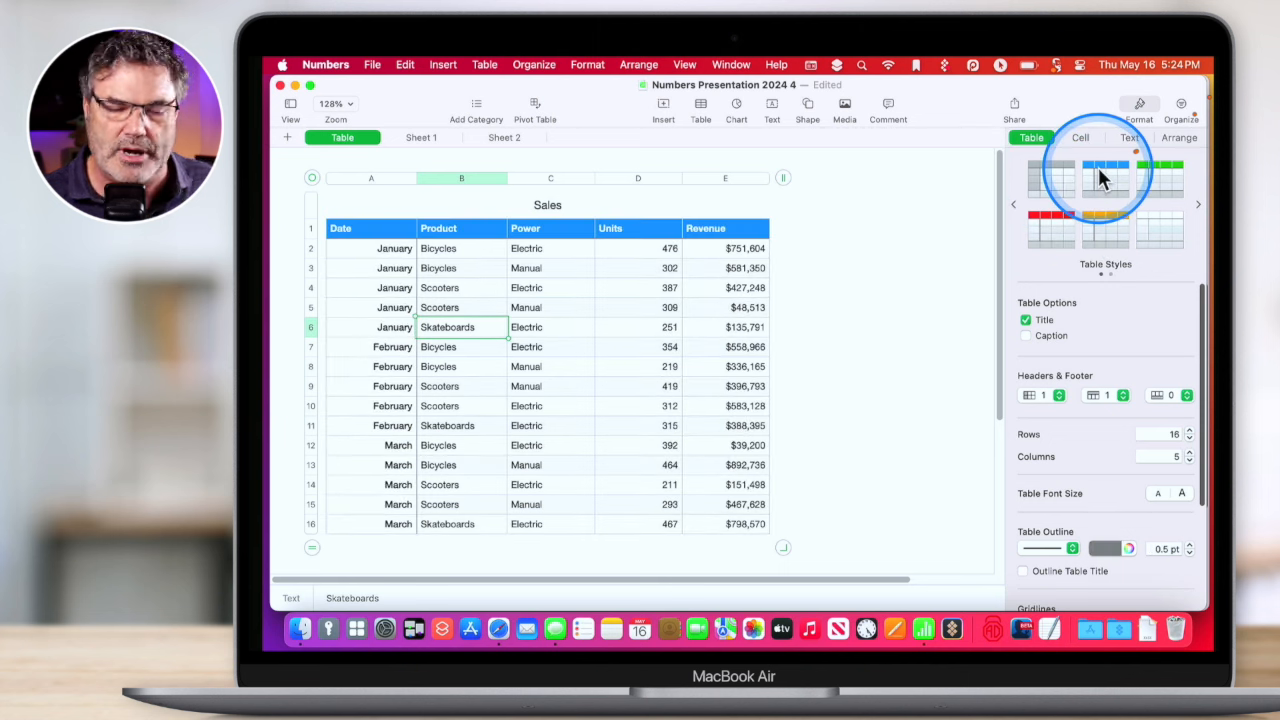
{"action": "left_click", "coordinate": [1038, 285]}
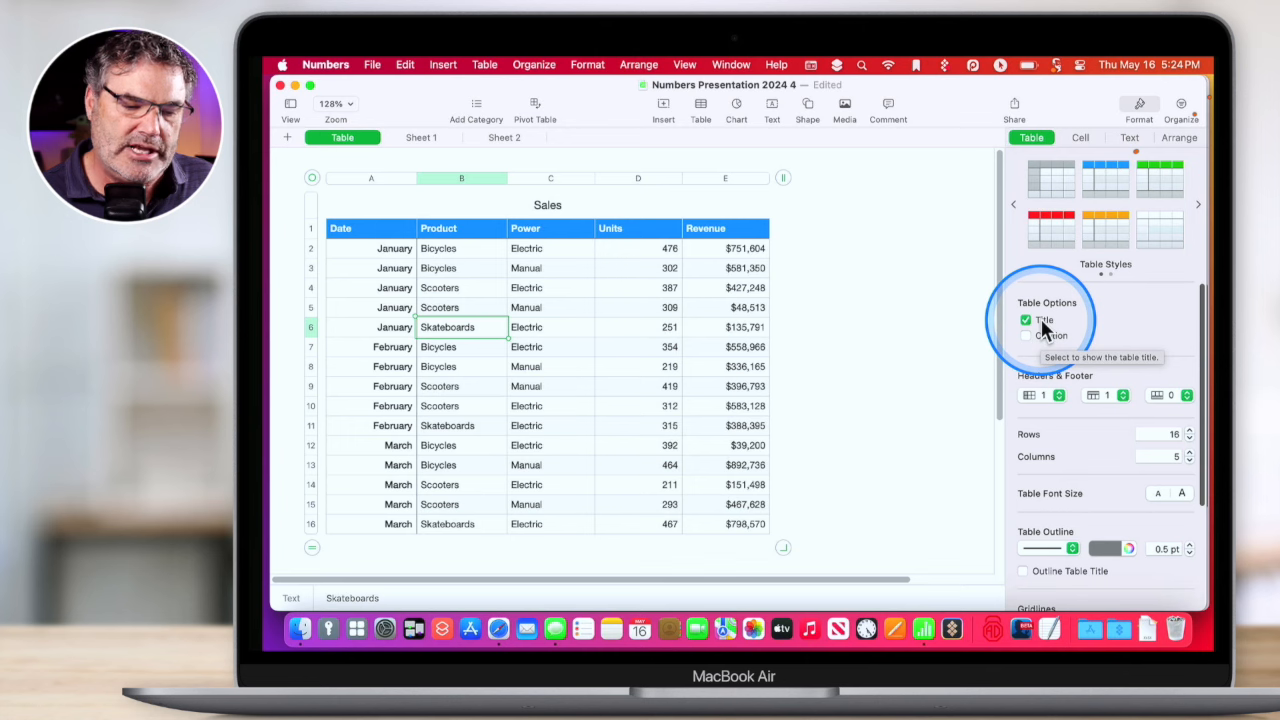
{"action": "left_click", "coordinate": [1026, 321]}
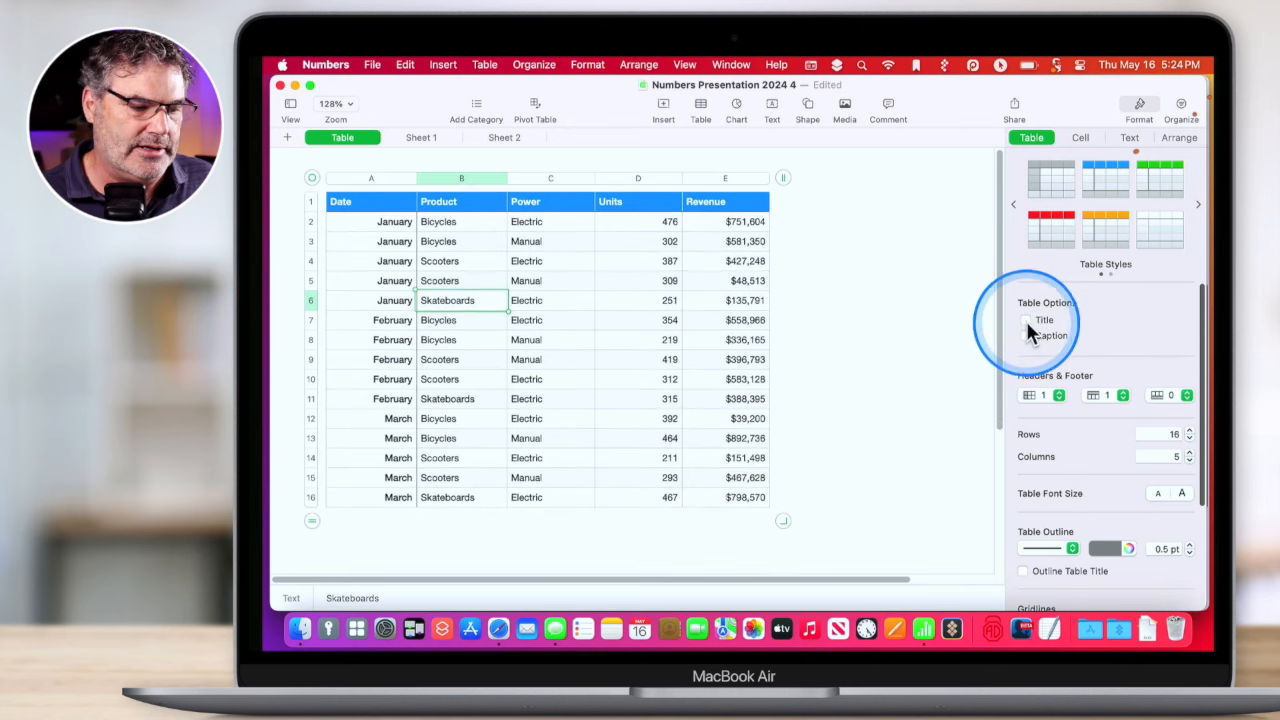
{"action": "left_click", "coordinate": [1026, 321]}
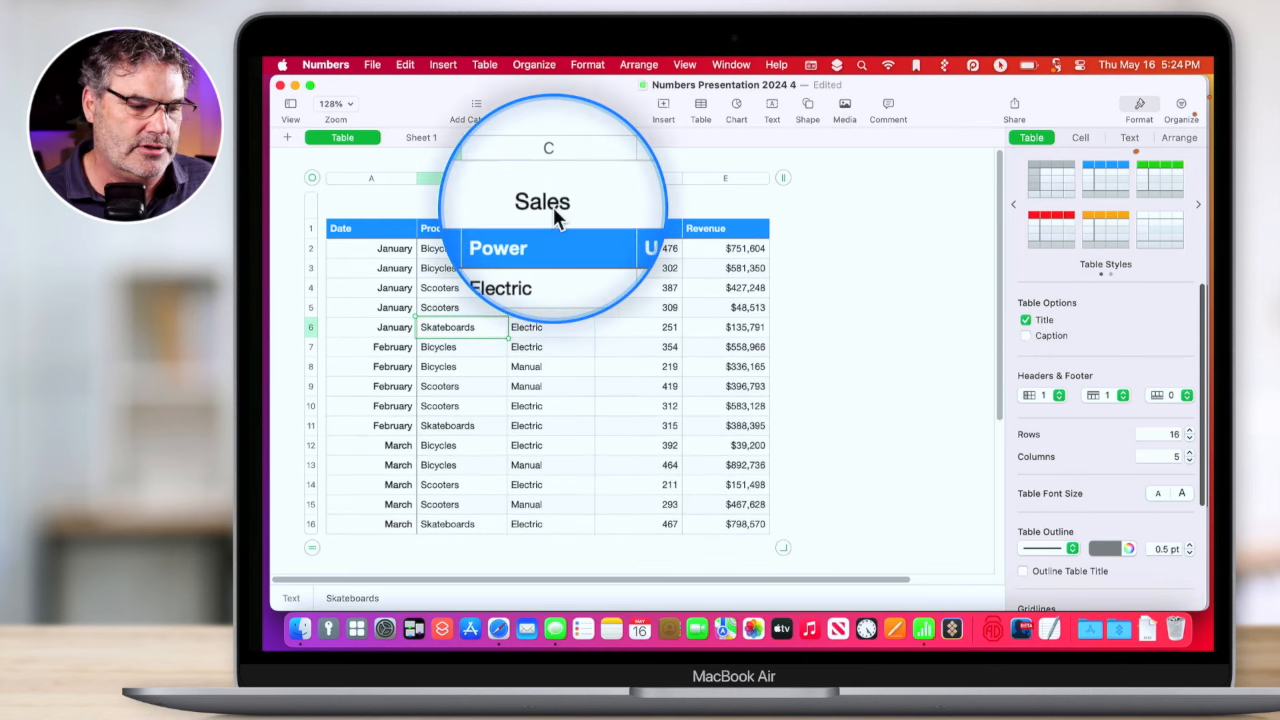
Hide the title of the Sales table, and turn its caption on and back off.
{"action": "left_click", "coordinate": [1025, 320]}
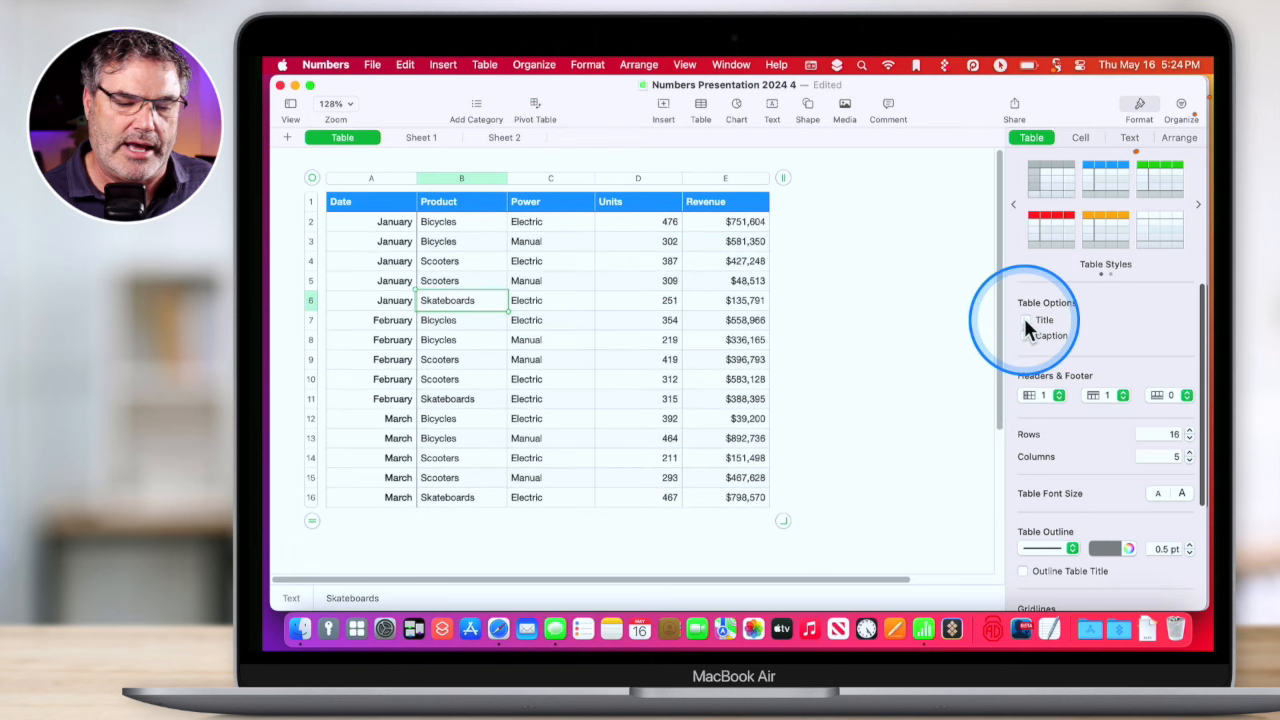
{"action": "left_click", "coordinate": [1025, 335]}
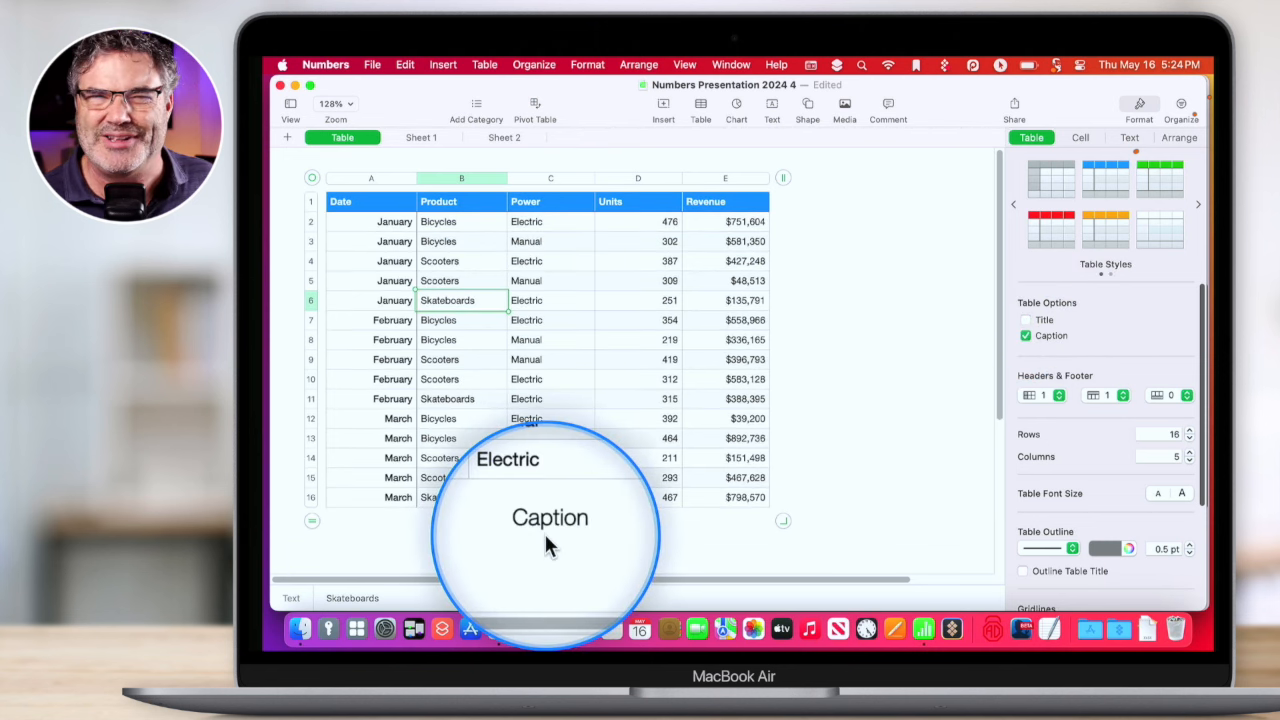
{"action": "left_click", "coordinate": [1023, 336]}
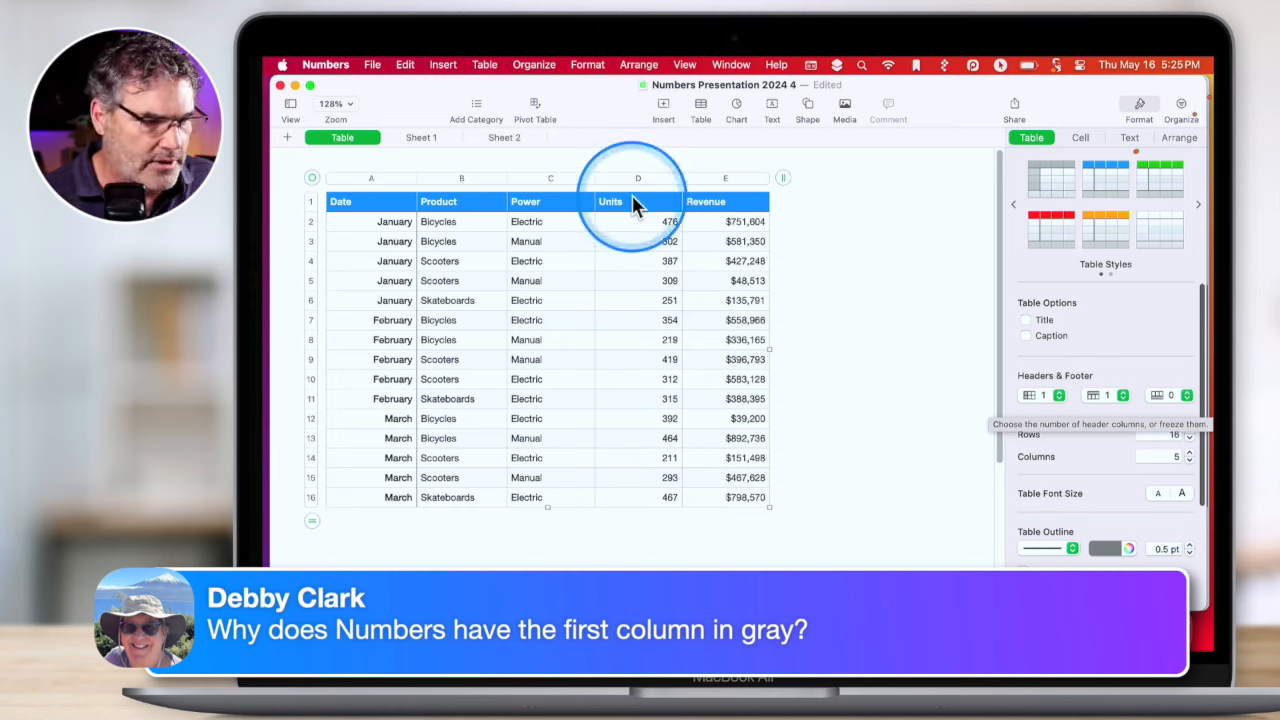
Apply the gray table style to the Sales table, and freeze its header columns with column A selected.
{"action": "left_click", "coordinate": [311, 203]}
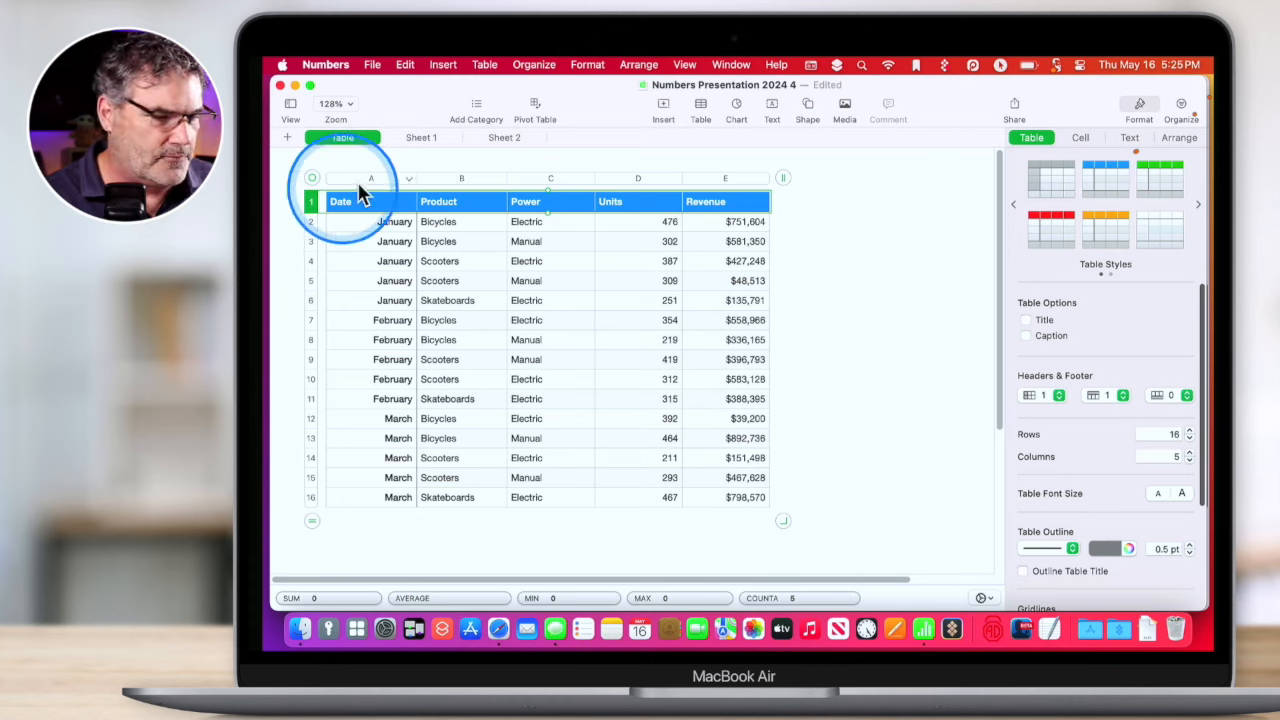
{"action": "left_click", "coordinate": [1040, 183]}
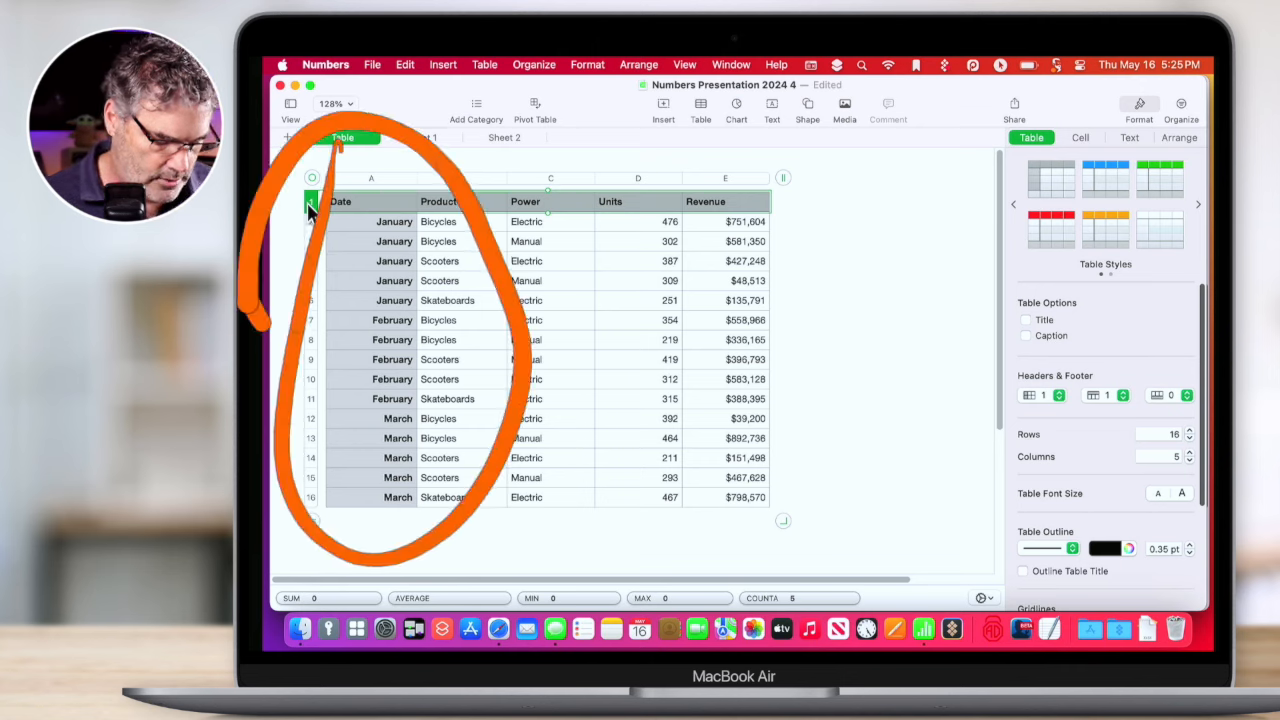
{"action": "left_click", "coordinate": [368, 180]}
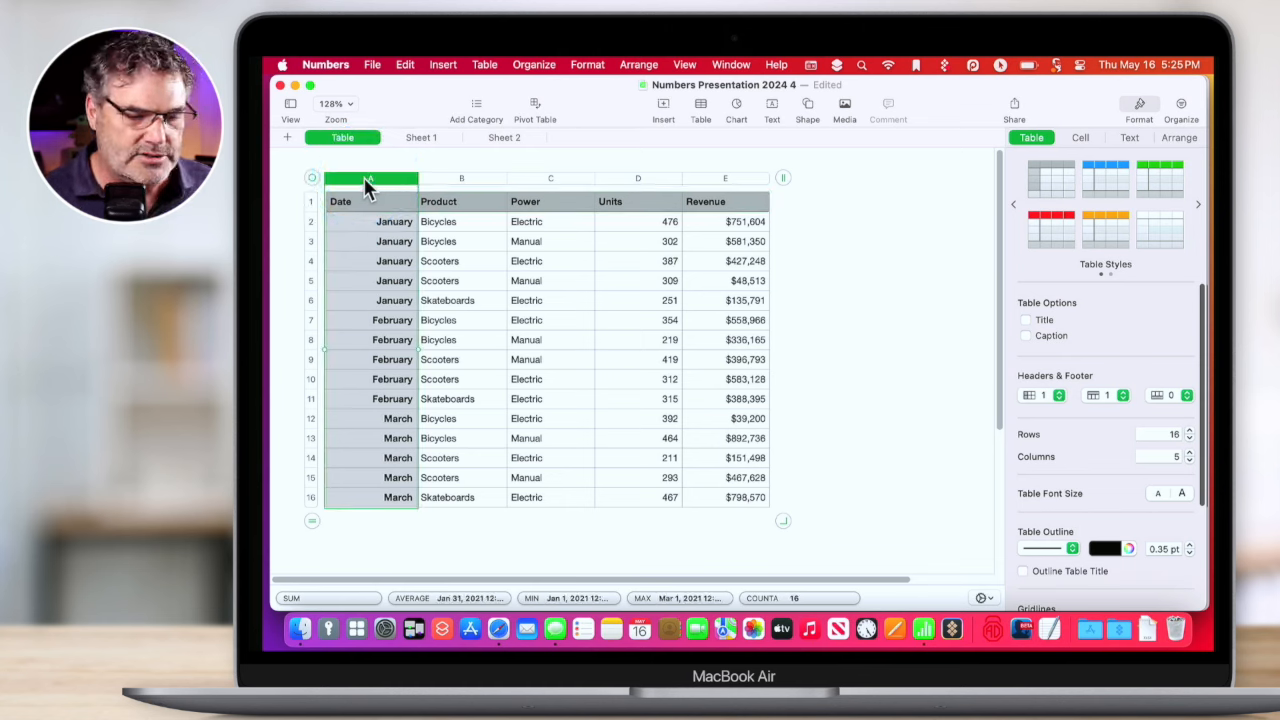
{"action": "left_click", "coordinate": [1056, 392]}
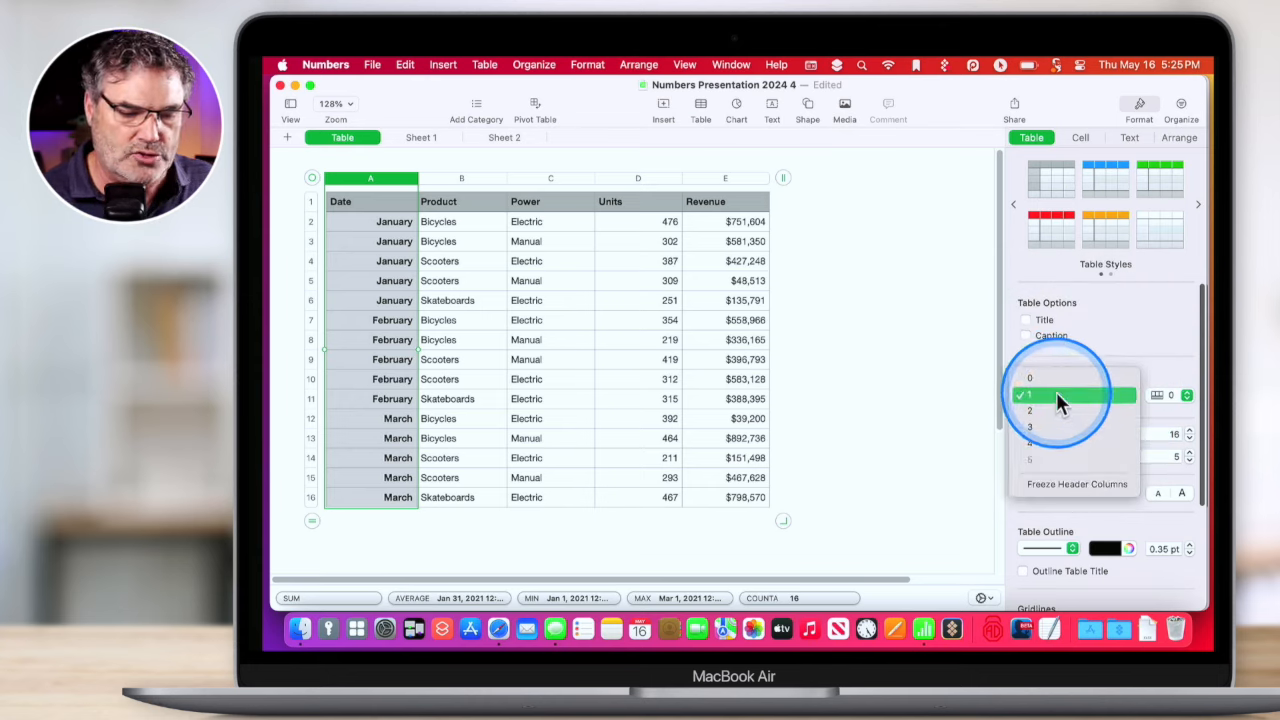
{"action": "left_click", "coordinate": [1051, 482]}
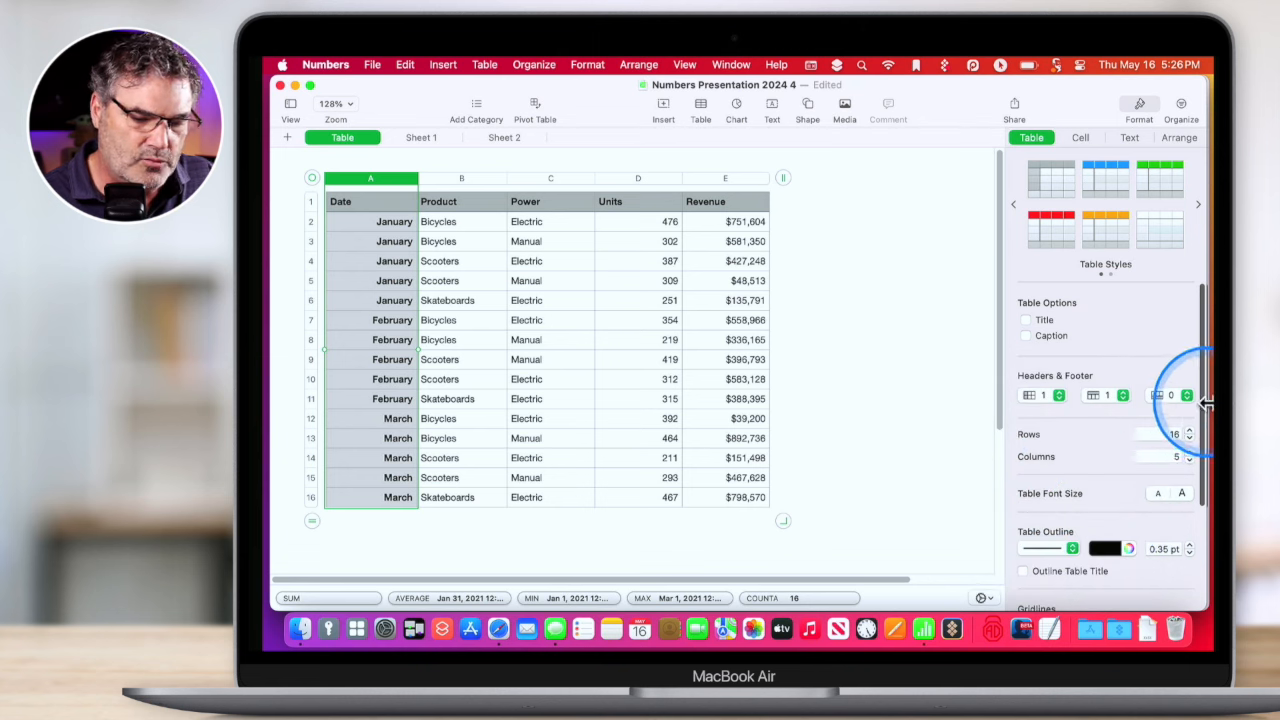
Narrow the document window slightly, and extend the Sales table to 23 columns to examine the frozen Date column.
{"action": "left_click_drag", "start_coordinate": [1203, 400], "coordinate": [907, 398]}
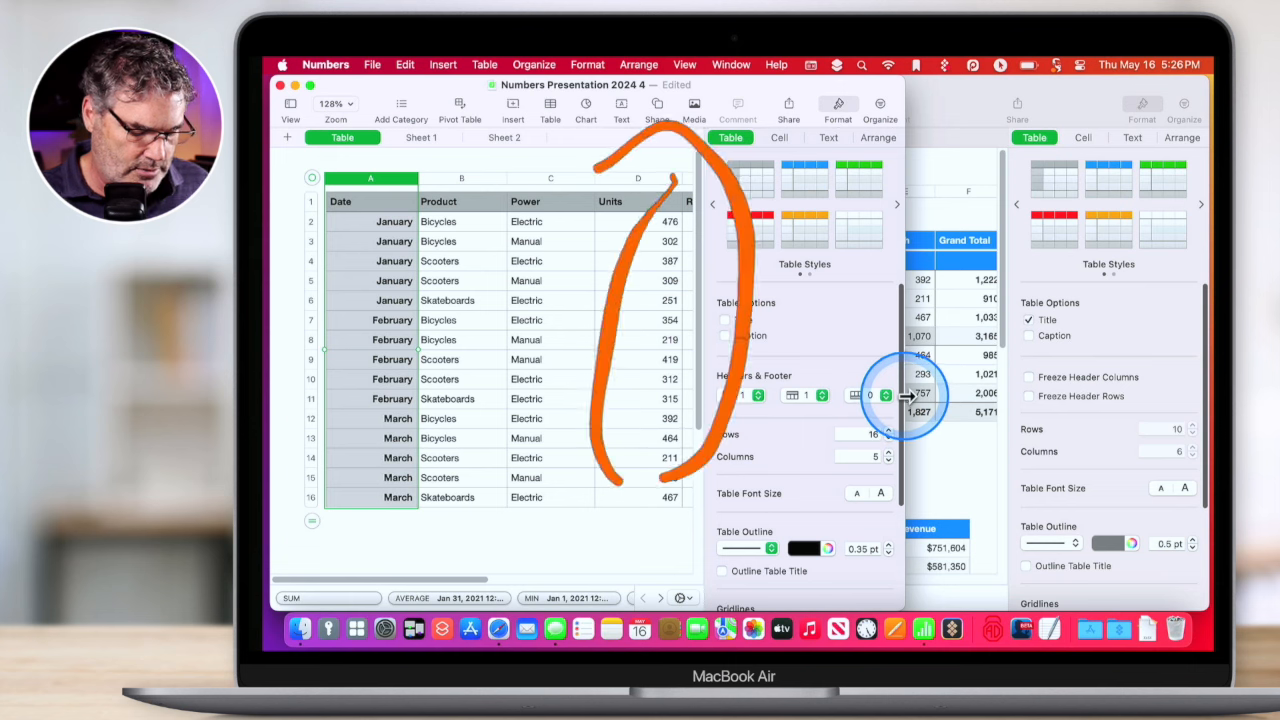
{"action": "mouse_move", "coordinate": [907, 398]}
{"action": "left_mouse_down"}
{"action": "mouse_move", "coordinate": [651, 400]}
{"action": "mouse_move", "coordinate": [676, 396]}
{"action": "mouse_move", "coordinate": [657, 386]}
{"action": "mouse_move", "coordinate": [700, 394]}
{"action": "mouse_move", "coordinate": [651, 386]}
{"action": "mouse_move", "coordinate": [975, 337]}
{"action": "mouse_move", "coordinate": [1174, 340]}
{"action": "left_mouse_up"}
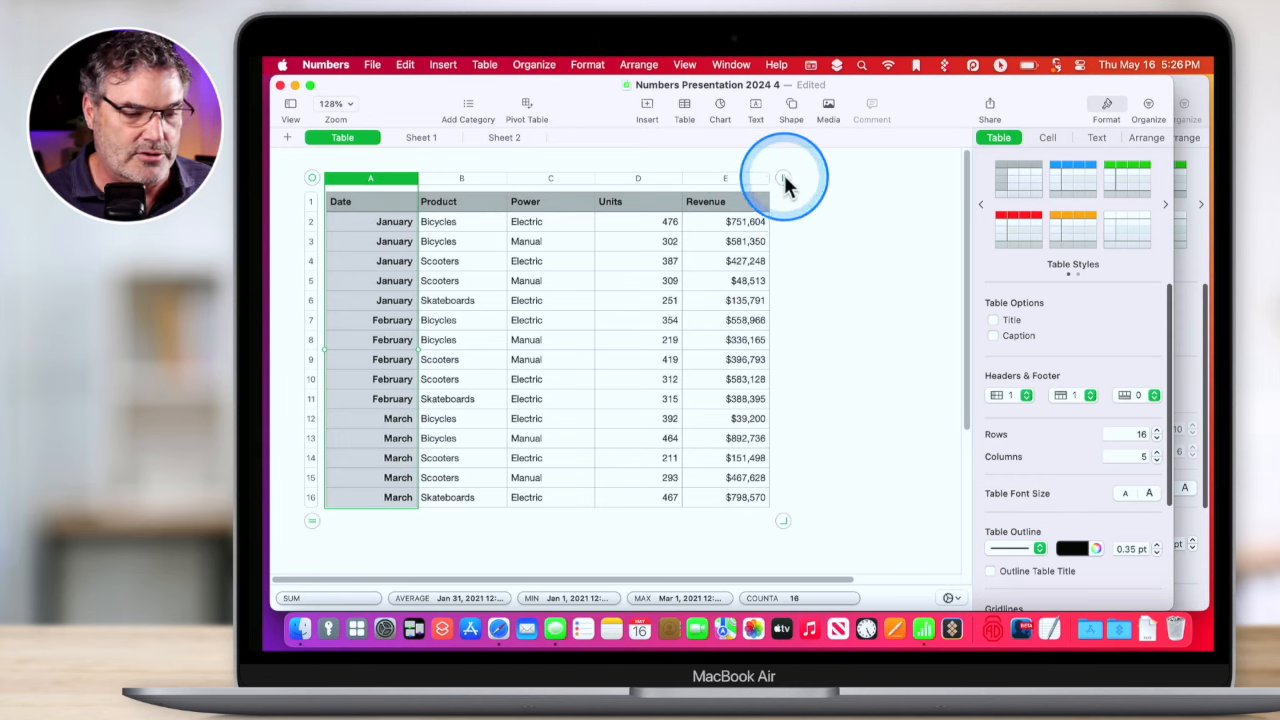
{"action": "left_click_drag", "start_coordinate": [785, 180], "coordinate": [1160, 172]}
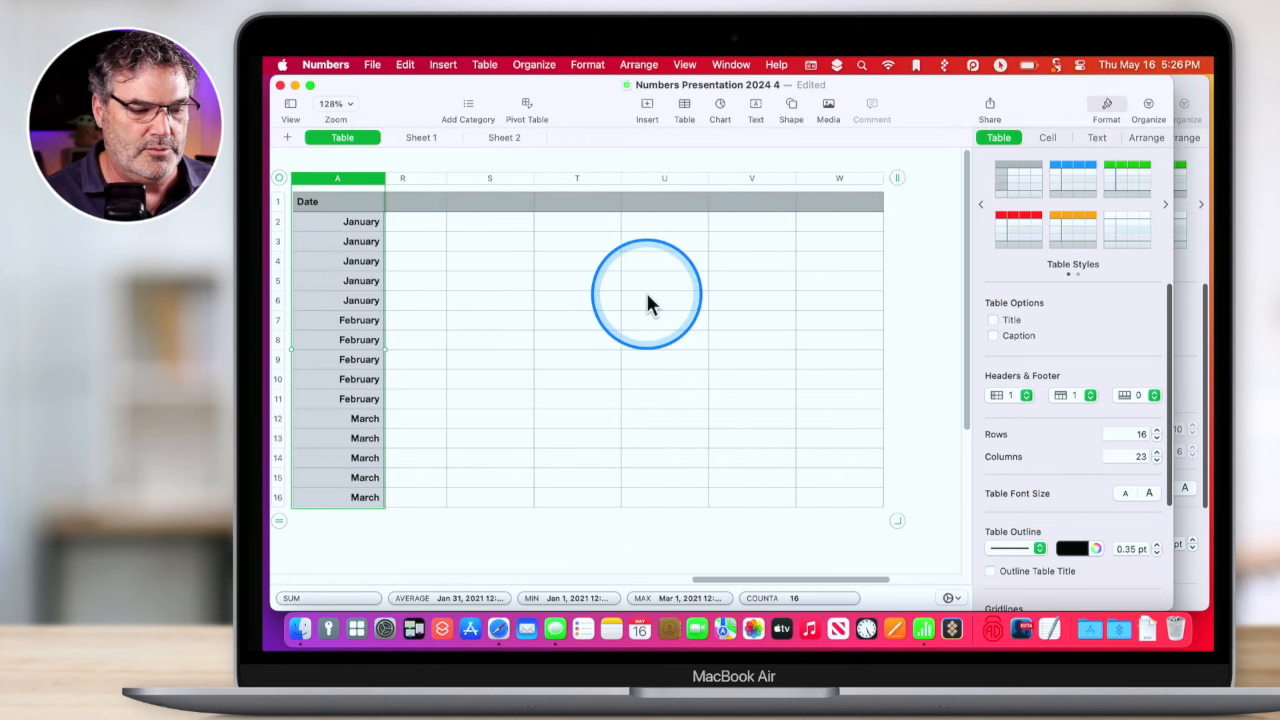
{"action": "scroll", "coordinate": [646, 300], "scroll_direction": "right", "scroll_amount": 10}
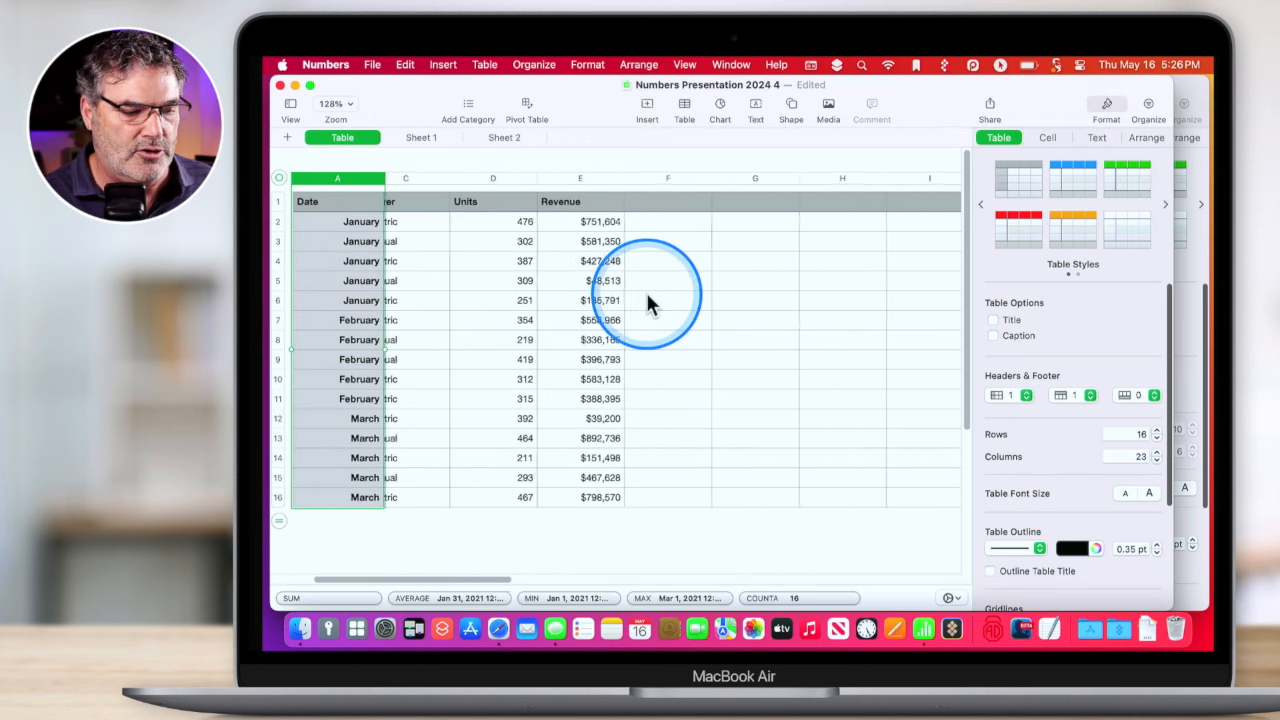
{"action": "scroll", "coordinate": [645, 301], "scroll_direction": "right", "scroll_amount": 2}
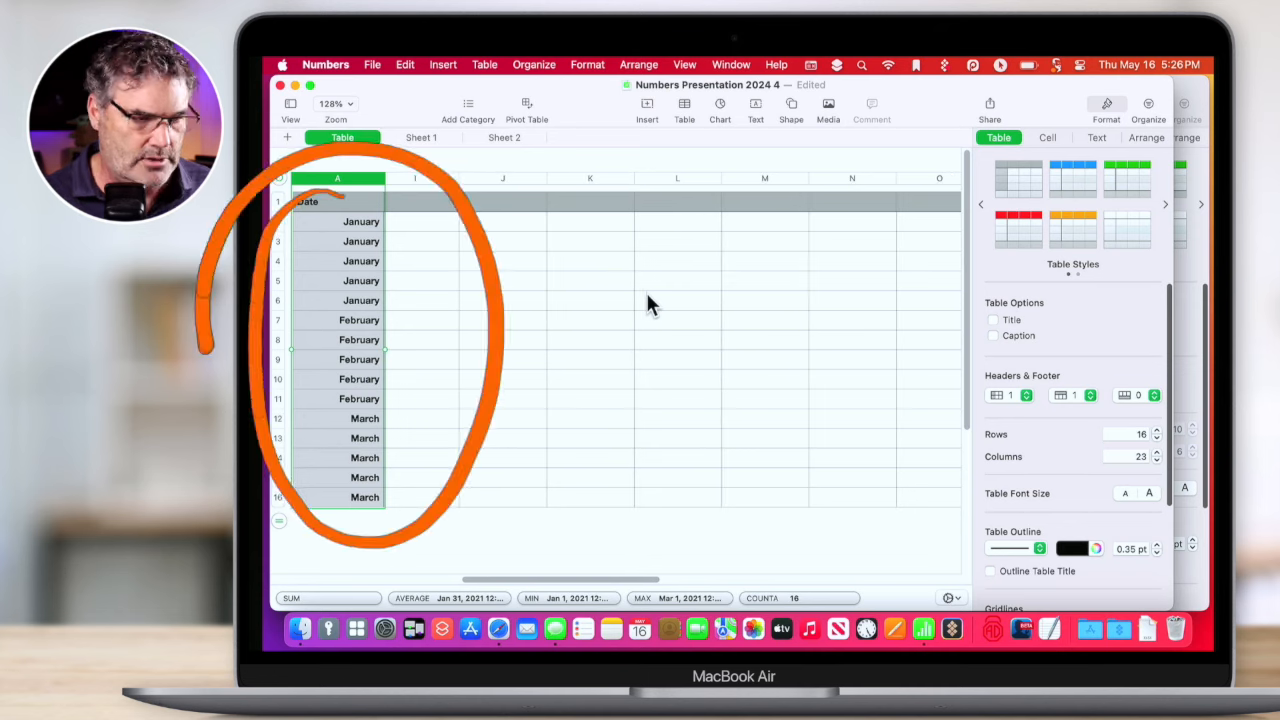
{"action": "scroll", "coordinate": [646, 302], "scroll_direction": "right", "scroll_amount": 10}
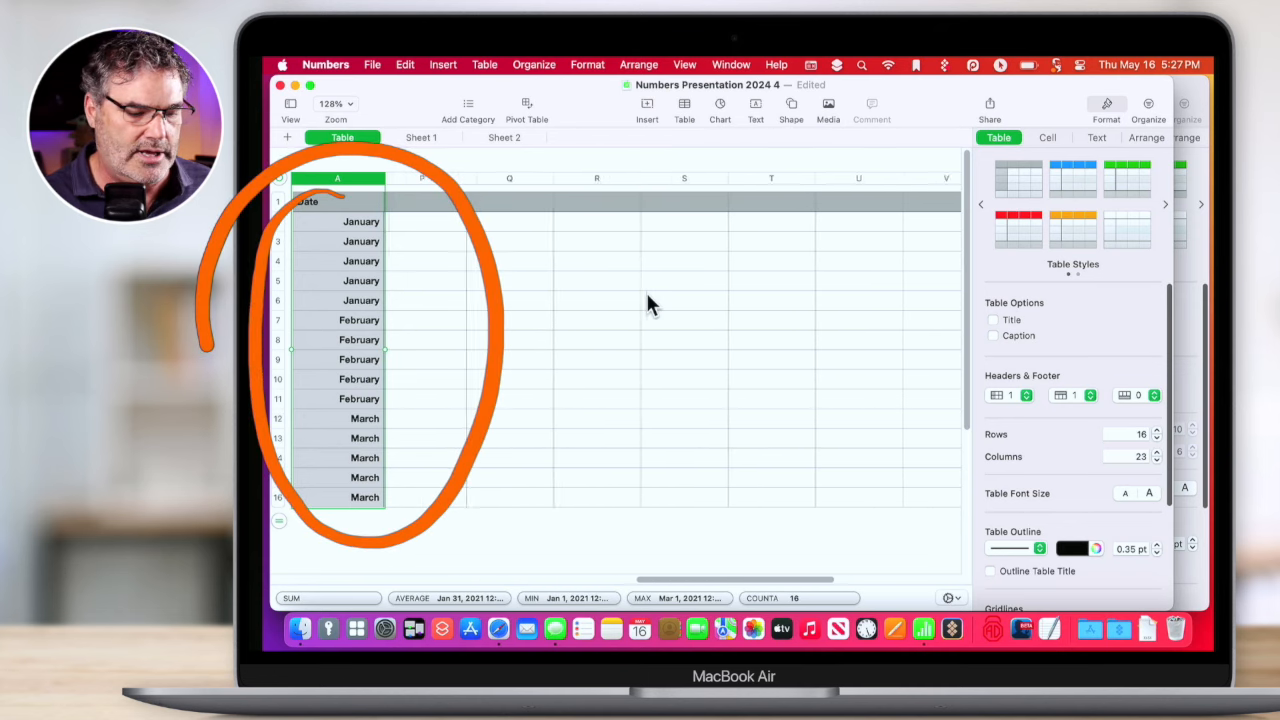
{"action": "scroll", "coordinate": [647, 300], "scroll_direction": "left", "scroll_amount": 10}
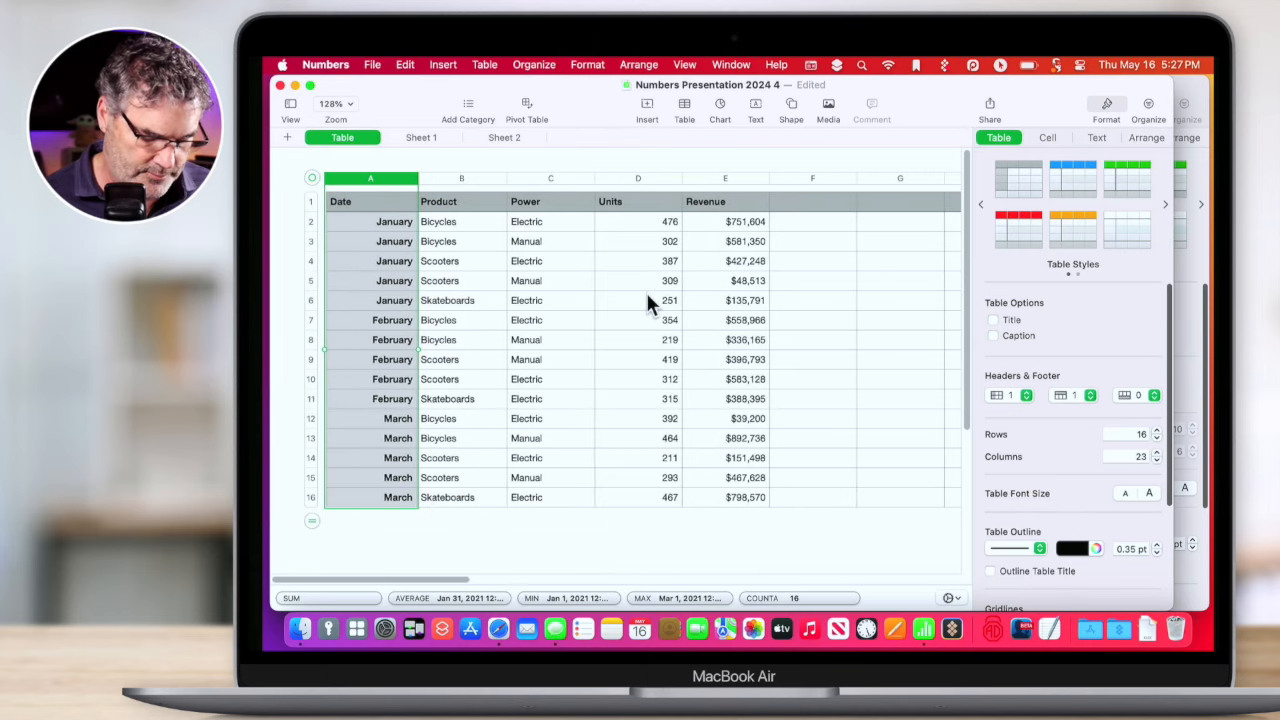
Unfreeze the header columns of the Sales table, and check the Date column across the table's width.
{"action": "left_click", "coordinate": [1005, 394]}
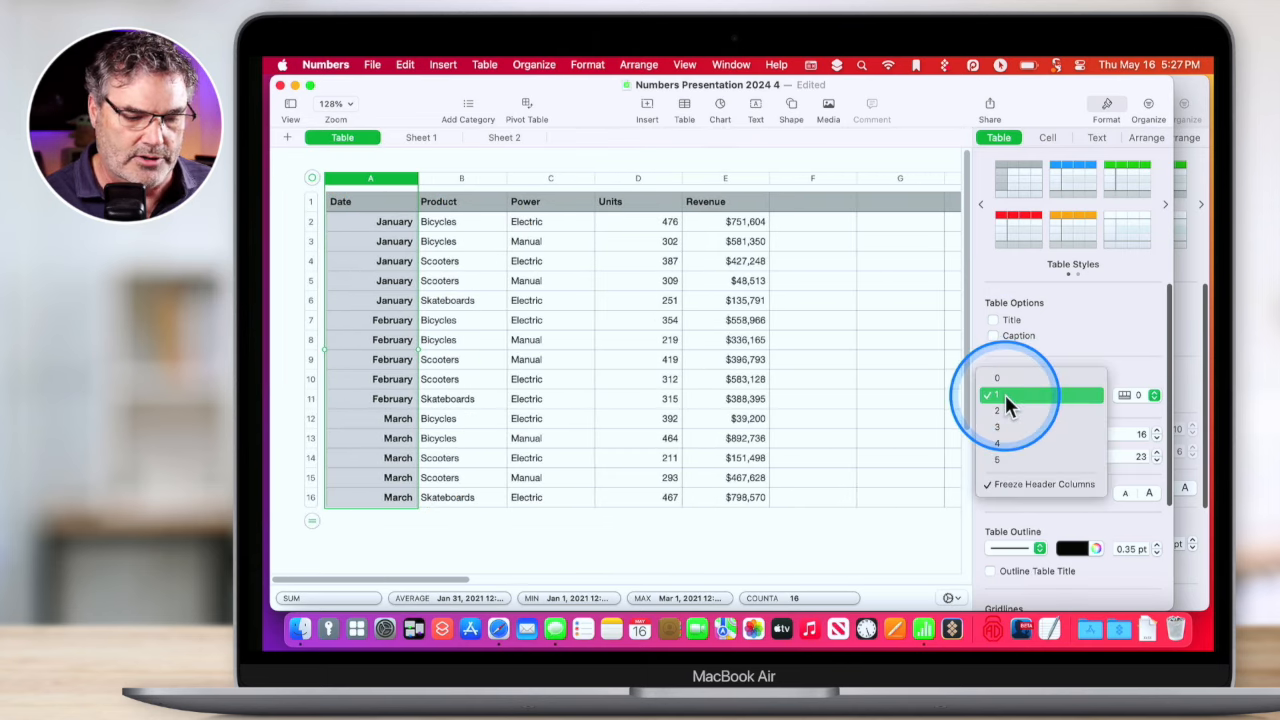
{"action": "left_click", "coordinate": [1017, 485]}
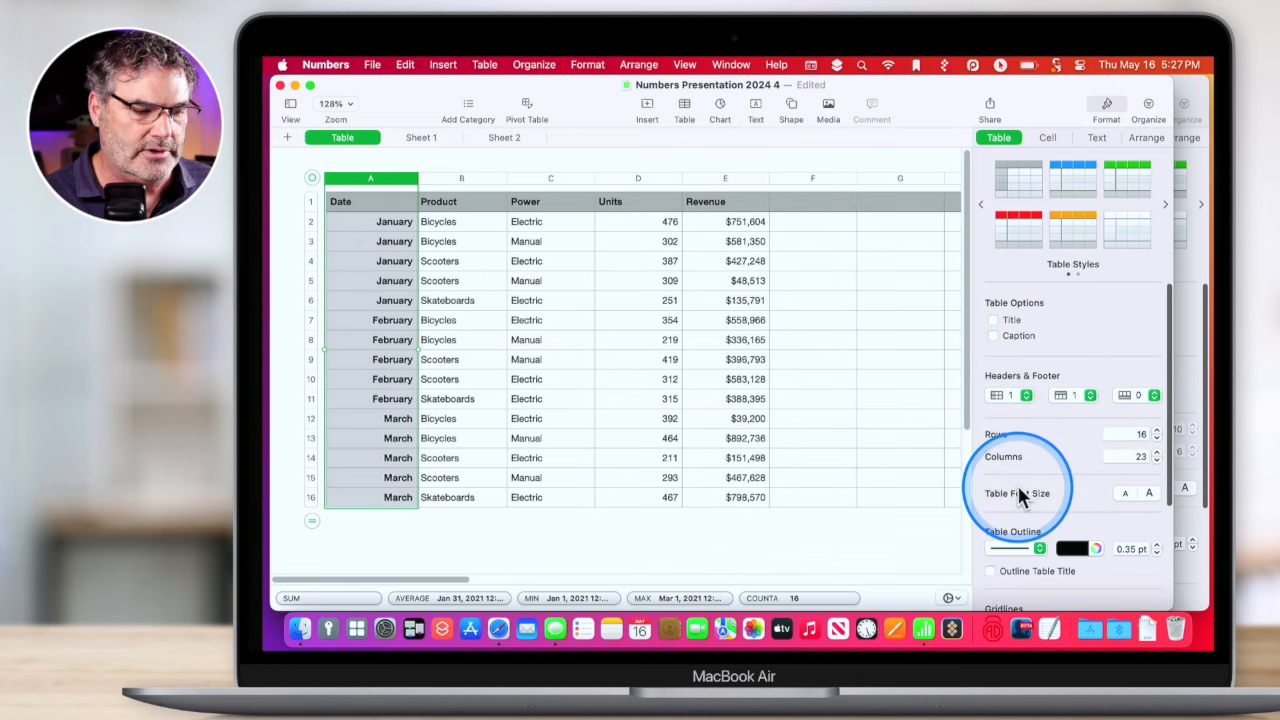
{"action": "scroll", "coordinate": [732, 396], "scroll_direction": "right", "scroll_amount": 5}
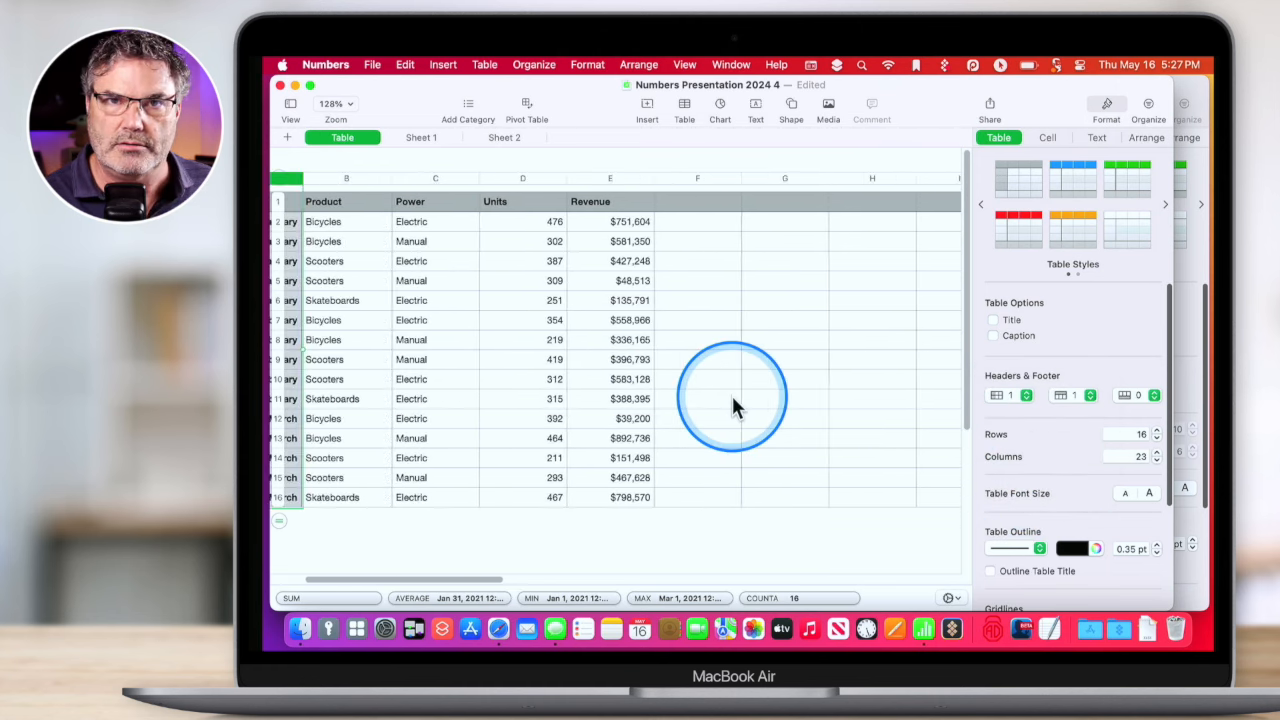
{"action": "scroll", "coordinate": [731, 393], "scroll_direction": "right", "scroll_amount": 5}
{"action": "scroll", "coordinate": [731, 393], "scroll_direction": "left", "scroll_amount": 10}
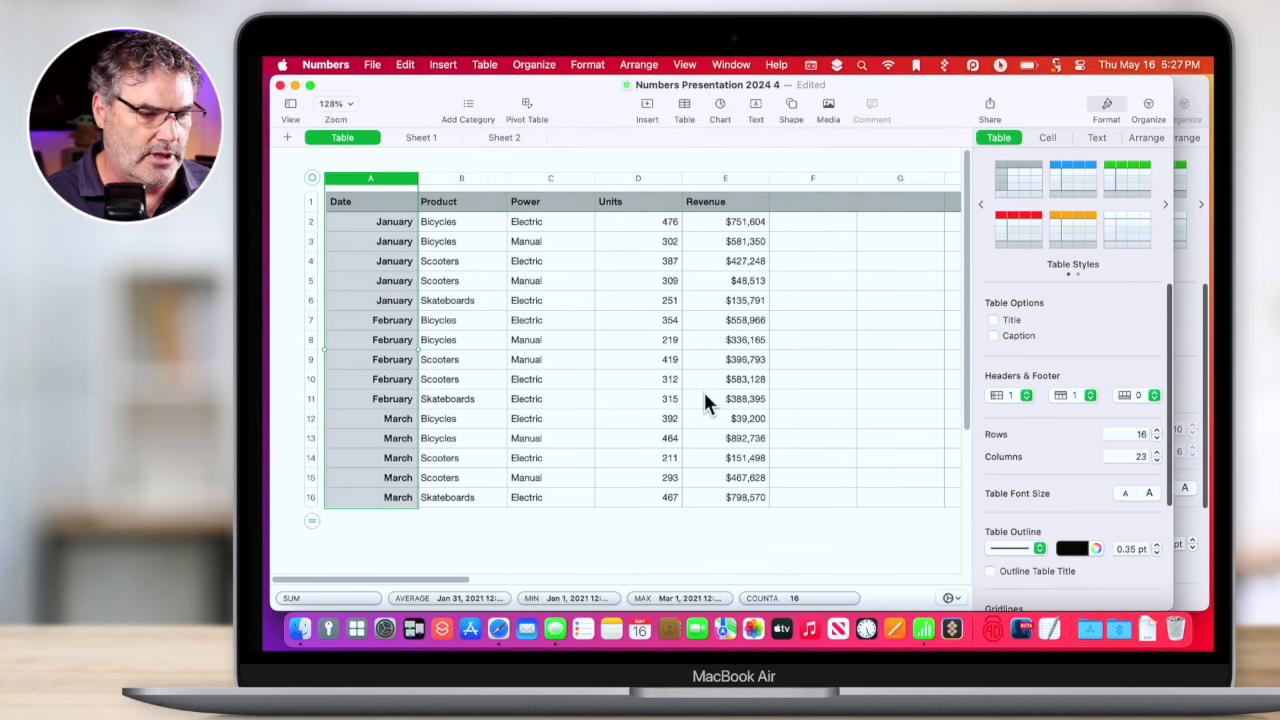
Freeze the header rows of the Sales table, and compare how the header row behaves along the table's length.
{"action": "scroll", "coordinate": [704, 395], "scroll_direction": "down", "scroll_amount": 5}
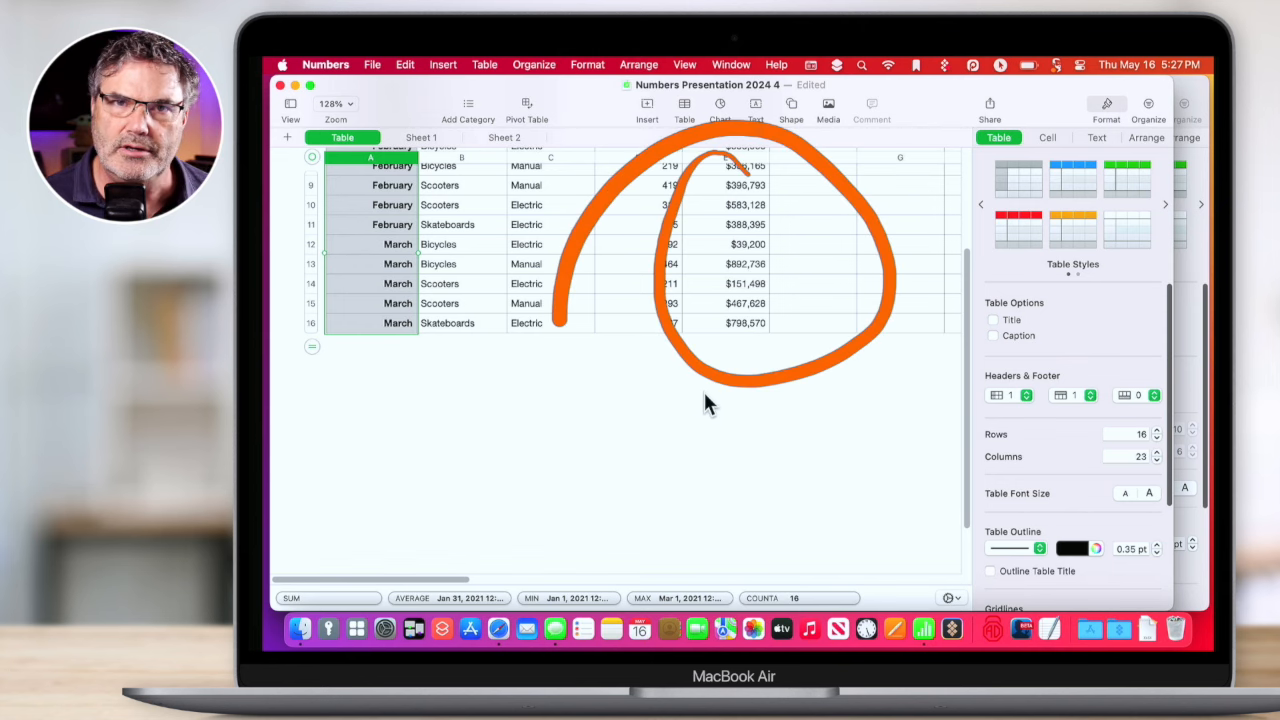
{"action": "scroll", "coordinate": [705, 396], "scroll_direction": "up", "scroll_amount": 5}
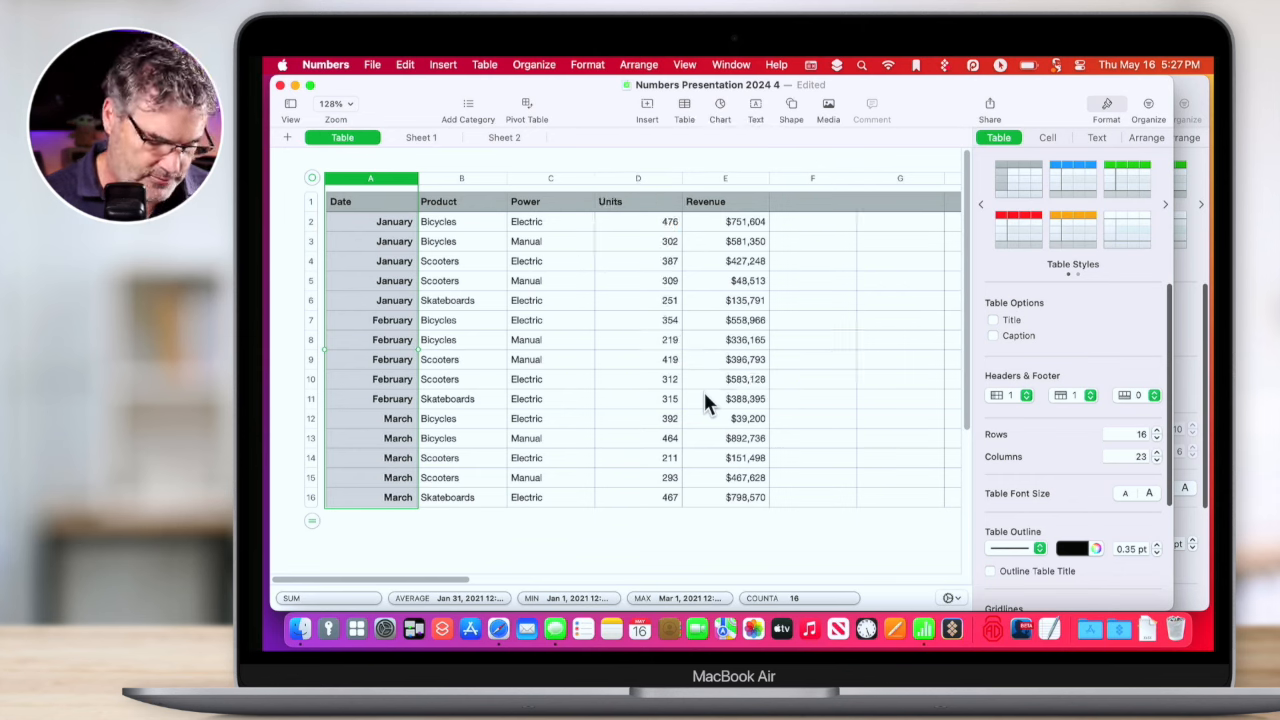
{"action": "left_click", "coordinate": [1082, 396]}
{"action": "left_click", "coordinate": [1081, 484]}
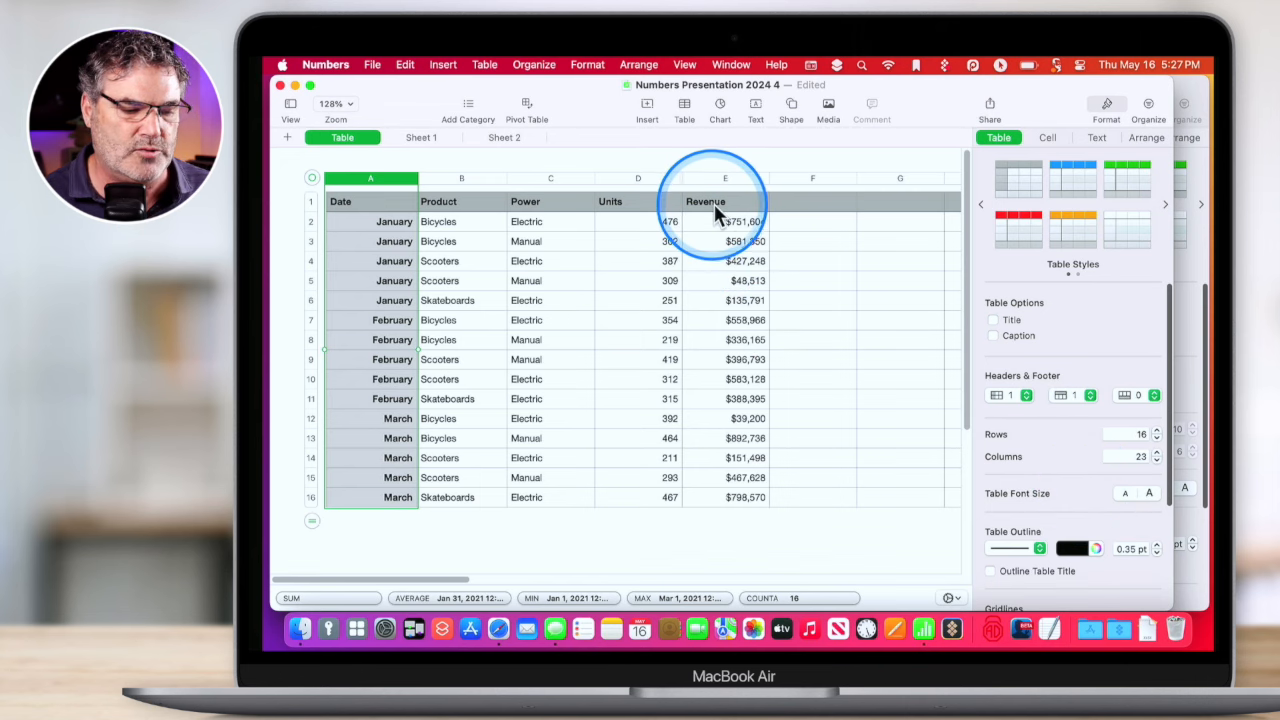
{"action": "scroll", "coordinate": [714, 204], "scroll_direction": "down", "scroll_amount": 5}
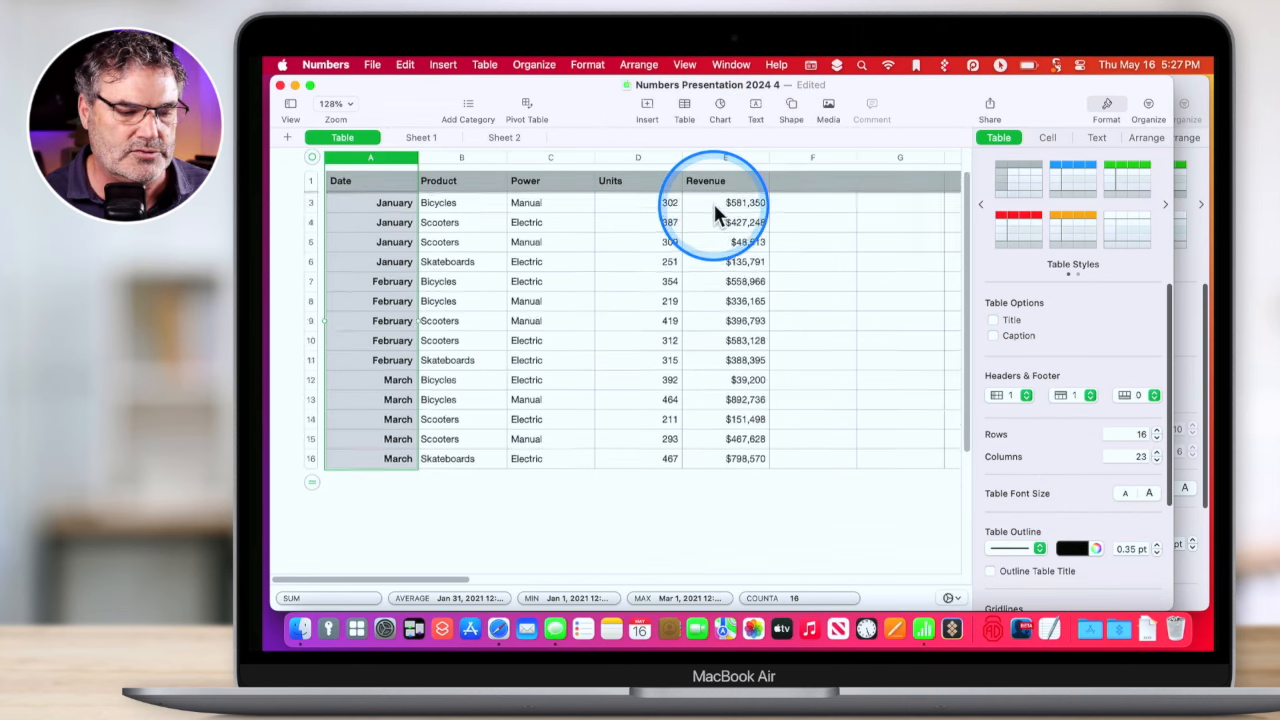
{"action": "scroll", "coordinate": [715, 213], "scroll_direction": "down", "scroll_amount": 2}
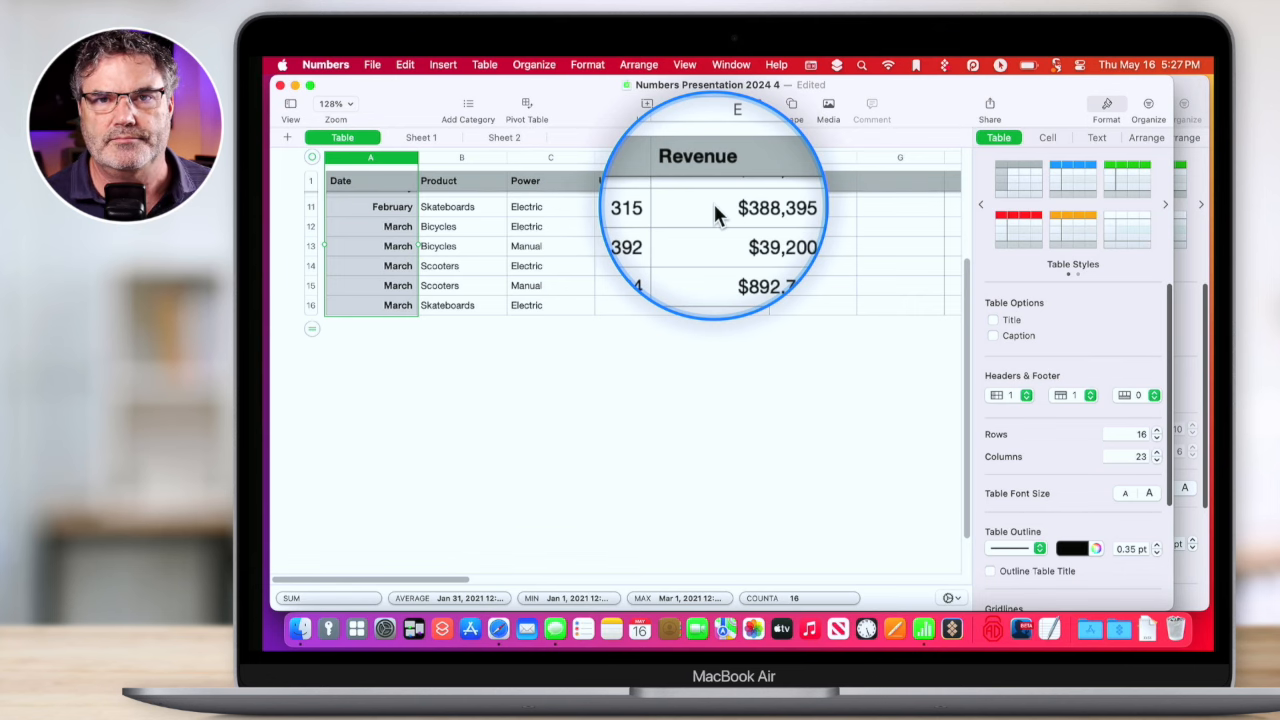
{"action": "scroll", "coordinate": [714, 204], "scroll_direction": "up", "scroll_amount": 7}
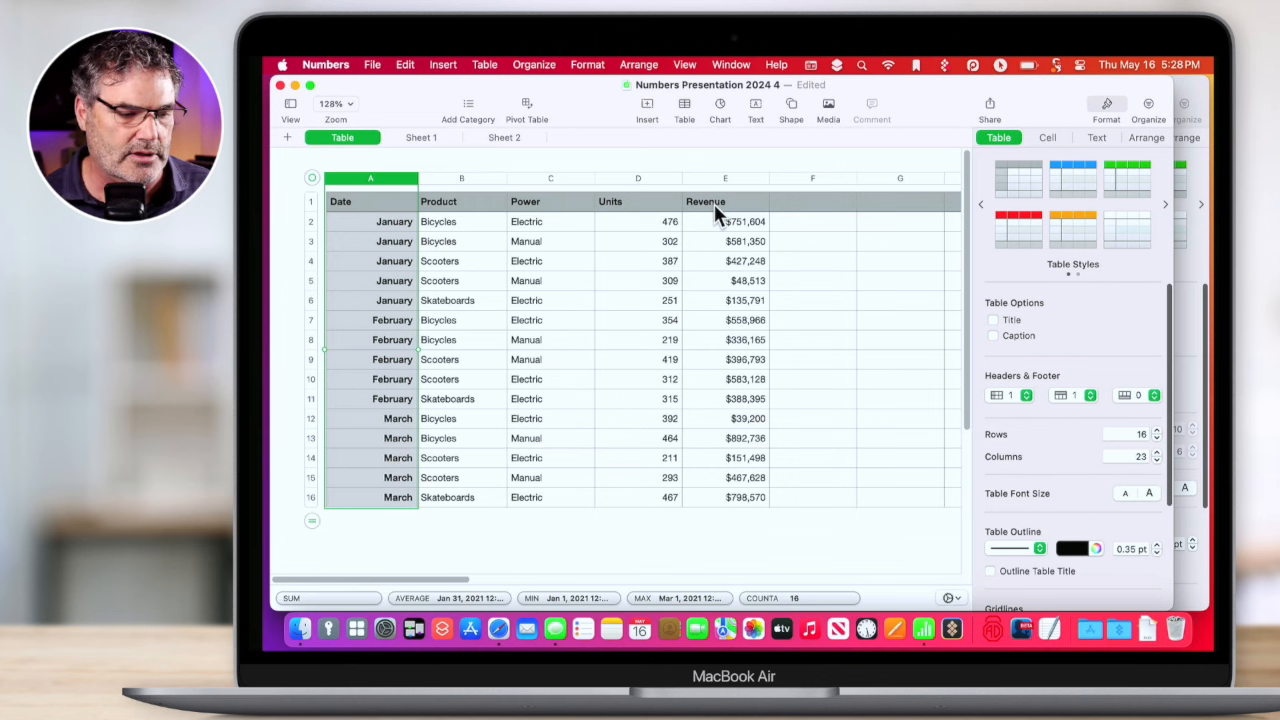
{"action": "scroll", "coordinate": [714, 204], "scroll_direction": "down", "scroll_amount": 2}
{"action": "scroll", "coordinate": [714, 204], "scroll_direction": "up", "scroll_amount": 2}
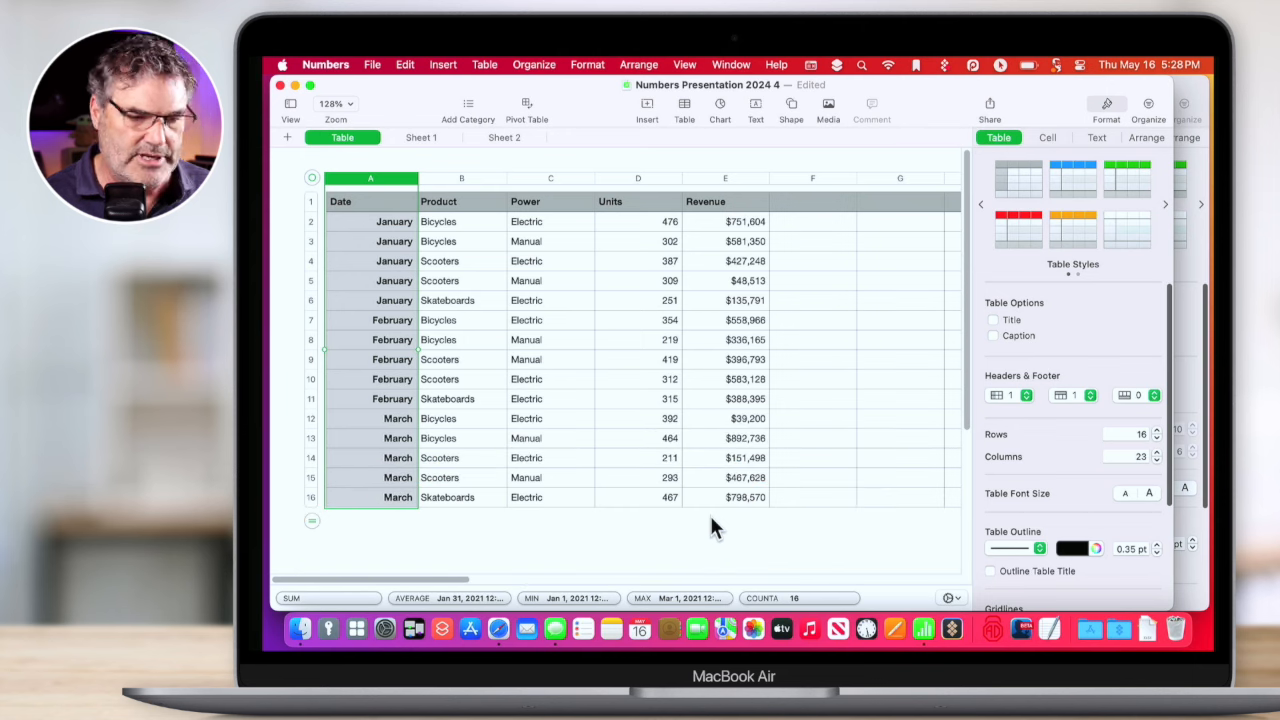
Set the number of footer rows of the Sales table to 1, and undo the change.
{"action": "left_click", "coordinate": [1138, 396]}
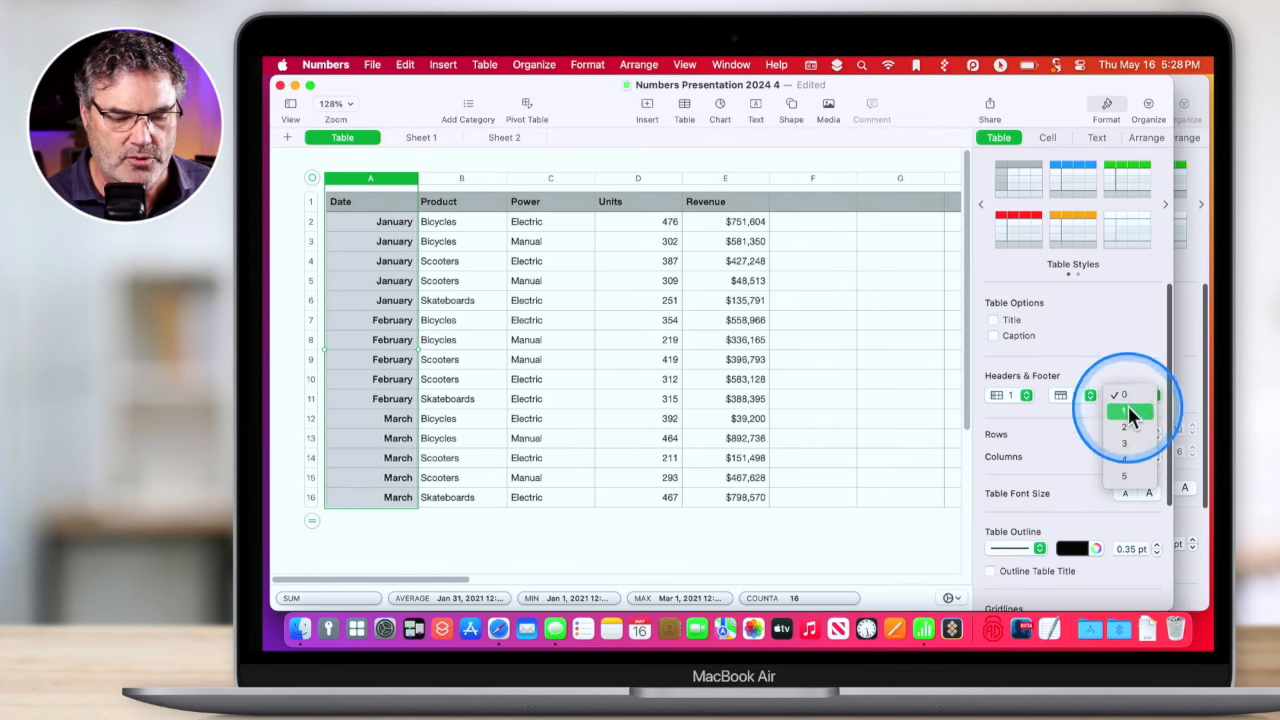
{"action": "left_click", "coordinate": [1128, 411]}
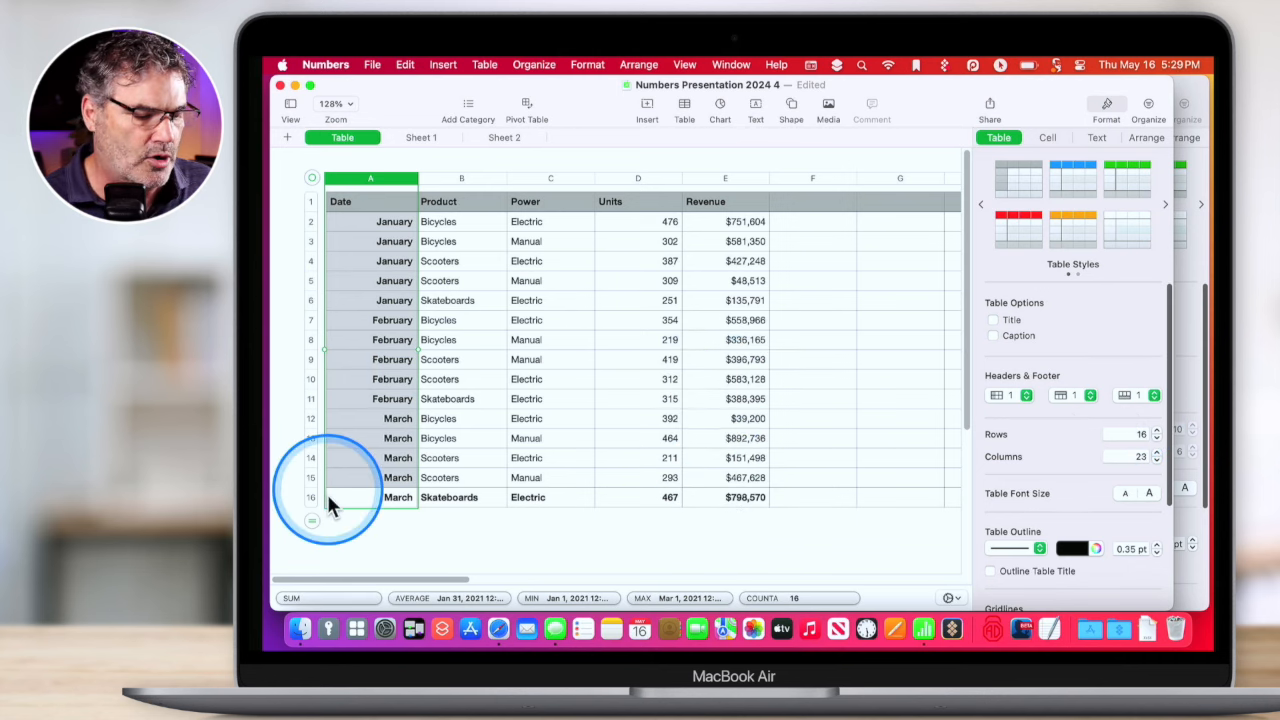
{"action": "left_click_drag", "start_coordinate": [312, 520], "coordinate": [323, 465]}
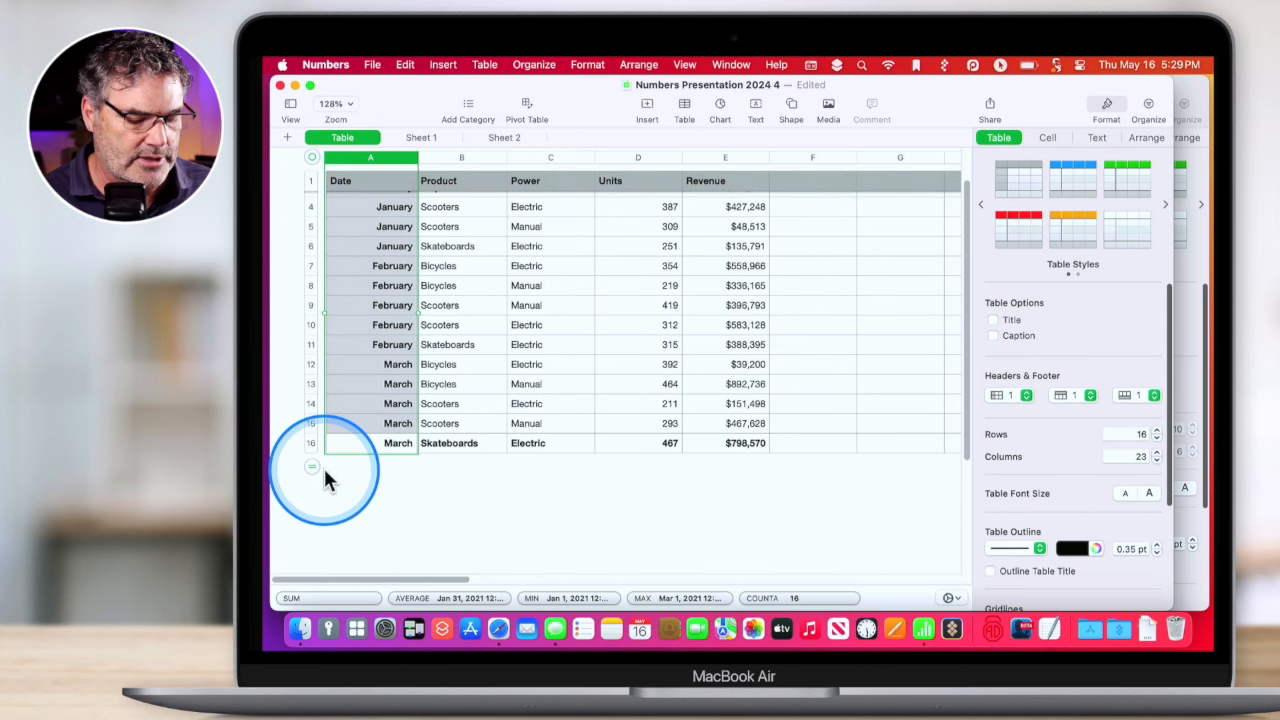
{"action": "key", "text": "super+z"}
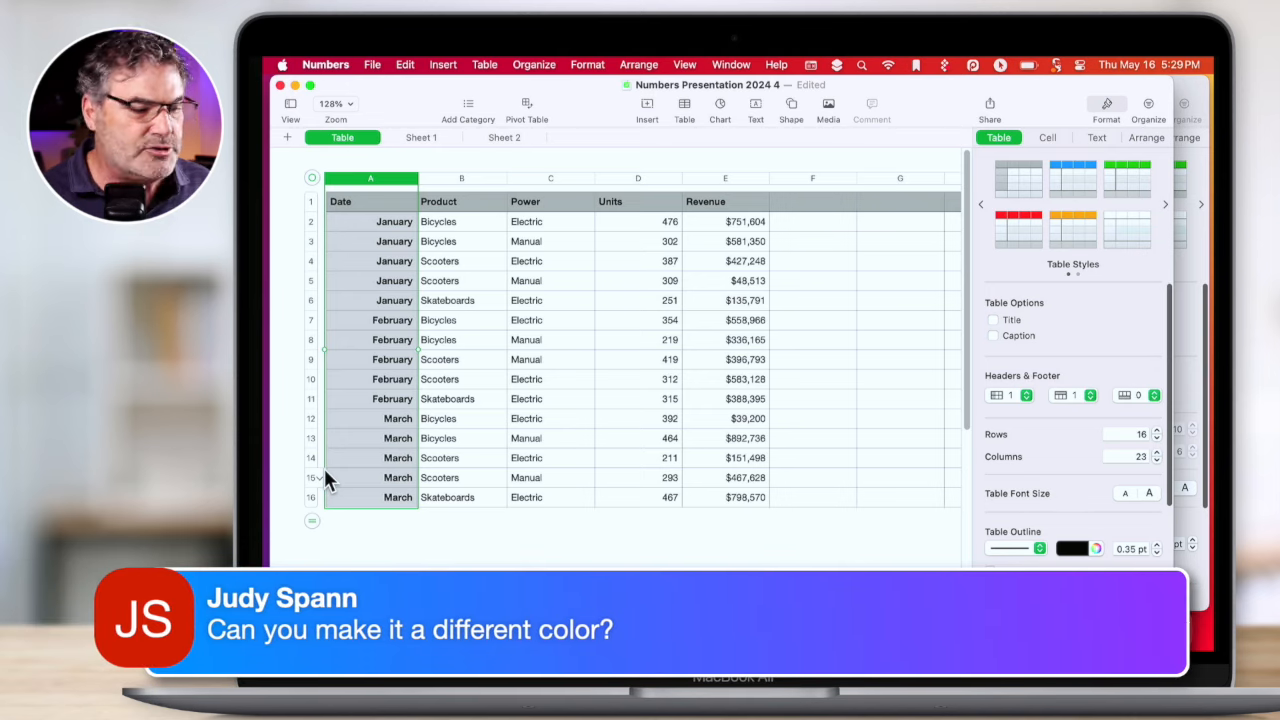
Fill the whole Date column with bright green, and undo the fill.
{"action": "left_click", "coordinate": [370, 182]}
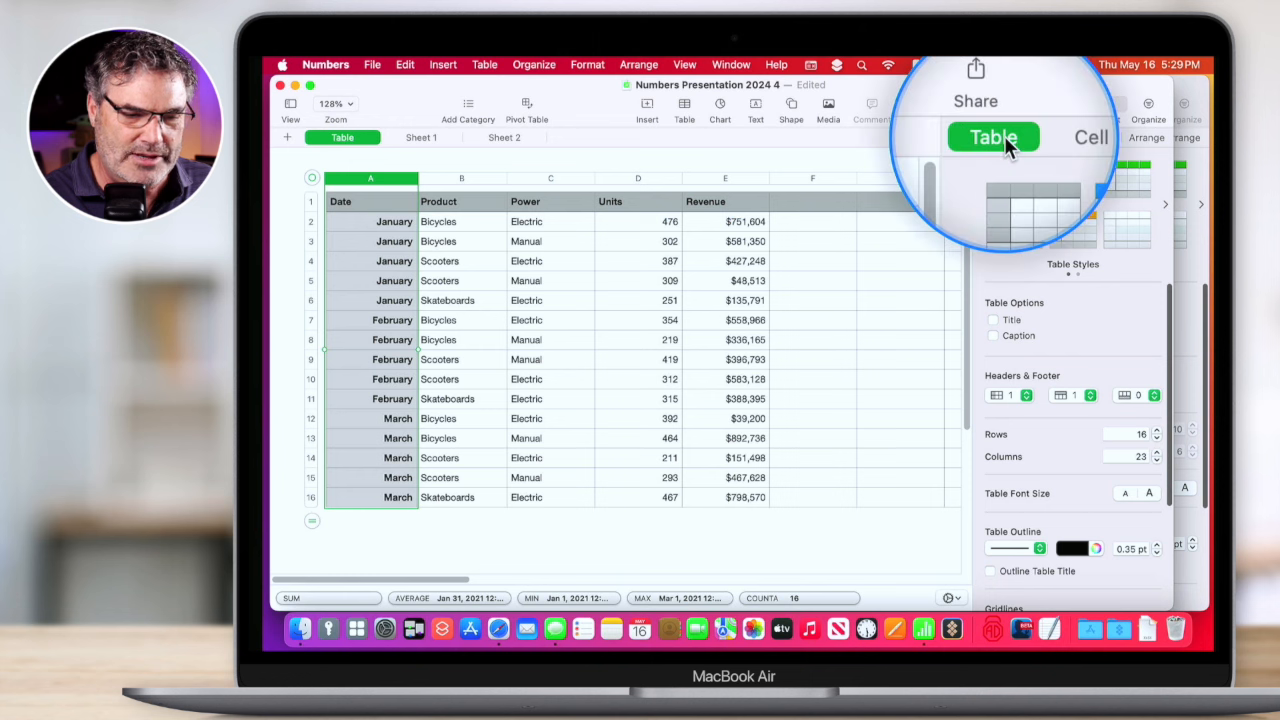
{"action": "scroll", "coordinate": [1042, 290], "scroll_direction": "down", "scroll_amount": 3}
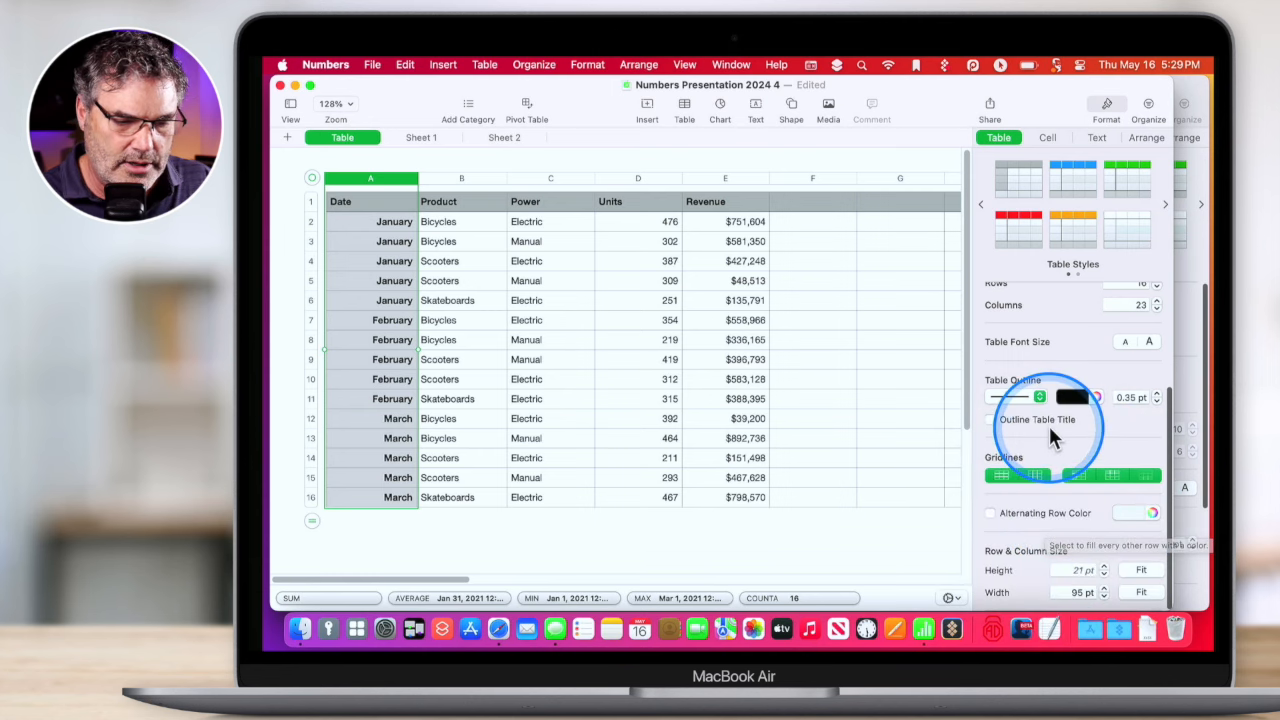
{"action": "scroll", "coordinate": [1048, 423], "scroll_direction": "up", "scroll_amount": 2}
{"action": "scroll", "coordinate": [1049, 426], "scroll_direction": "up", "scroll_amount": 3}
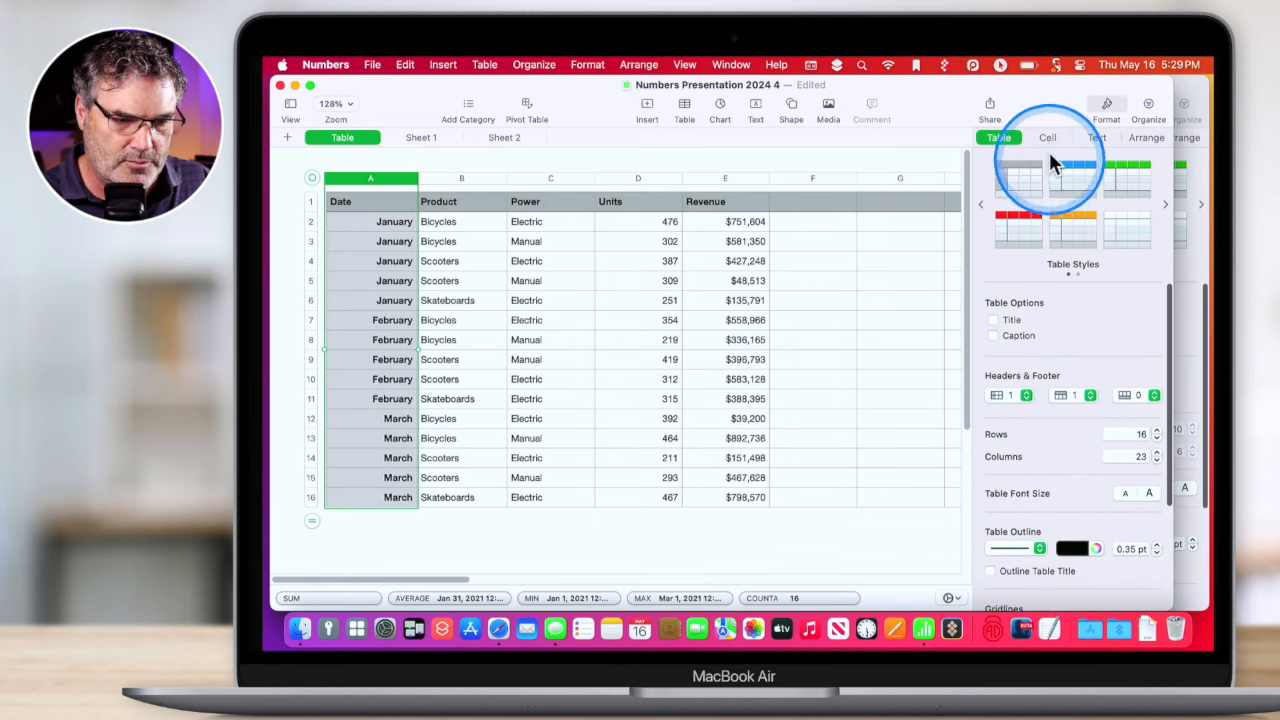
{"action": "scroll", "coordinate": [1039, 425], "scroll_direction": "down", "scroll_amount": 5}
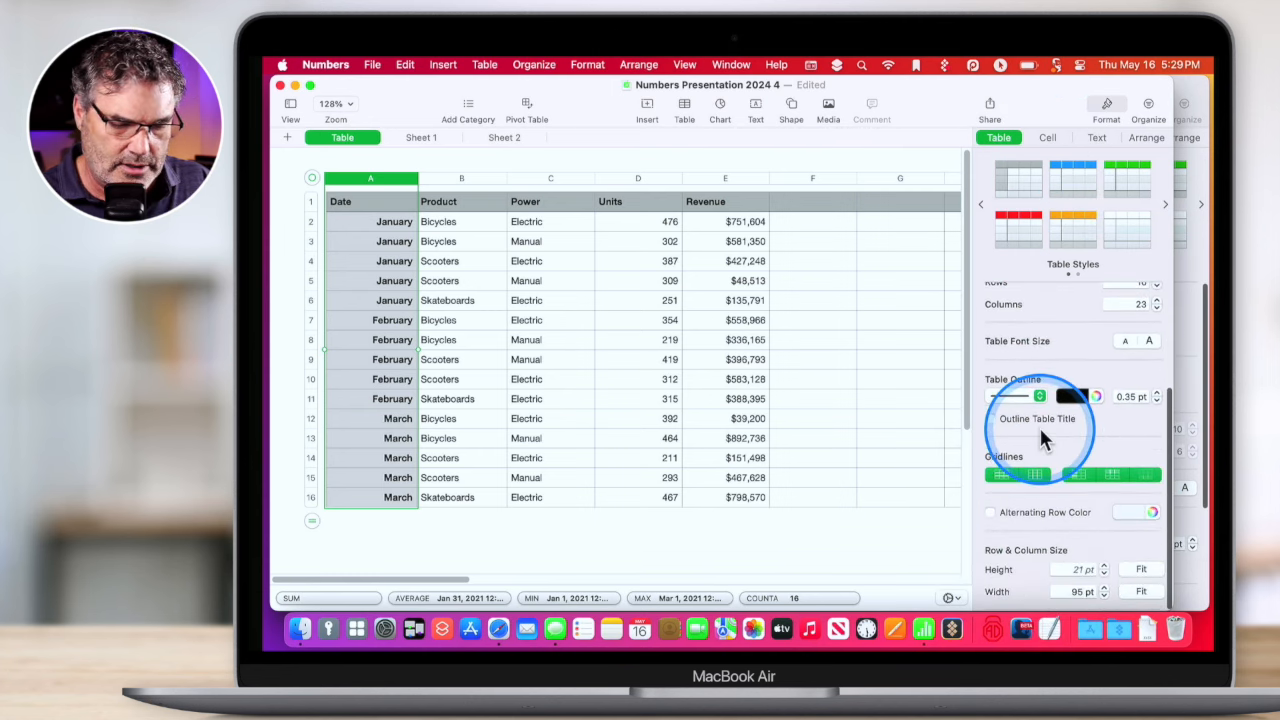
{"action": "scroll", "coordinate": [1039, 425], "scroll_direction": "up", "scroll_amount": 3}
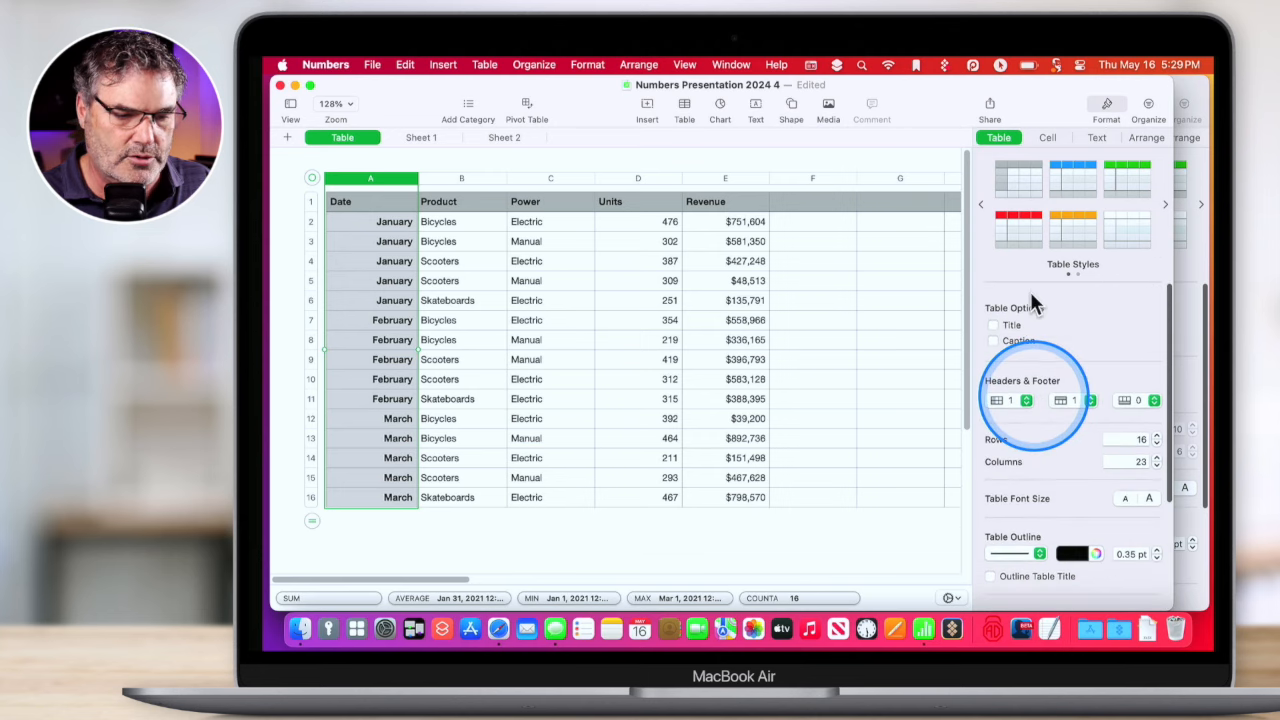
{"action": "left_click", "coordinate": [1047, 137]}
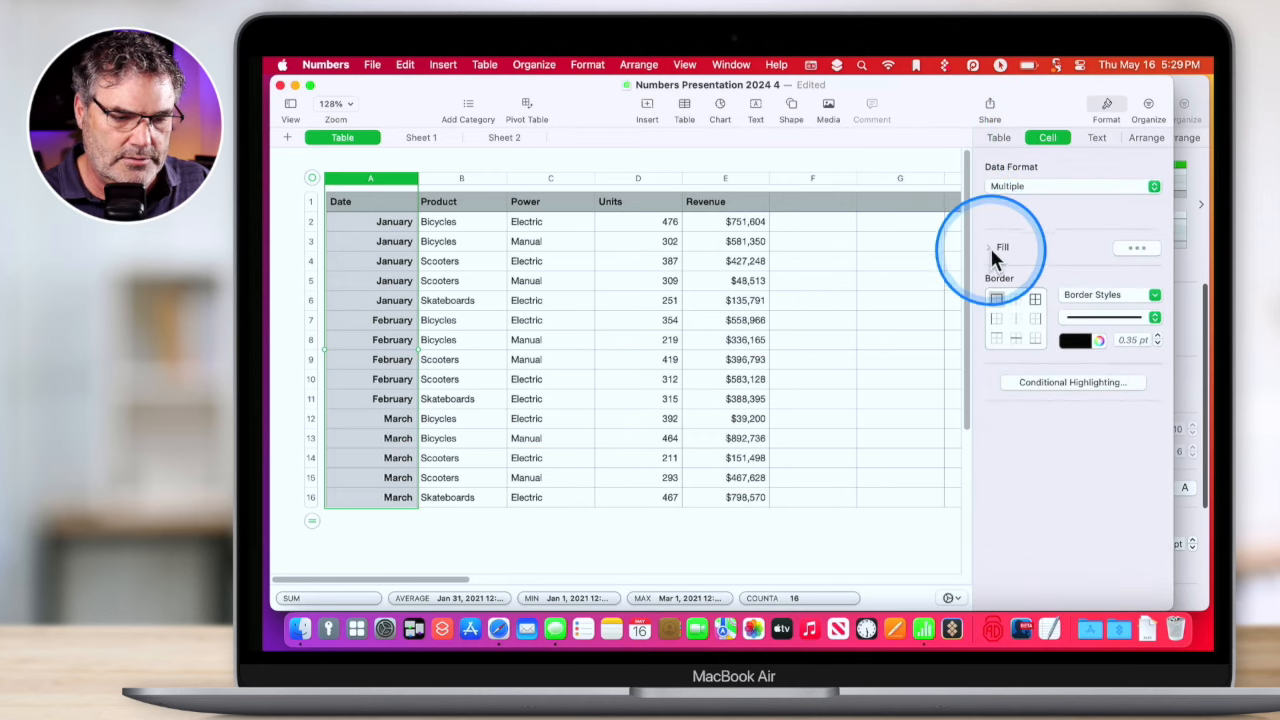
{"action": "left_click", "coordinate": [1150, 247]}
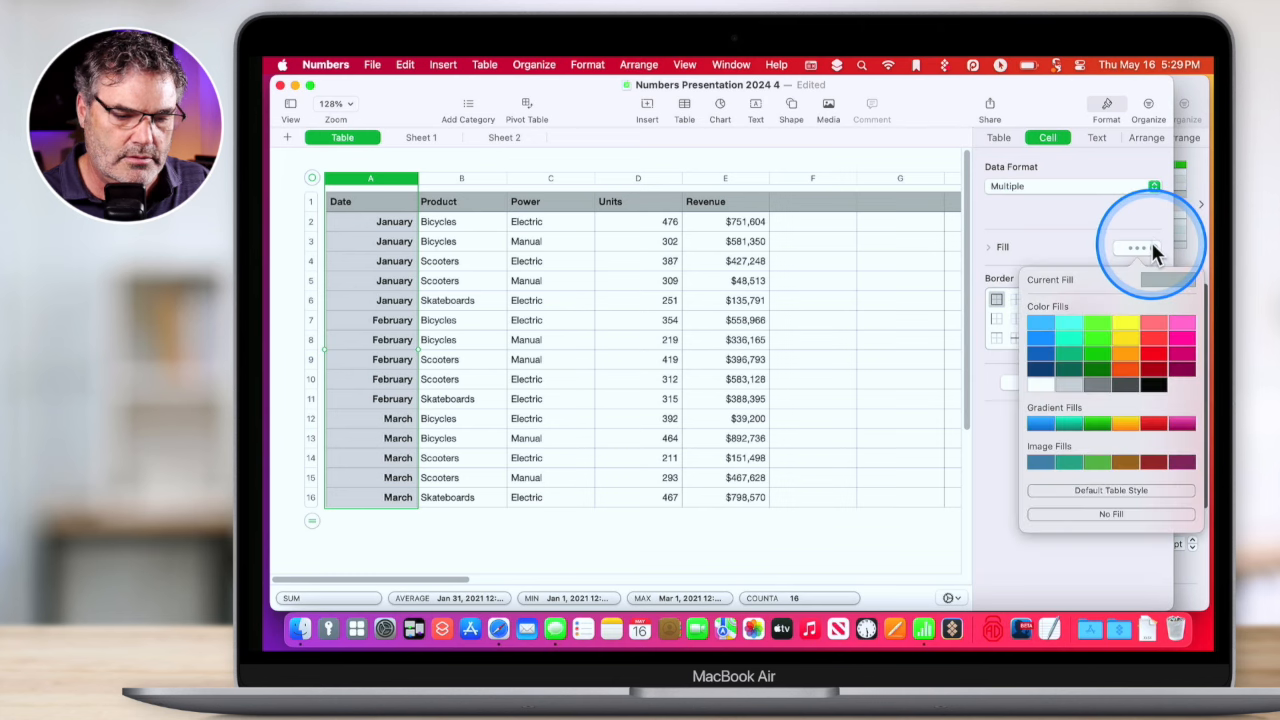
{"action": "left_click", "coordinate": [1094, 337]}
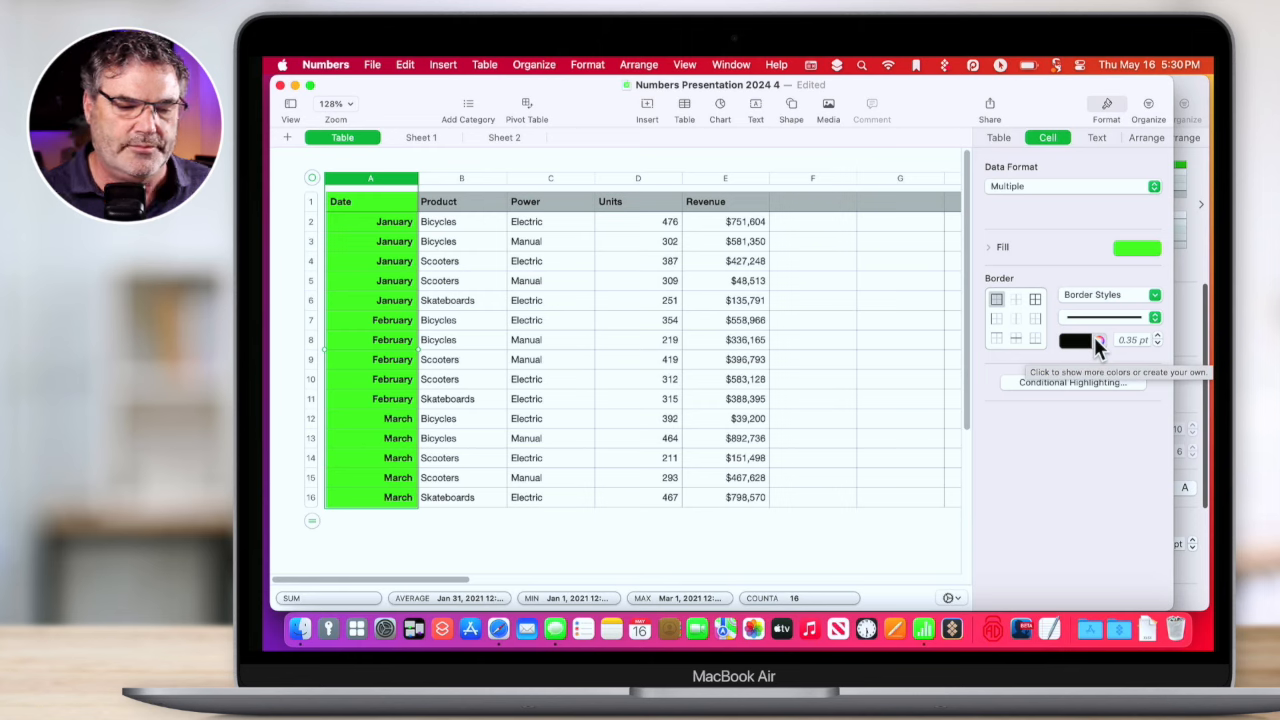
{"action": "key", "text": "super+z"}
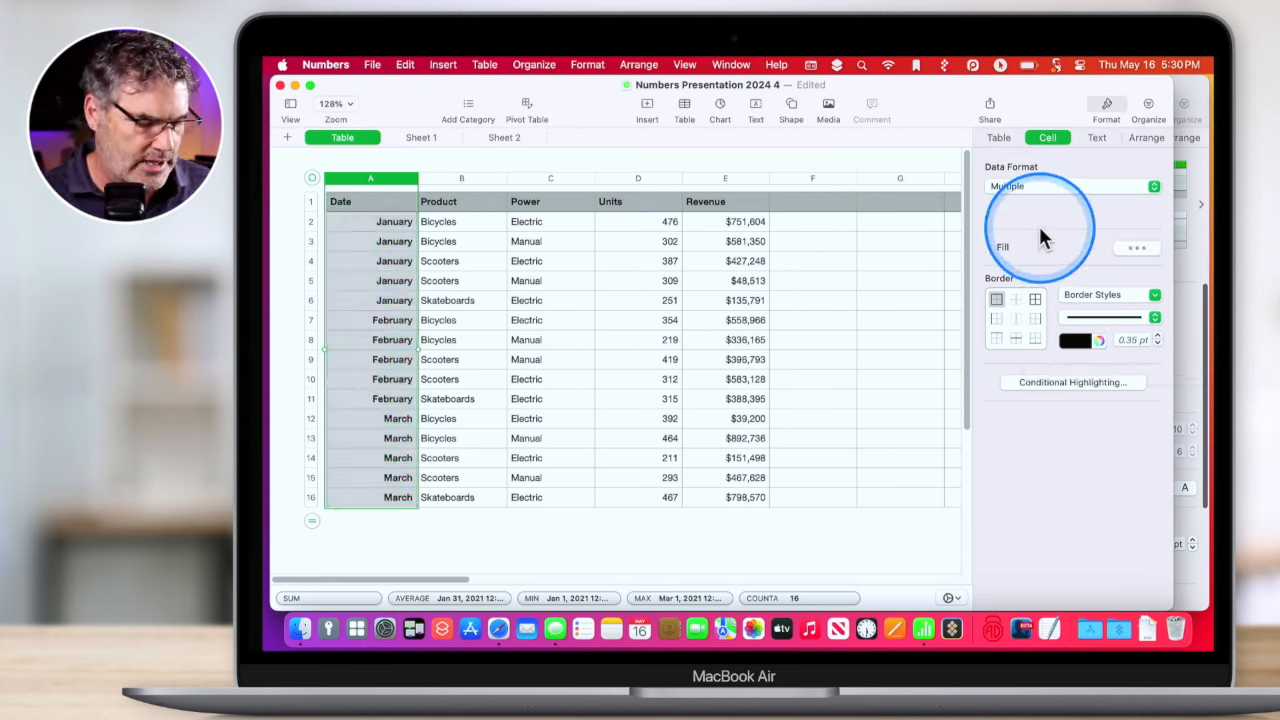
Review the Sales table's outline settings, including the available line styles and the line width.
{"action": "left_click", "coordinate": [999, 139]}
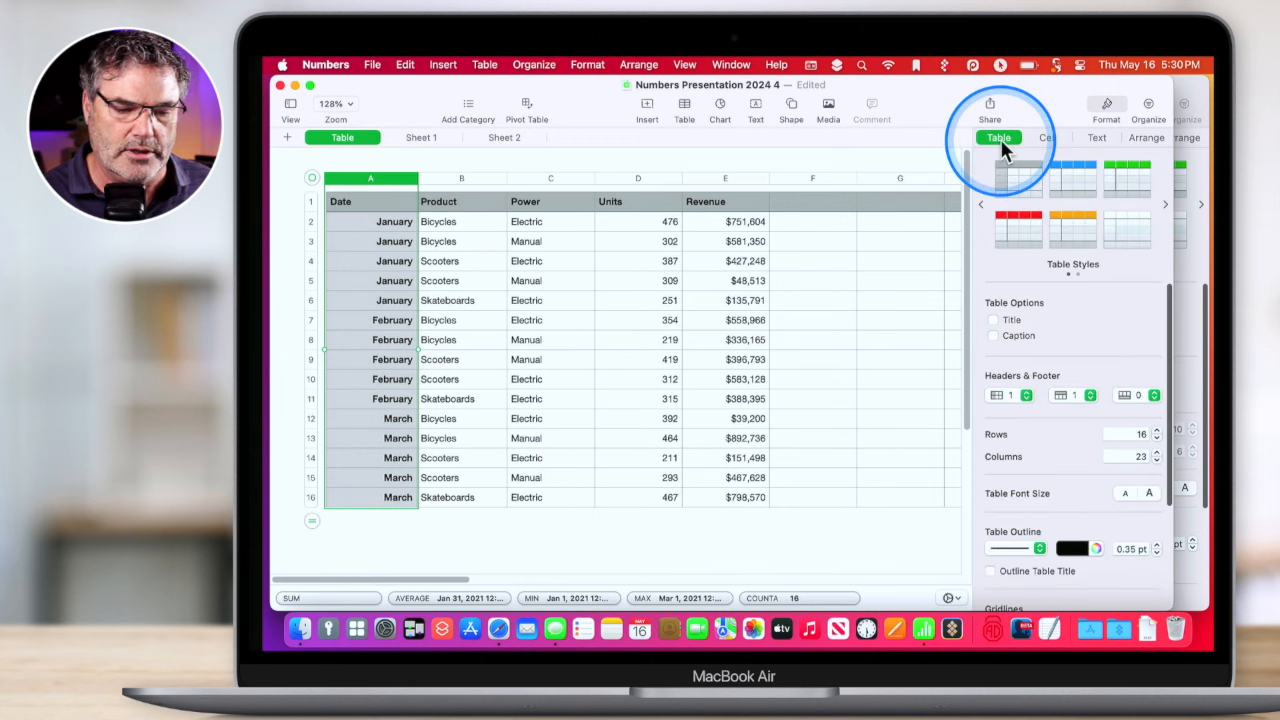
{"action": "scroll", "coordinate": [1069, 342], "scroll_direction": "down", "scroll_amount": 3}
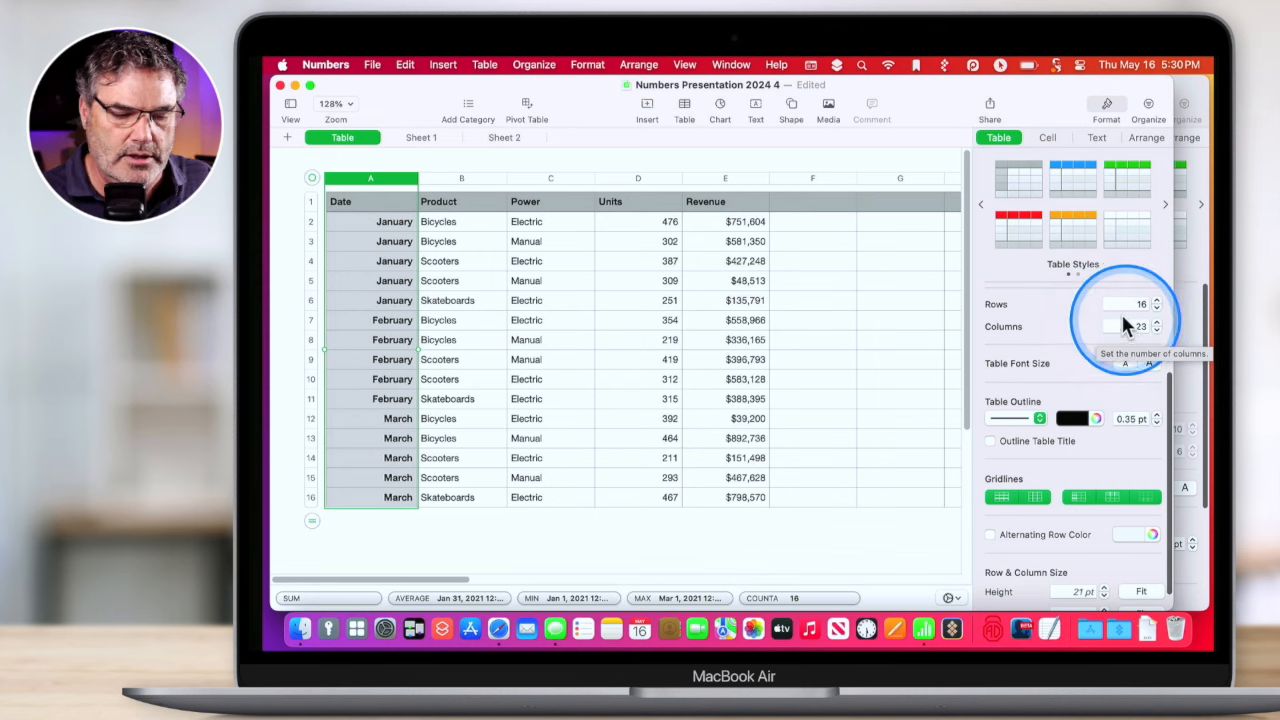
{"action": "left_click", "coordinate": [1032, 422]}
{"action": "left_click", "coordinate": [1030, 422]}
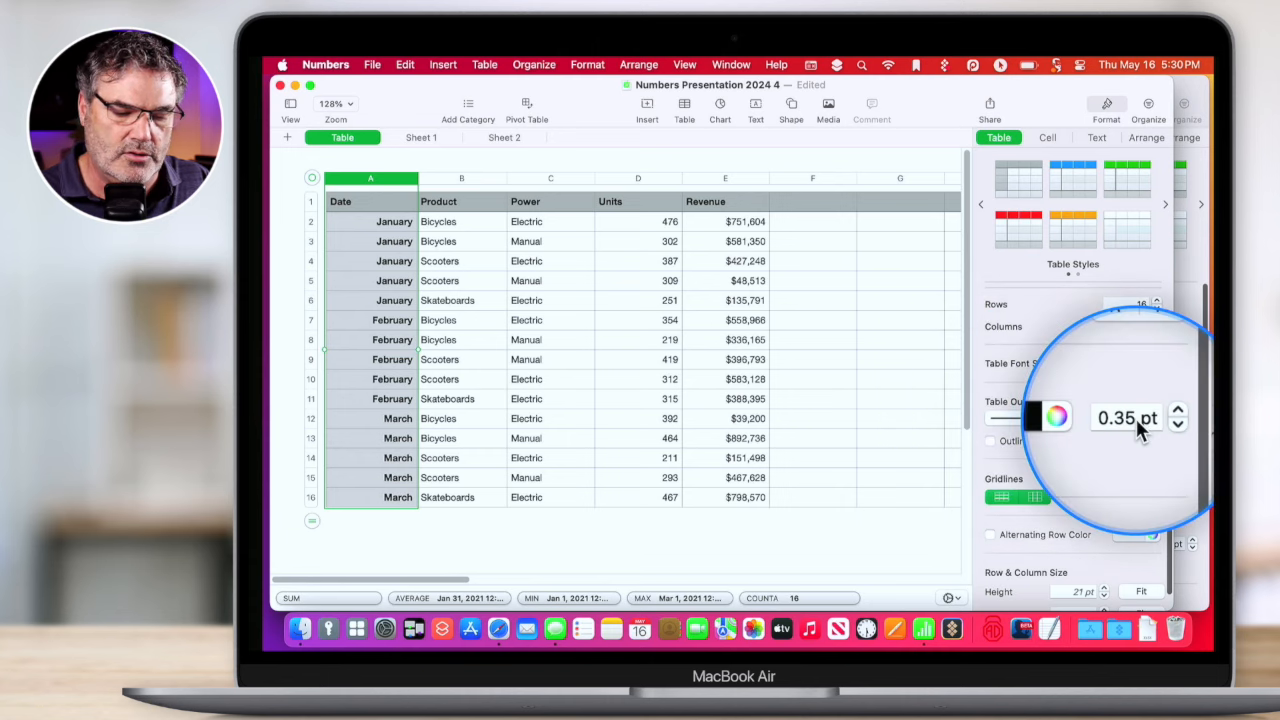
Turn the body row, body column and header column gridlines off and on, and try alternating row color on the Sales table.
{"action": "scroll", "coordinate": [1100, 440], "scroll_direction": "down", "scroll_amount": 1}
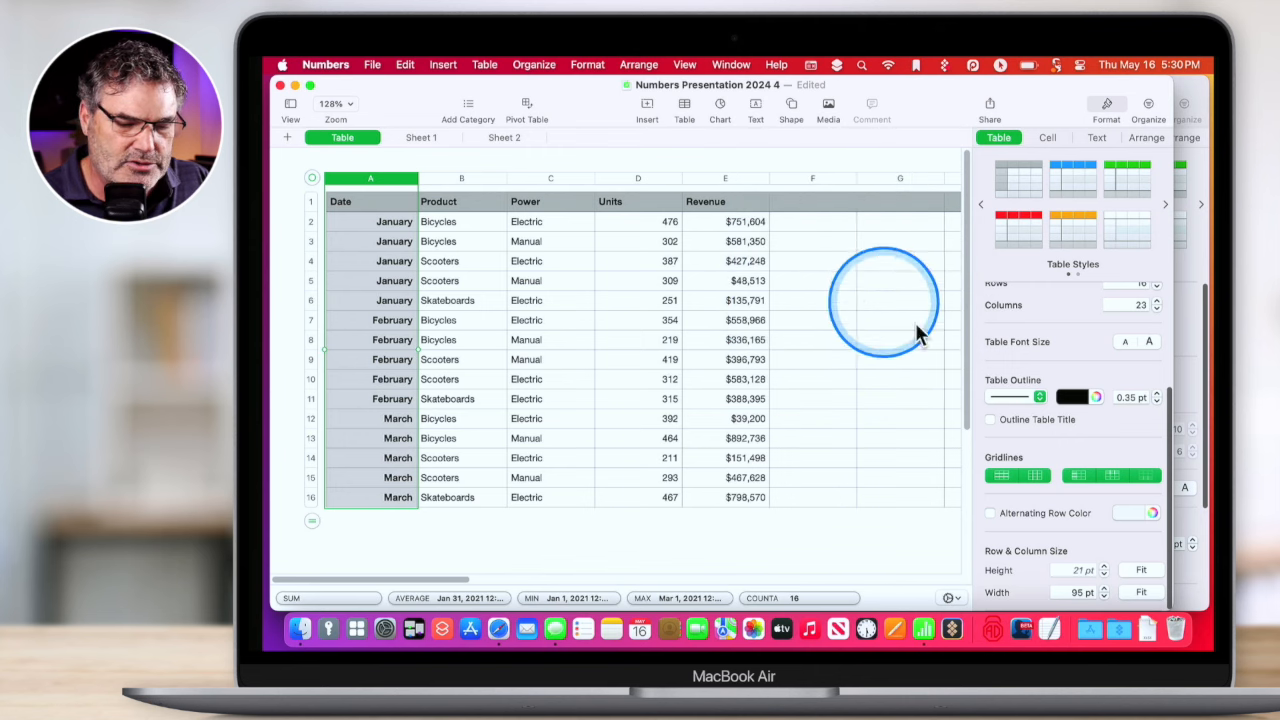
{"action": "left_click", "coordinate": [1003, 476]}
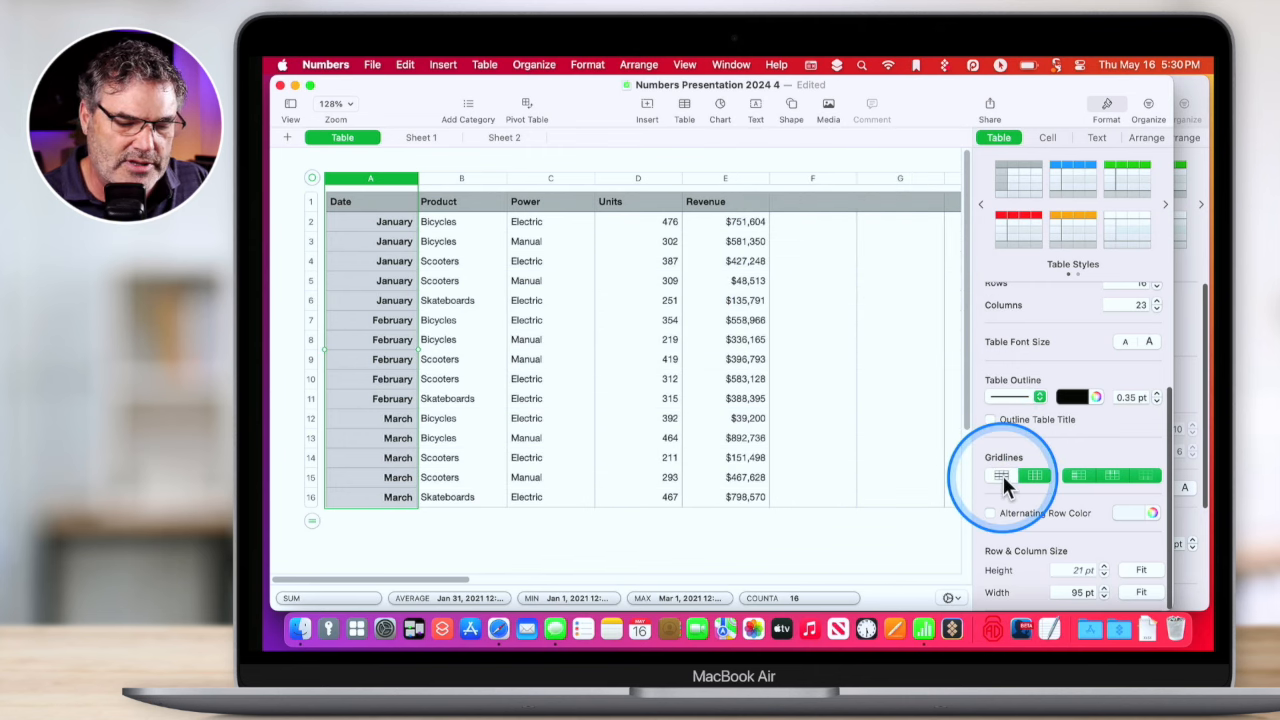
{"action": "left_click", "coordinate": [1003, 476]}
{"action": "left_click", "coordinate": [1003, 476]}
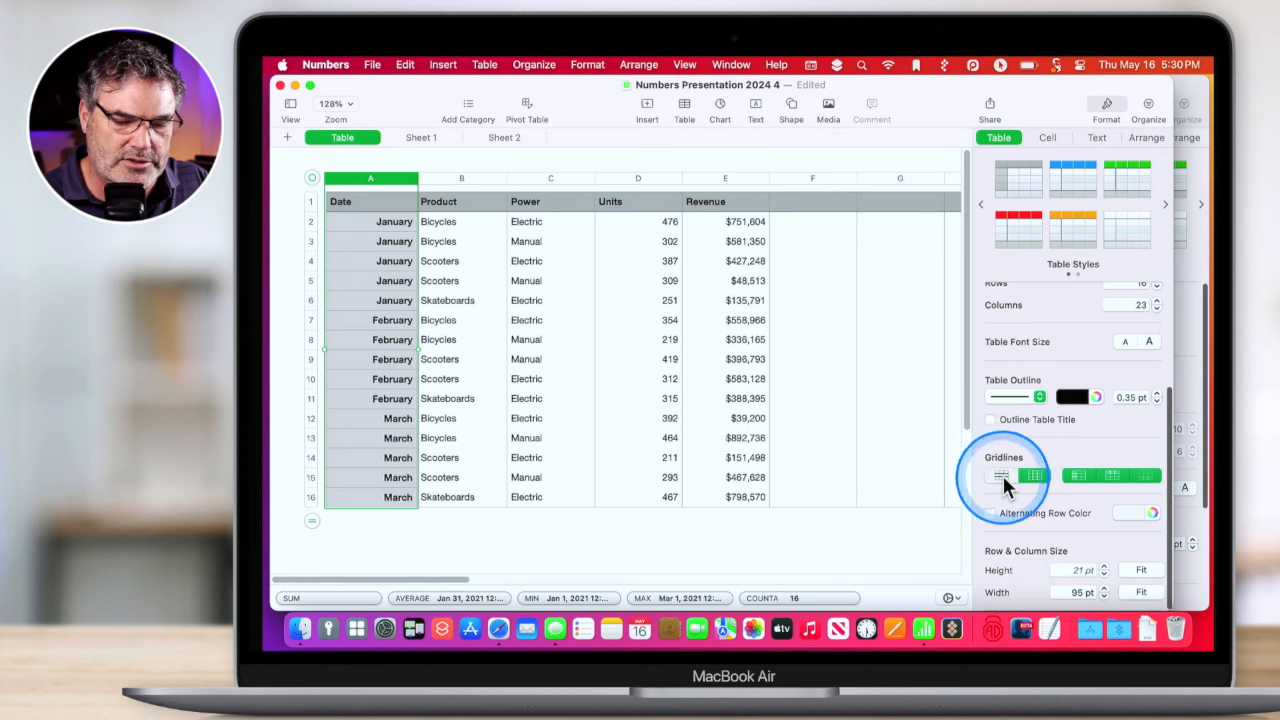
{"action": "left_click", "coordinate": [1002, 474]}
{"action": "left_click", "coordinate": [1026, 474]}
{"action": "left_click", "coordinate": [1026, 474]}
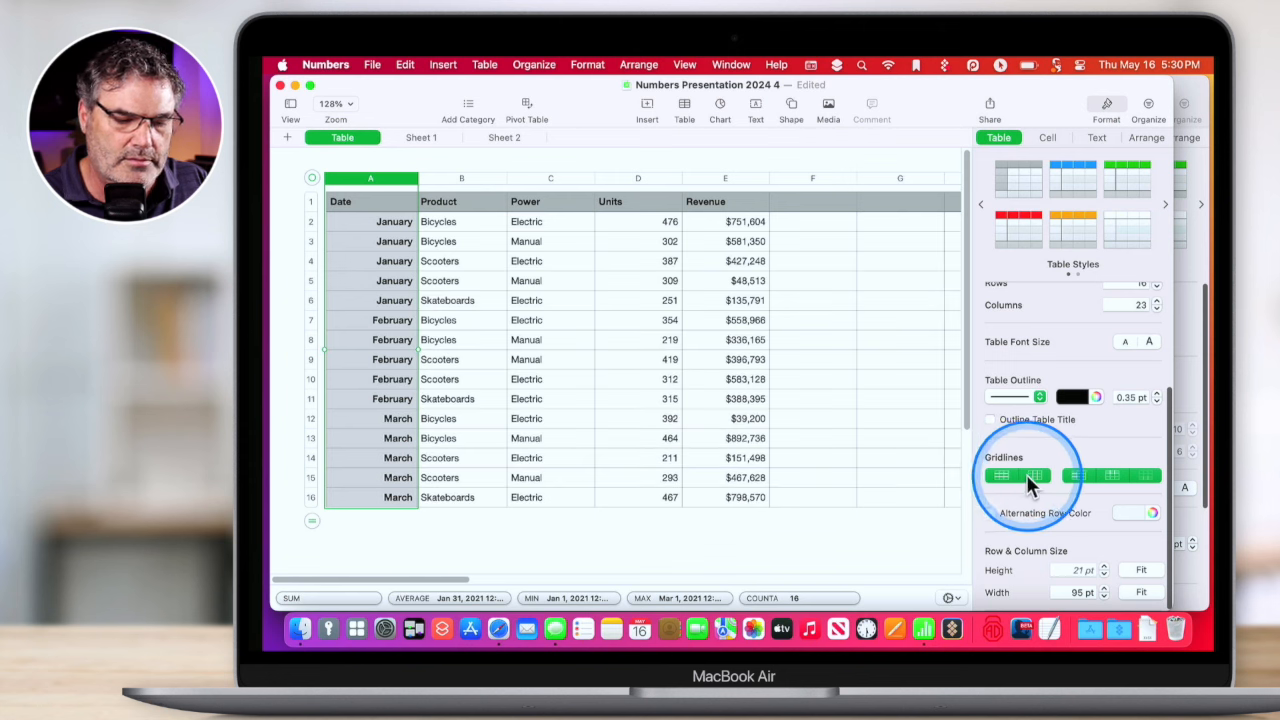
{"action": "left_click", "coordinate": [1079, 476]}
{"action": "left_click", "coordinate": [1079, 477]}
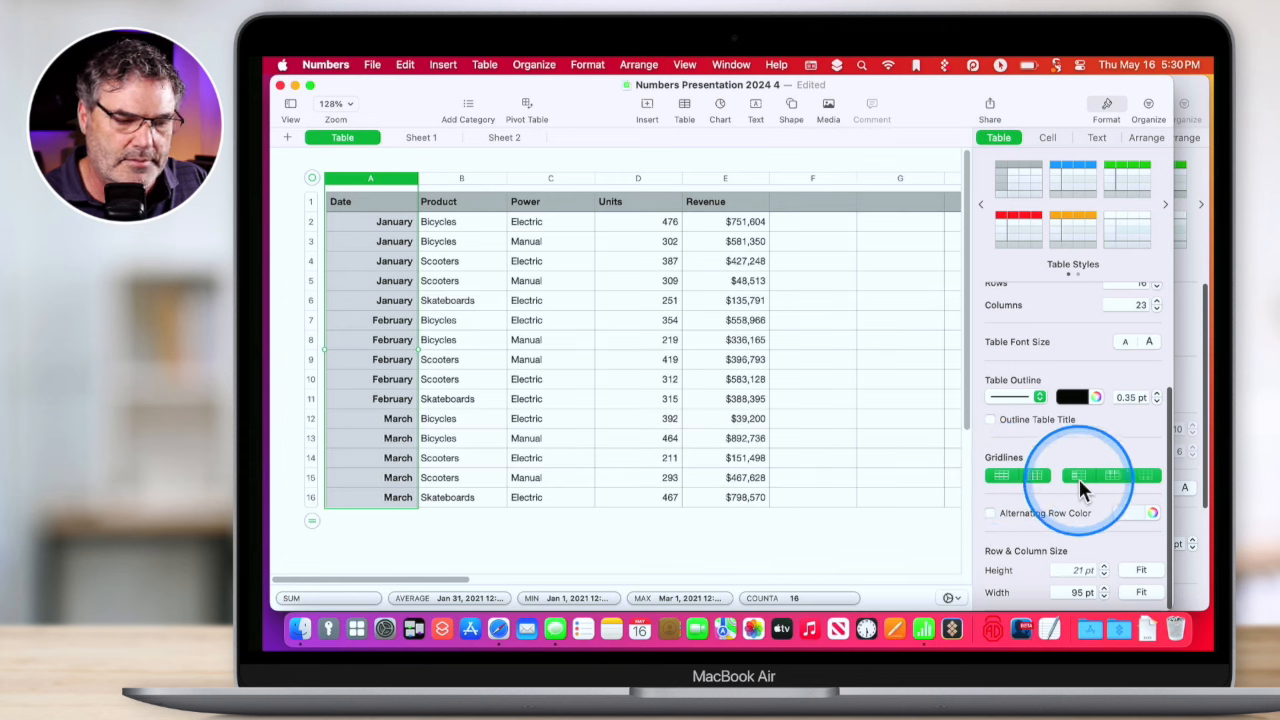
{"action": "left_click", "coordinate": [1006, 513]}
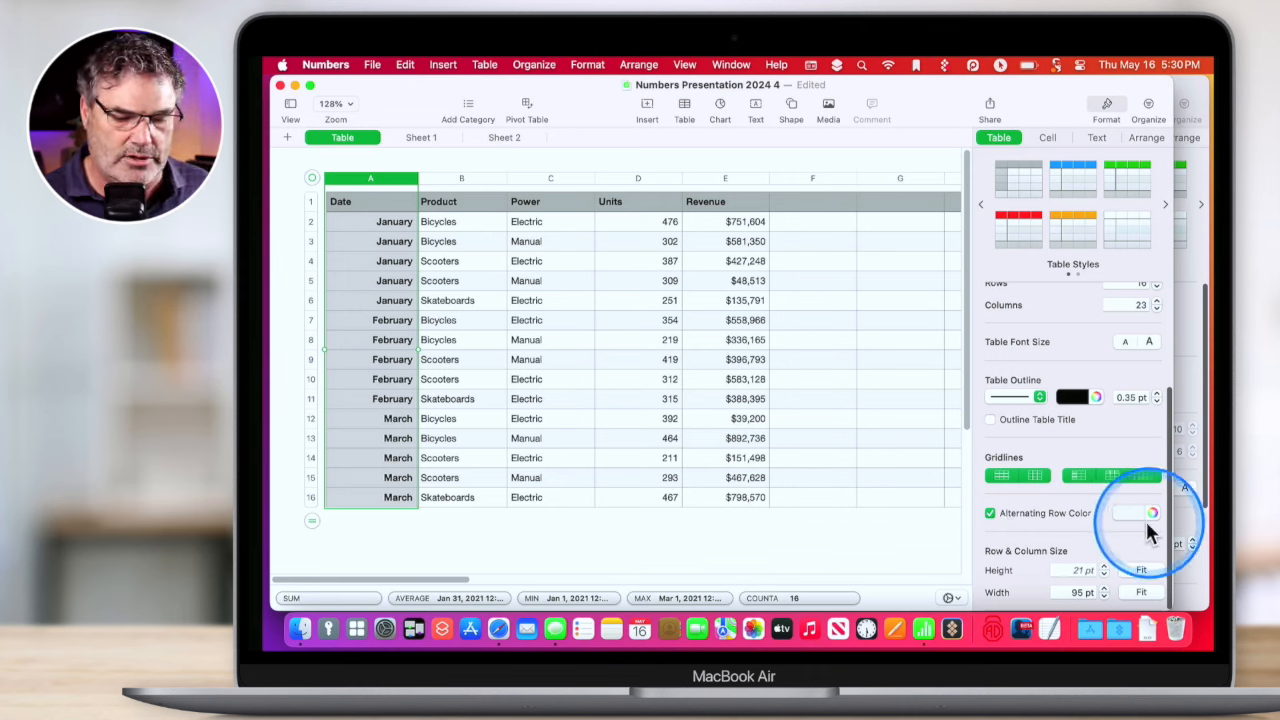
{"action": "left_click", "coordinate": [989, 514]}
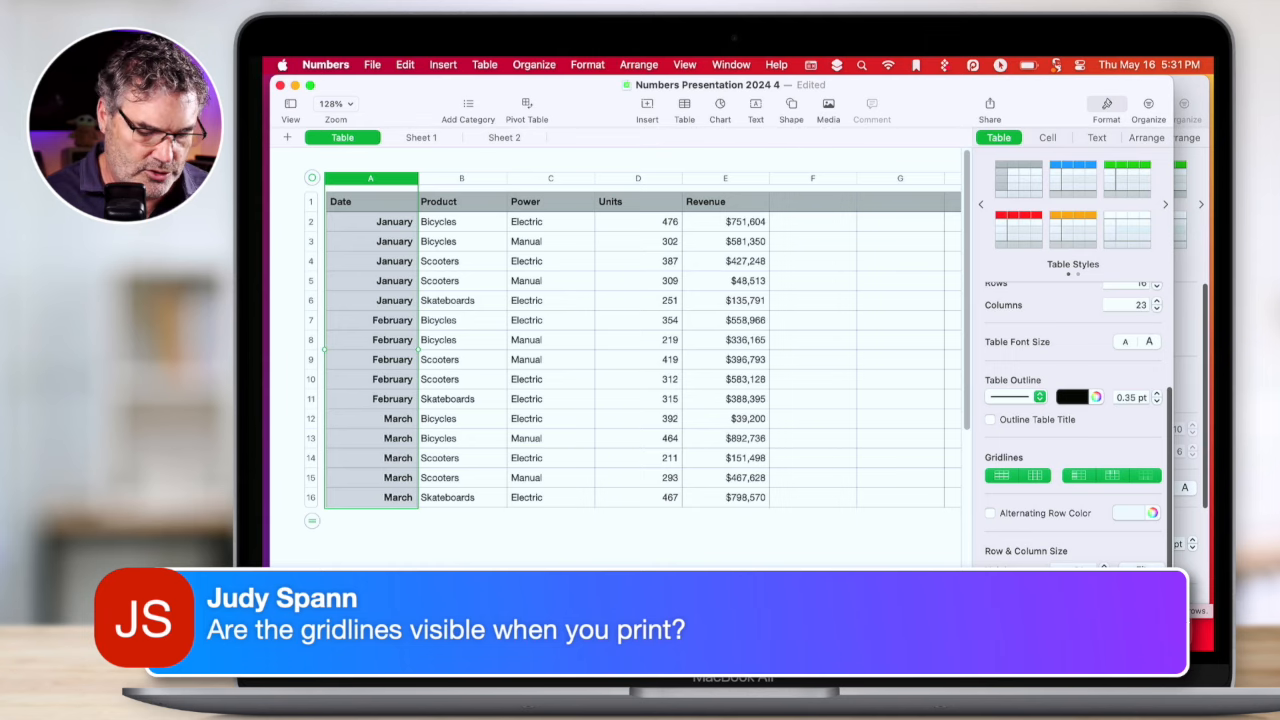
Preview the sheet's printout with gridlines, and preview it again with the body row gridlines turned off.
{"action": "key", "text": "super+p"}
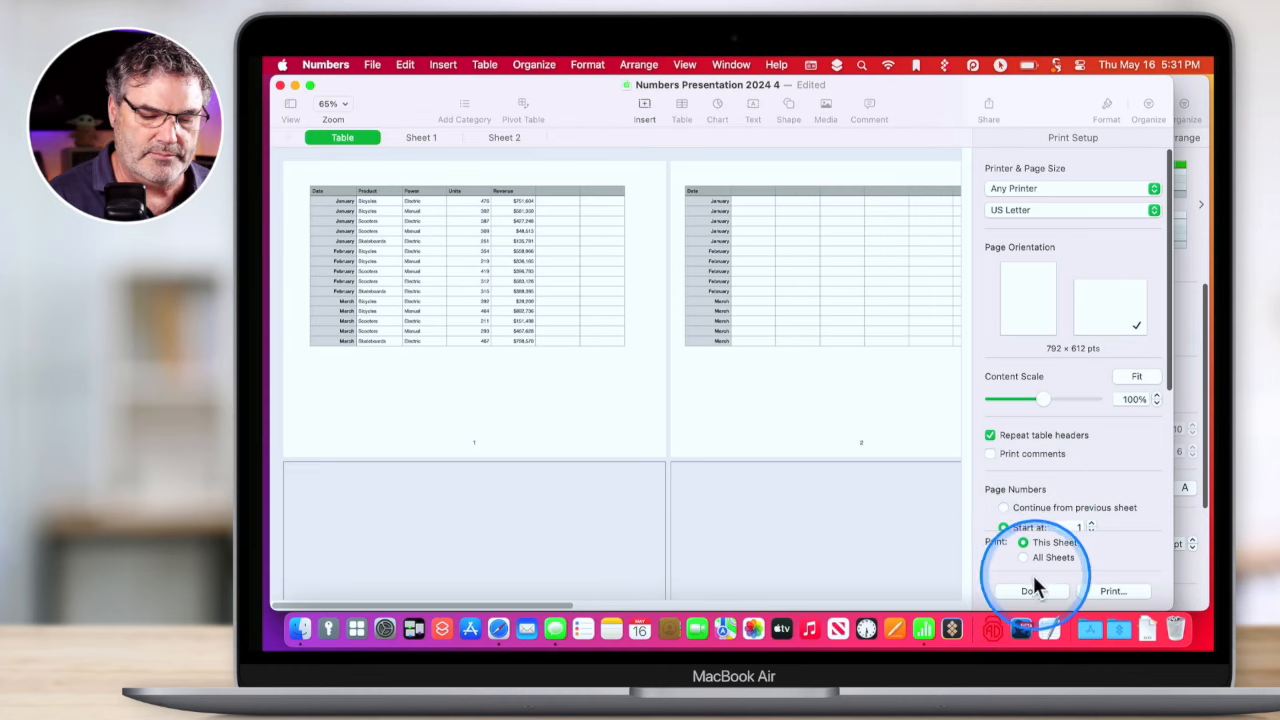
{"action": "left_click", "coordinate": [1031, 590]}
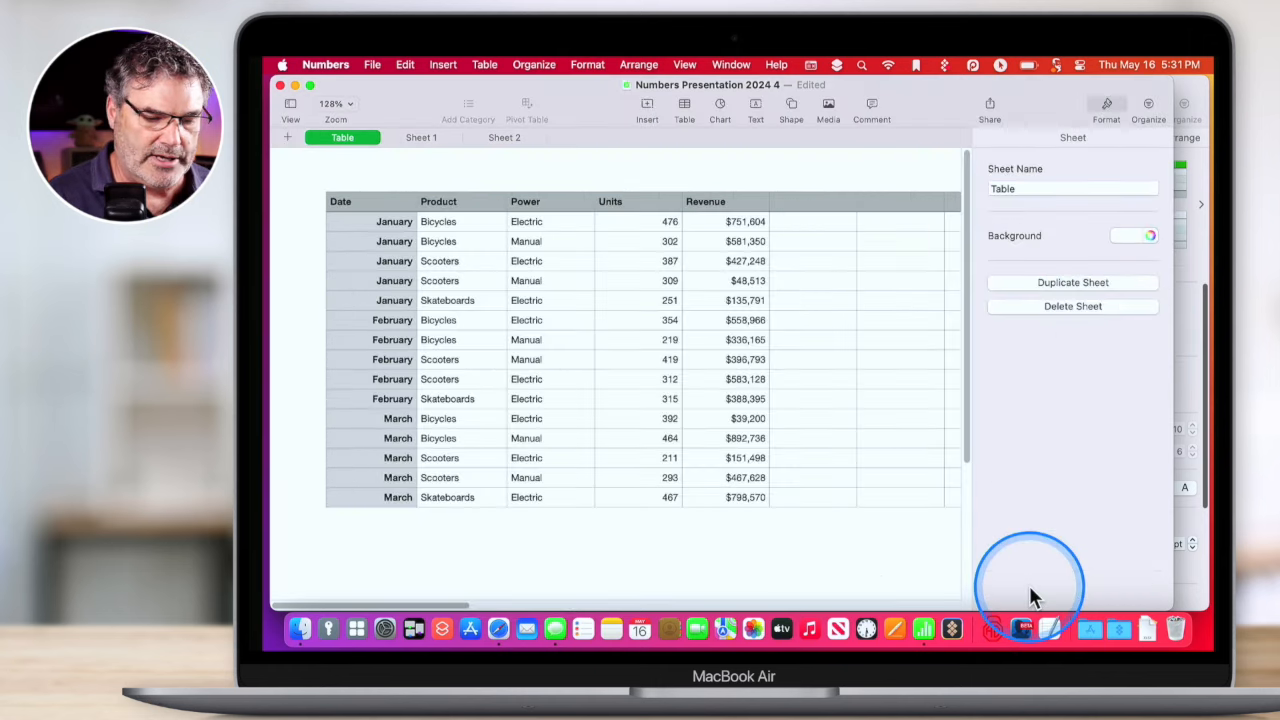
{"action": "left_click", "coordinate": [779, 303]}
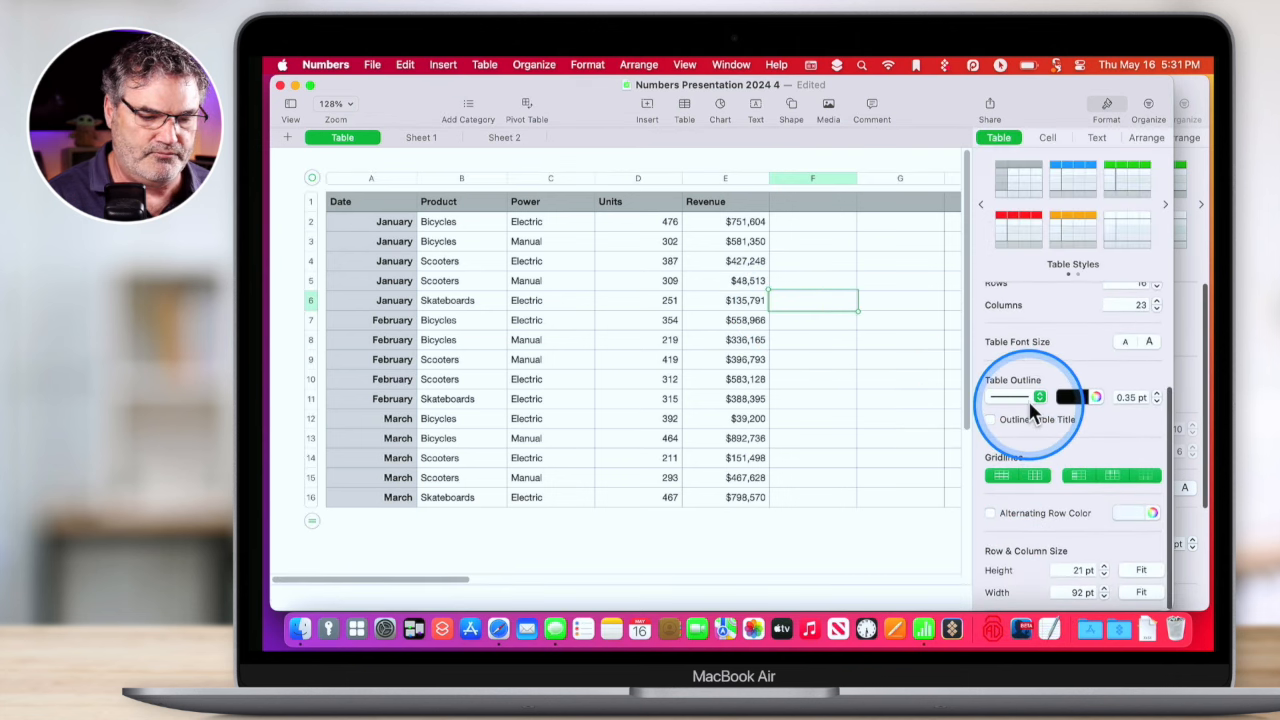
{"action": "left_click", "coordinate": [1003, 475]}
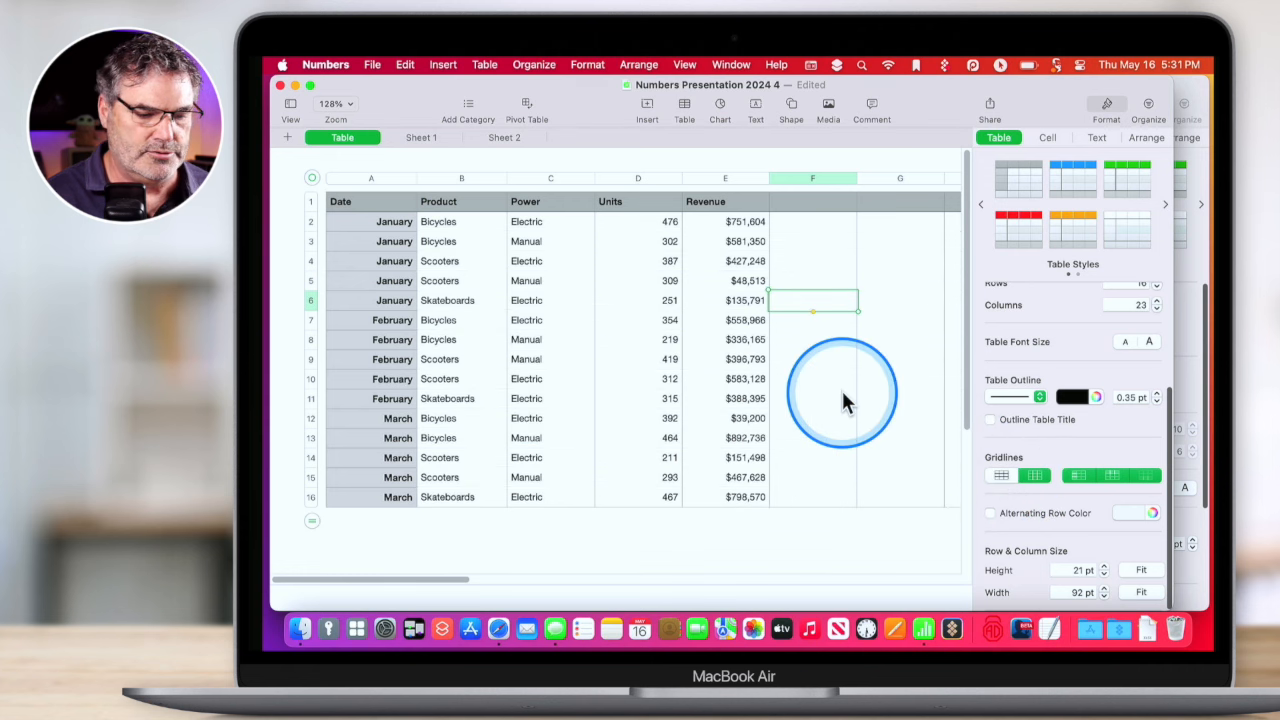
{"action": "key", "text": "super+p"}
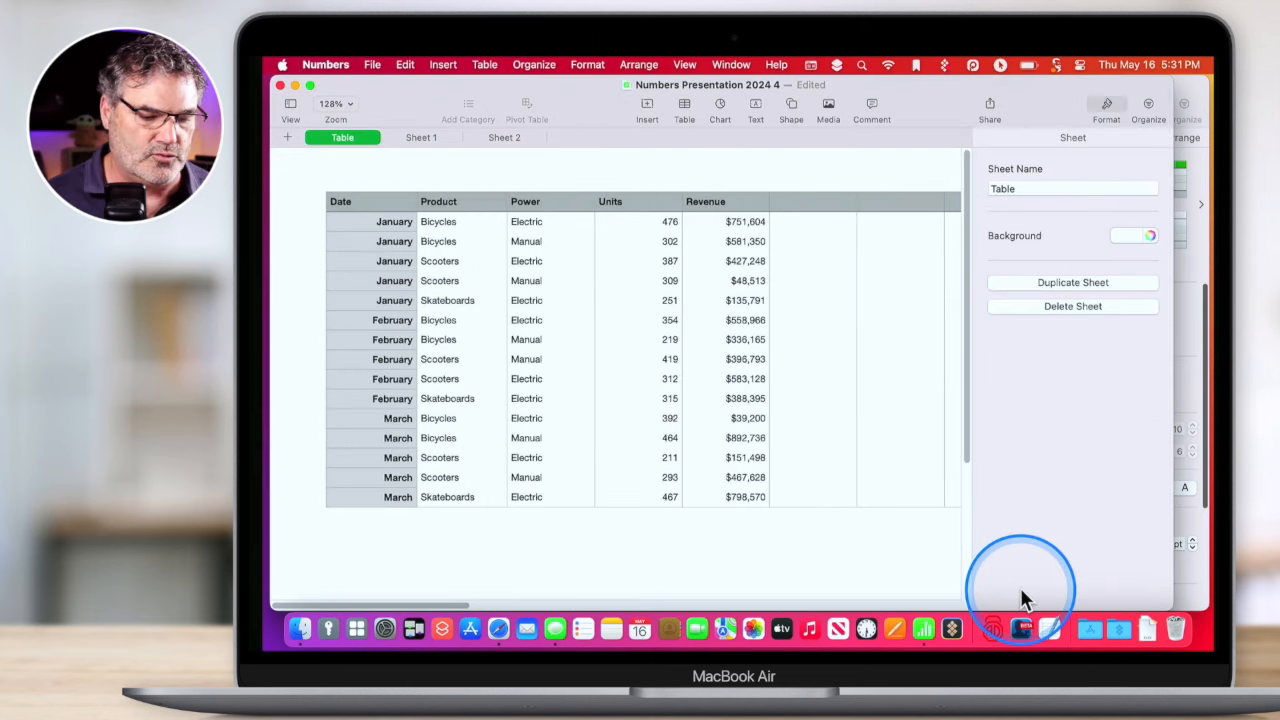
Turn on alternating row color for the Sales table, and enter the header Total in cell F1.
{"action": "left_click", "coordinate": [839, 359]}
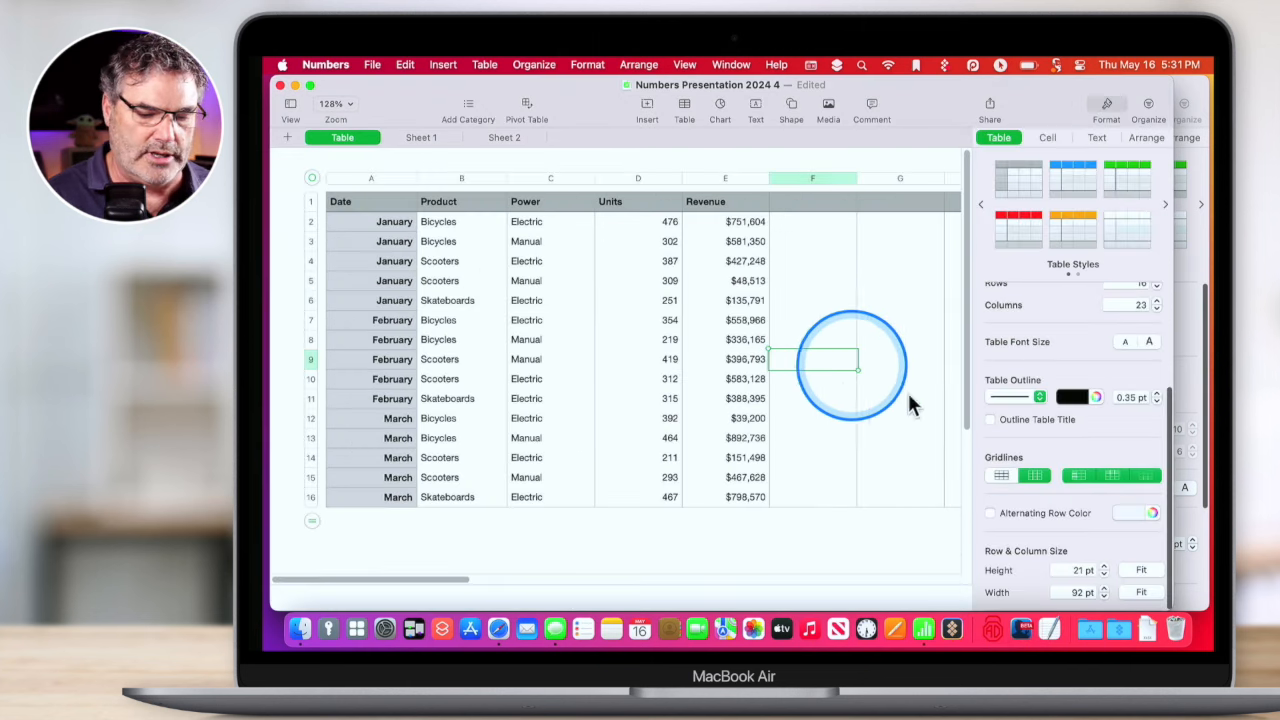
{"action": "left_click", "coordinate": [989, 513]}
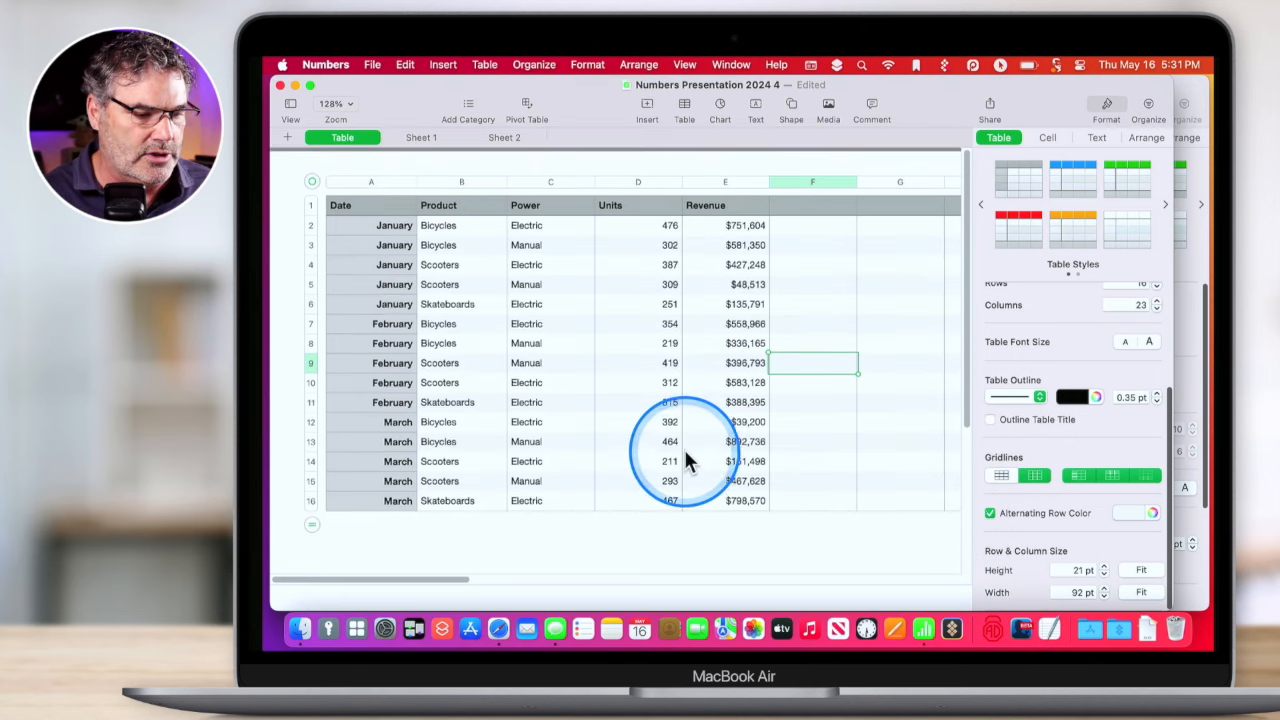
{"action": "left_click", "coordinate": [366, 202]}
{"action": "left_click", "coordinate": [440, 200]}
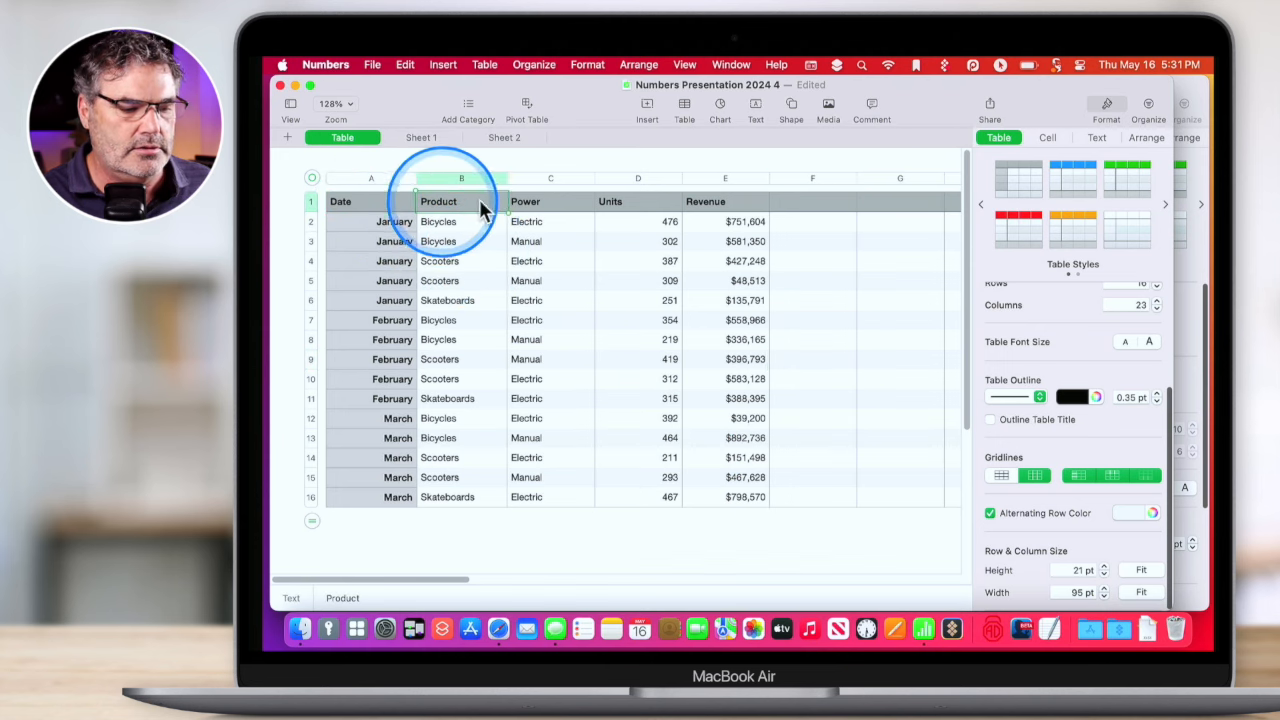
{"action": "left_click", "coordinate": [539, 201]}
{"action": "left_click", "coordinate": [614, 201]}
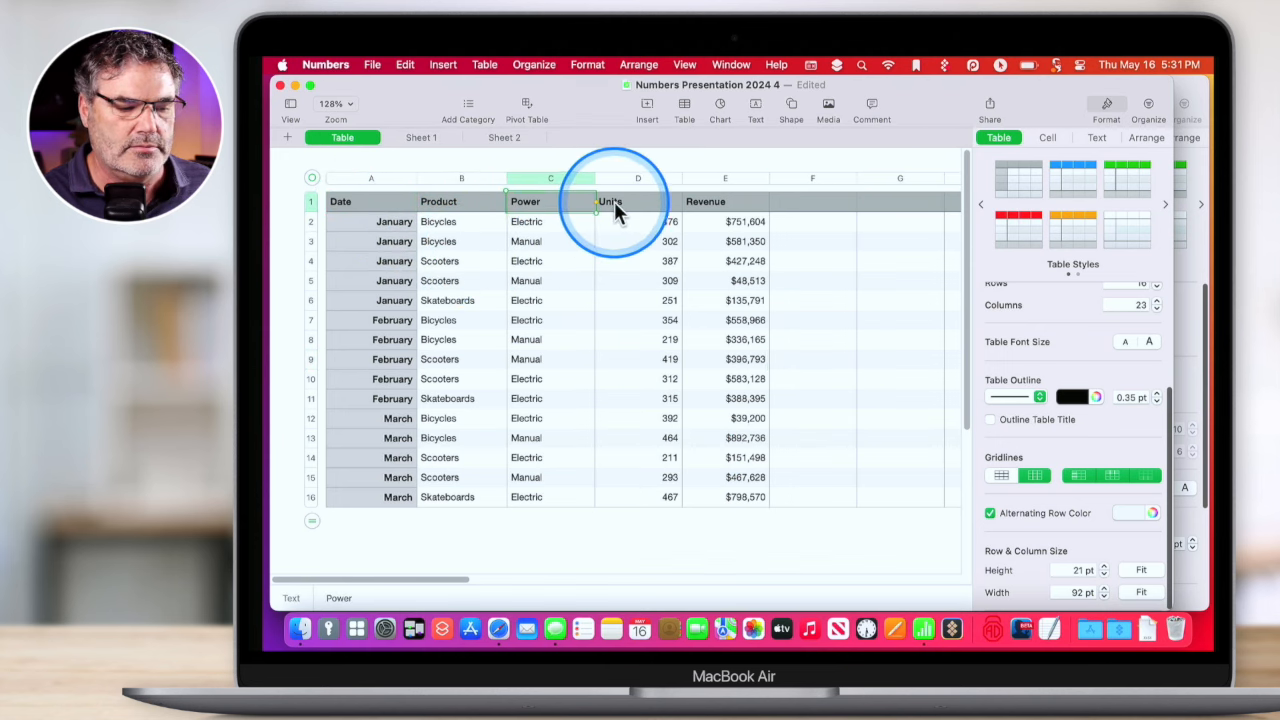
{"action": "left_click", "coordinate": [800, 203]}
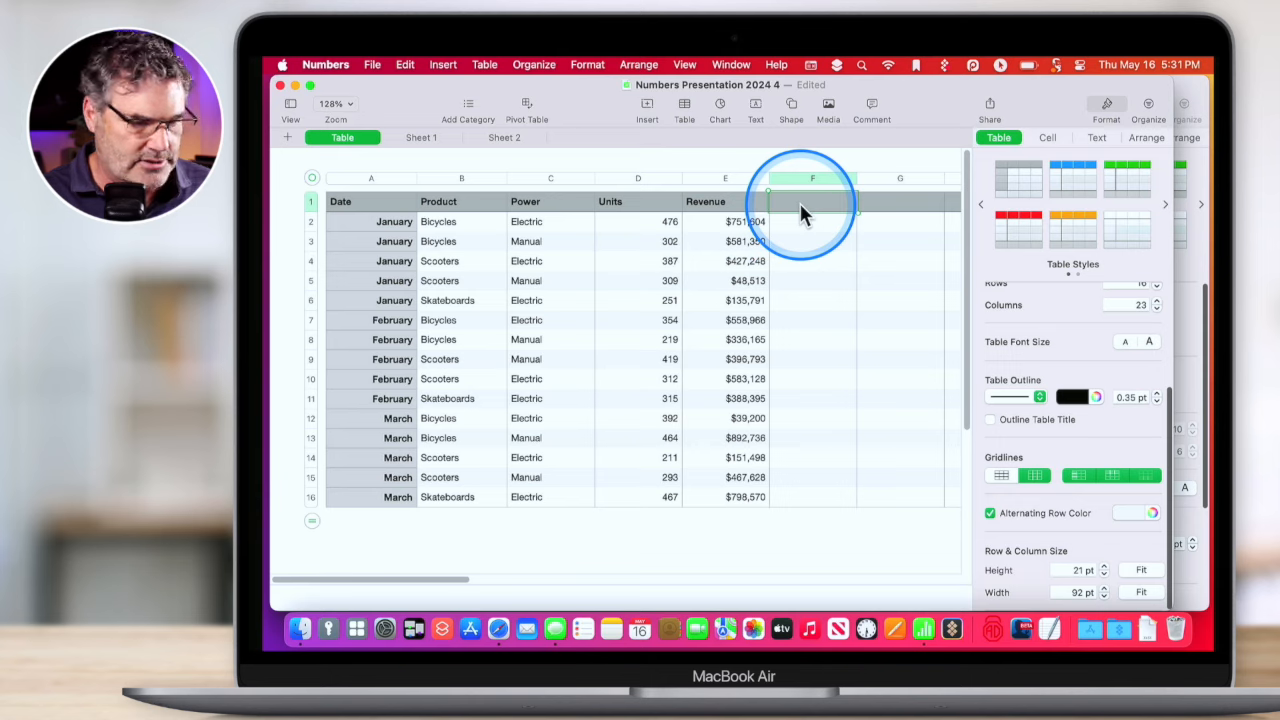
{"action": "type", "text": "Total"}
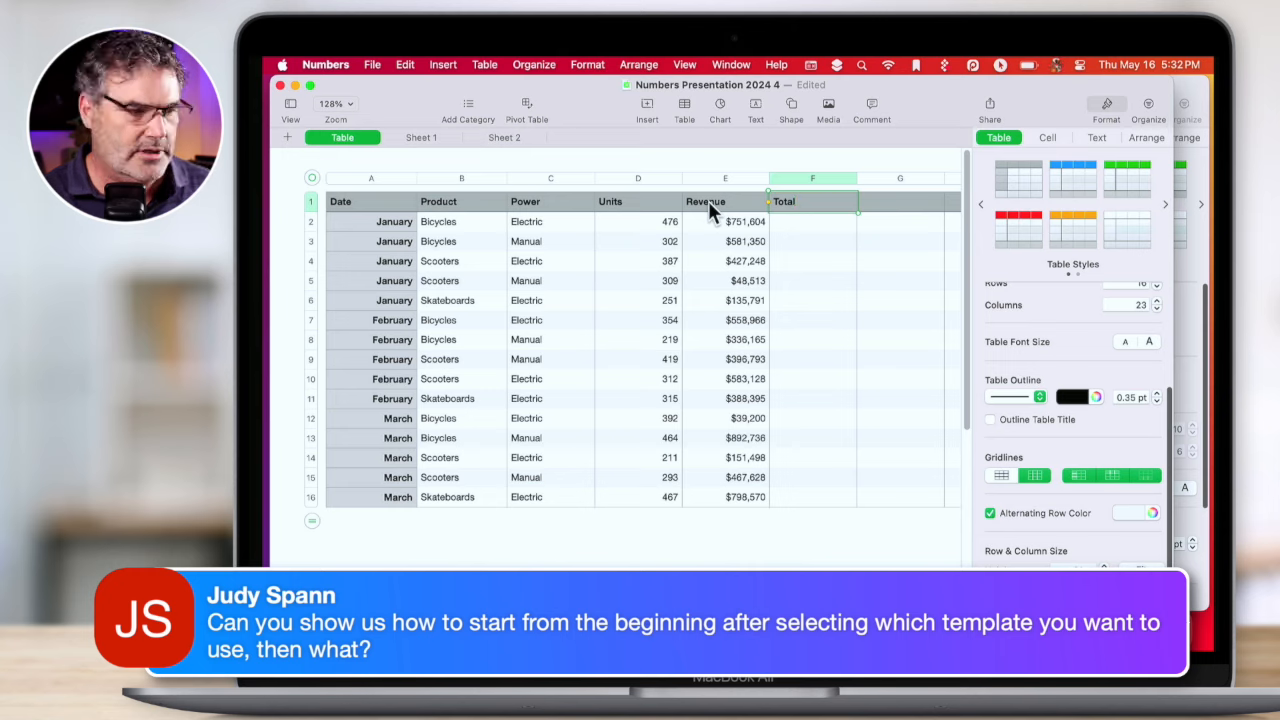
Copy the Sales data from the first January row to the last March row, columns Date through Revenue.
{"action": "scroll", "coordinate": [410, 225], "scroll_direction": "right", "scroll_amount": 1}
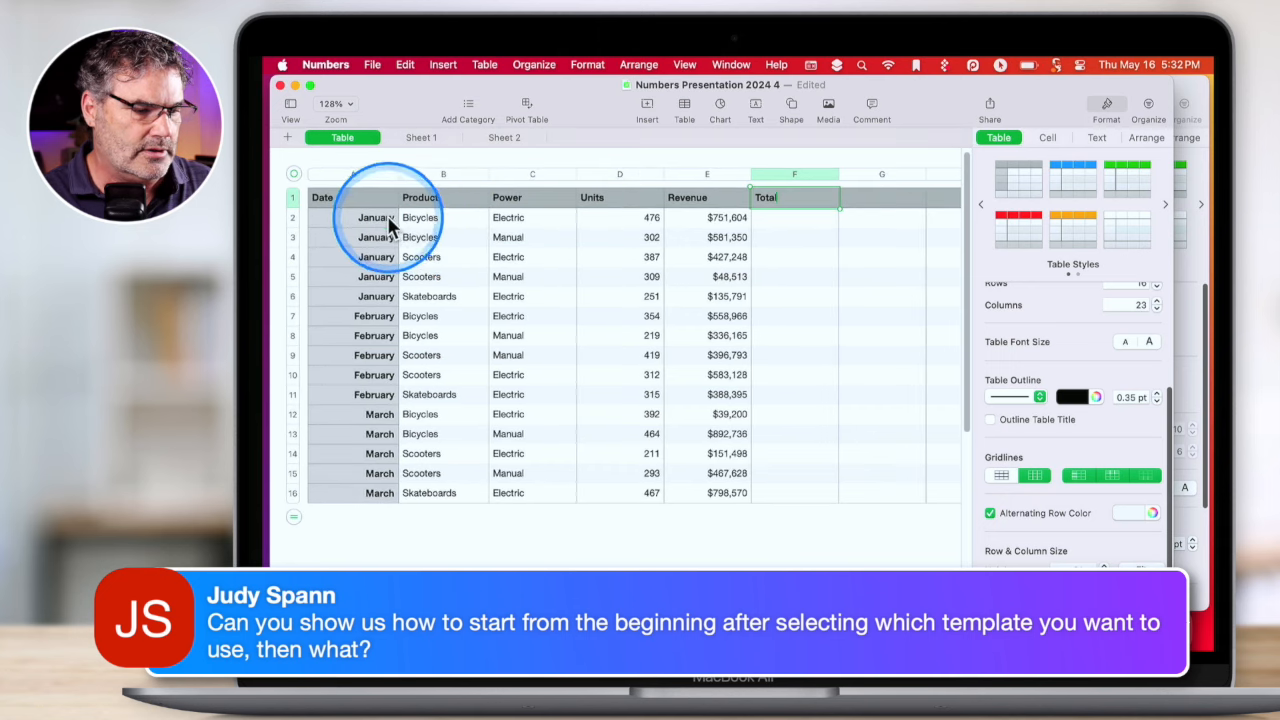
{"action": "left_click_drag", "start_coordinate": [387, 215], "coordinate": [716, 491]}
{"action": "key", "text": "super+c"}
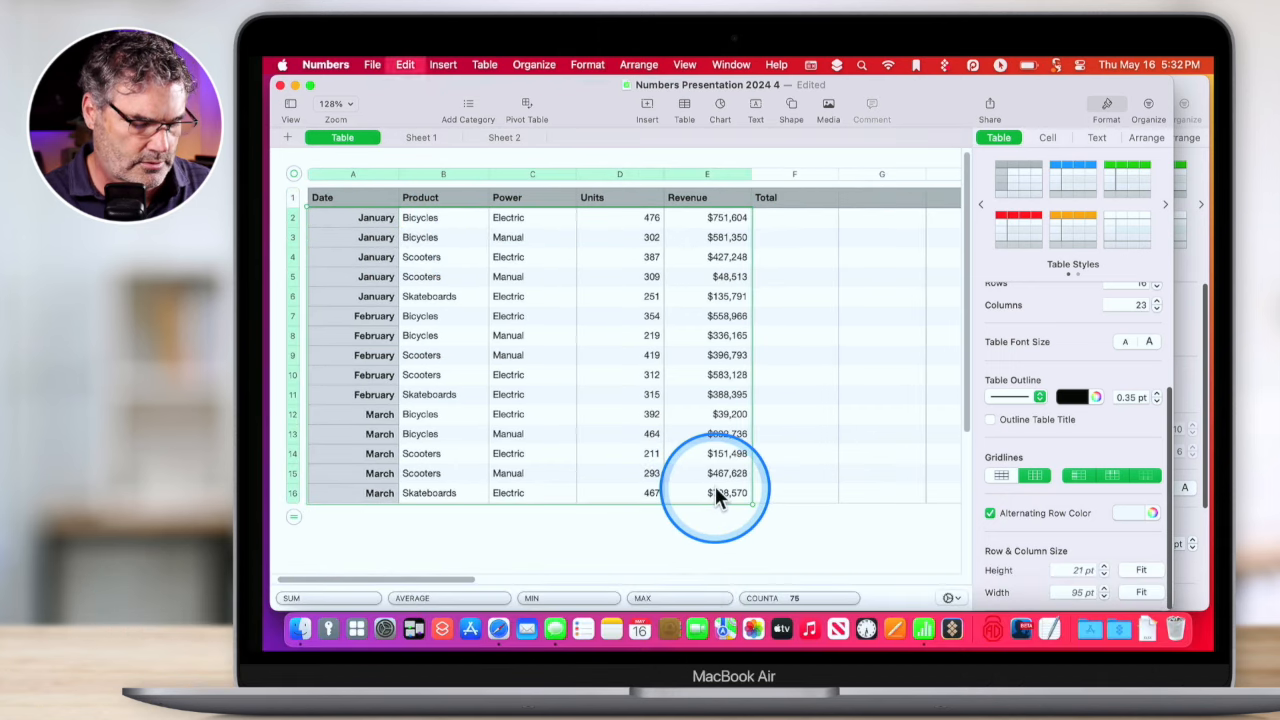
Create a new spreadsheet from the Blank template.
{"action": "key", "text": "super+n"}
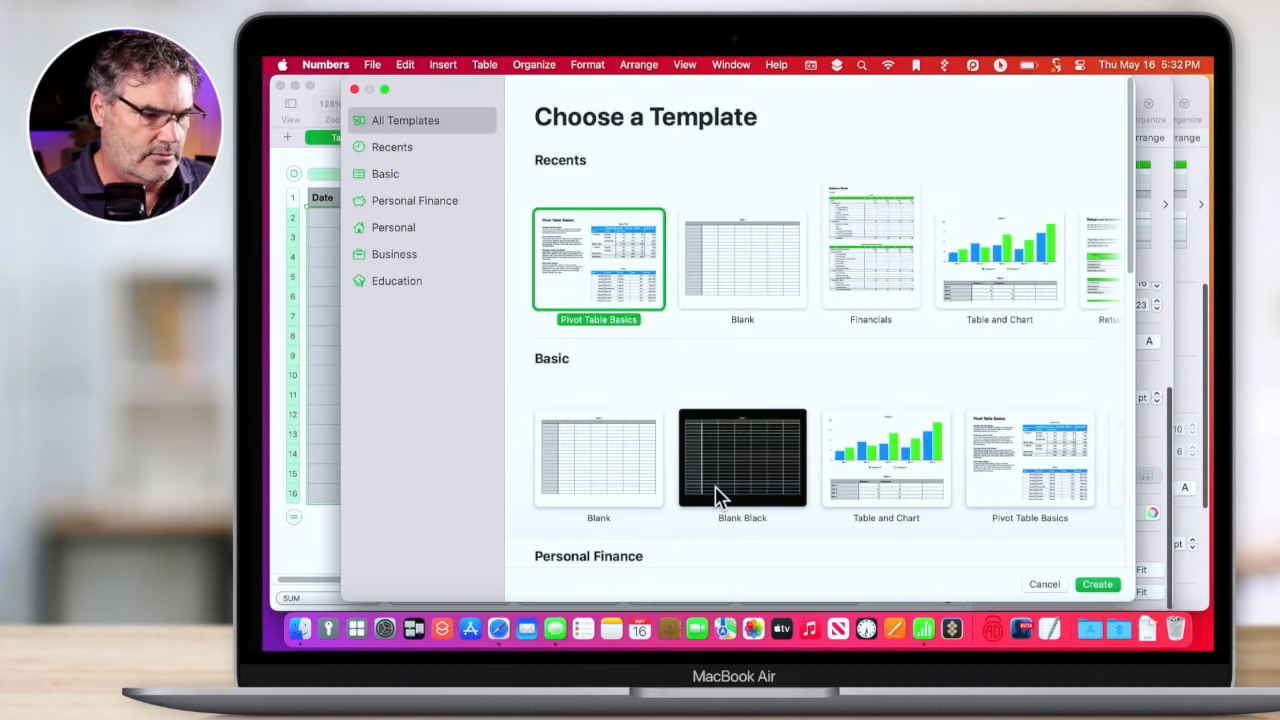
{"action": "left_click", "coordinate": [718, 259]}
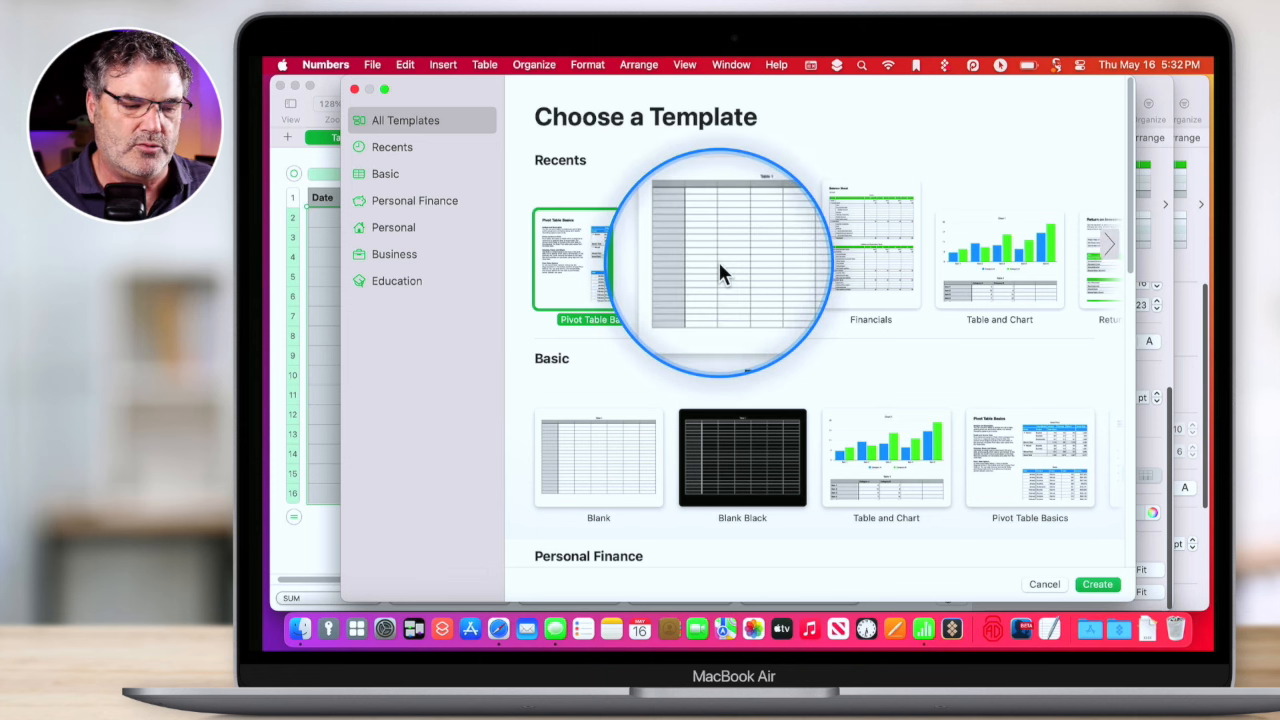
{"action": "left_click", "coordinate": [718, 259]}
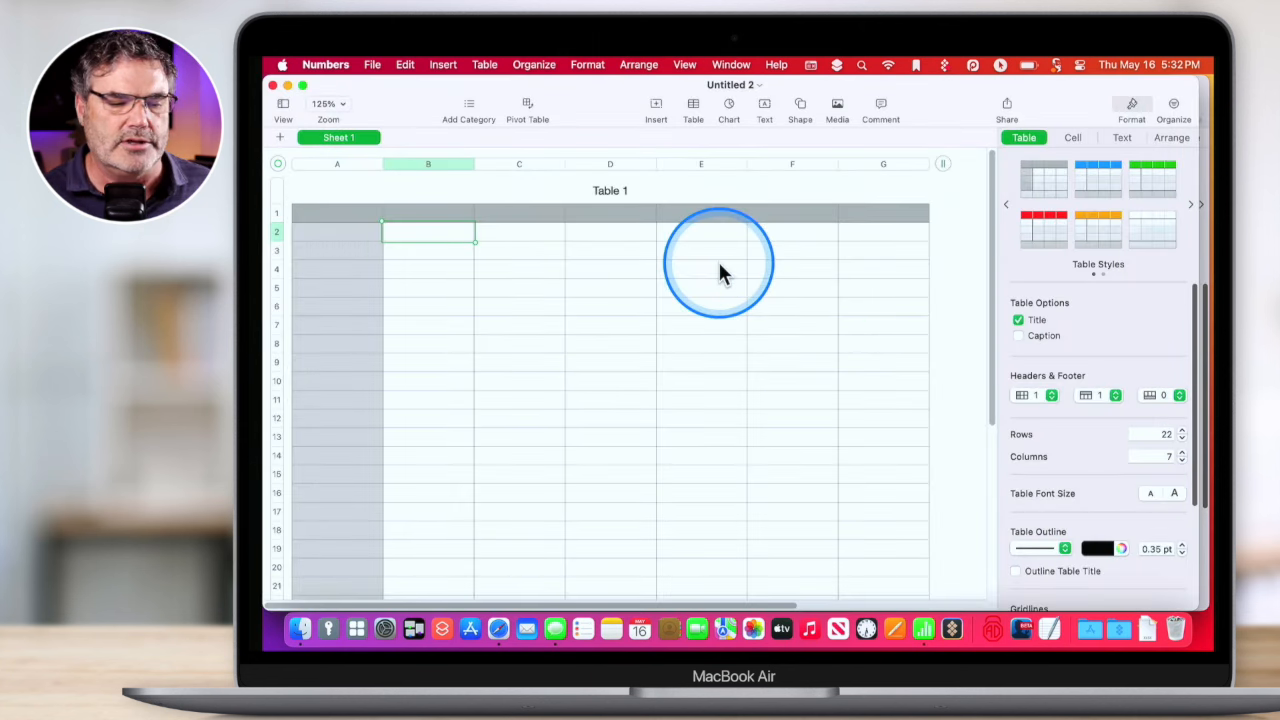
{"action": "left_click", "coordinate": [423, 206]}
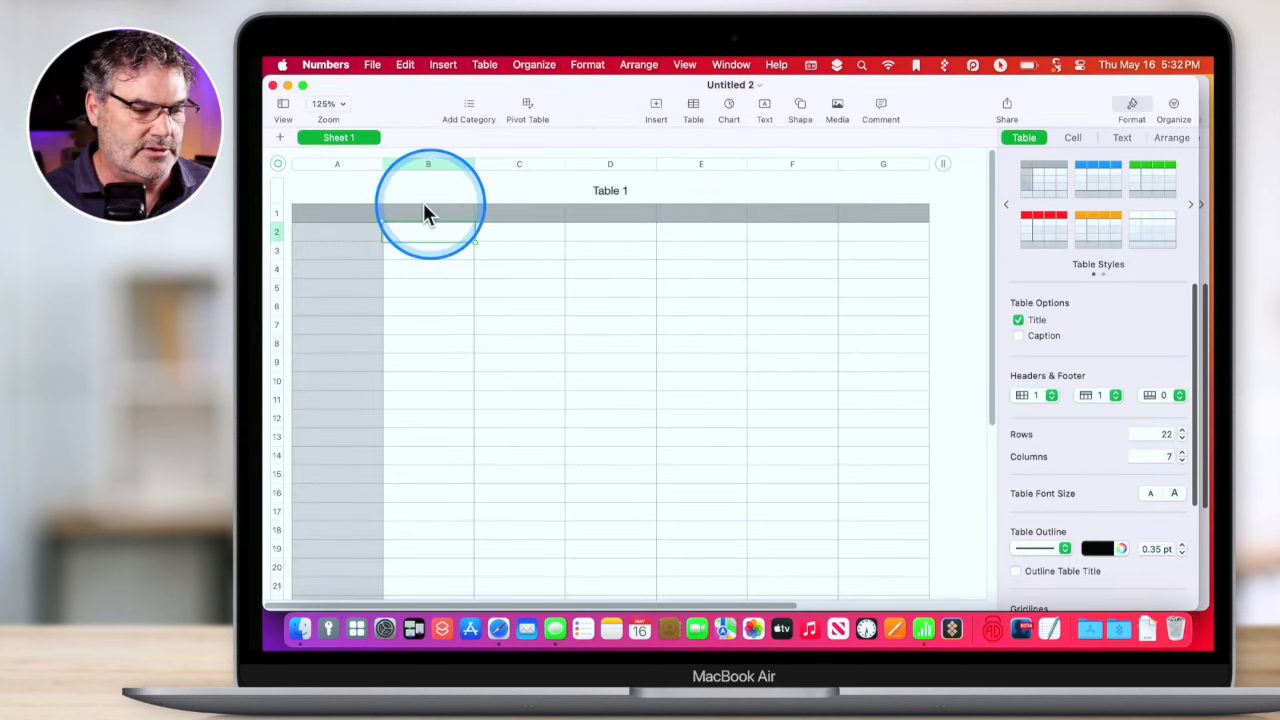
{"action": "left_click", "coordinate": [415, 210]}
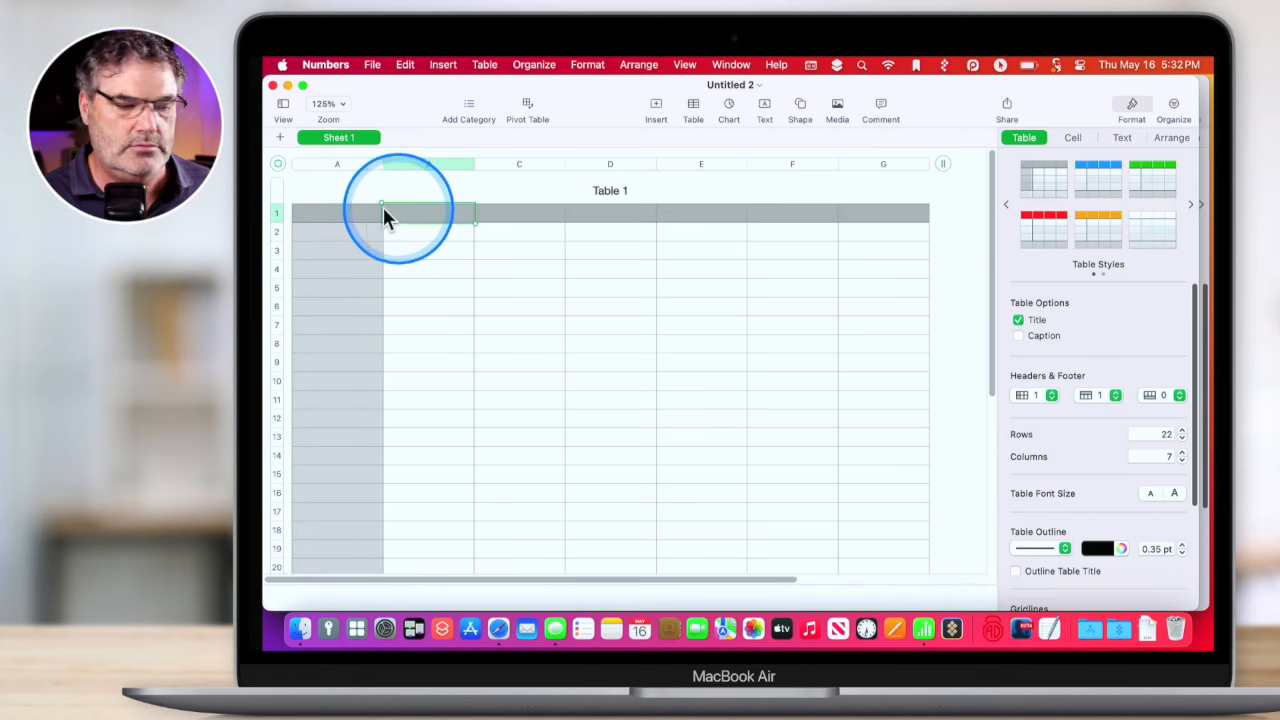
{"action": "left_click", "coordinate": [338, 164]}
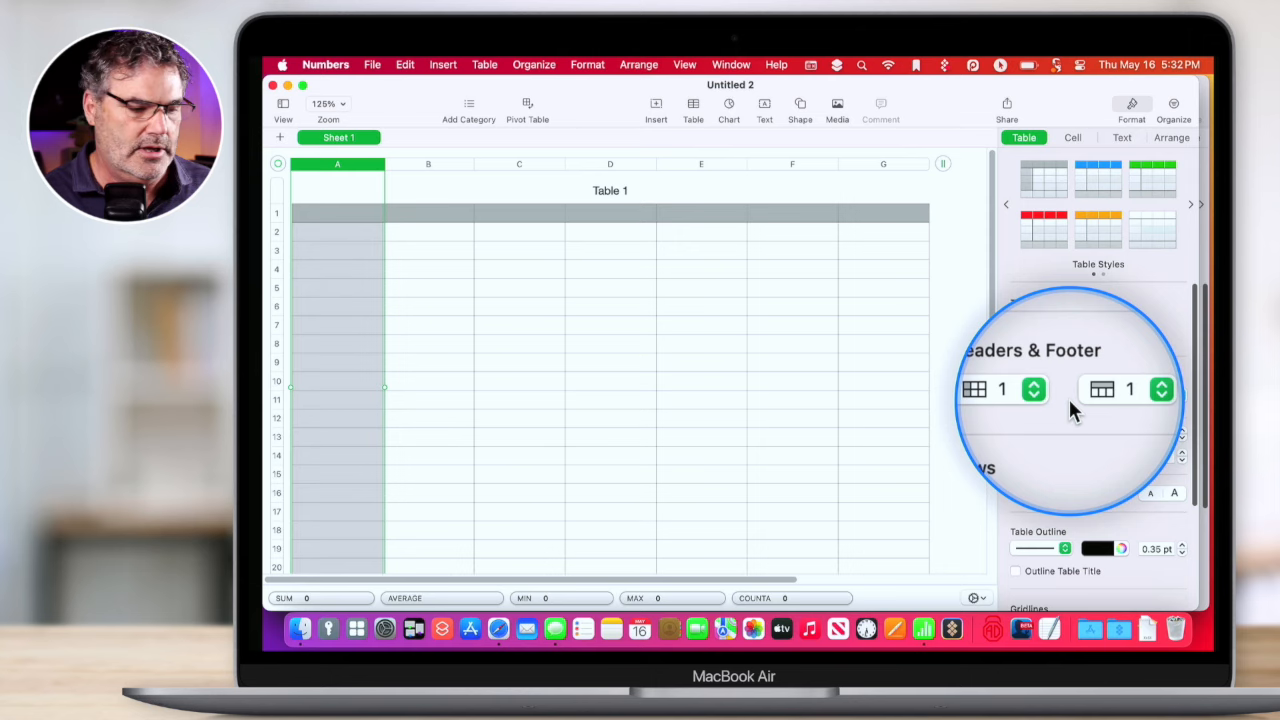
Enter the headers Date, Product, Qty, Price and Total in cells A1 through E1 of the blank table.
{"action": "left_click", "coordinate": [349, 213]}
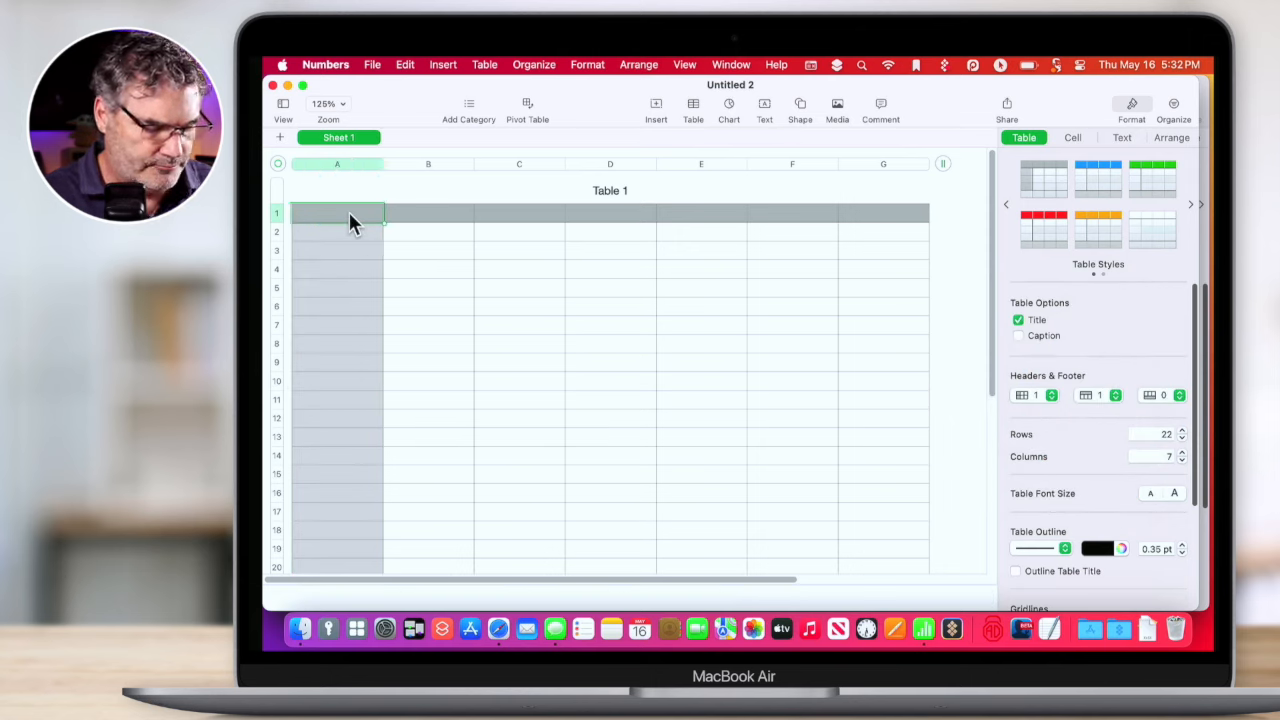
{"action": "type", "text": "Date"}
{"action": "key", "text": "Tab"}
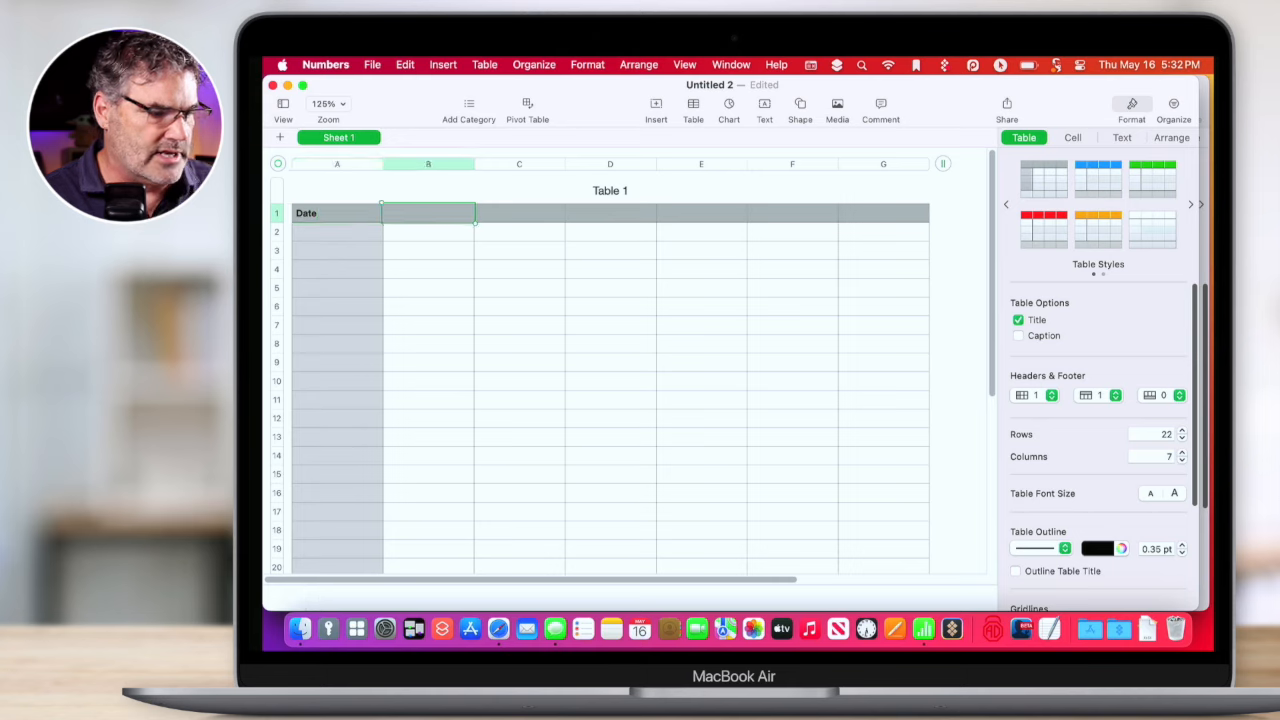
{"action": "type", "text": "Product"}
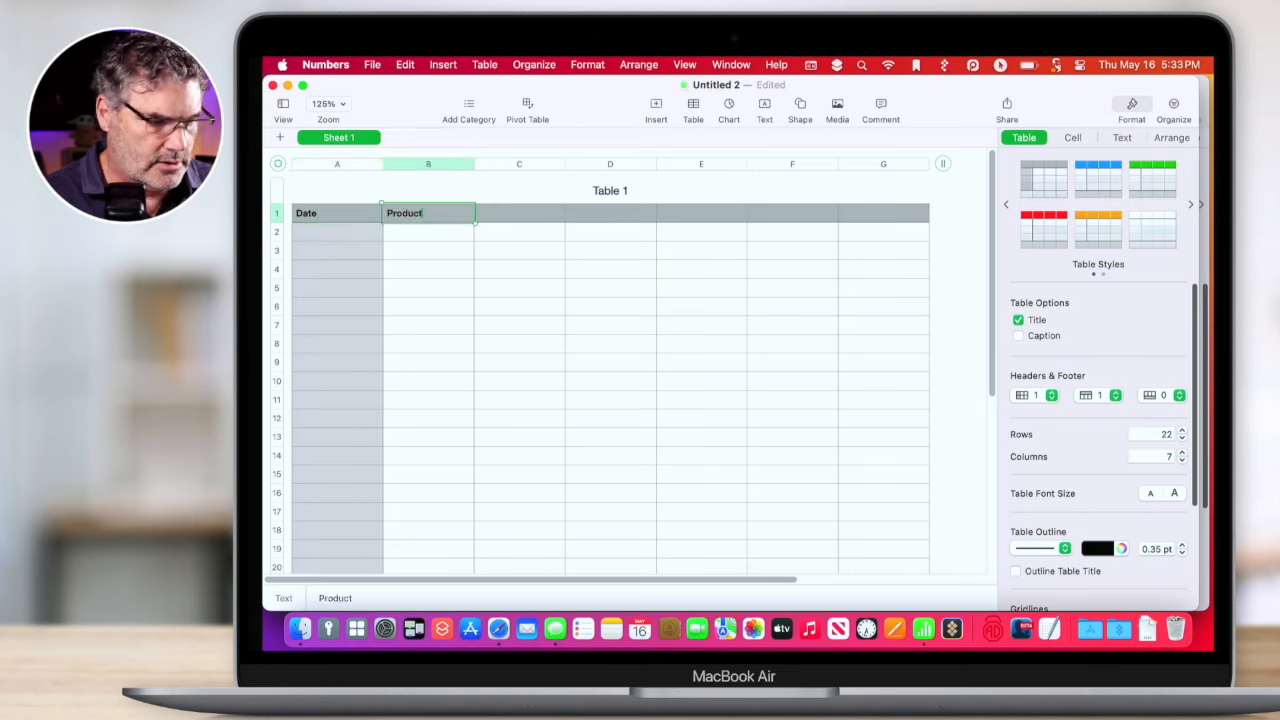
{"action": "key", "text": "Tab"}
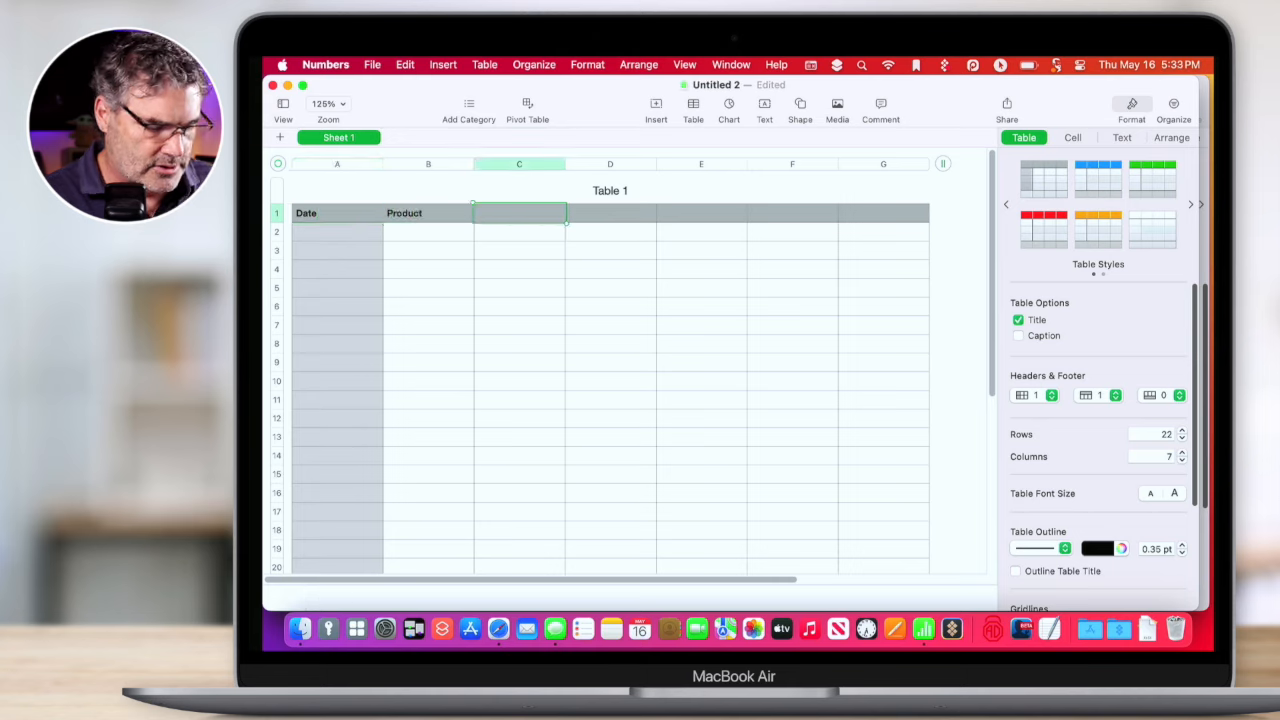
{"action": "type", "text": "Qty"}
{"action": "key", "text": "Tab"}
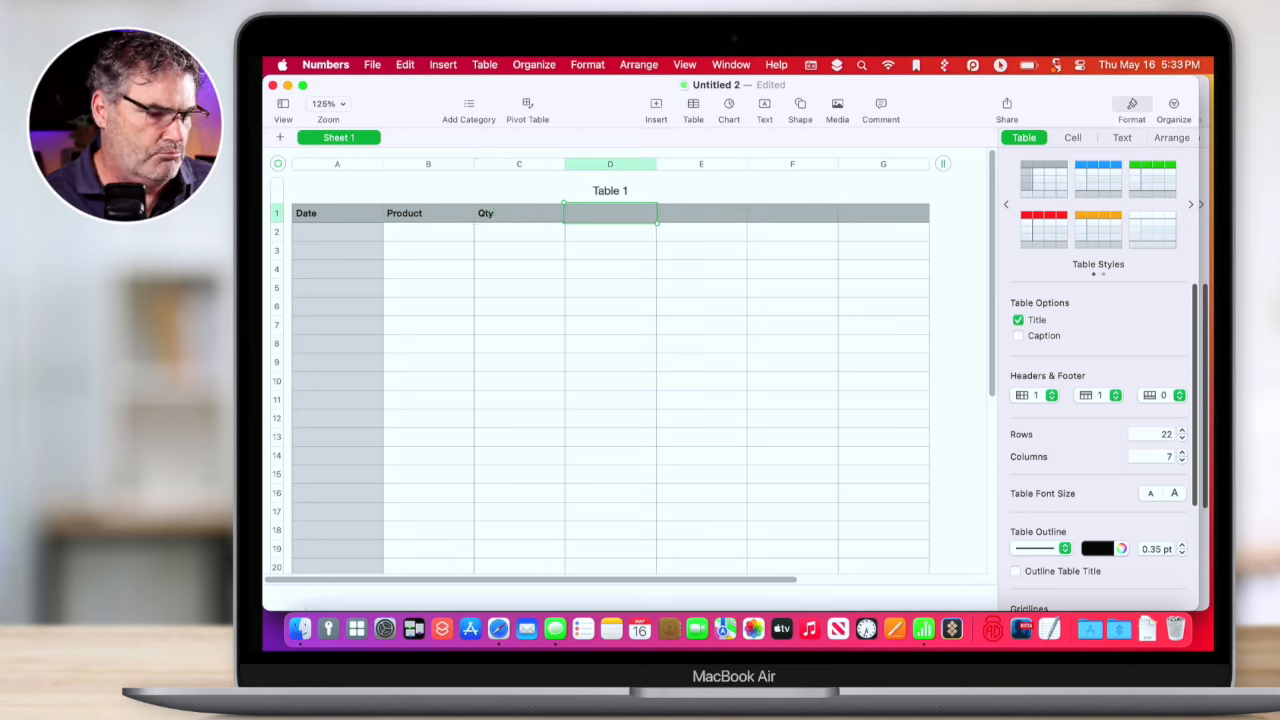
{"action": "type", "text": "Price"}
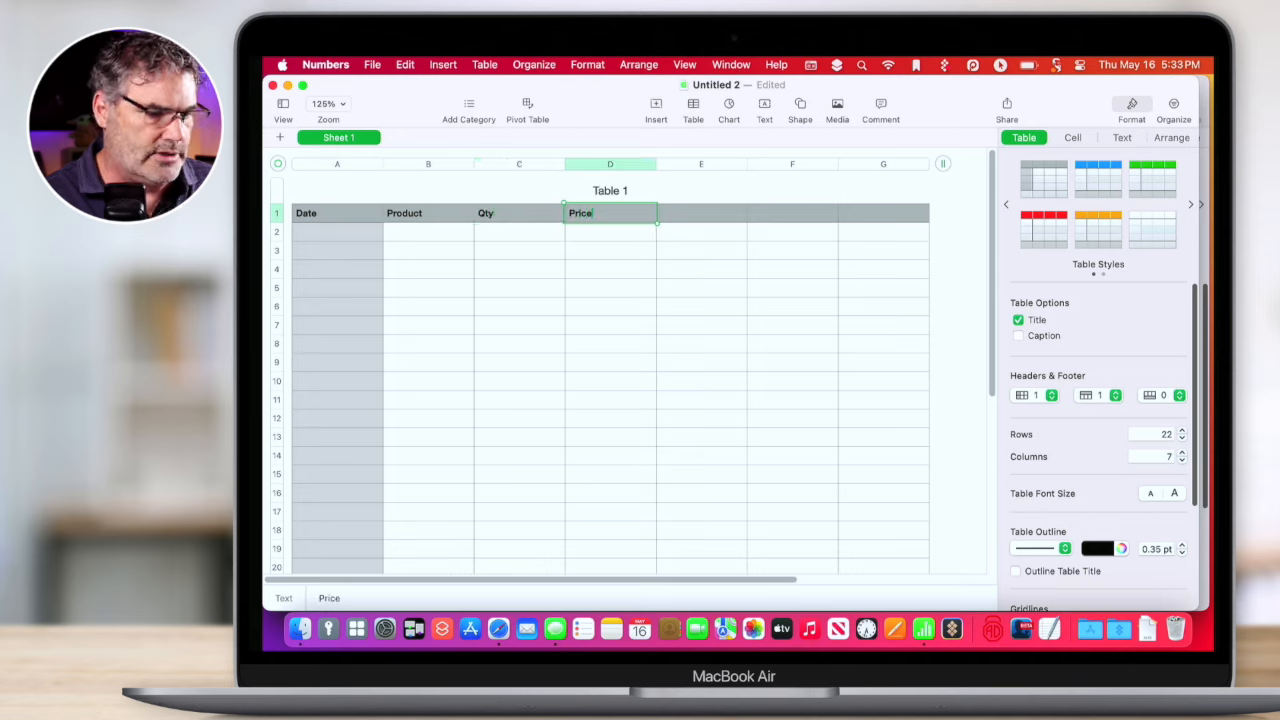
{"action": "key", "text": "Tab"}
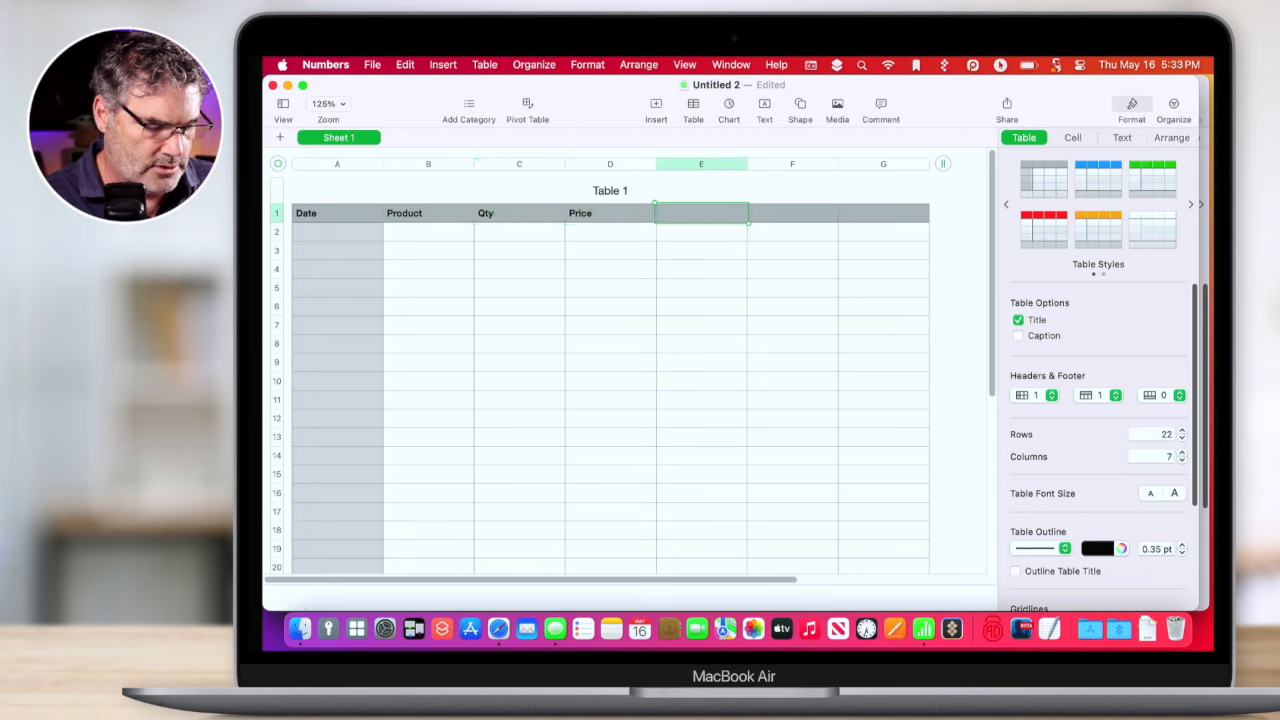
{"action": "type", "text": "Total"}
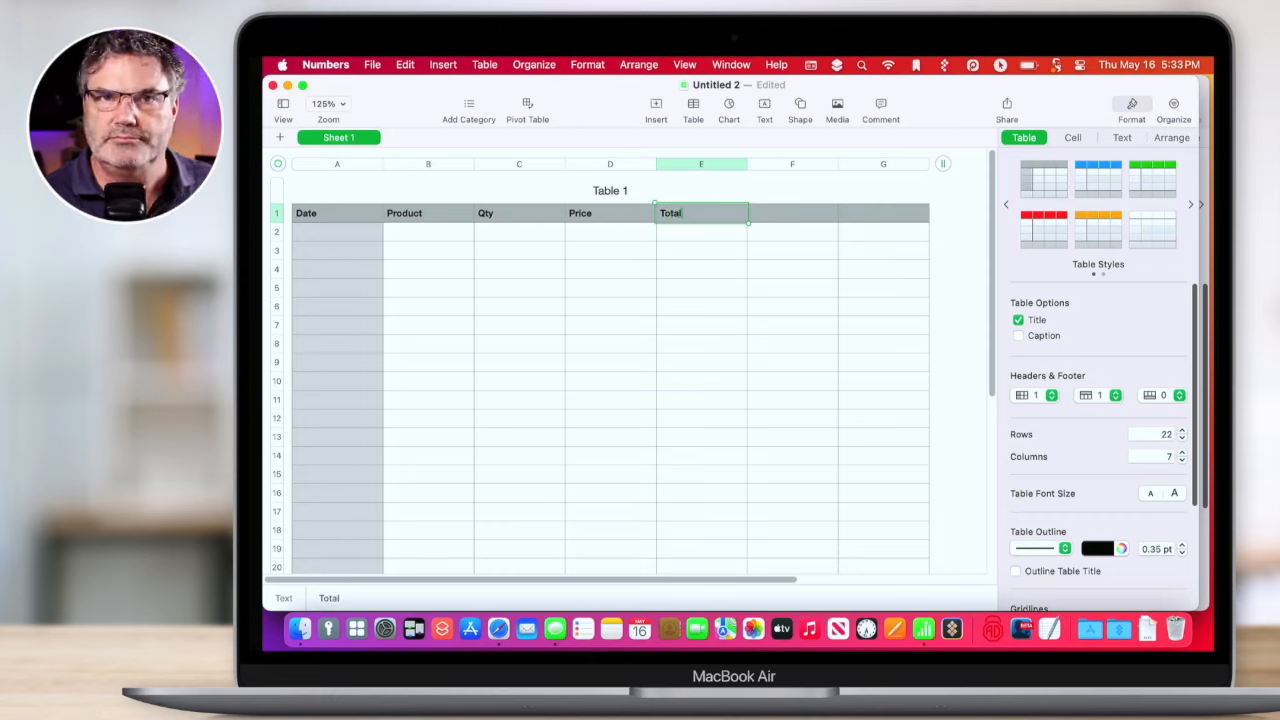
{"action": "left_click", "coordinate": [340, 234]}
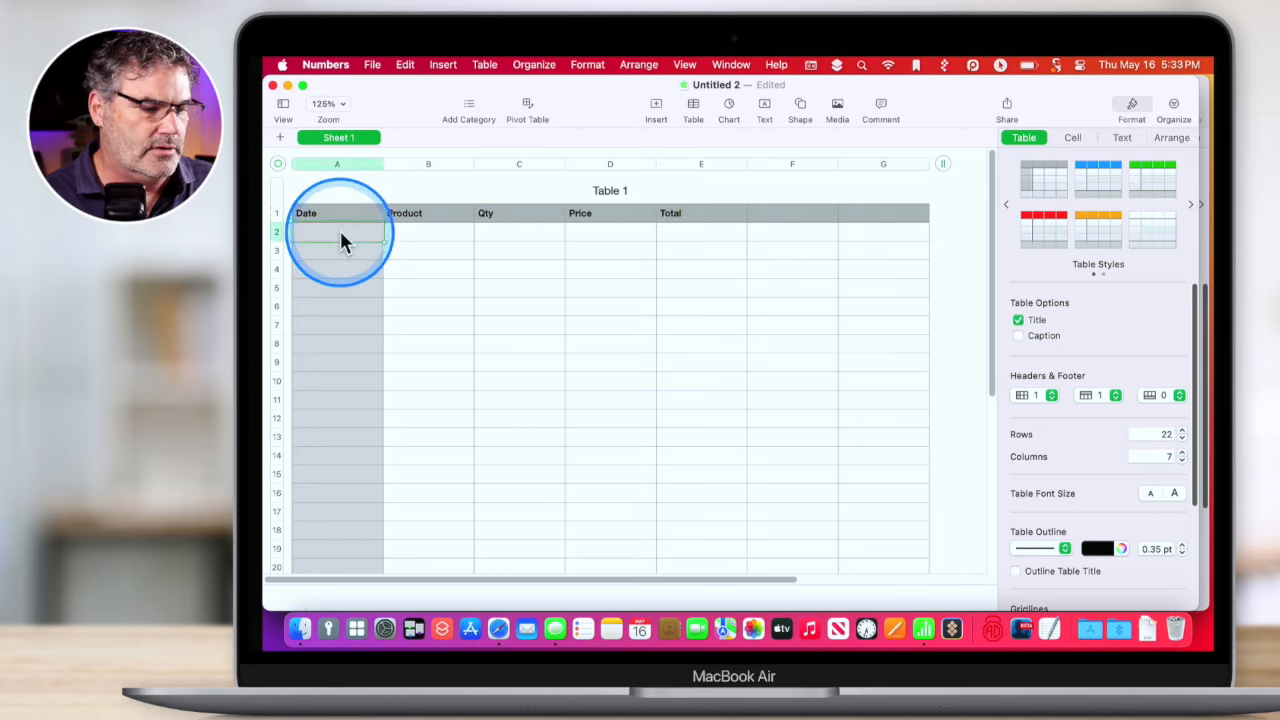
{"action": "left_click", "coordinate": [400, 246]}
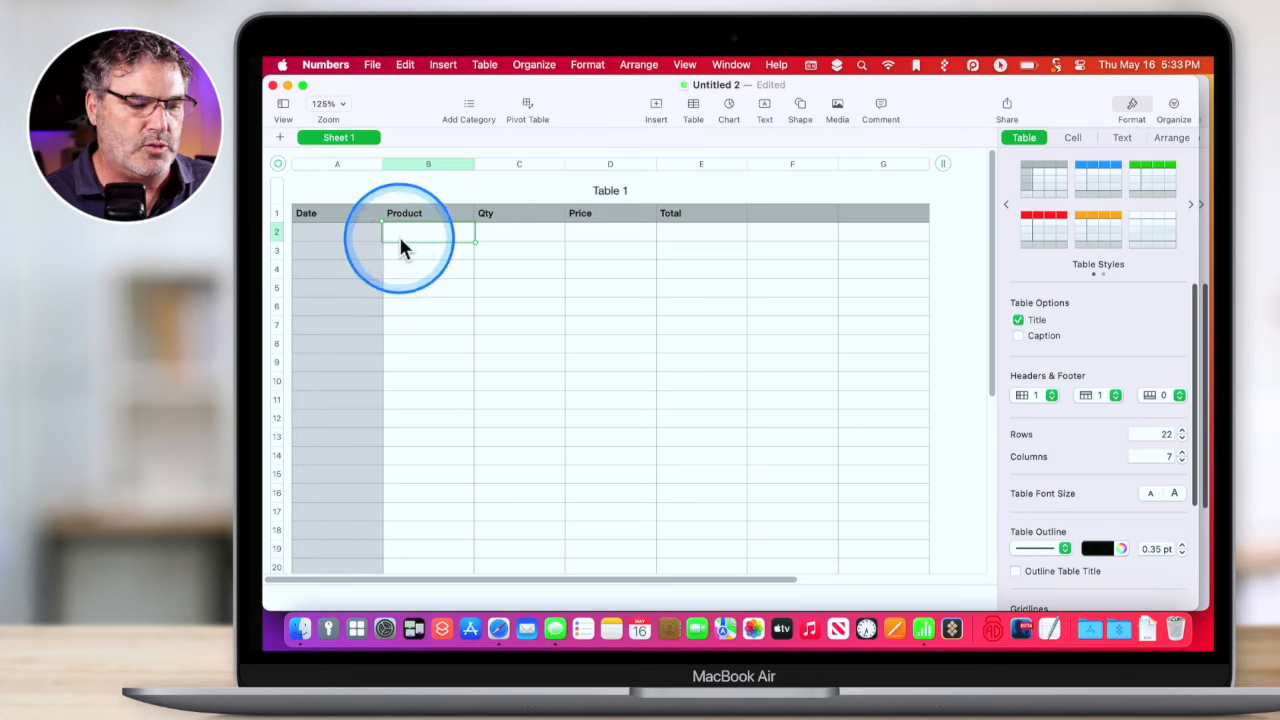
{"action": "left_click", "coordinate": [491, 238]}
{"action": "left_click", "coordinate": [588, 242]}
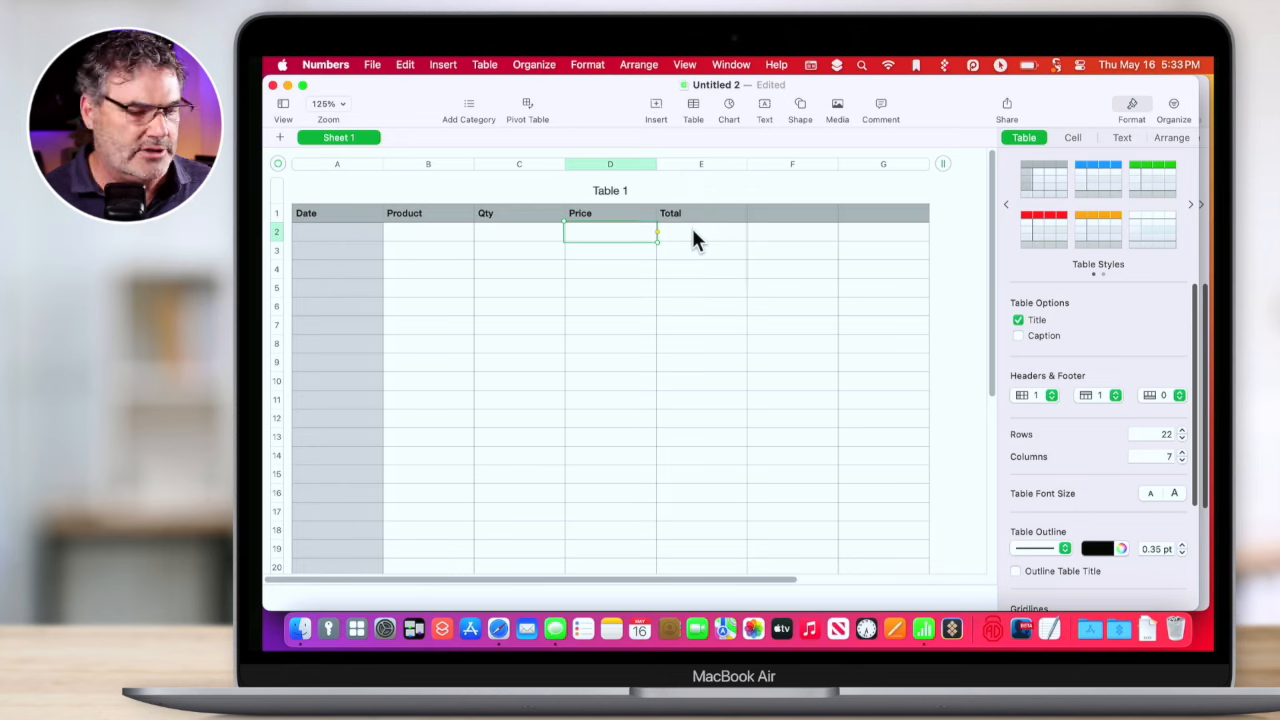
Fill the table's header row 1 with the bright light green color.
{"action": "left_click", "coordinate": [277, 214]}
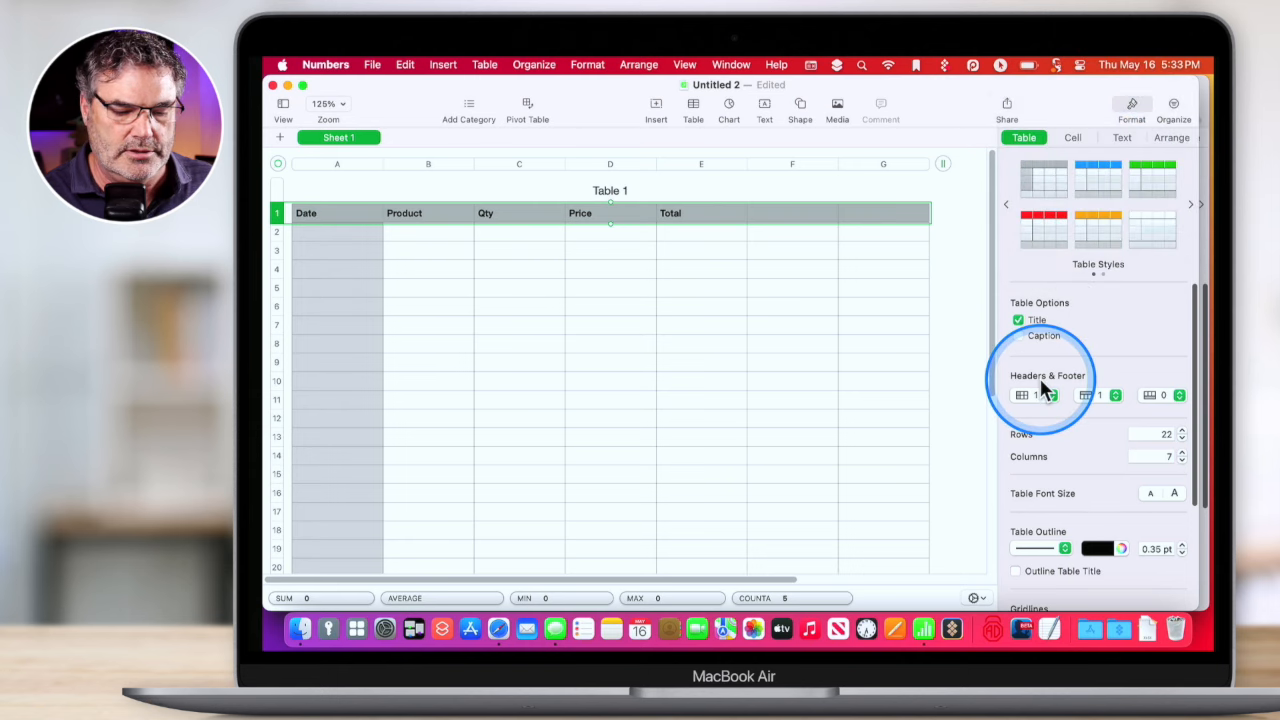
{"action": "left_click", "coordinate": [1072, 137]}
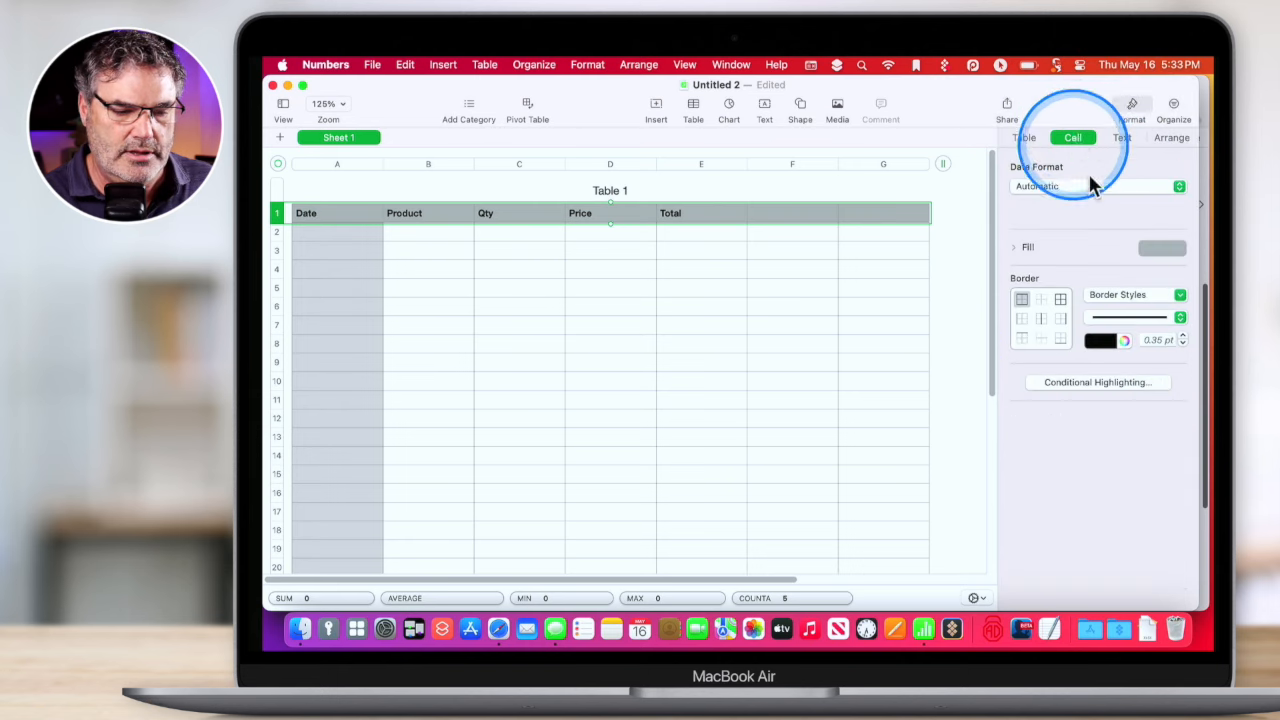
{"action": "left_click", "coordinate": [1180, 247]}
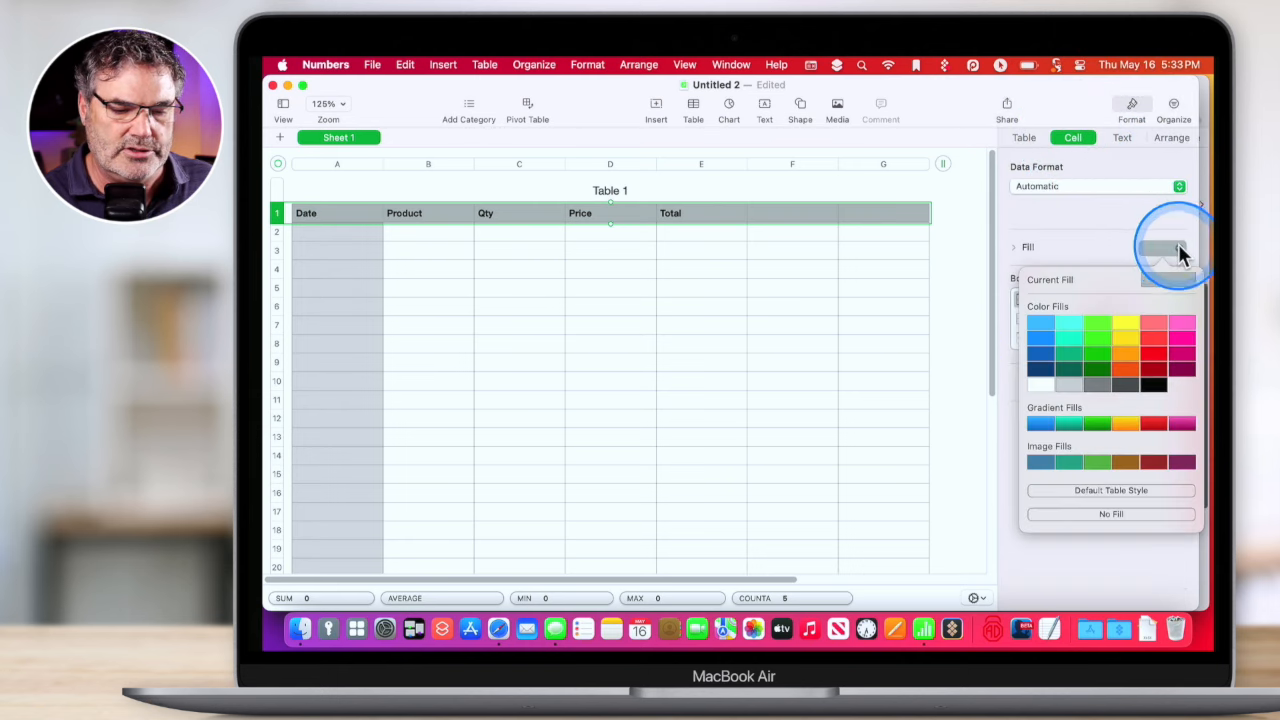
{"action": "left_click", "coordinate": [1092, 320]}
Fill the whole header column A with the darker green color.
{"action": "left_click", "coordinate": [348, 161]}
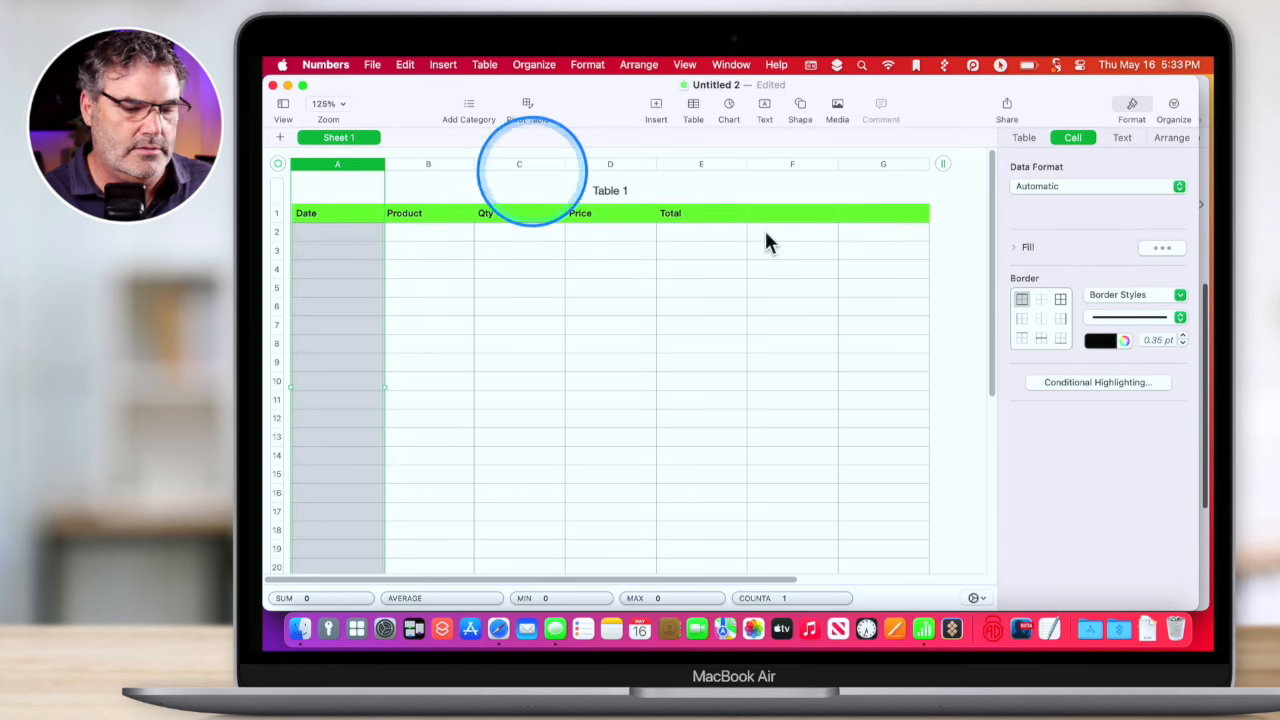
{"action": "left_click", "coordinate": [1180, 249]}
{"action": "left_click", "coordinate": [1097, 355]}
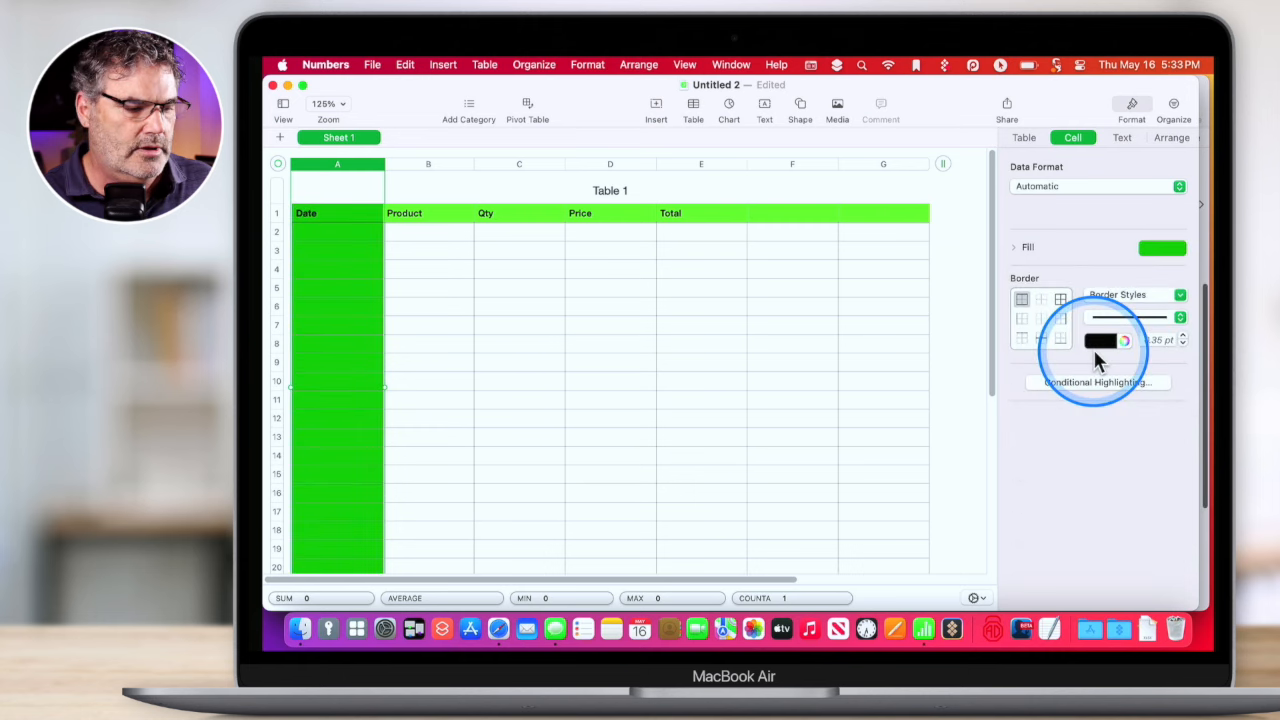
Save the table's green header formatting as a new custom table style.
{"action": "left_click", "coordinate": [1024, 137]}
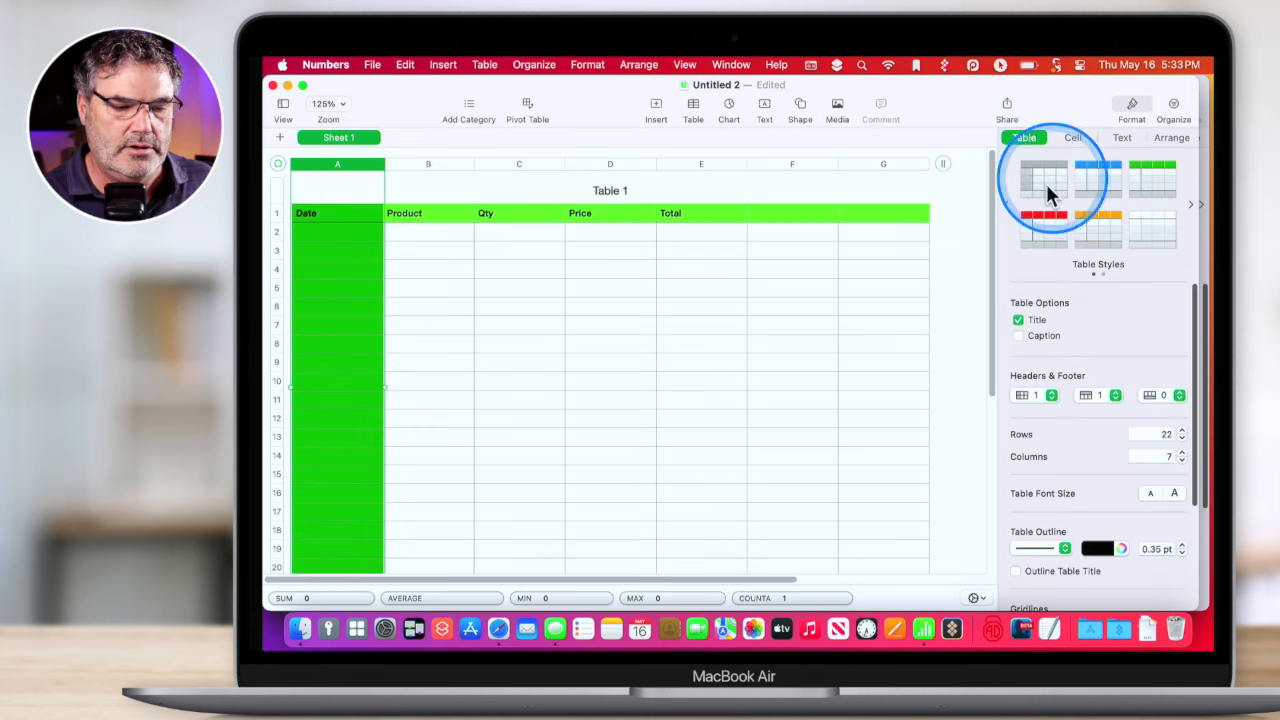
{"action": "left_click", "coordinate": [1005, 205]}
{"action": "left_click", "coordinate": [1040, 177]}
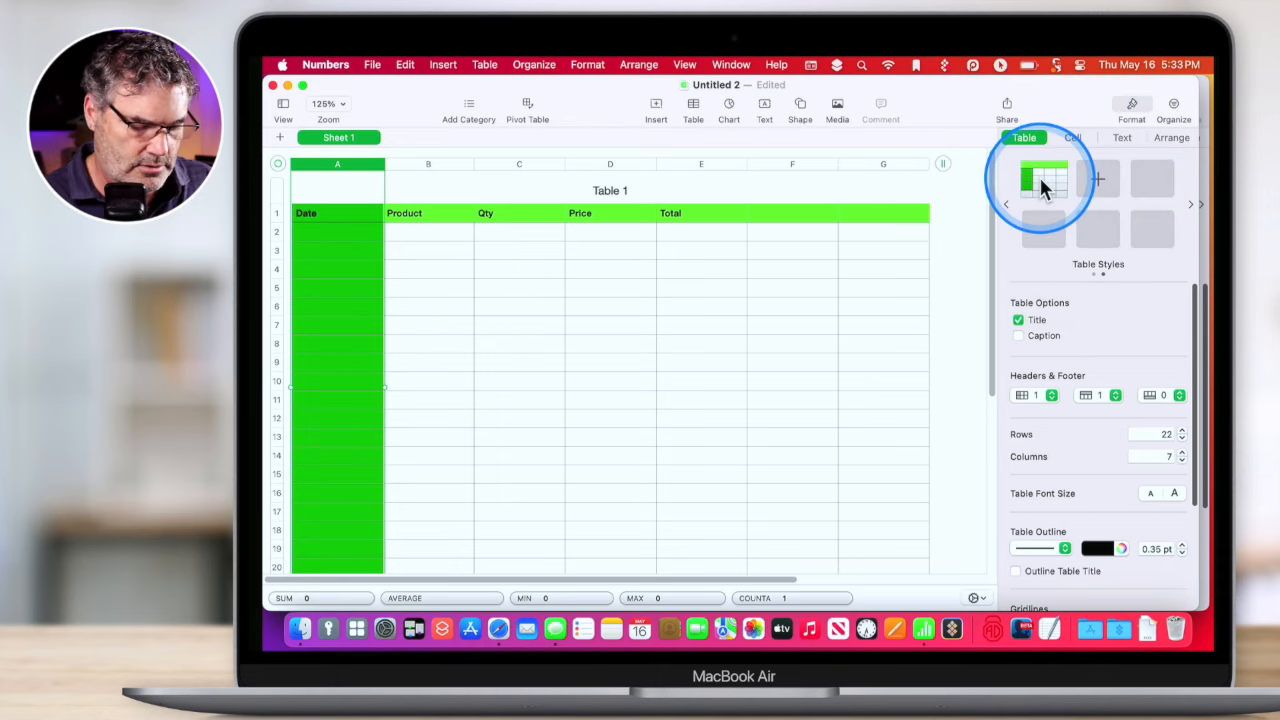
Add a second sheet to the spreadsheet and apply the custom green table style to its table.
{"action": "key", "text": "super+n"}
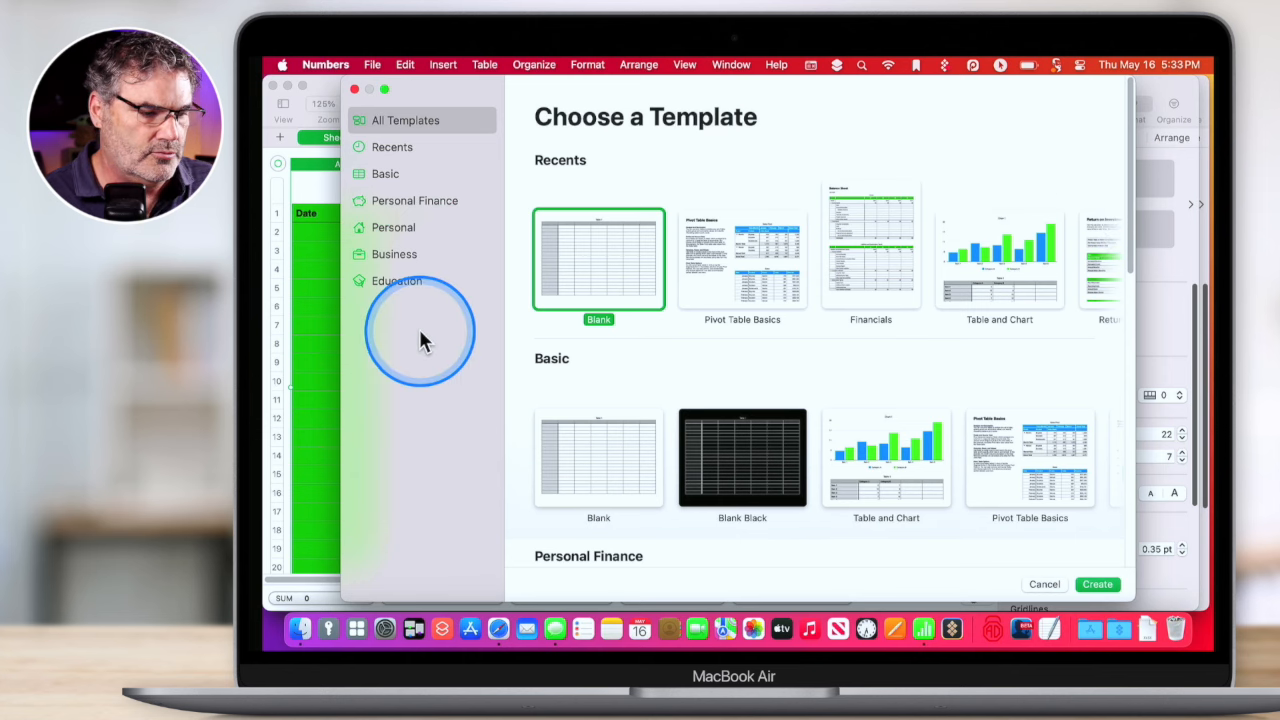
{"action": "key", "text": "Escape"}
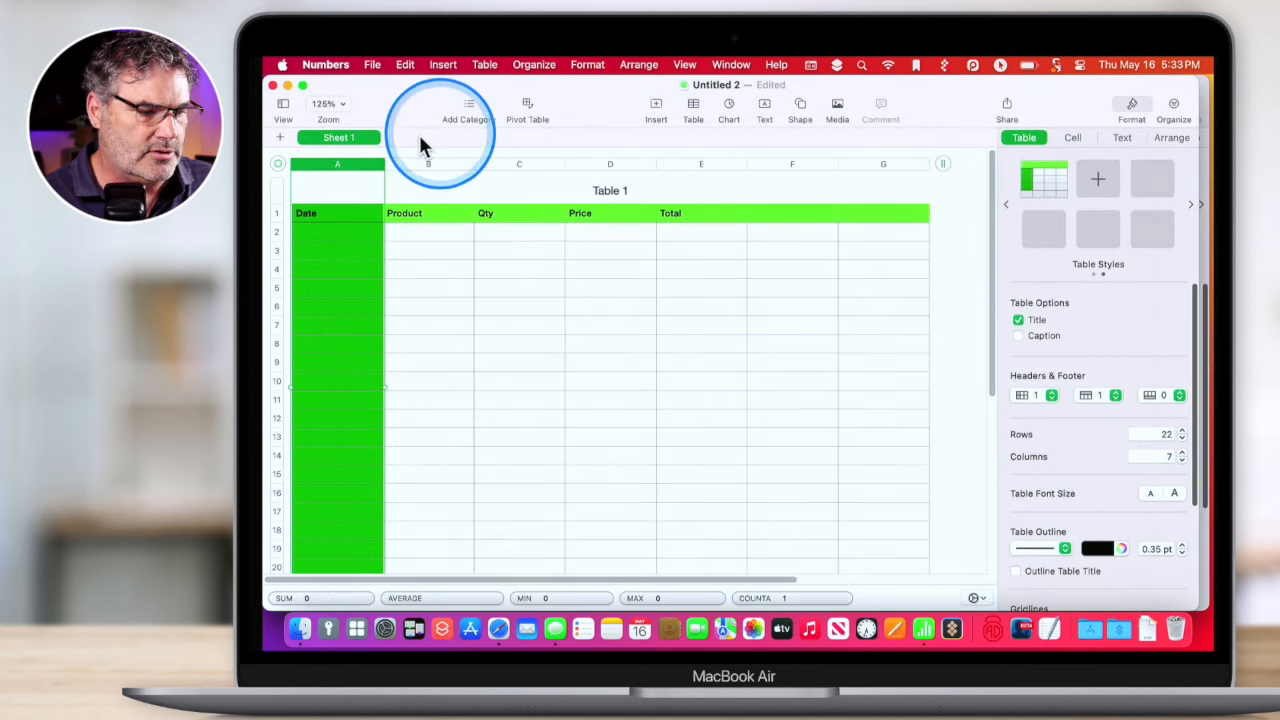
{"action": "left_click", "coordinate": [280, 137]}
{"action": "left_click", "coordinate": [509, 235]}
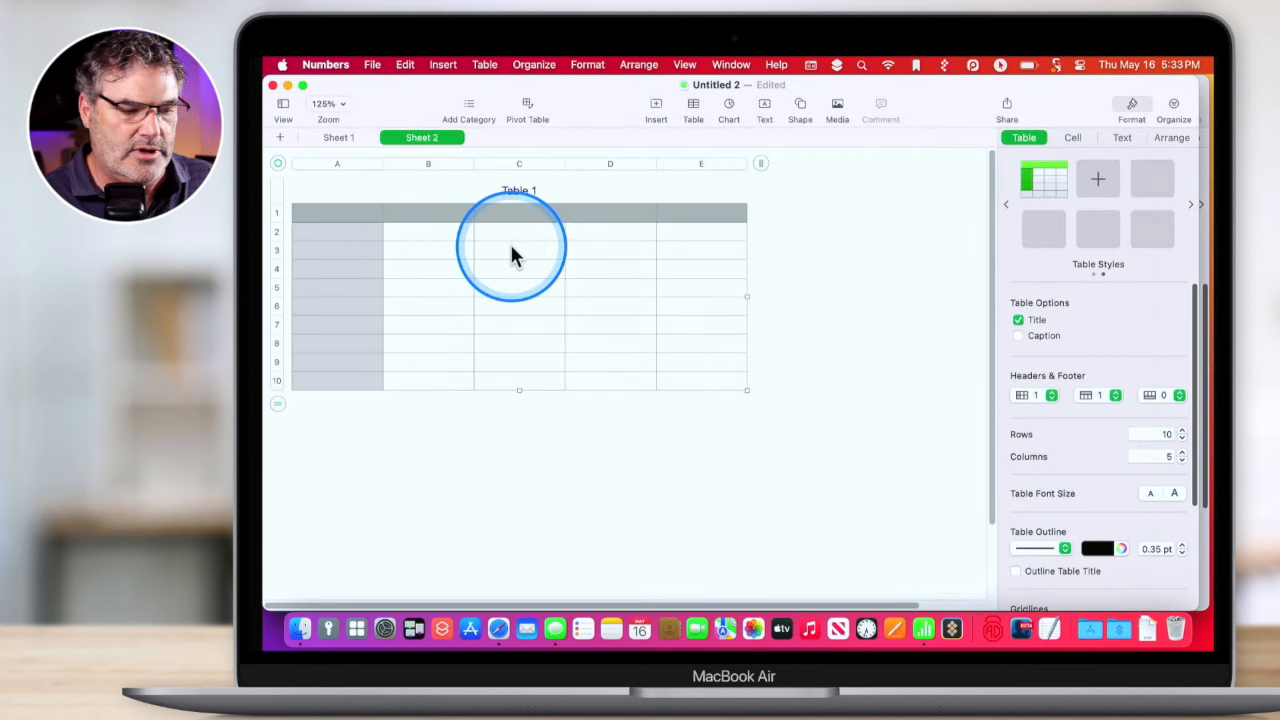
{"action": "left_click", "coordinate": [511, 250]}
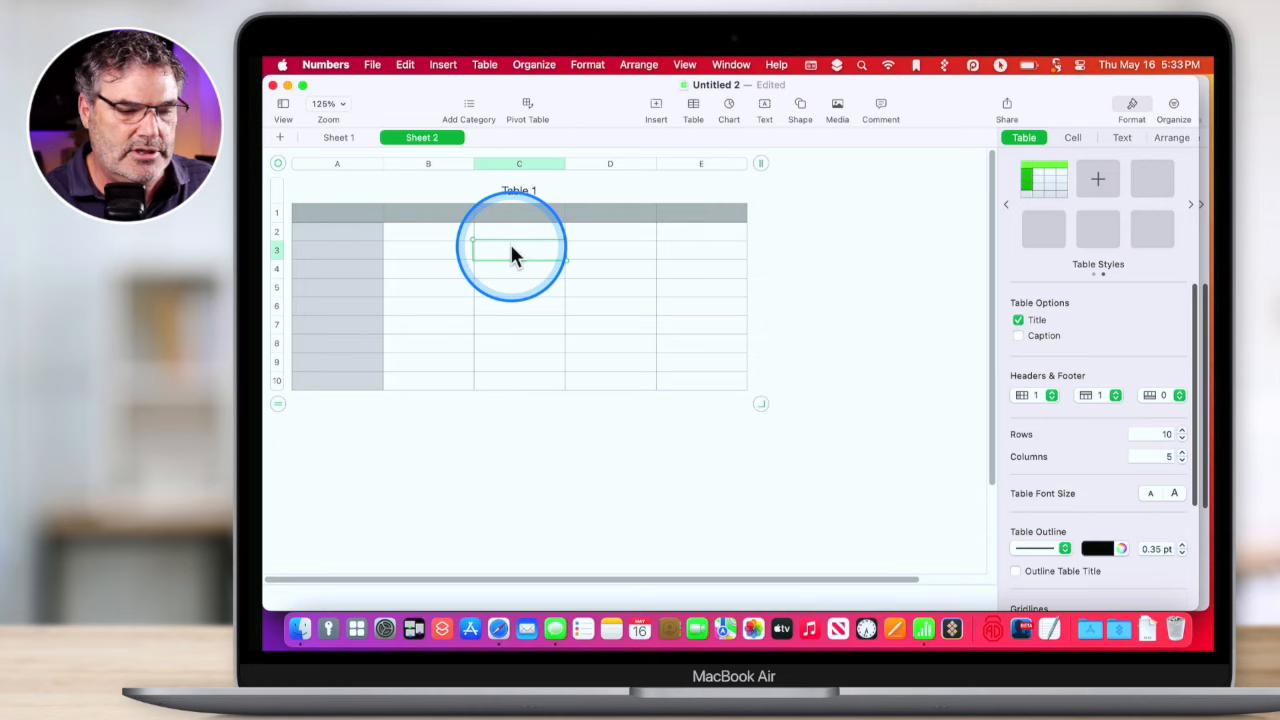
{"action": "left_click", "coordinate": [1052, 183]}
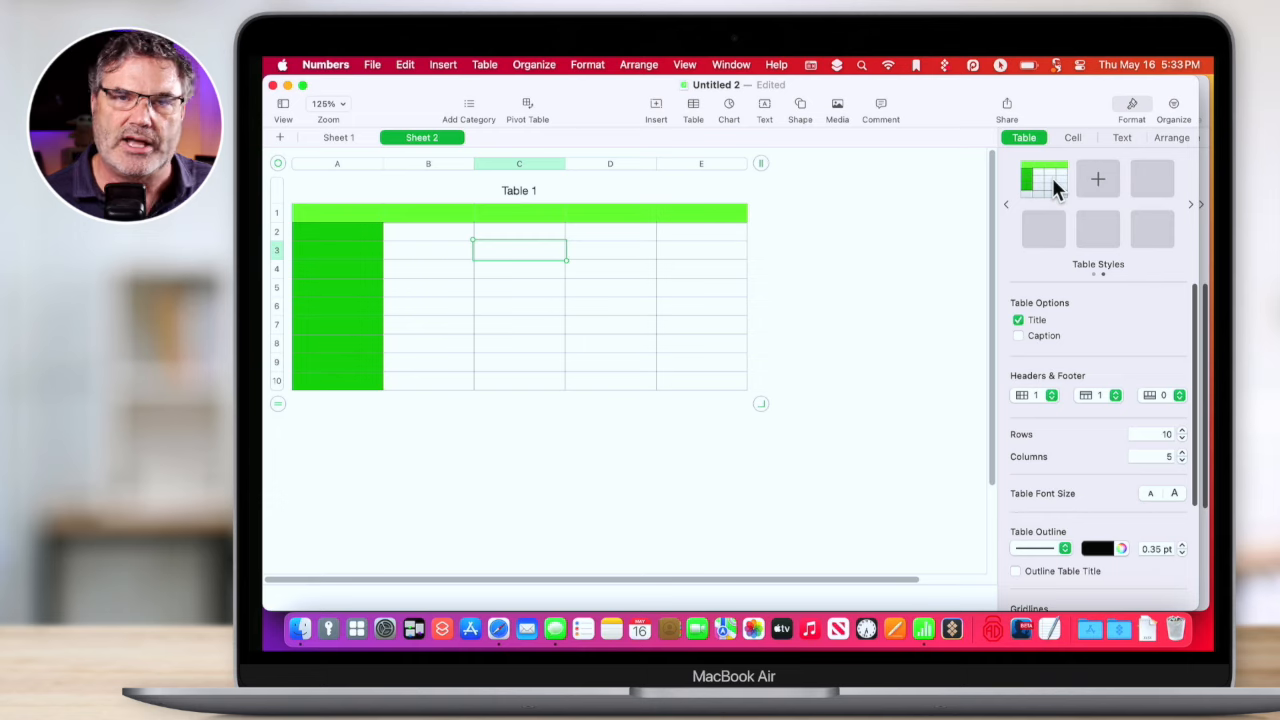
{"action": "left_click", "coordinate": [764, 158]}
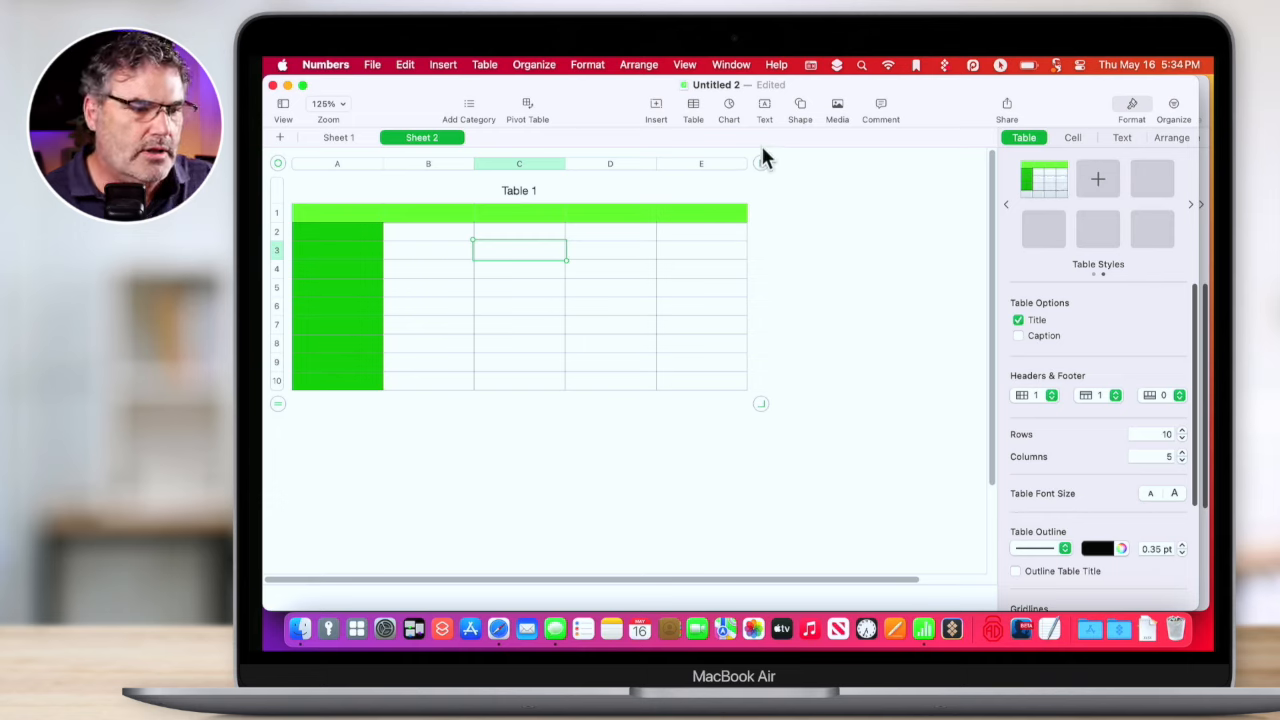
{"action": "left_click", "coordinate": [580, 167]}
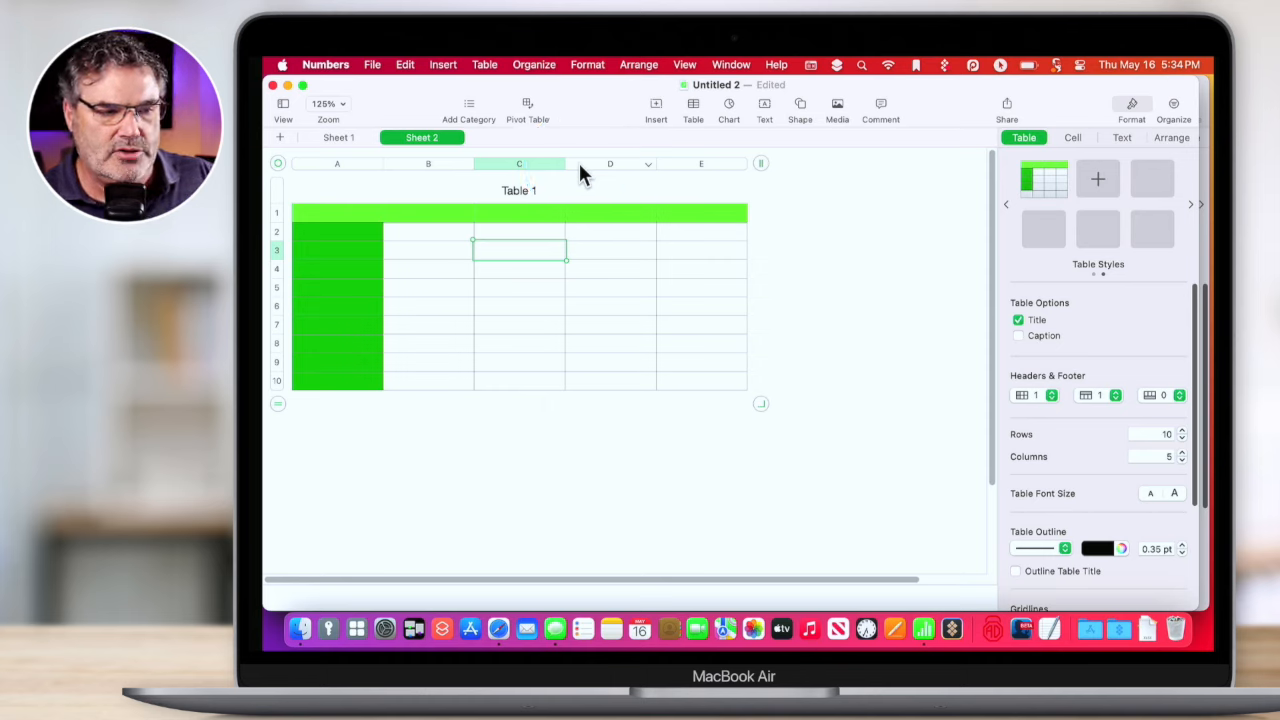
{"action": "left_click", "coordinate": [454, 180]}
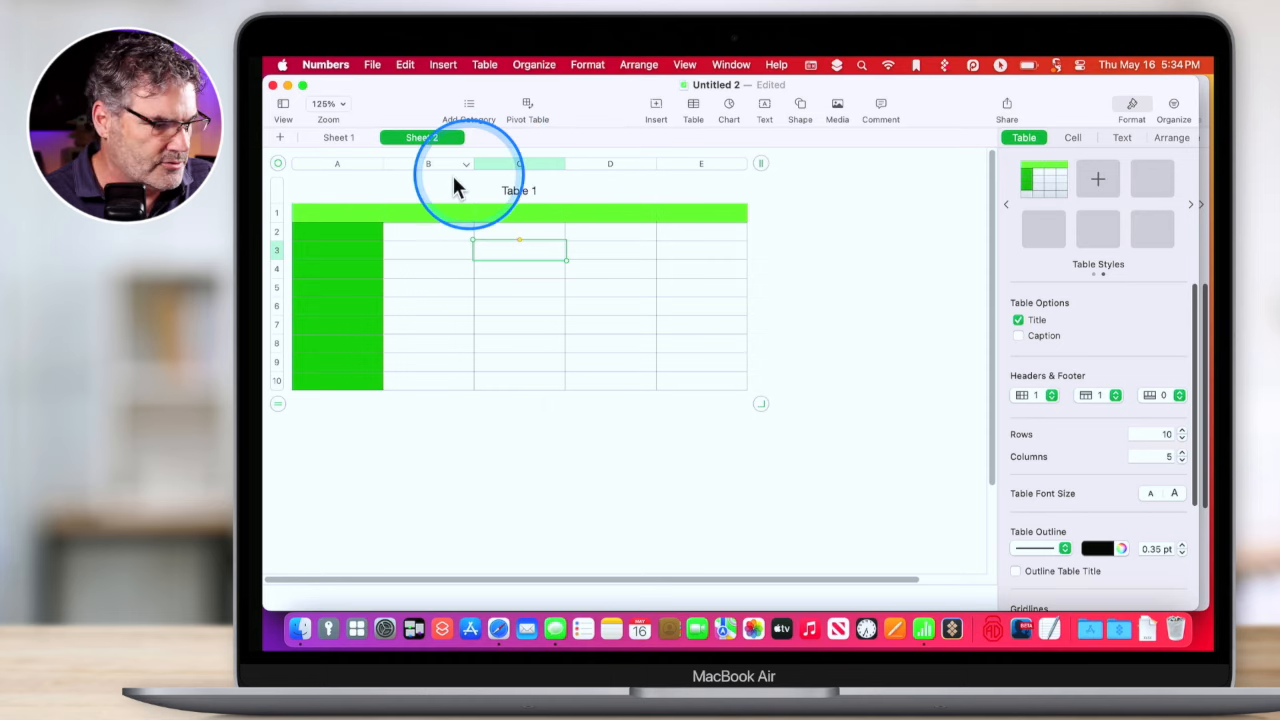
Close the Untitled 2 spreadsheet and delete it instead of saving.
{"action": "key", "text": "super+w"}
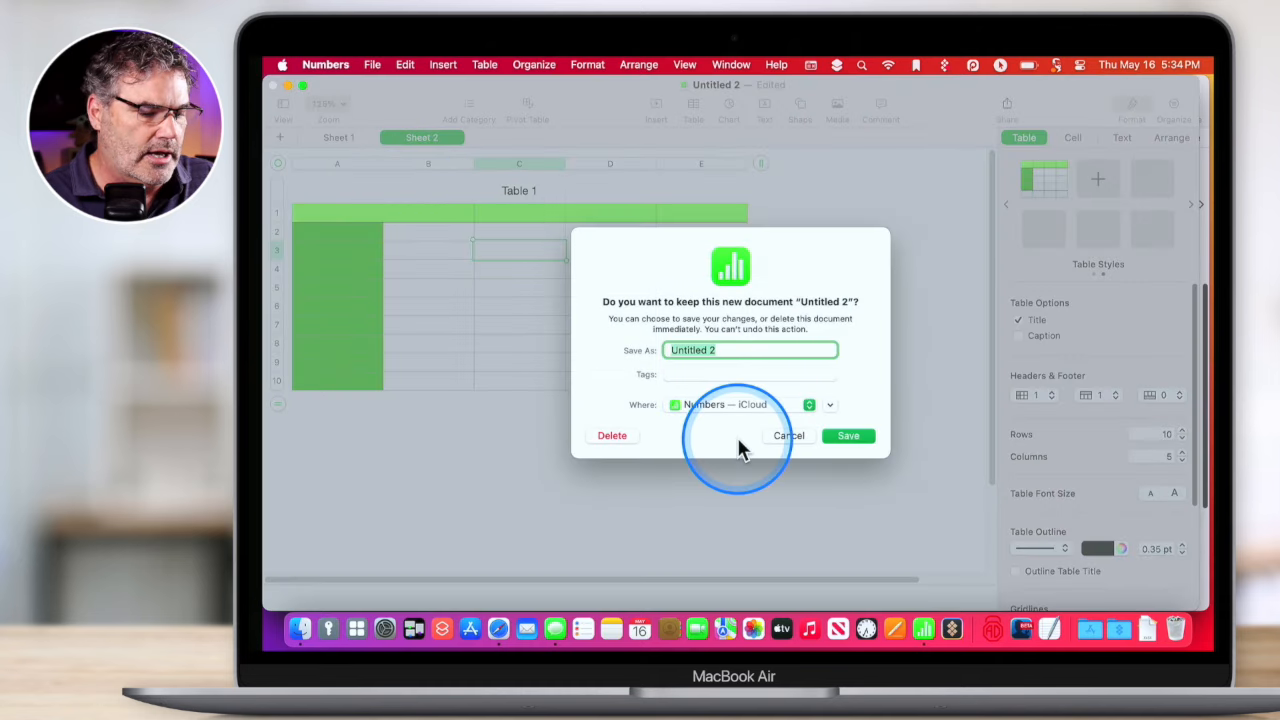
{"action": "left_click", "coordinate": [603, 432]}
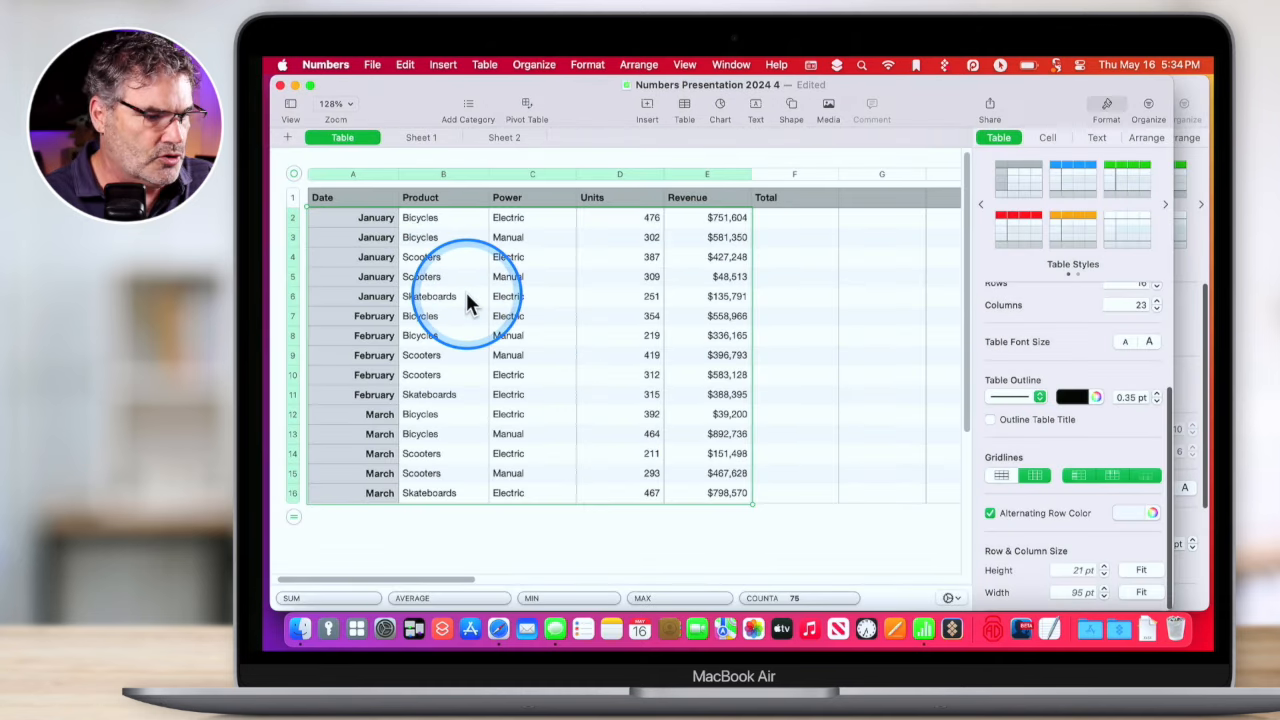
Switch to Sheet 1 and select the whole header row of Table 1.
{"action": "left_click", "coordinate": [421, 137]}
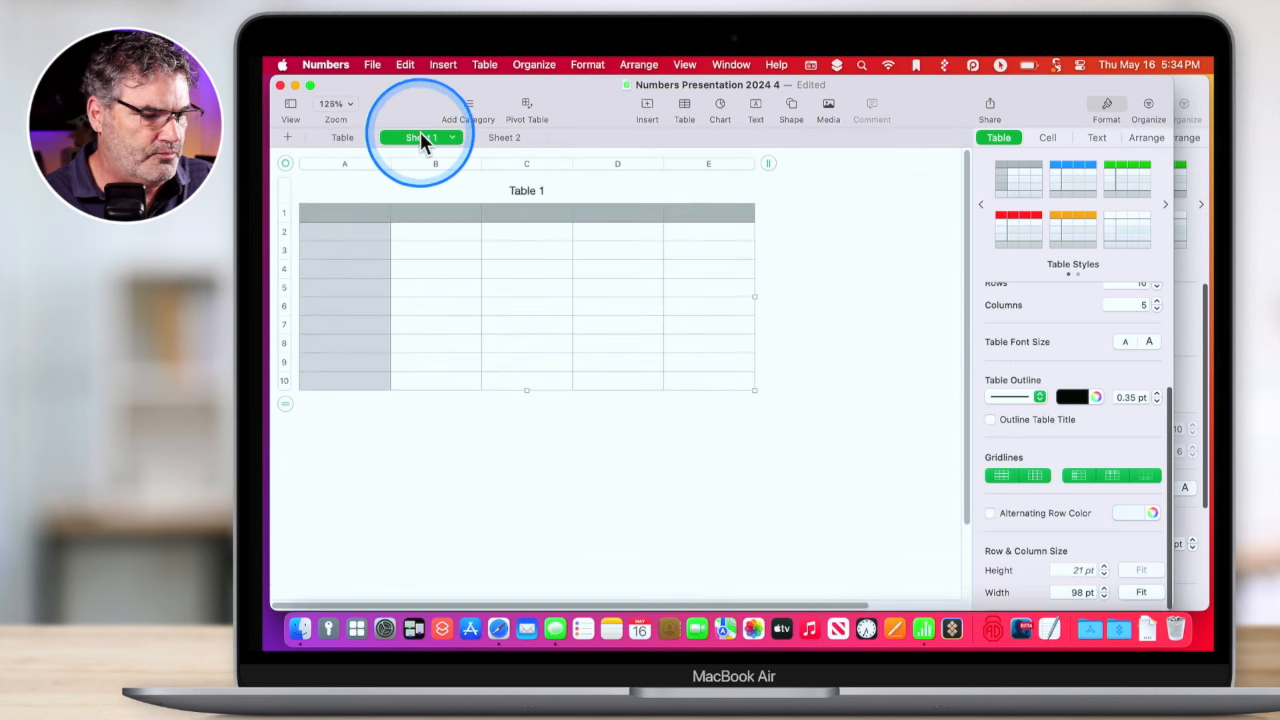
{"action": "left_click", "coordinate": [381, 209]}
{"action": "left_click", "coordinate": [286, 213]}
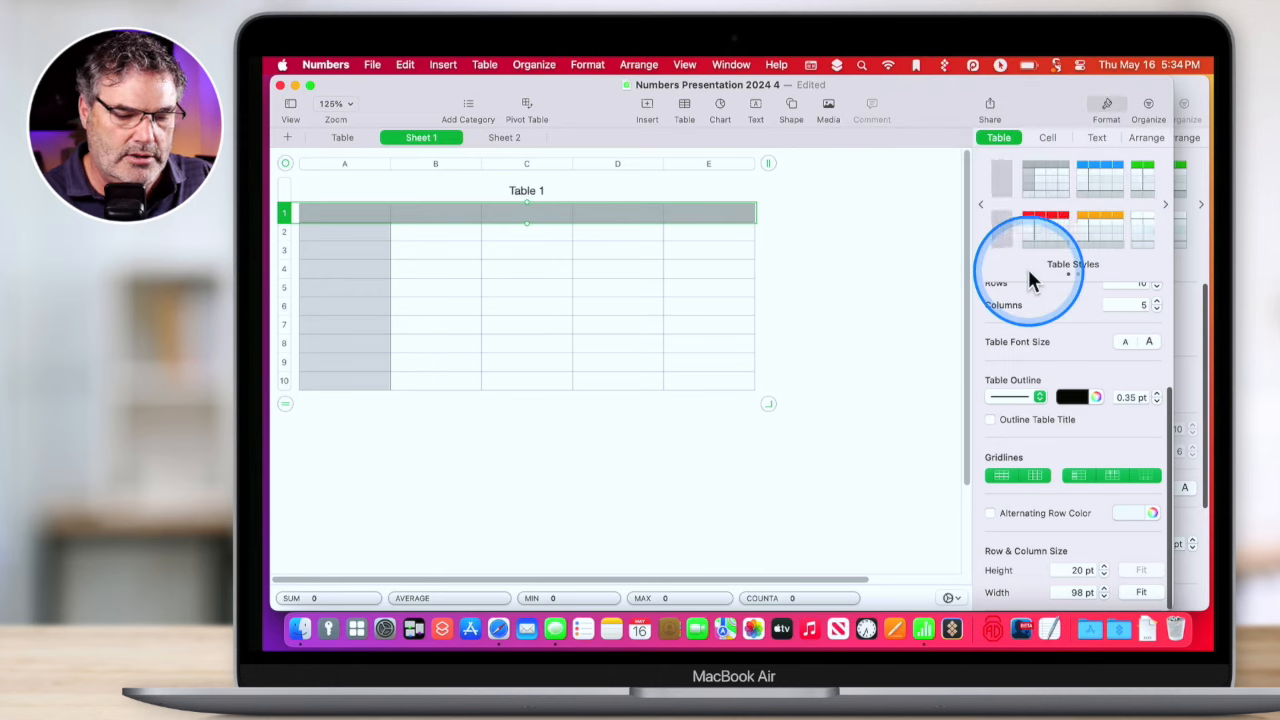
Set Table 1's number of header columns to 0 and restore it to 1.
{"action": "scroll", "coordinate": [1031, 300], "scroll_direction": "up", "scroll_amount": 5}
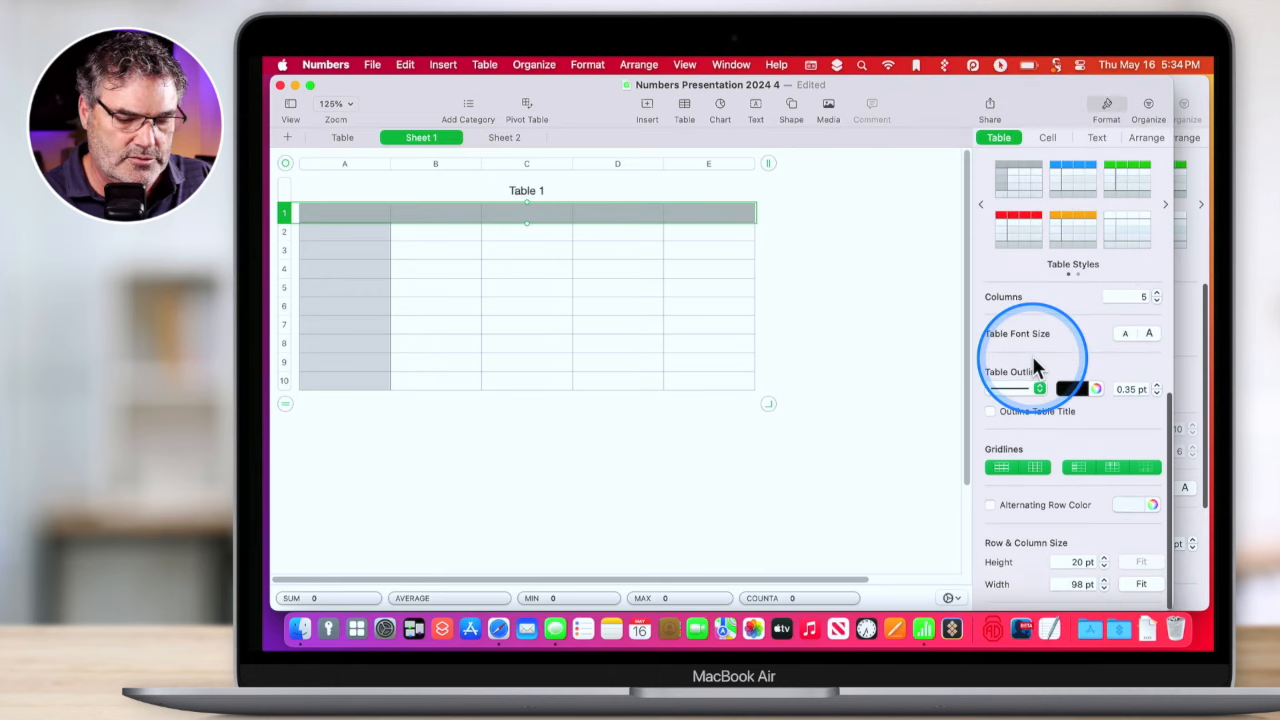
{"action": "left_click", "coordinate": [1024, 397]}
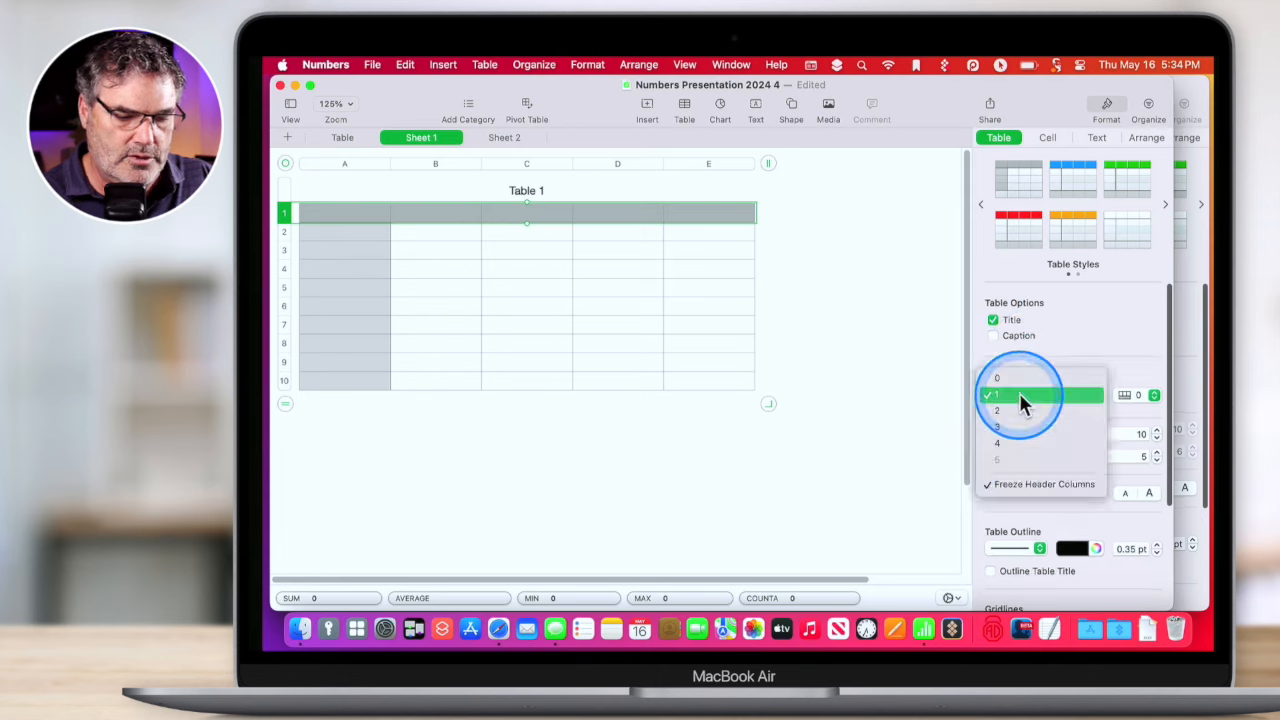
{"action": "left_click", "coordinate": [1016, 380]}
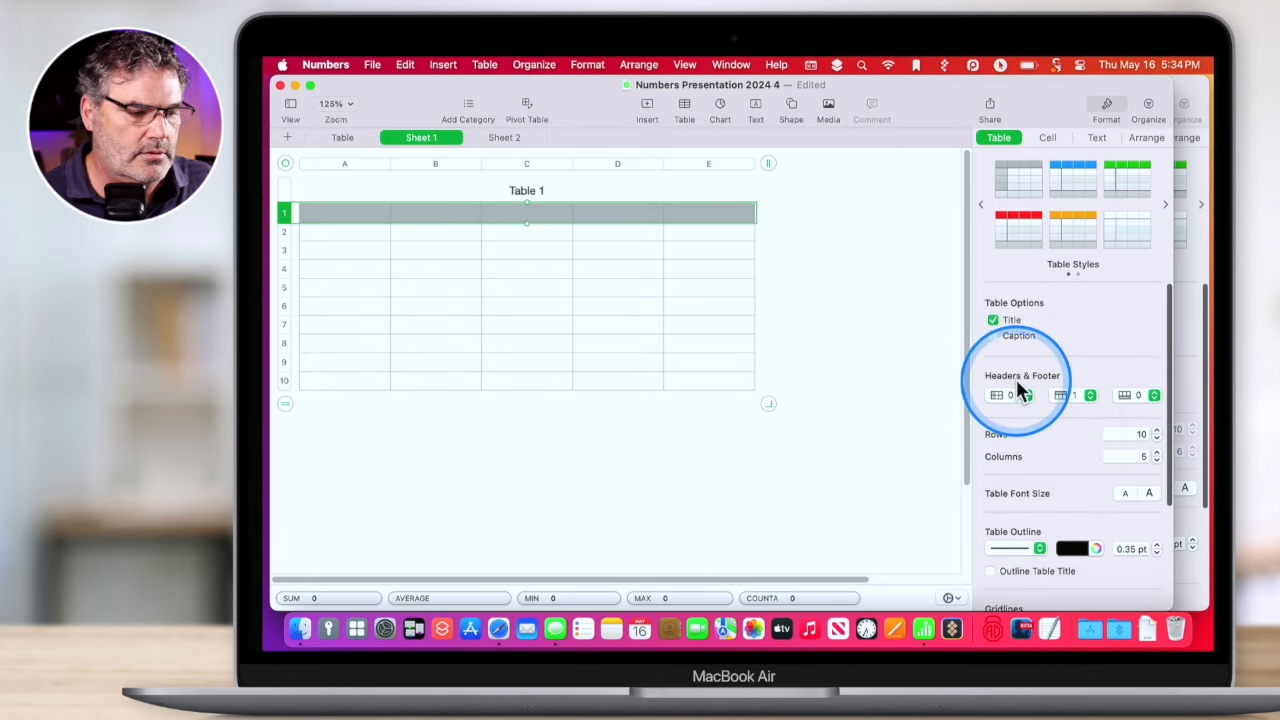
{"action": "left_click", "coordinate": [1020, 395]}
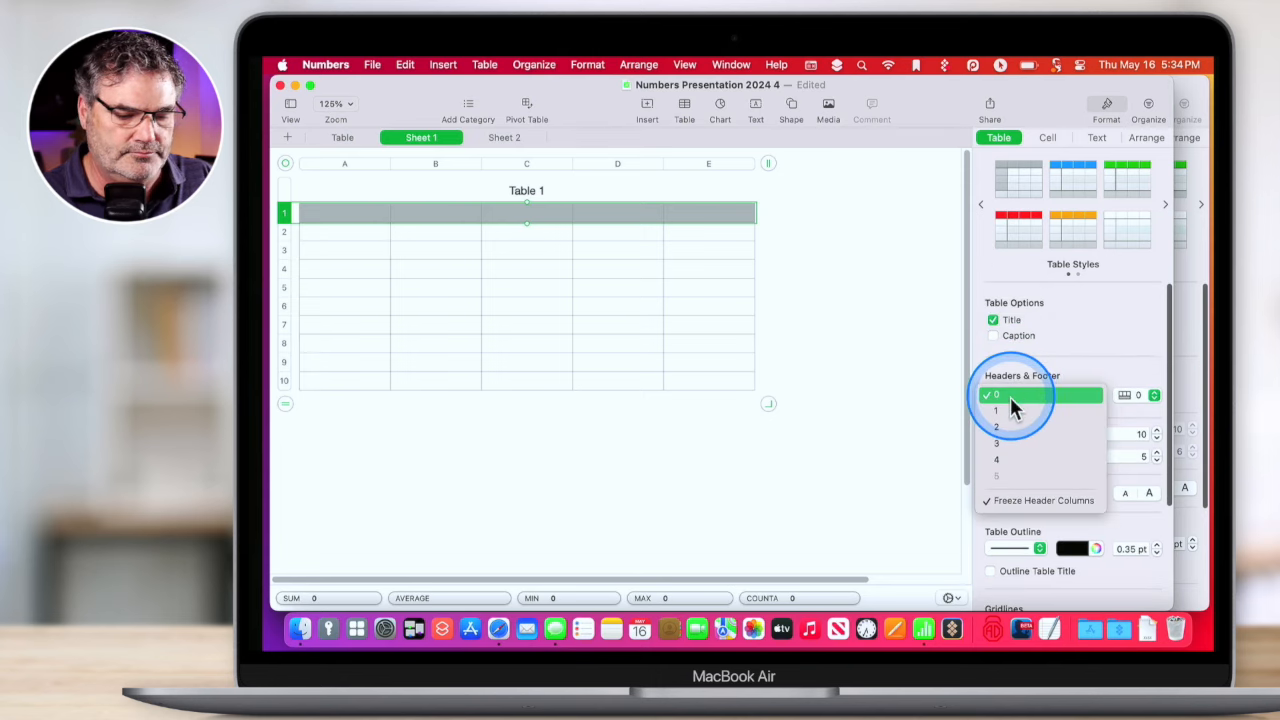
{"action": "left_click", "coordinate": [1012, 398]}
Set Table 1's number of header rows to 0 and select cell A1.
{"action": "left_click", "coordinate": [1077, 390]}
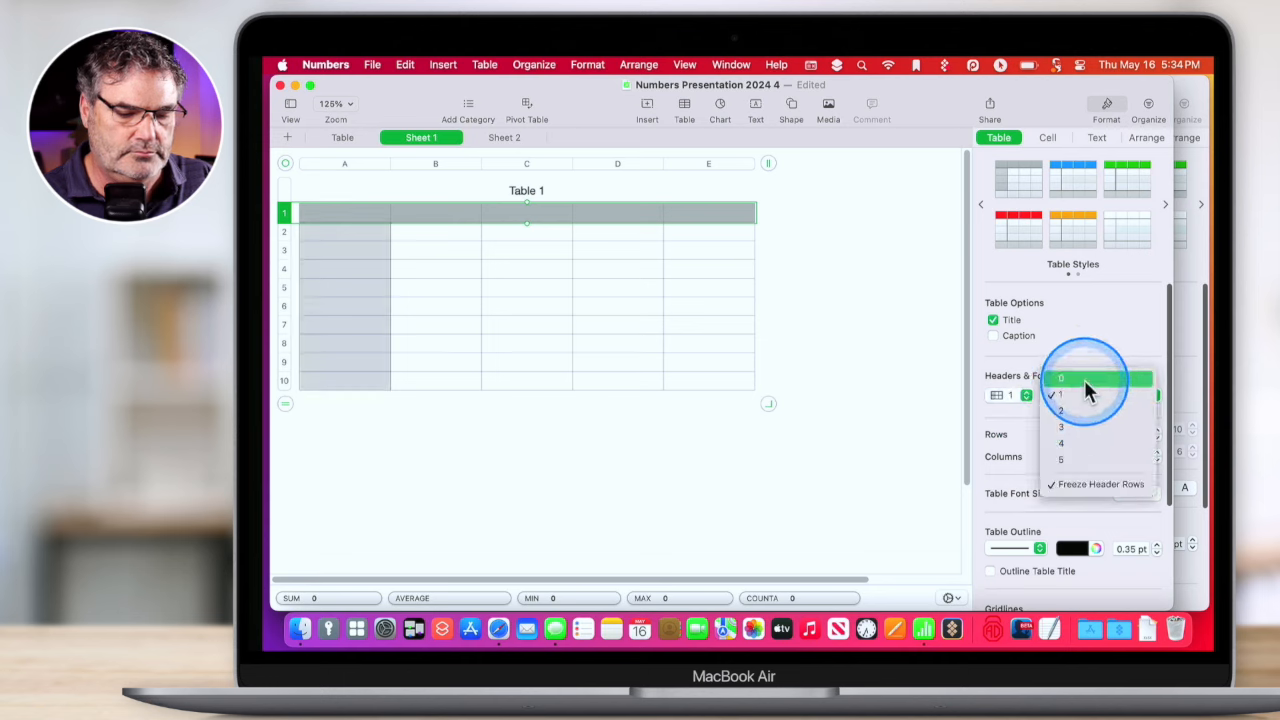
{"action": "left_click", "coordinate": [1084, 380]}
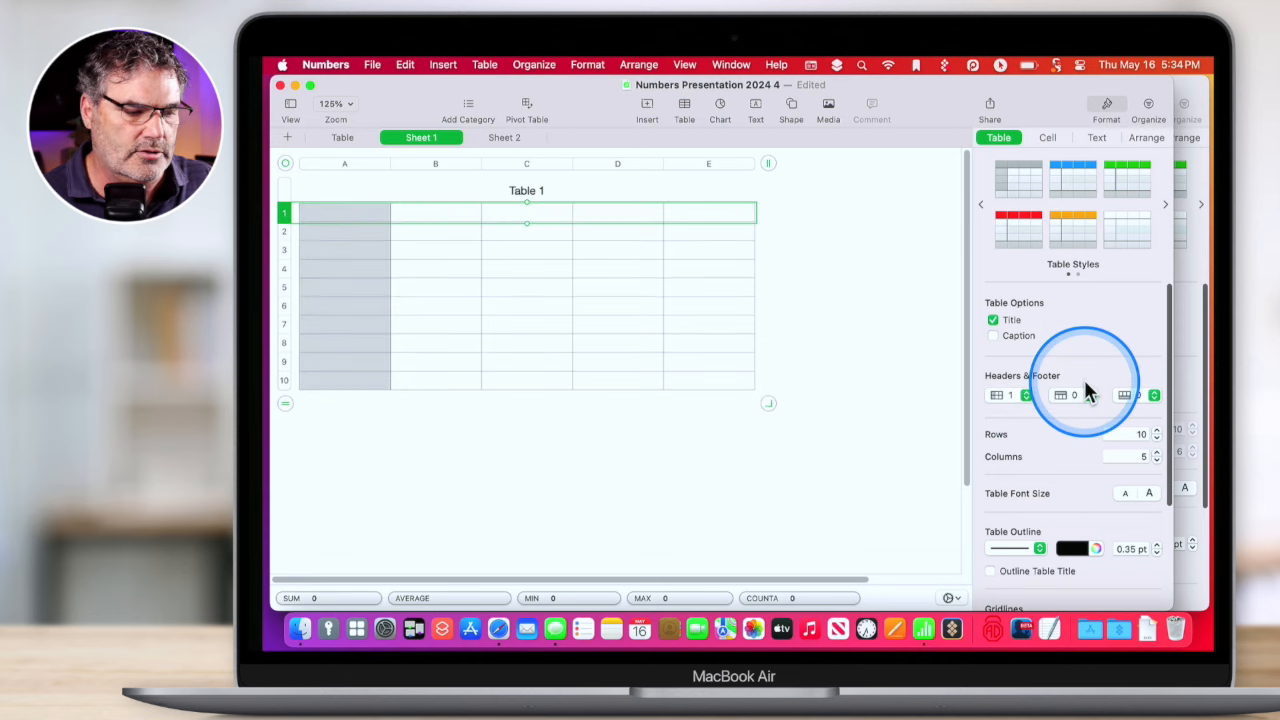
{"action": "left_click", "coordinate": [342, 220]}
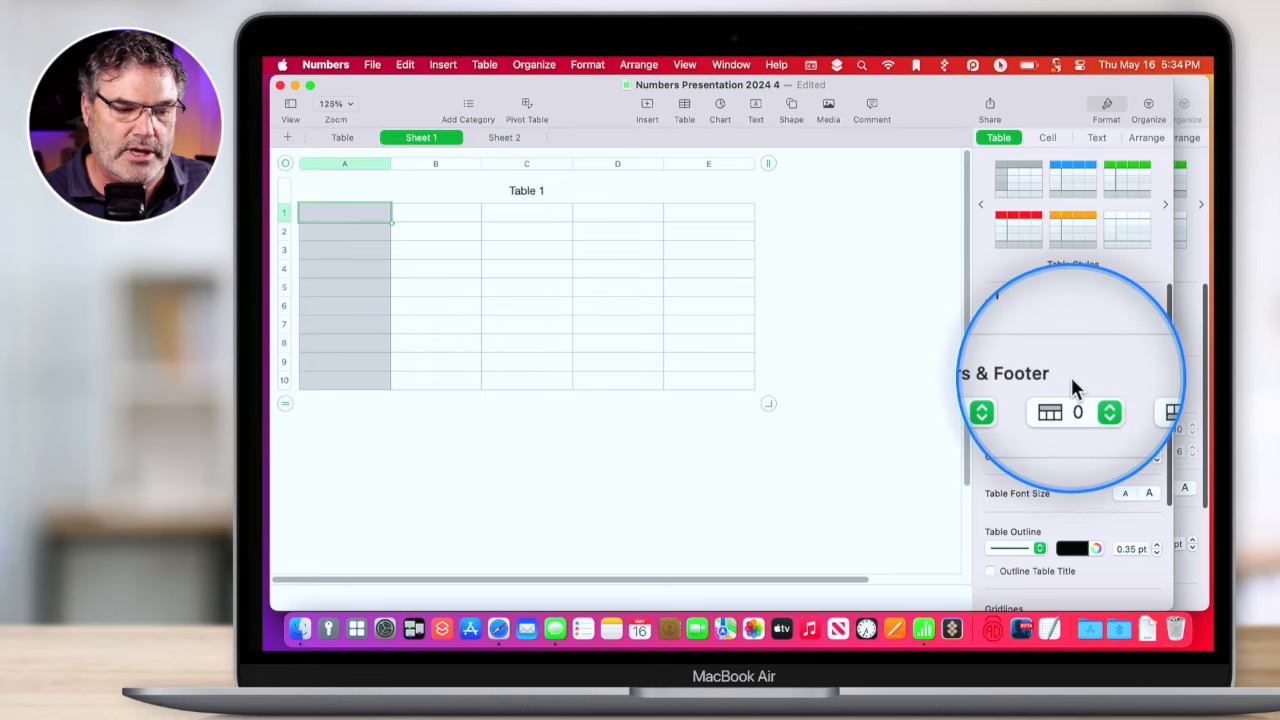
Insert a second table with a header row and header column below Table 1, and reselect cell A1 of Table 1.
{"action": "left_click", "coordinate": [686, 112]}
{"action": "left_click", "coordinate": [647, 158]}
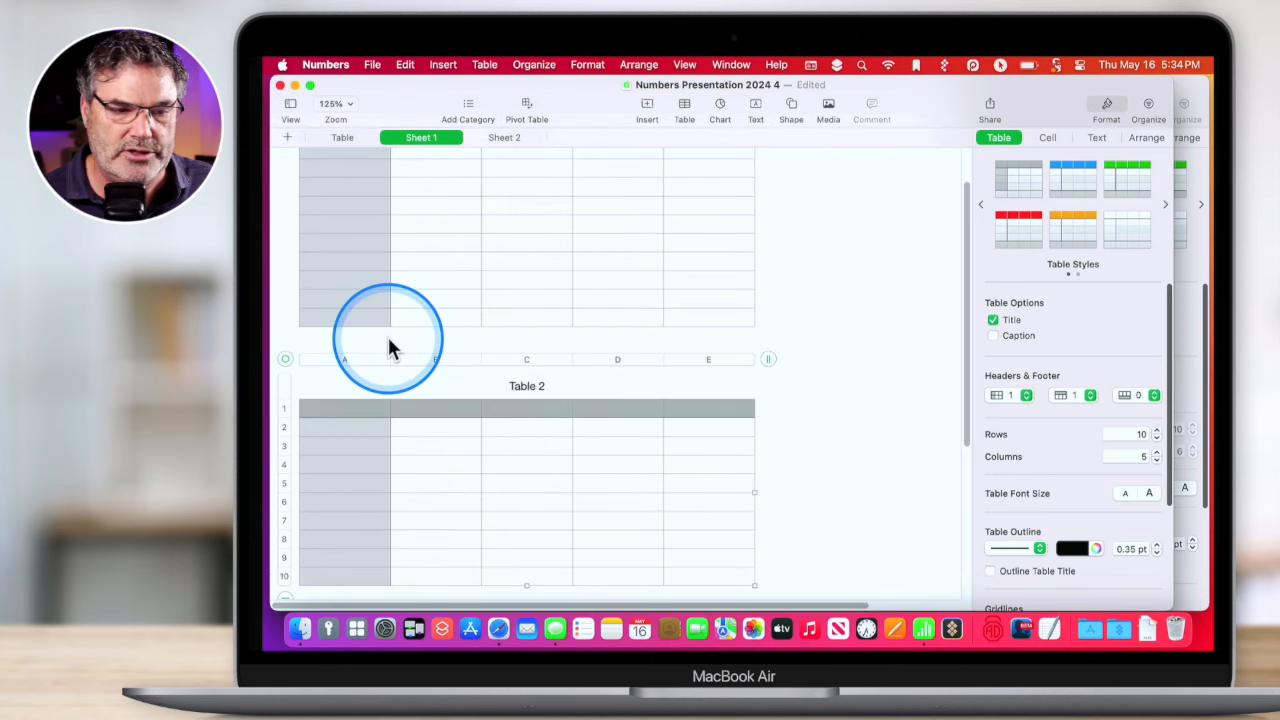
{"action": "left_click", "coordinate": [355, 412]}
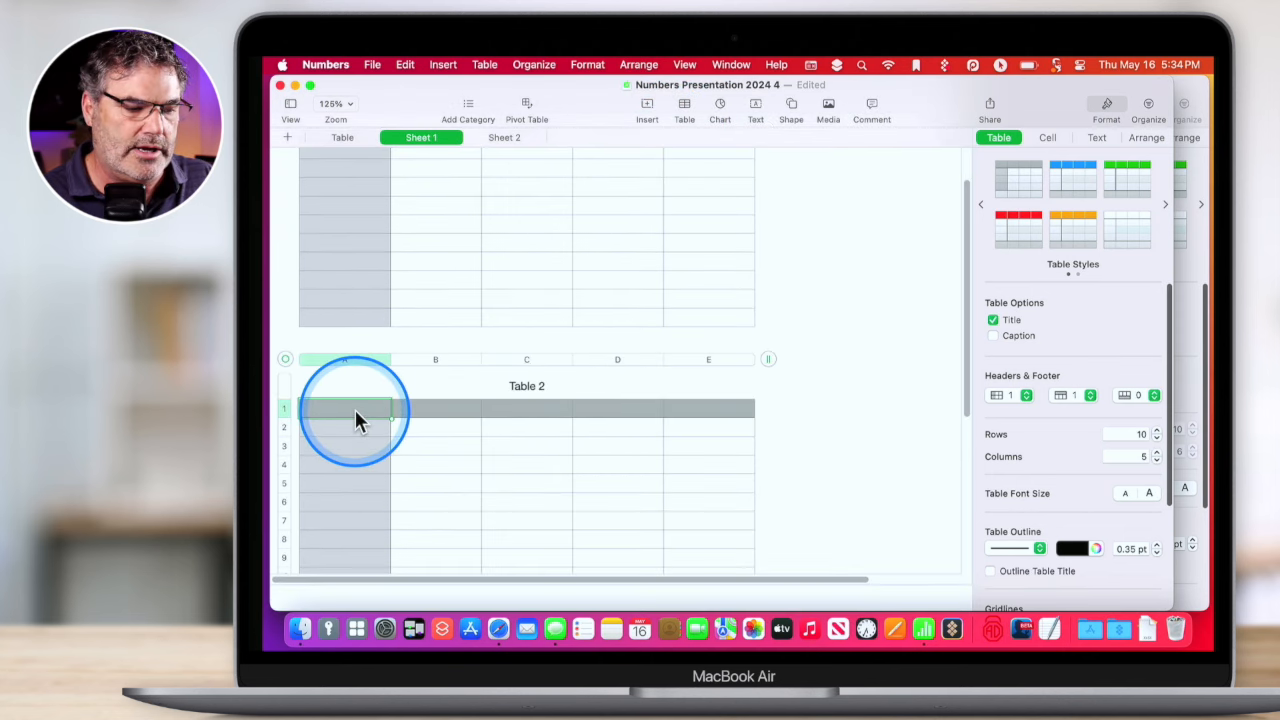
{"action": "scroll", "coordinate": [366, 206], "scroll_direction": "up", "scroll_amount": 5}
{"action": "left_click", "coordinate": [363, 205]}
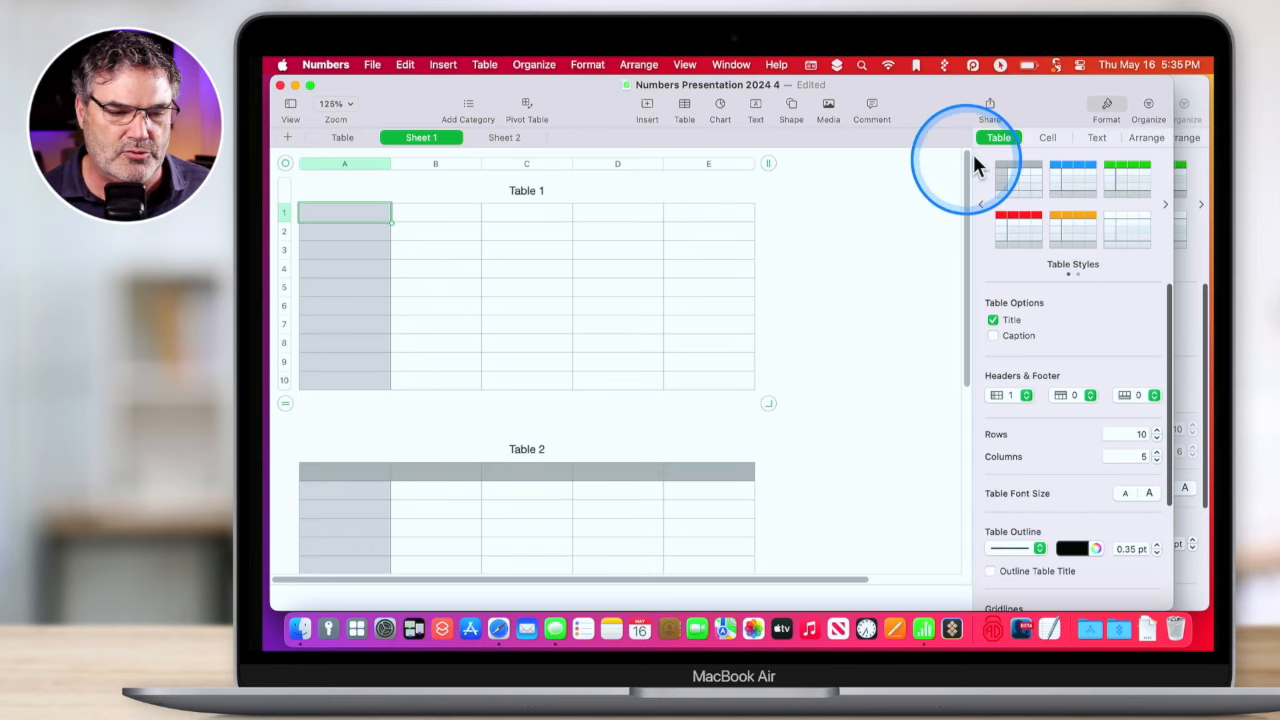
{"action": "scroll", "coordinate": [1026, 334], "scroll_direction": "down", "scroll_amount": 5}
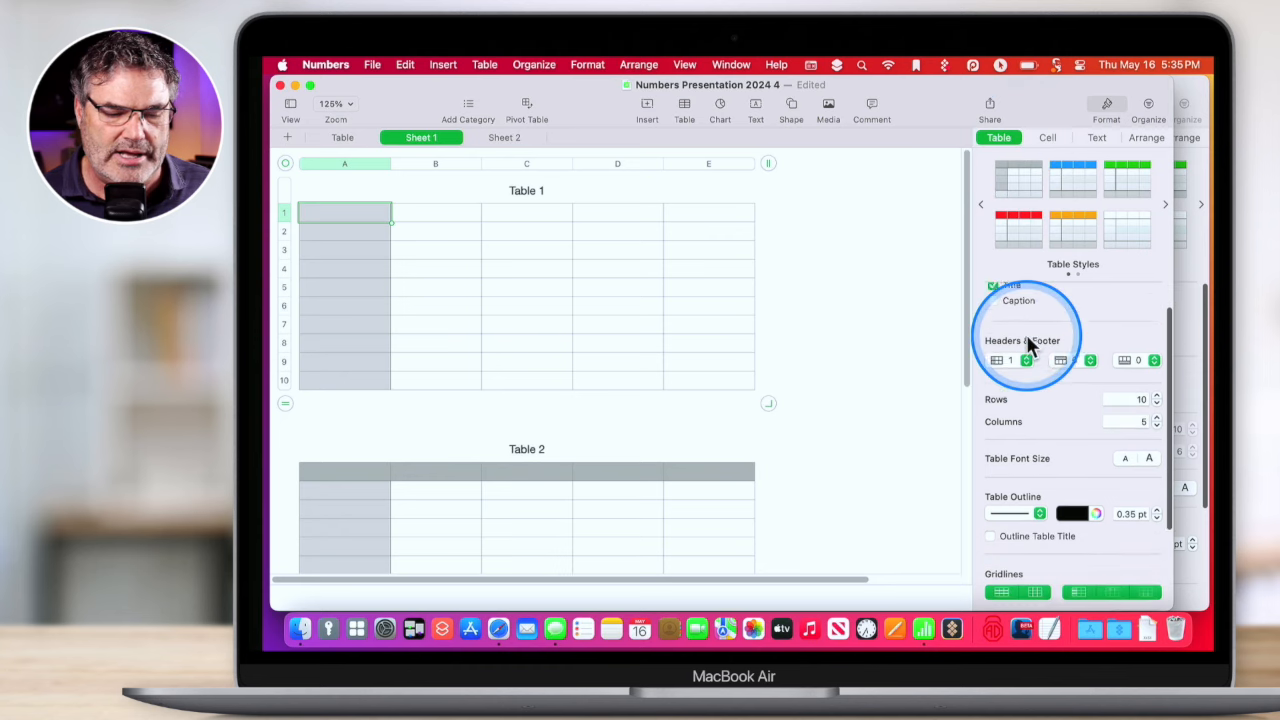
{"action": "scroll", "coordinate": [1025, 331], "scroll_direction": "down", "scroll_amount": 1}
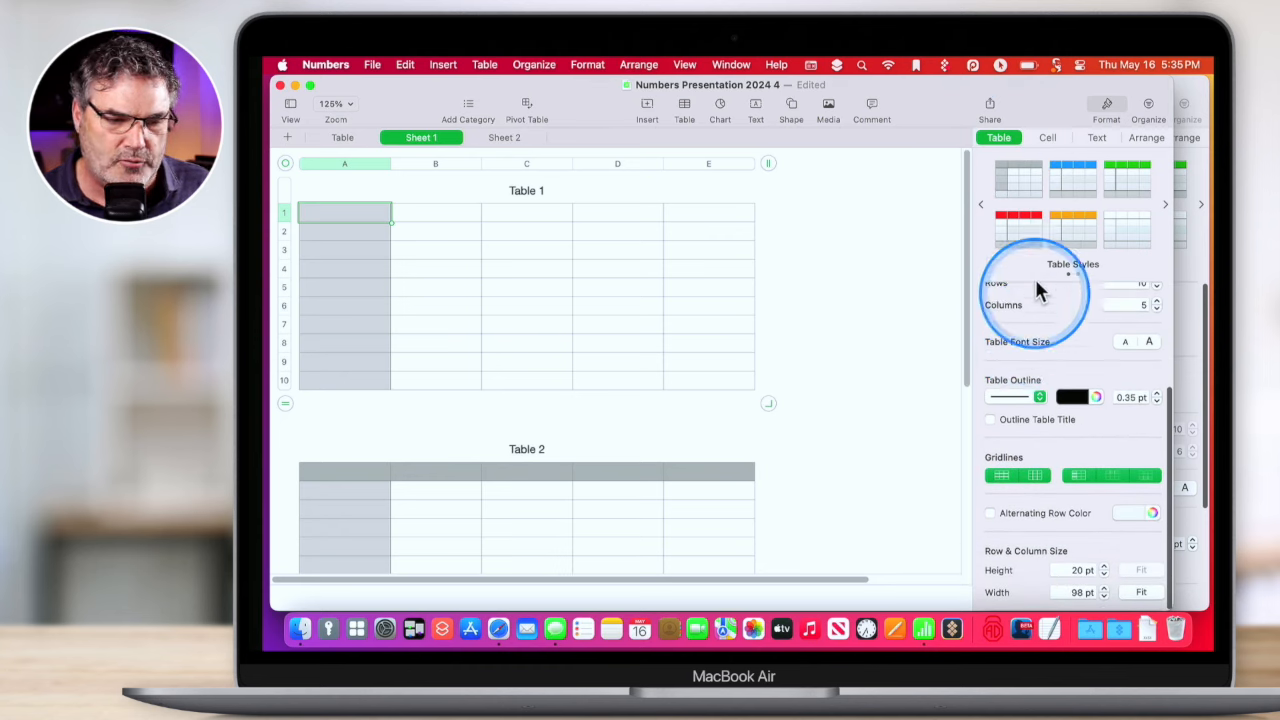
{"action": "left_click", "coordinate": [1040, 137]}
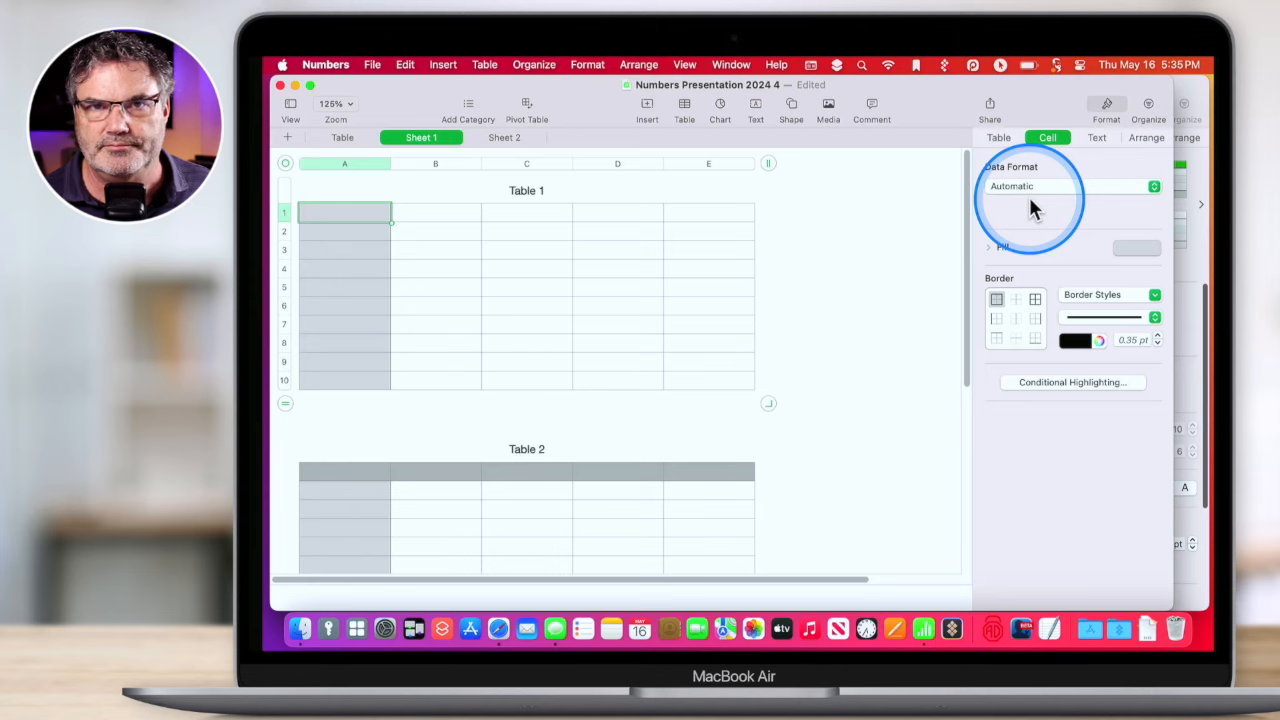
{"action": "left_click", "coordinate": [995, 135]}
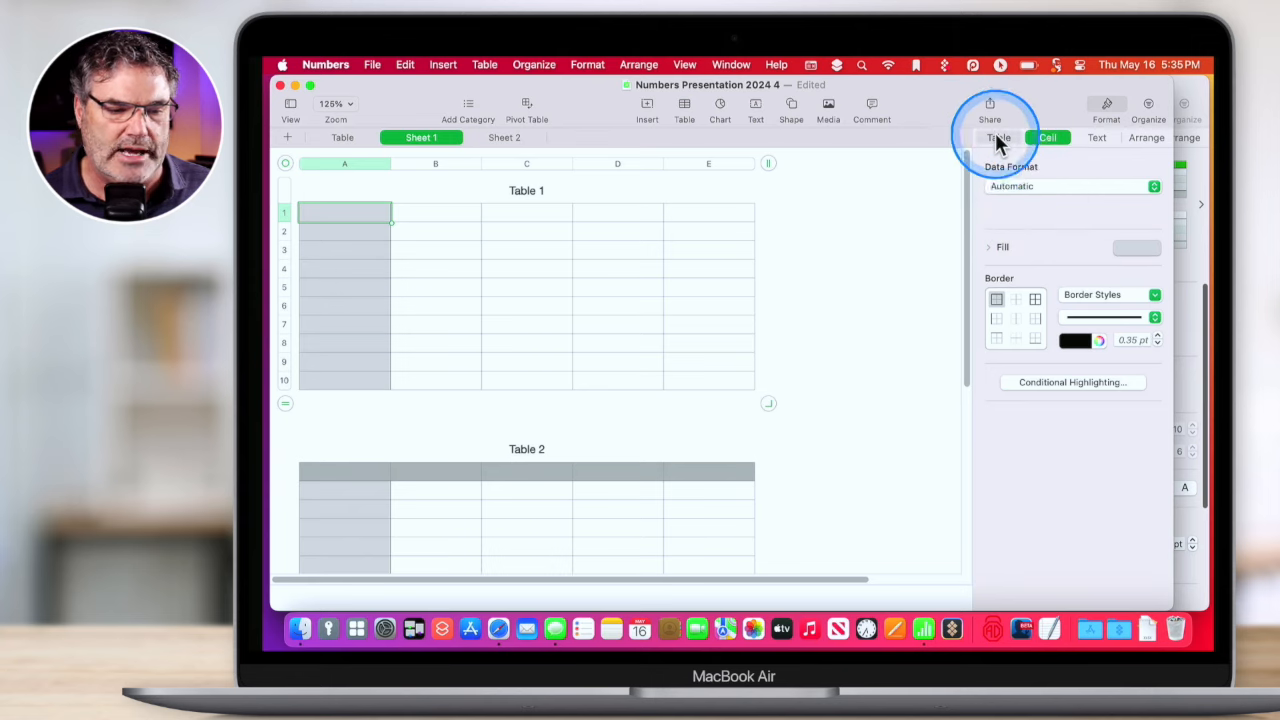
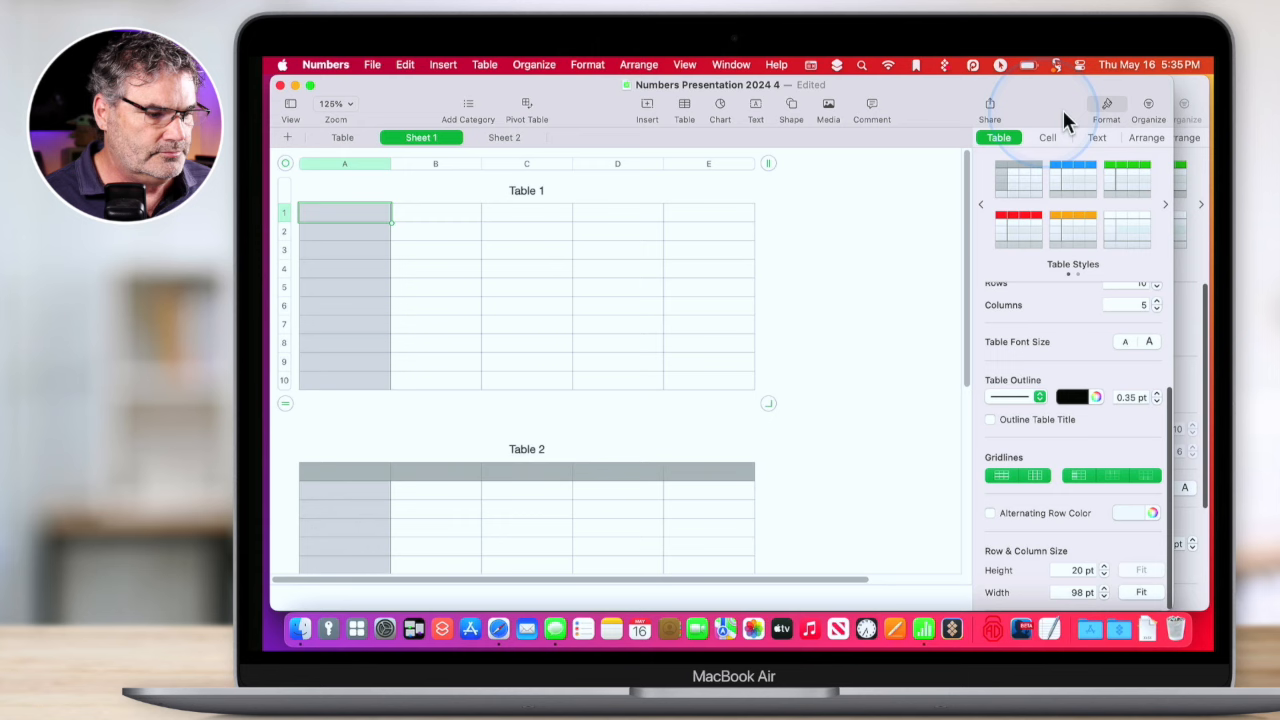
Set the number of header rows in Table 1 to 1.
{"action": "left_click", "coordinate": [536, 217]}
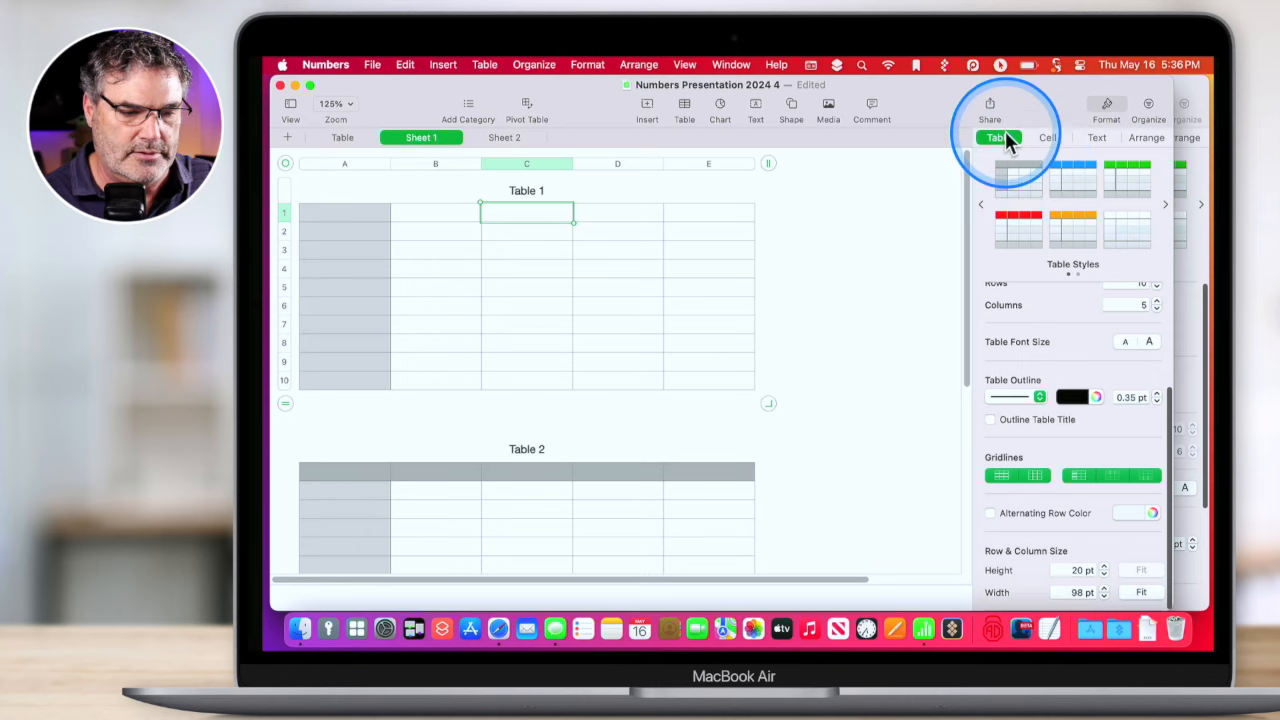
{"action": "scroll", "coordinate": [1034, 435], "scroll_direction": "up", "scroll_amount": 5}
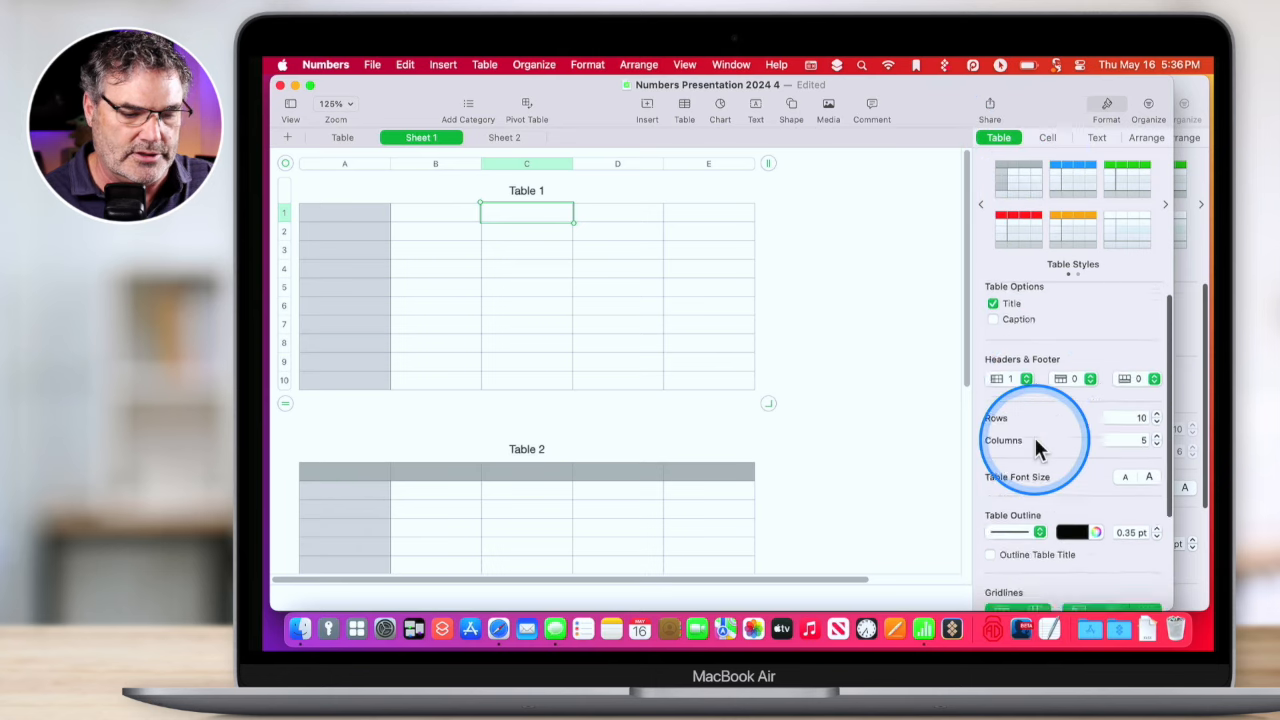
{"action": "left_click", "coordinate": [1088, 397]}
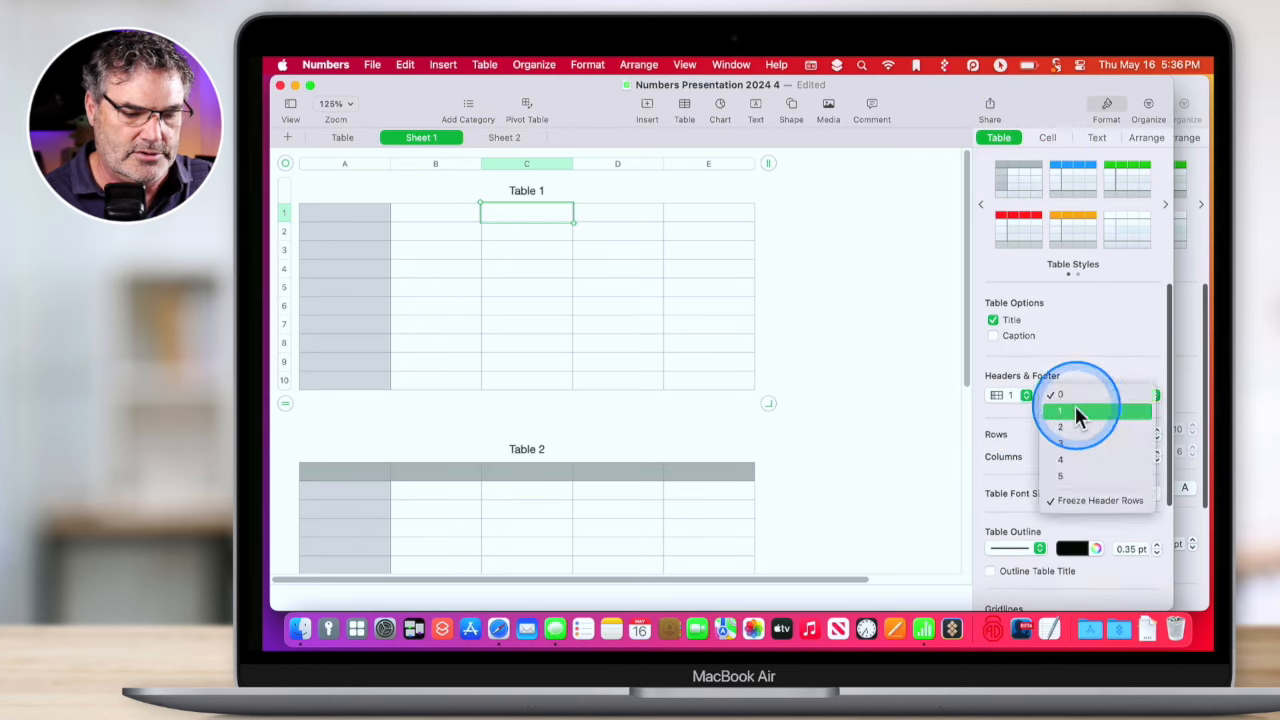
{"action": "left_click", "coordinate": [1075, 405]}
Enter Price as the header of column B in Table 1.
{"action": "left_click", "coordinate": [433, 213]}
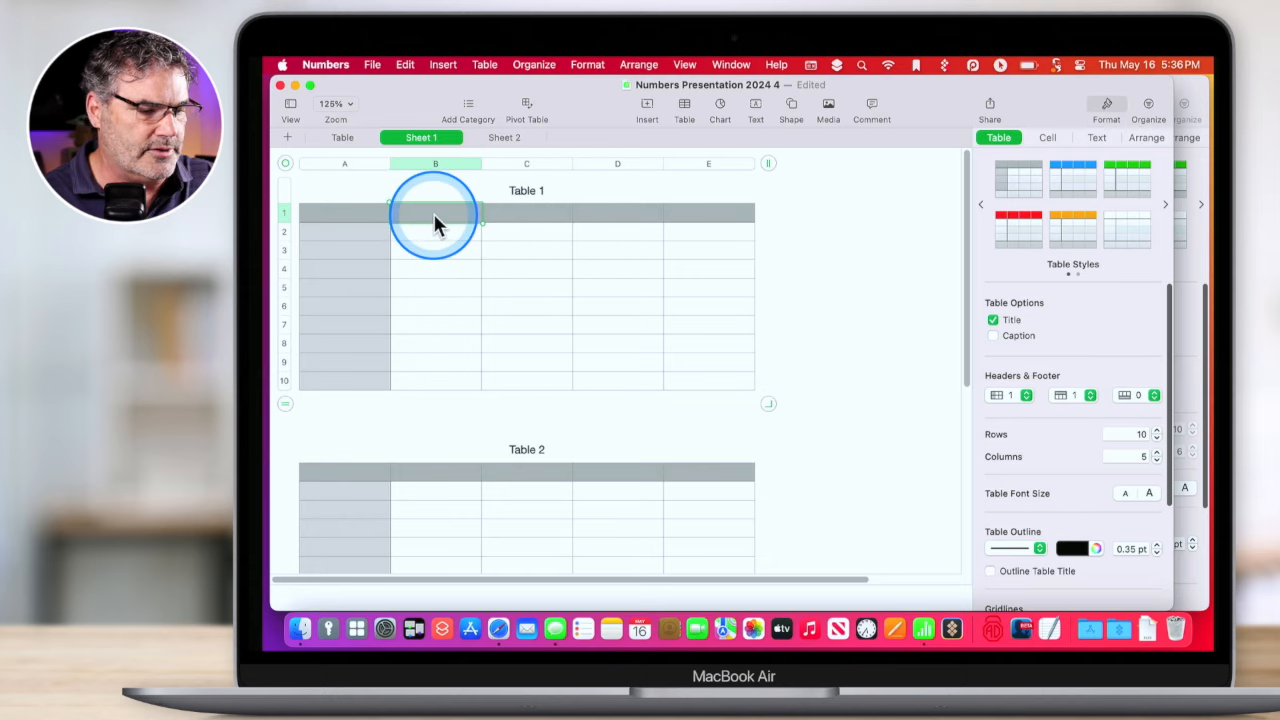
{"action": "type", "text": "Price"}
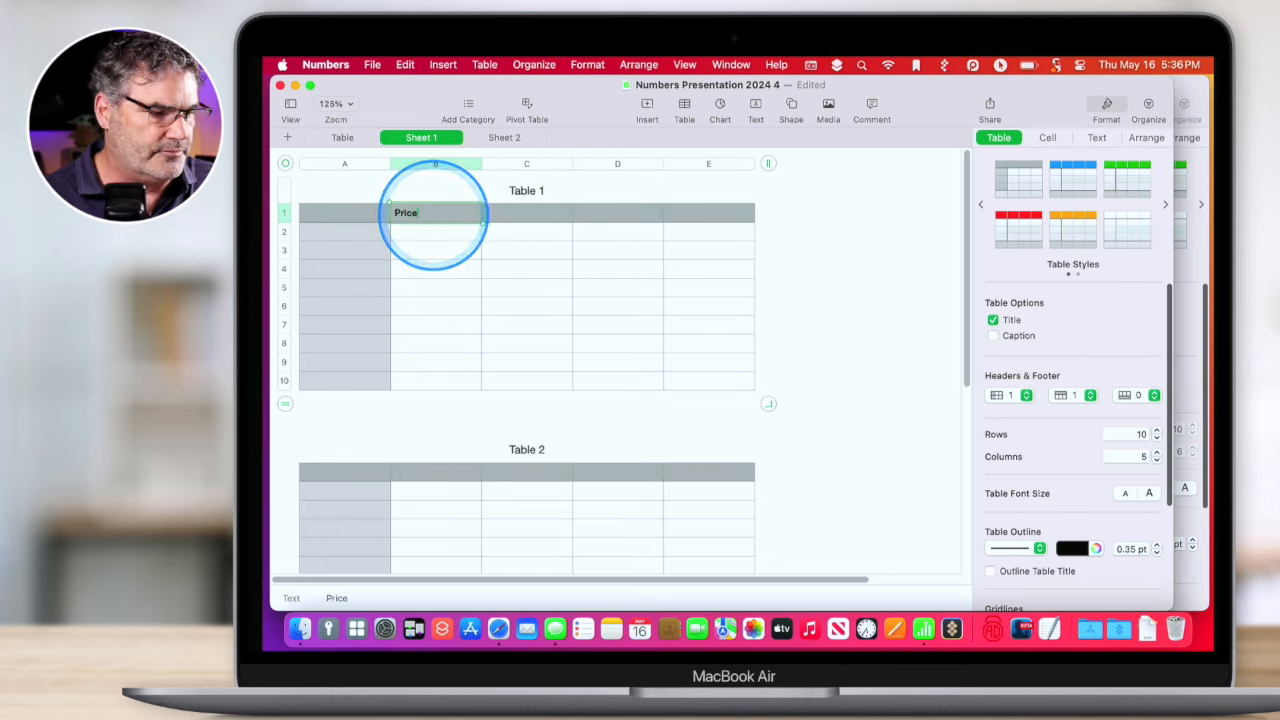
{"action": "key", "text": "Return"}
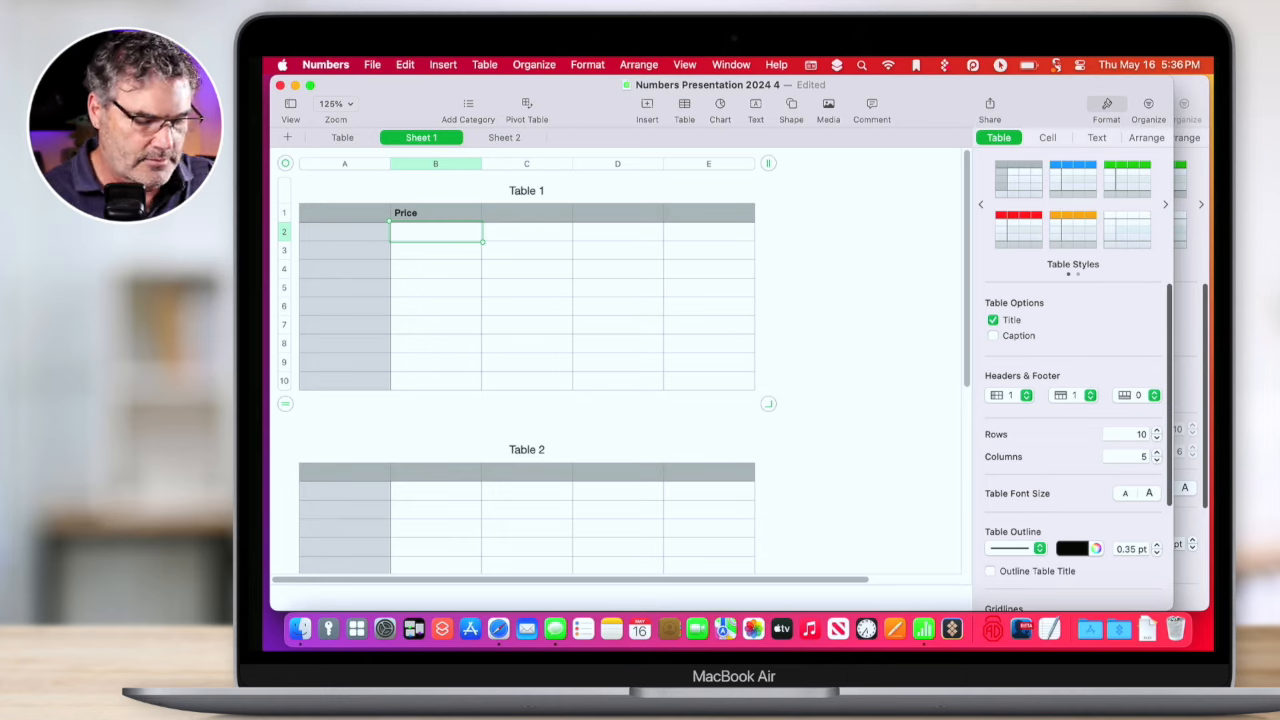
Enter the values 56, 45, 23, 66 and 33 in cells B2 to B6 of Table 1.
{"action": "type", "text": "56"}
{"action": "key", "text": "Return"}
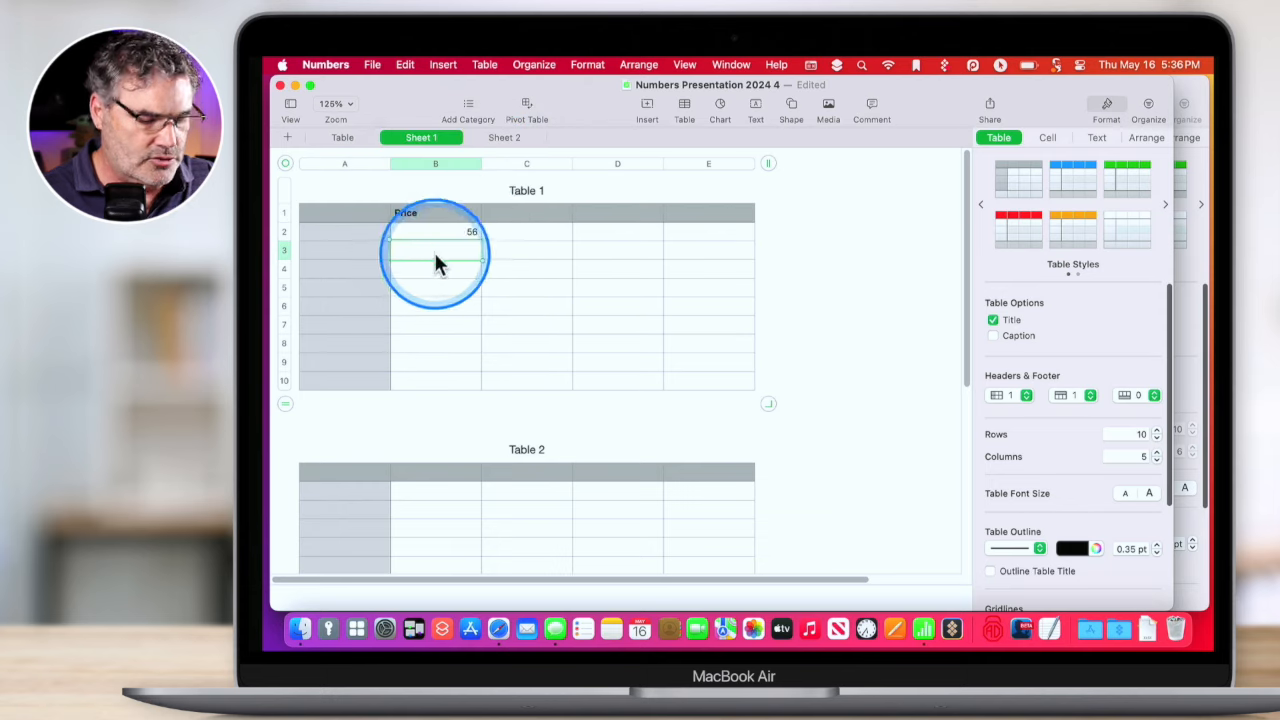
{"action": "type", "text": "45"}
{"action": "key", "text": "Return"}
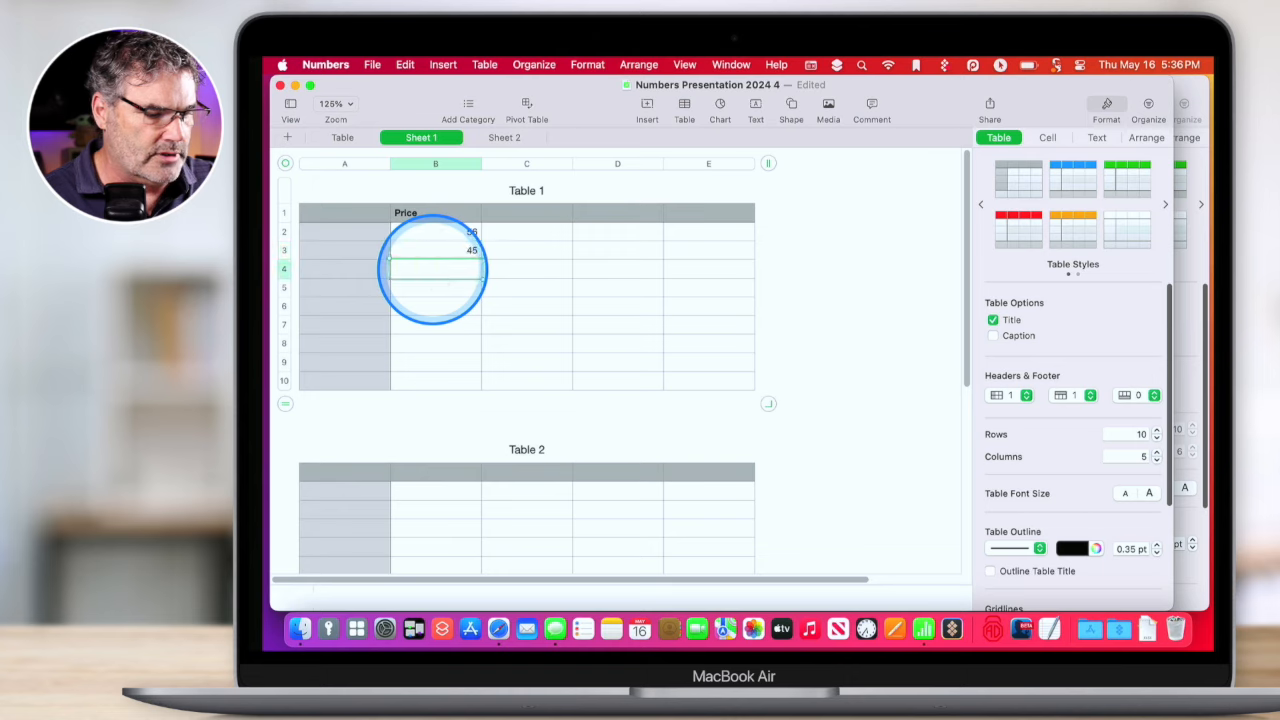
{"action": "type", "text": "23"}
{"action": "key", "text": "Return"}
{"action": "type", "text": "66"}
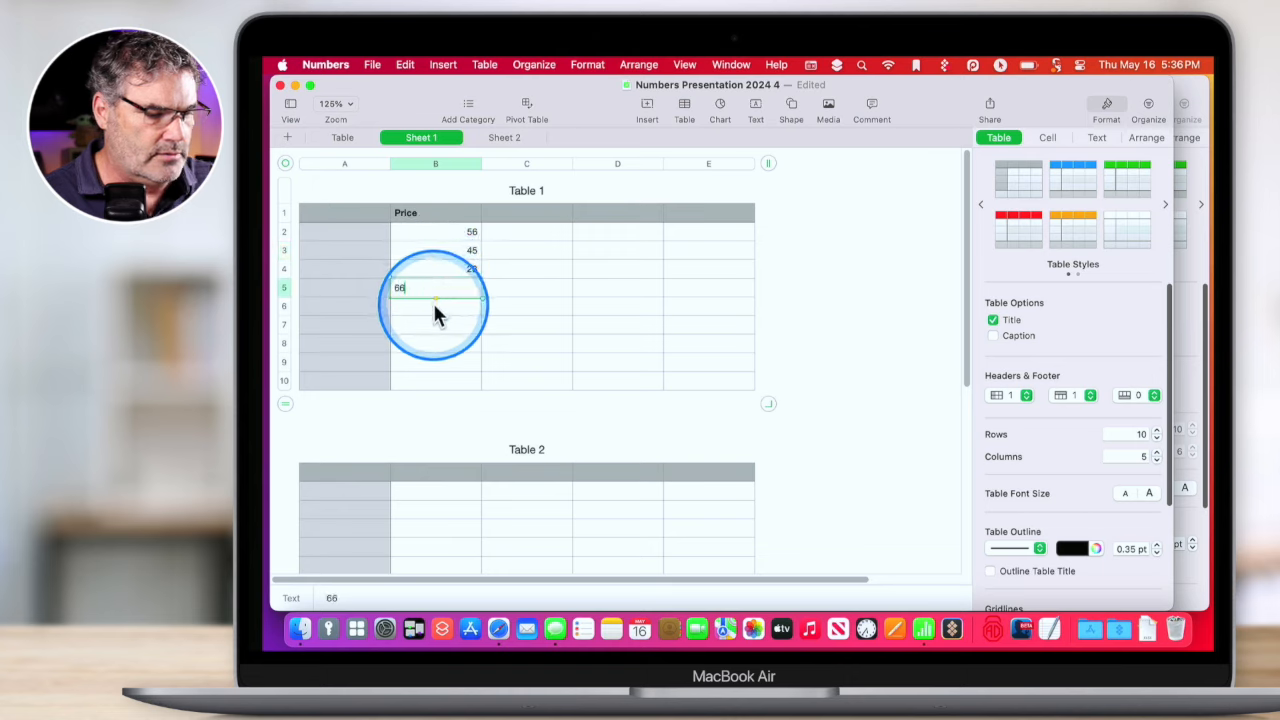
{"action": "key", "text": "Return"}
{"action": "type", "text": "33"}
{"action": "key", "text": "Return"}
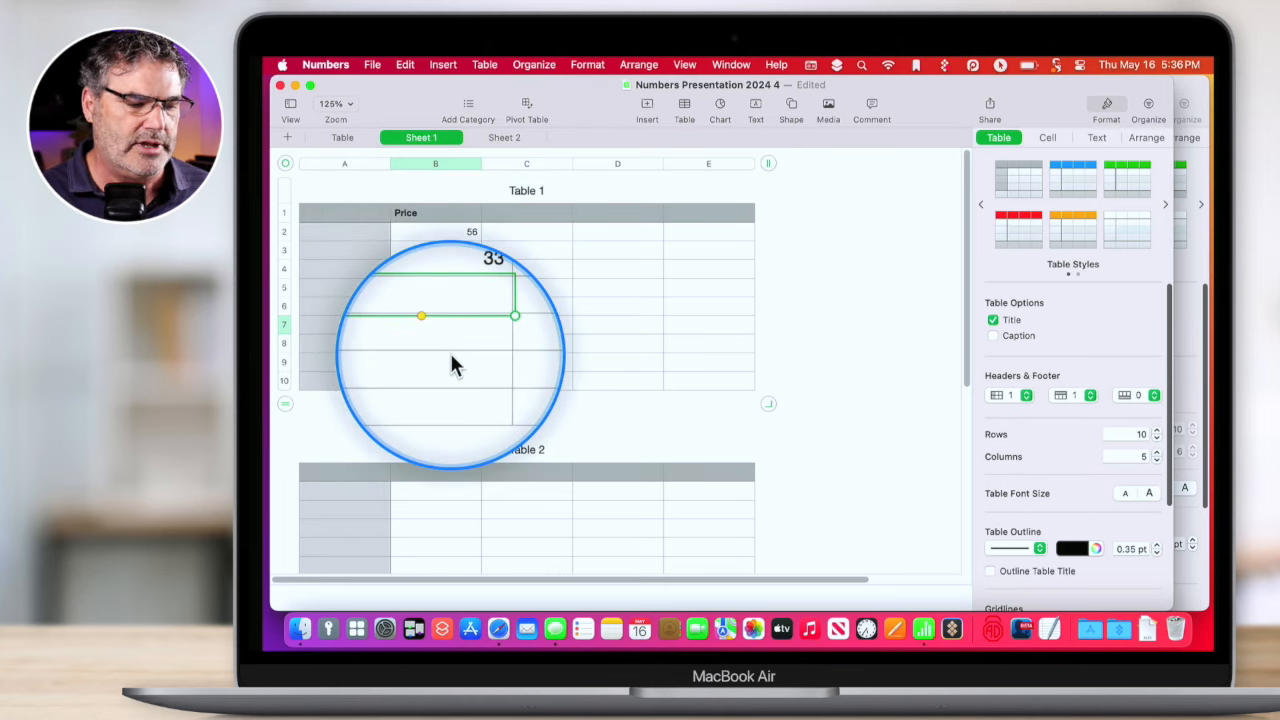
Set the data format of the entire Price column B to Currency.
{"action": "left_click", "coordinate": [444, 163]}
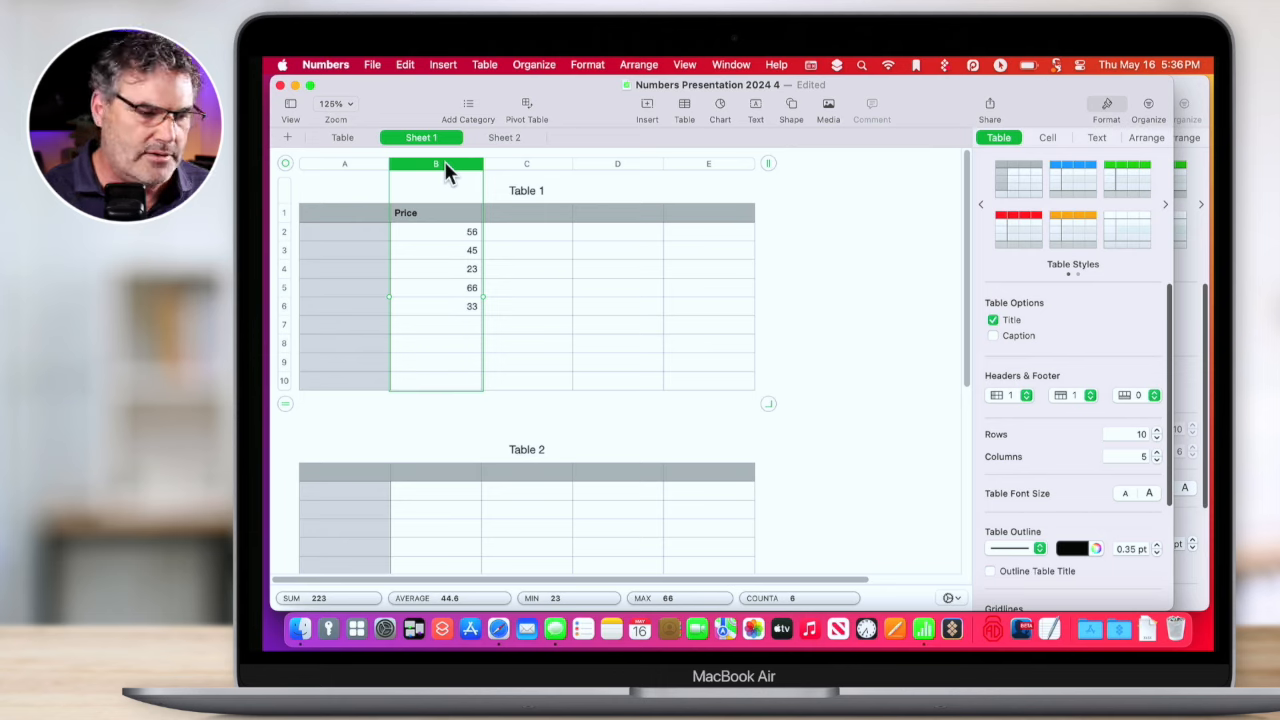
{"action": "left_click", "coordinate": [455, 166]}
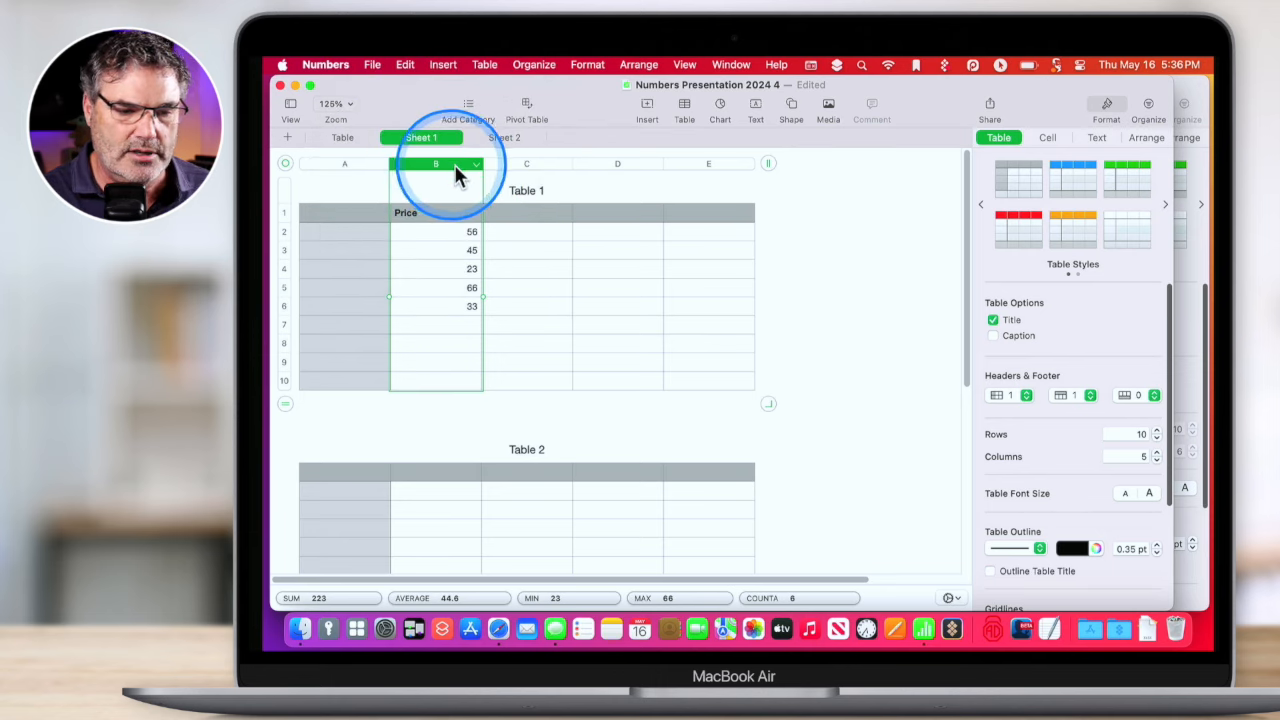
{"action": "left_click", "coordinate": [1048, 138]}
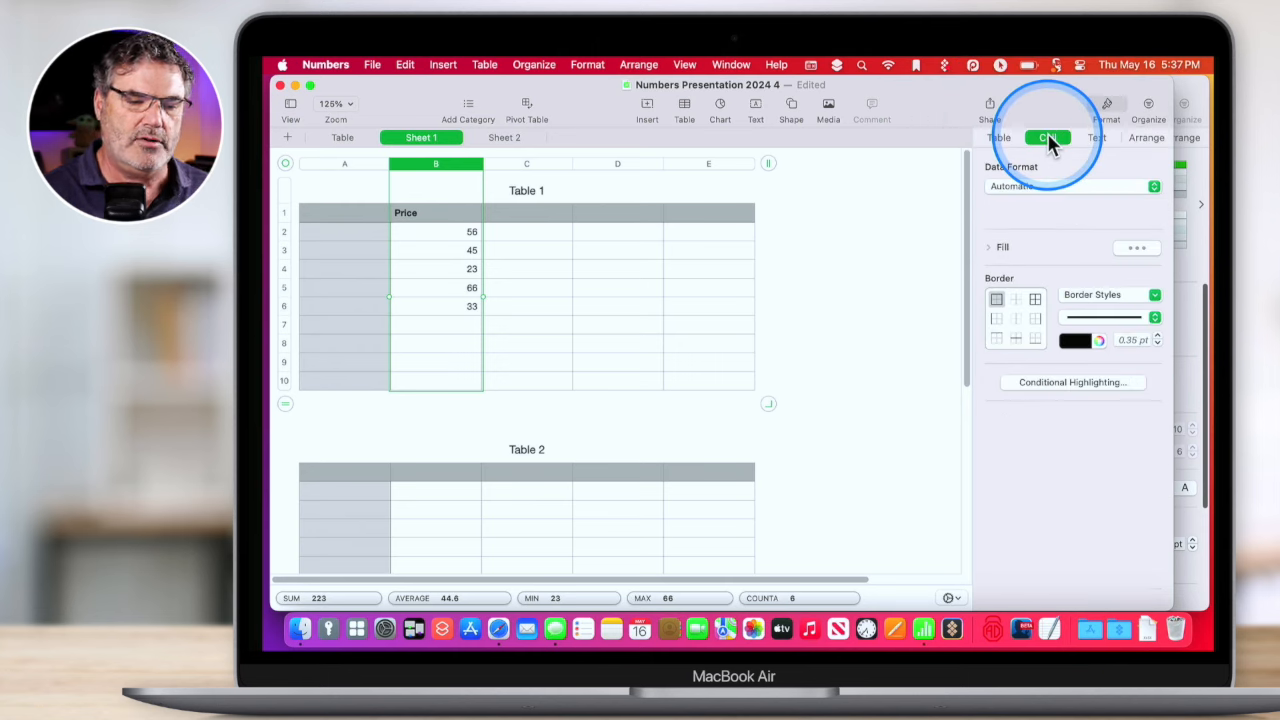
{"action": "left_click", "coordinate": [1019, 183]}
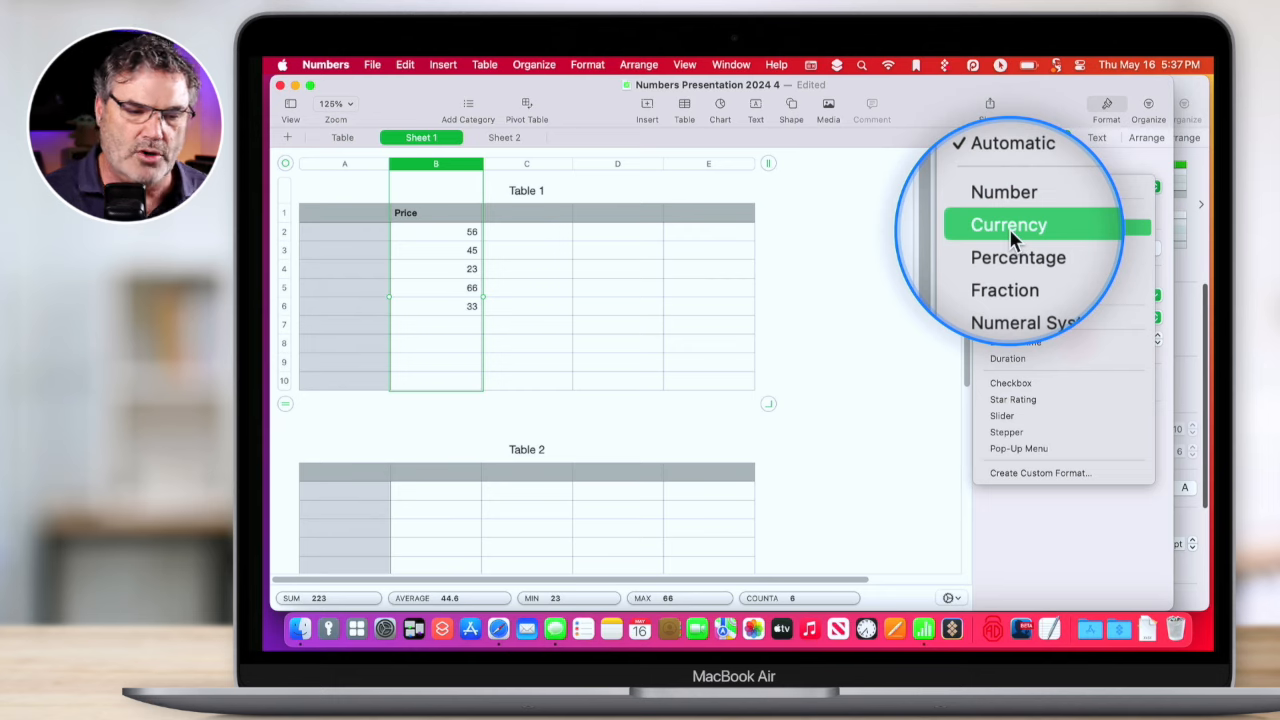
{"action": "left_click", "coordinate": [1009, 228]}
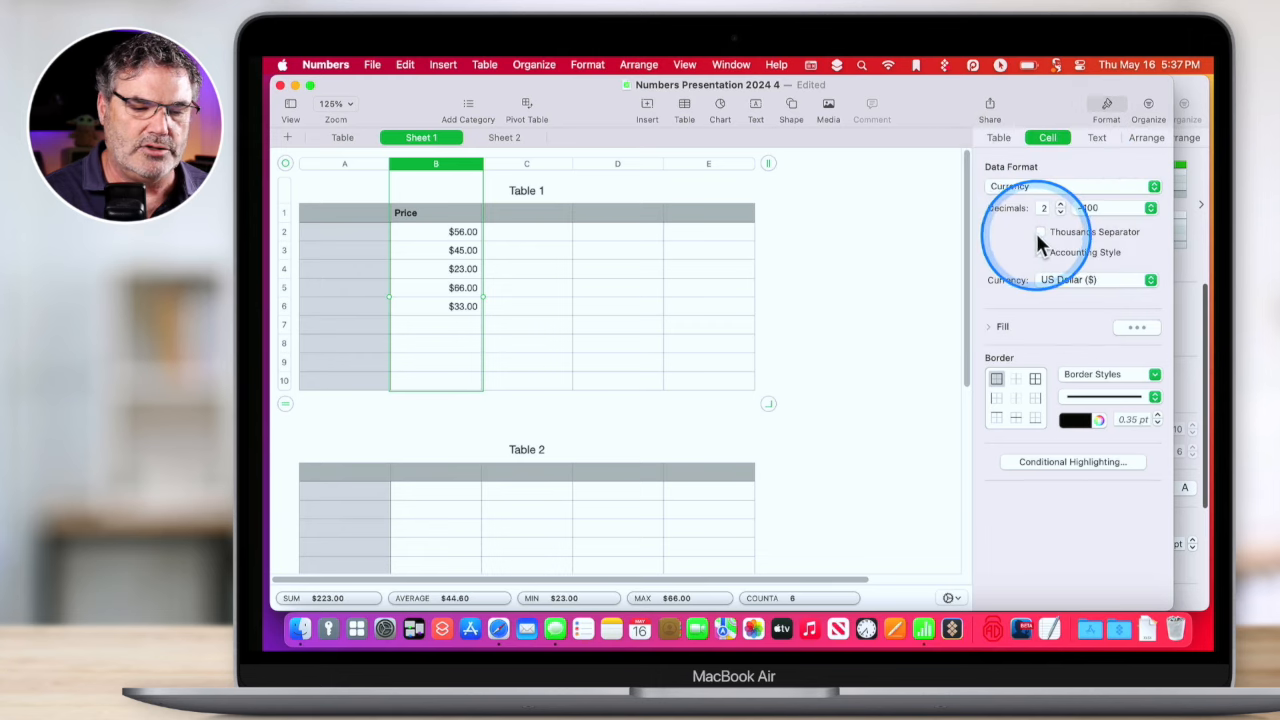
Turn on the thousands separator and accounting style for the Price column's currency format, with 0 decimals.
{"action": "left_click", "coordinate": [1038, 230]}
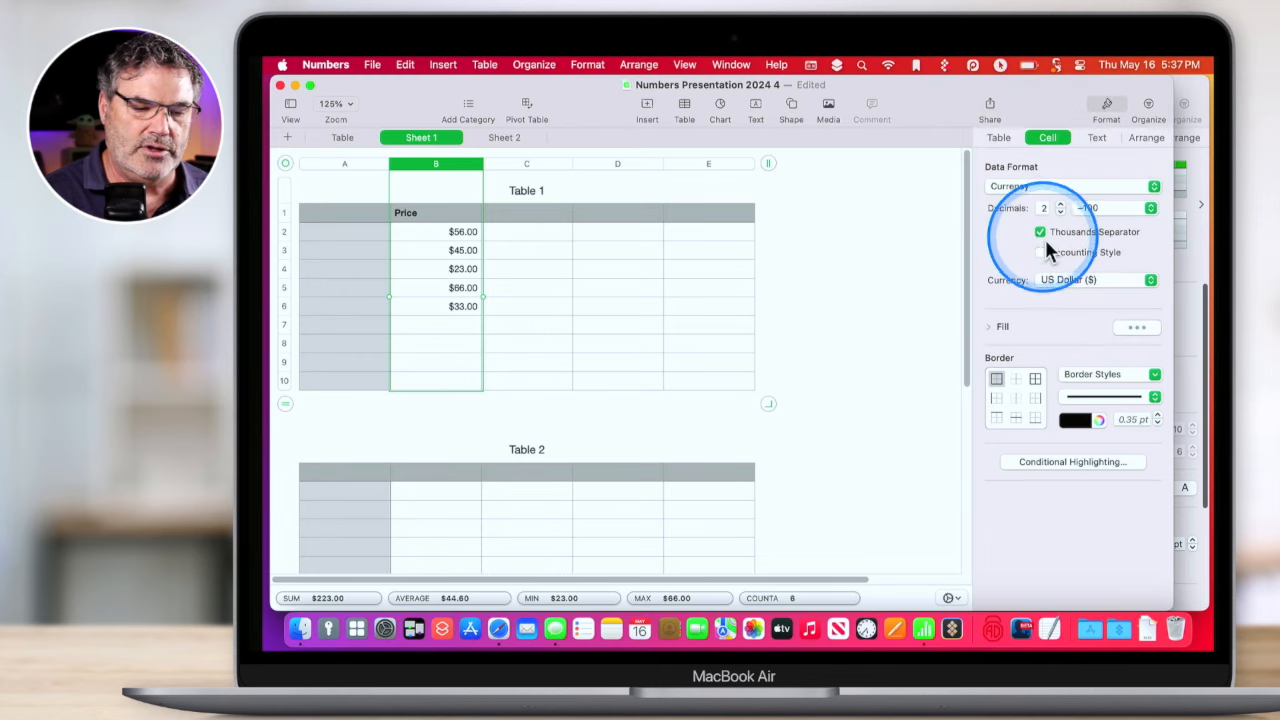
{"action": "left_click", "coordinate": [1040, 252]}
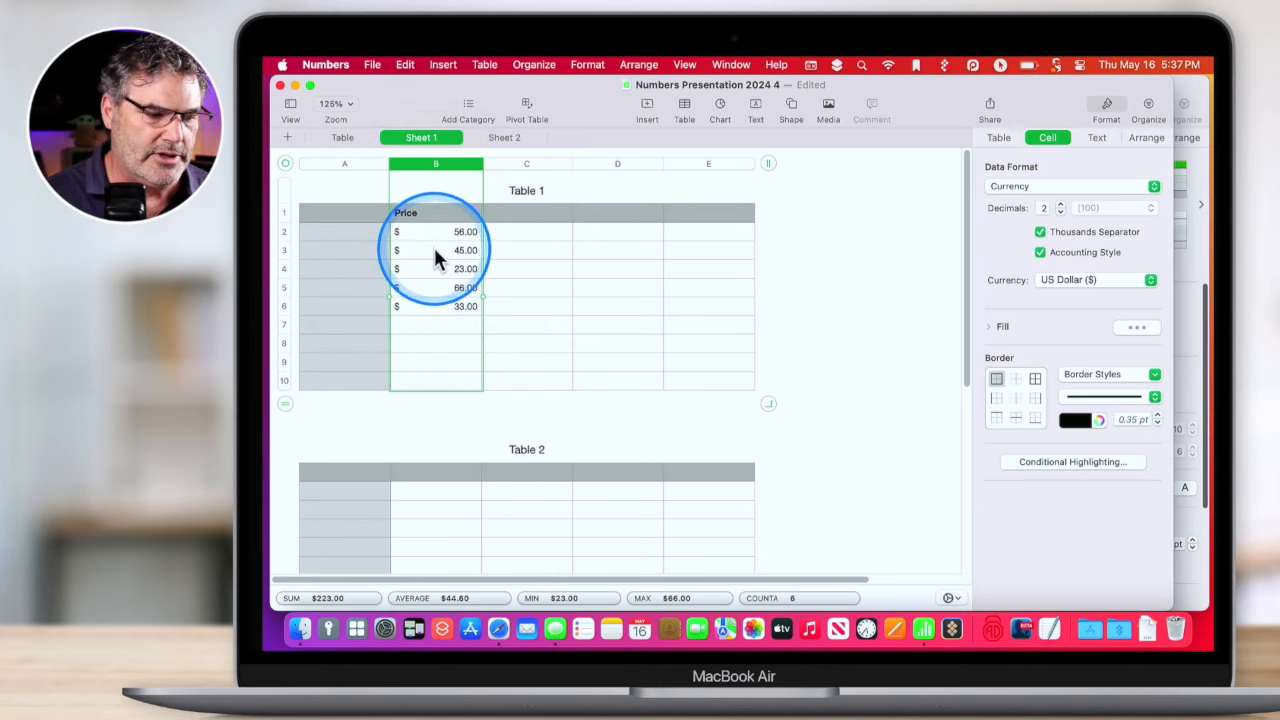
{"action": "left_click", "coordinate": [1061, 211]}
{"action": "left_click", "coordinate": [1061, 211]}
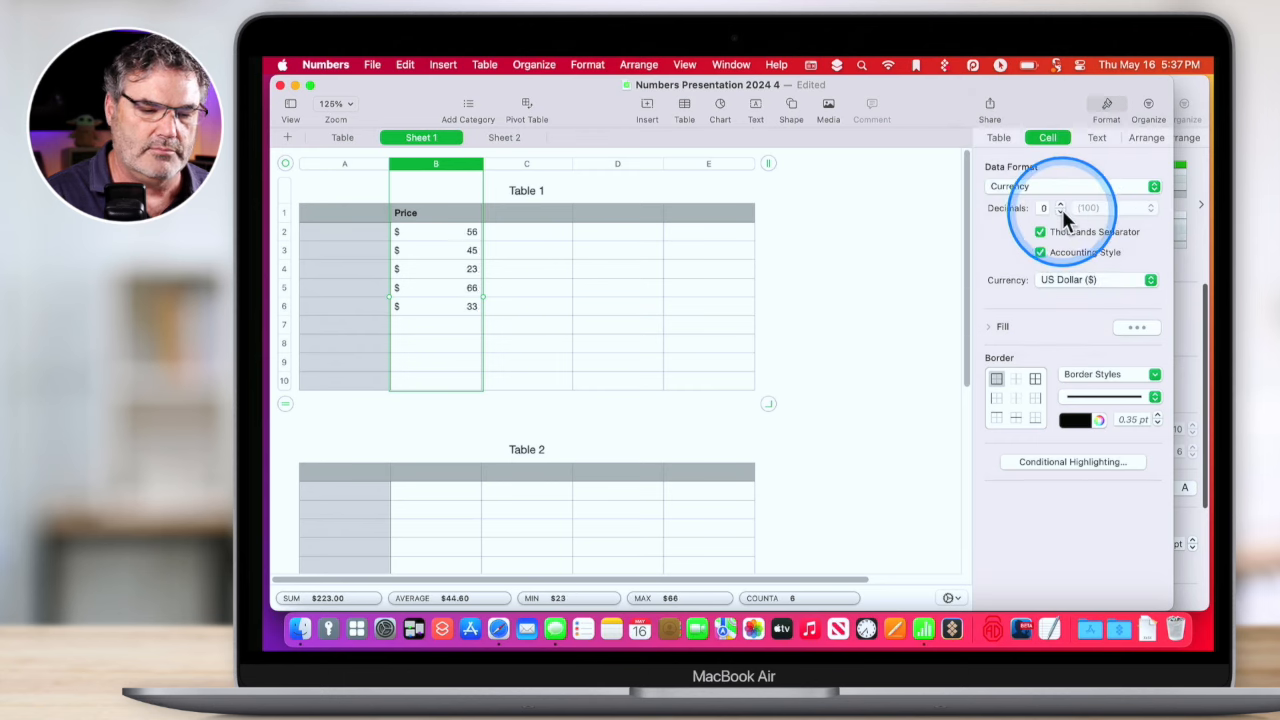
Set the price in cell B2 of Table 1 to 55.76 and check the cell's actual value.
{"action": "left_click", "coordinate": [451, 230]}
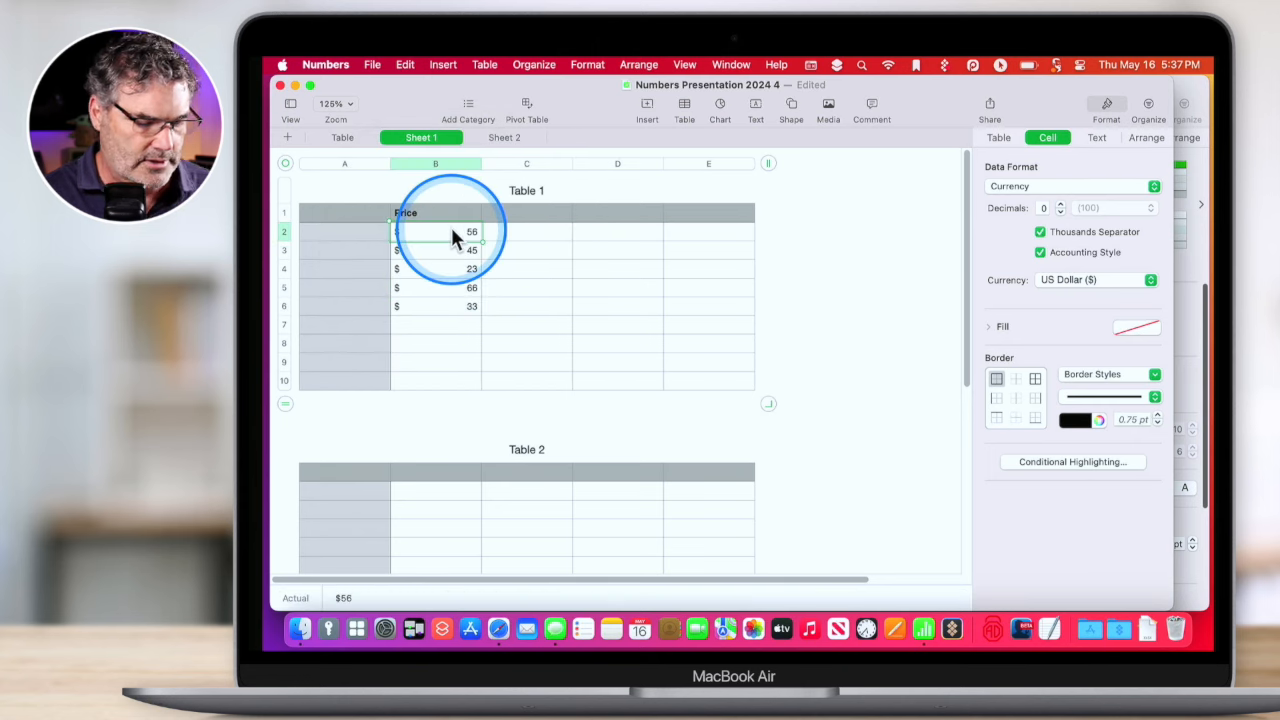
{"action": "type", "text": "55"}
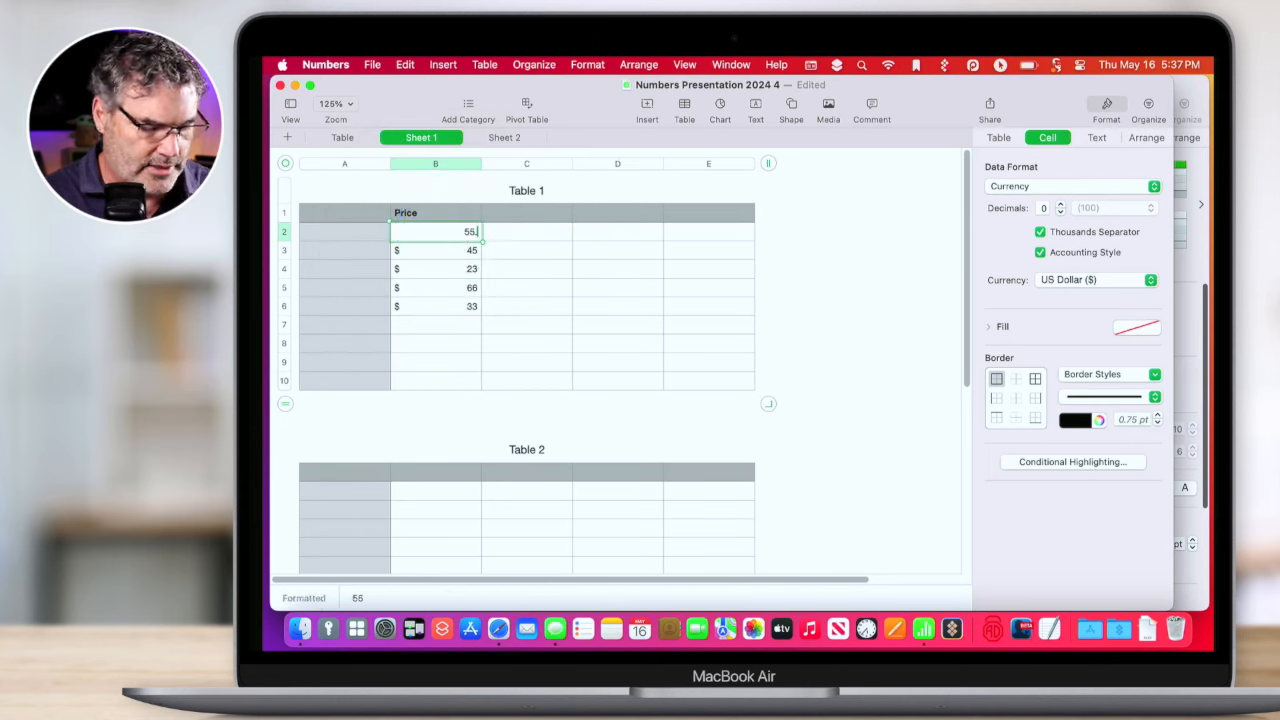
{"action": "type", "text": ".6"}
{"action": "type", "text": "76"}
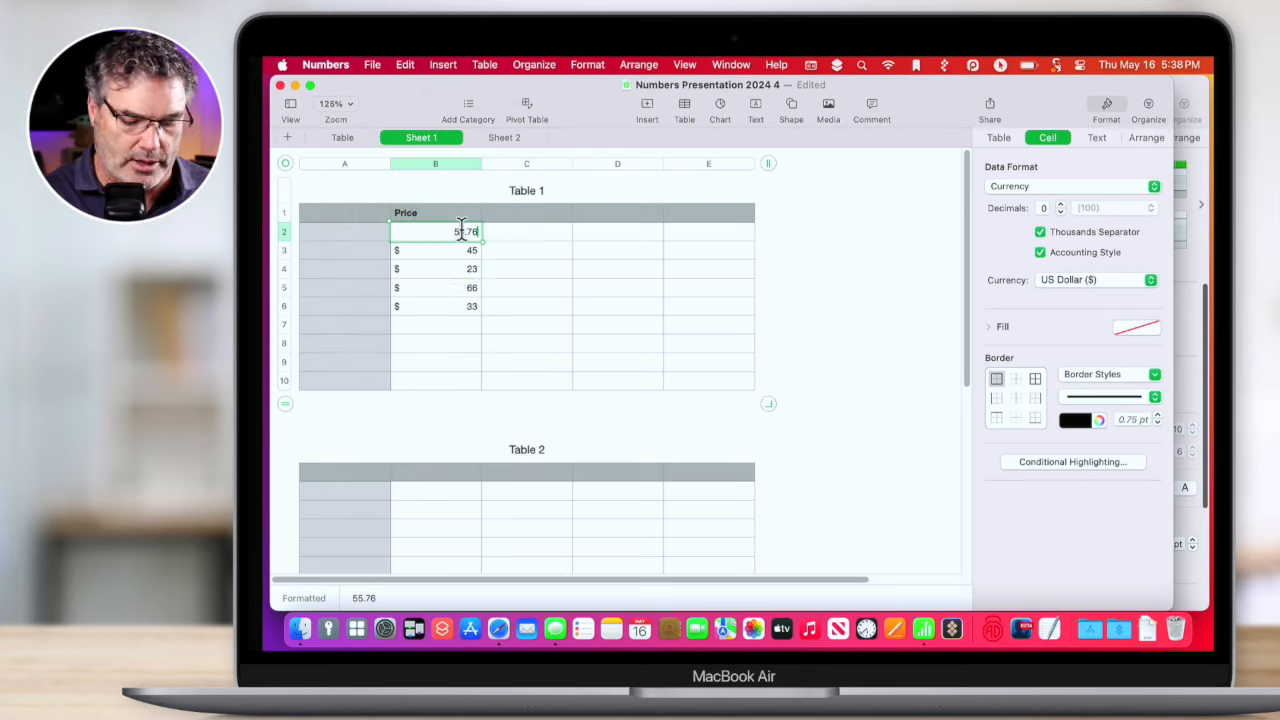
{"action": "key", "text": "Return"}
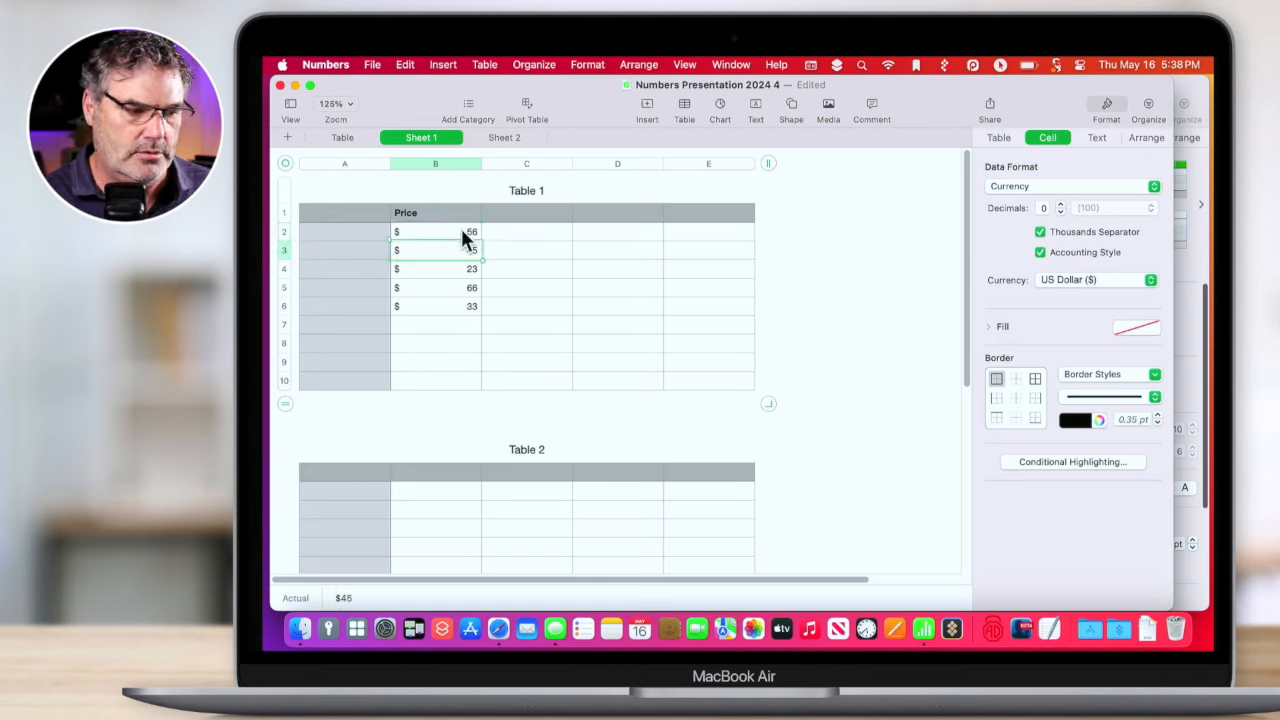
{"action": "left_click", "coordinate": [459, 233]}
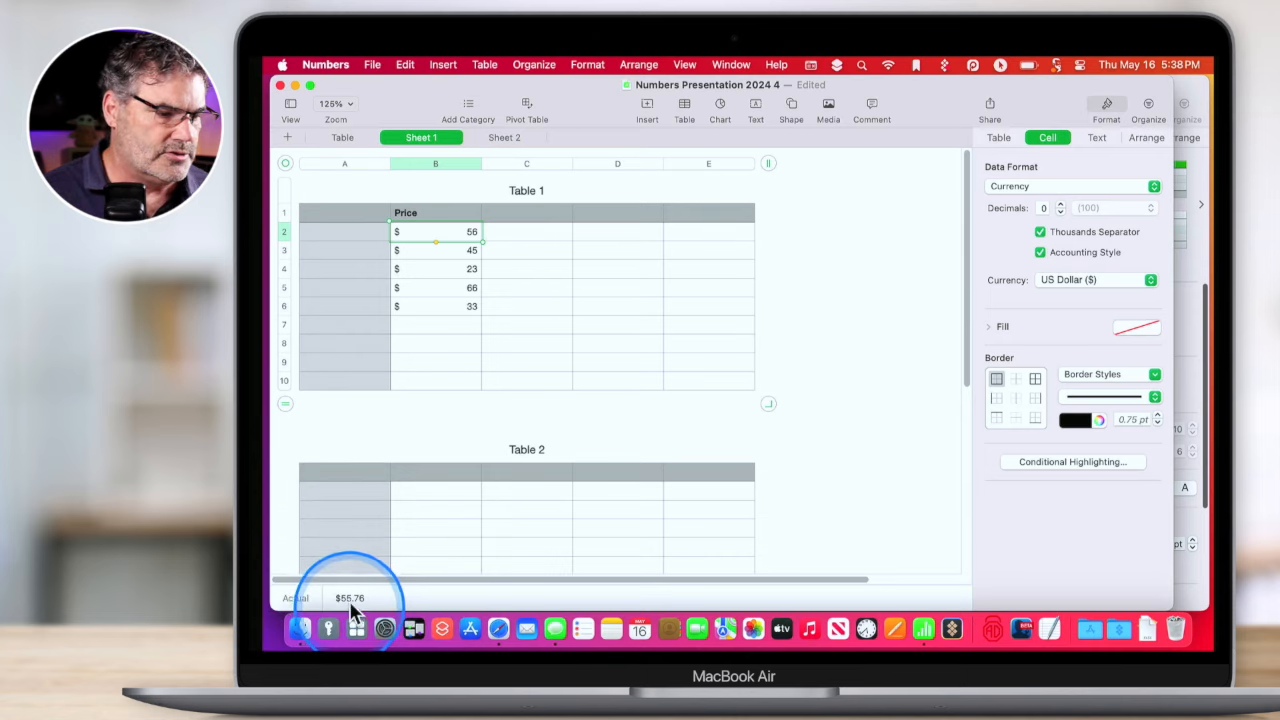
Set the price in cell B3 of Table 1 to 45.23 and check its actual value.
{"action": "left_click", "coordinate": [452, 249]}
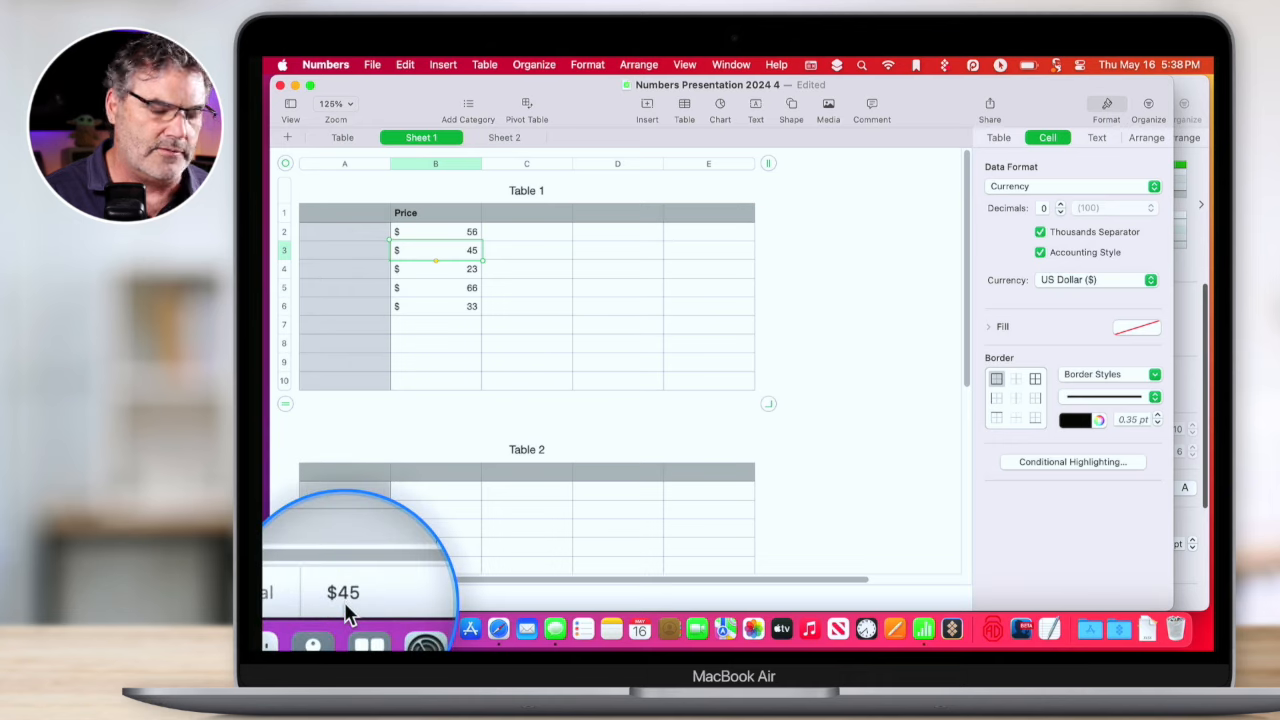
{"action": "double_click", "coordinate": [437, 256]}
{"action": "type", "text": ".2"}
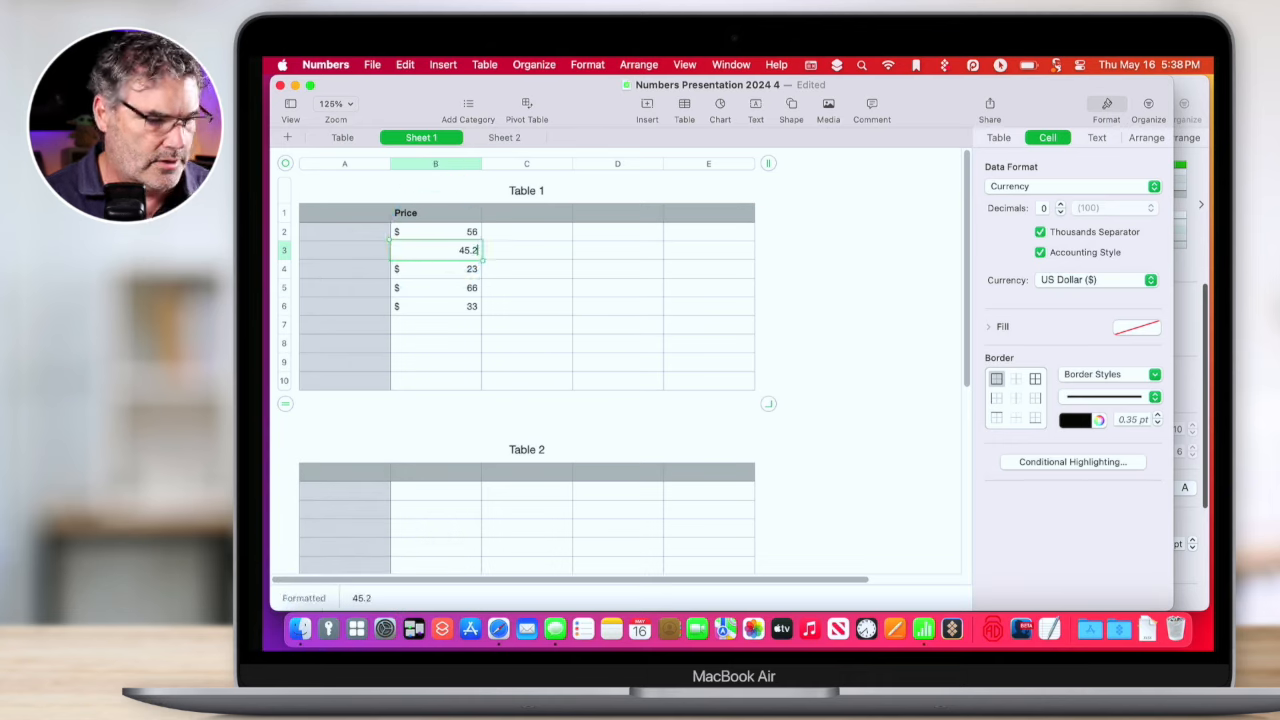
{"action": "type", "text": "3"}
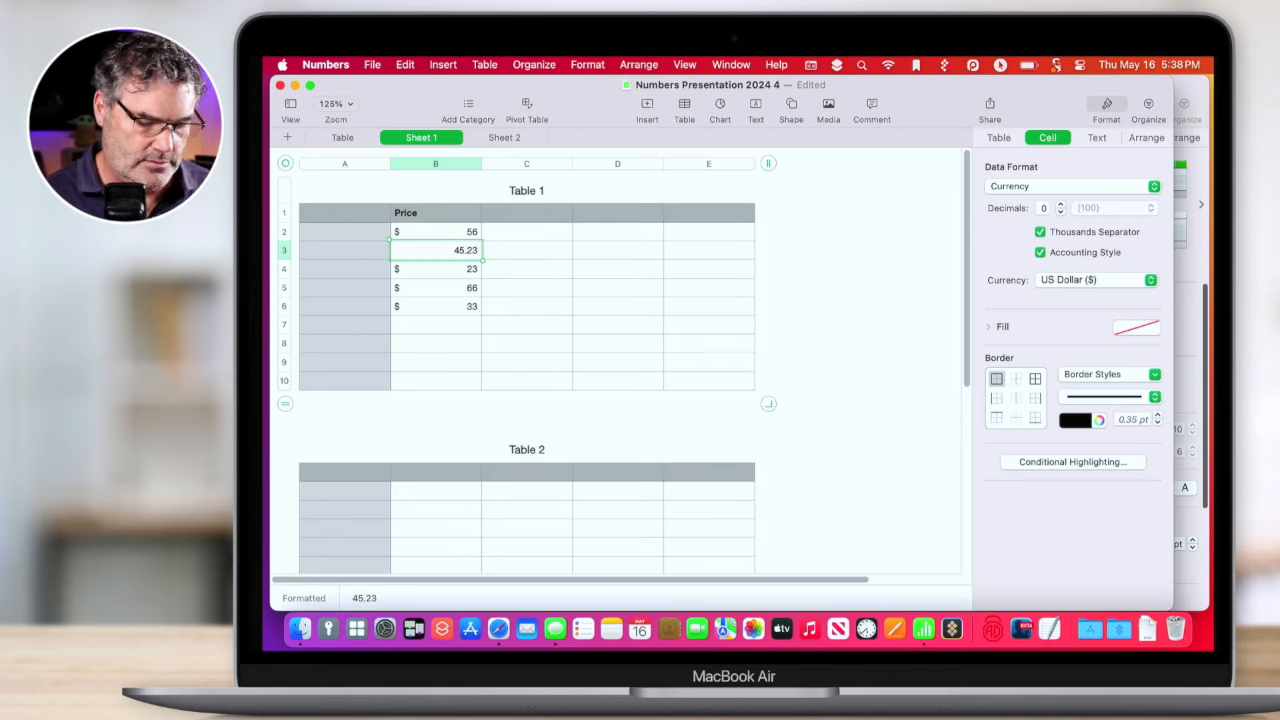
{"action": "key", "text": "Return"}
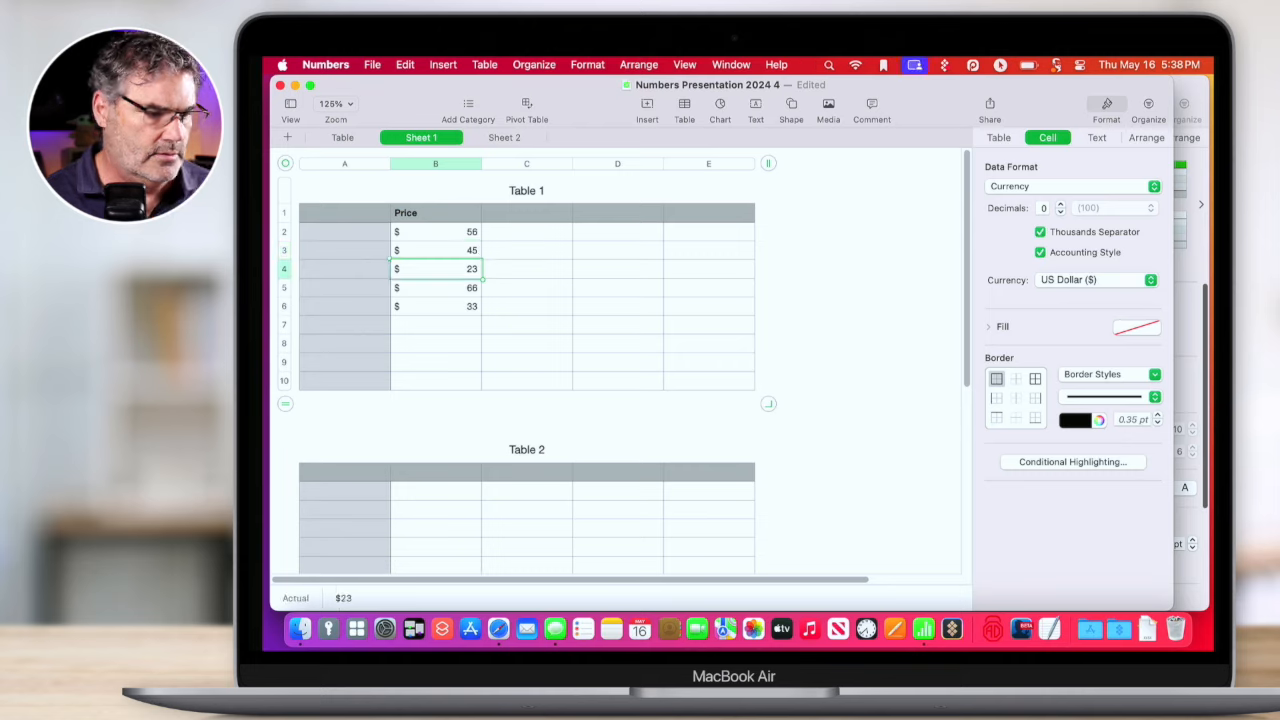
{"action": "left_click", "coordinate": [457, 249]}
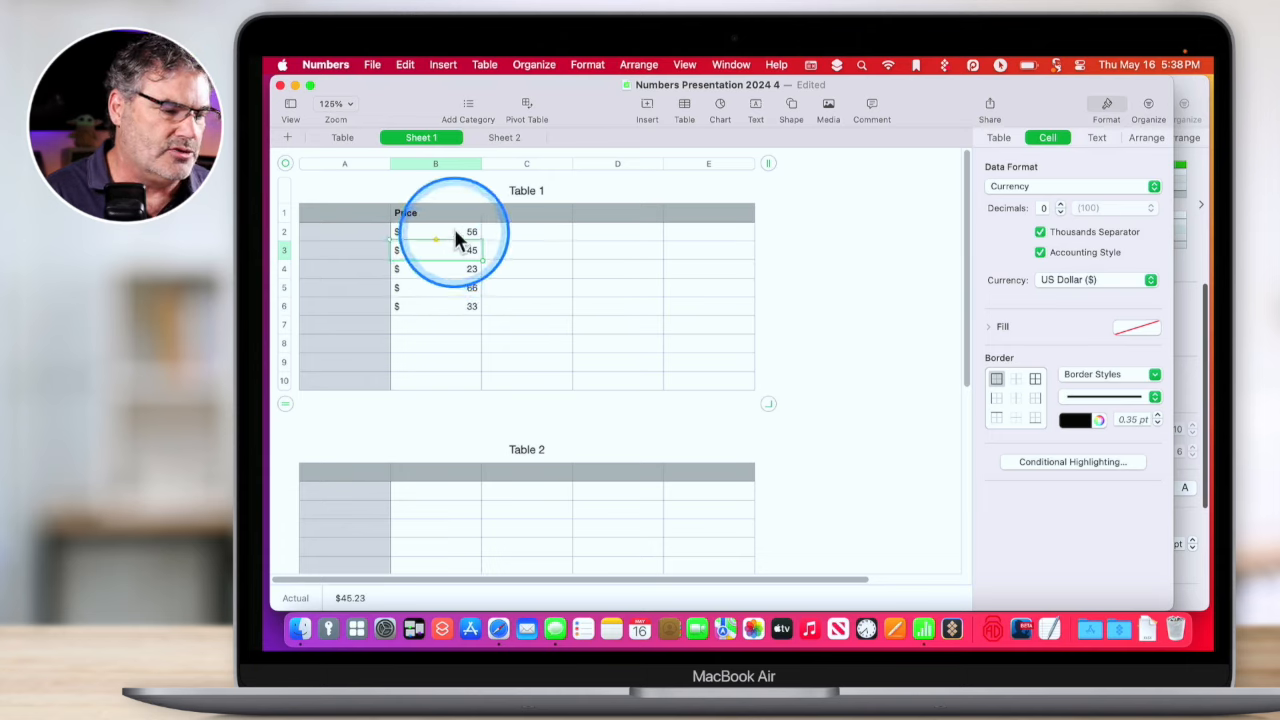
Give the entire Price column B in Table 1 a right border with a thickness of 2 pt.
{"action": "left_click", "coordinate": [447, 165]}
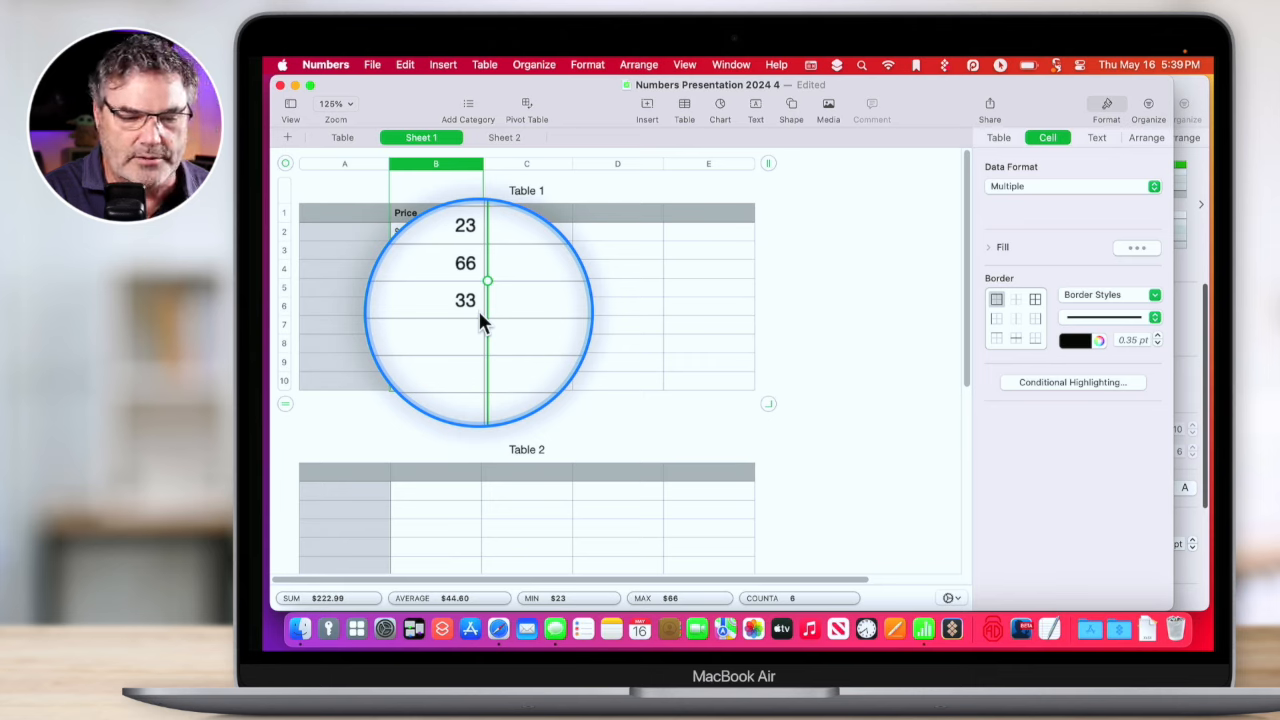
{"action": "left_click", "coordinate": [1036, 315]}
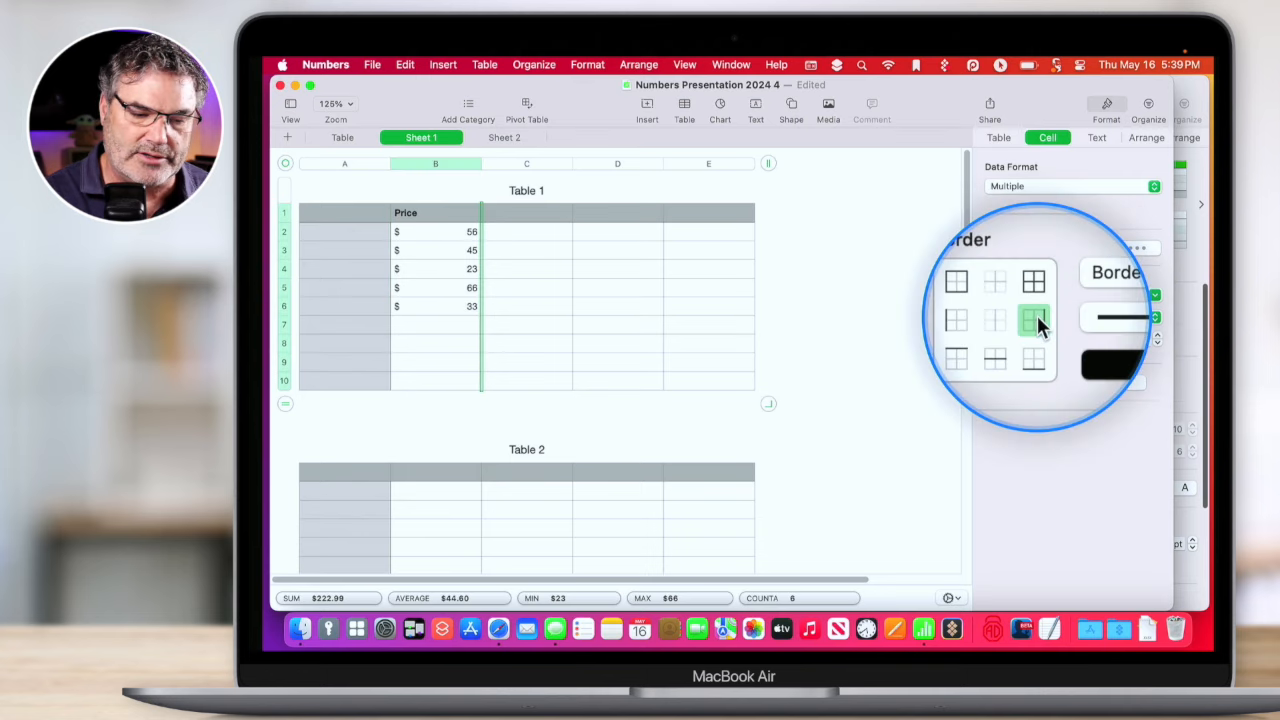
{"action": "left_click", "coordinate": [1137, 320]}
{"action": "left_click", "coordinate": [1135, 320]}
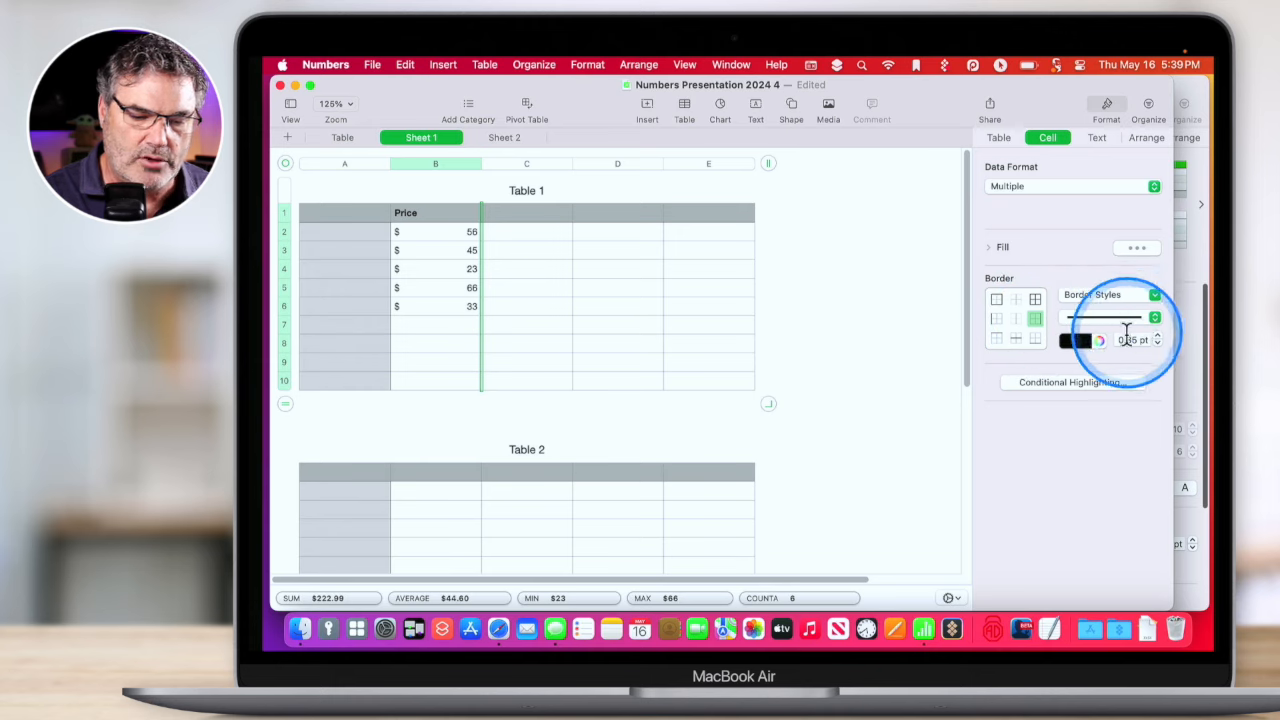
{"action": "left_click", "coordinate": [1131, 340]}
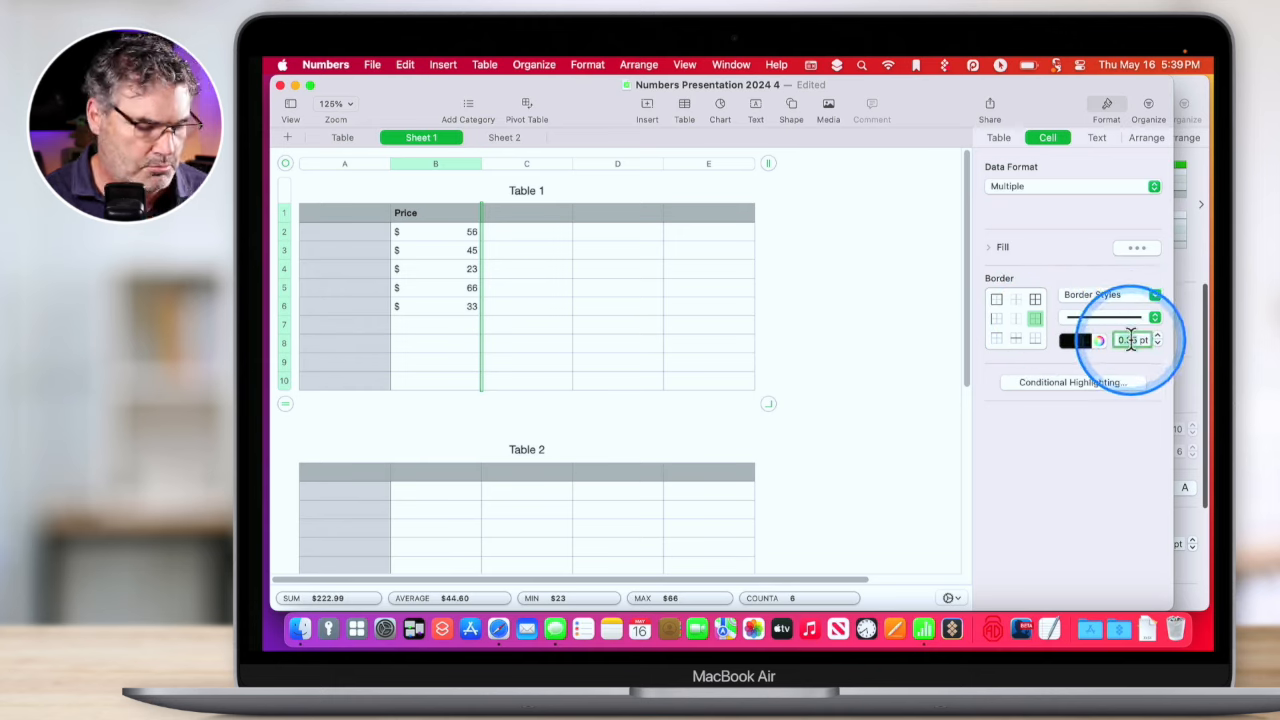
{"action": "type", "text": "2"}
{"action": "key", "text": "Return"}
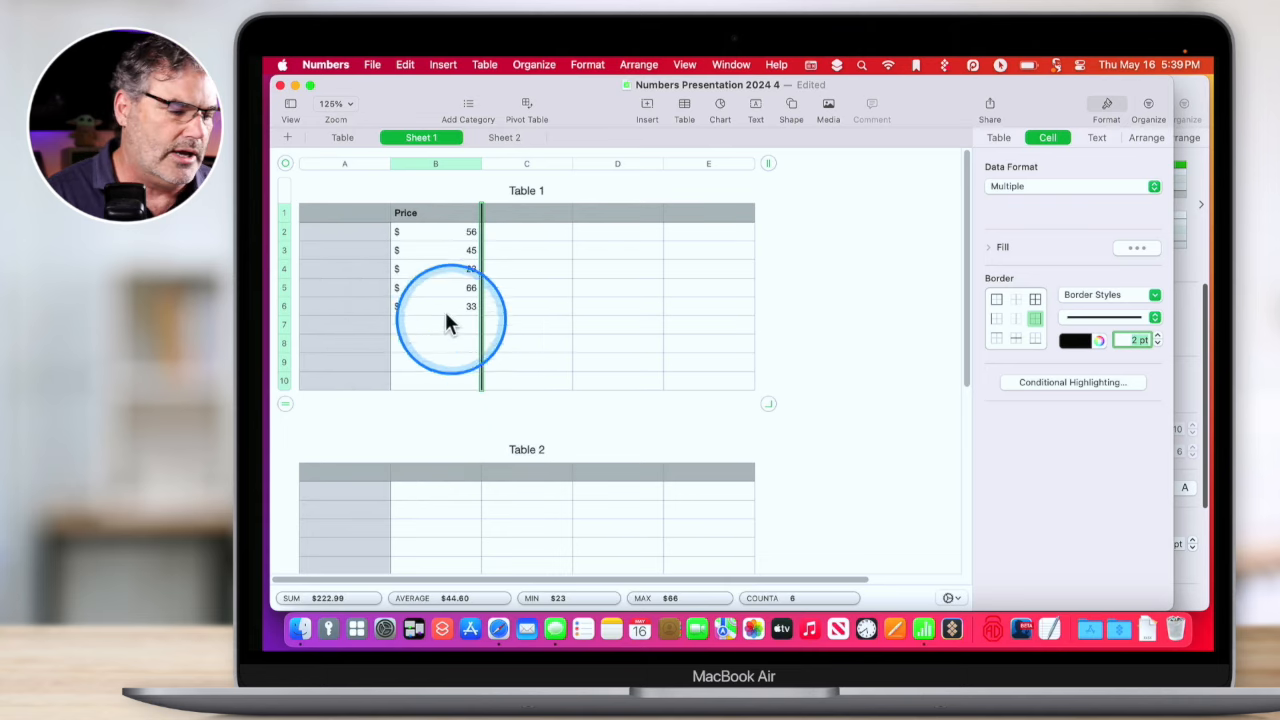
Color the bottom border of row 6 in Table 1 green and make it thicker.
{"action": "left_click", "coordinate": [283, 306]}
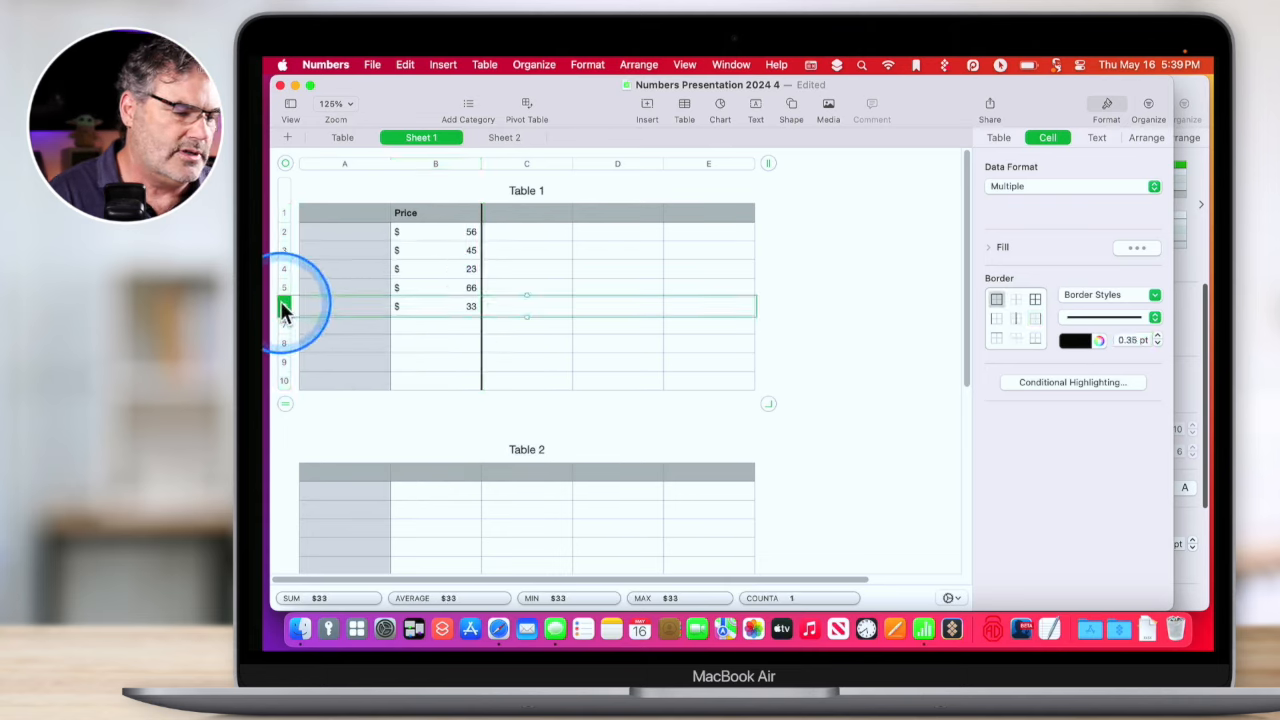
{"action": "left_click", "coordinate": [1033, 340]}
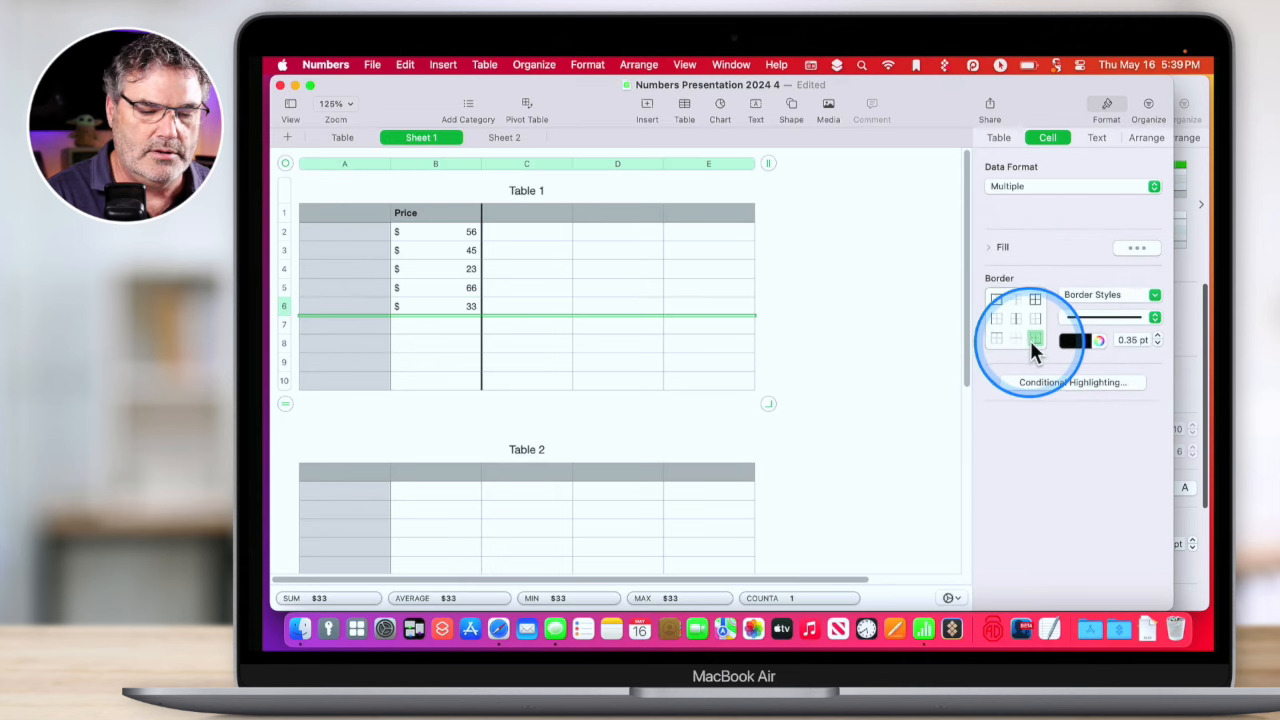
{"action": "left_click", "coordinate": [1099, 340]}
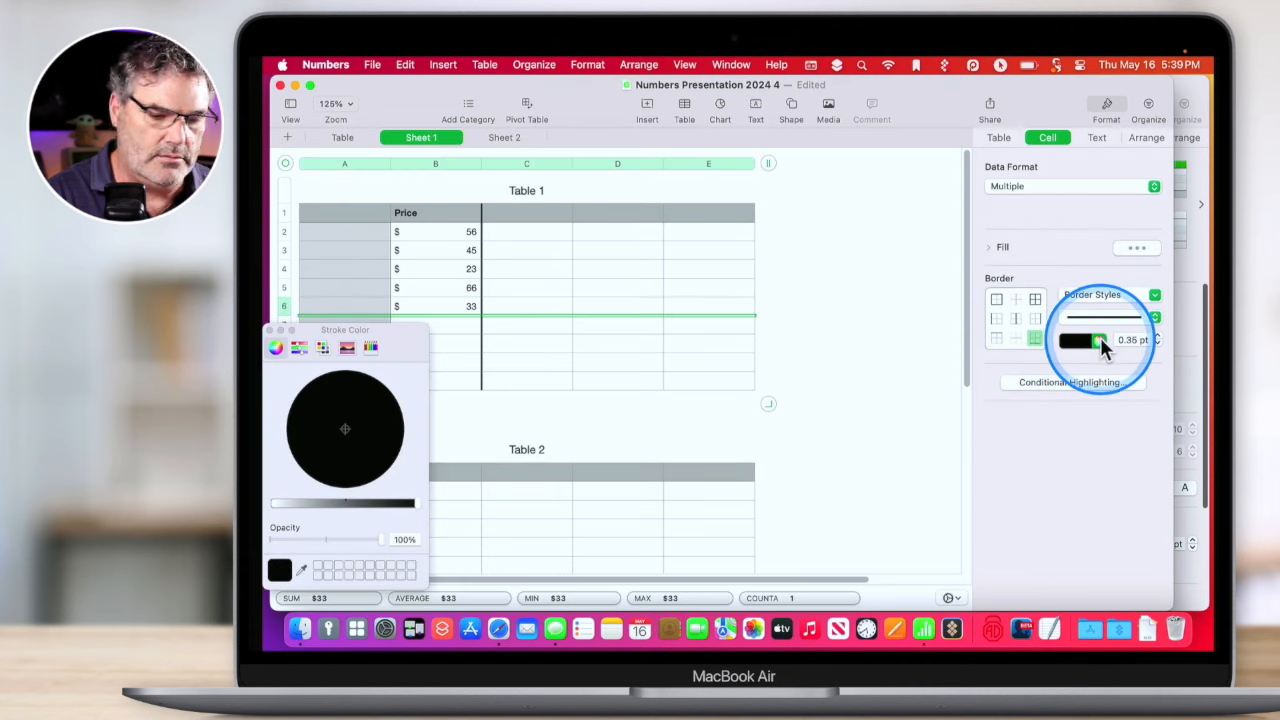
{"action": "left_click", "coordinate": [1100, 338]}
{"action": "left_click", "coordinate": [1075, 342]}
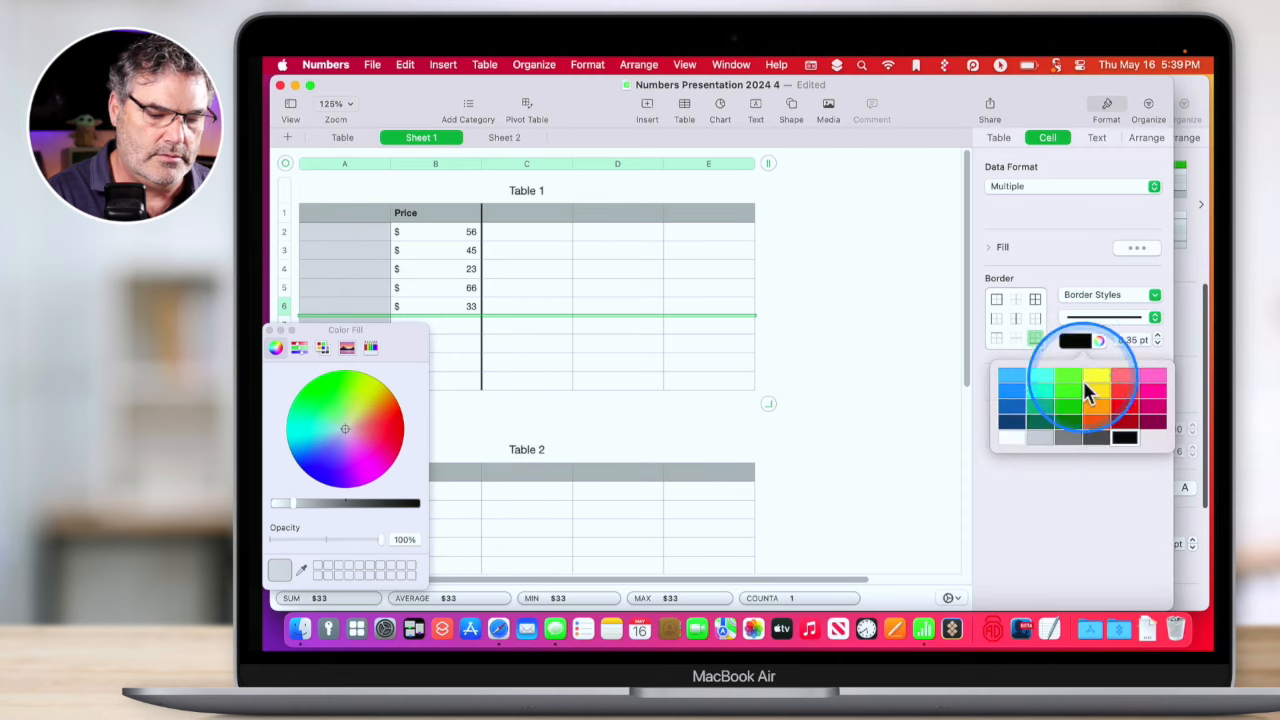
{"action": "left_click", "coordinate": [1035, 412]}
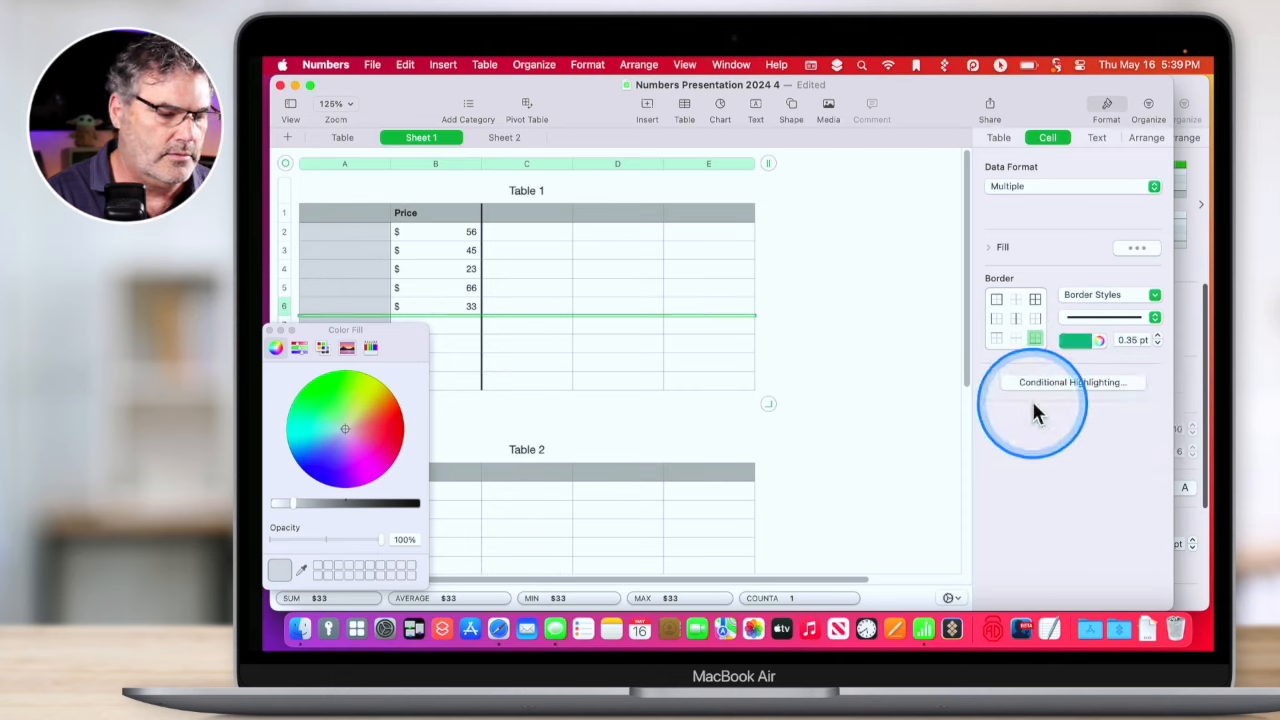
{"action": "left_click", "coordinate": [1157, 335]}
{"action": "left_click", "coordinate": [1157, 335]}
{"action": "left_click", "coordinate": [1157, 335]}
{"action": "left_click", "coordinate": [901, 310]}
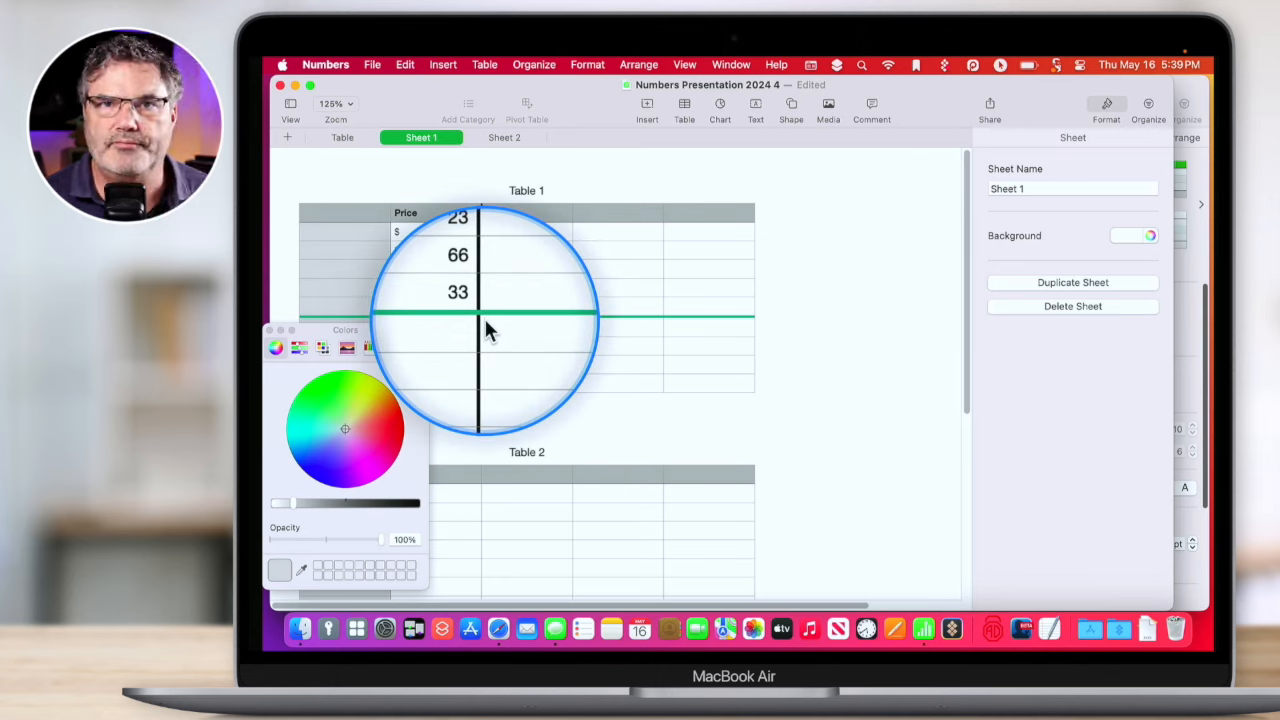
Give cell D4 of Table 1 a dark red outline border and increase its thickness.
{"action": "left_click", "coordinate": [603, 273]}
{"action": "left_click", "coordinate": [997, 300]}
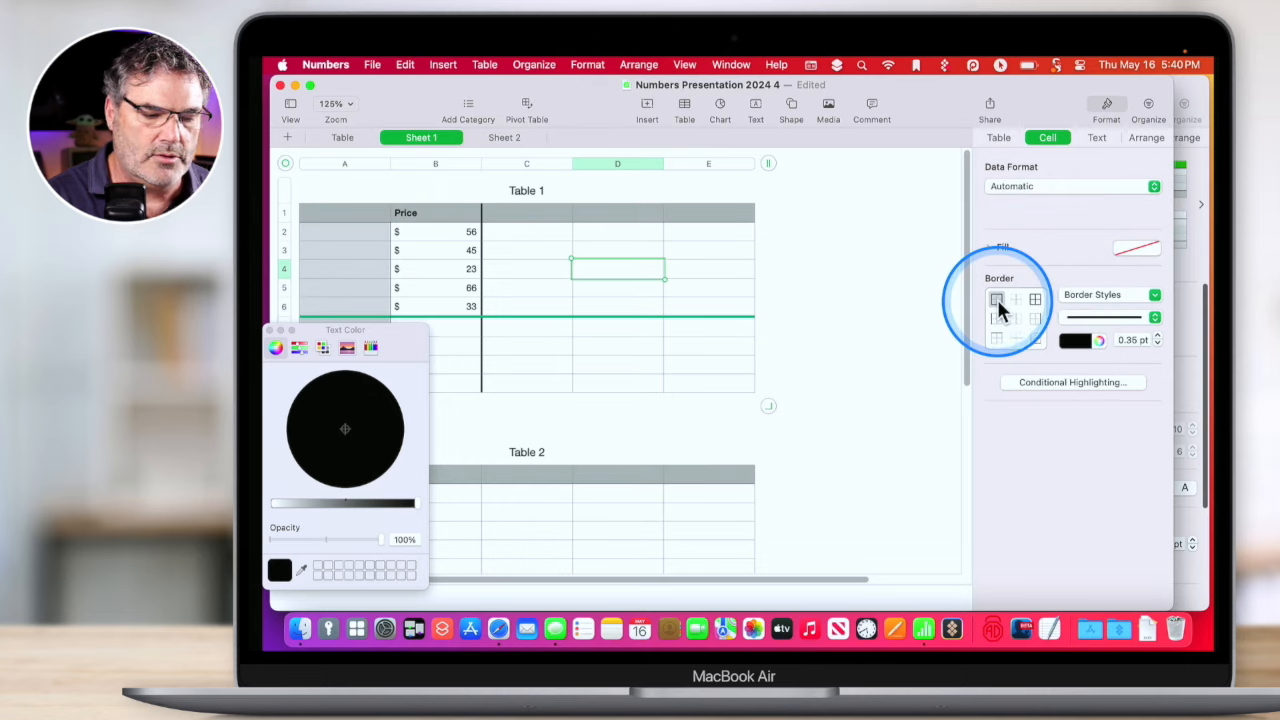
{"action": "left_click", "coordinate": [1088, 343]}
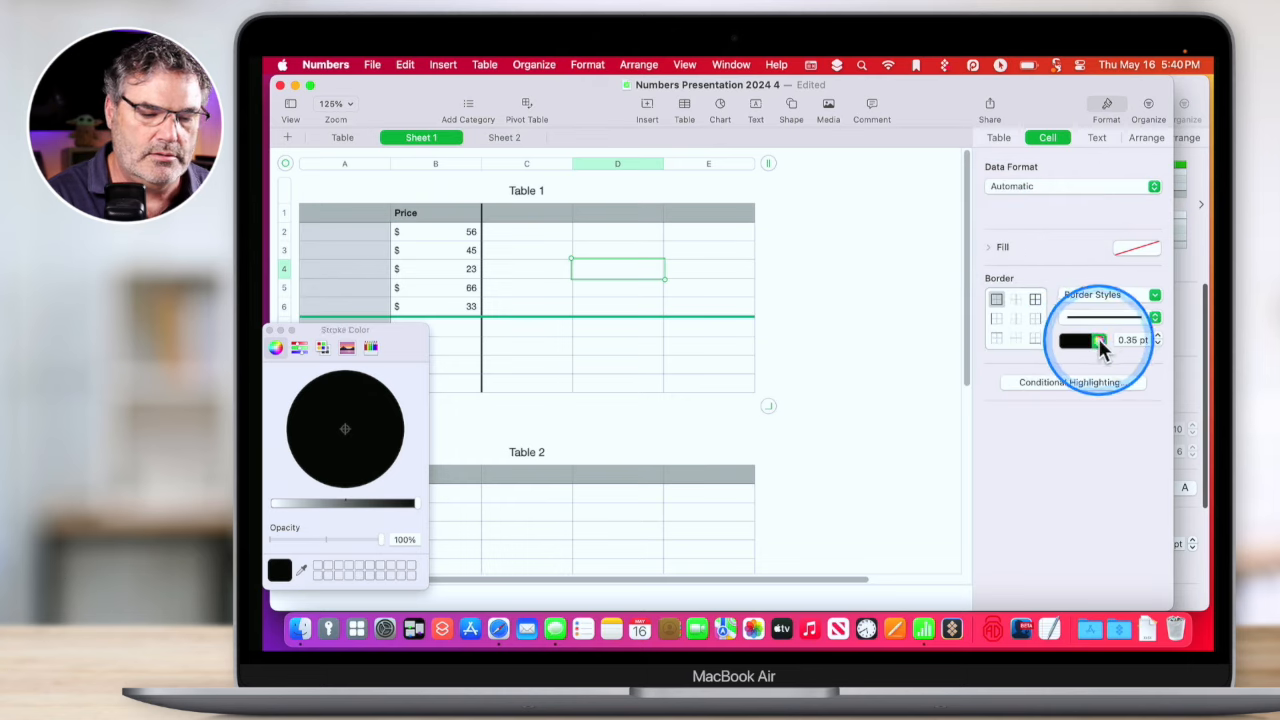
{"action": "left_click", "coordinate": [1080, 342]}
{"action": "left_click", "coordinate": [1123, 423]}
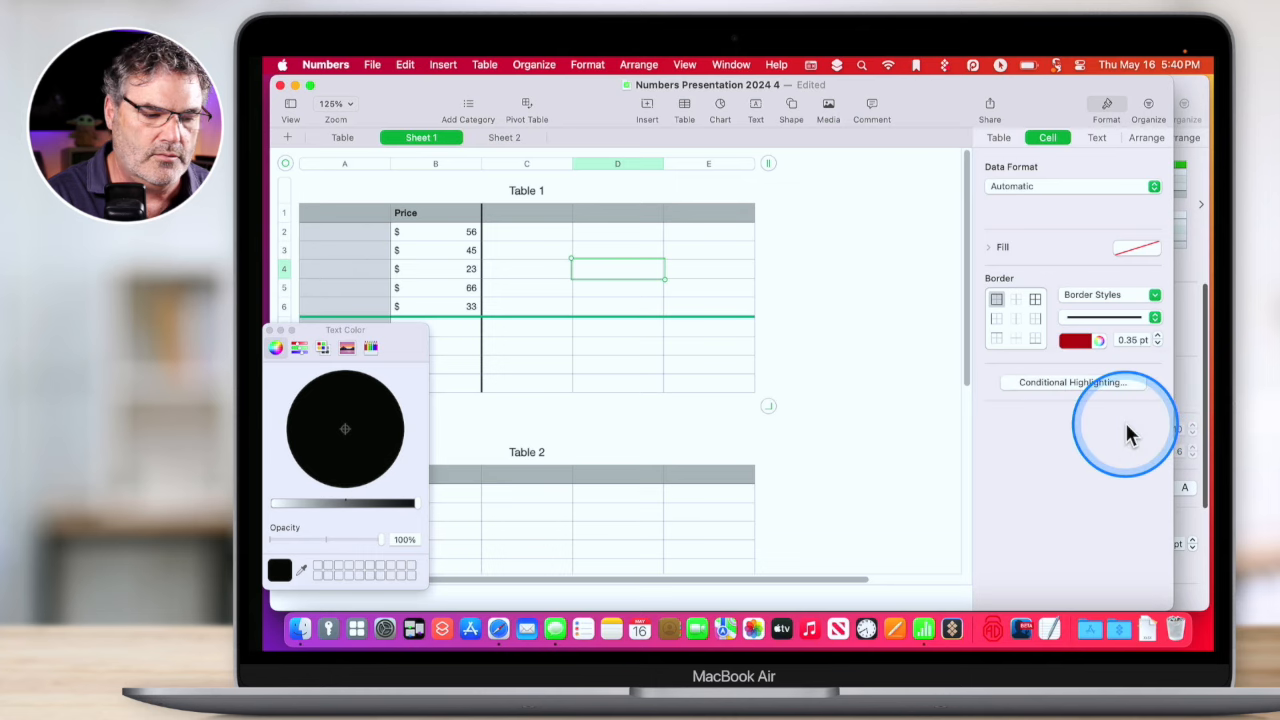
{"action": "left_click", "coordinate": [1157, 336]}
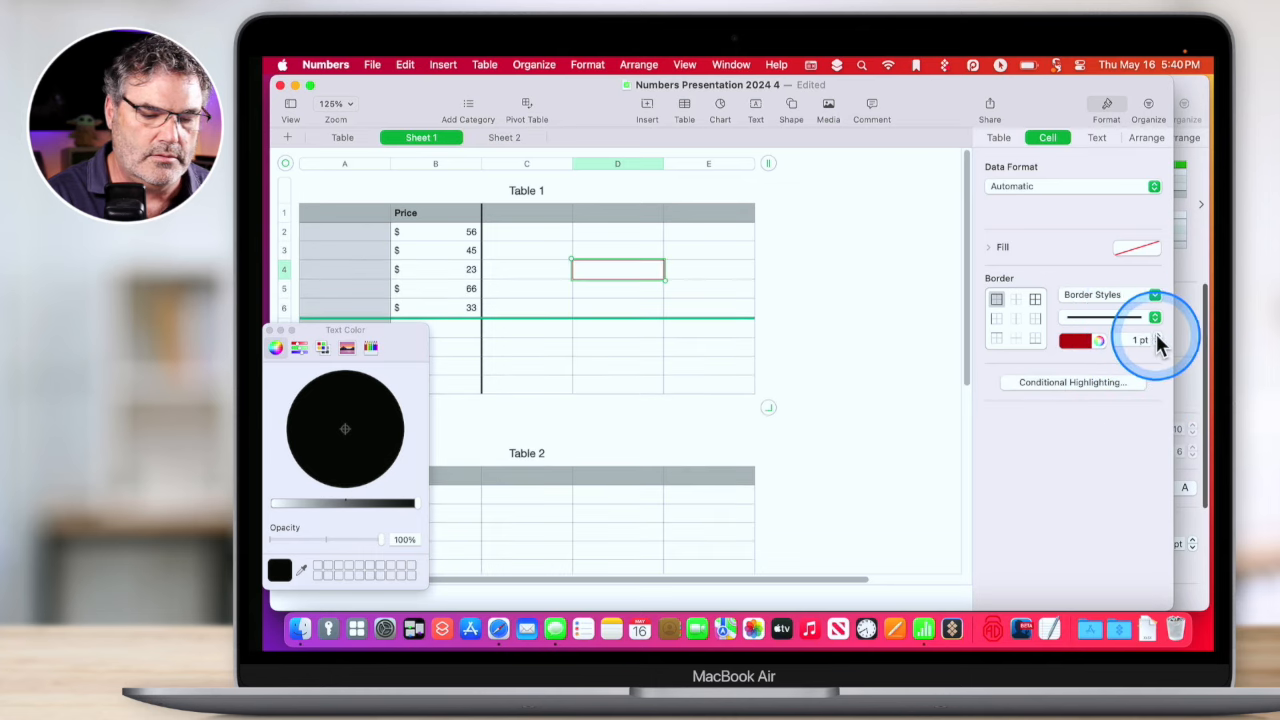
{"action": "left_click", "coordinate": [849, 297]}
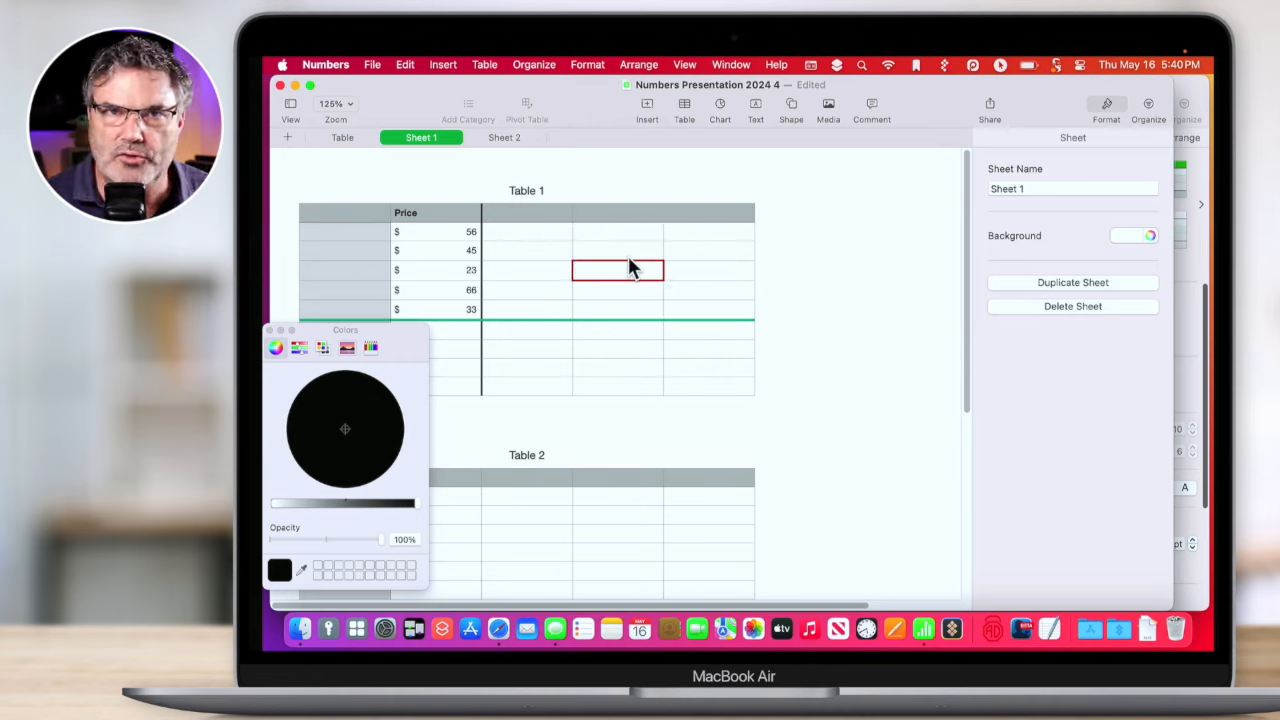
Try selecting blocks of cells in Table 1, D3:E5 and D5:D8, for an outline border.
{"action": "left_click_drag", "start_coordinate": [629, 259], "coordinate": [674, 300]}
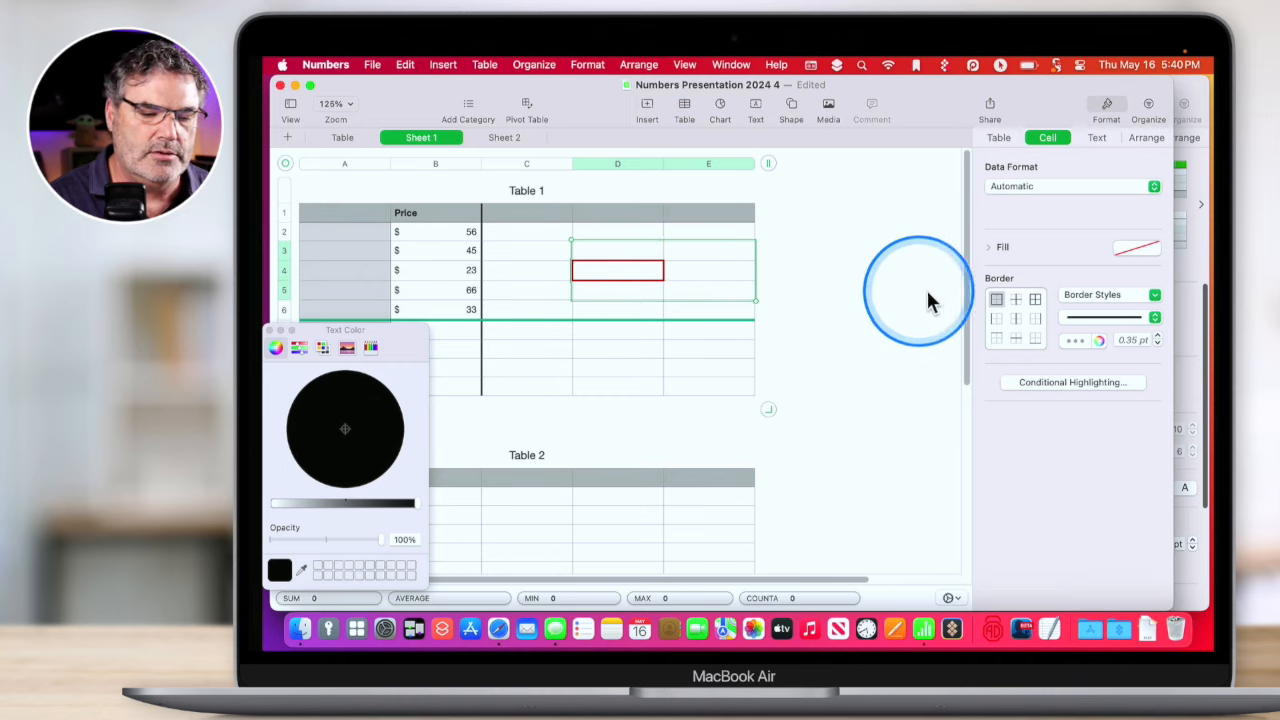
{"action": "left_click", "coordinate": [997, 304]}
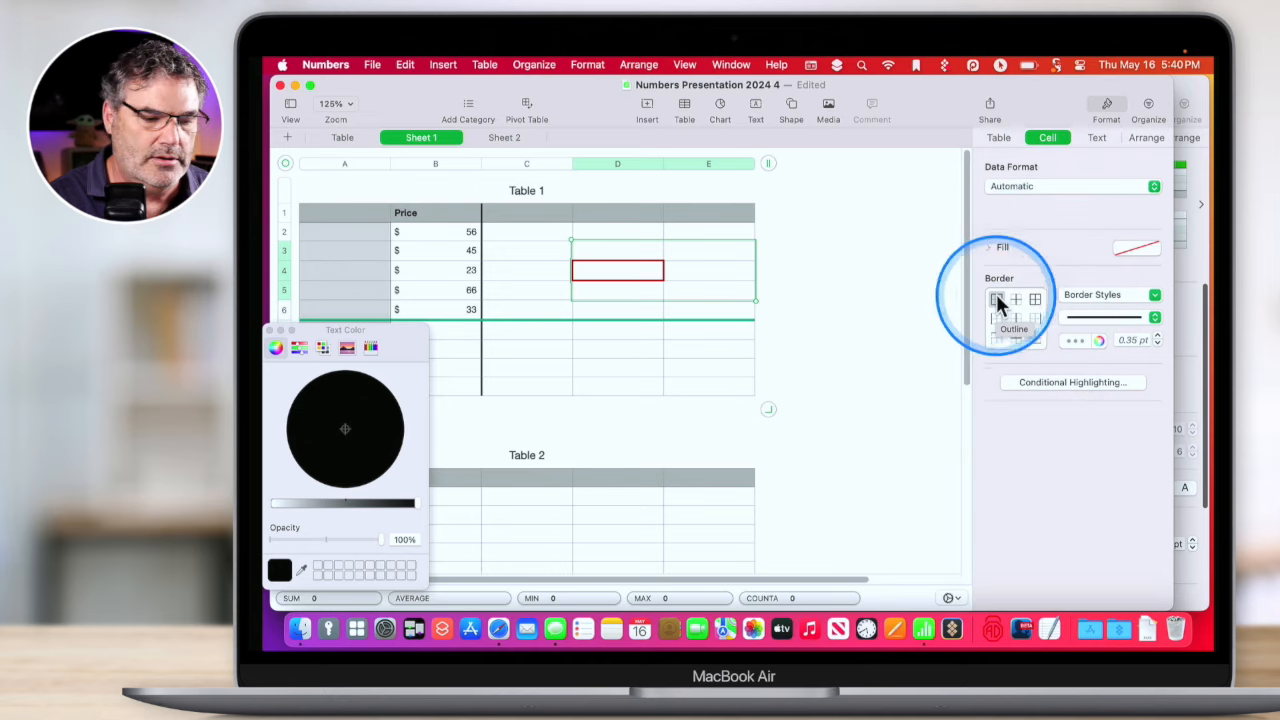
{"action": "left_click", "coordinate": [626, 252]}
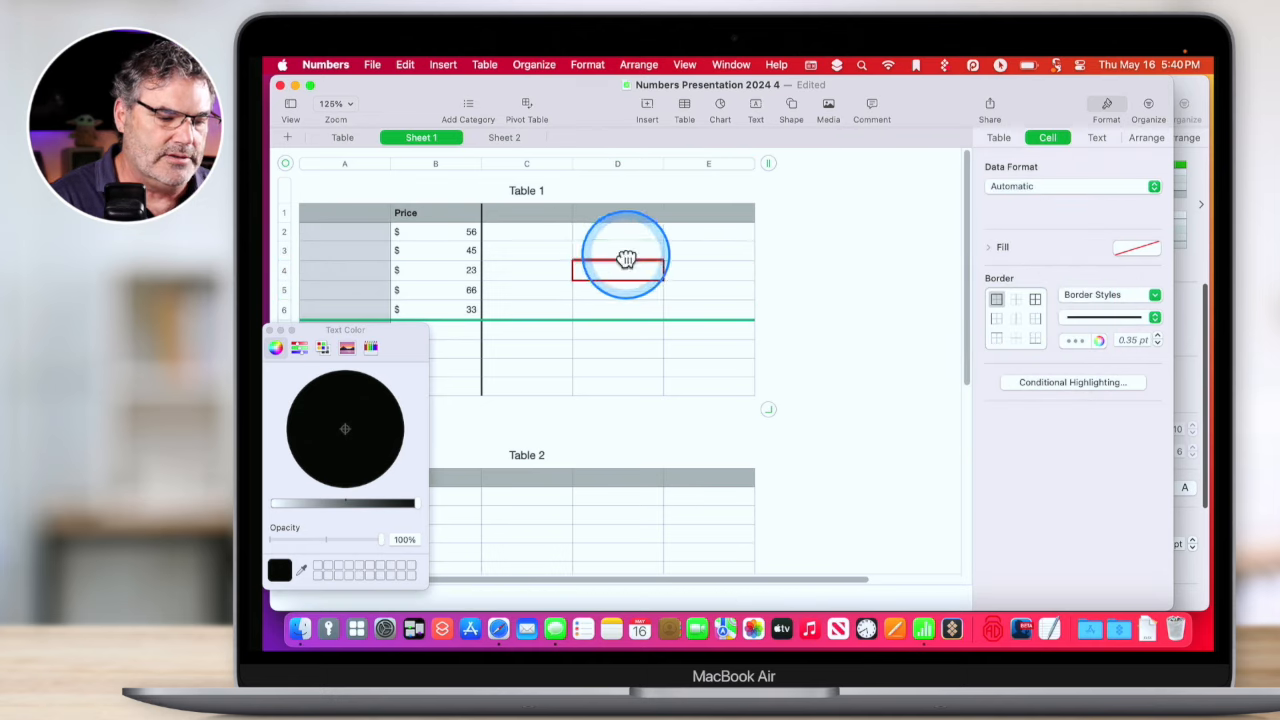
{"action": "left_click", "coordinate": [622, 272]}
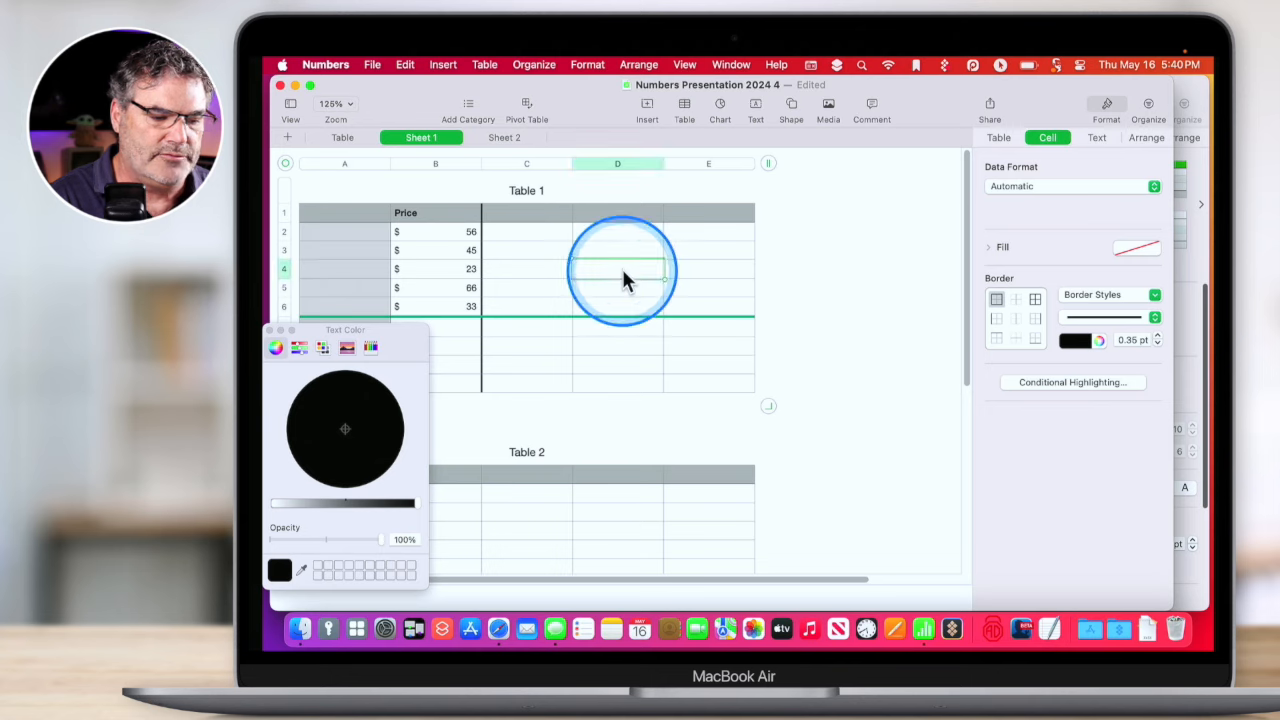
{"action": "left_click", "coordinate": [618, 289]}
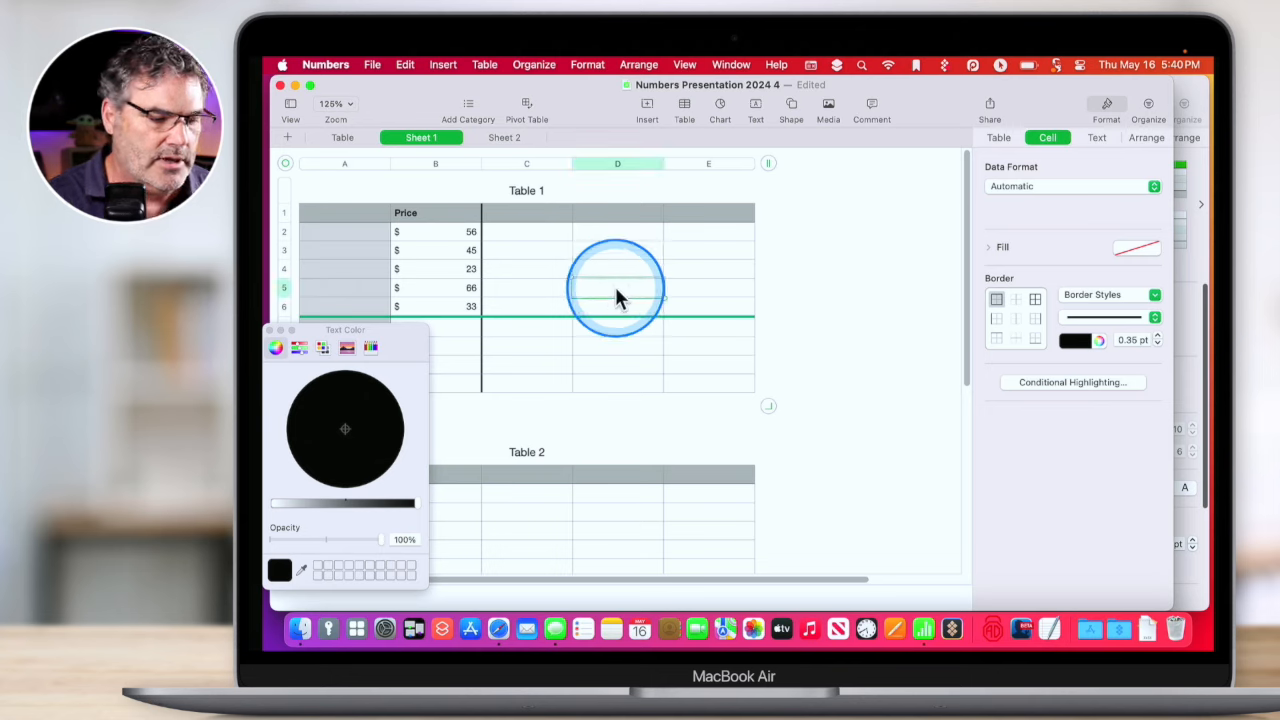
{"action": "left_click_drag", "start_coordinate": [680, 307], "coordinate": [665, 366]}
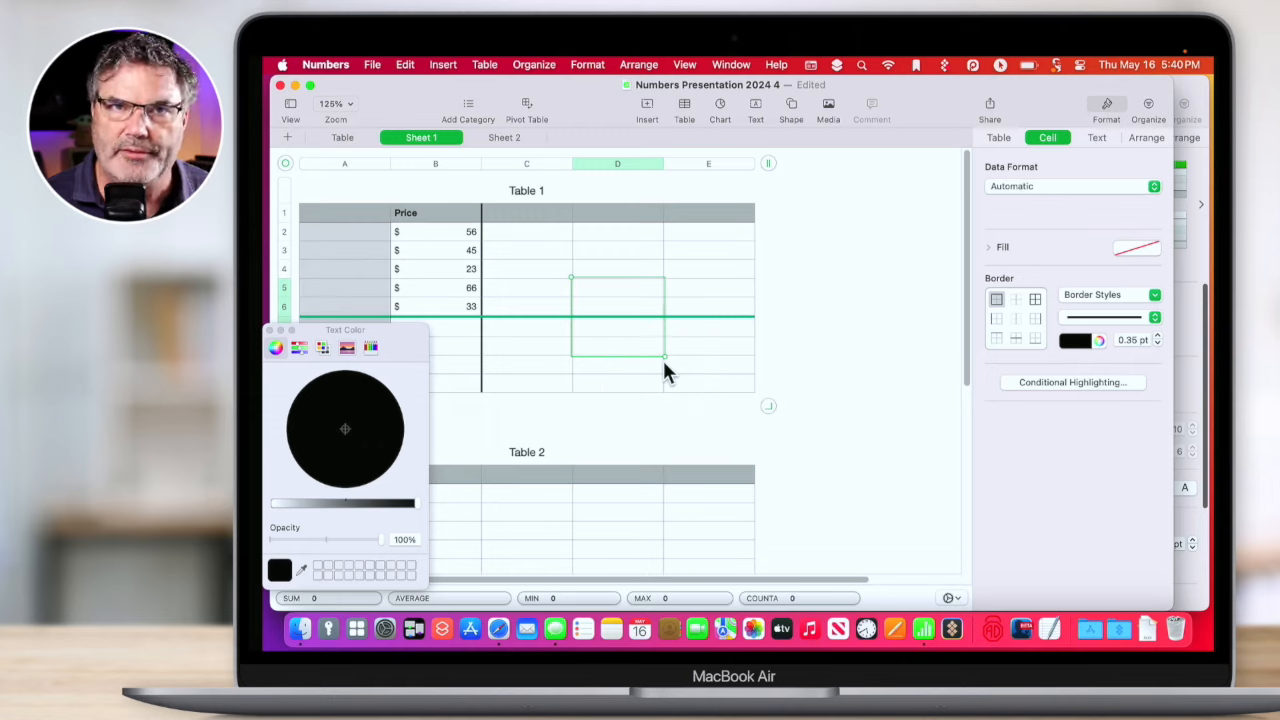
Undo all the border changes made to column B, row 6 and cell D4 of Table 1, and deselect the table.
{"action": "key", "text": "super+z"}
{"action": "key", "text": "super+z"}
{"action": "key", "text": "super+z"}
{"action": "key", "text": "super+z"}
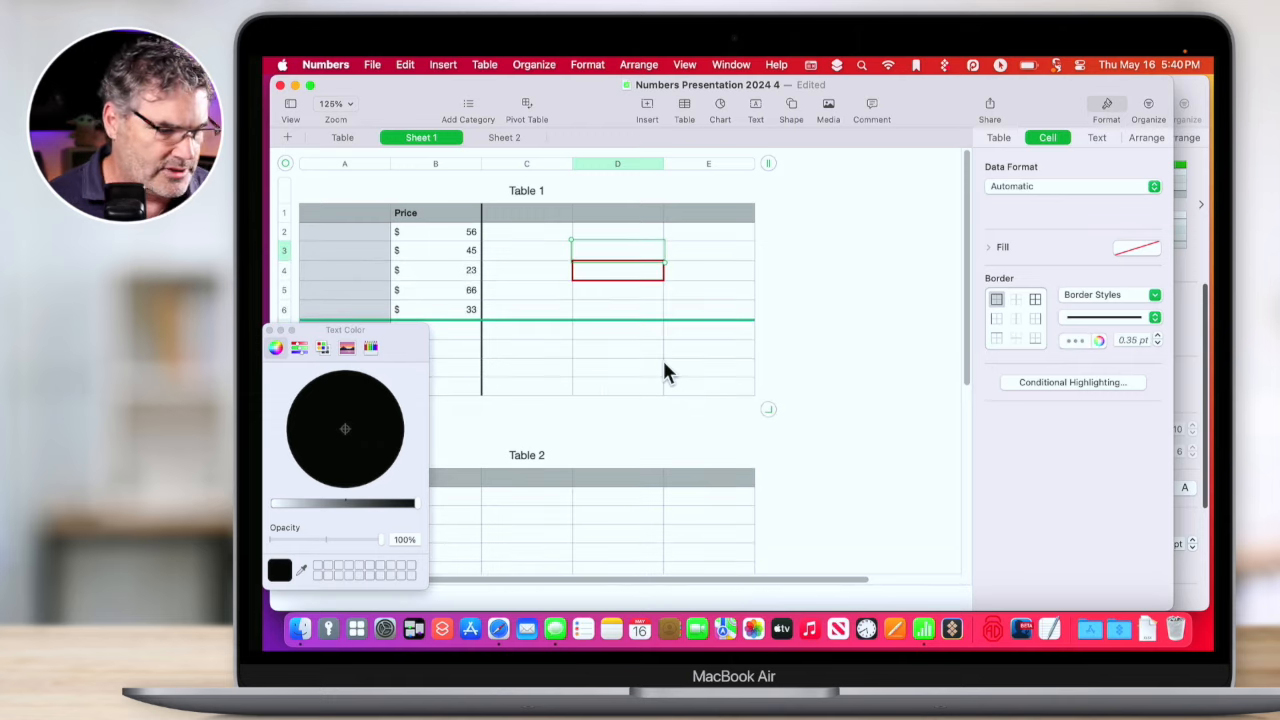
{"action": "key", "text": "super+z"}
{"action": "key", "text": "super+z"}
{"action": "key", "text": "super+z"}
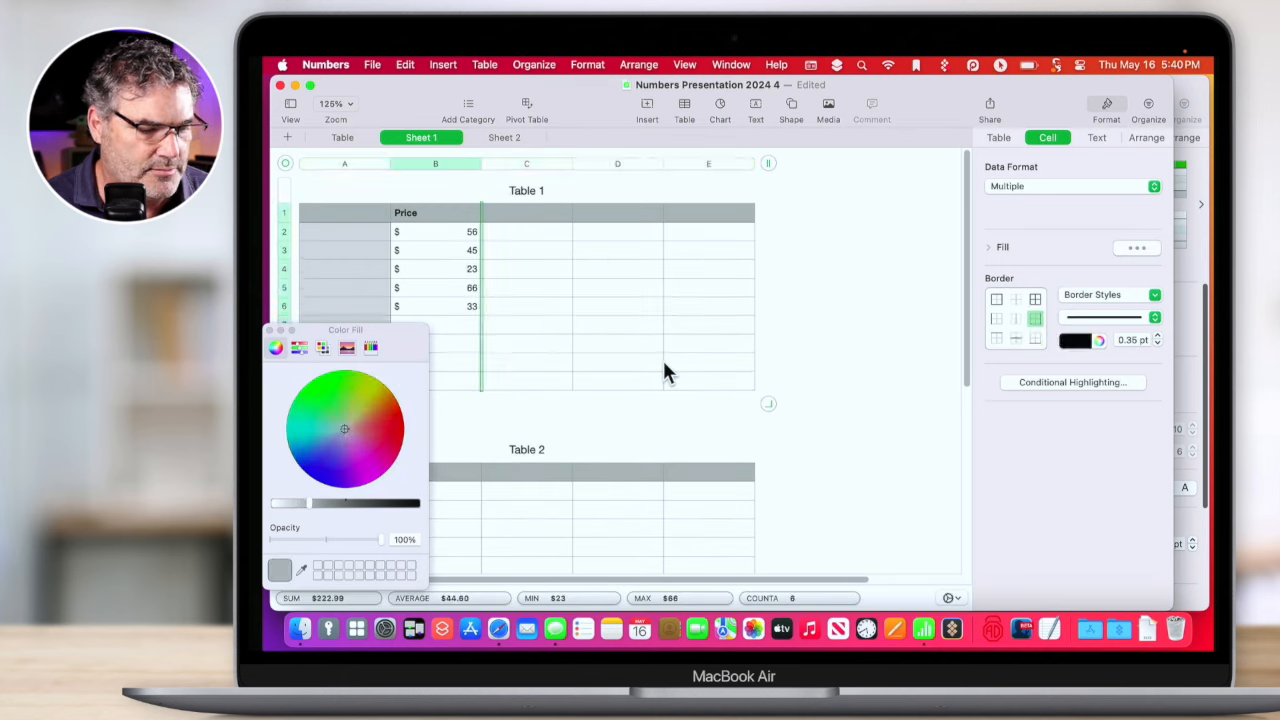
{"action": "left_click", "coordinate": [763, 352]}
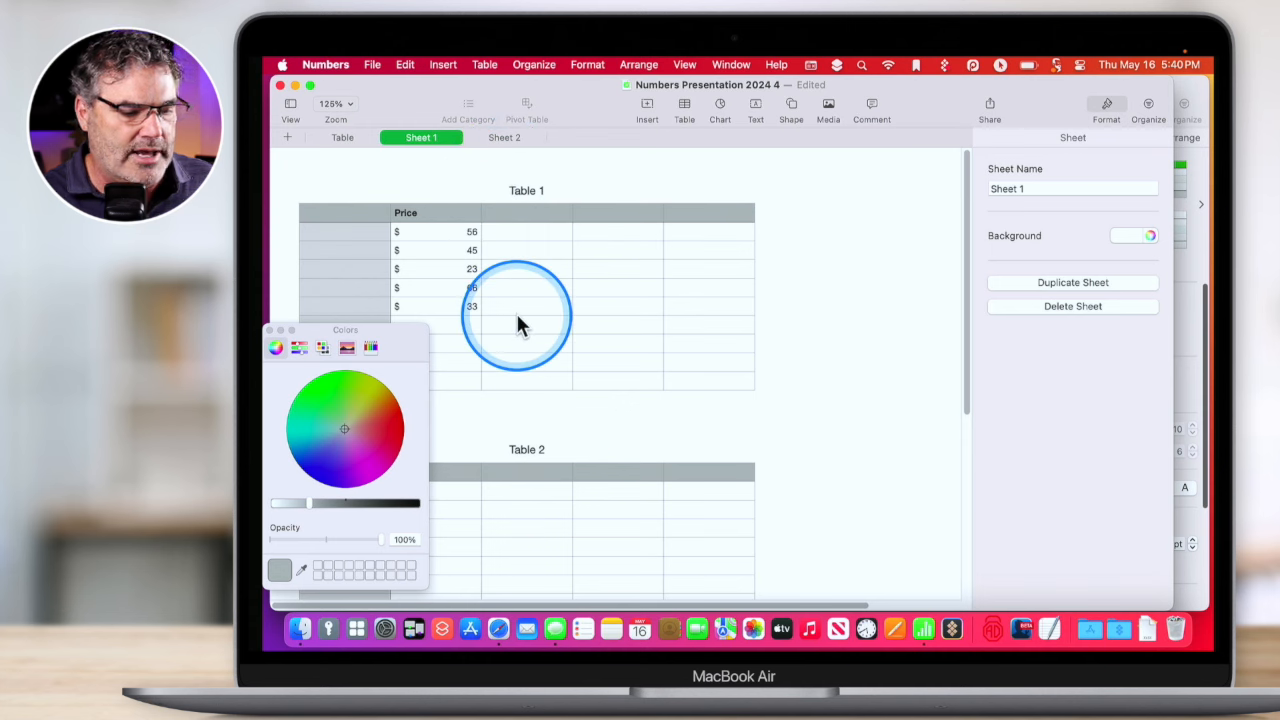
Examine the quick formulas that can be inserted for the price cells B2:B6 of Table 1.
{"action": "left_click", "coordinate": [448, 236]}
{"action": "left_click_drag", "start_coordinate": [448, 260], "coordinate": [444, 298]}
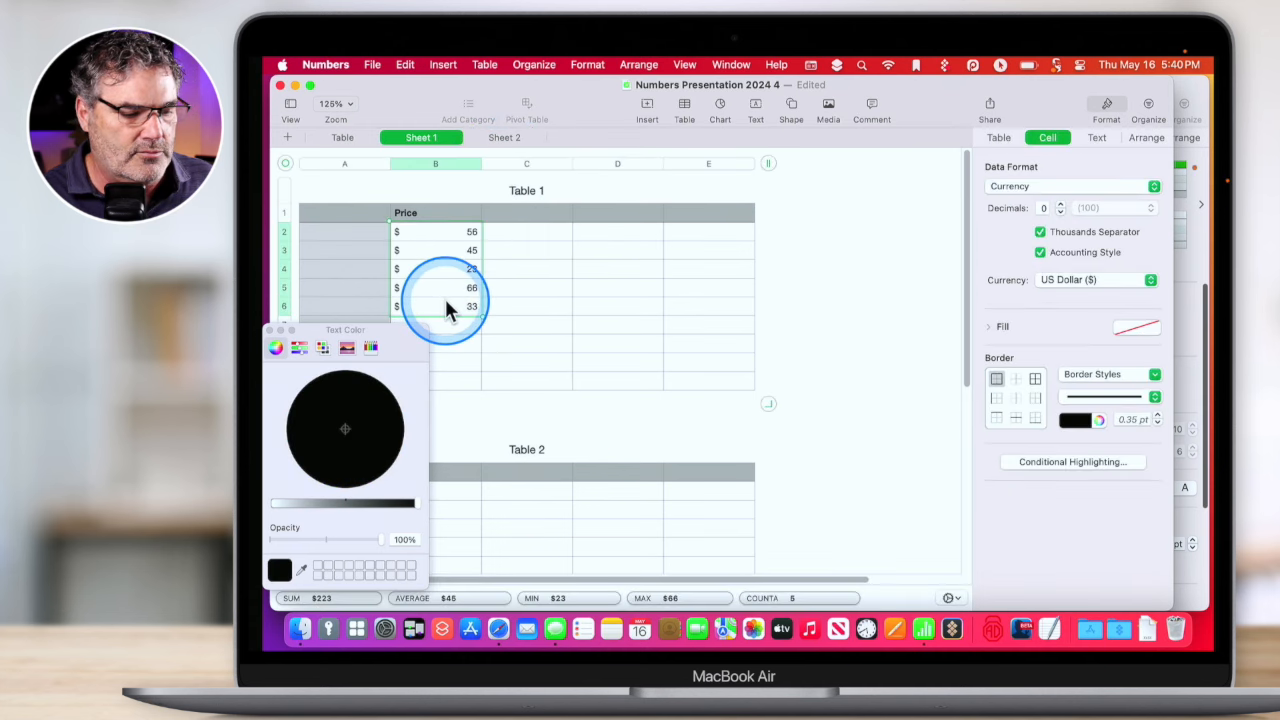
{"action": "left_click", "coordinate": [648, 112]}
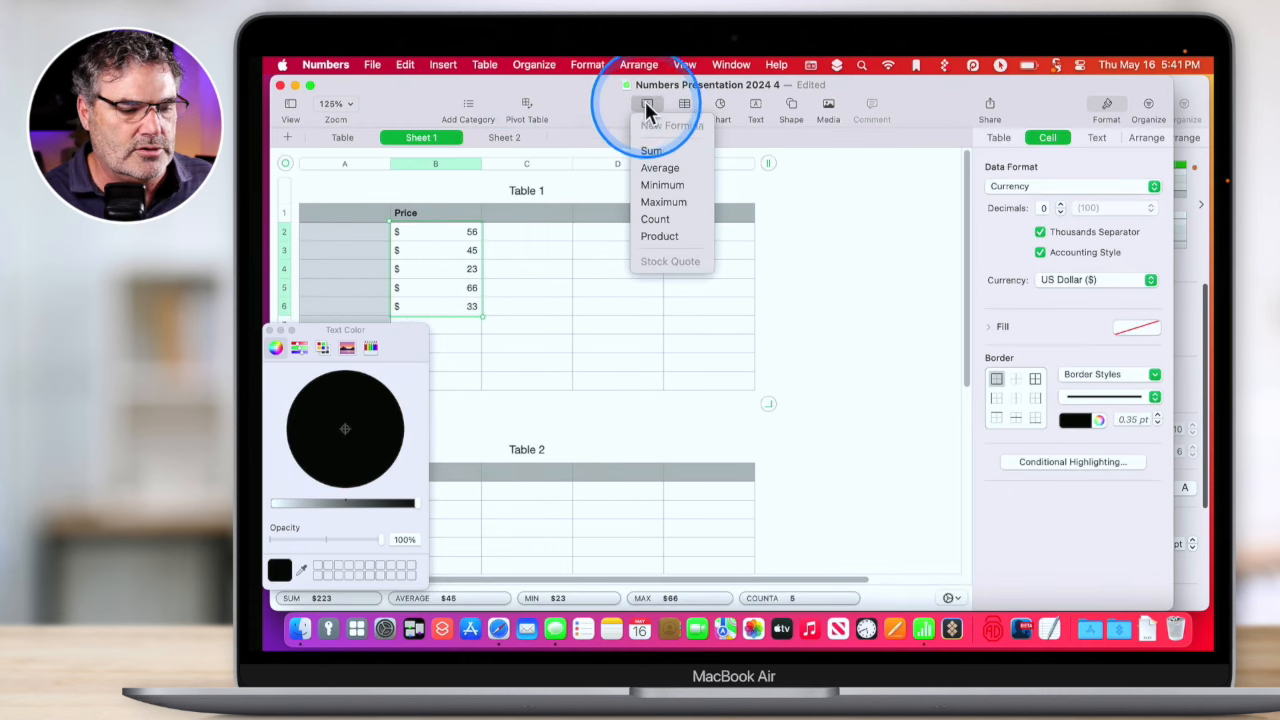
{"action": "left_click", "coordinate": [606, 126]}
Try adding another table with a header row and header column below Table 2.
{"action": "left_click", "coordinate": [686, 112]}
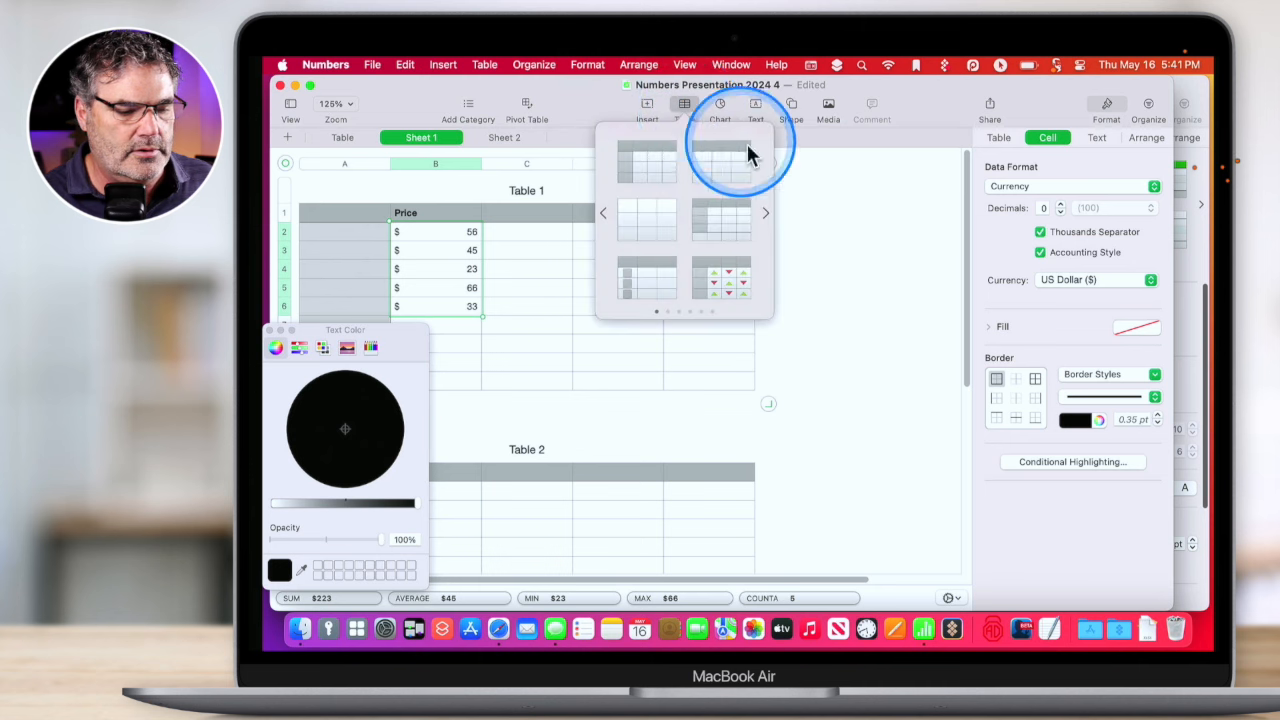
{"action": "left_click", "coordinate": [660, 166]}
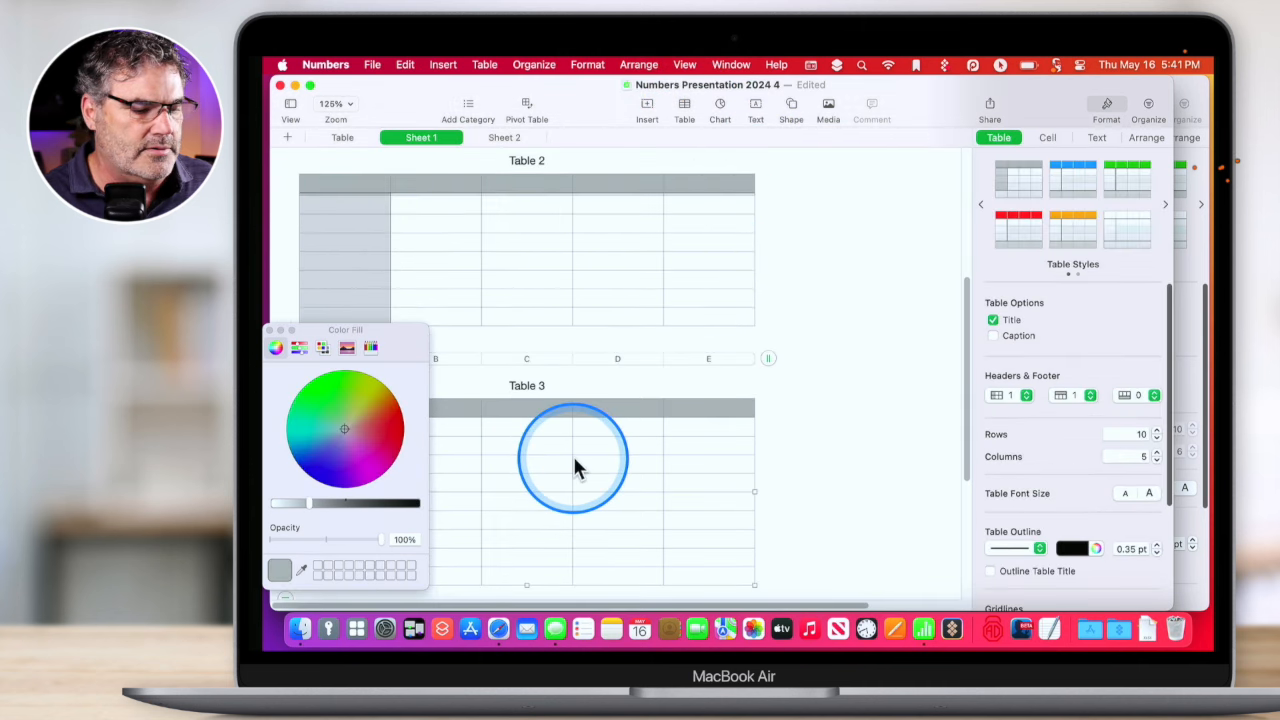
{"action": "scroll", "coordinate": [478, 245], "scroll_direction": "up", "scroll_amount": 5}
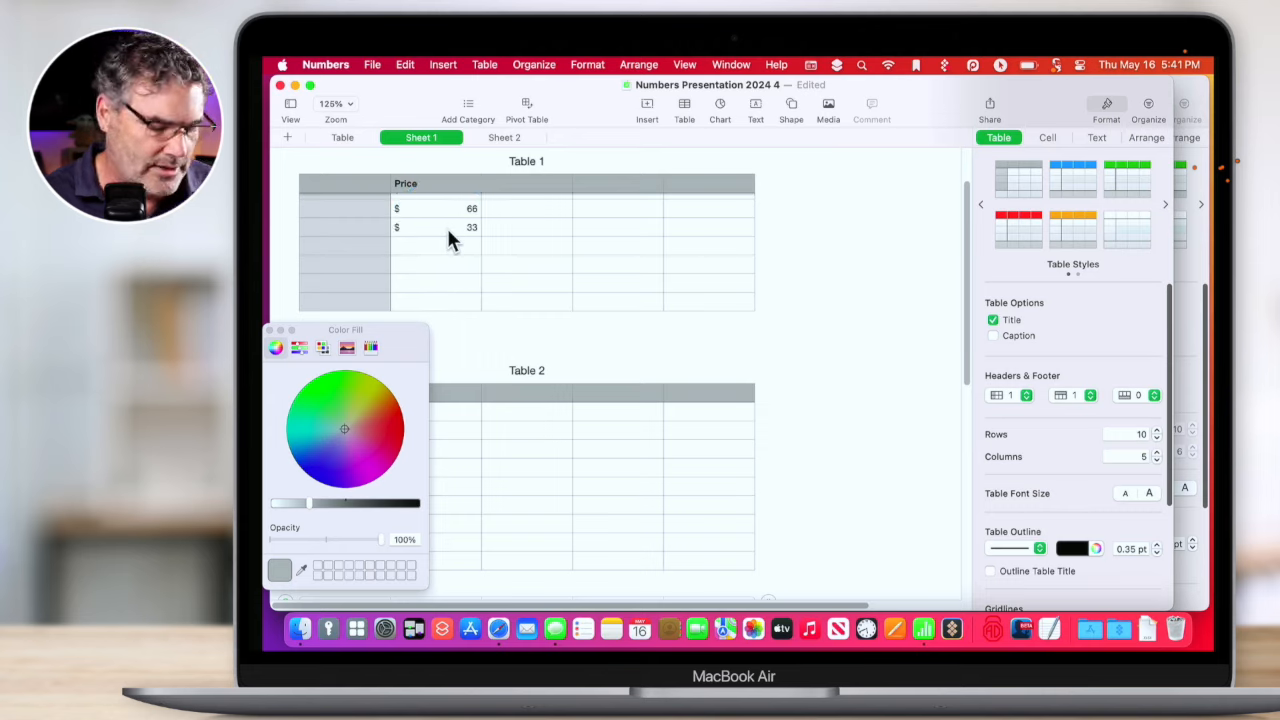
{"action": "key", "text": "Escape"}
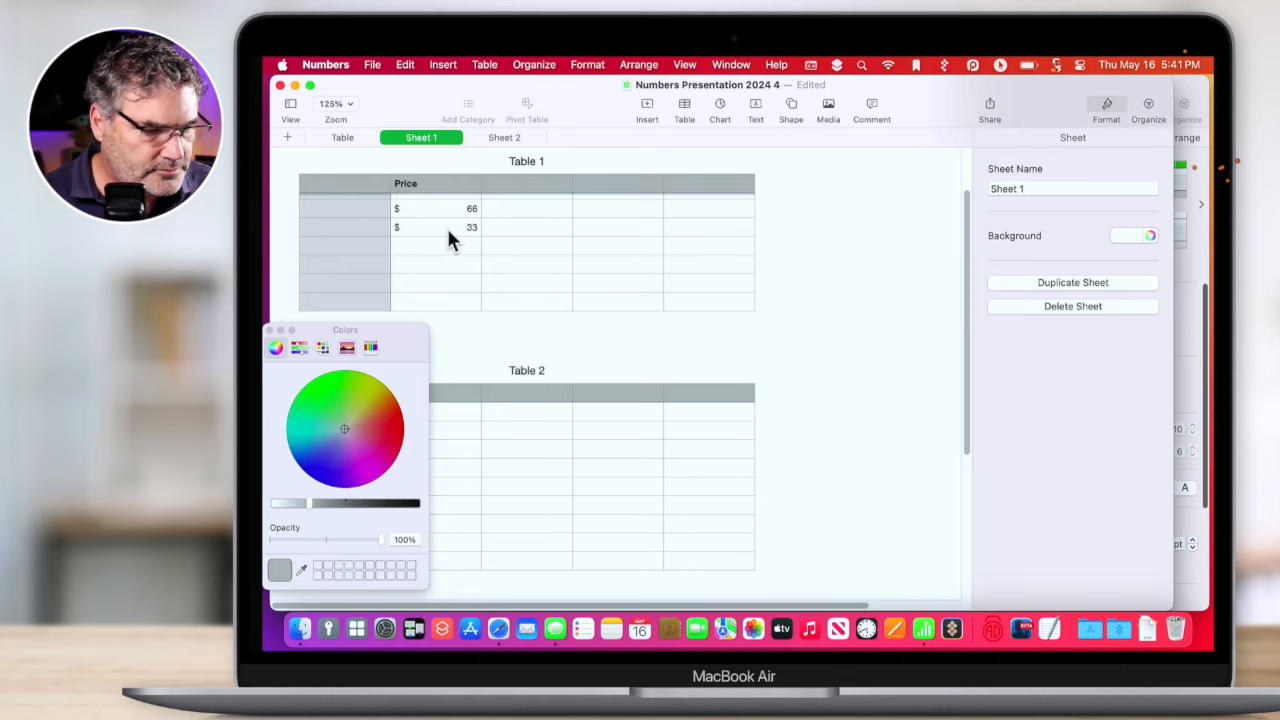
{"action": "scroll", "coordinate": [448, 234], "scroll_direction": "up", "scroll_amount": 2}
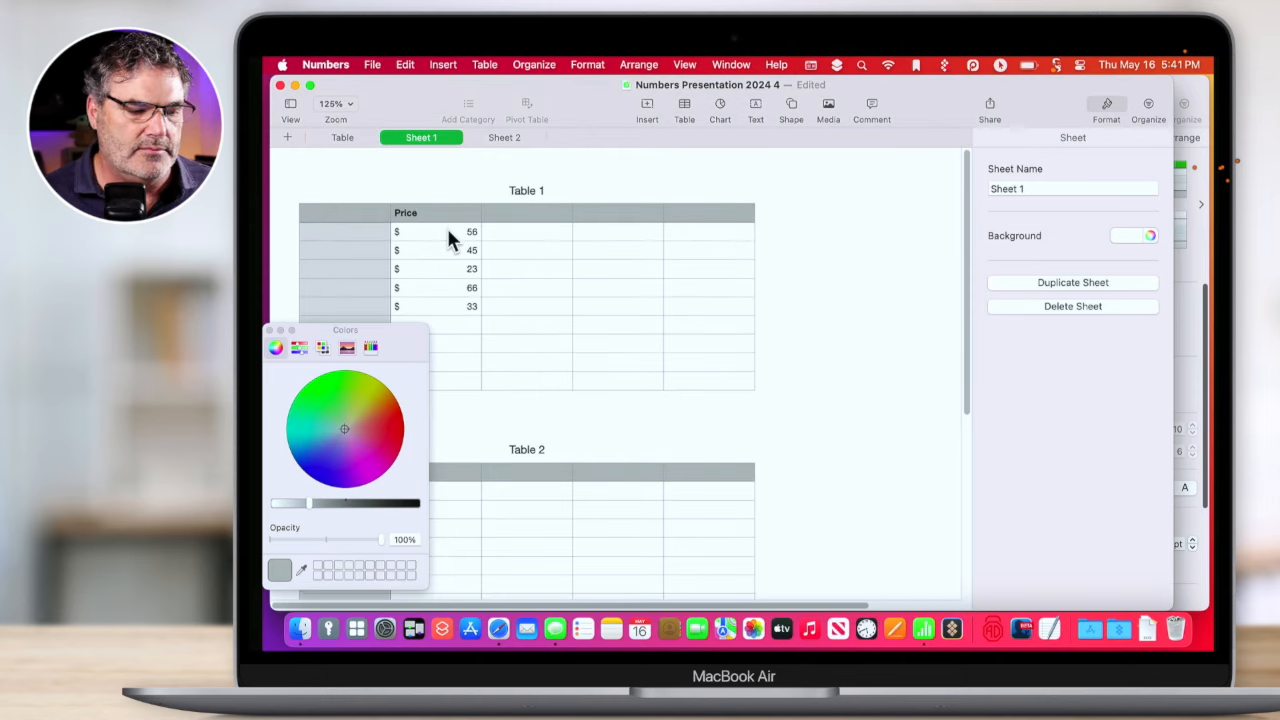
Add a conditional highlighting rule to column B of Table 1 that gives numbers less than 0 a red fill.
{"action": "left_click", "coordinate": [448, 232]}
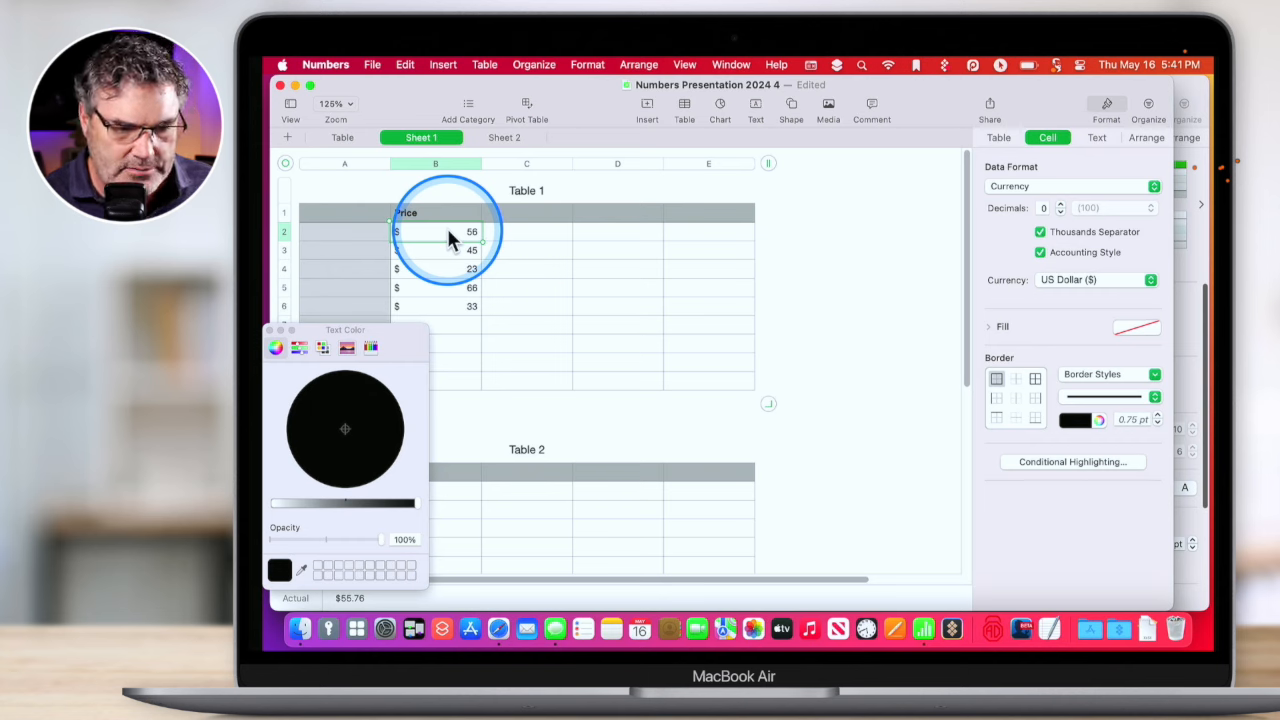
{"action": "left_click", "coordinate": [988, 329]}
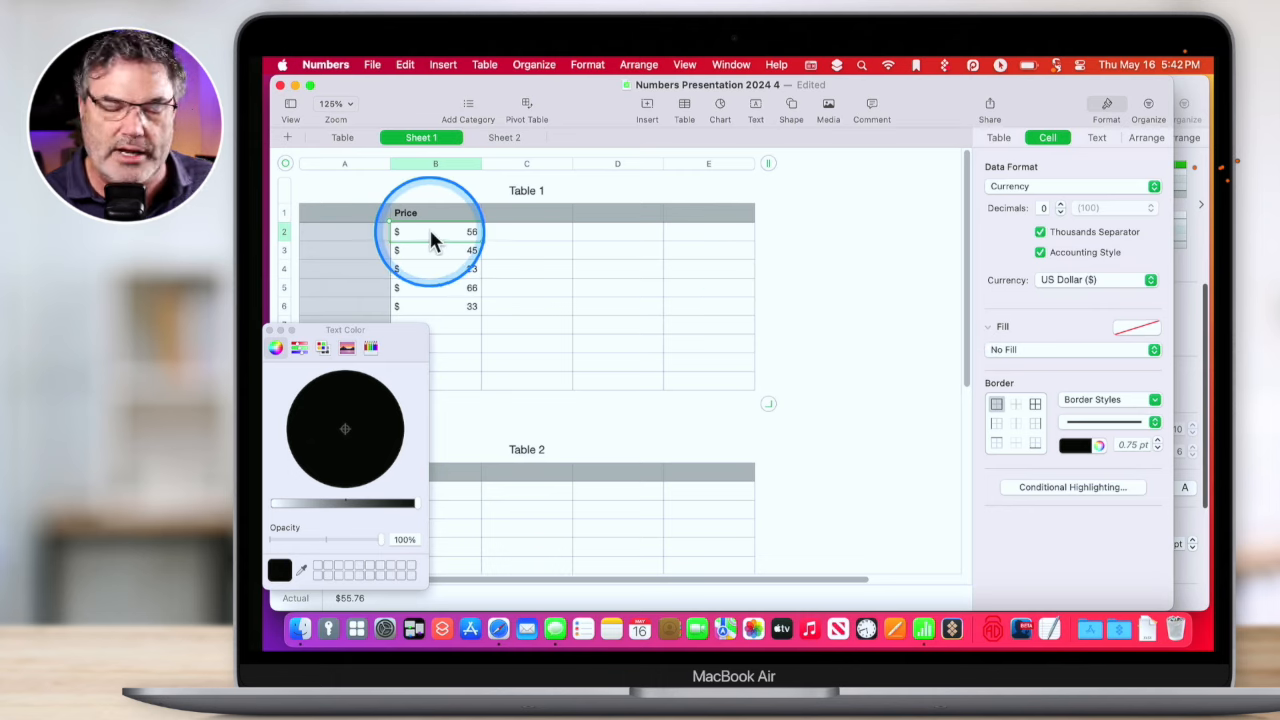
{"action": "left_click", "coordinate": [441, 165]}
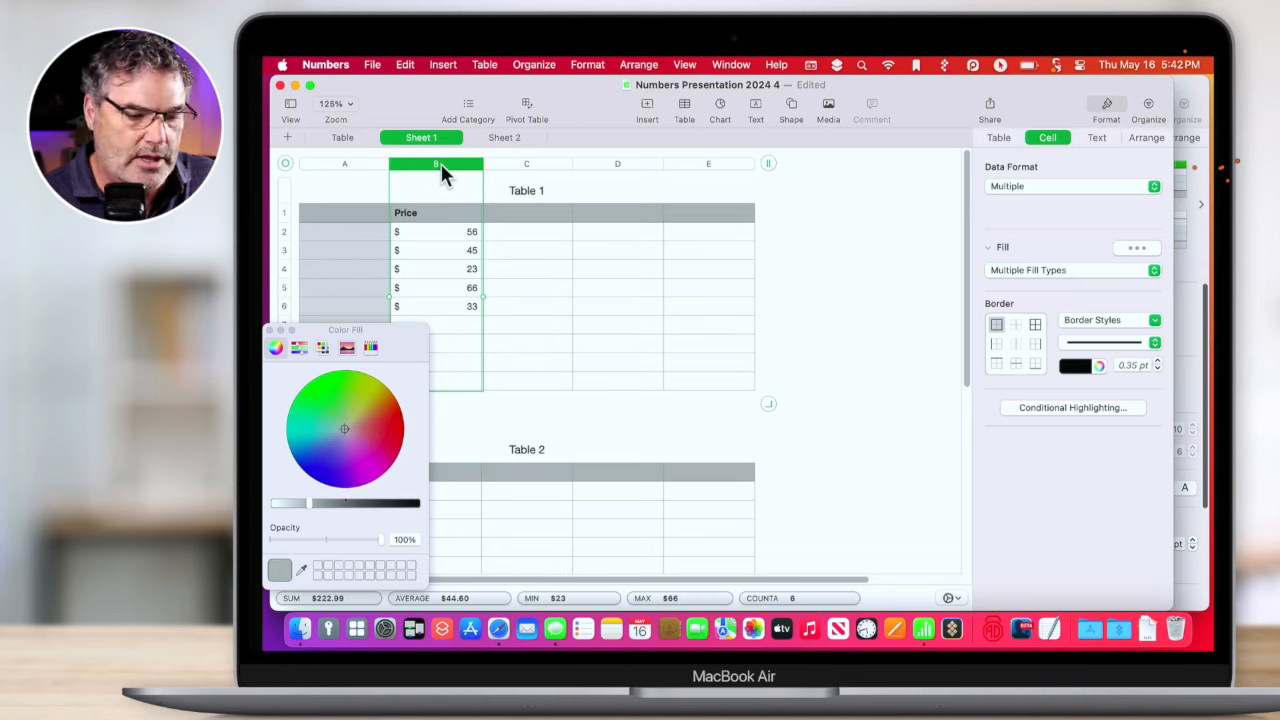
{"action": "left_click", "coordinate": [1072, 408]}
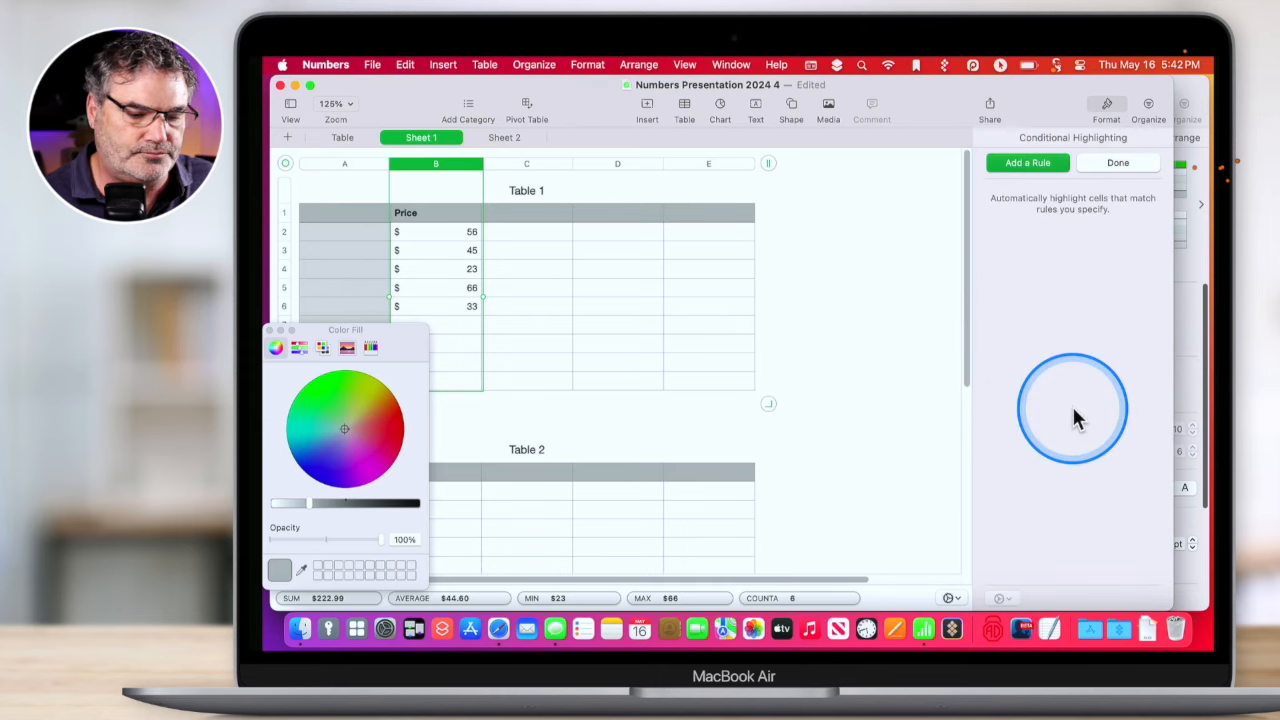
{"action": "left_click", "coordinate": [1018, 162]}
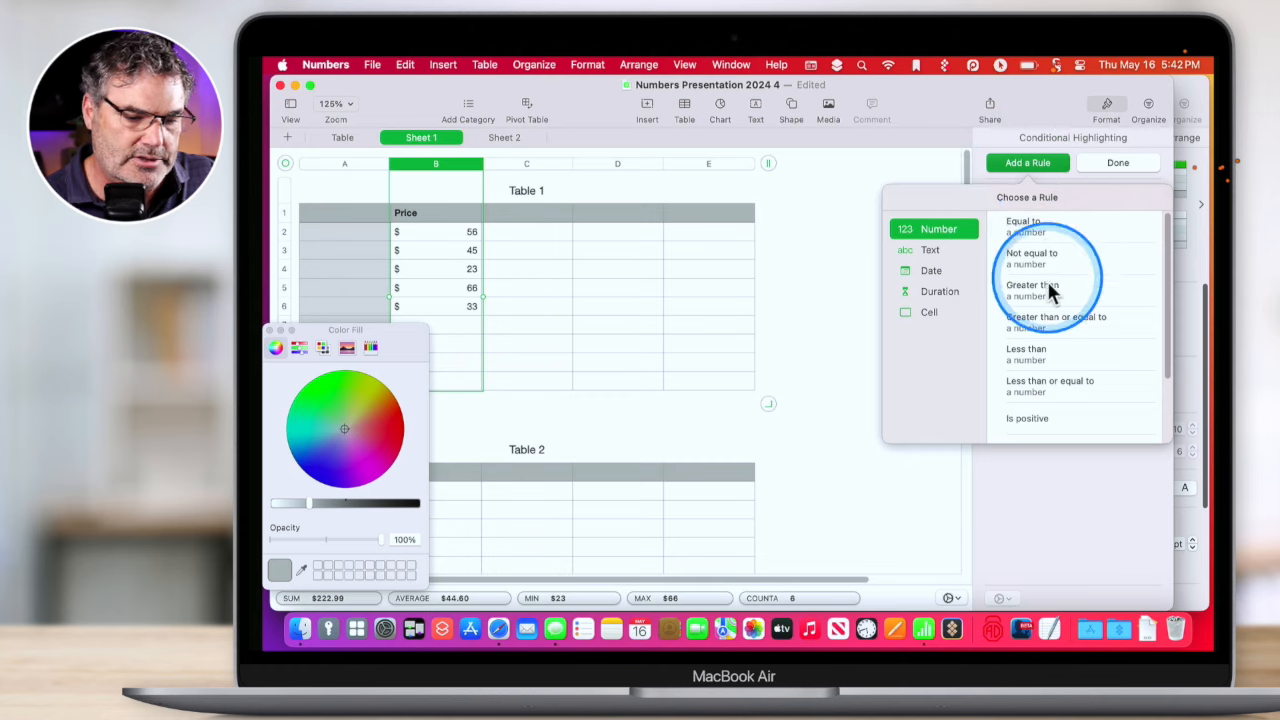
{"action": "left_click", "coordinate": [1036, 350]}
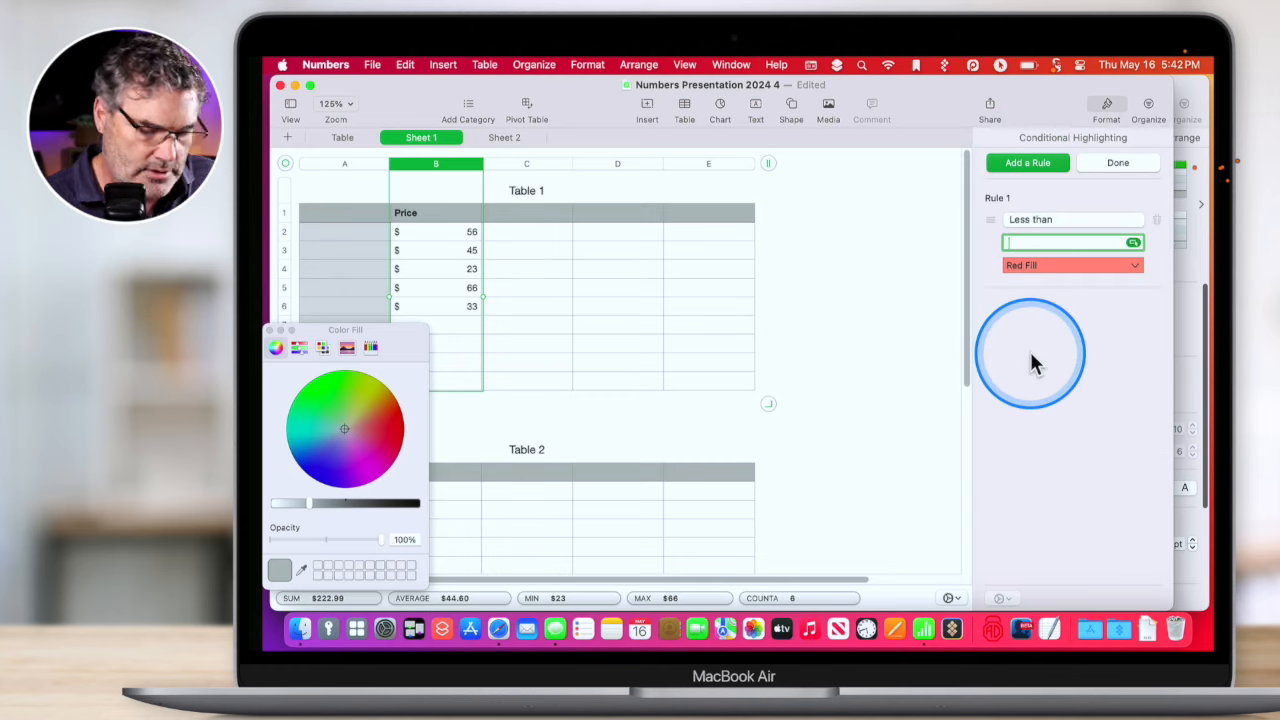
{"action": "type", "text": "0"}
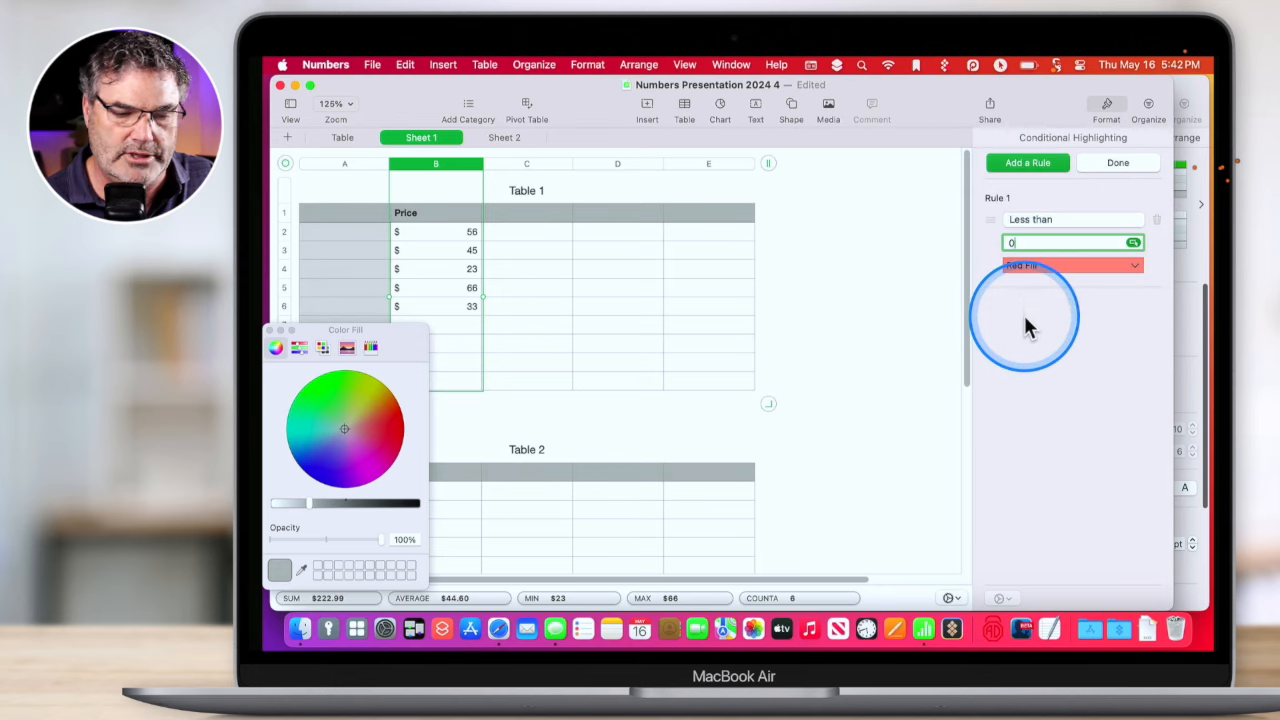
Add a second highlighting rule to column B that gives numbers greater than 100 a blue fill.
{"action": "left_click", "coordinate": [1024, 160]}
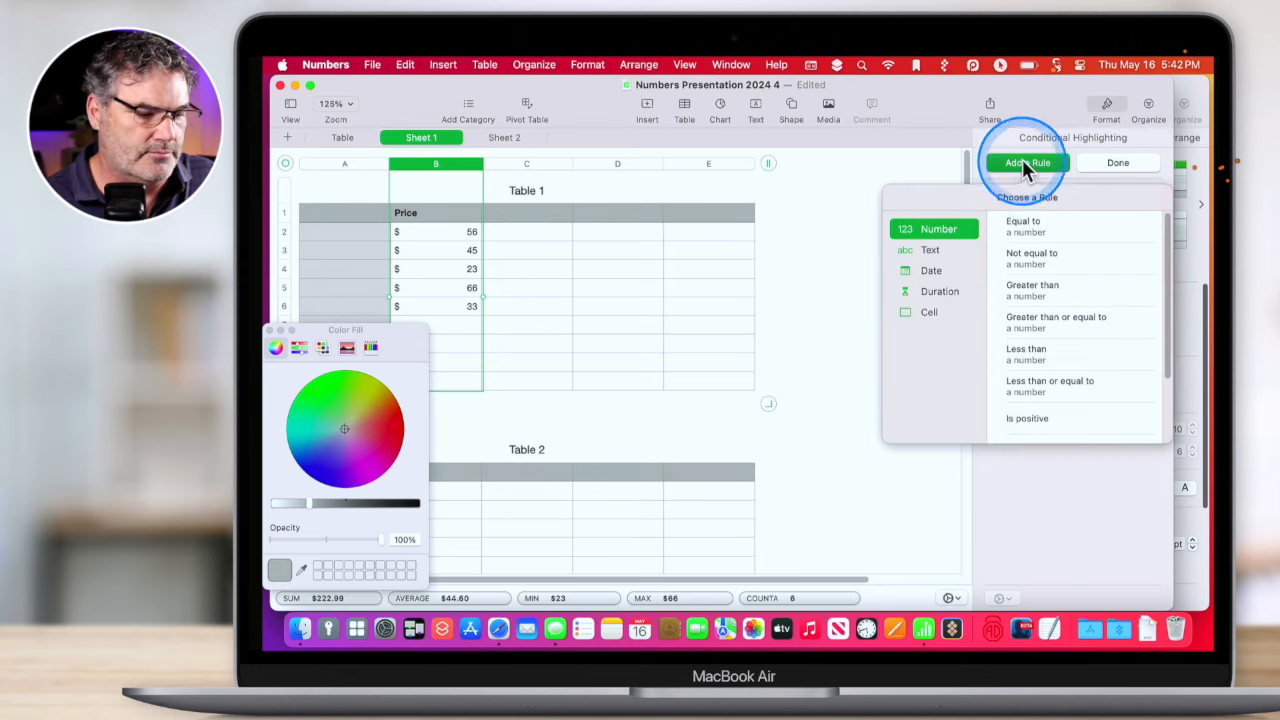
{"action": "left_click", "coordinate": [1022, 293]}
{"action": "type", "text": "100"}
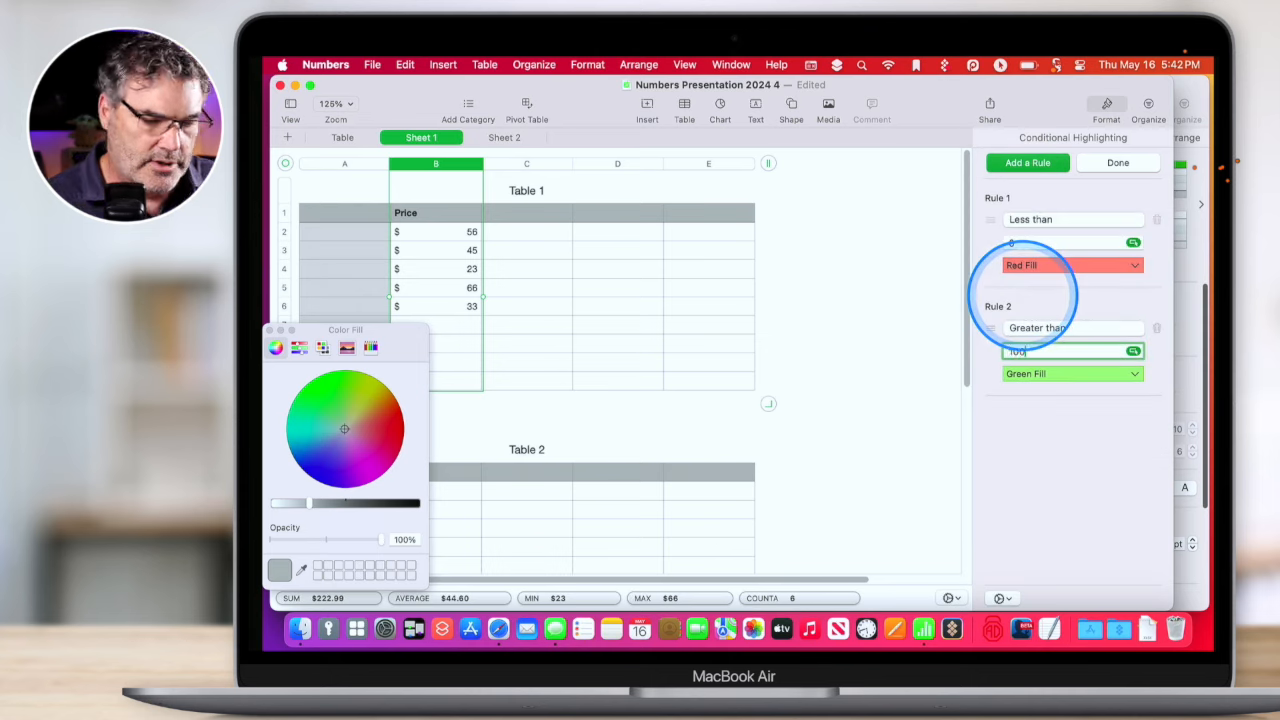
{"action": "left_click", "coordinate": [1029, 370]}
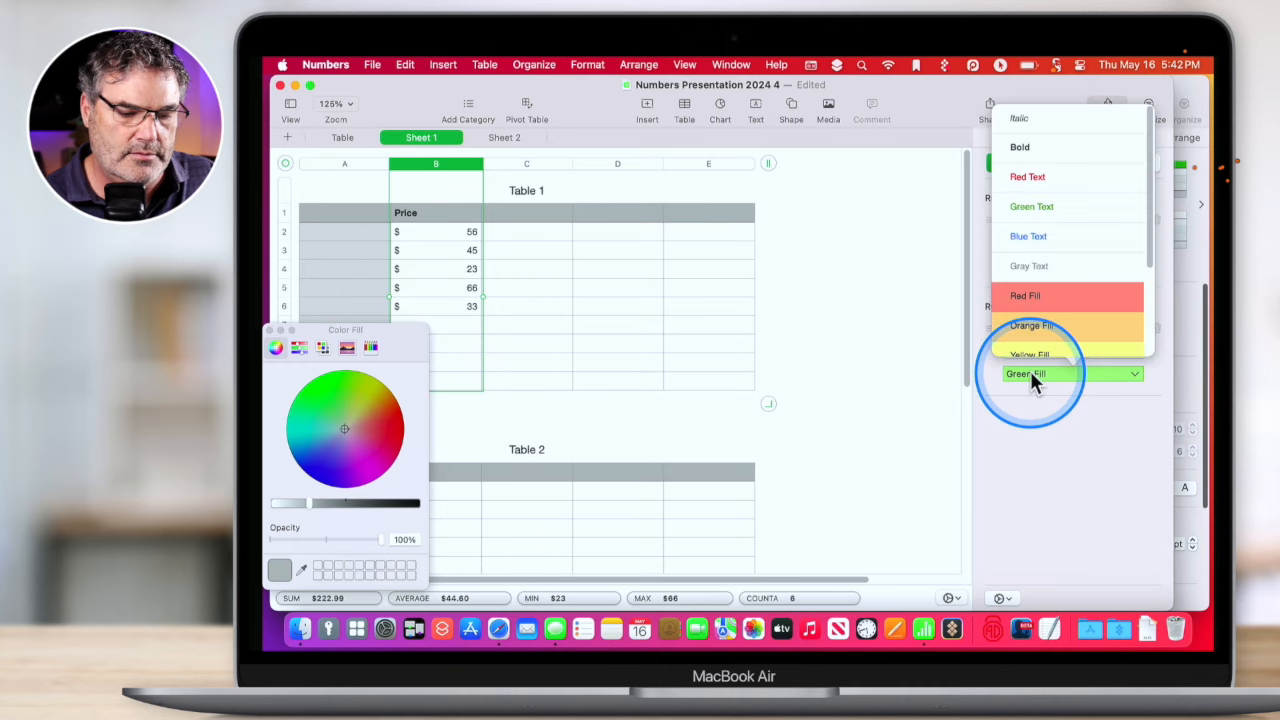
{"action": "scroll", "coordinate": [1020, 306], "scroll_direction": "down", "scroll_amount": 1}
{"action": "scroll", "coordinate": [1020, 306], "scroll_direction": "down", "scroll_amount": 2}
{"action": "left_click", "coordinate": [1027, 322]}
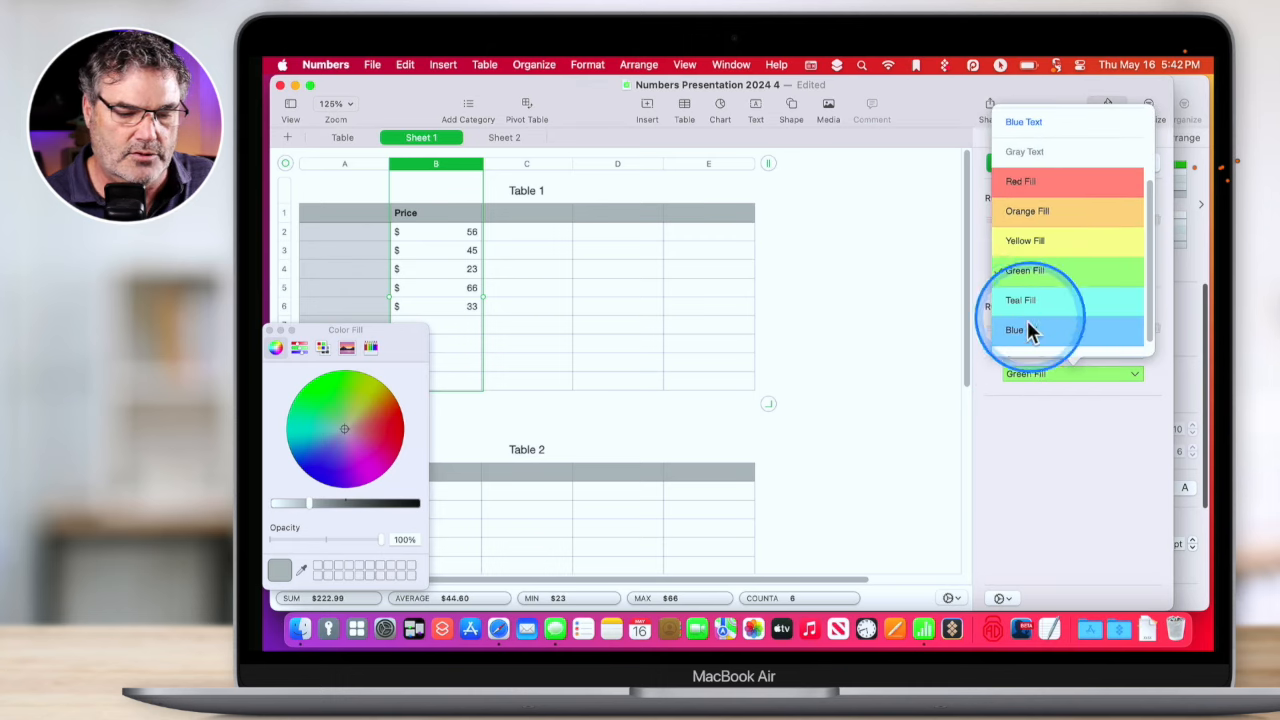
{"action": "left_click", "coordinate": [1036, 460]}
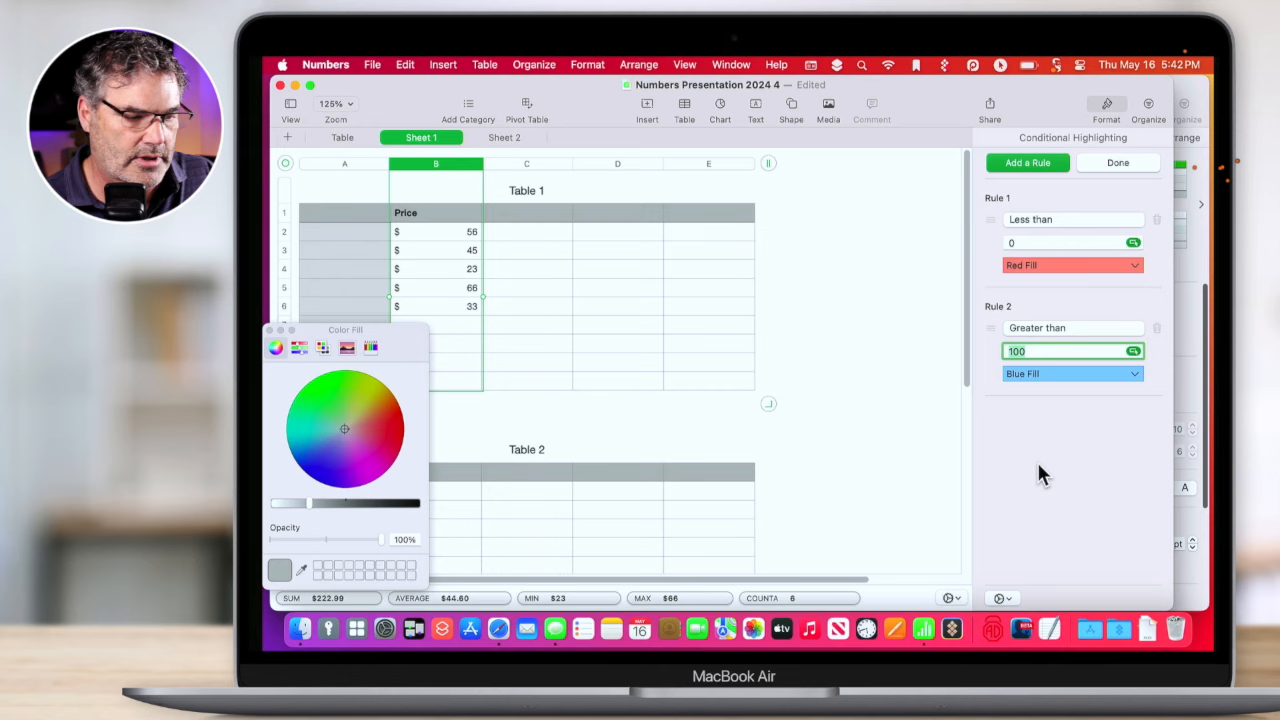
Close the floating color picker and deselect Table 1.
{"action": "left_click", "coordinate": [537, 362]}
{"action": "left_click", "coordinate": [269, 330]}
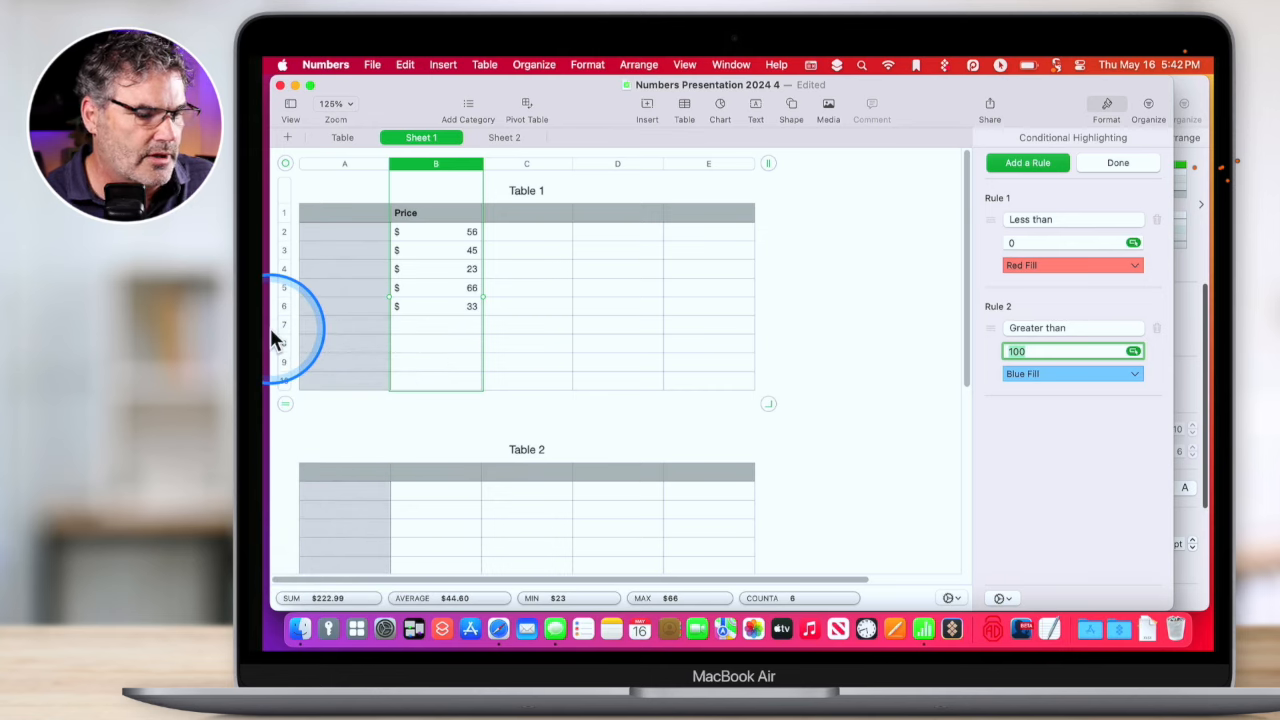
{"action": "left_click", "coordinate": [895, 358]}
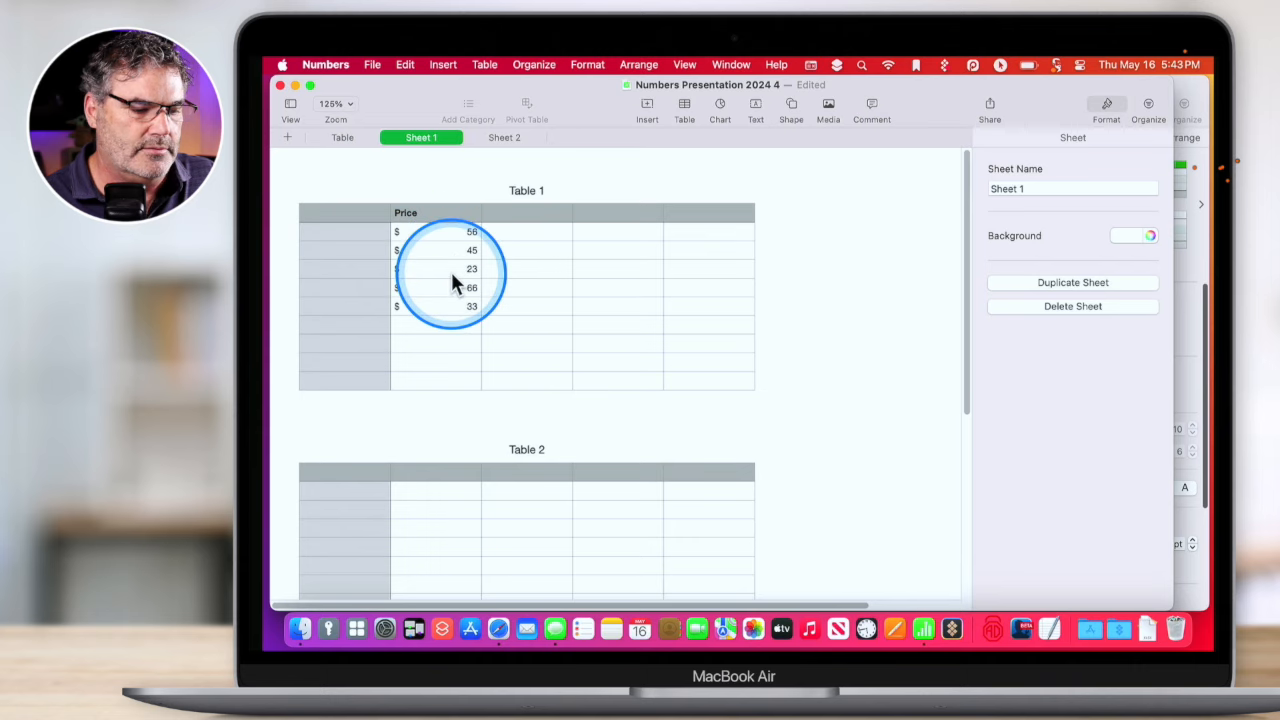
{"action": "key", "text": "ctrl+alt+m"}
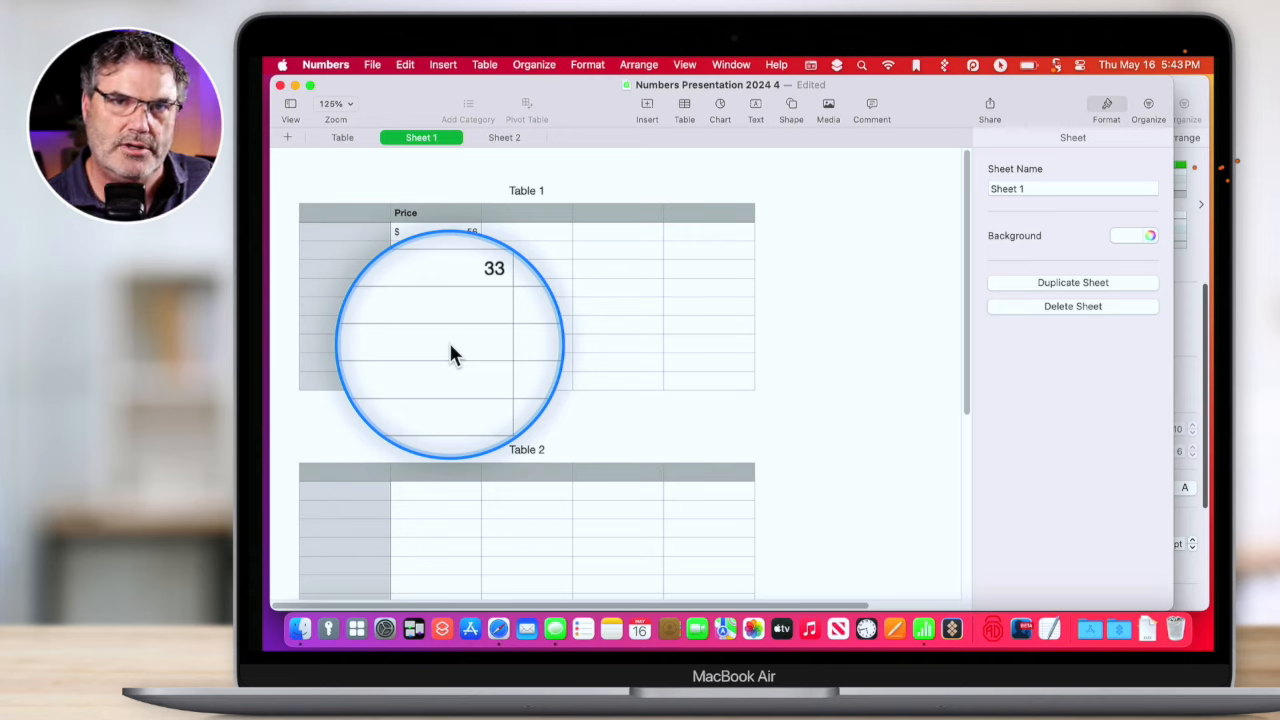
Test the highlighting rules in the Price column by entering 156 in B2, -1 in B7 and 123 in B4.
{"action": "left_click", "coordinate": [448, 245]}
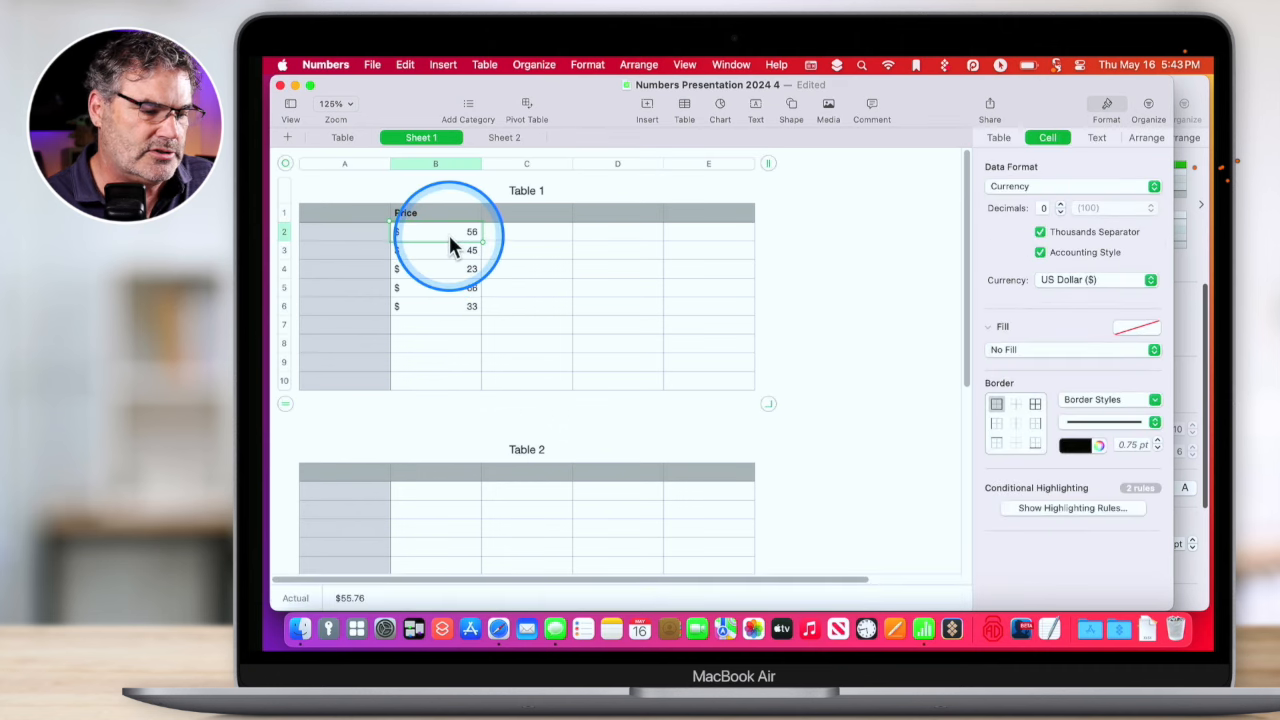
{"action": "type", "text": "156"}
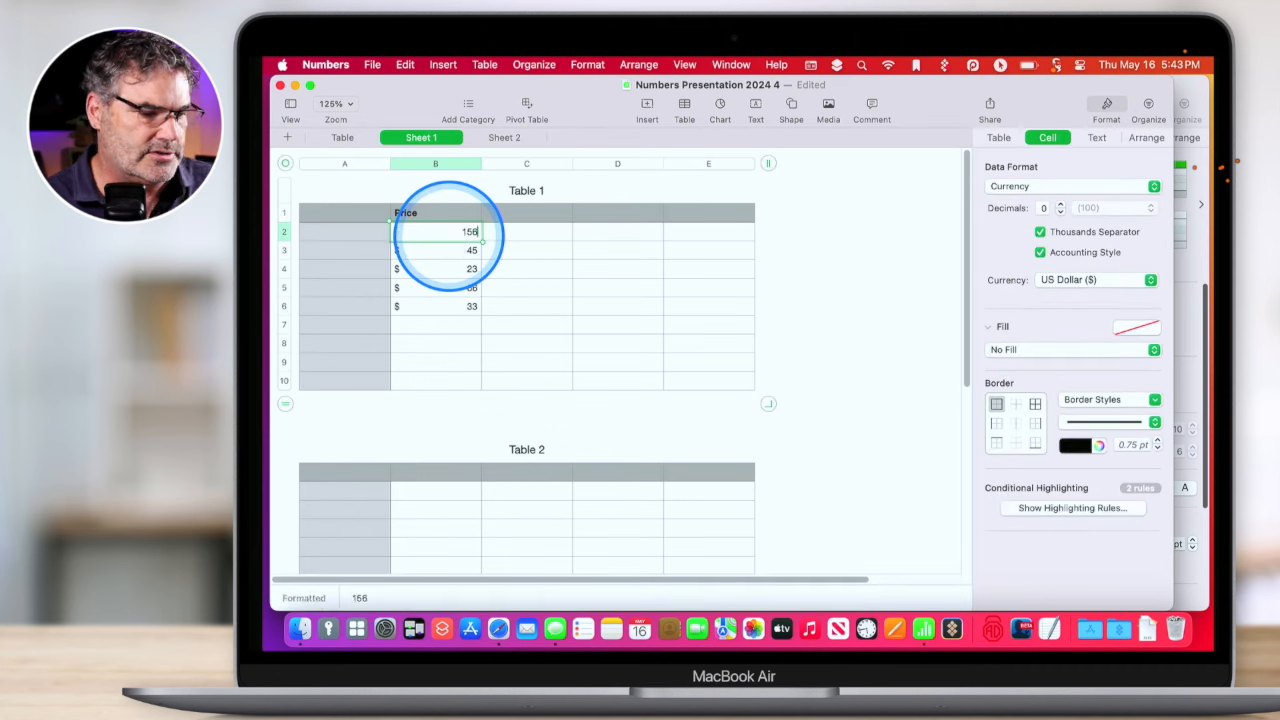
{"action": "key", "text": "Tab"}
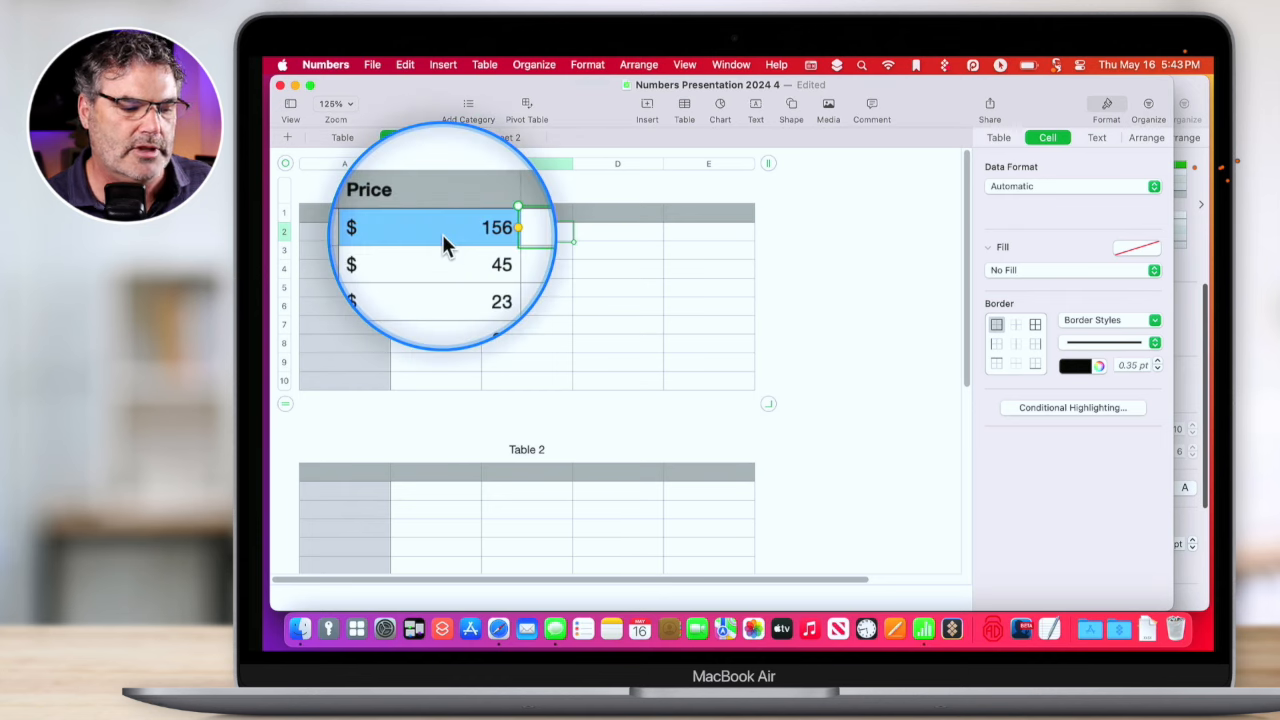
{"action": "left_click", "coordinate": [447, 326]}
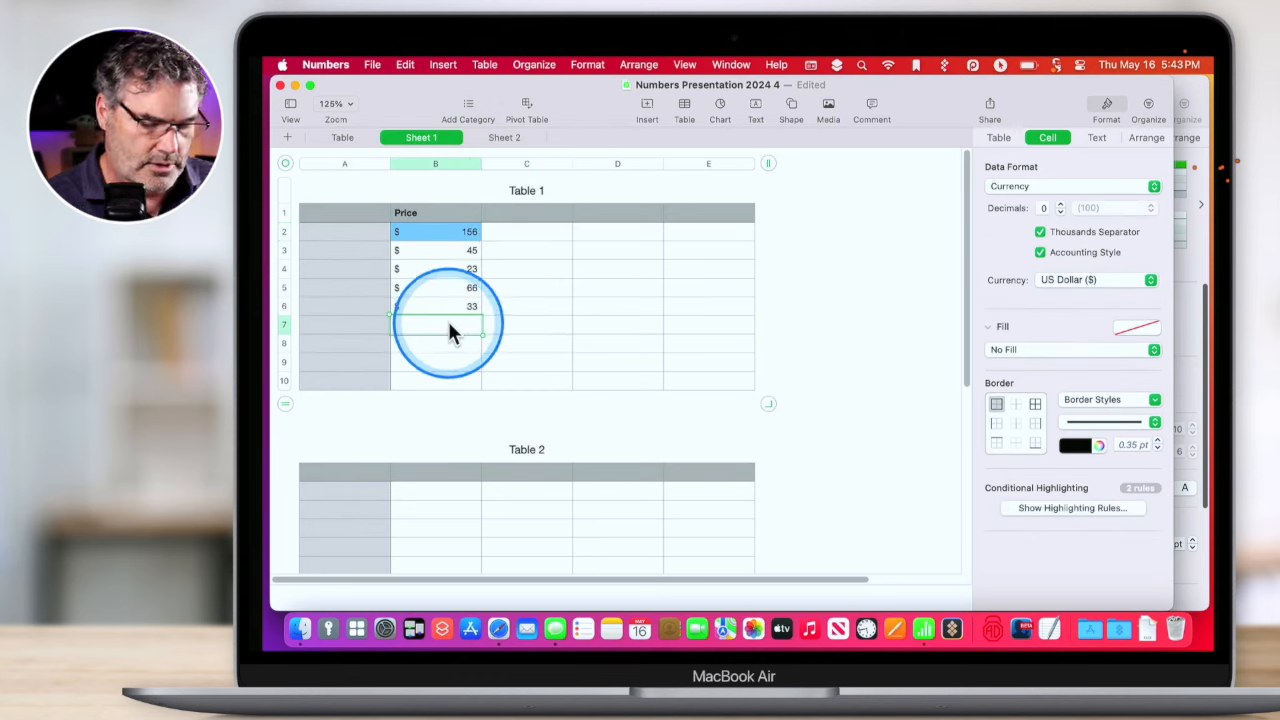
{"action": "type", "text": "-1"}
{"action": "key", "text": "Return"}
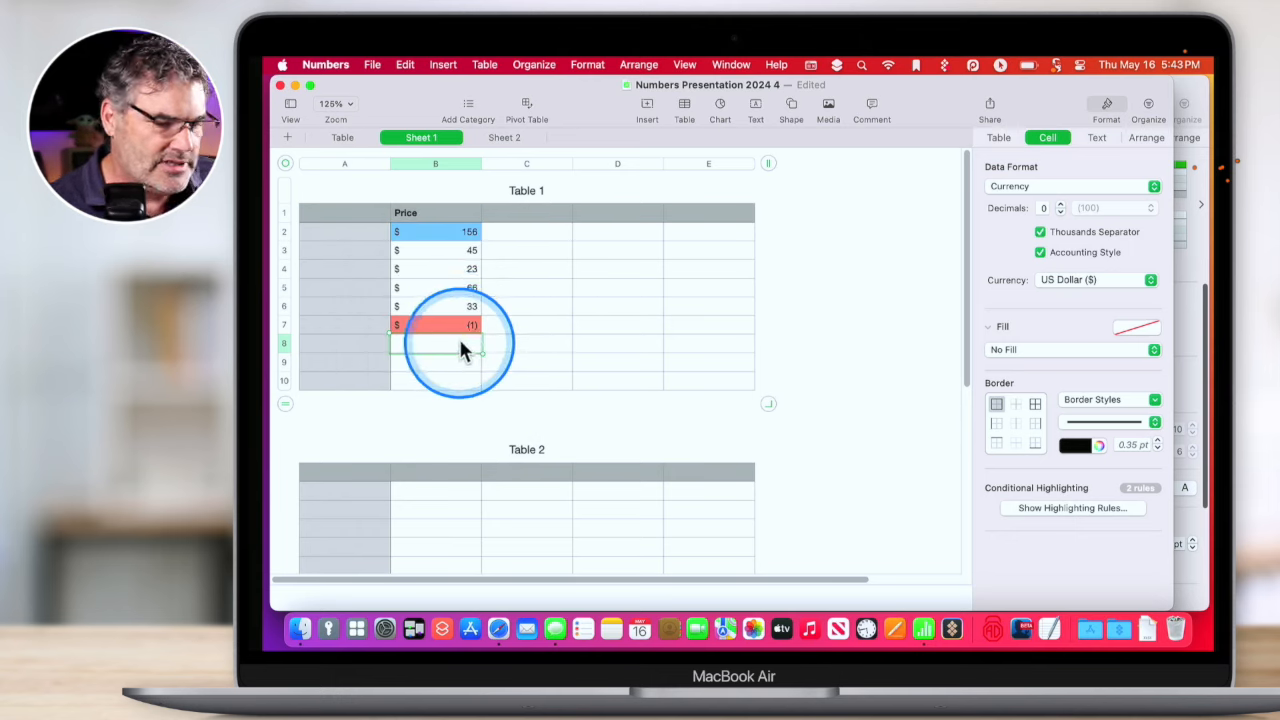
{"action": "left_click", "coordinate": [457, 269]}
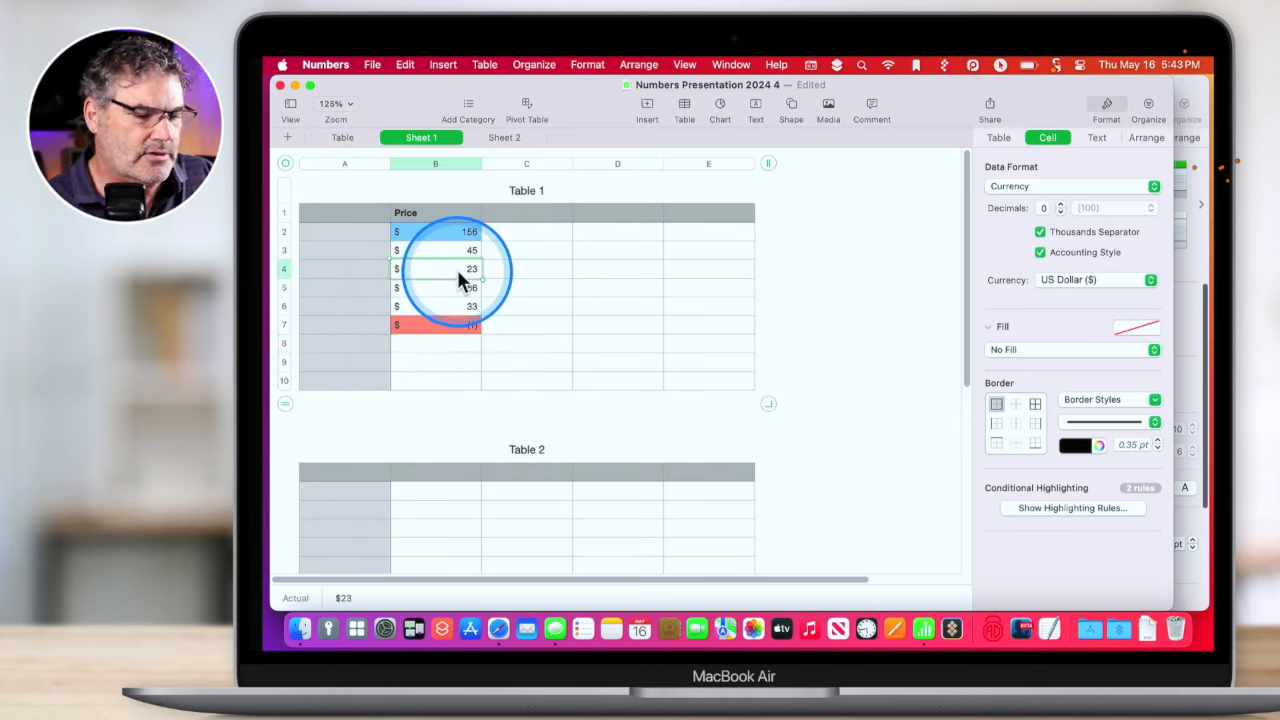
{"action": "type", "text": "123"}
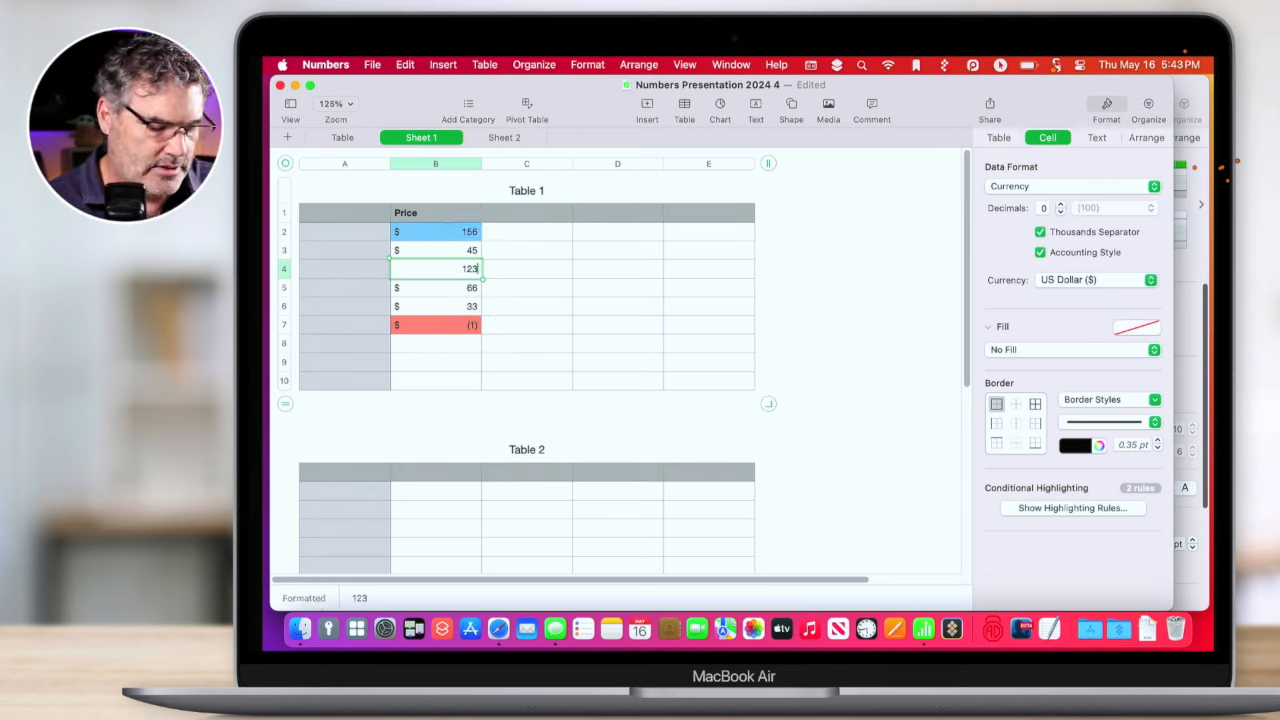
{"action": "key", "text": "Return"}
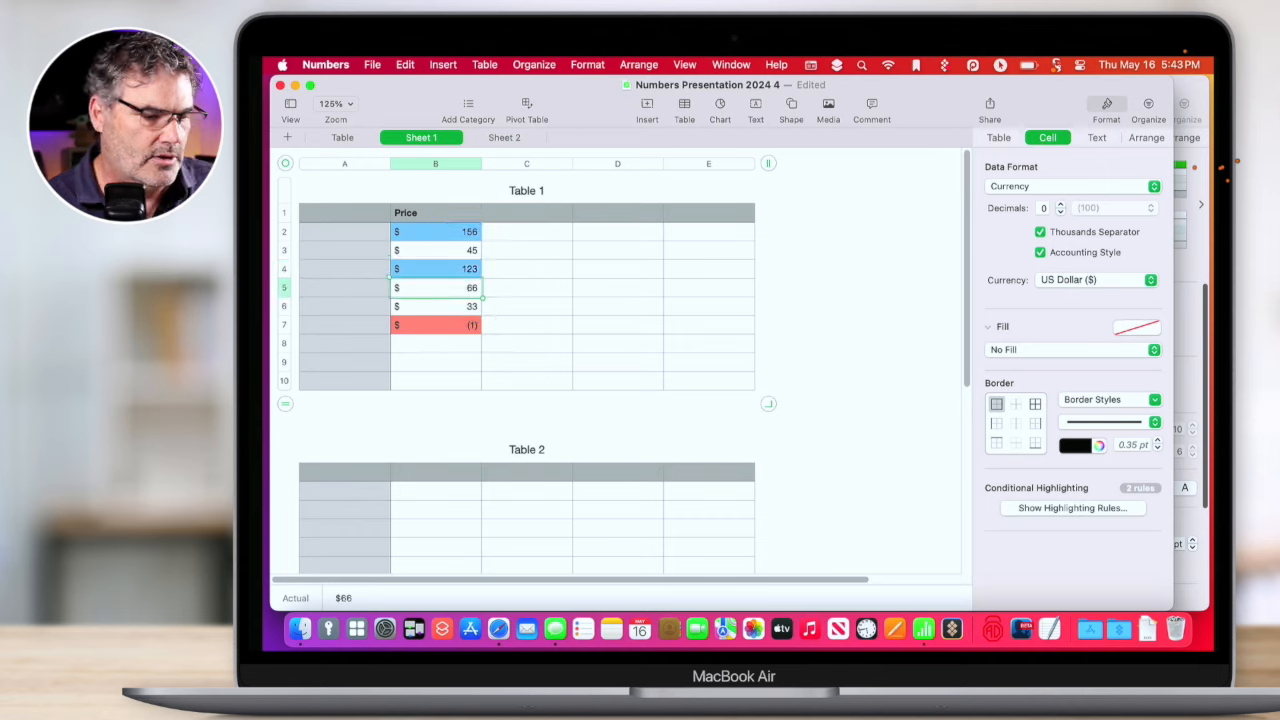
Review the highlighting rules applied to cell B7 and browse the Number, Date, Duration and Cell rule types.
{"action": "left_click", "coordinate": [455, 330]}
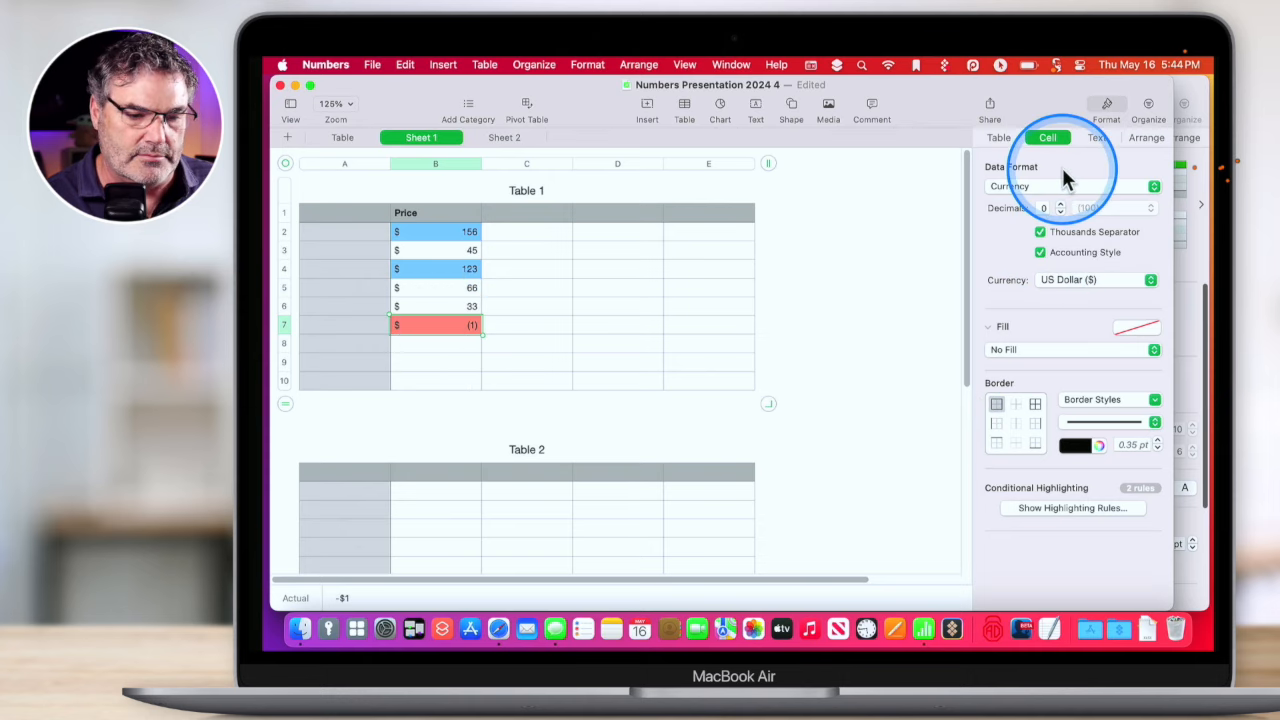
{"action": "left_click", "coordinate": [1061, 512]}
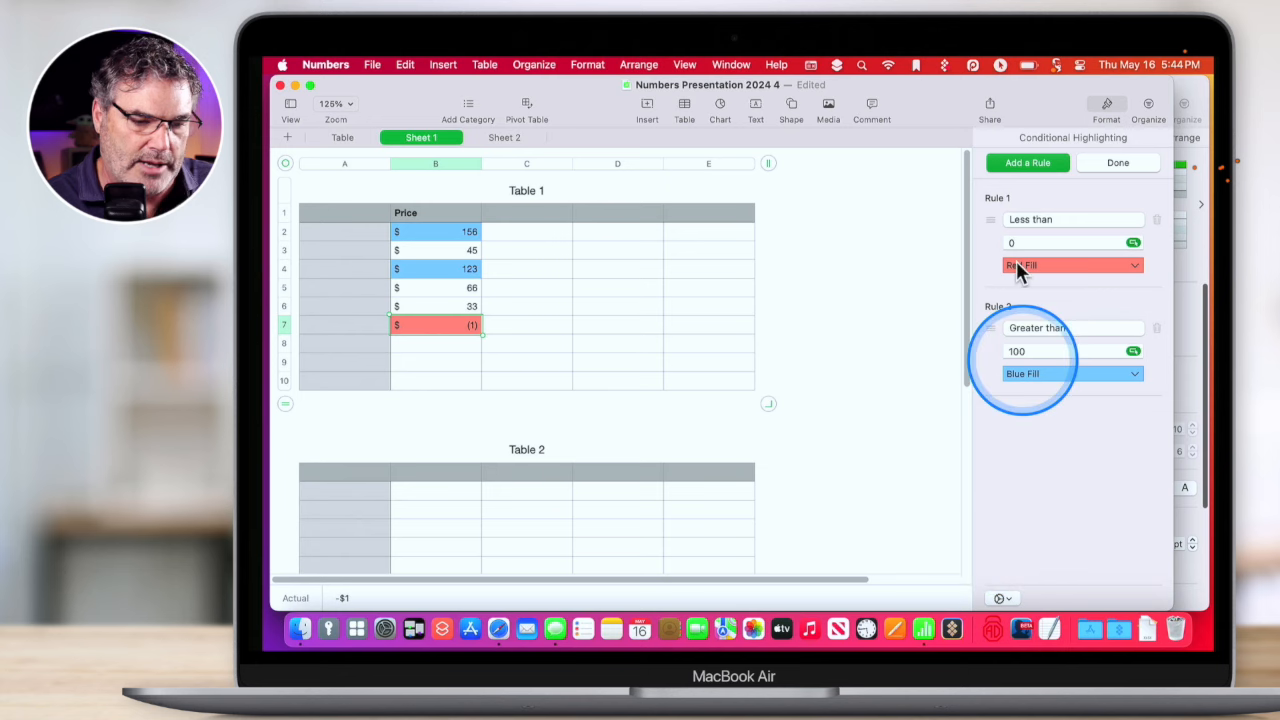
{"action": "left_click", "coordinate": [1036, 166]}
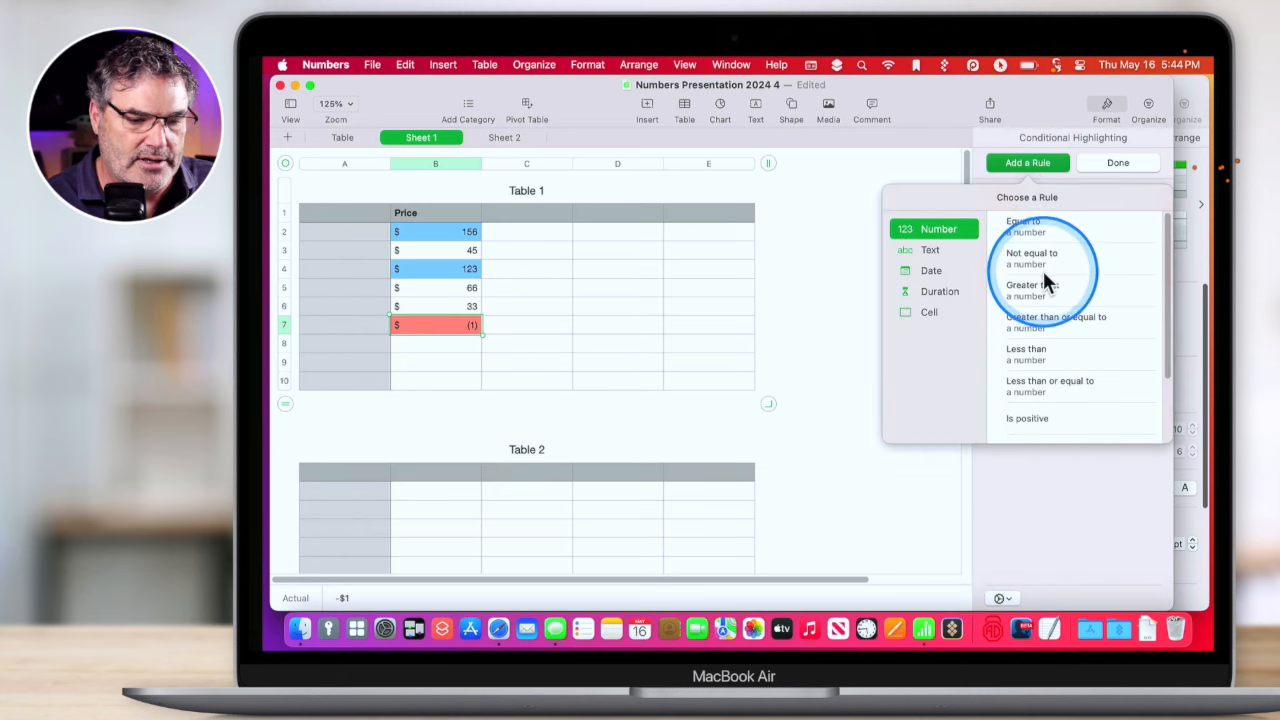
{"action": "left_click", "coordinate": [930, 268]}
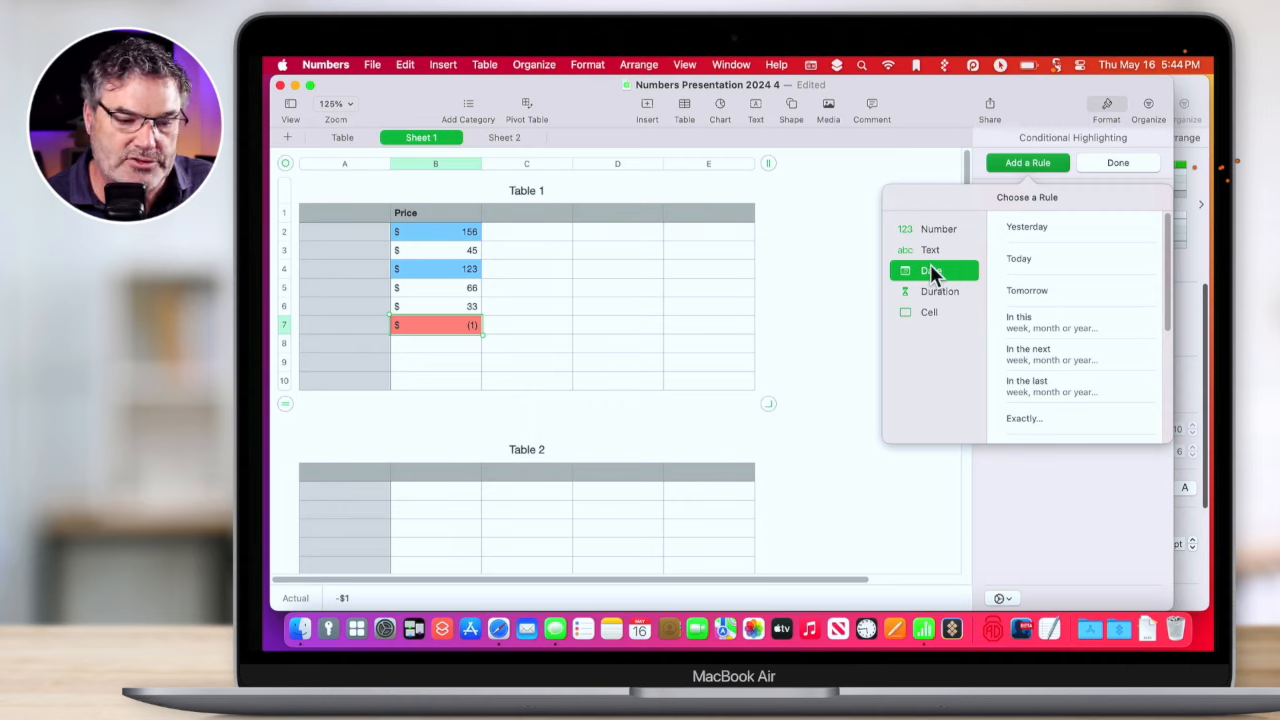
{"action": "left_click", "coordinate": [936, 287]}
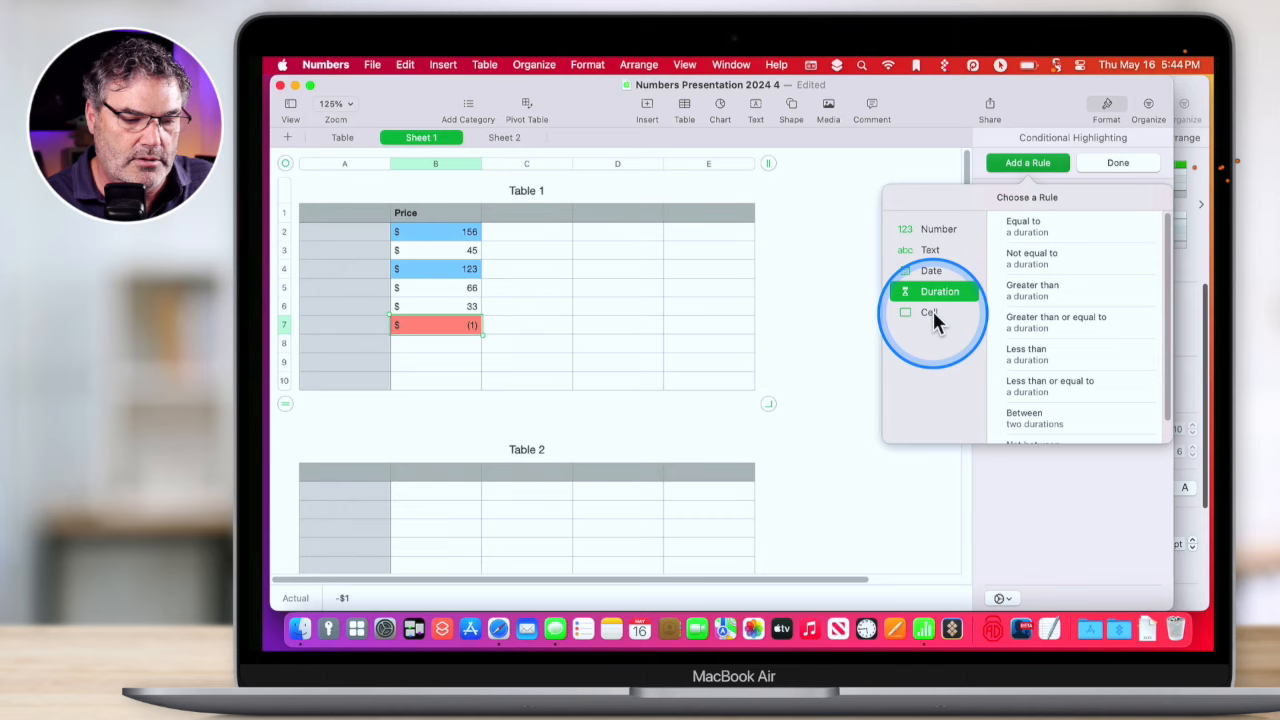
{"action": "left_click", "coordinate": [933, 312]}
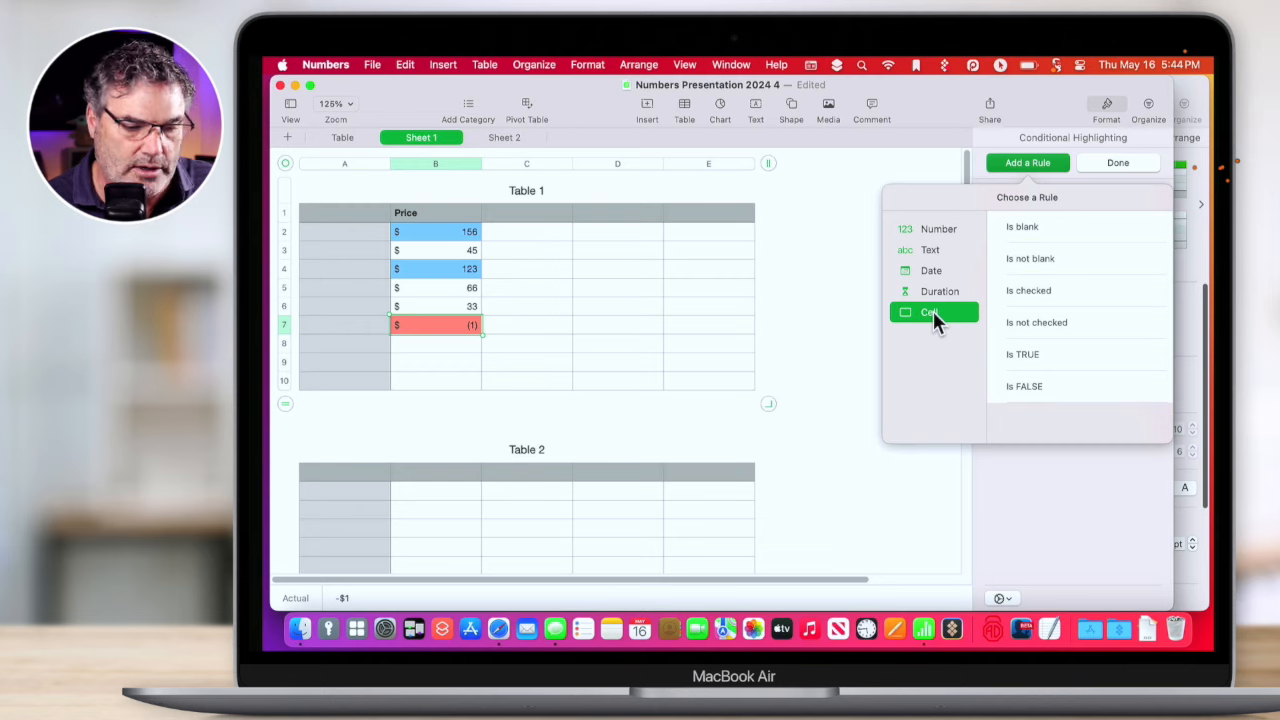
{"action": "left_click", "coordinate": [1031, 377]}
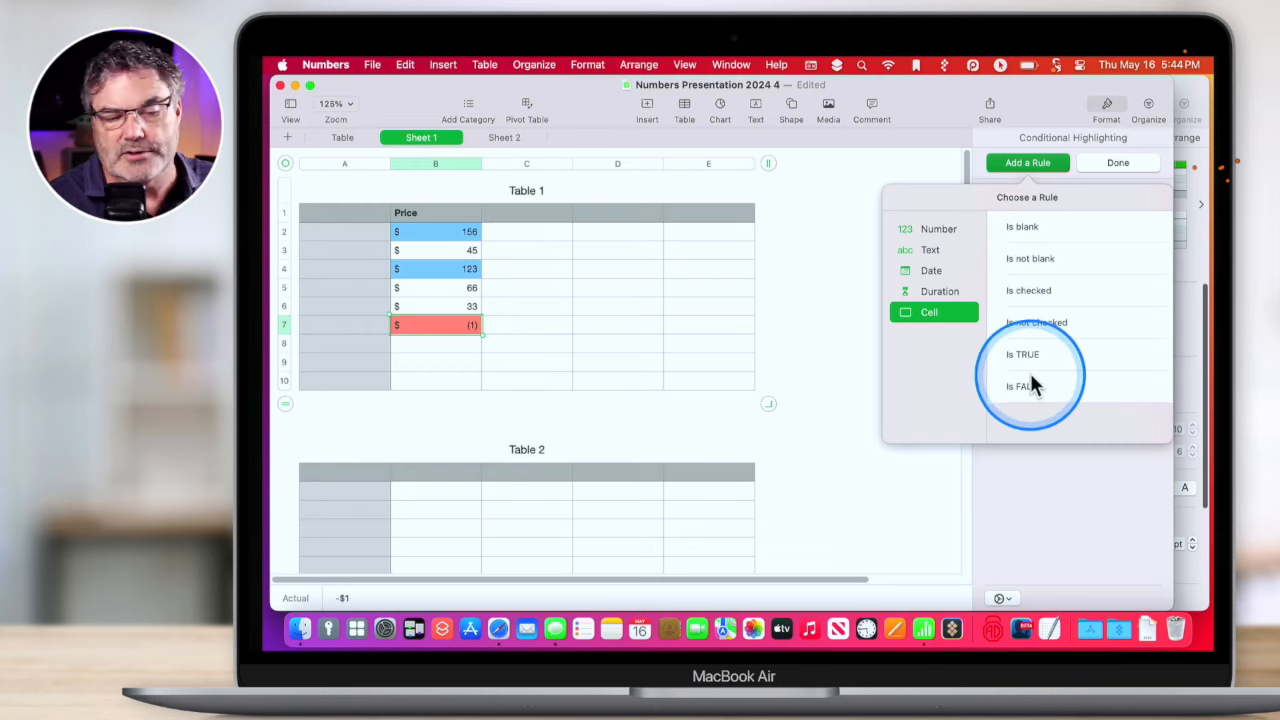
{"action": "left_click", "coordinate": [1062, 145]}
{"action": "left_click", "coordinate": [1102, 158]}
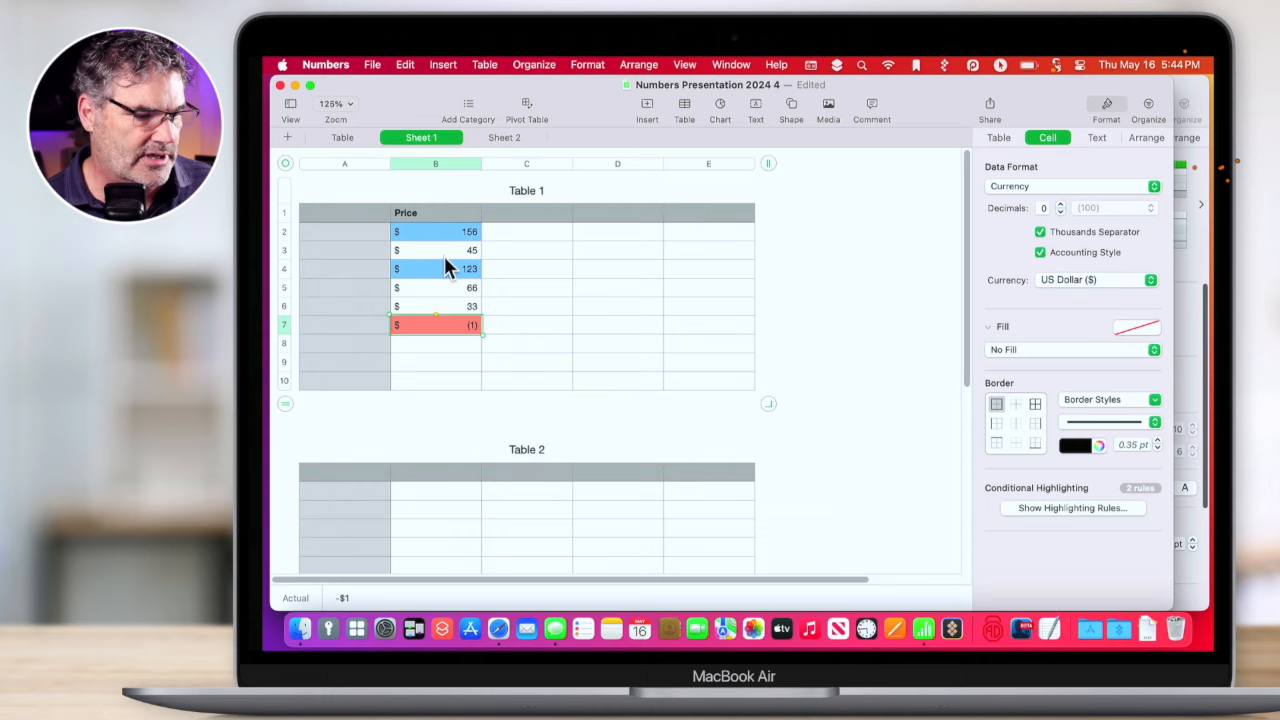
Enter Date as the header of column A in cell A1 of Table 1.
{"action": "left_click", "coordinate": [355, 230]}
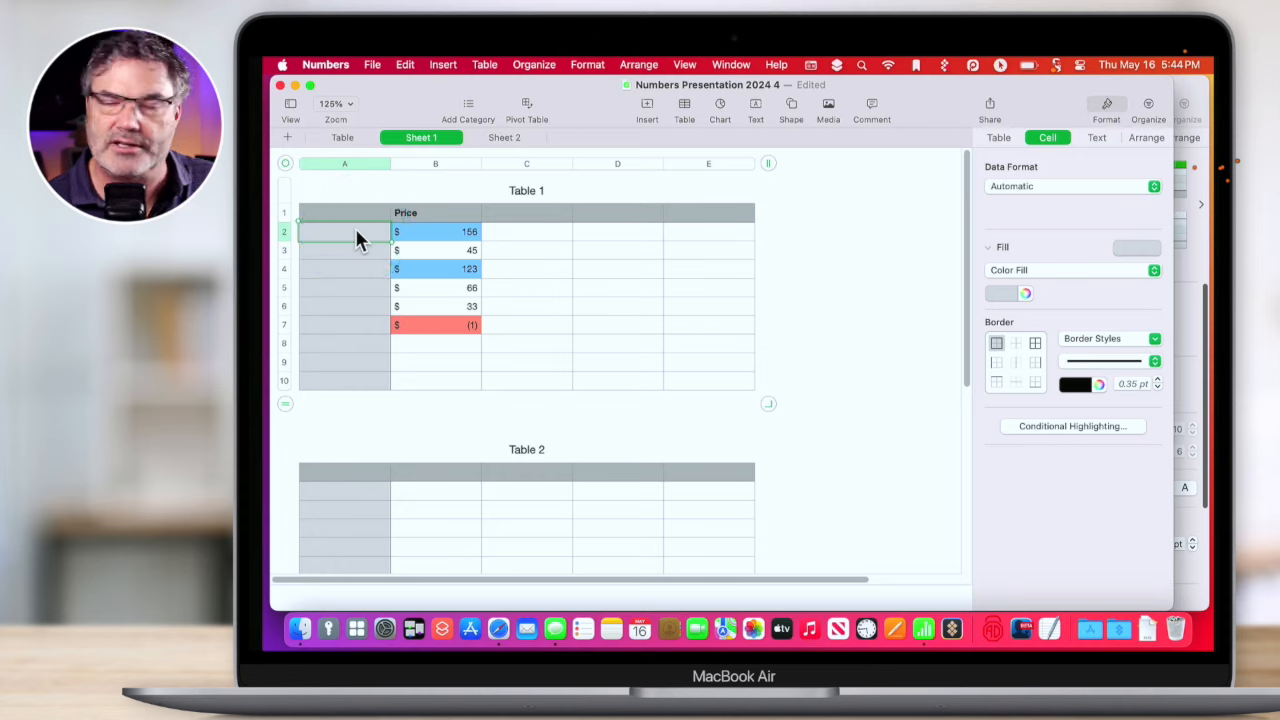
{"action": "left_click", "coordinate": [346, 208]}
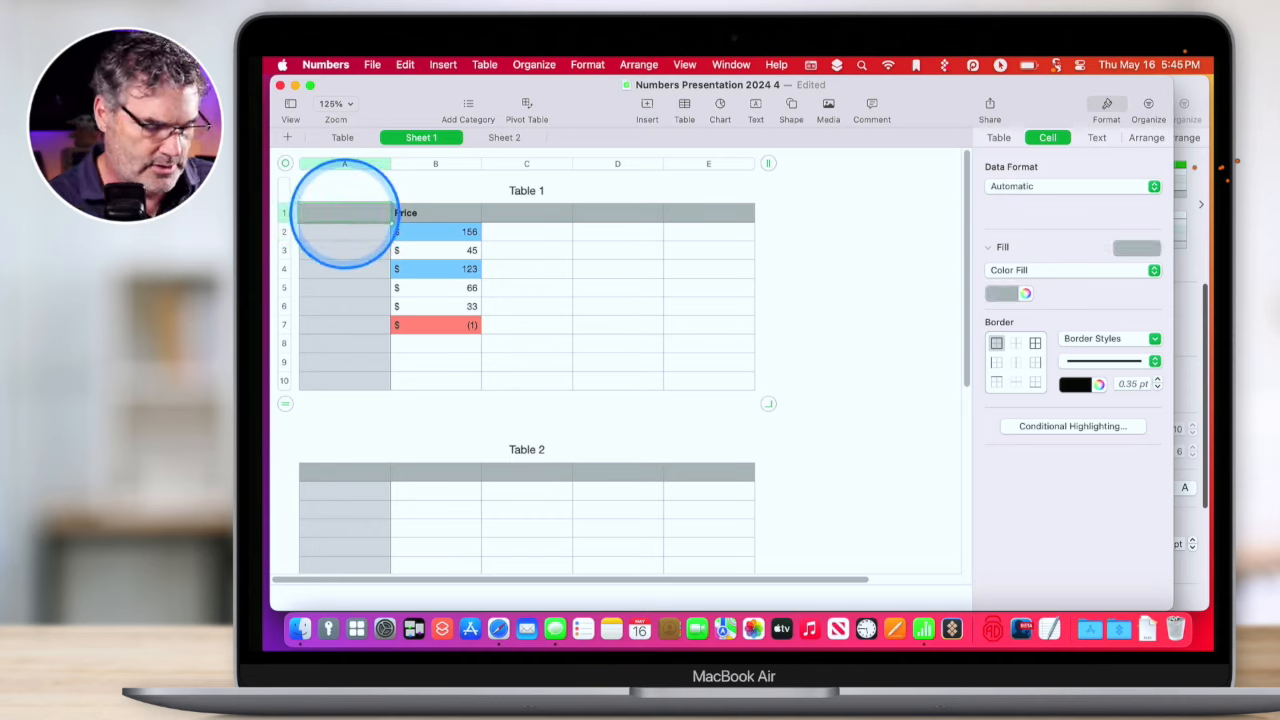
{"action": "type", "text": "Date"}
{"action": "key", "text": "Return"}
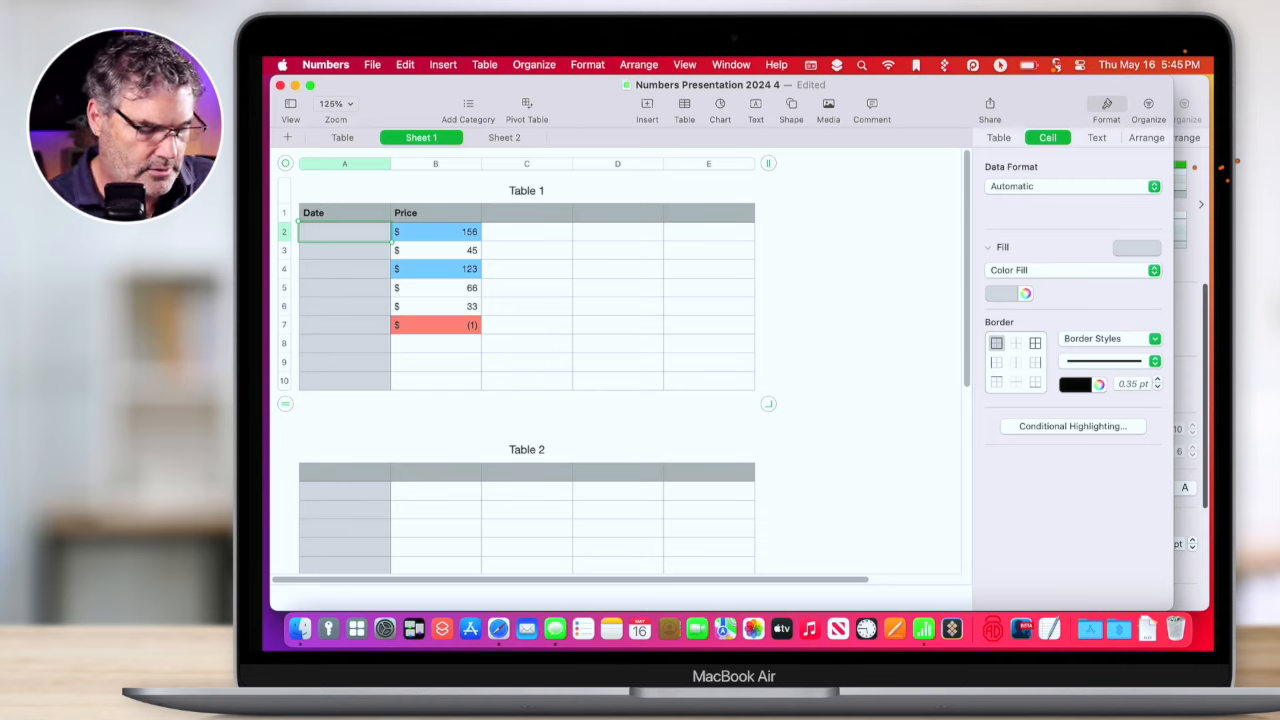
Enter the abbreviated months Jan in A2 and feb in A3 under the Date header.
{"action": "type", "text": "jan"}
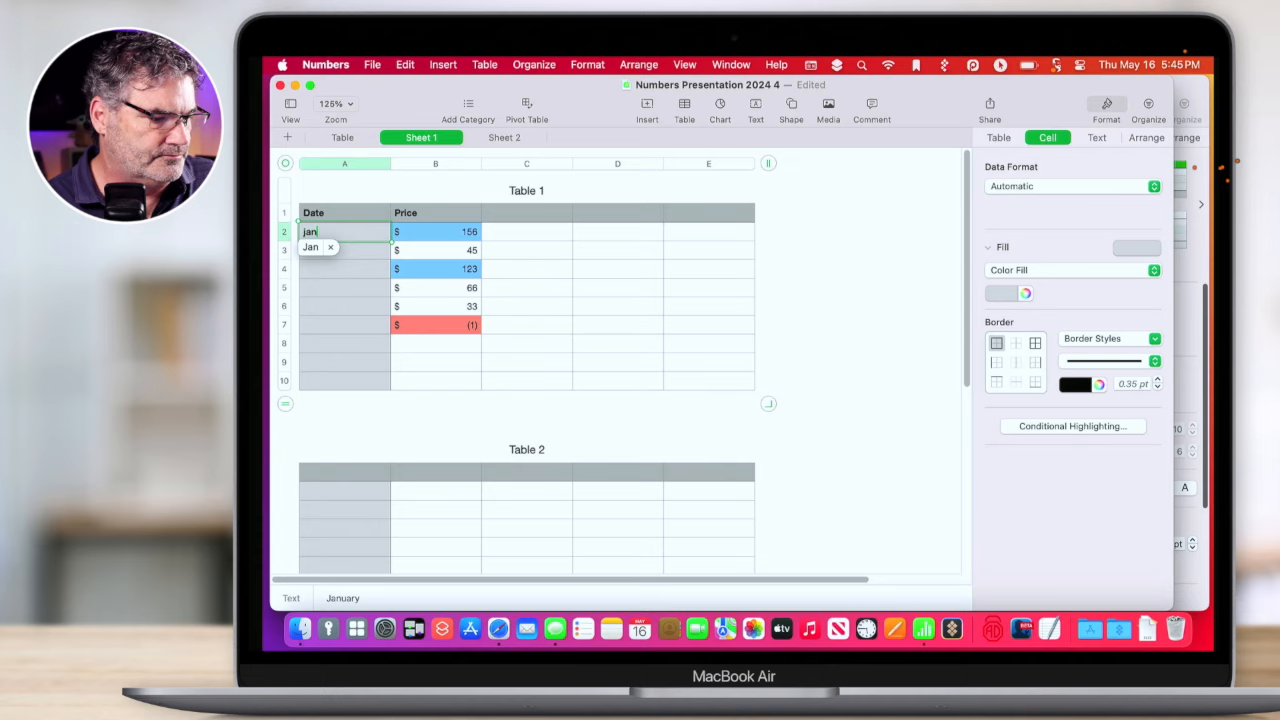
{"action": "left_click", "coordinate": [310, 247]}
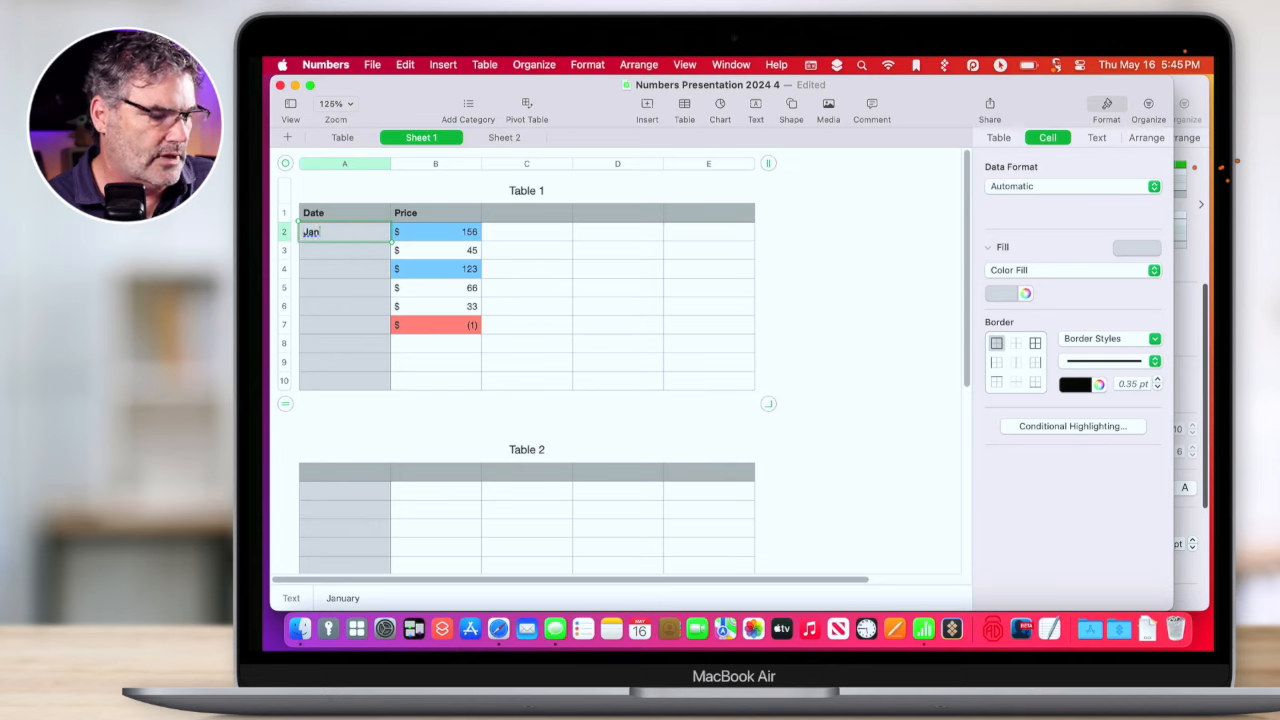
{"action": "left_click", "coordinate": [342, 251]}
{"action": "type", "text": "fe"}
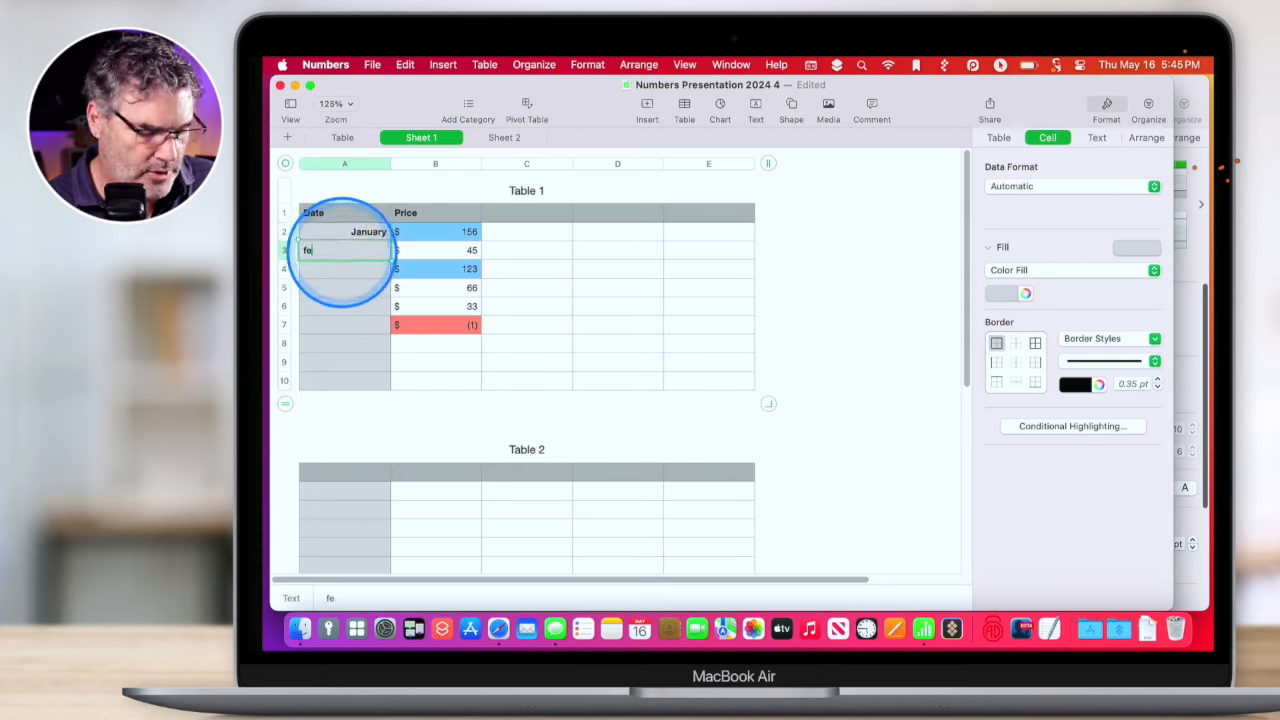
{"action": "type", "text": "b"}
{"action": "key", "text": "Return"}
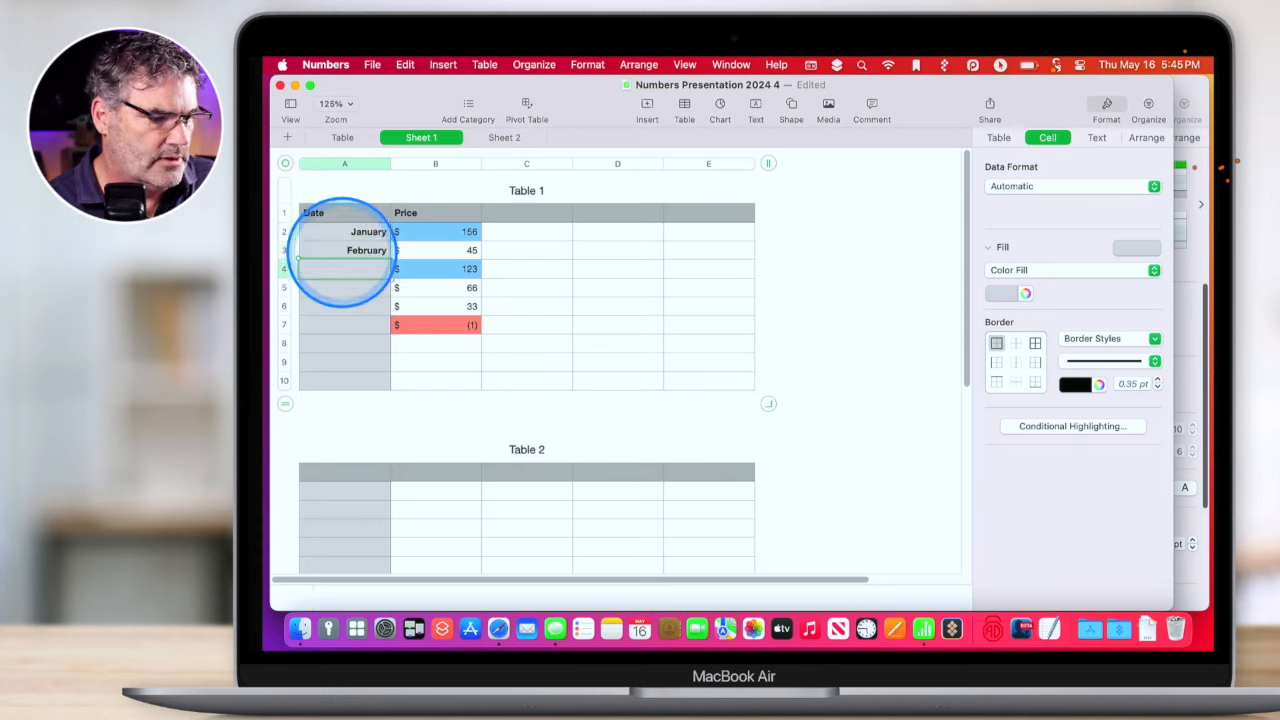
Autofill the month series from A2:A3 down to A10.
{"action": "left_click", "coordinate": [356, 235]}
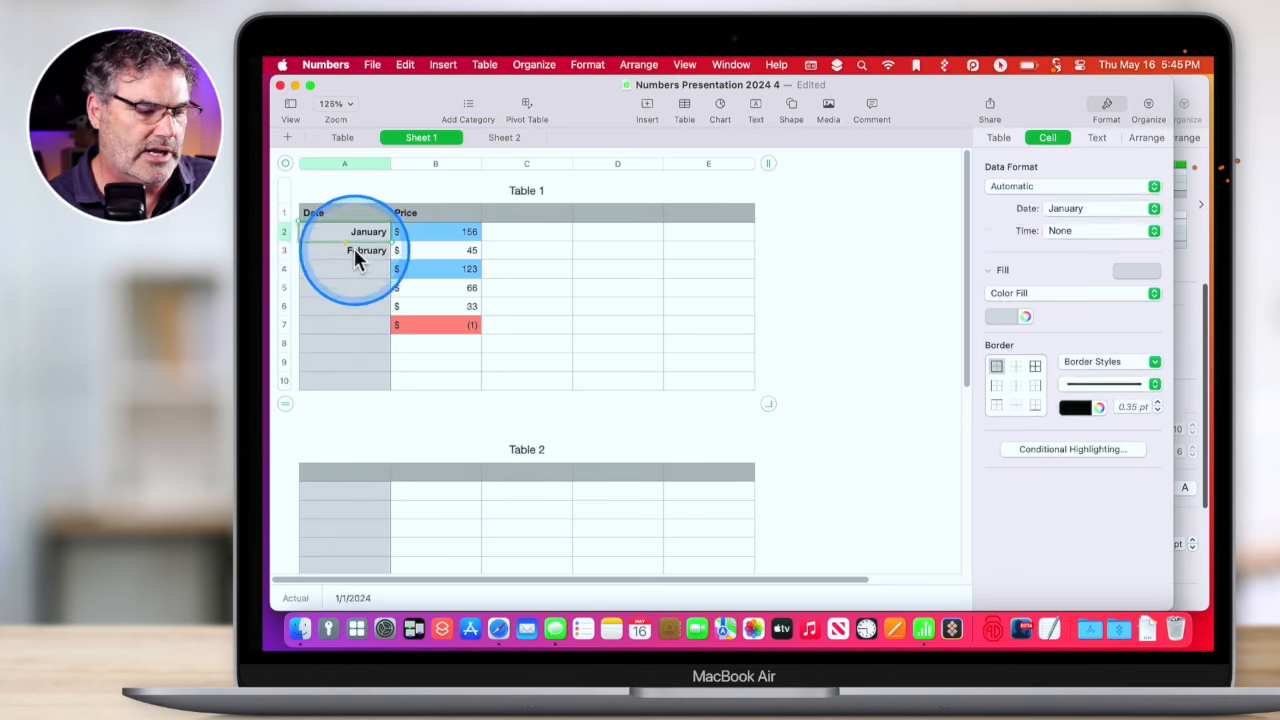
{"action": "left_click", "coordinate": [354, 248]}
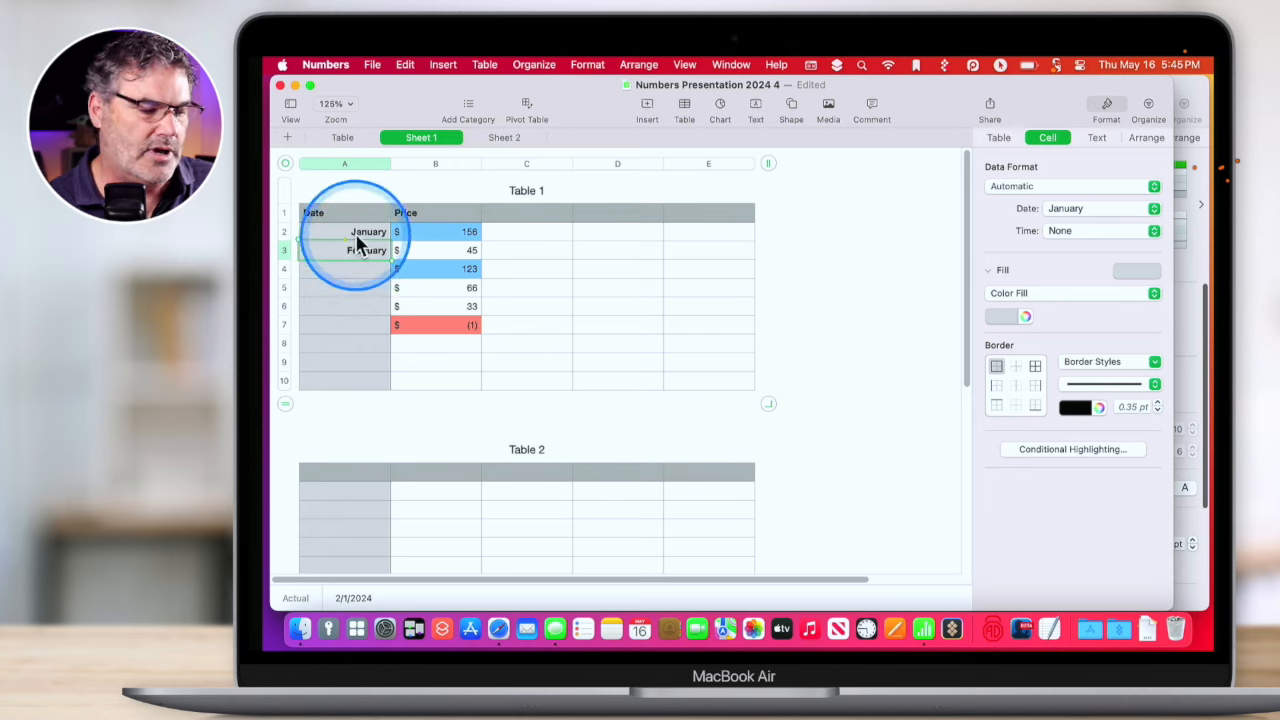
{"action": "left_click", "coordinate": [357, 234]}
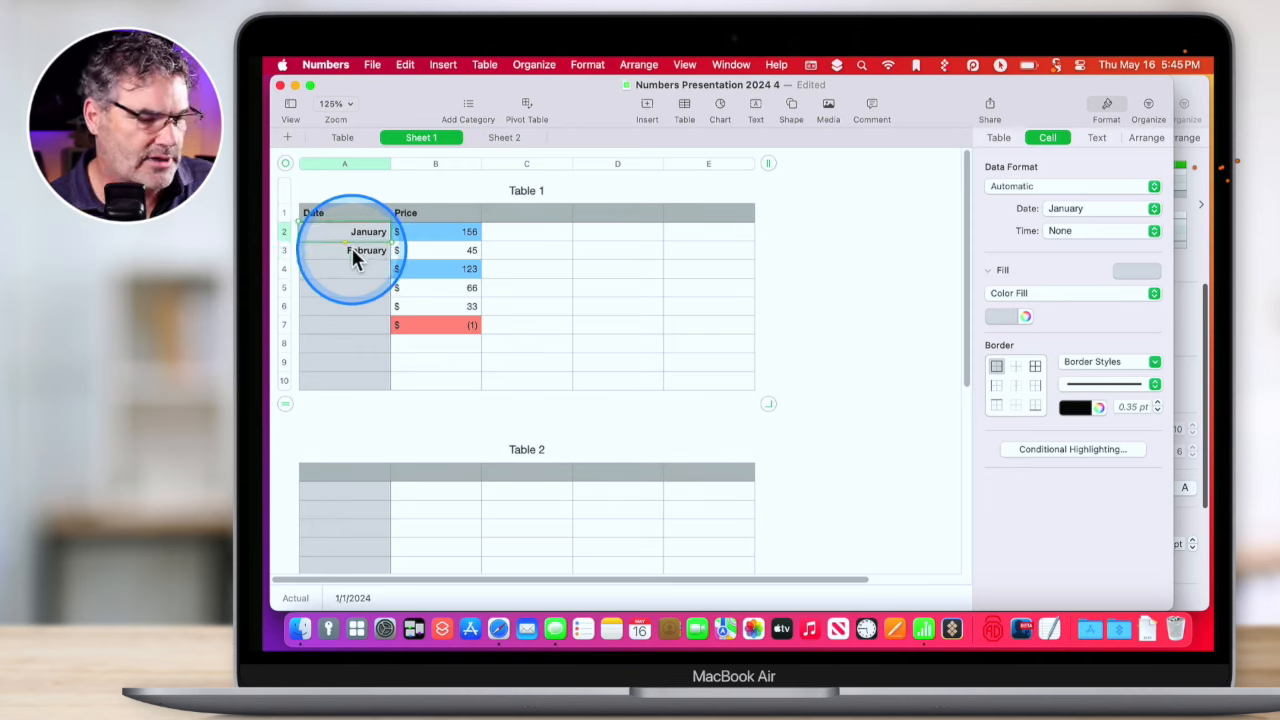
{"action": "left_click", "coordinate": [352, 250], "text": "shift"}
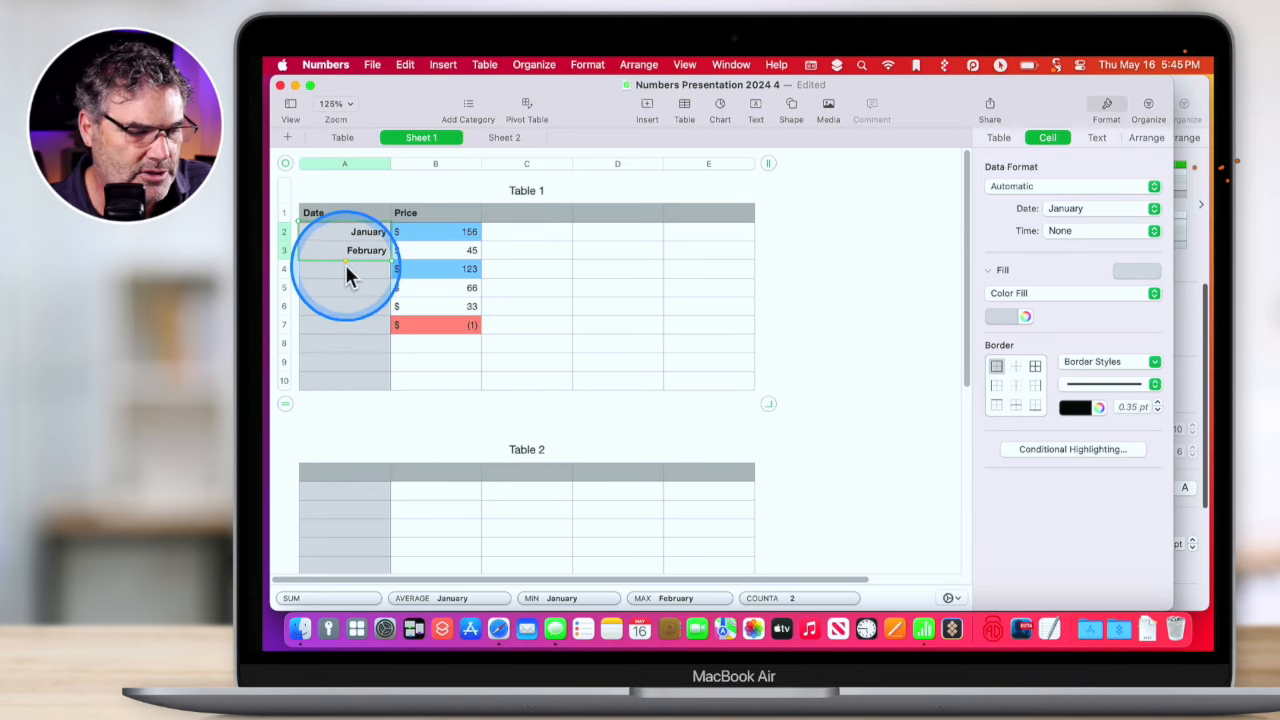
{"action": "left_click_drag", "start_coordinate": [346, 267], "coordinate": [342, 382]}
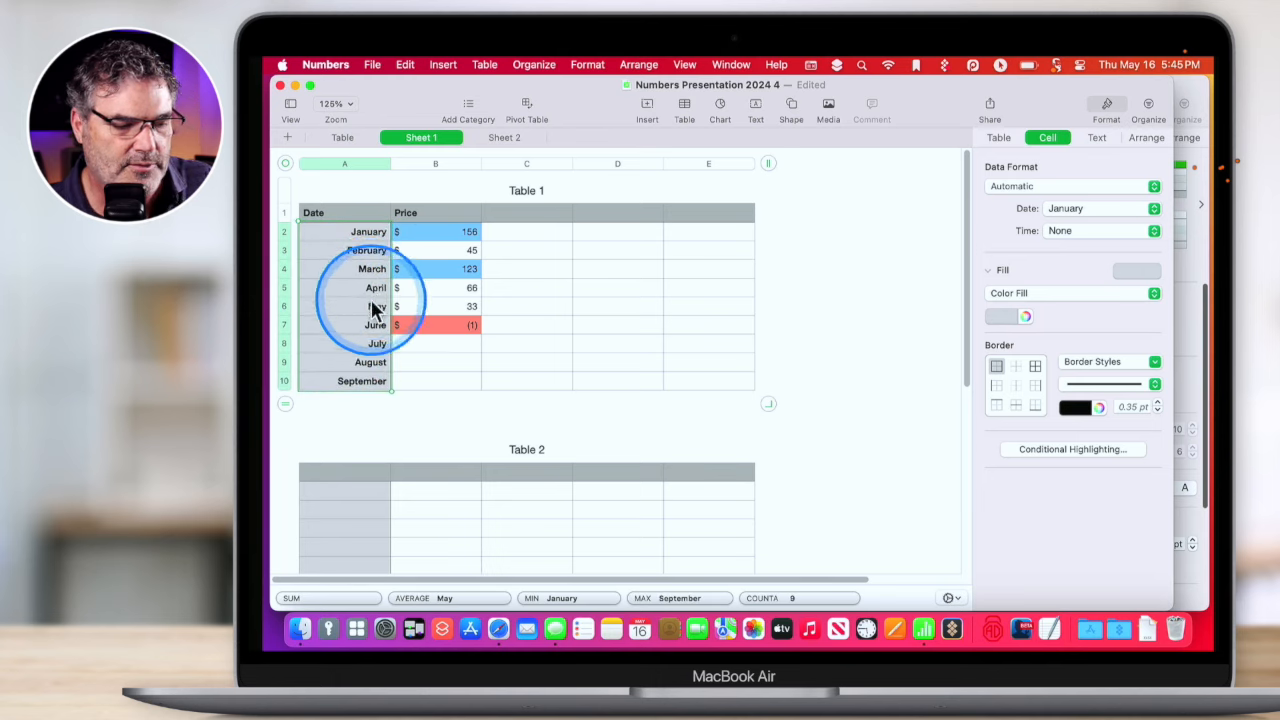
Enter Monday in C2 and autofill the weekdays down to C10.
{"action": "left_click", "coordinate": [515, 238]}
{"action": "type", "text": "Monday"}
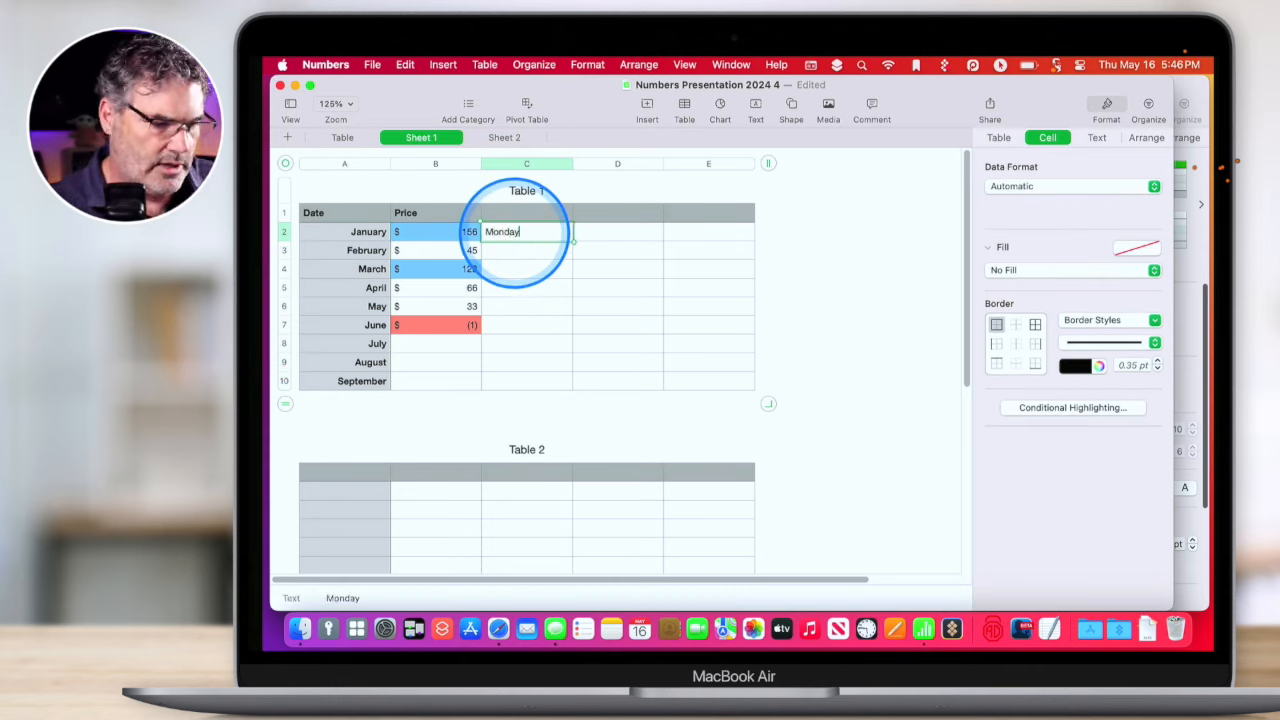
{"action": "key", "text": "Return"}
{"action": "left_click", "coordinate": [538, 228]}
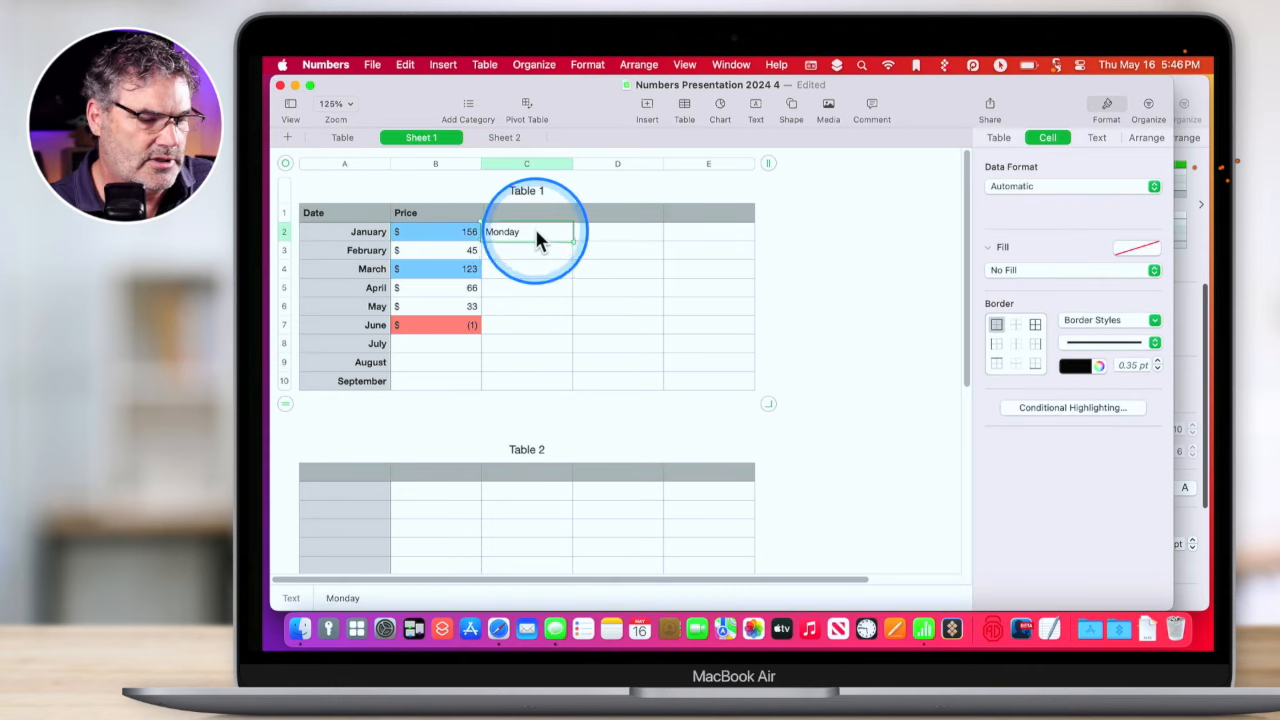
{"action": "left_click_drag", "start_coordinate": [524, 242], "coordinate": [519, 387]}
Enter 1 in cell D2 of Table 1.
{"action": "left_click", "coordinate": [626, 236]}
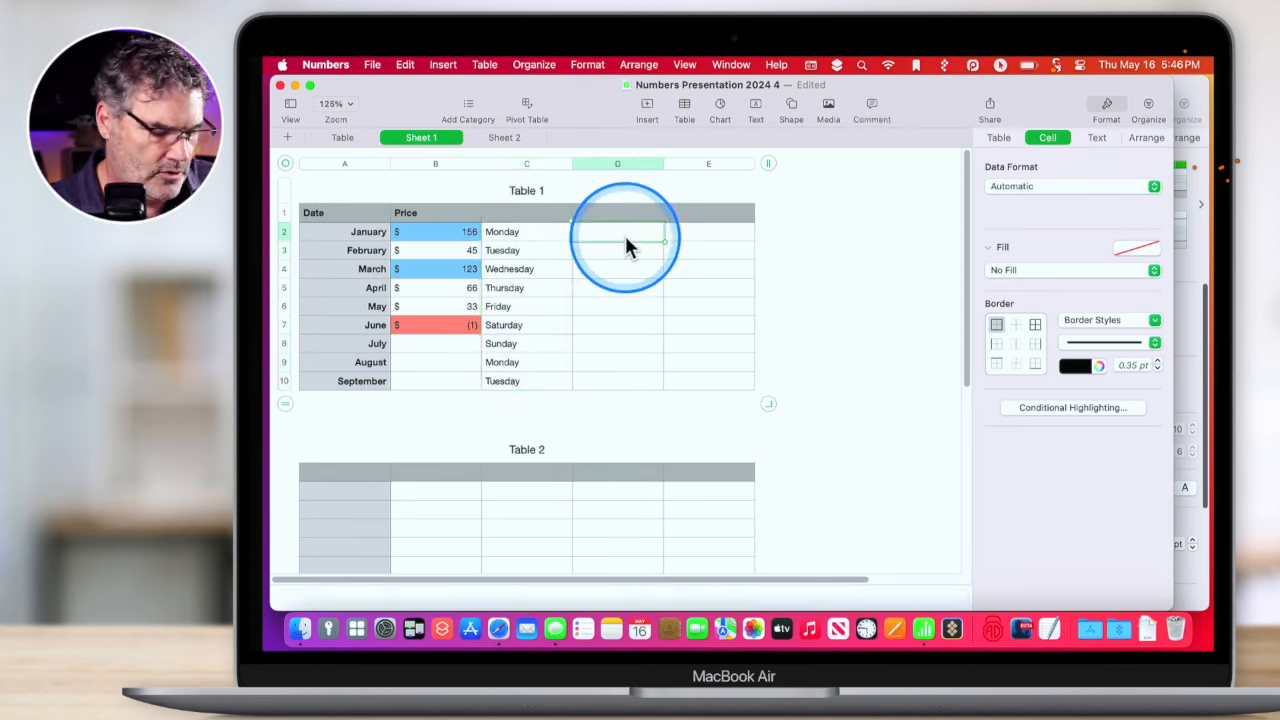
{"action": "type", "text": "1"}
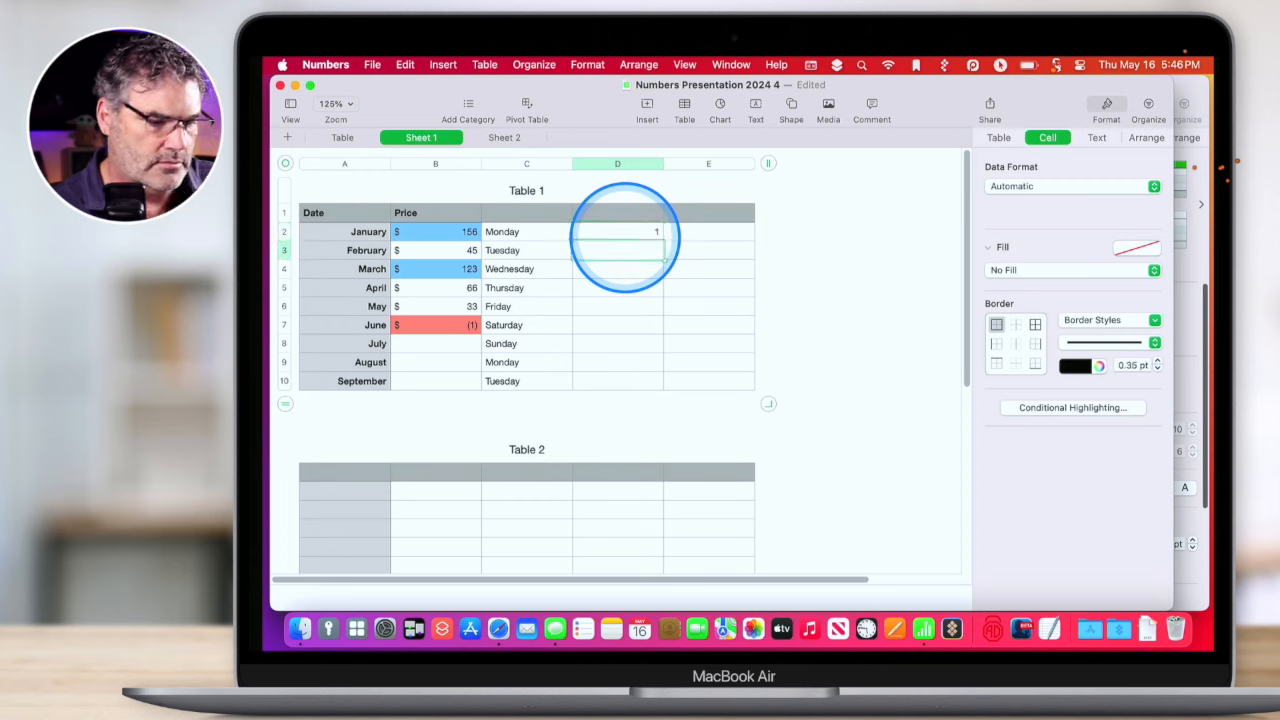
Try autofilling the single value in D2 down to D6, and undo the fill.
{"action": "left_click", "coordinate": [630, 247]}
{"action": "left_click_drag", "start_coordinate": [617, 242], "coordinate": [618, 317]}
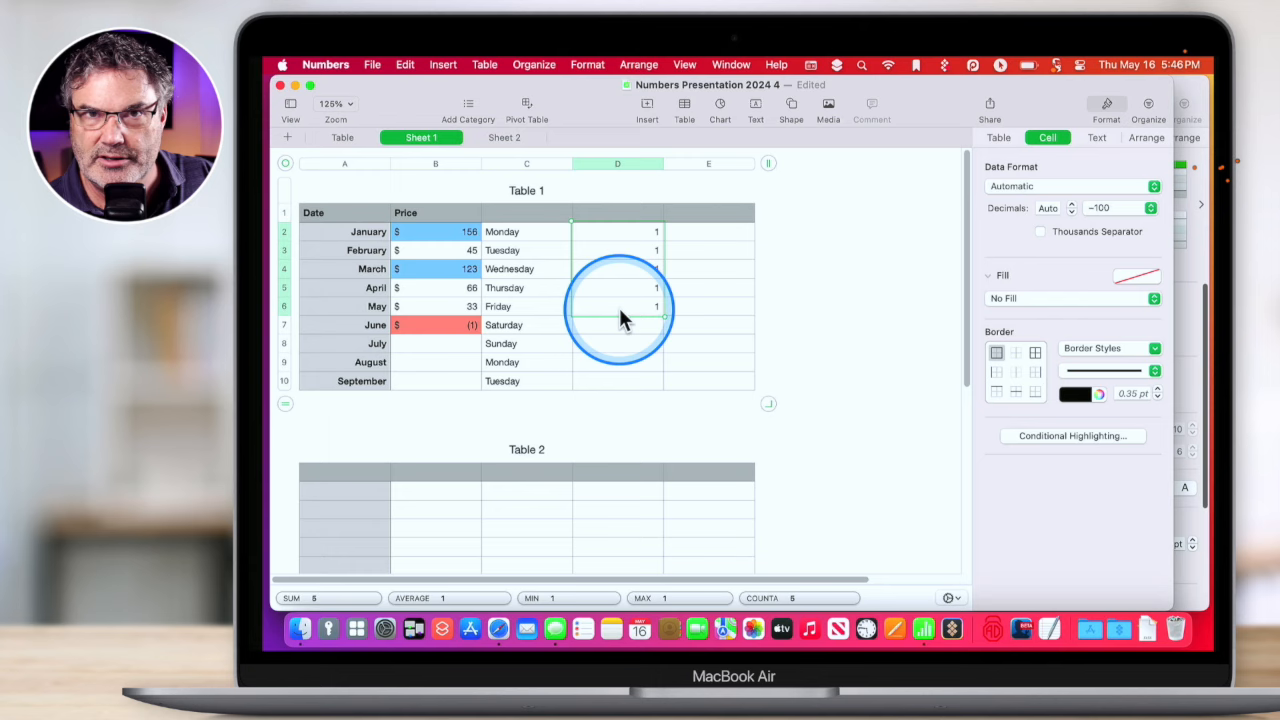
{"action": "key", "text": "super+z"}
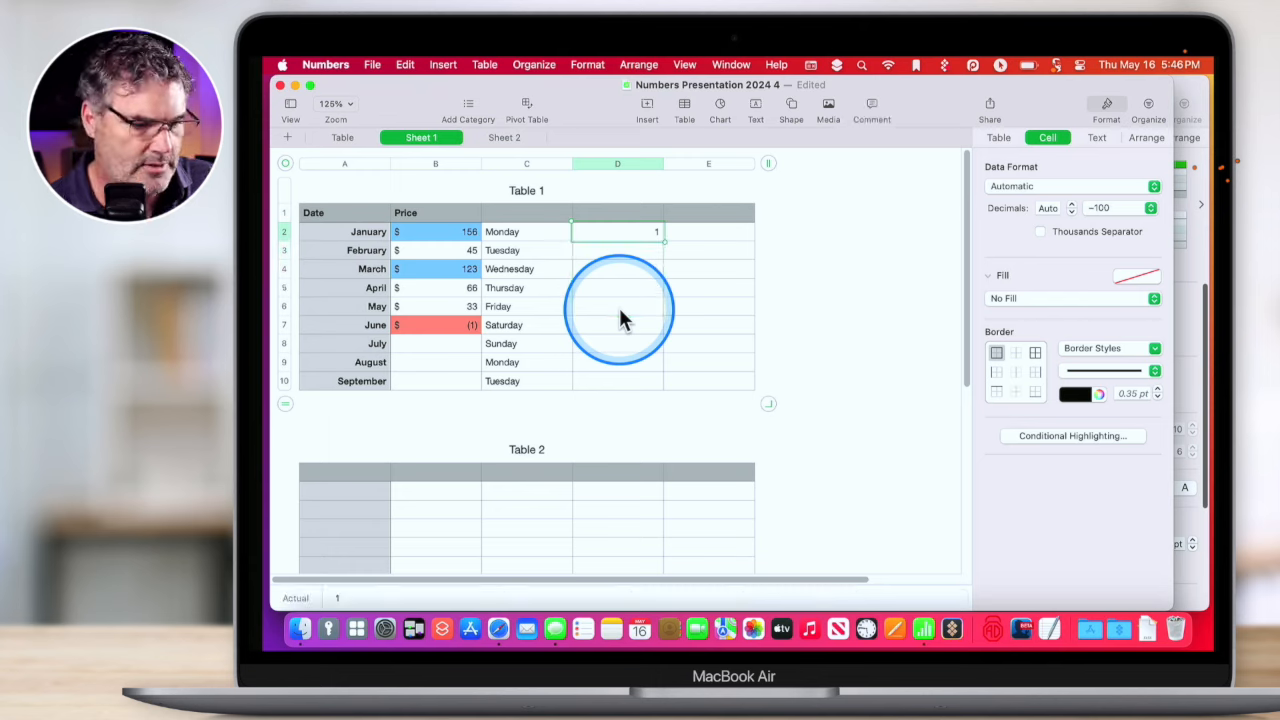
Enter 2 in D3 and autofill the number series from D2:D3 down to D10.
{"action": "left_click", "coordinate": [627, 249]}
{"action": "type", "text": "2"}
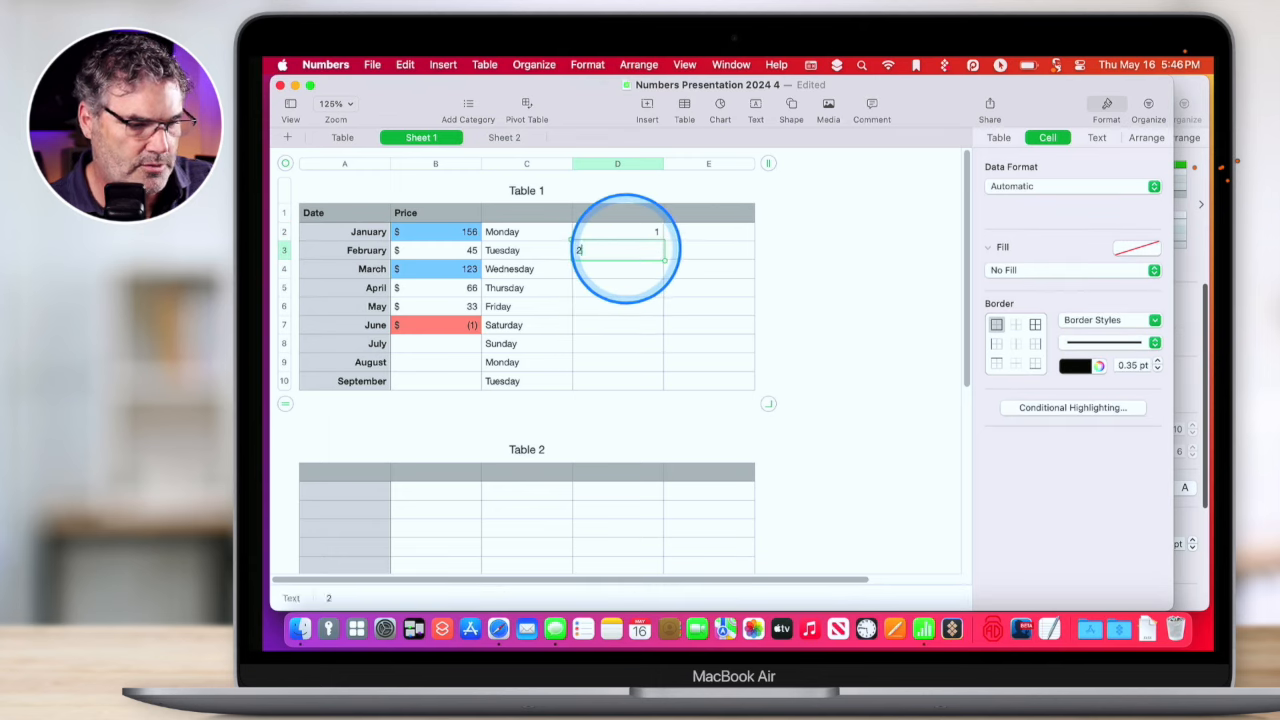
{"action": "key", "text": "Return"}
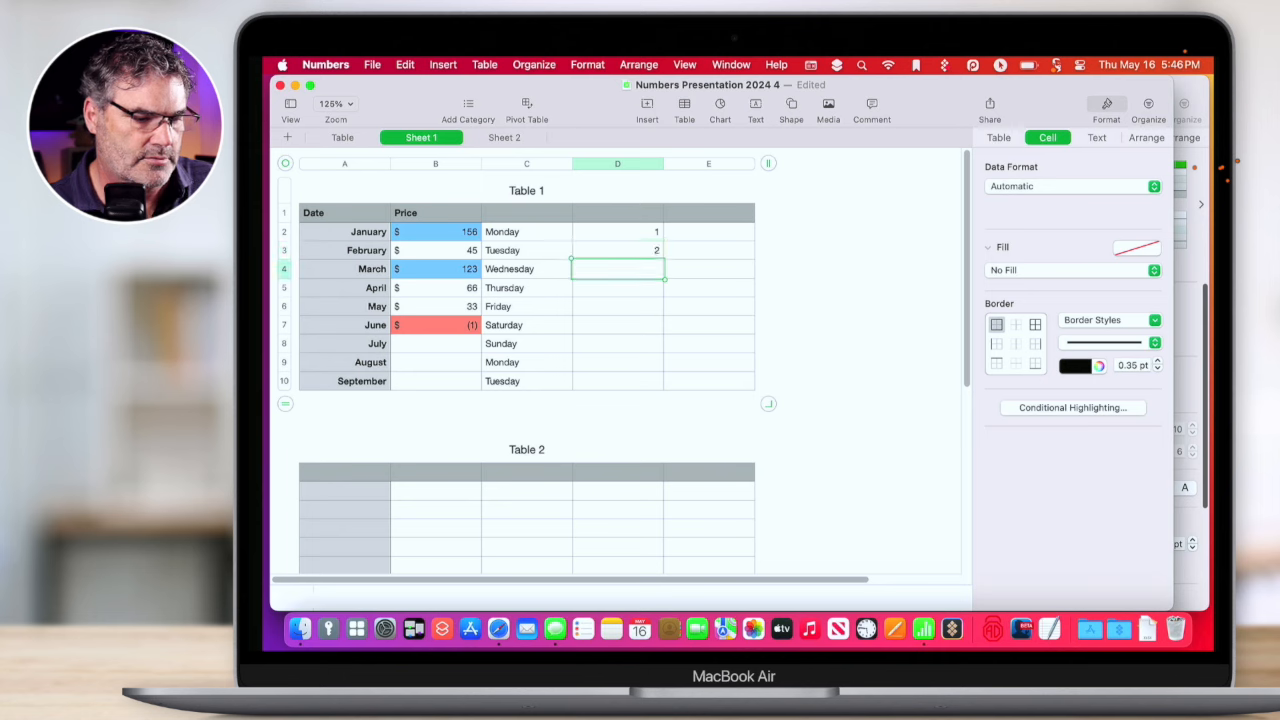
{"action": "left_click", "coordinate": [630, 235]}
{"action": "left_click", "coordinate": [616, 249], "text": "shift"}
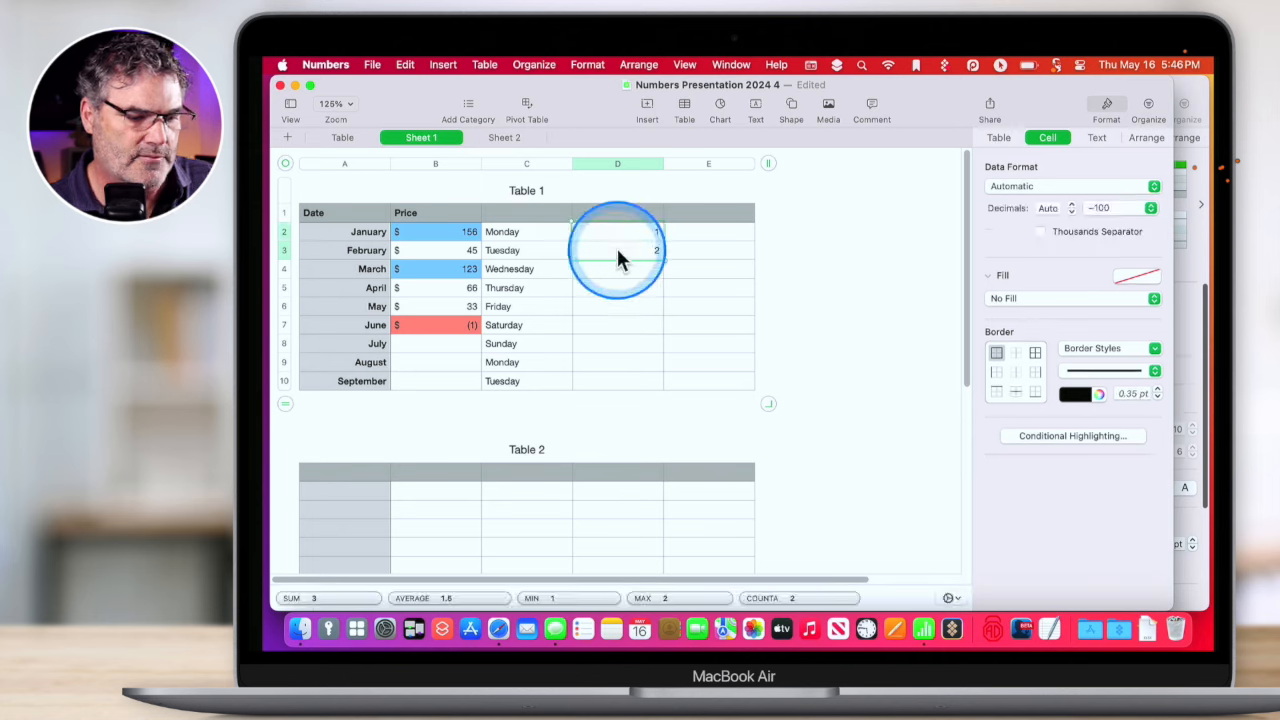
{"action": "left_click_drag", "start_coordinate": [620, 262], "coordinate": [613, 387]}
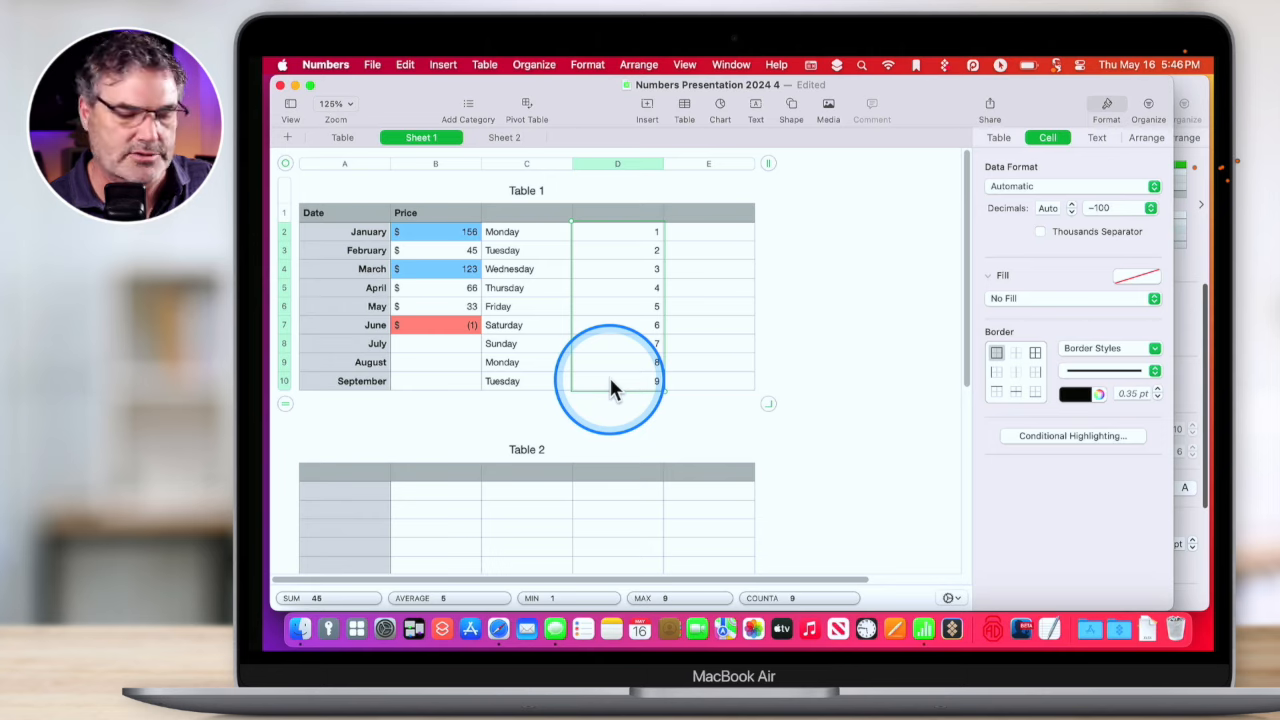
Enter 1 in E2 and 3 in E3, and autofill the odd-number series down to E10.
{"action": "left_click", "coordinate": [695, 238]}
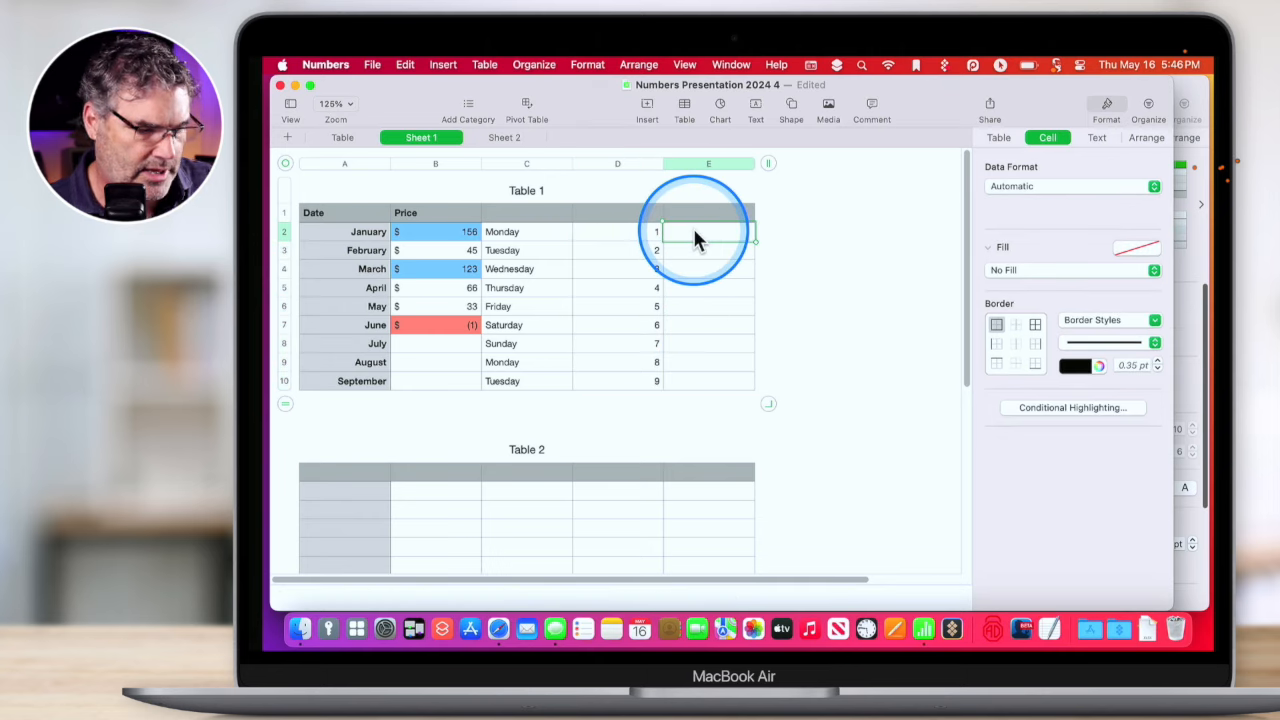
{"action": "type", "text": "1"}
{"action": "key", "text": "Return"}
{"action": "type", "text": "3"}
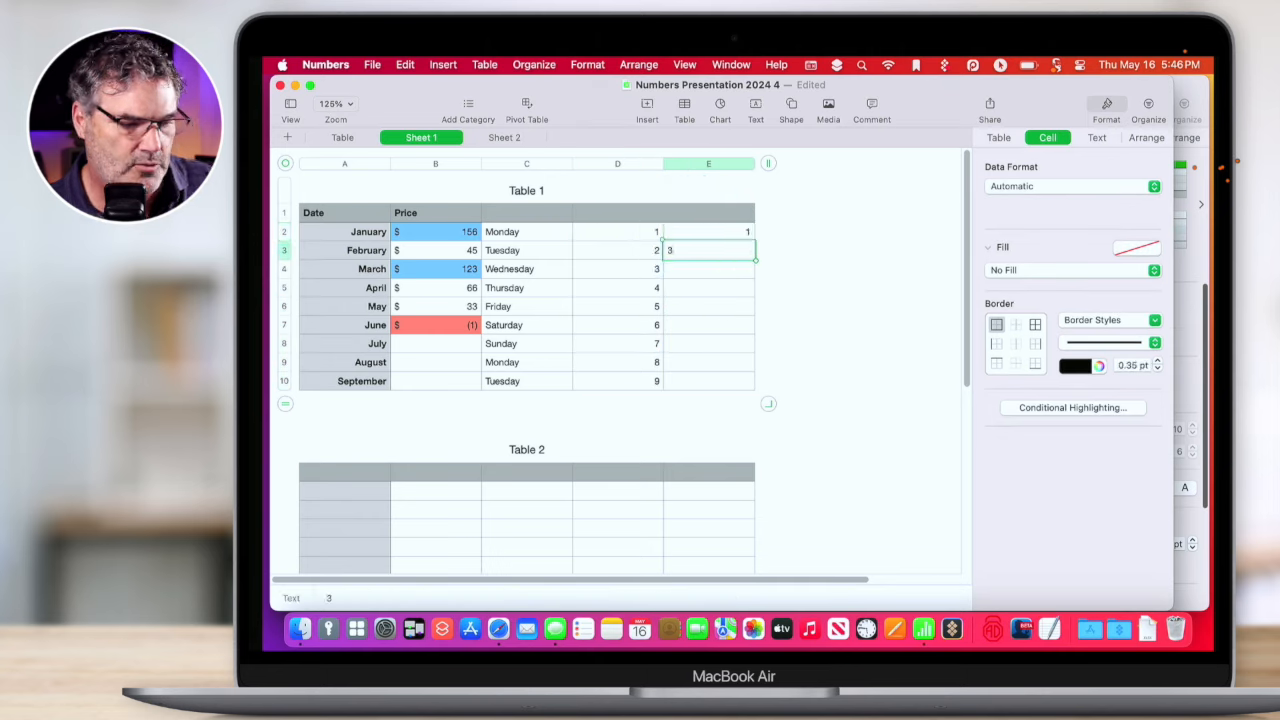
{"action": "left_click_drag", "start_coordinate": [717, 221], "coordinate": [697, 395]}
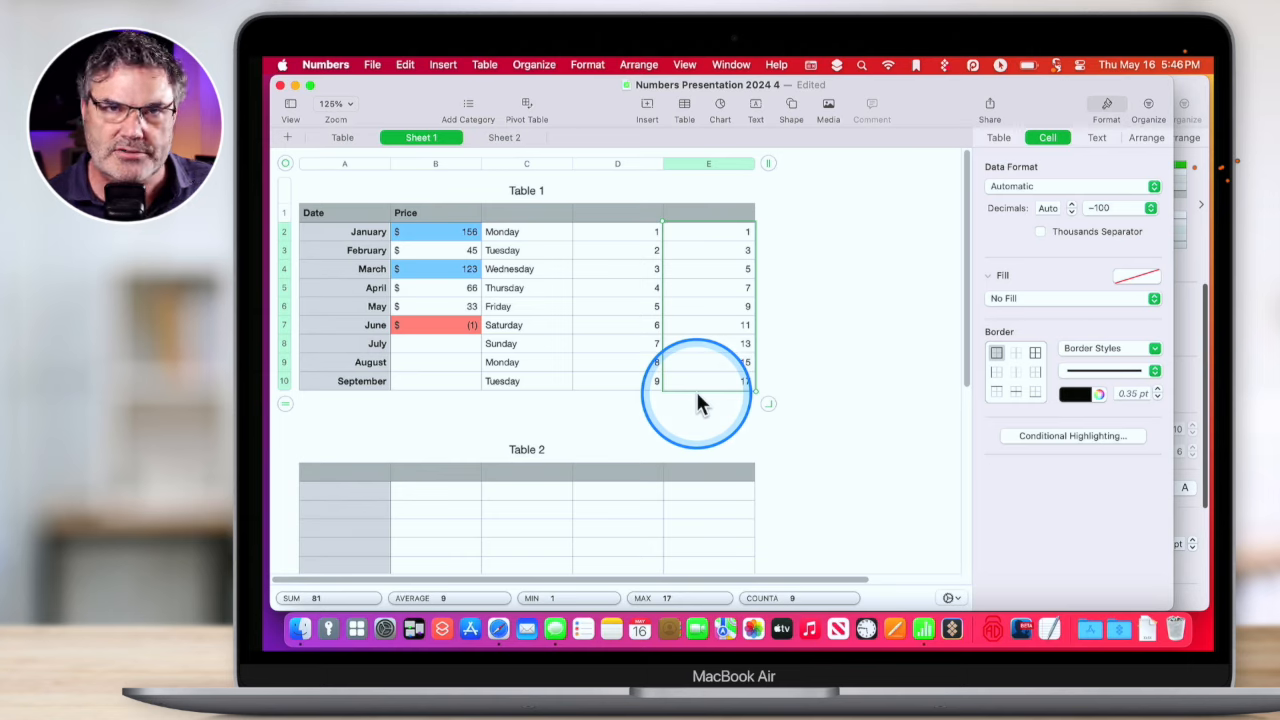
Enter 1 in D5 and 2 in D6 of Table 2, and autofill the number series upward to D2.
{"action": "left_click", "coordinate": [611, 545]}
{"action": "type", "text": "1"}
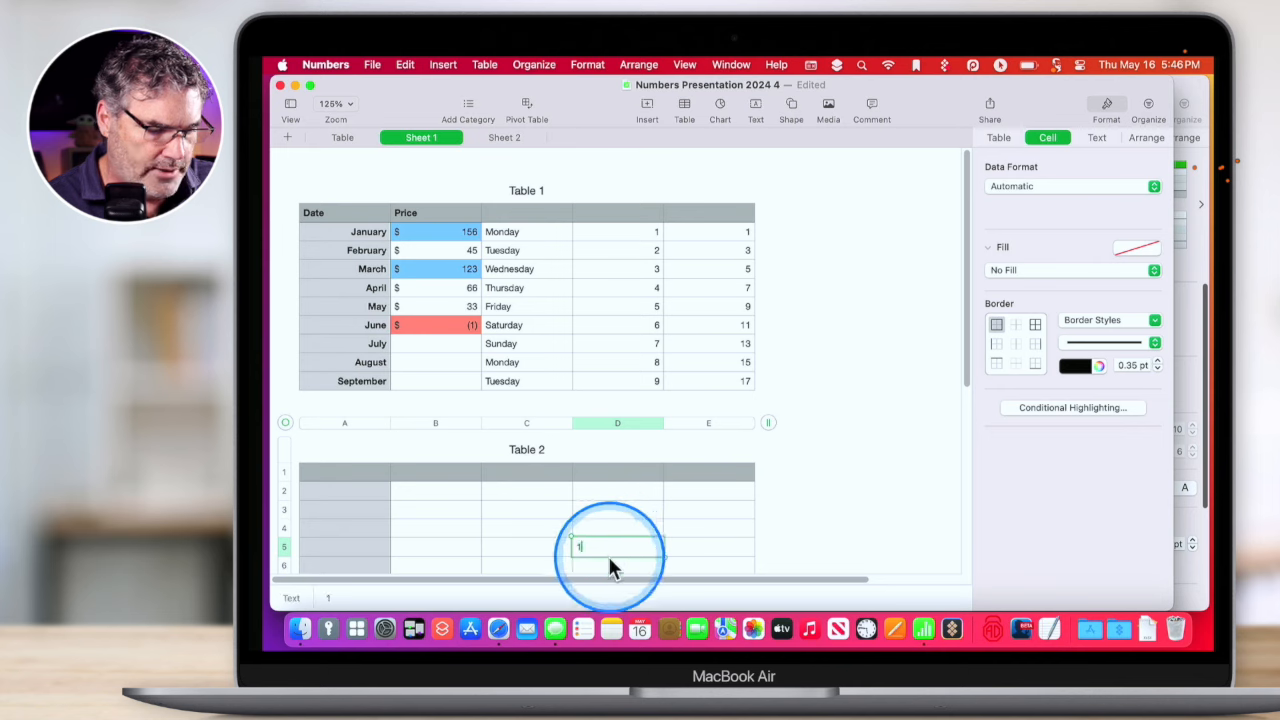
{"action": "key", "text": "Return"}
{"action": "type", "text": "2"}
{"action": "left_click", "coordinate": [615, 536]}
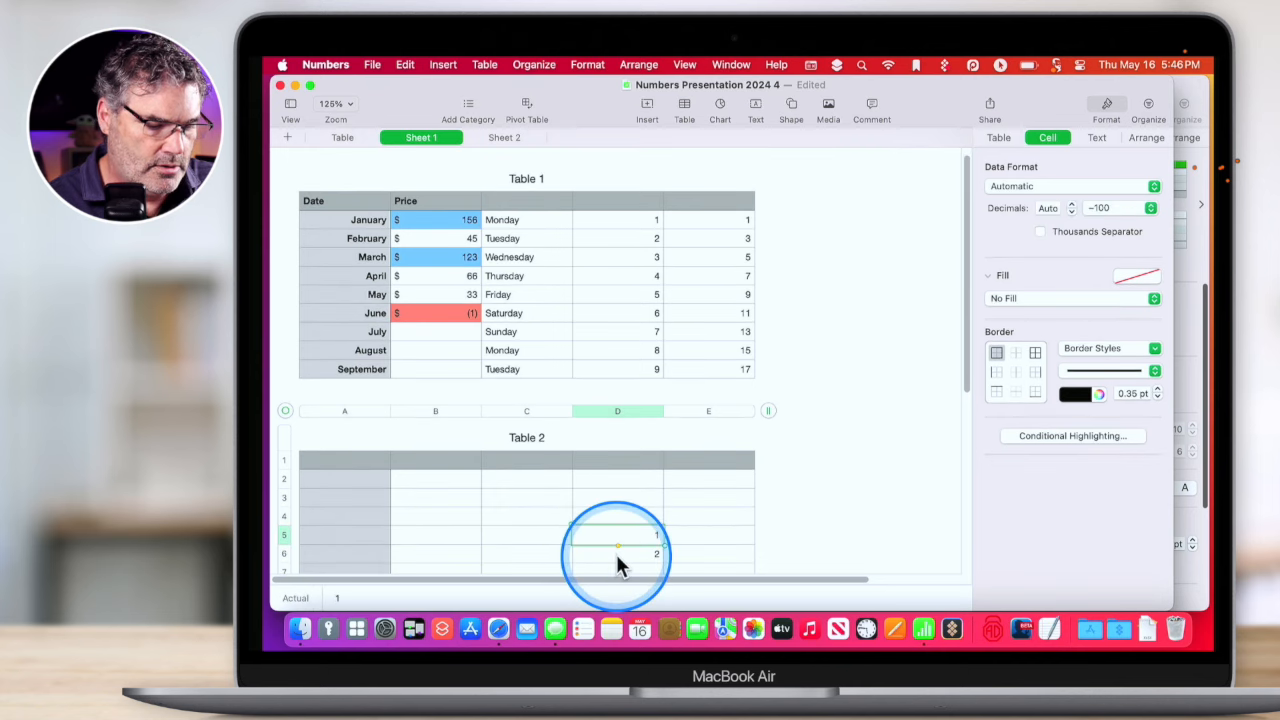
{"action": "left_click", "coordinate": [615, 551], "text": "shift"}
{"action": "left_click_drag", "start_coordinate": [620, 527], "coordinate": [617, 480]}
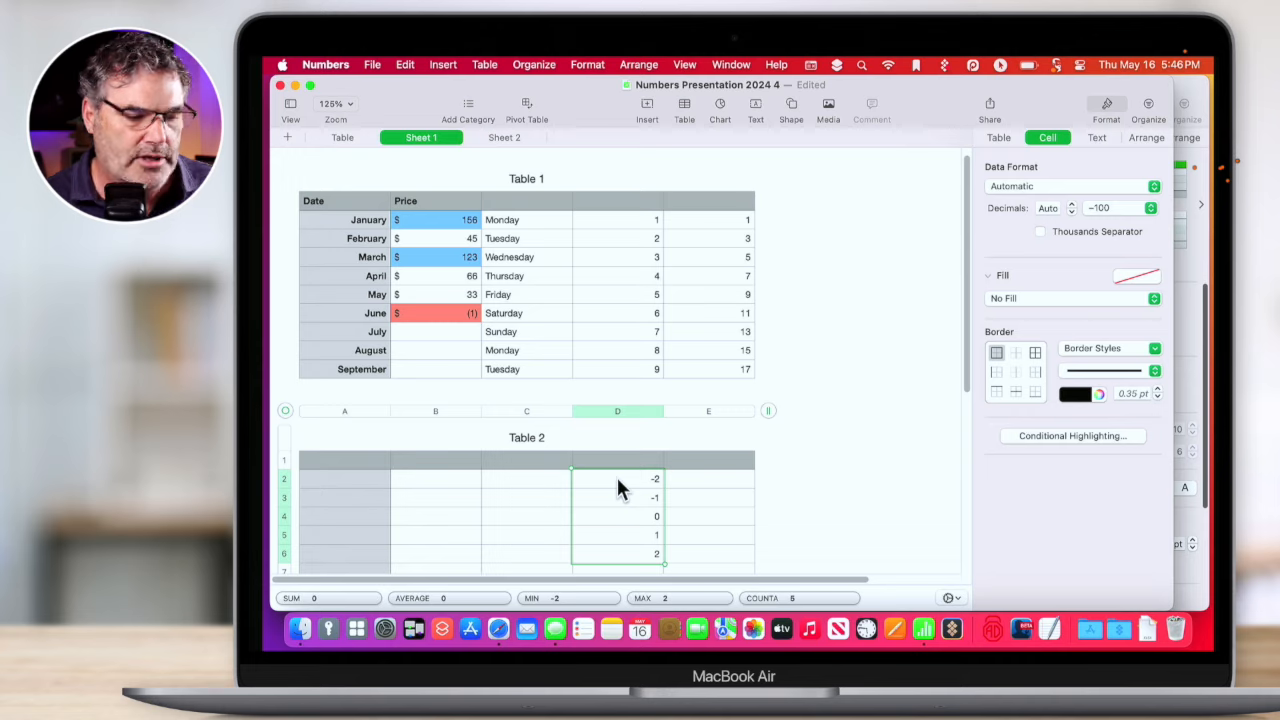
Merge cells D4:E5 of Table 1 into one cell.
{"action": "left_click", "coordinate": [637, 257]}
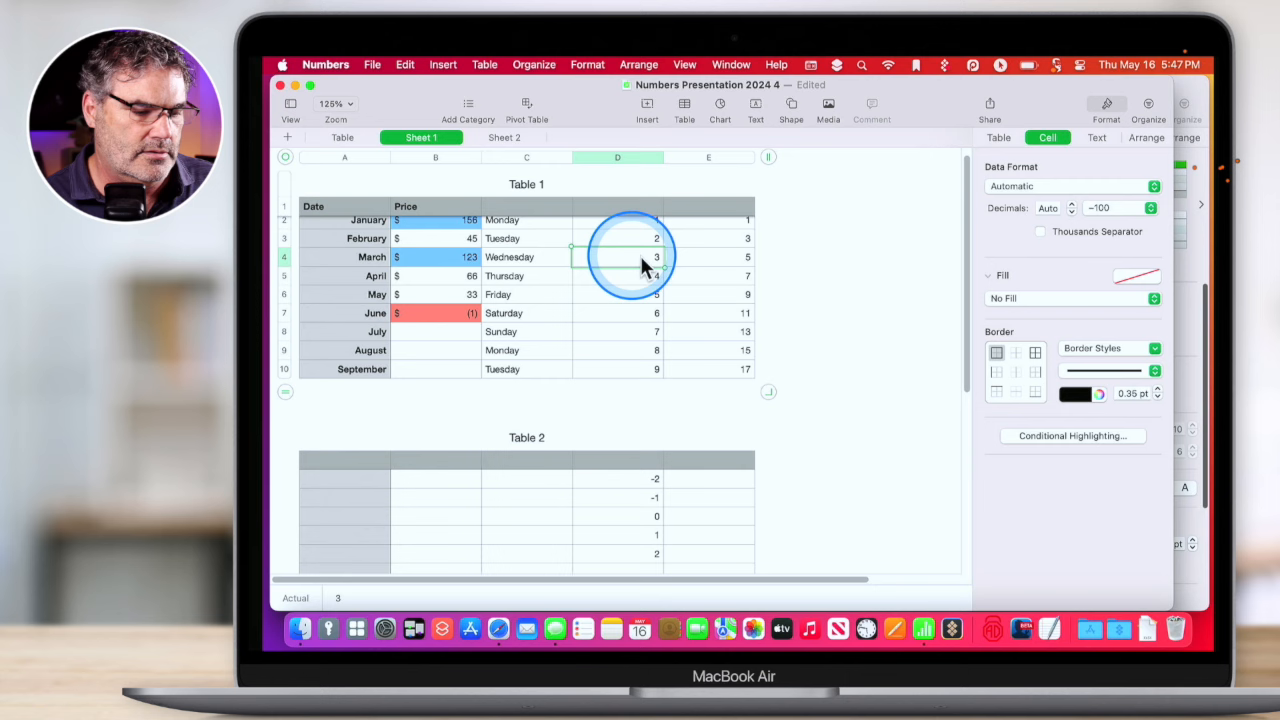
{"action": "left_click_drag", "start_coordinate": [641, 259], "coordinate": [687, 270]}
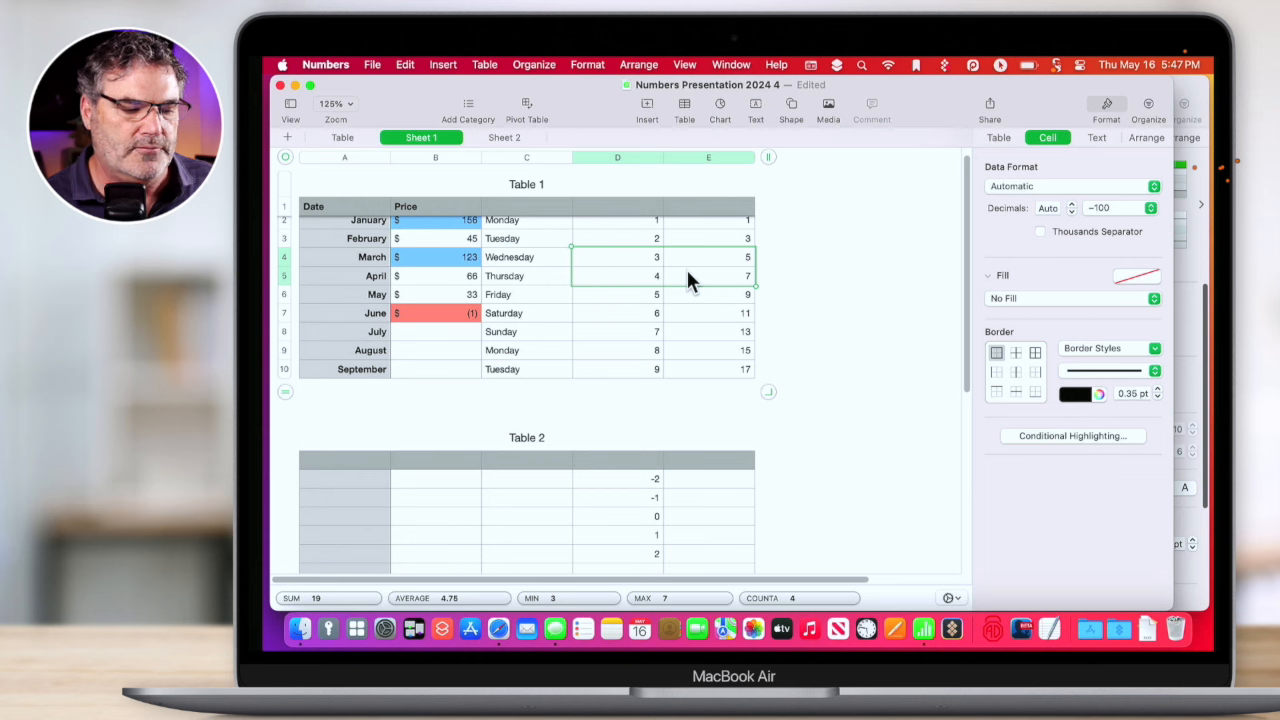
{"action": "right_click", "coordinate": [688, 274]}
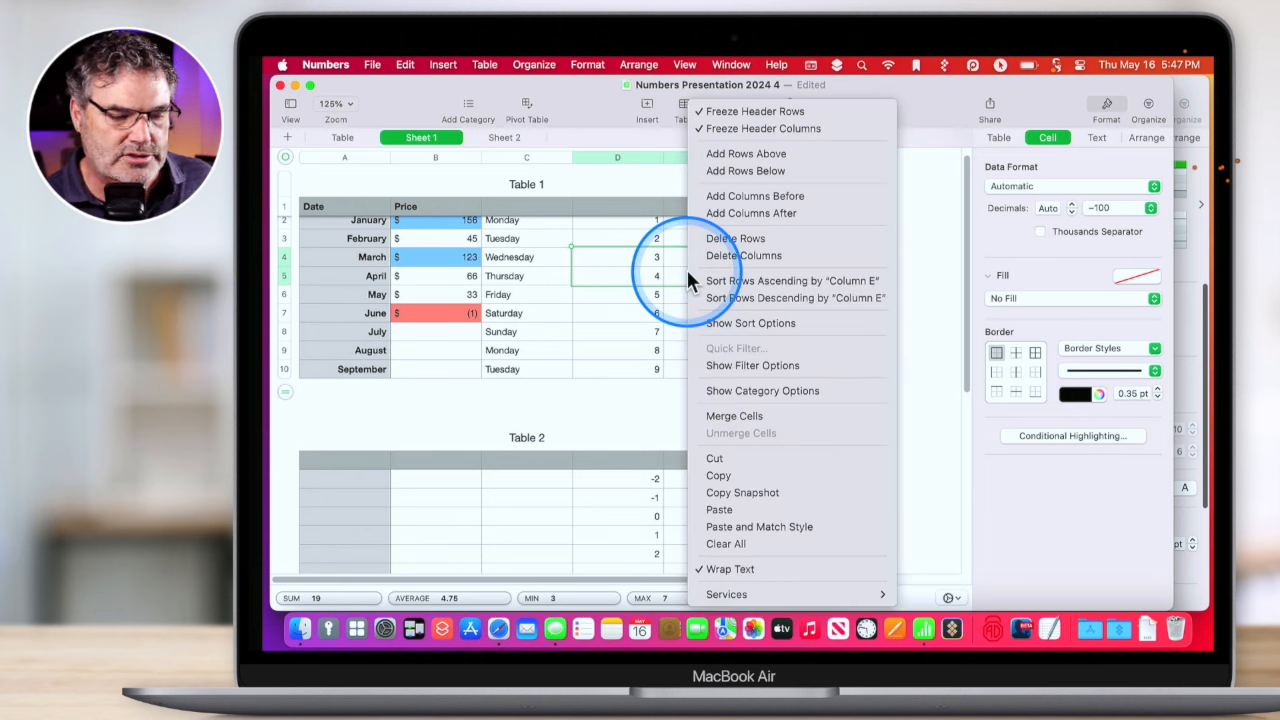
{"action": "left_click", "coordinate": [733, 416]}
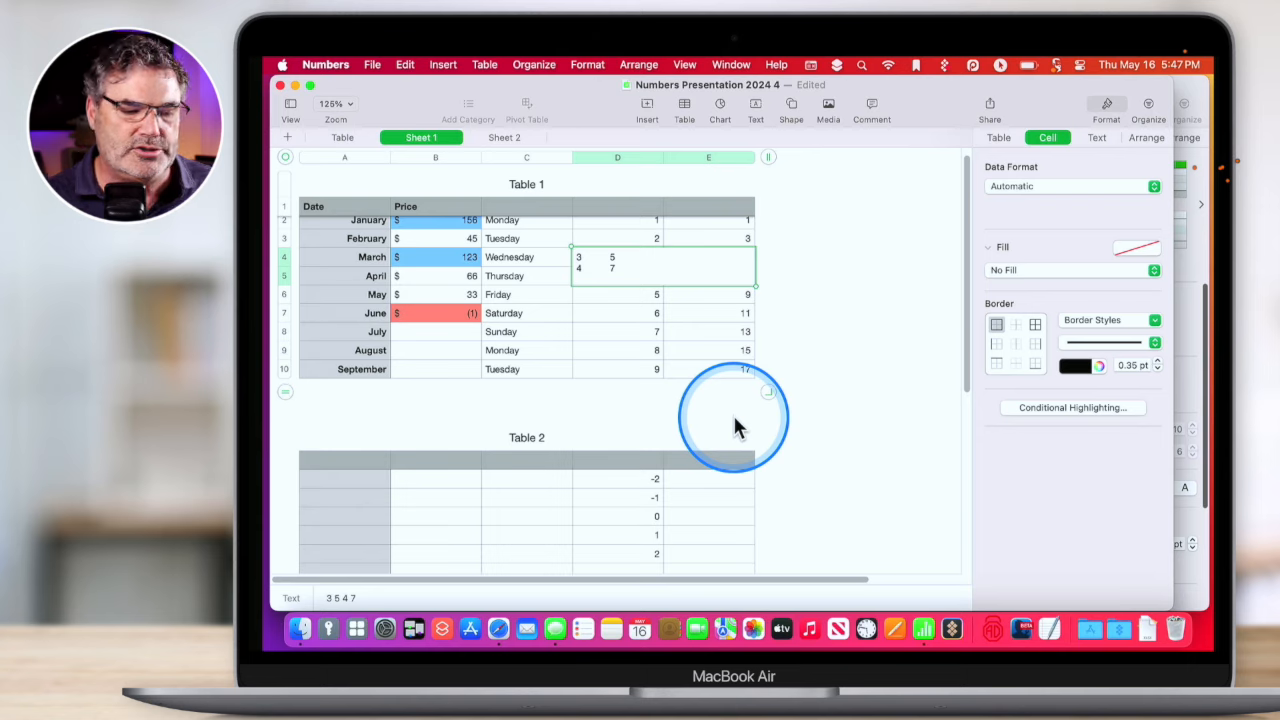
Replace the contents of the merged cell D4:E5 in Table 1 with 5555.
{"action": "left_click", "coordinate": [672, 281]}
{"action": "type", "text": "\\"}
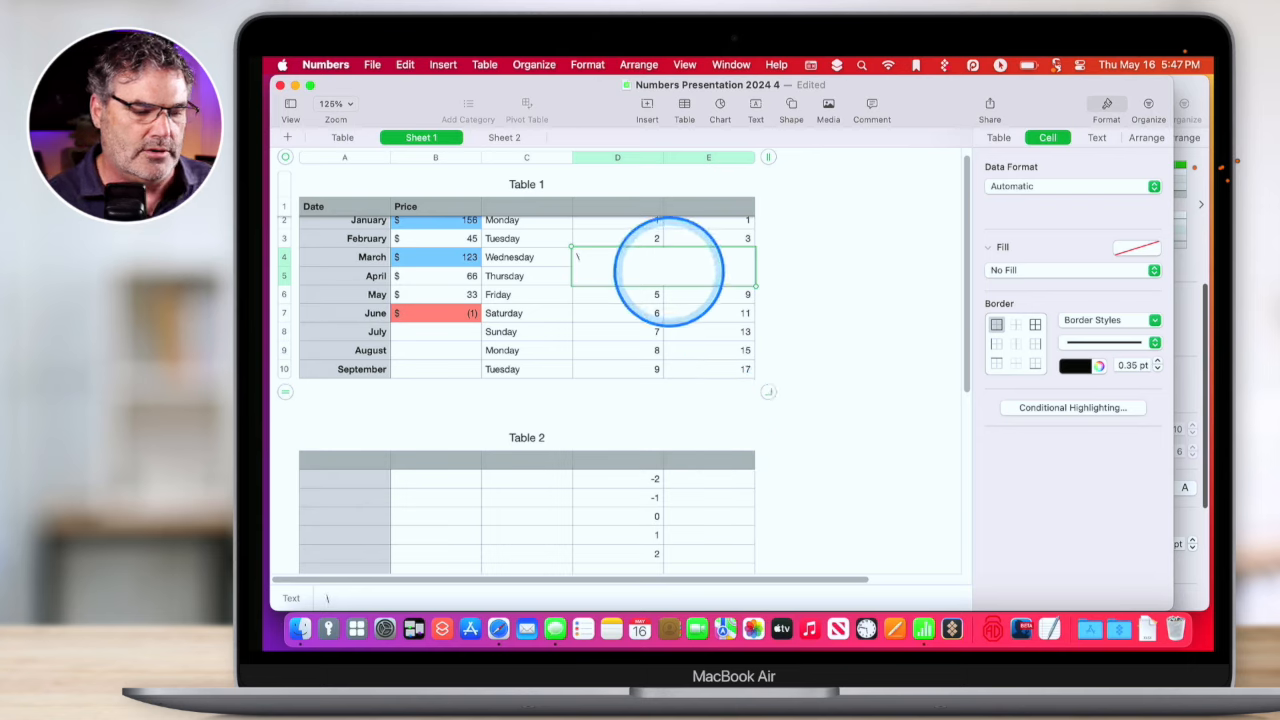
{"action": "type", "text": "5555"}
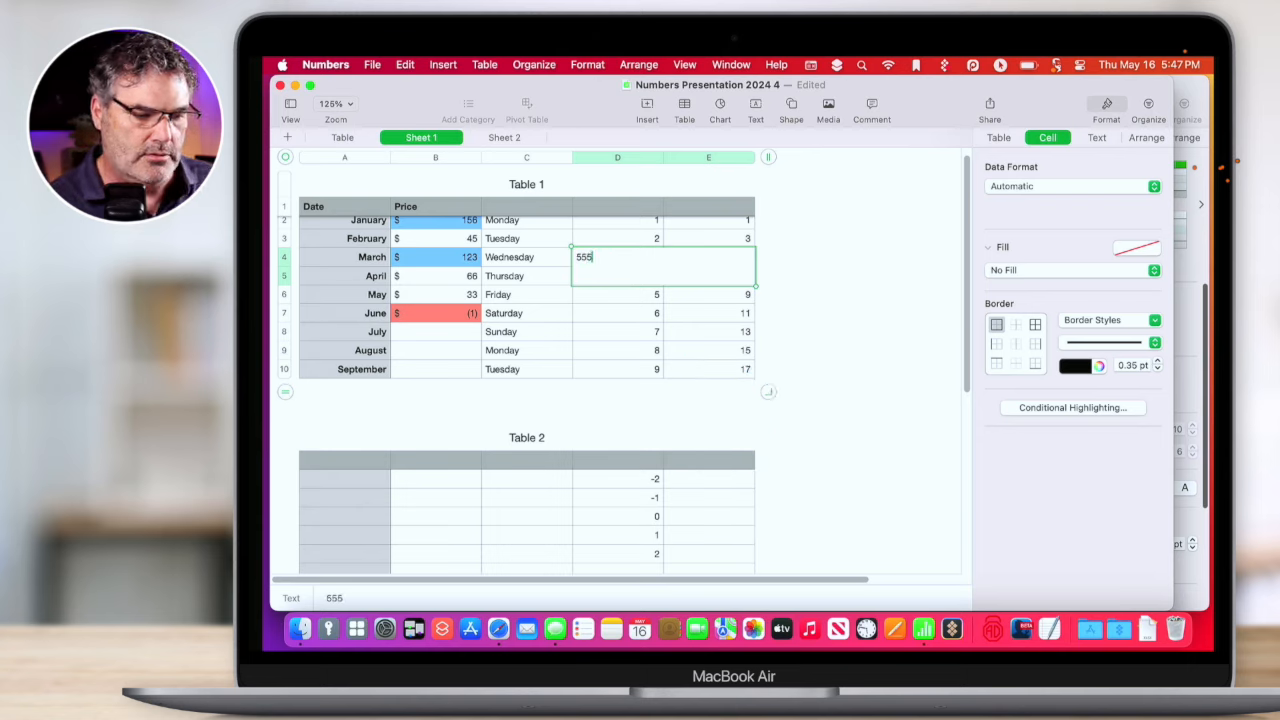
{"action": "key", "text": "Return"}
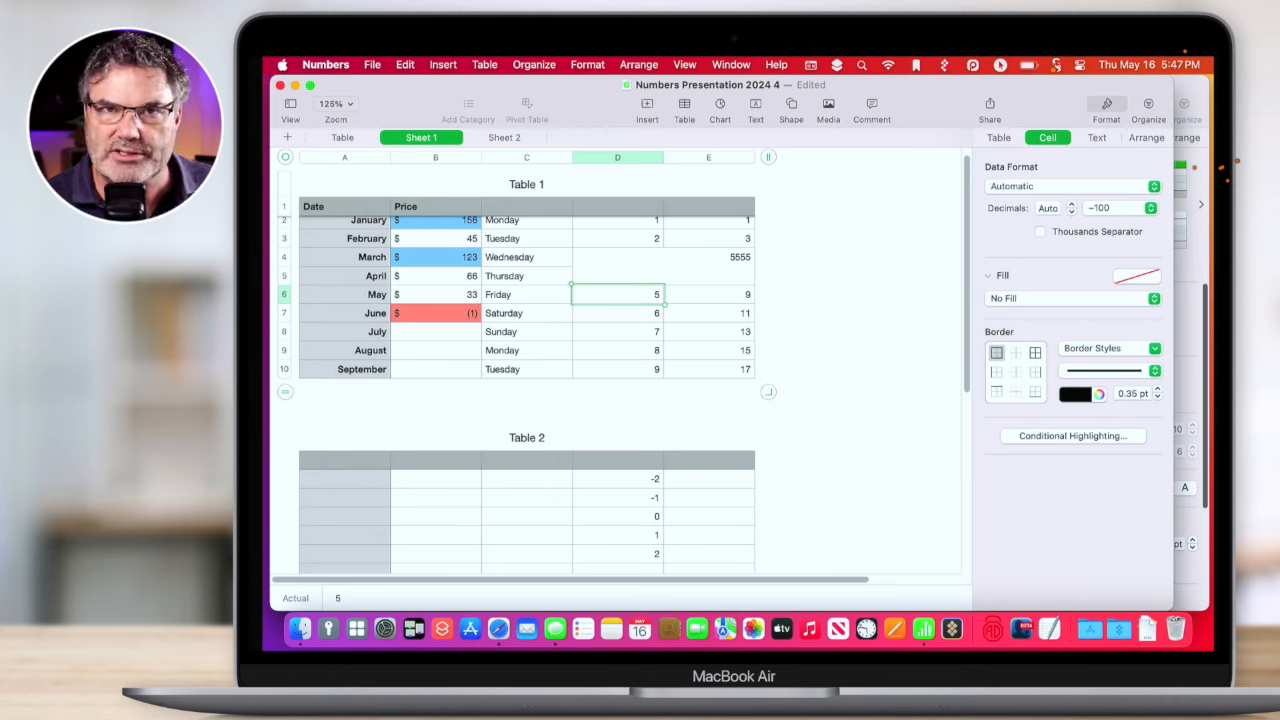
Unmerge the cell holding 5555 in Table 1 back into separate cells.
{"action": "left_click", "coordinate": [626, 247]}
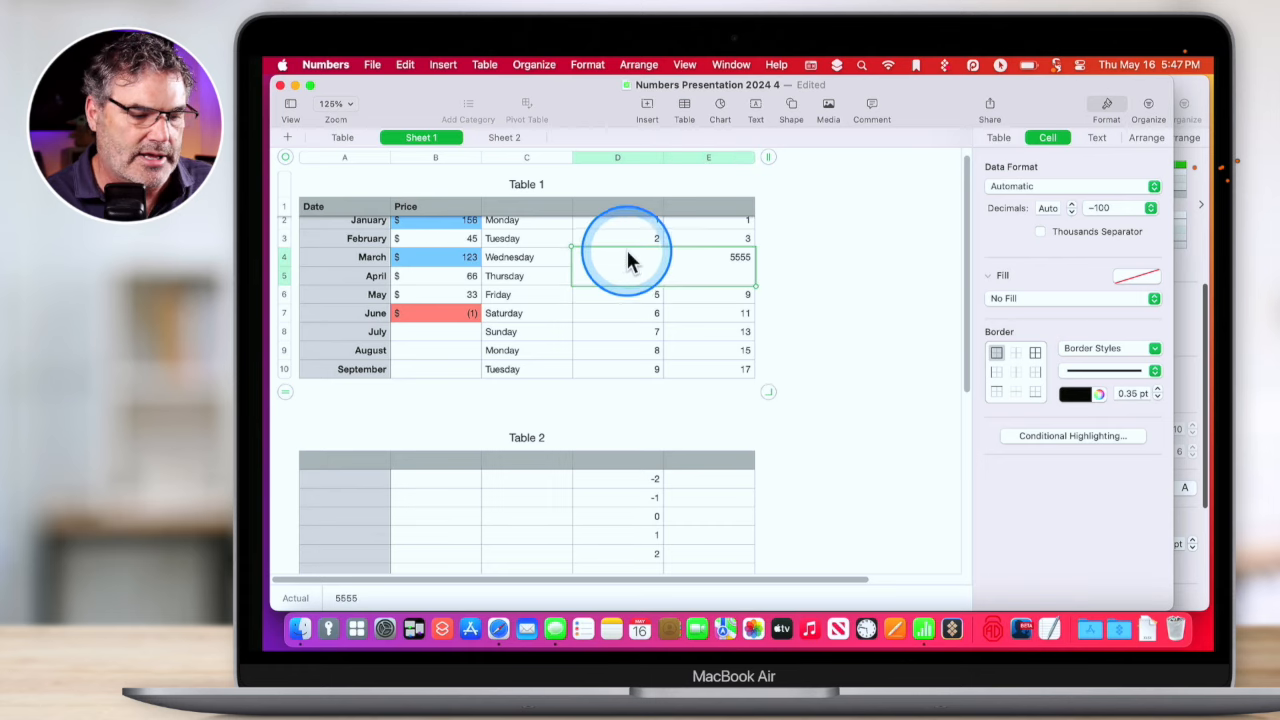
{"action": "right_click", "coordinate": [626, 247]}
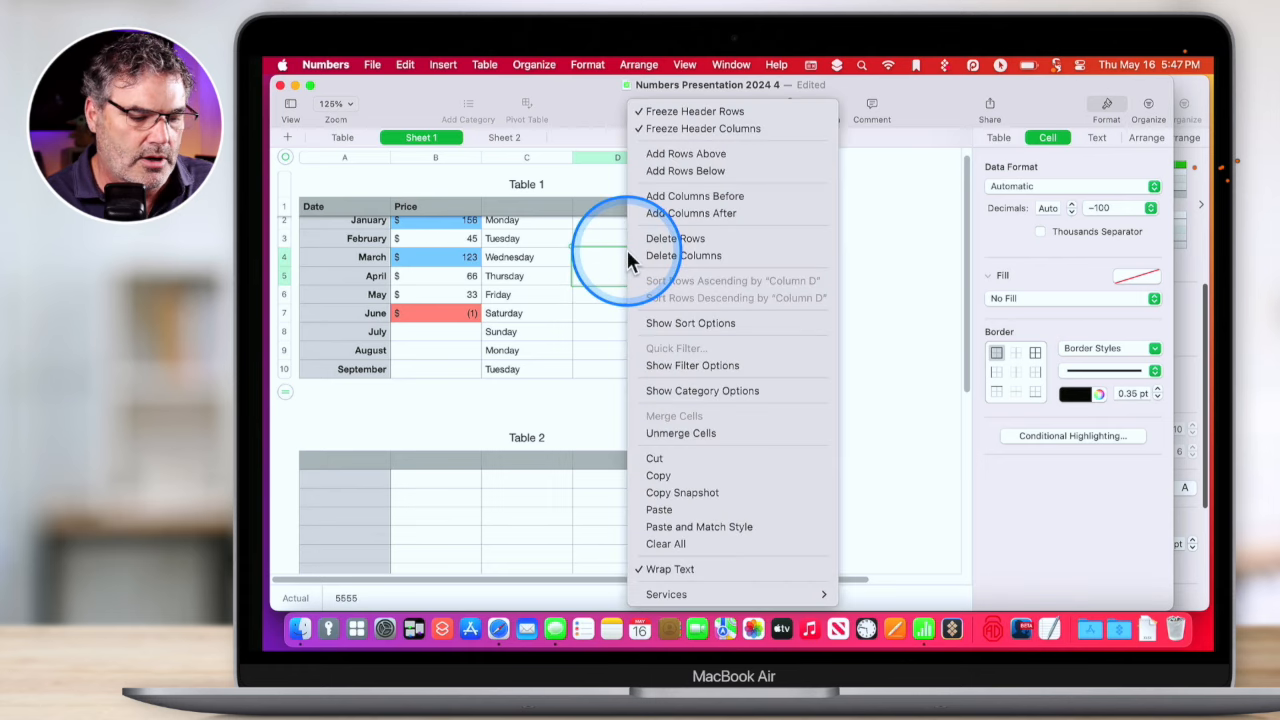
{"action": "left_click", "coordinate": [676, 432]}
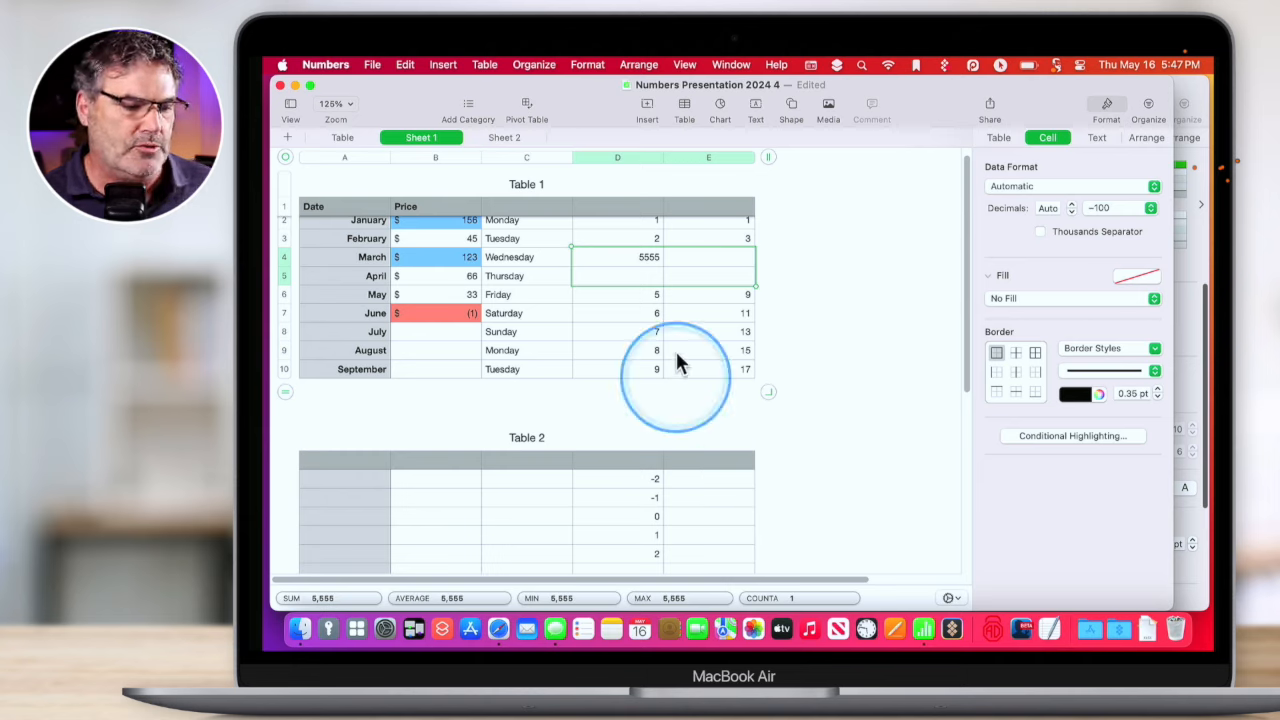
Enter the column headers Day in C1 and Qty in D1 of Table 1.
{"action": "left_click", "coordinate": [418, 209]}
{"action": "left_click", "coordinate": [514, 204]}
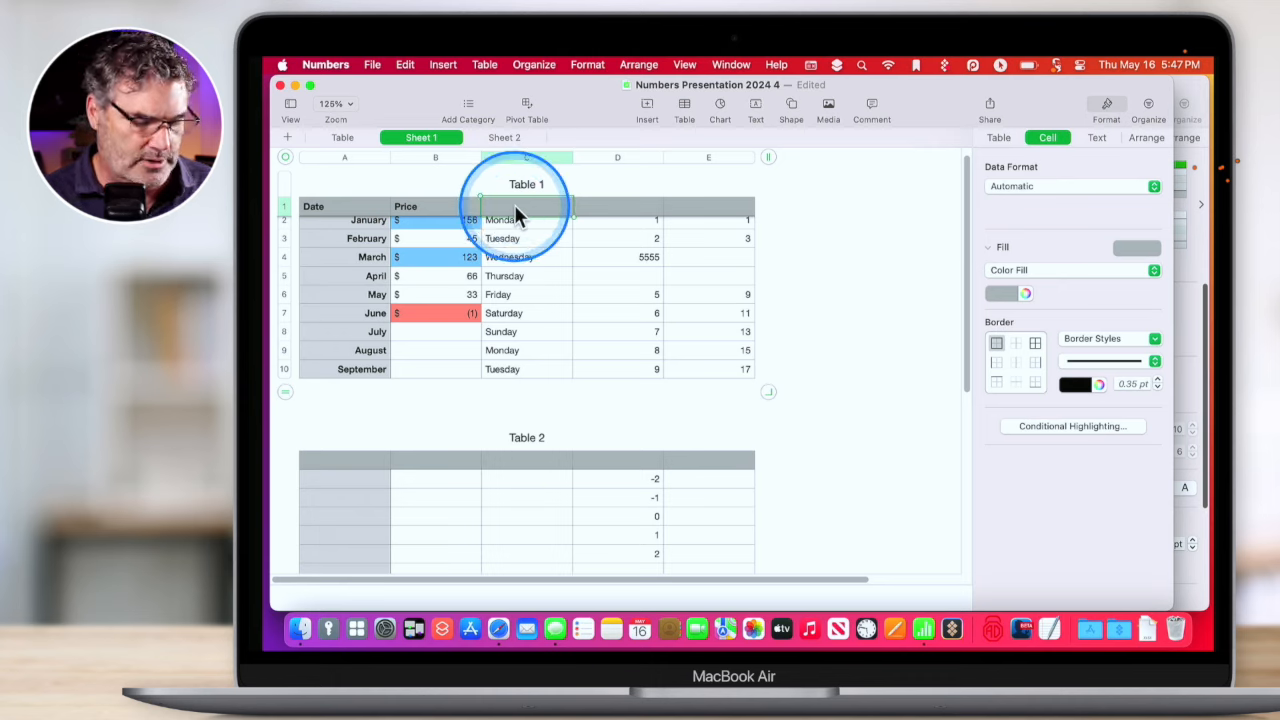
{"action": "type", "text": "Day"}
{"action": "key", "text": "Tab"}
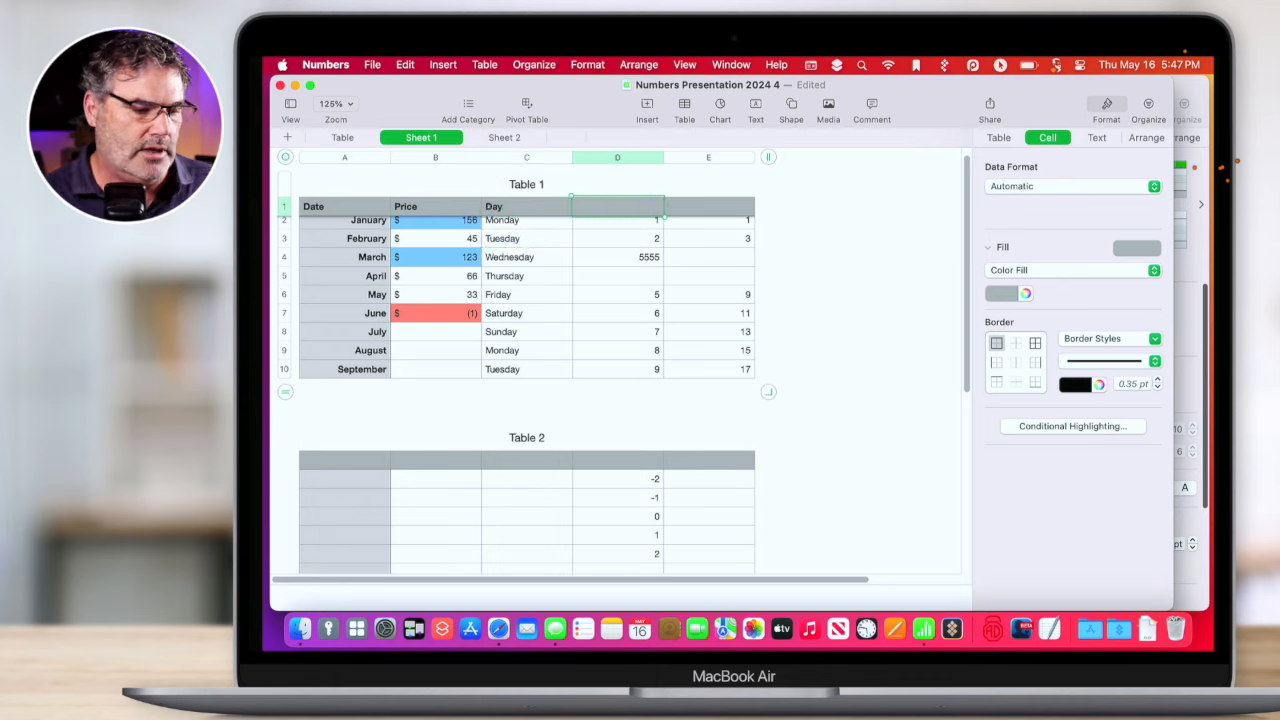
{"action": "type", "text": "Qty"}
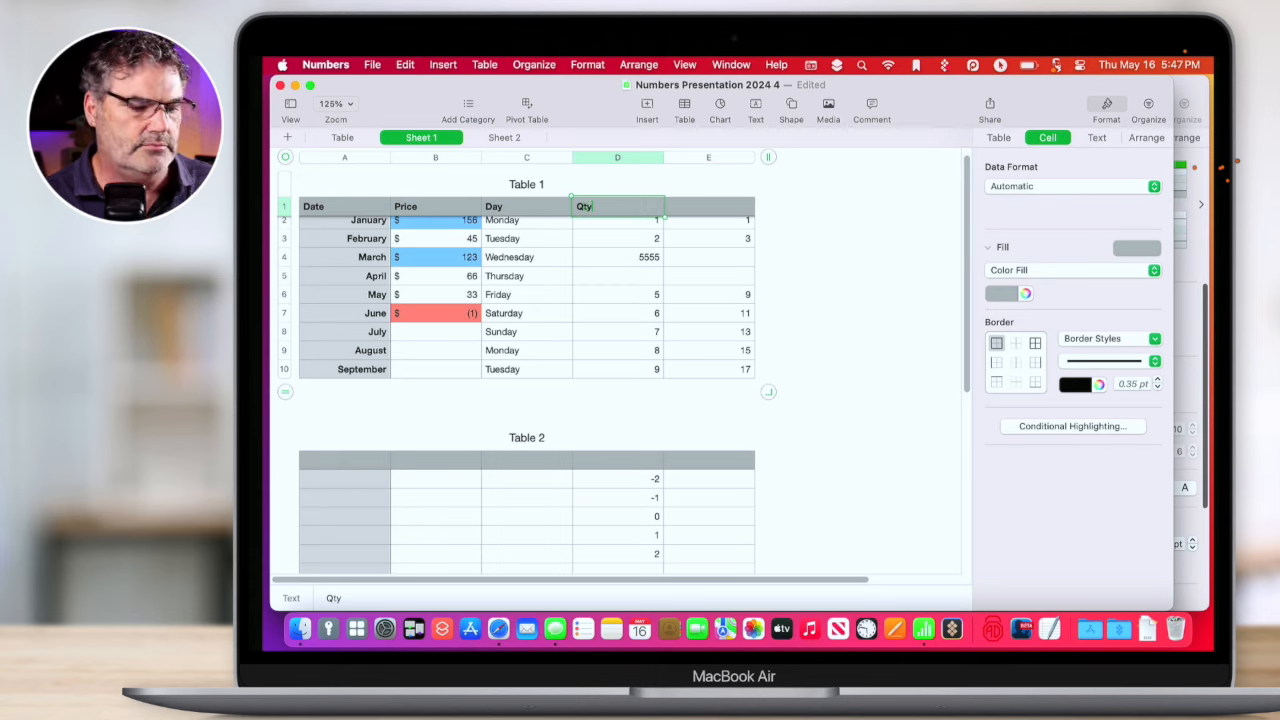
{"action": "key", "text": "Tab"}
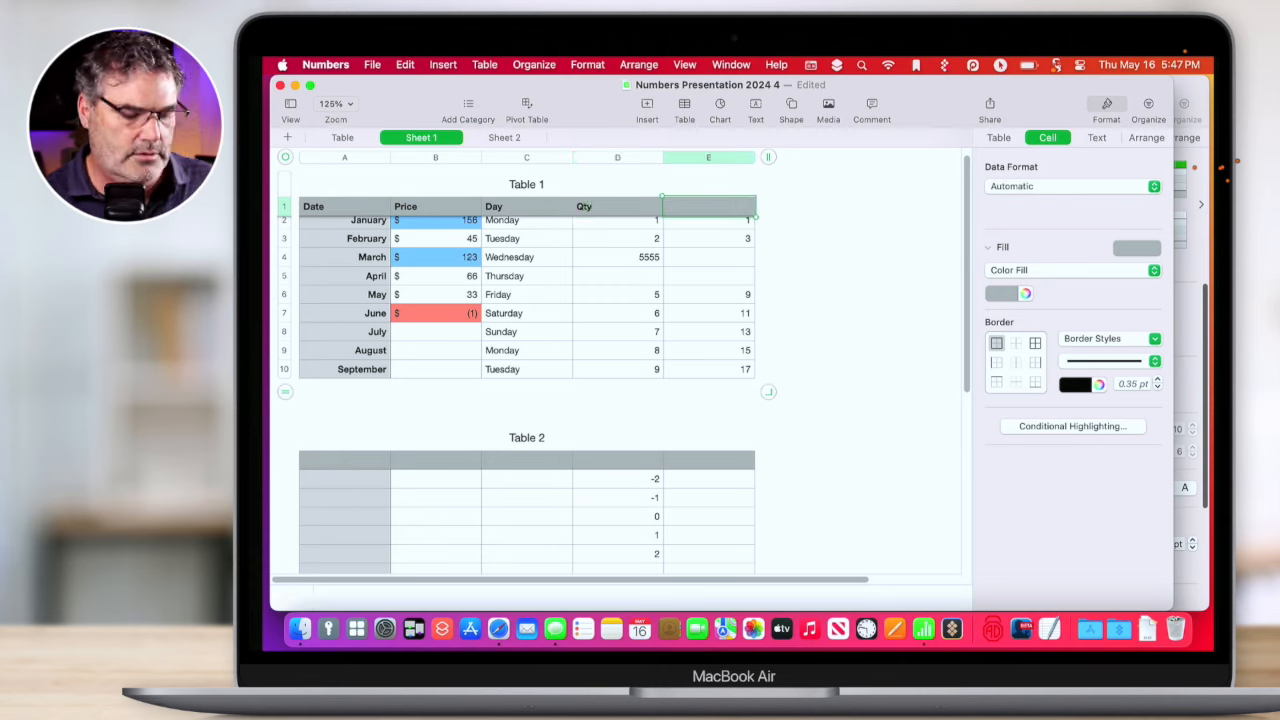
{"action": "left_click", "coordinate": [520, 206]}
{"action": "type", "text": "Total"}
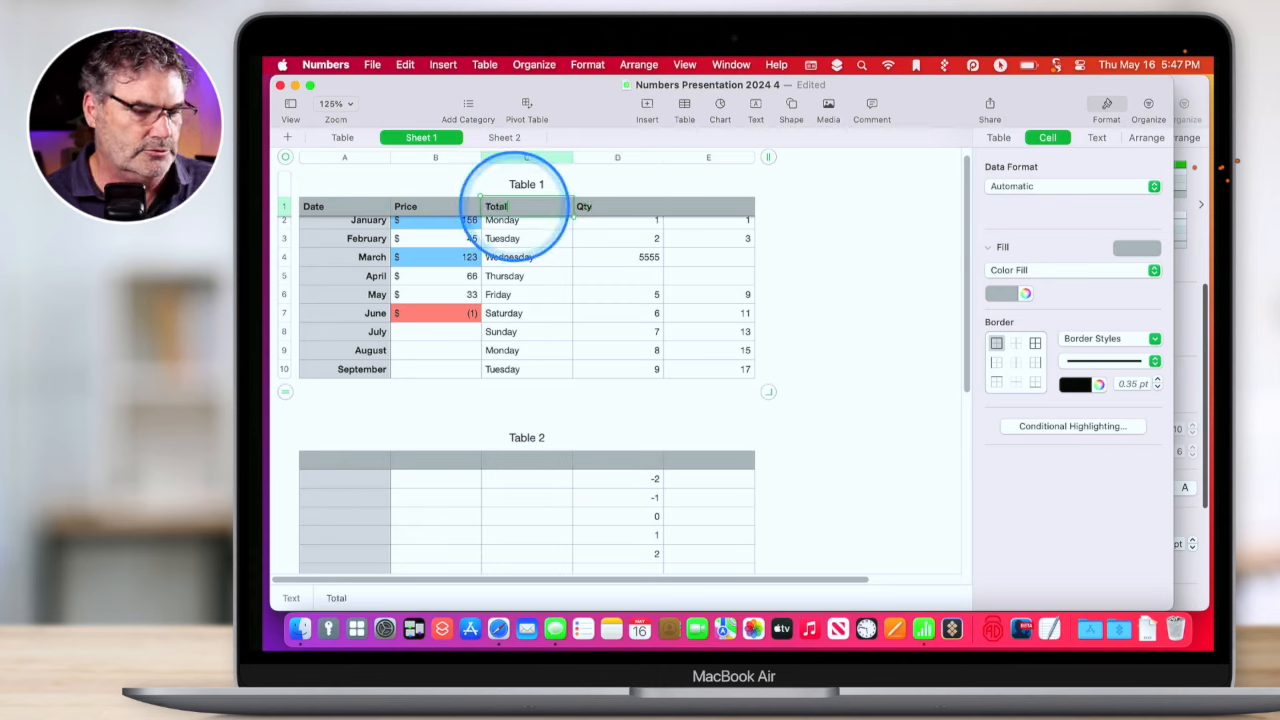
{"action": "key", "text": "super+z"}
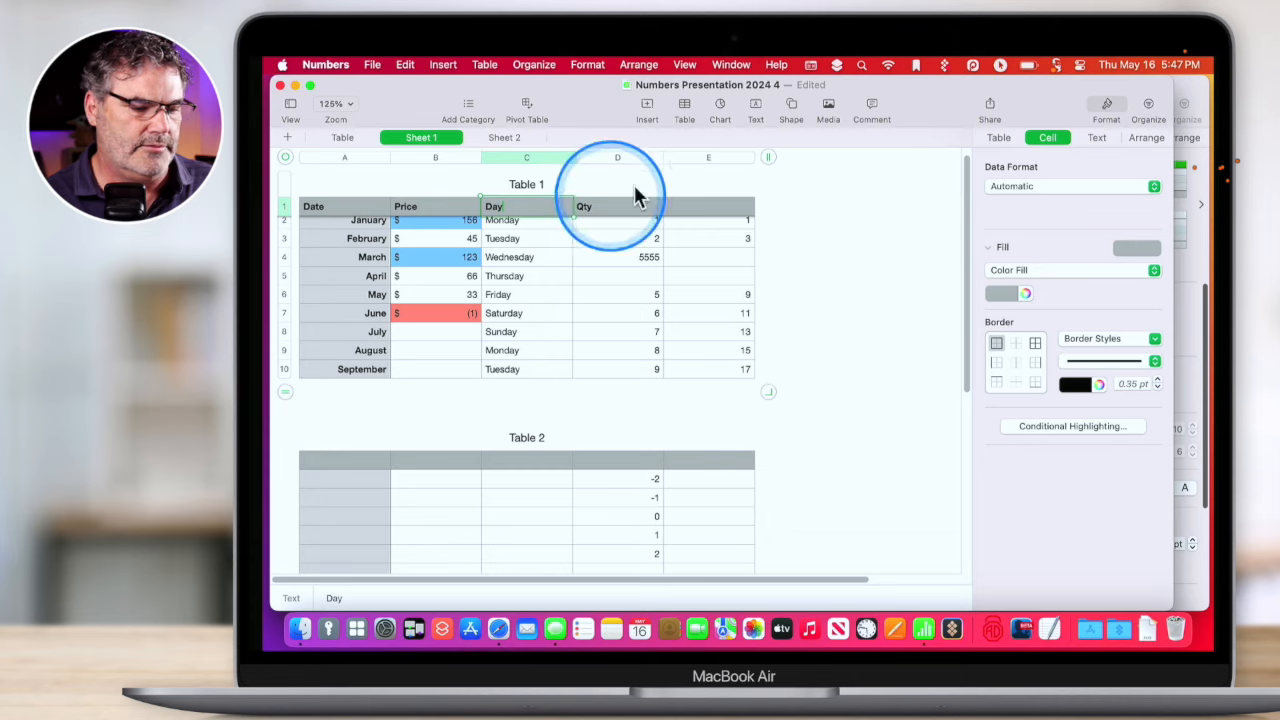
Enter the header Total in E1 of Table 1 and deselect the table.
{"action": "left_click", "coordinate": [696, 210]}
{"action": "type", "text": "Total"}
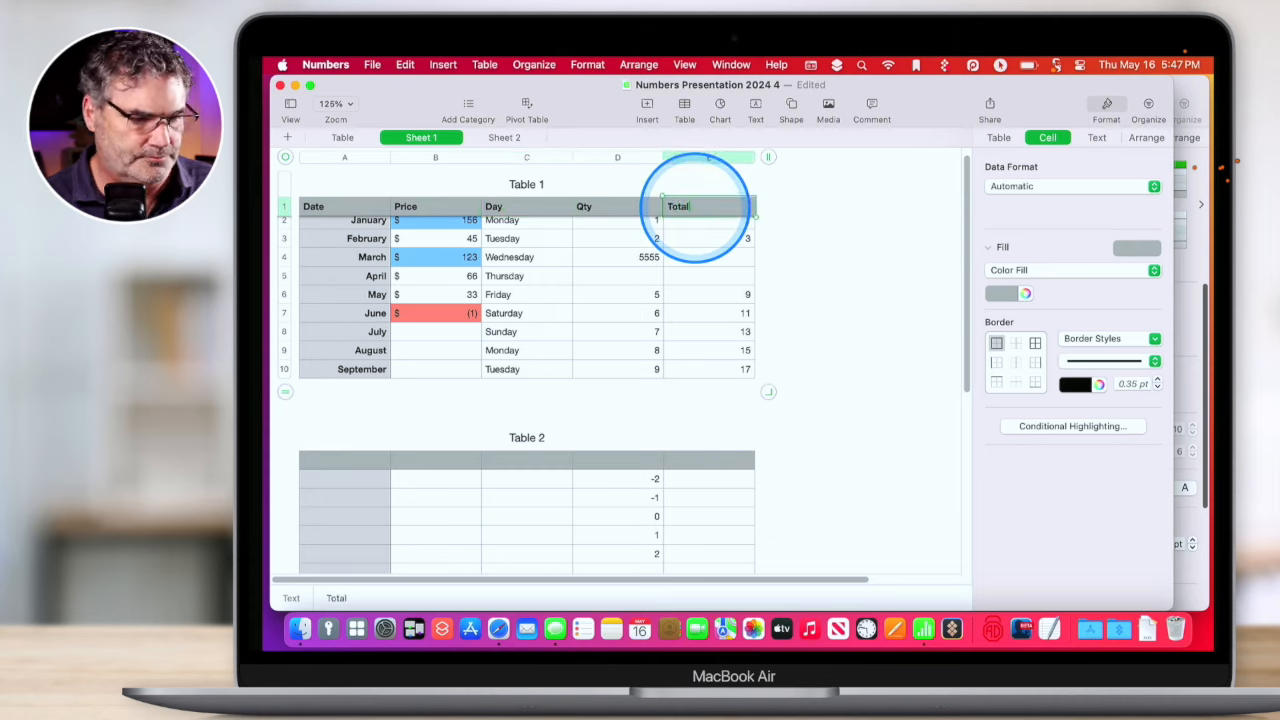
{"action": "left_click", "coordinate": [797, 232]}
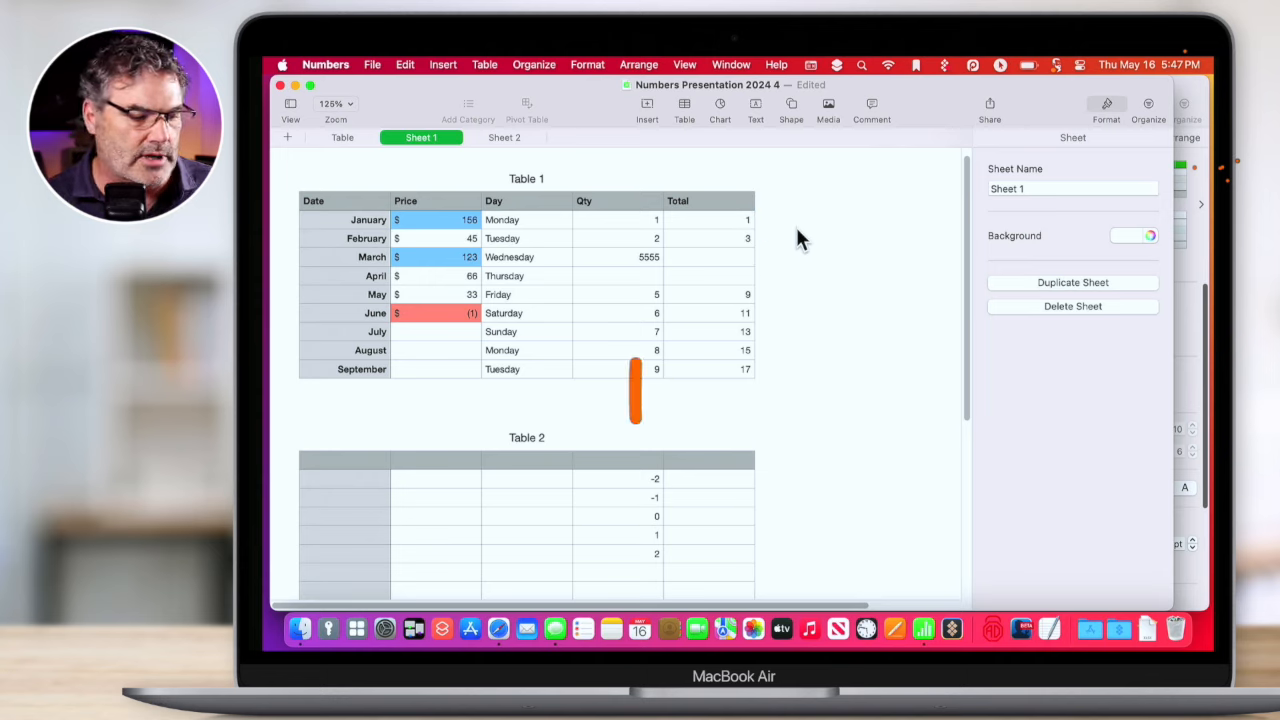
Switch to the Table sheet and check the full dates stored behind the January and February cells in the Date column.
{"action": "left_click", "coordinate": [651, 200]}
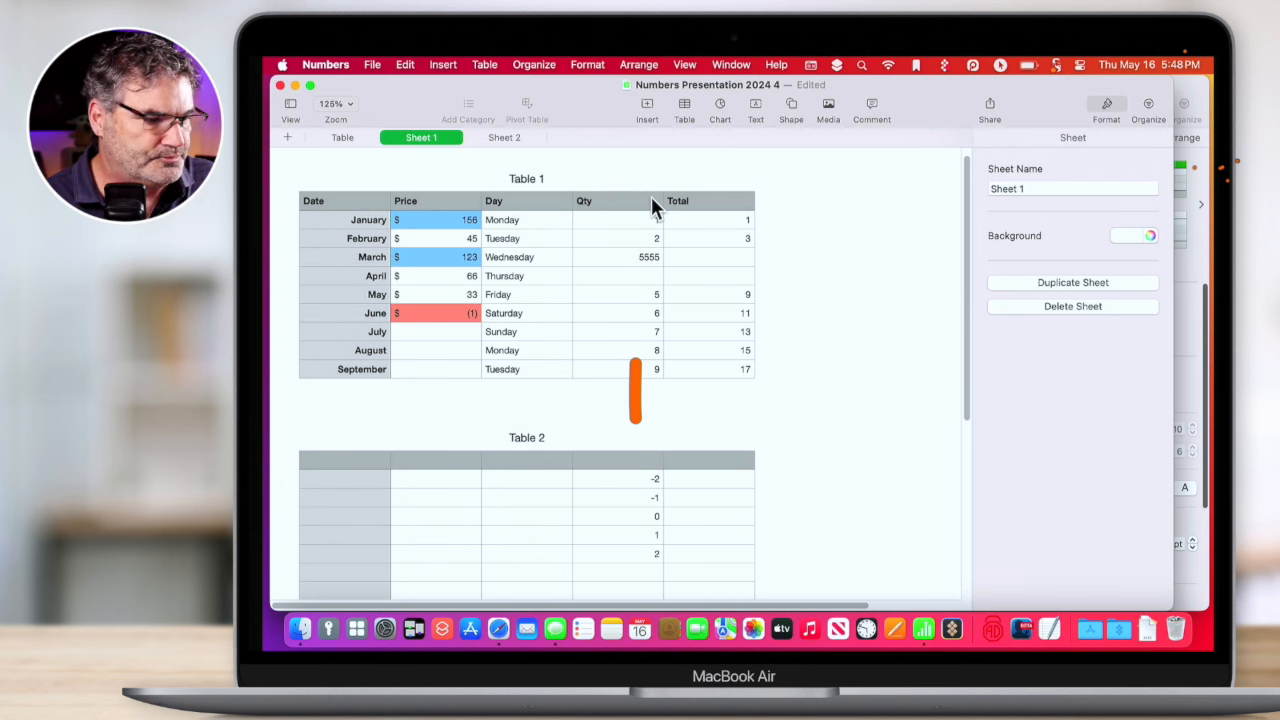
{"action": "left_click", "coordinate": [348, 134]}
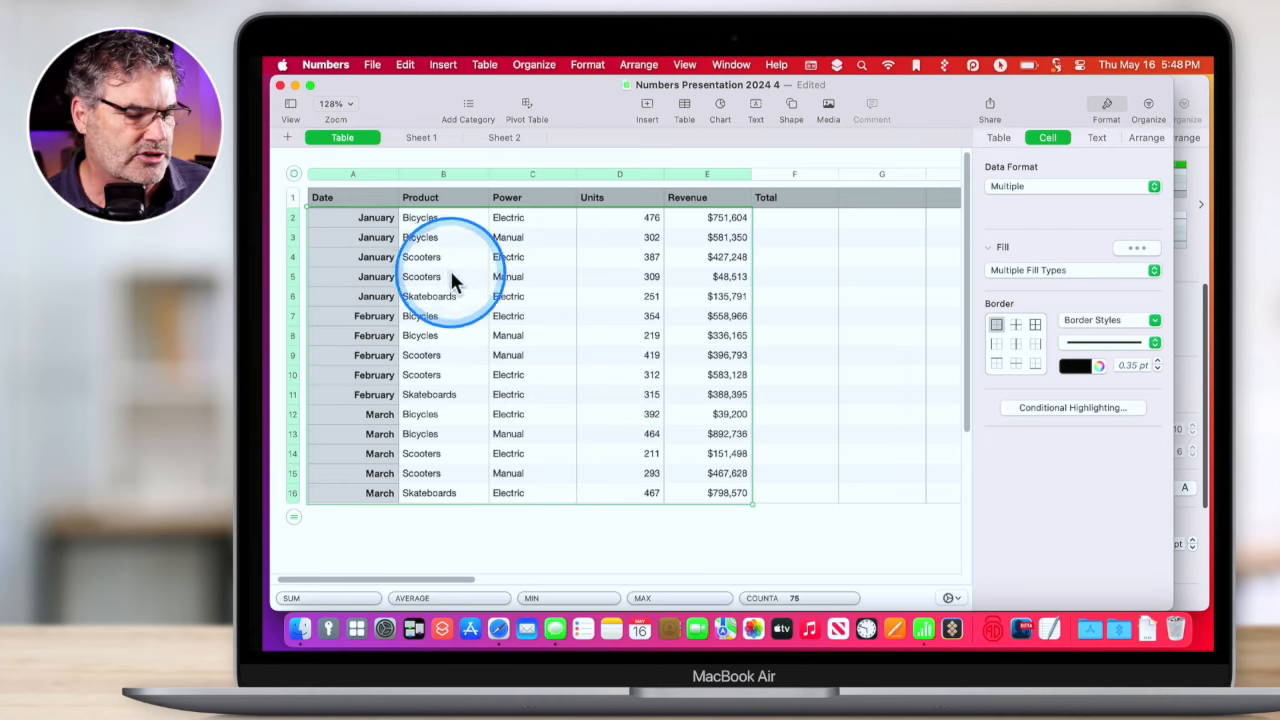
{"action": "left_click", "coordinate": [379, 222]}
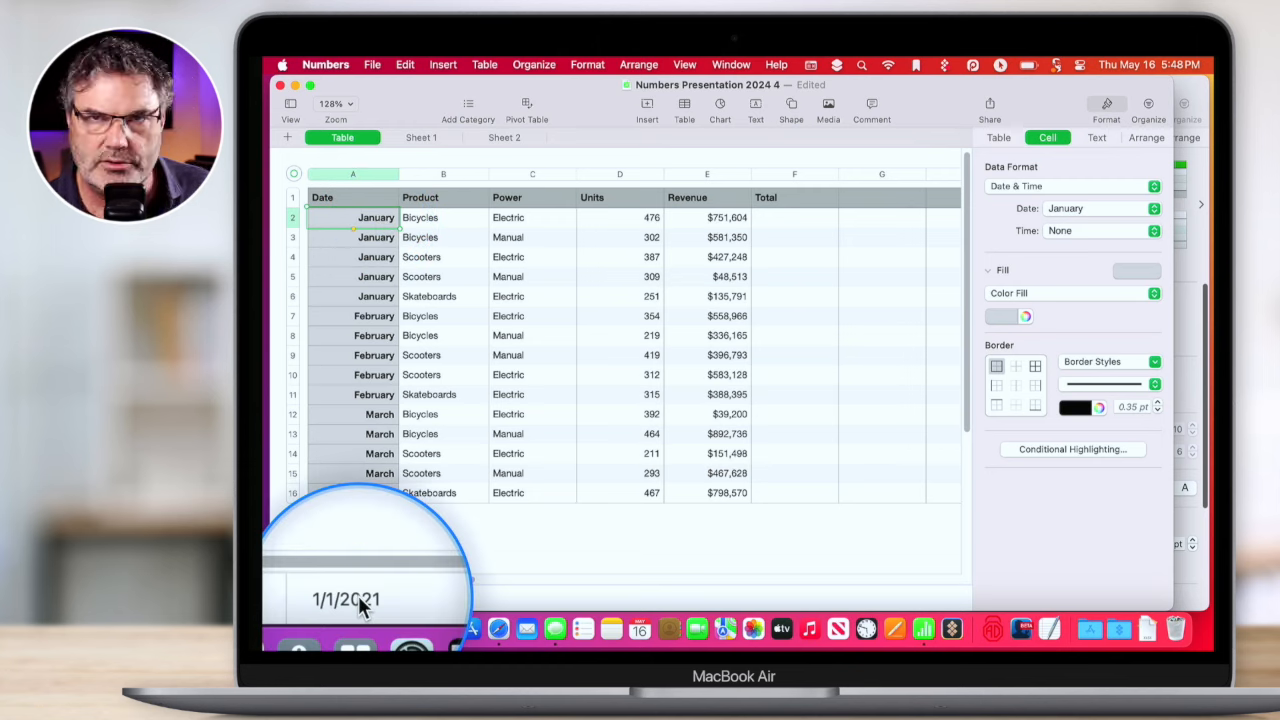
{"action": "left_click", "coordinate": [374, 394]}
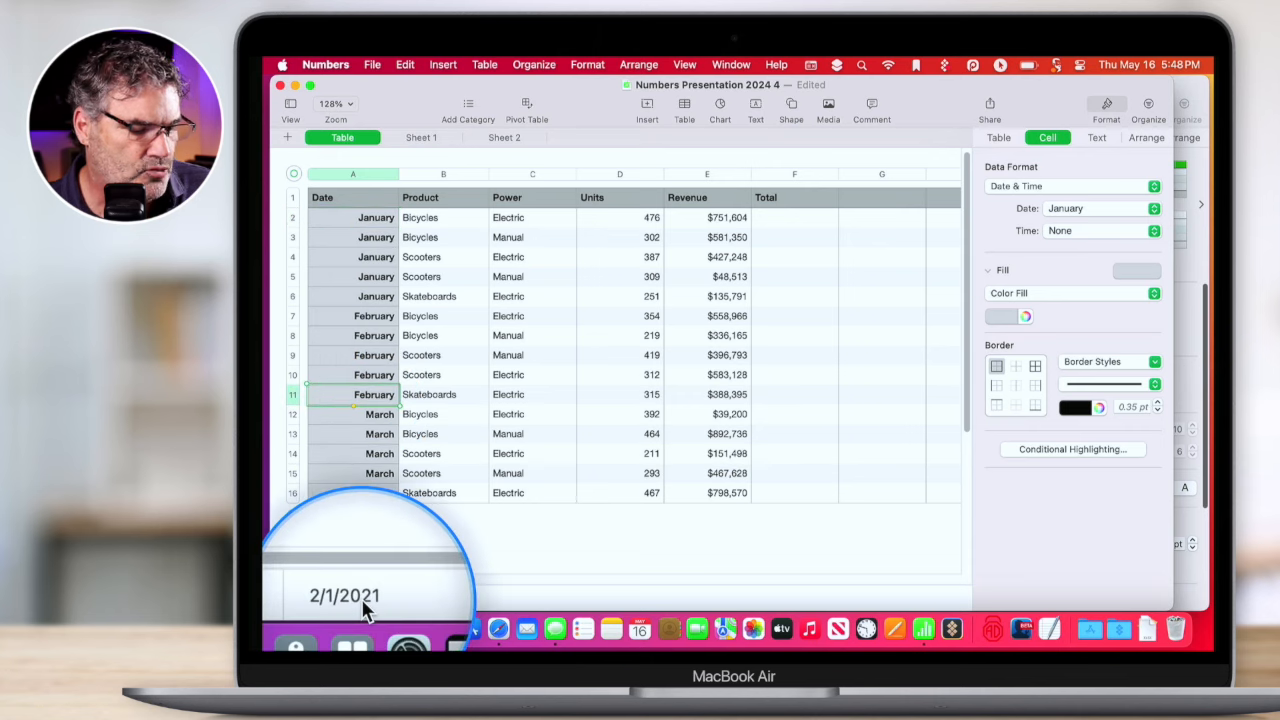
{"action": "left_click", "coordinate": [365, 374]}
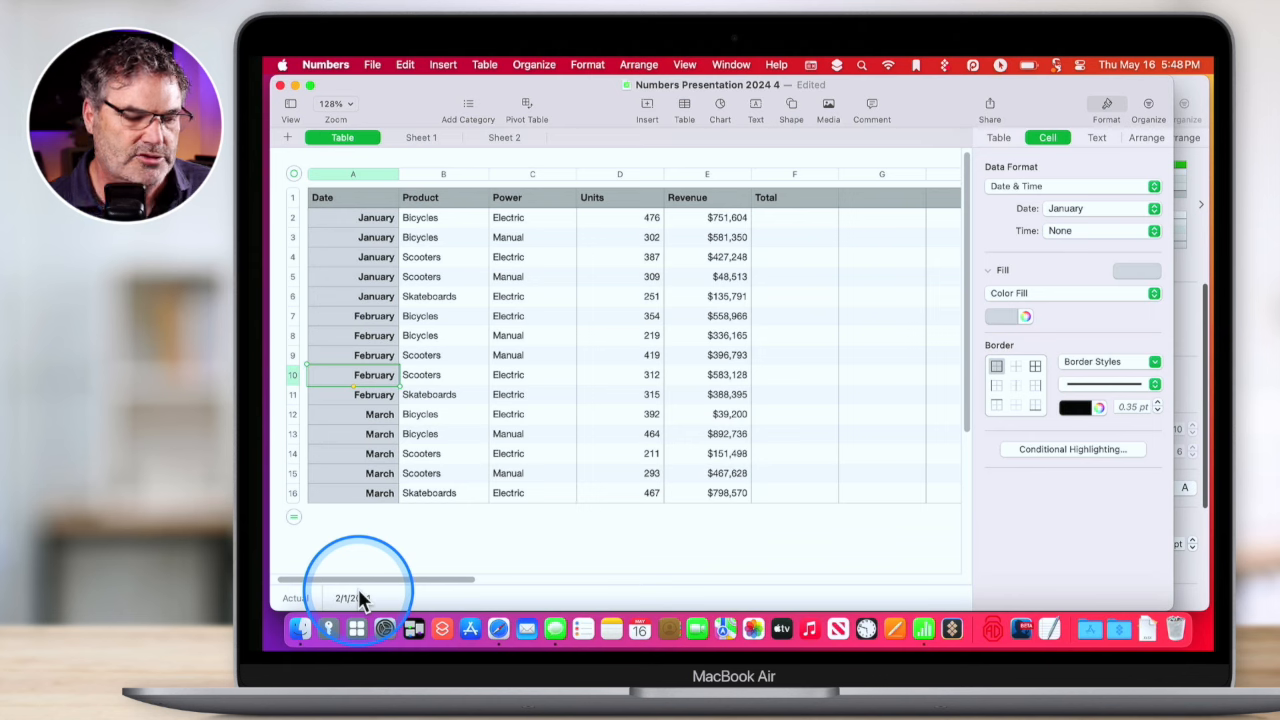
{"action": "left_click", "coordinate": [372, 318]}
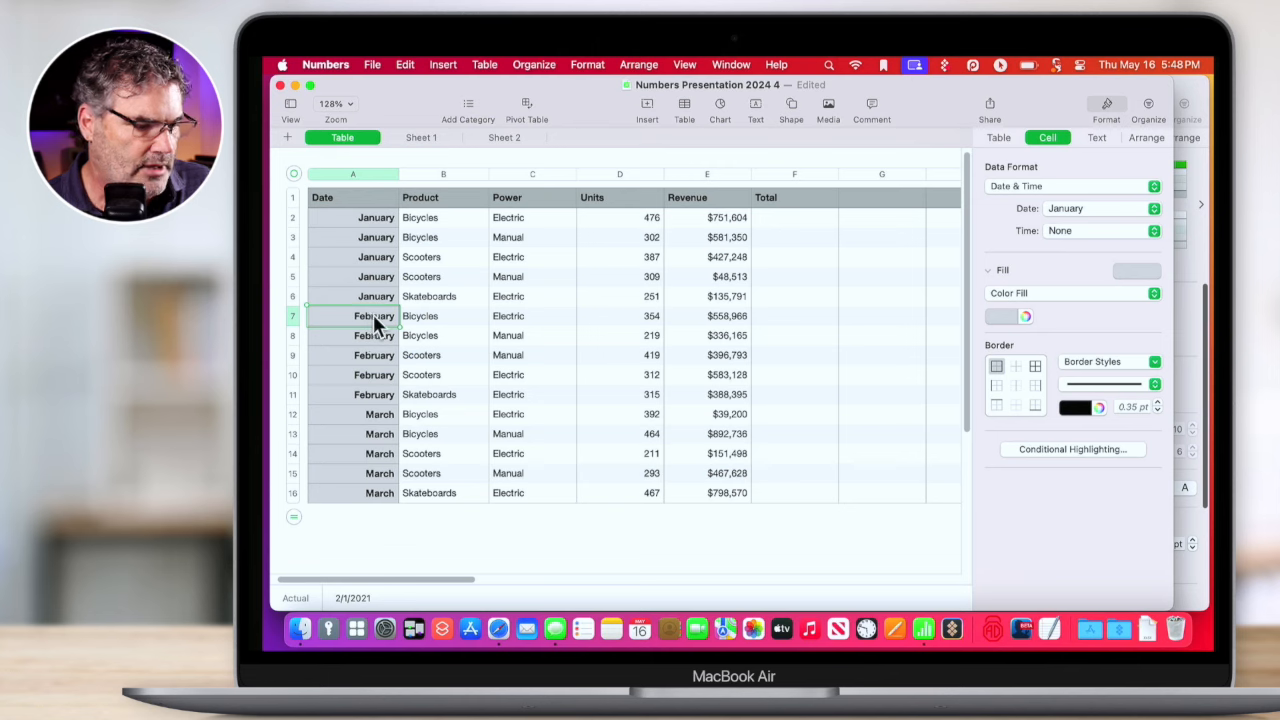
{"action": "left_click", "coordinate": [388, 318]}
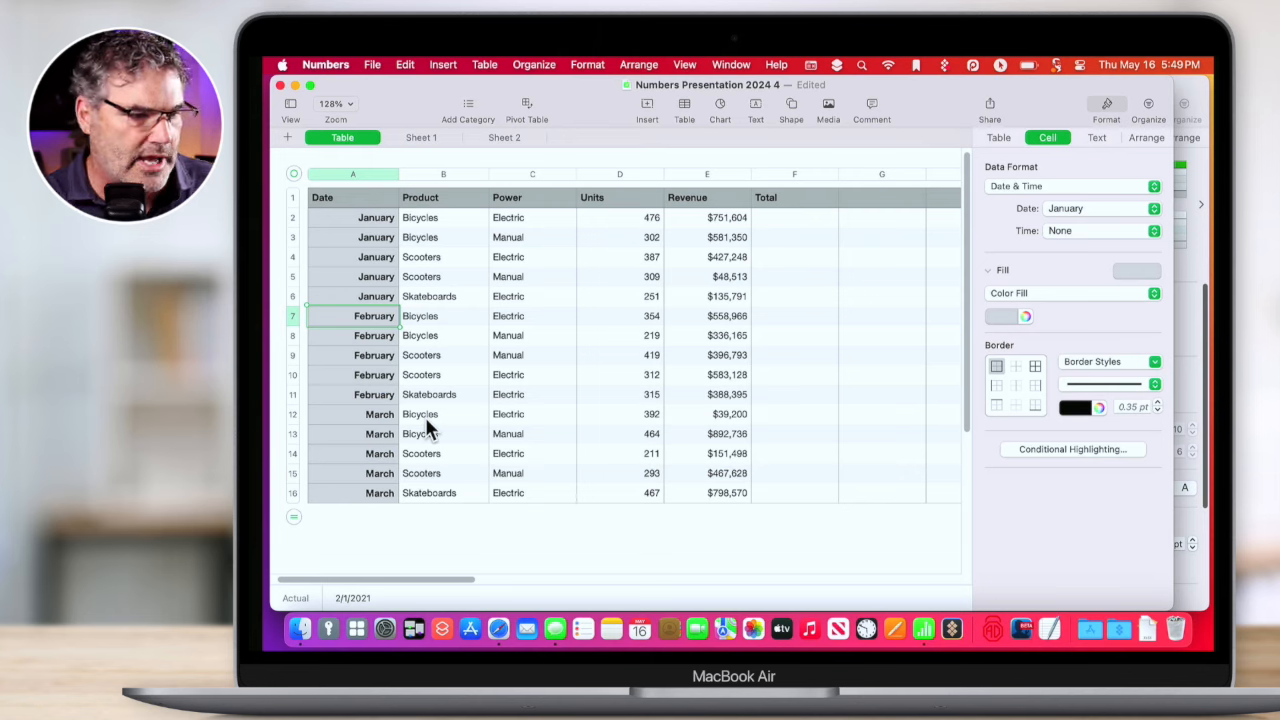
Center-align the text in the Product header cell.
{"action": "left_click", "coordinate": [459, 196]}
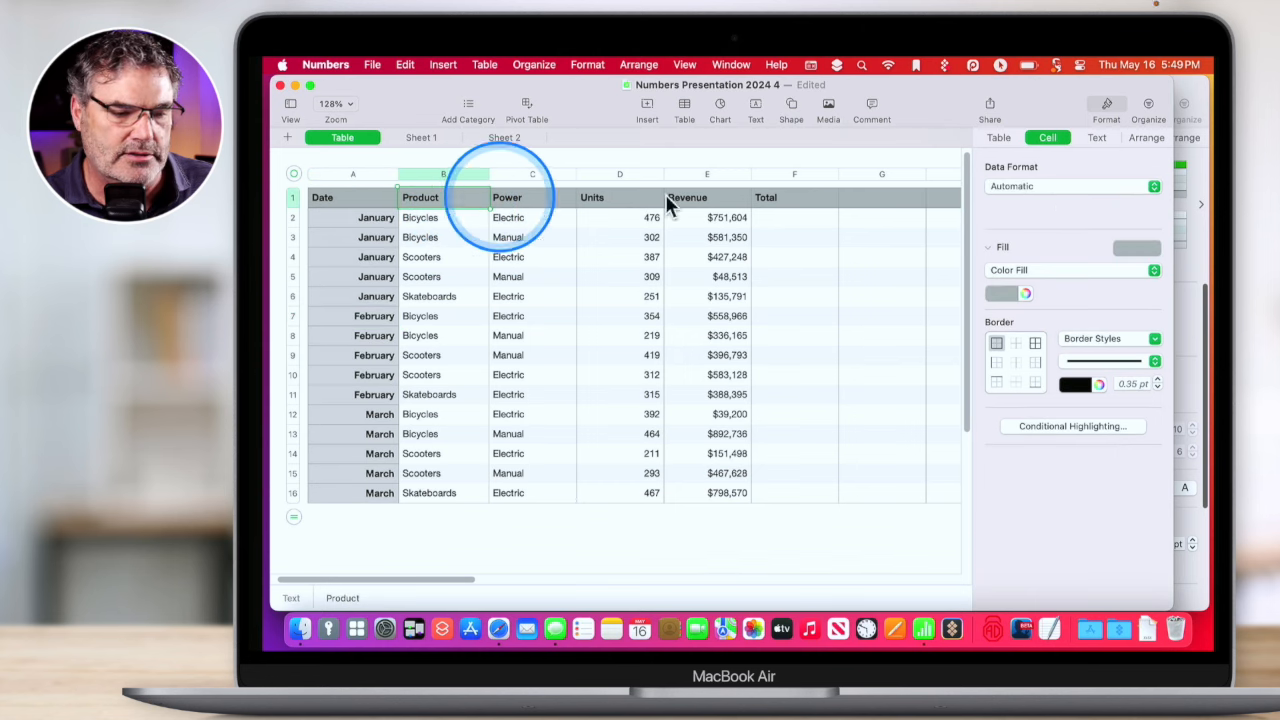
{"action": "left_click", "coordinate": [1096, 137]}
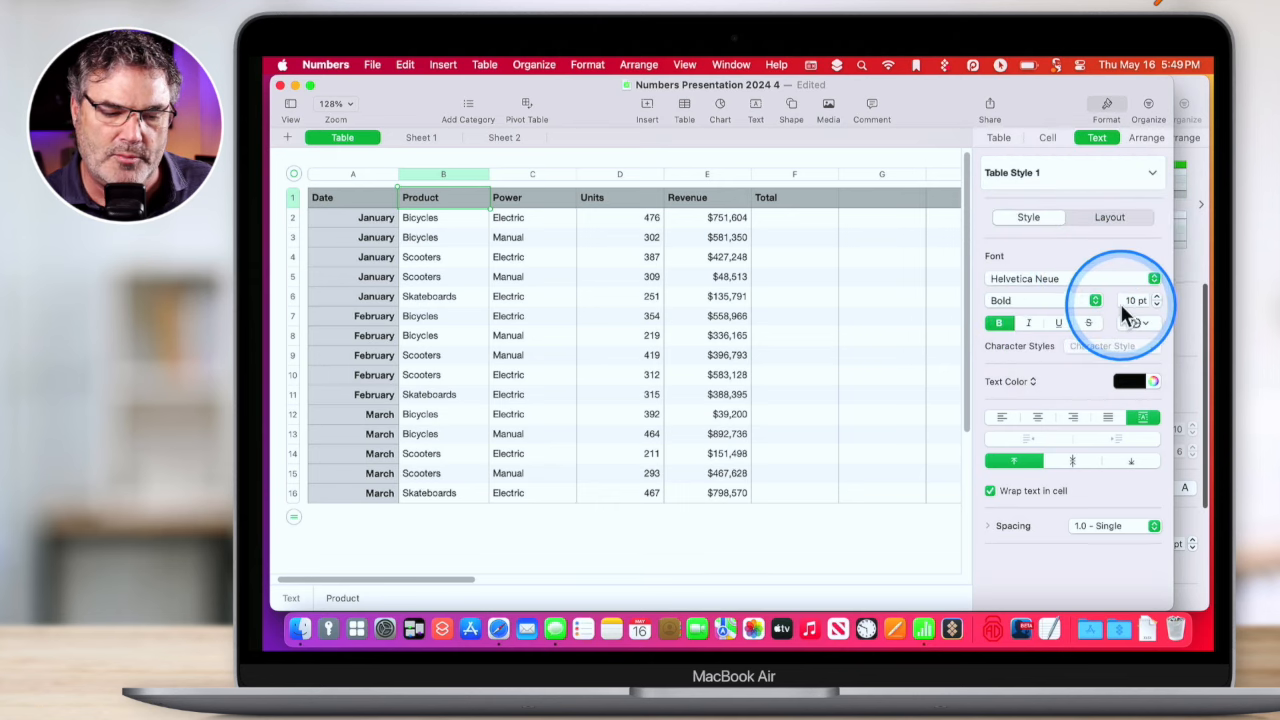
{"action": "left_click", "coordinate": [1037, 417]}
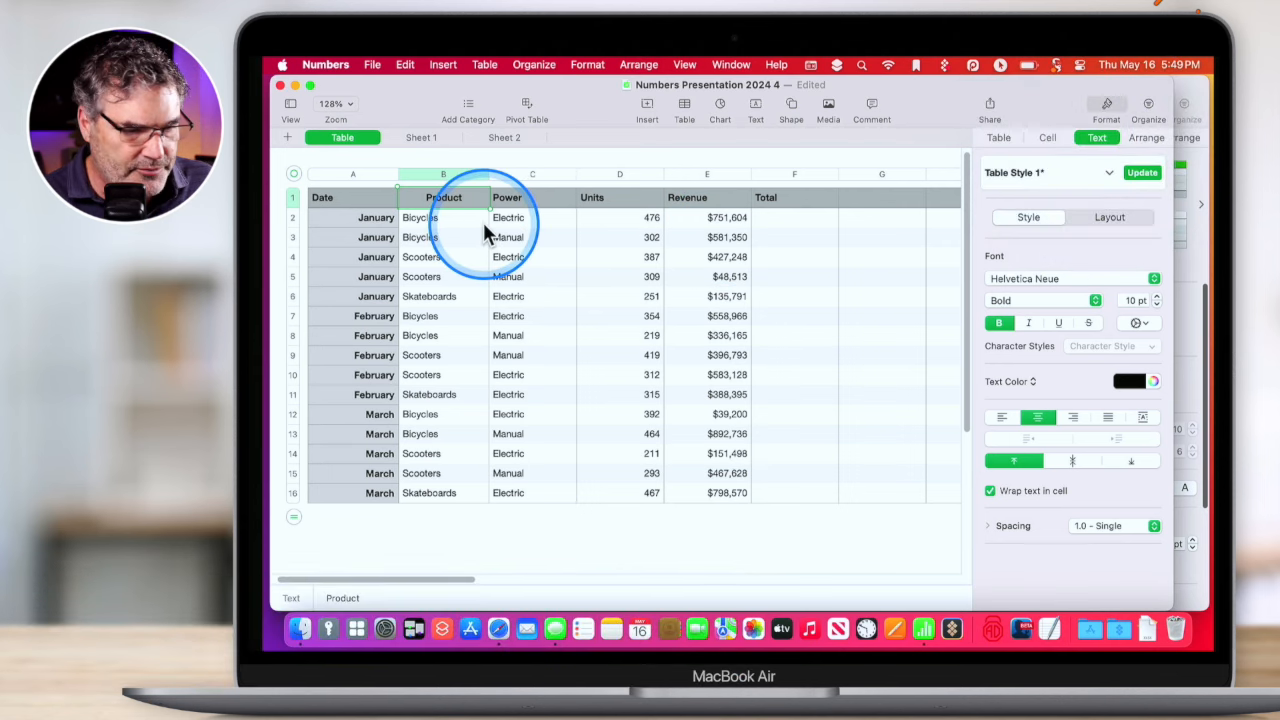
Group the table's rows into categories by the Product column.
{"action": "left_click", "coordinate": [437, 175]}
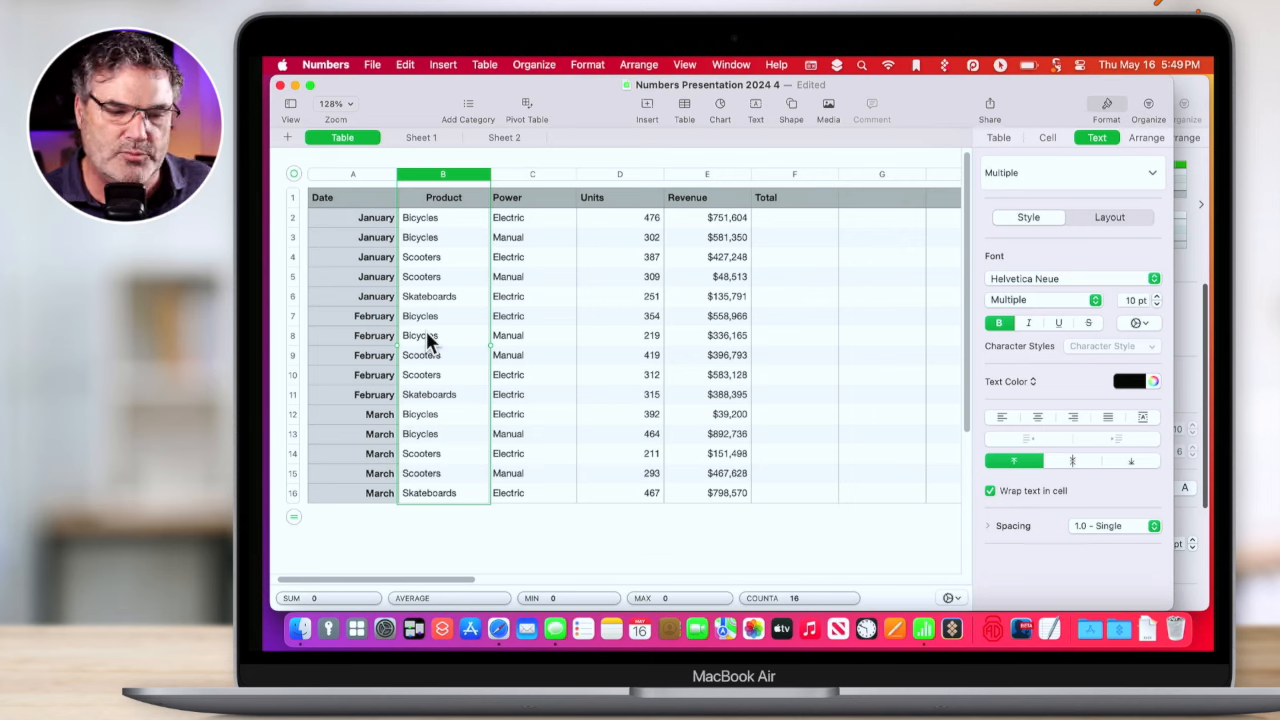
{"action": "left_click", "coordinate": [1148, 105]}
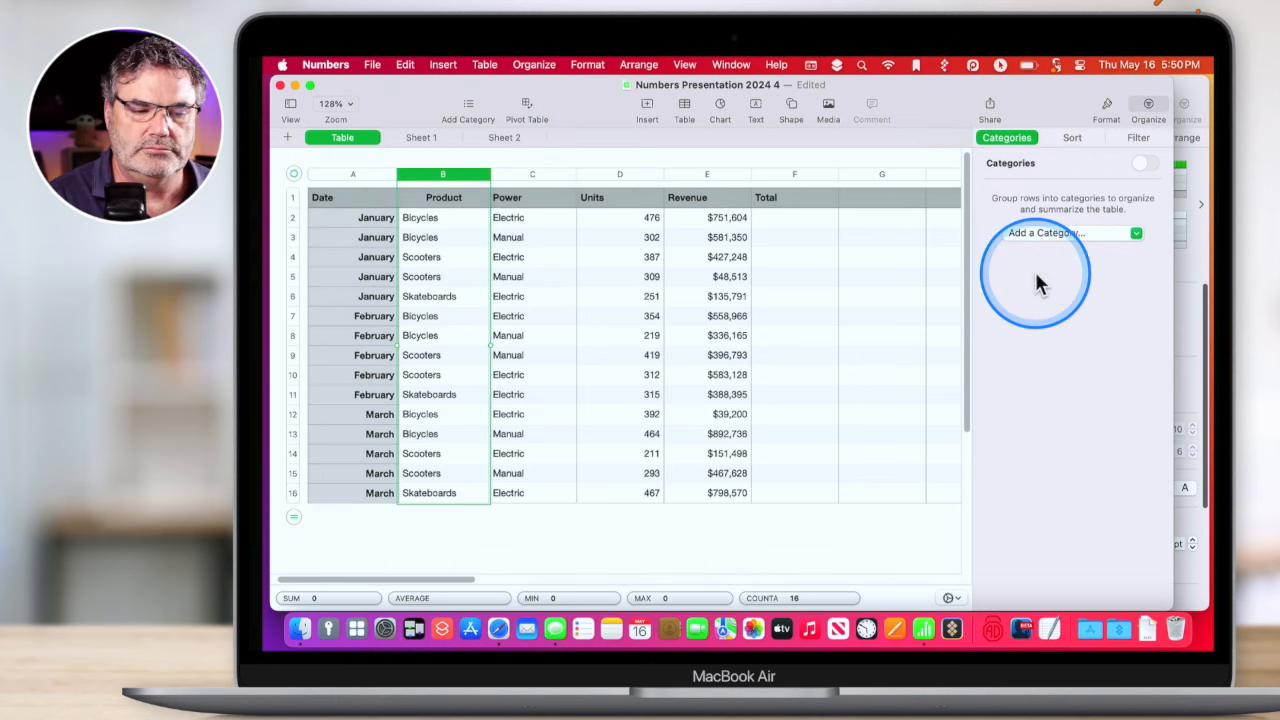
{"action": "left_click", "coordinate": [1043, 233]}
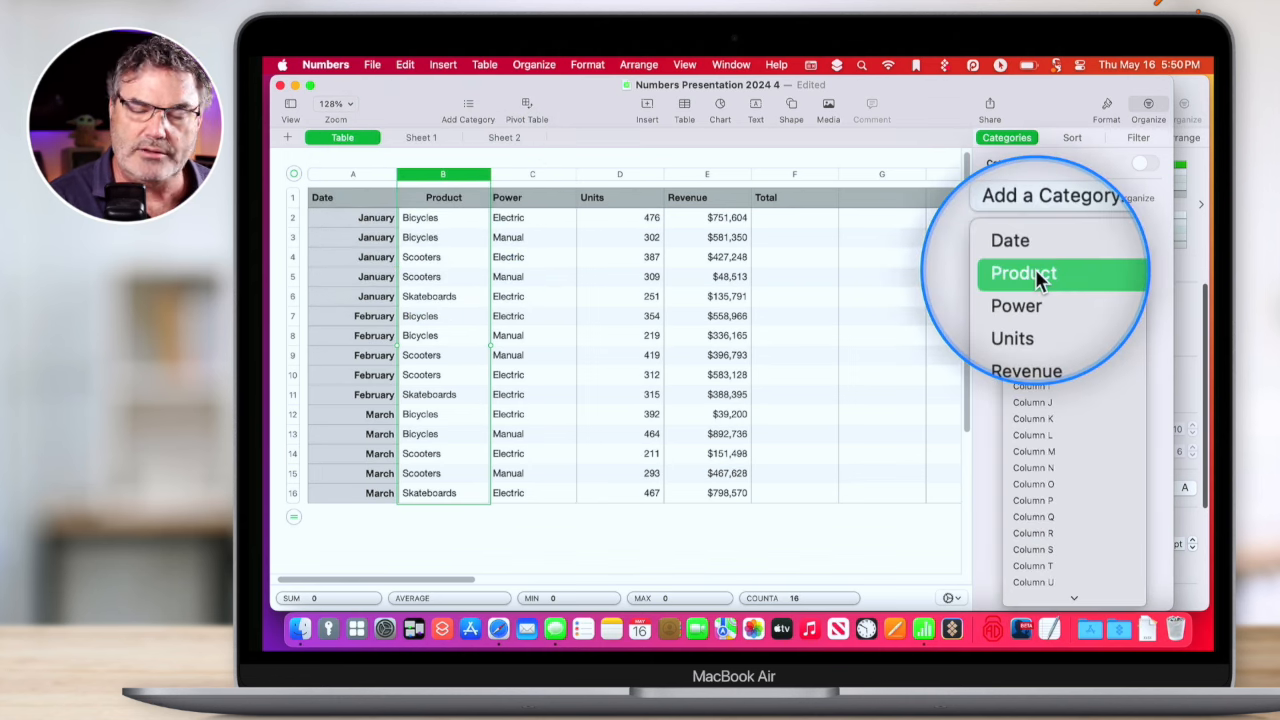
{"action": "left_click", "coordinate": [1035, 272]}
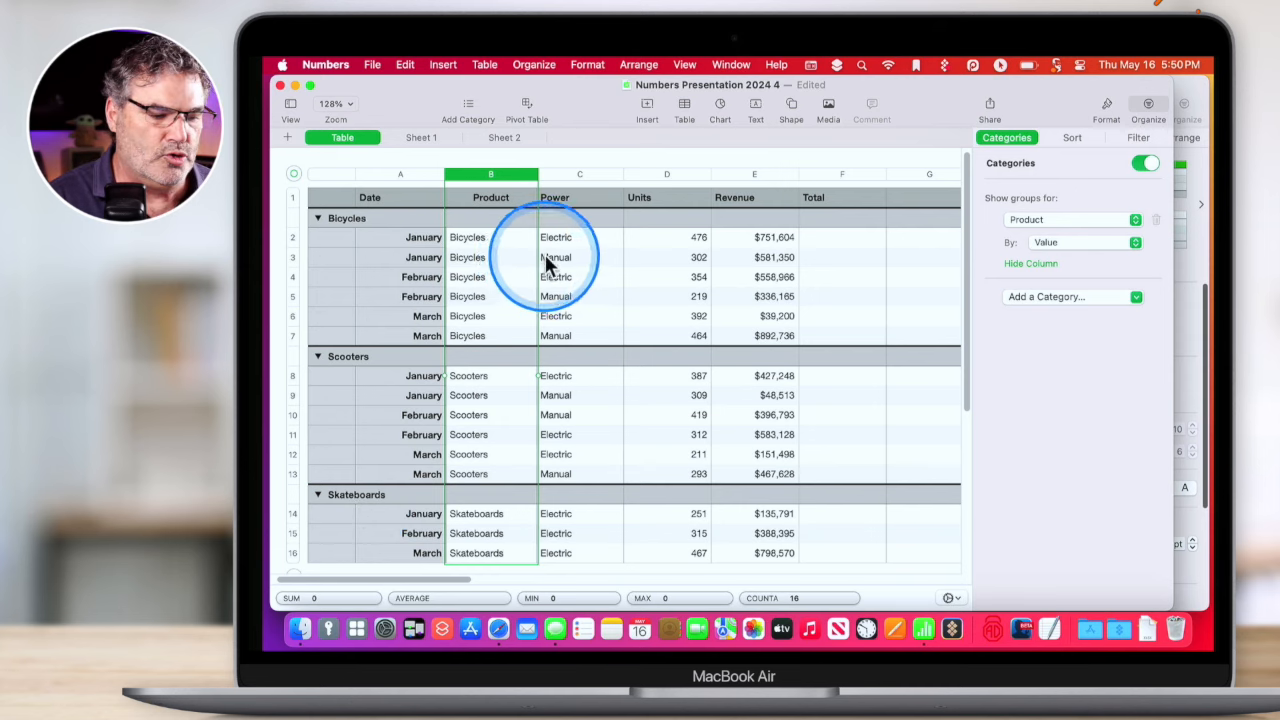
Change the row grouping from Product to Power and add Product as a second-level category.
{"action": "left_click", "coordinate": [1043, 221]}
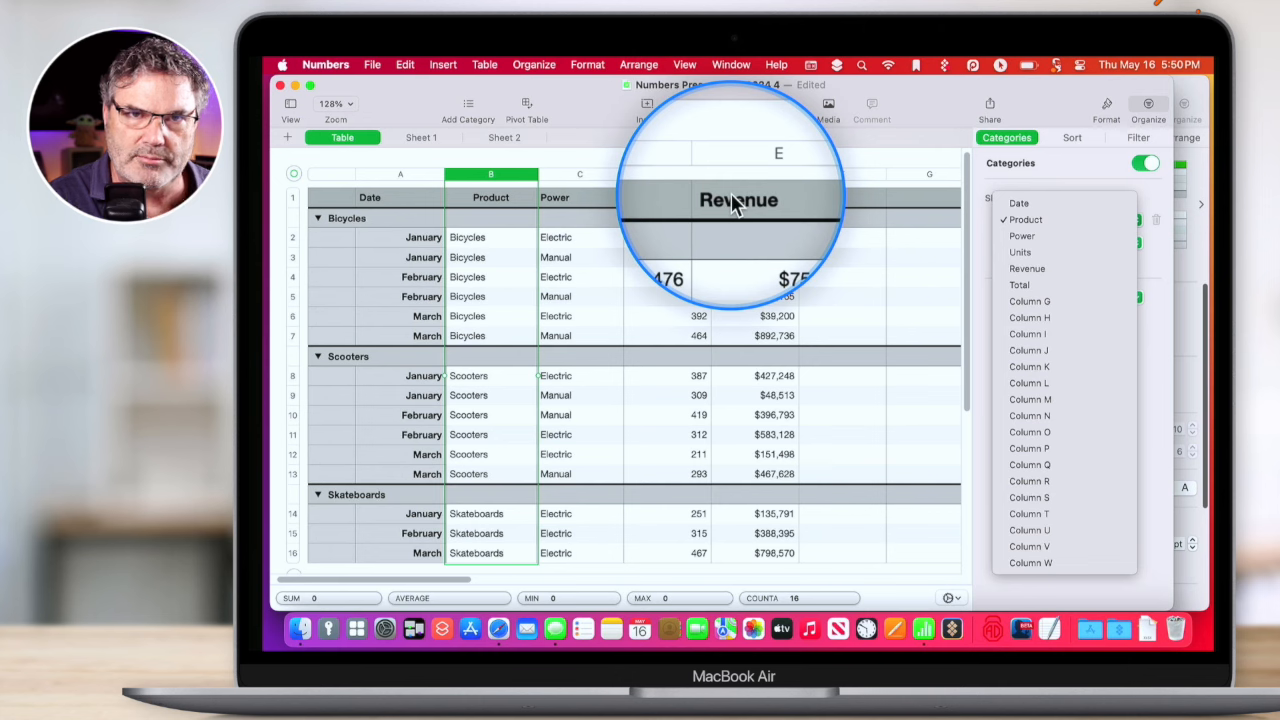
{"action": "left_click", "coordinate": [1036, 237]}
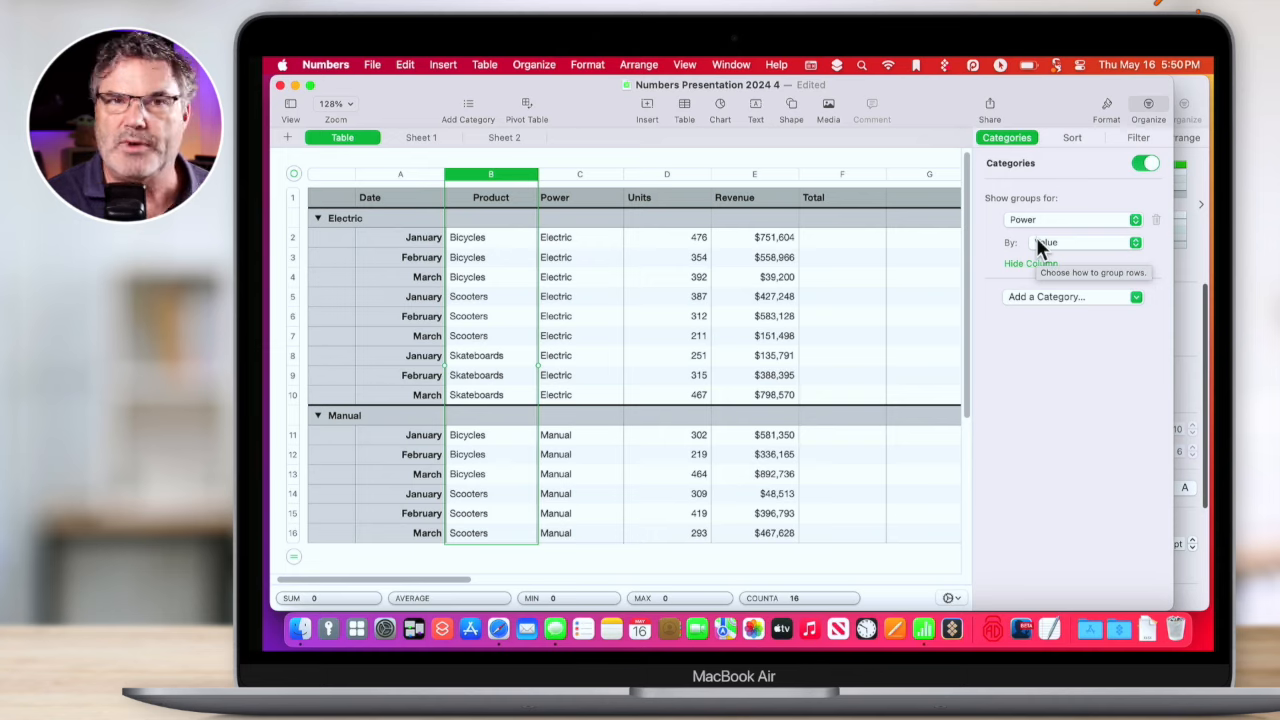
{"action": "left_click", "coordinate": [1030, 296]}
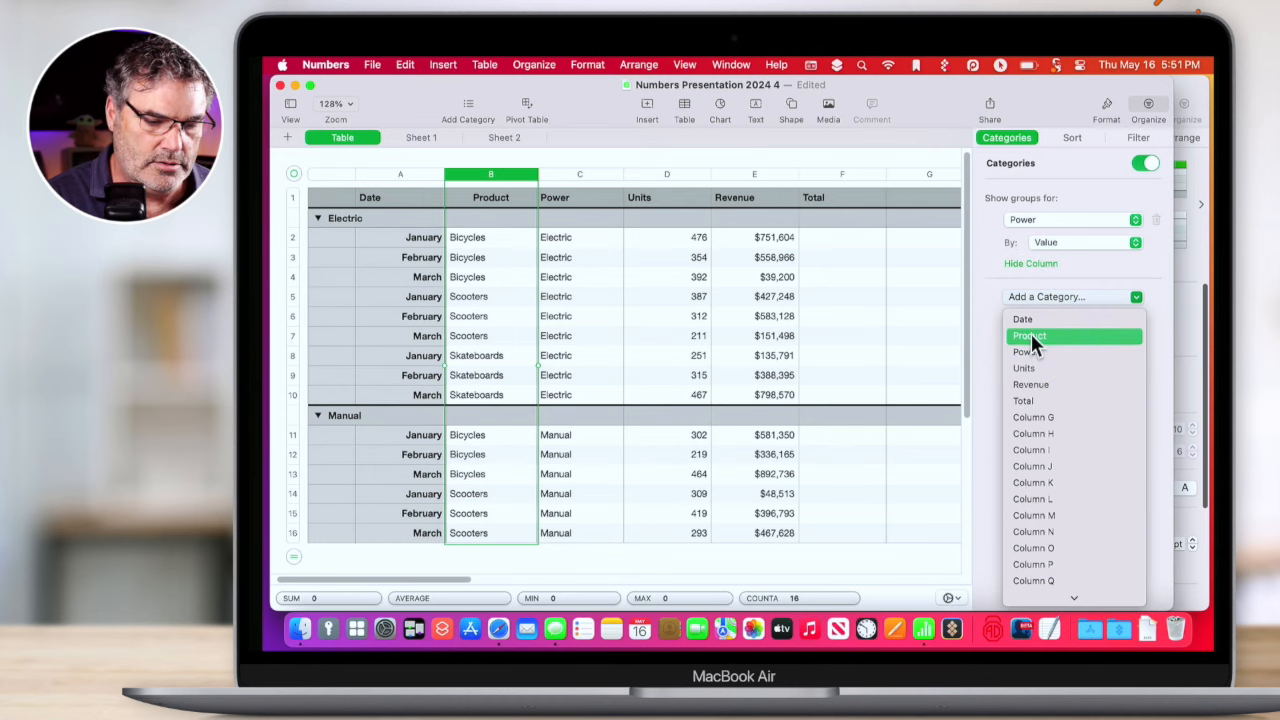
{"action": "left_click", "coordinate": [1031, 335]}
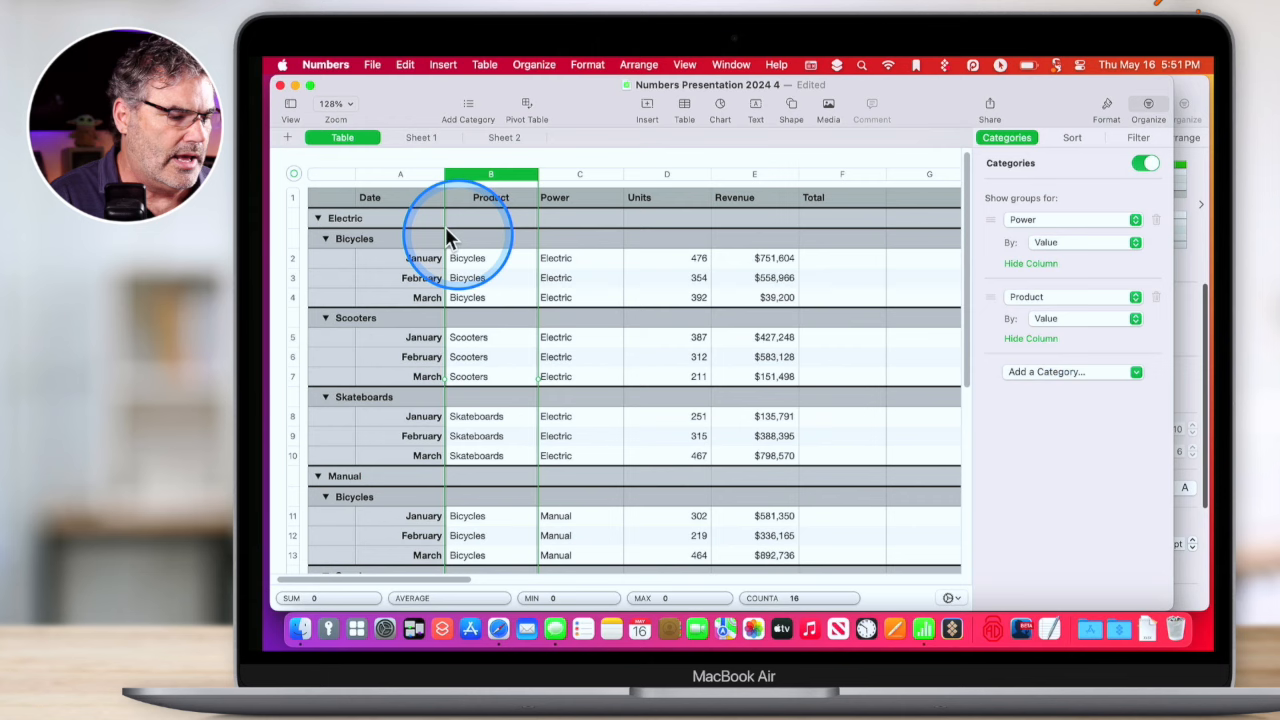
Summarize the Revenue column with a Sum for the Power groups and review the group rows.
{"action": "left_click", "coordinate": [355, 237]}
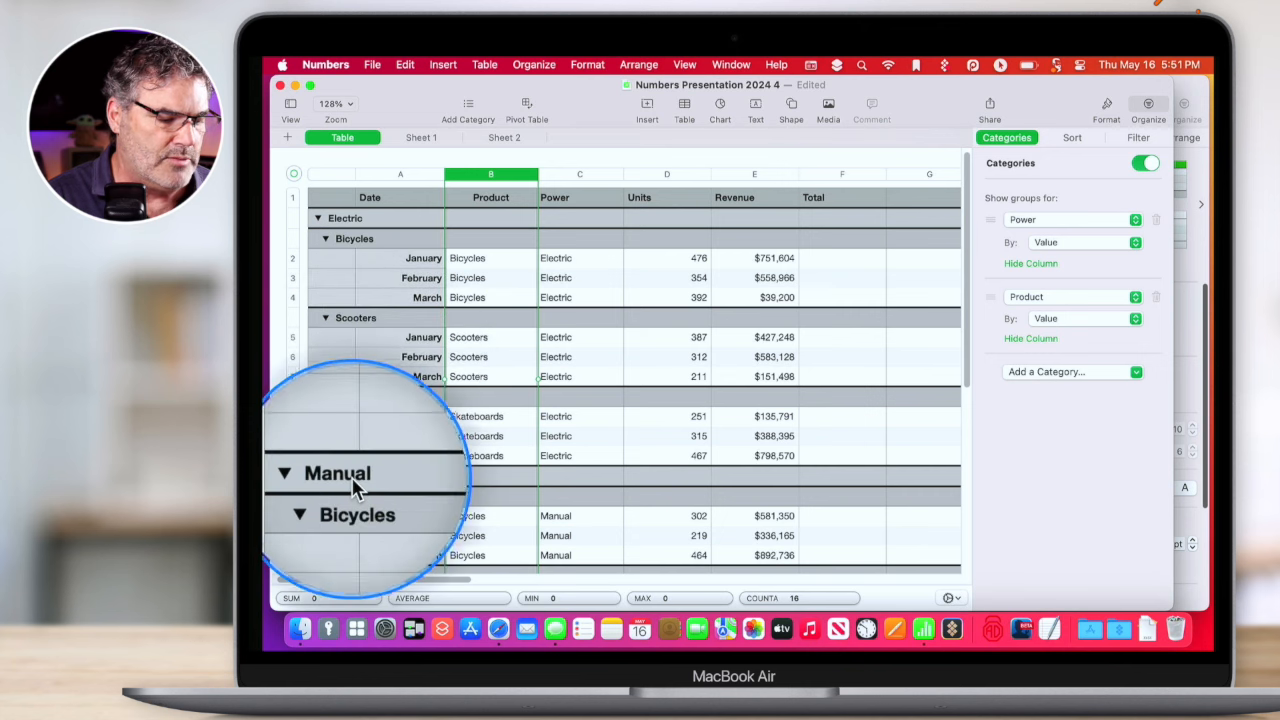
{"action": "scroll", "coordinate": [355, 478], "scroll_direction": "down", "scroll_amount": 5}
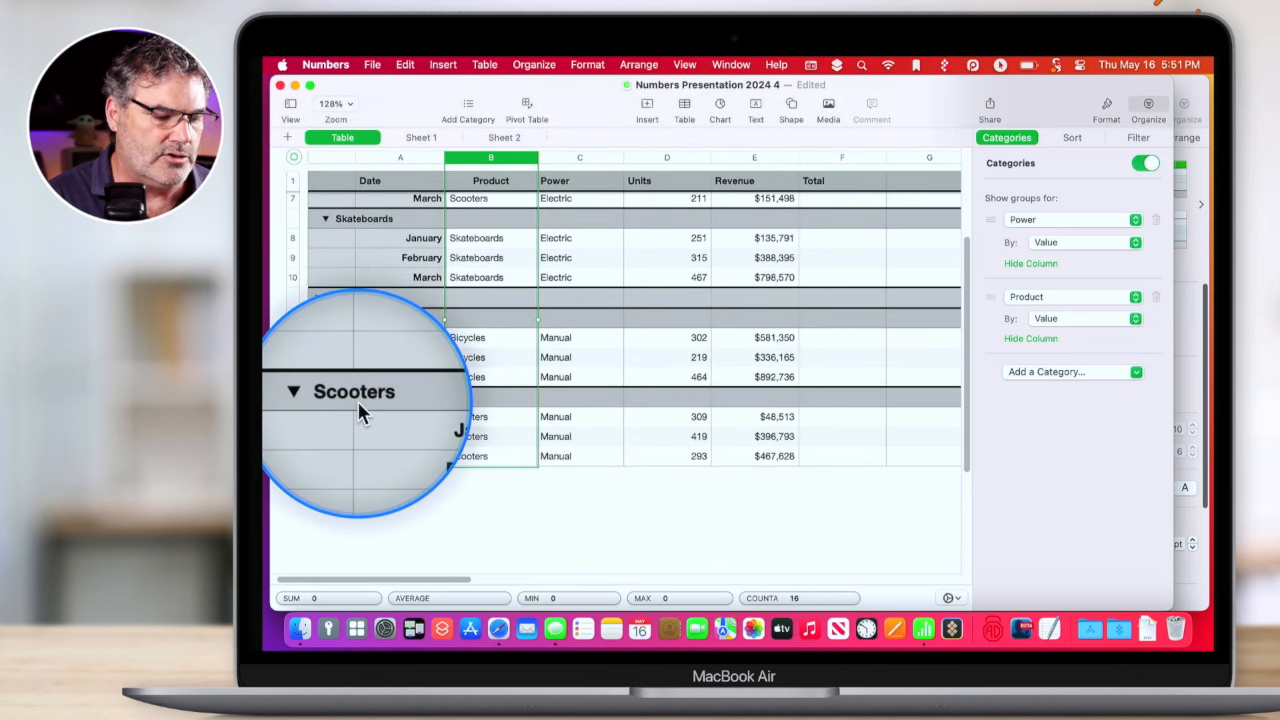
{"action": "scroll", "coordinate": [358, 405], "scroll_direction": "up", "scroll_amount": 5}
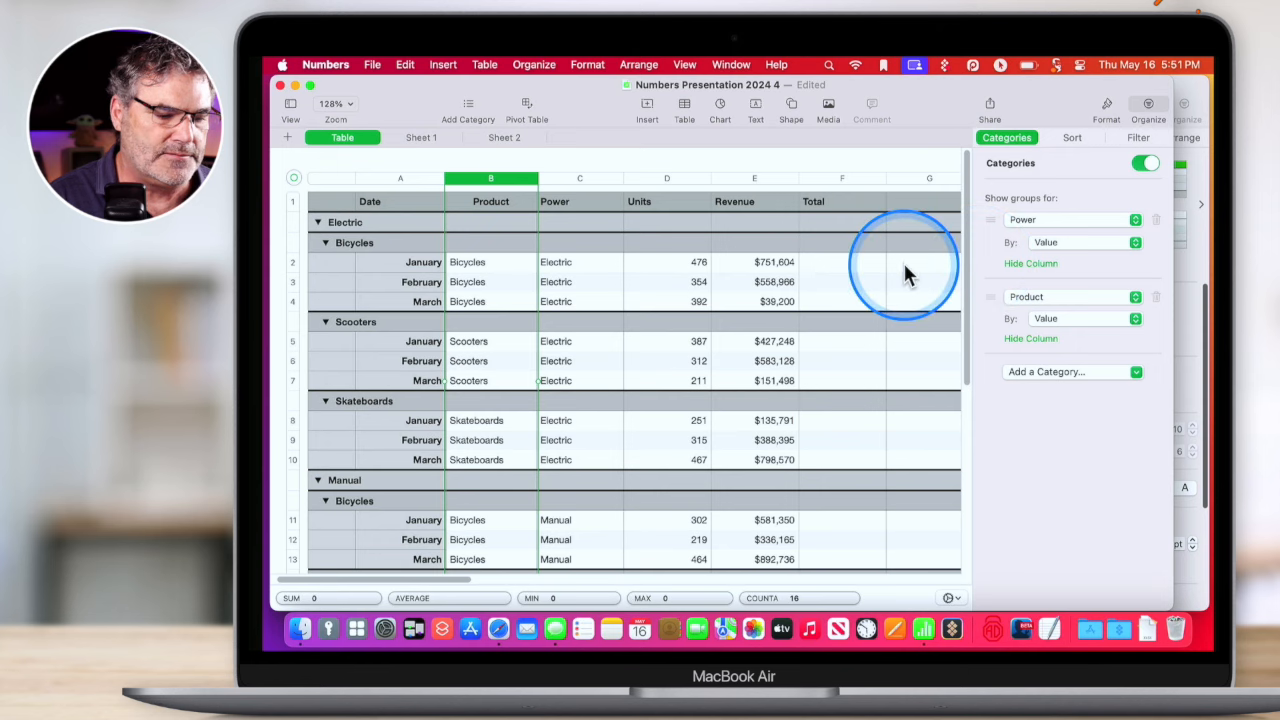
{"action": "left_click", "coordinate": [781, 221]}
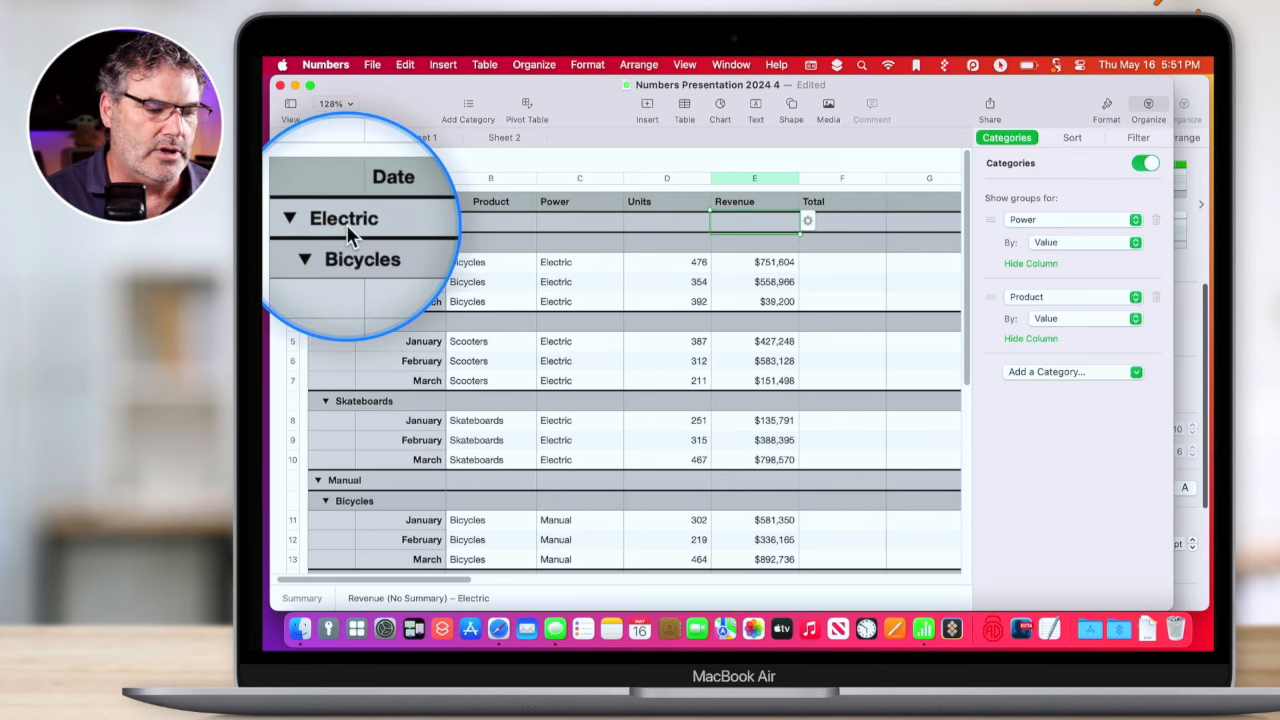
{"action": "left_click", "coordinate": [807, 221]}
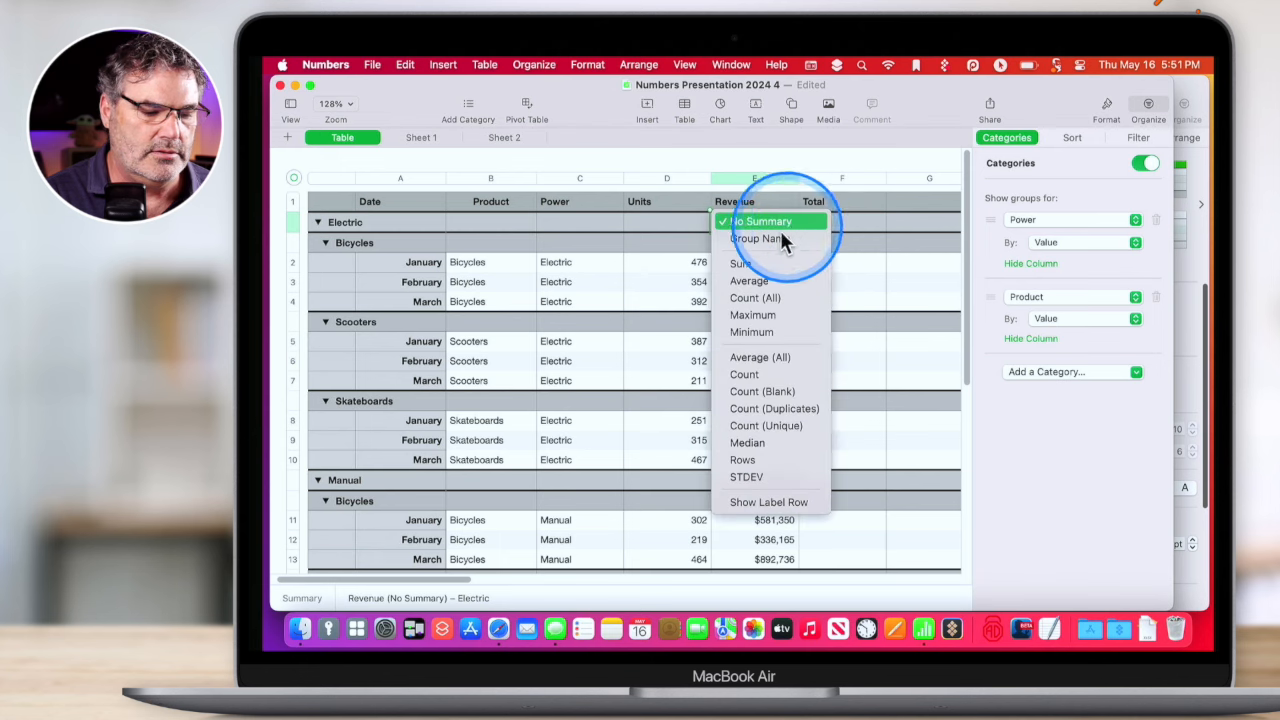
{"action": "left_click", "coordinate": [759, 265]}
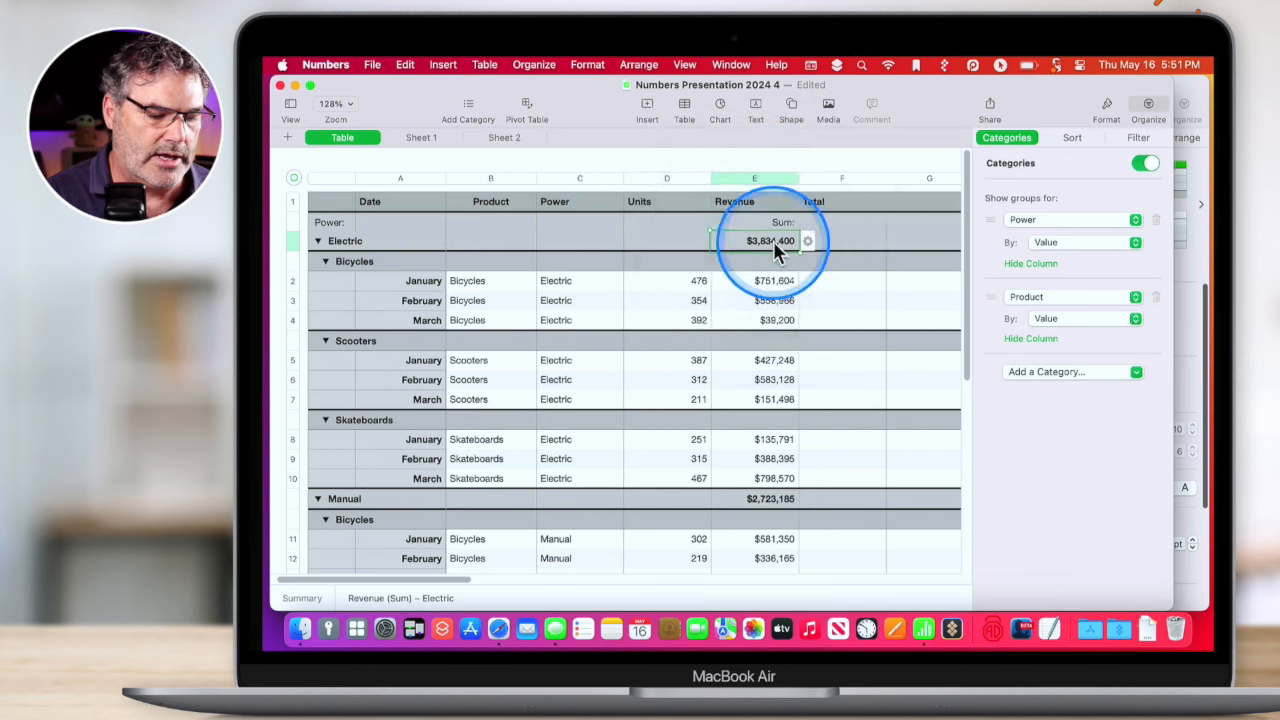
{"action": "scroll", "coordinate": [773, 241], "scroll_direction": "down", "scroll_amount": 2}
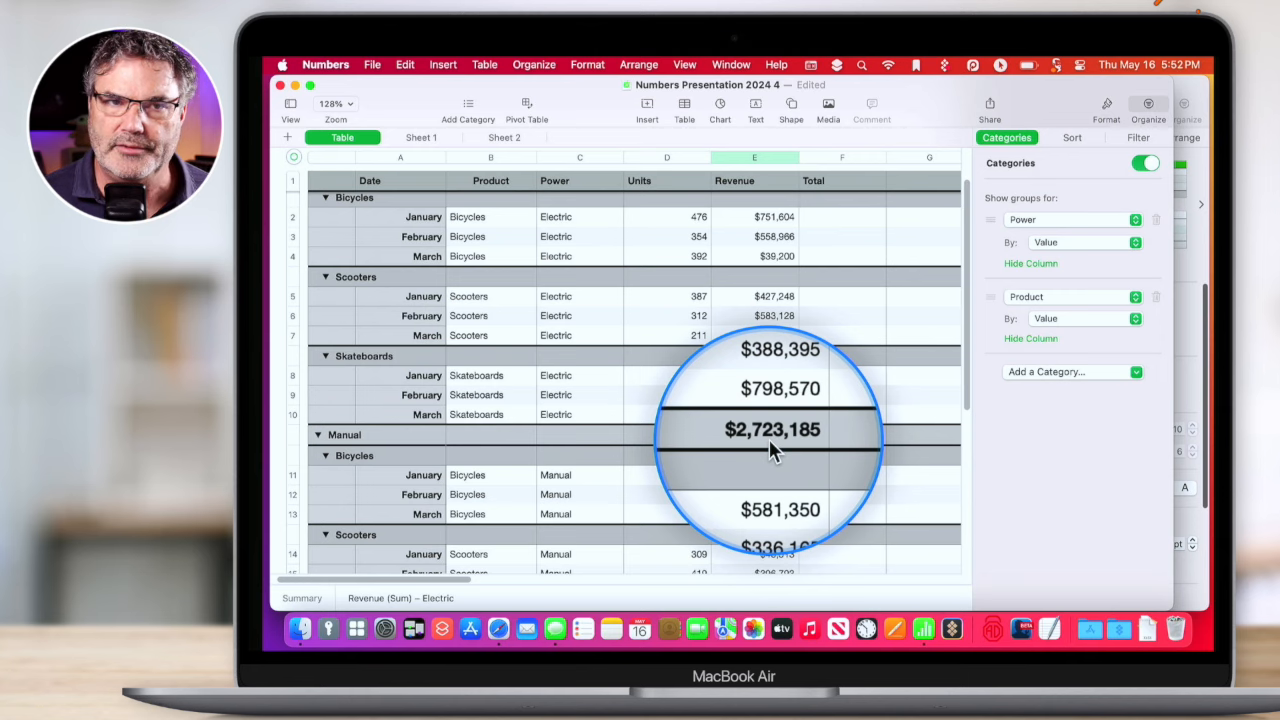
{"action": "scroll", "coordinate": [769, 439], "scroll_direction": "up", "scroll_amount": 3}
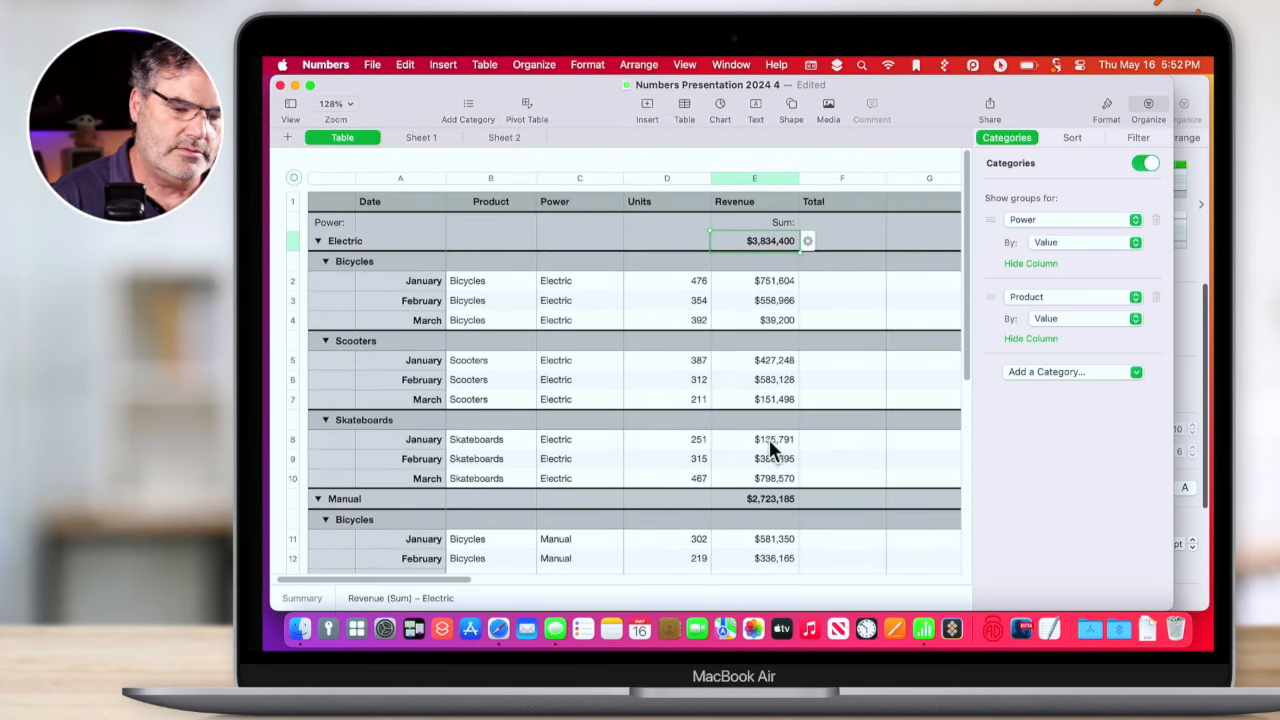
{"action": "left_click", "coordinate": [1072, 138]}
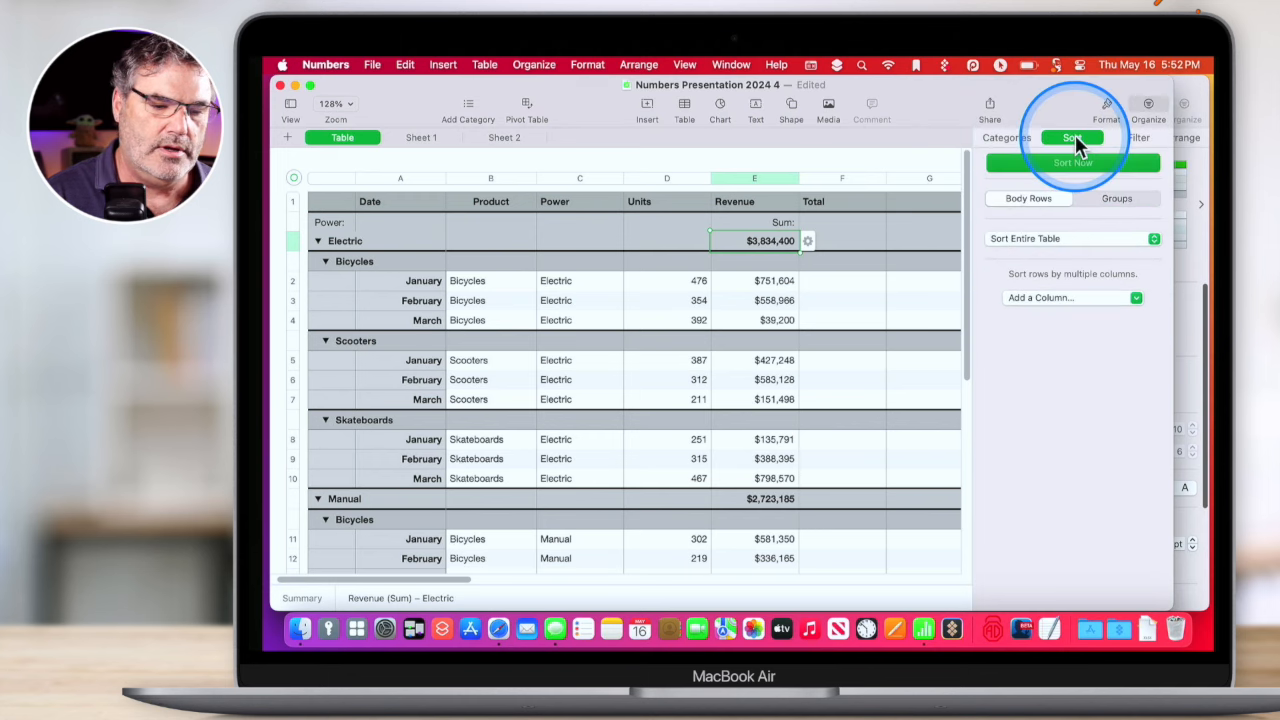
{"action": "left_click", "coordinate": [1030, 238]}
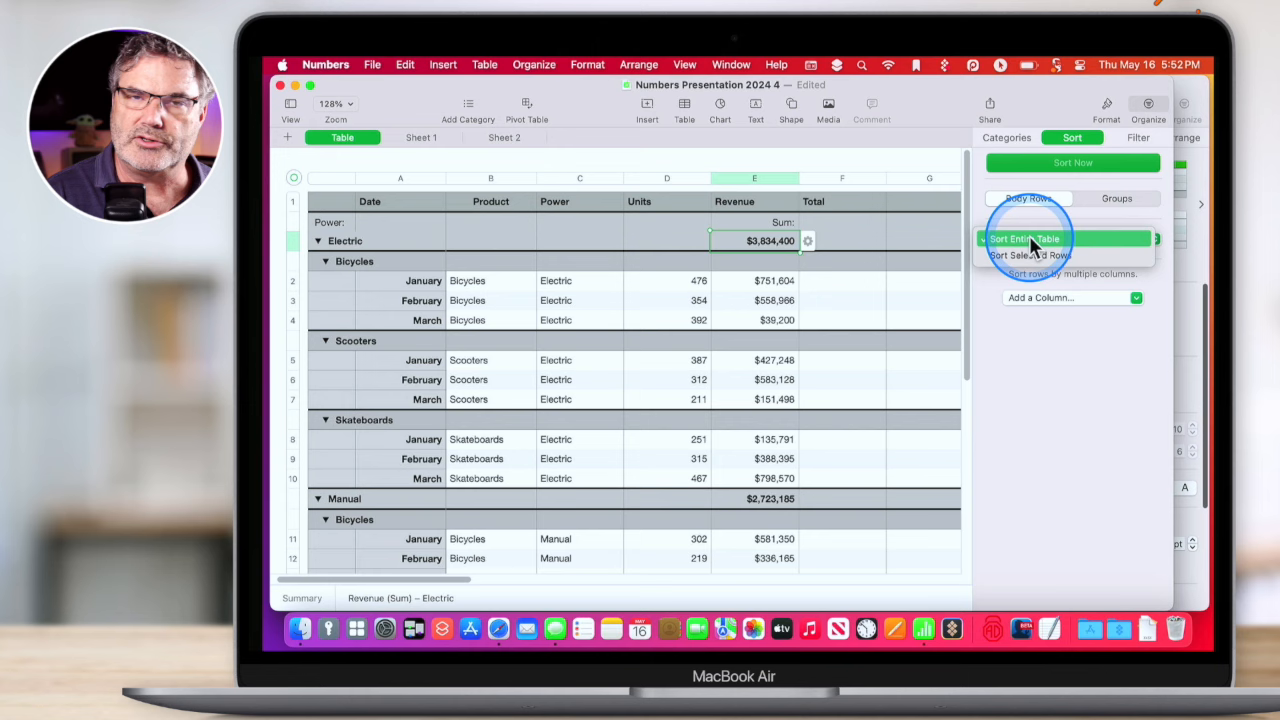
{"action": "left_click", "coordinate": [1029, 238]}
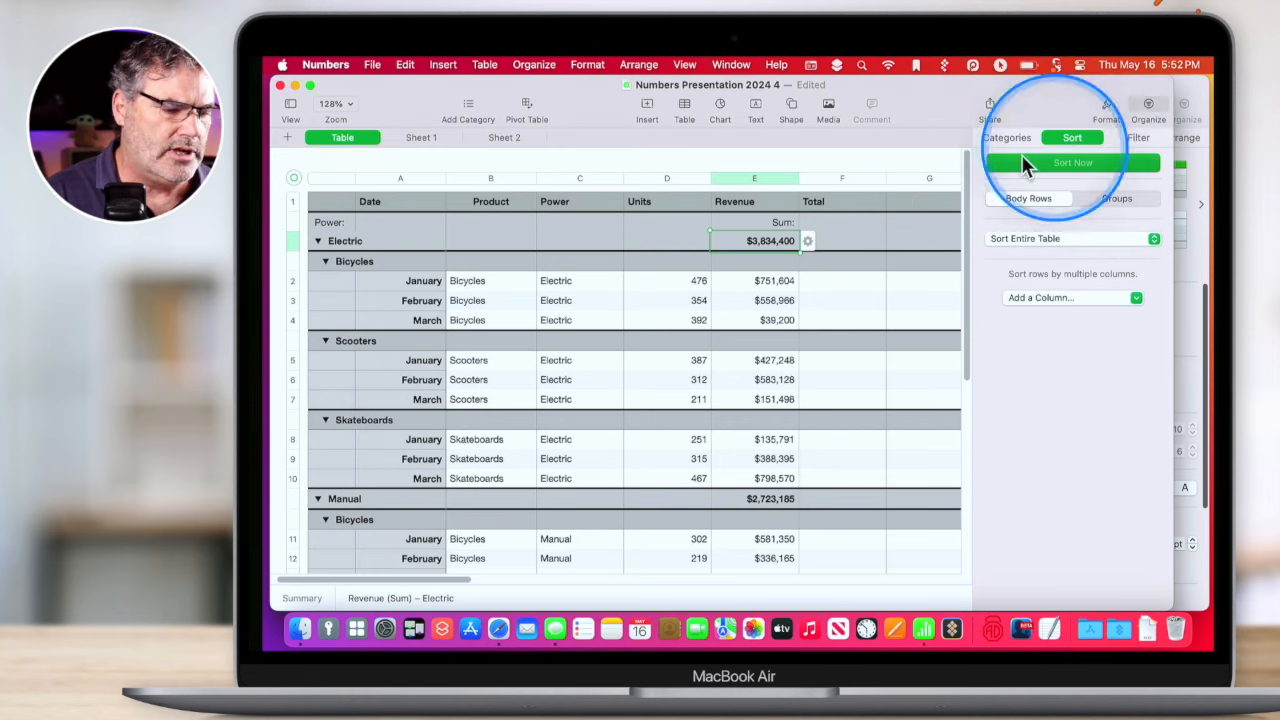
{"action": "left_click", "coordinate": [616, 177]}
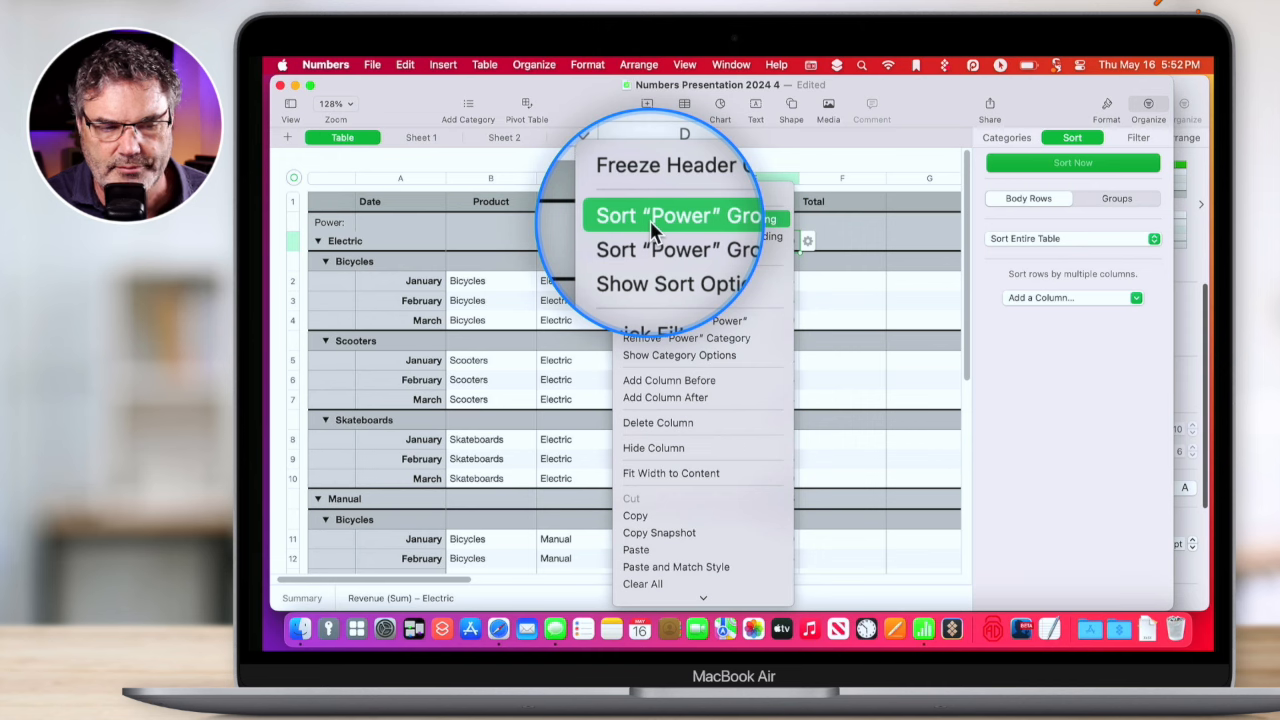
{"action": "left_click", "coordinate": [1066, 381]}
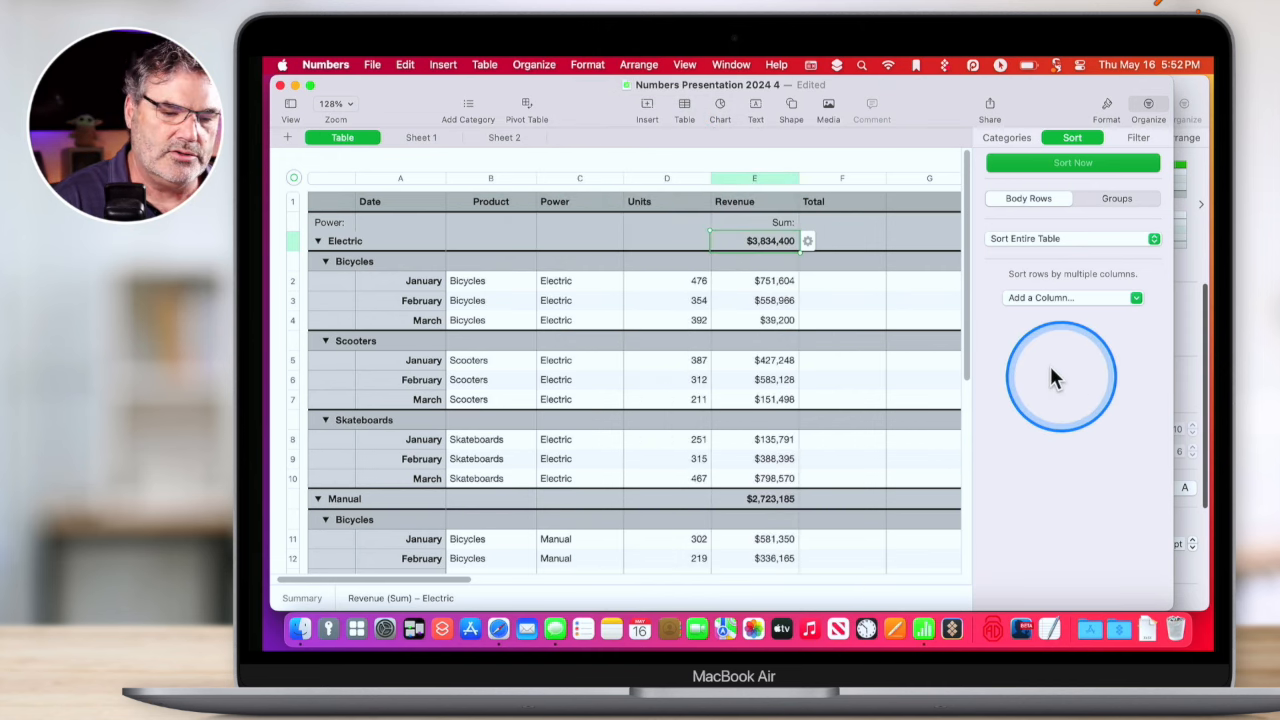
Add a quick filter on the Power column that hides Electric and shows Manual, and collapse the Electric group.
{"action": "left_click", "coordinate": [1140, 137]}
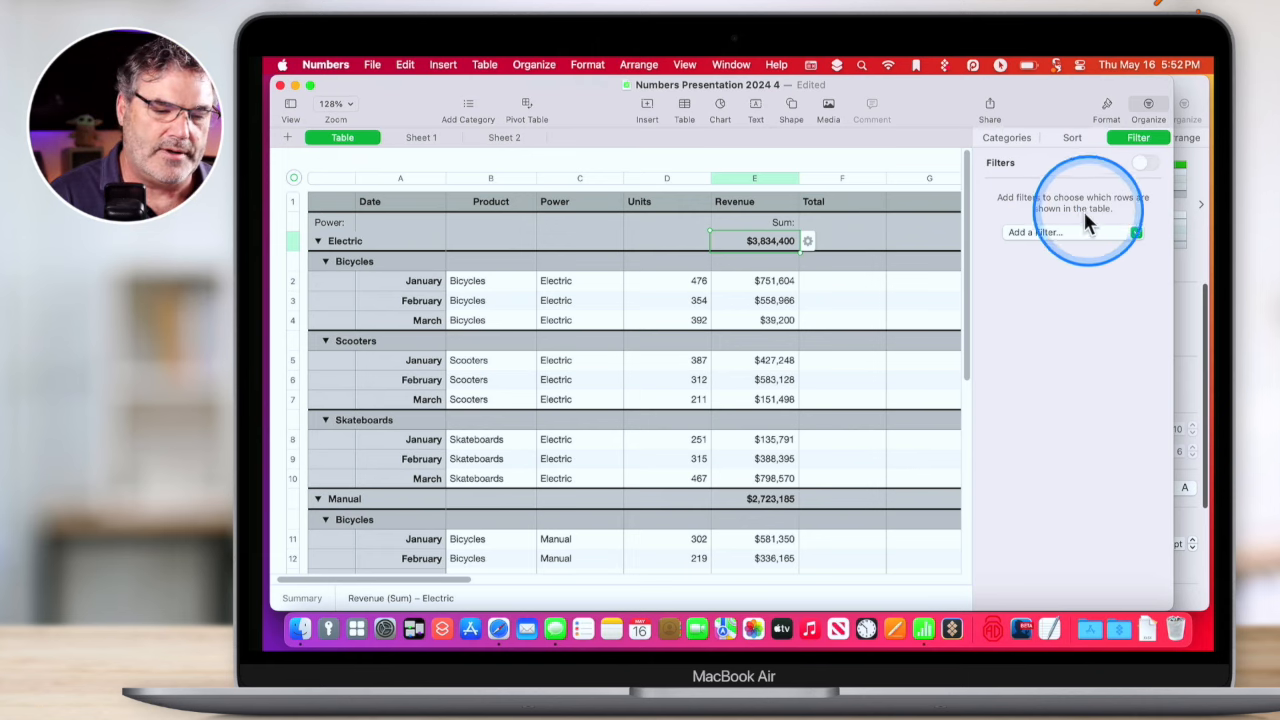
{"action": "left_click", "coordinate": [1057, 228]}
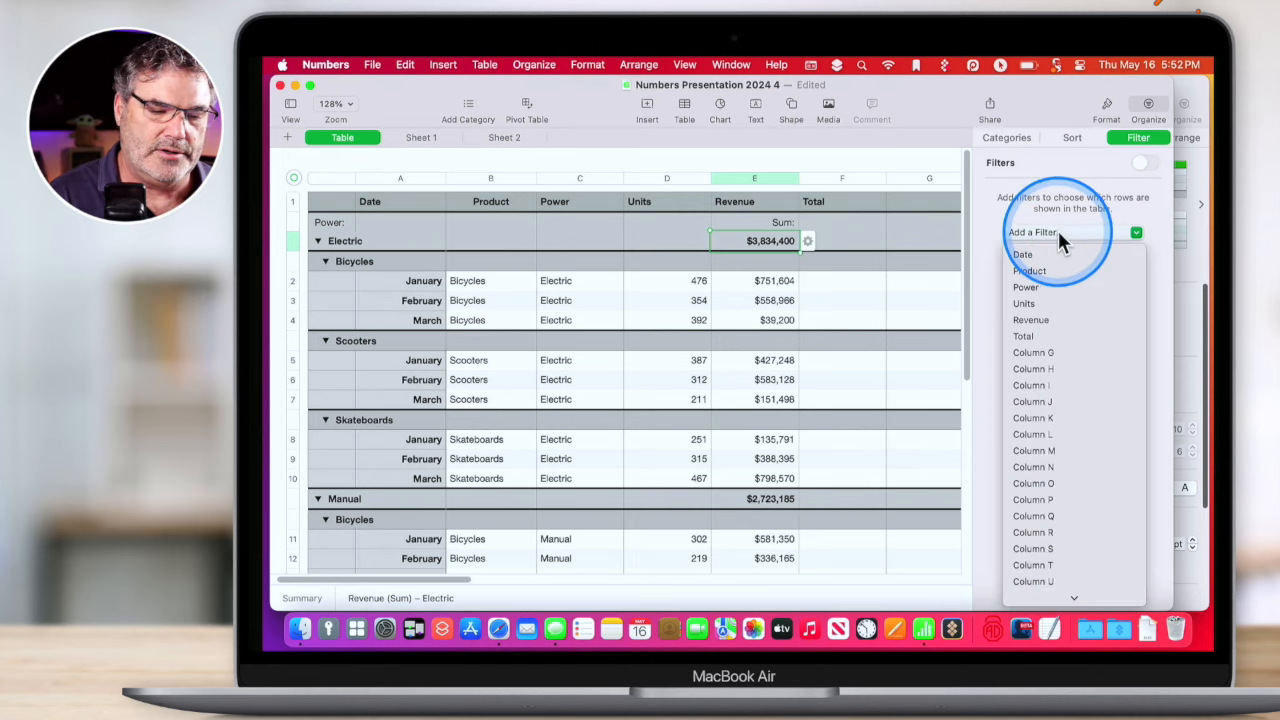
{"action": "left_click", "coordinate": [1031, 285]}
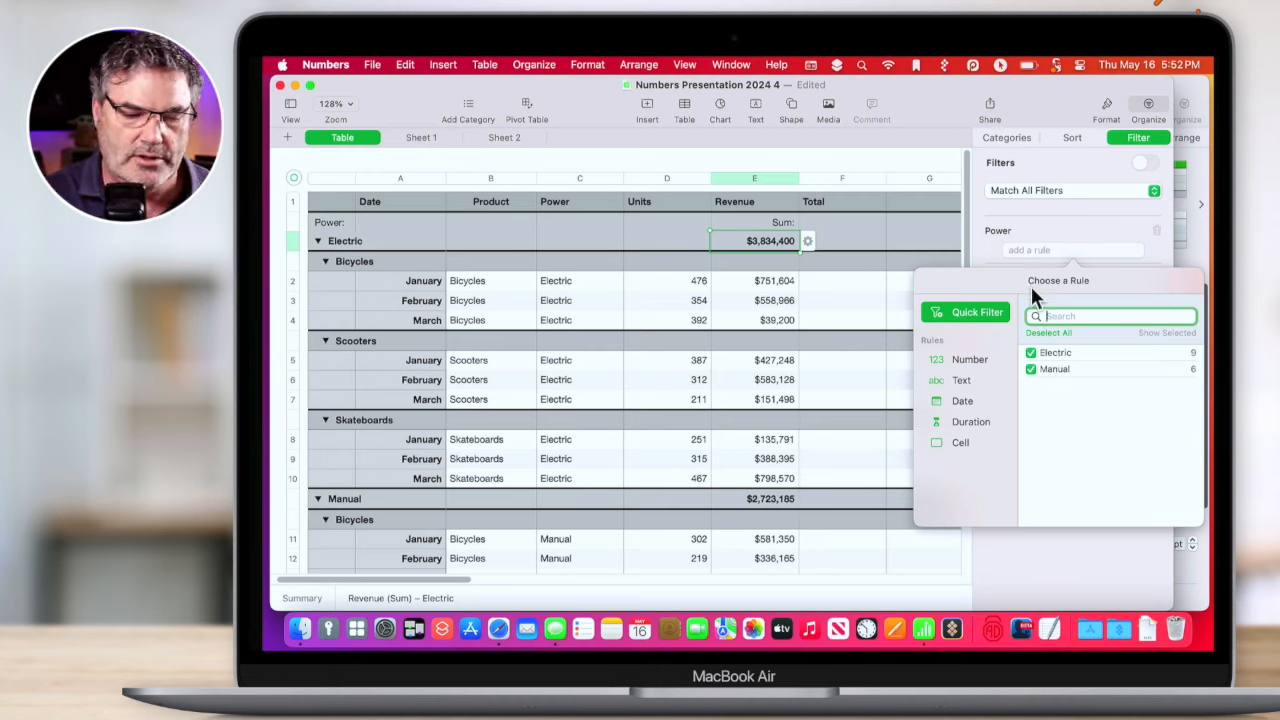
{"action": "left_click", "coordinate": [1031, 369]}
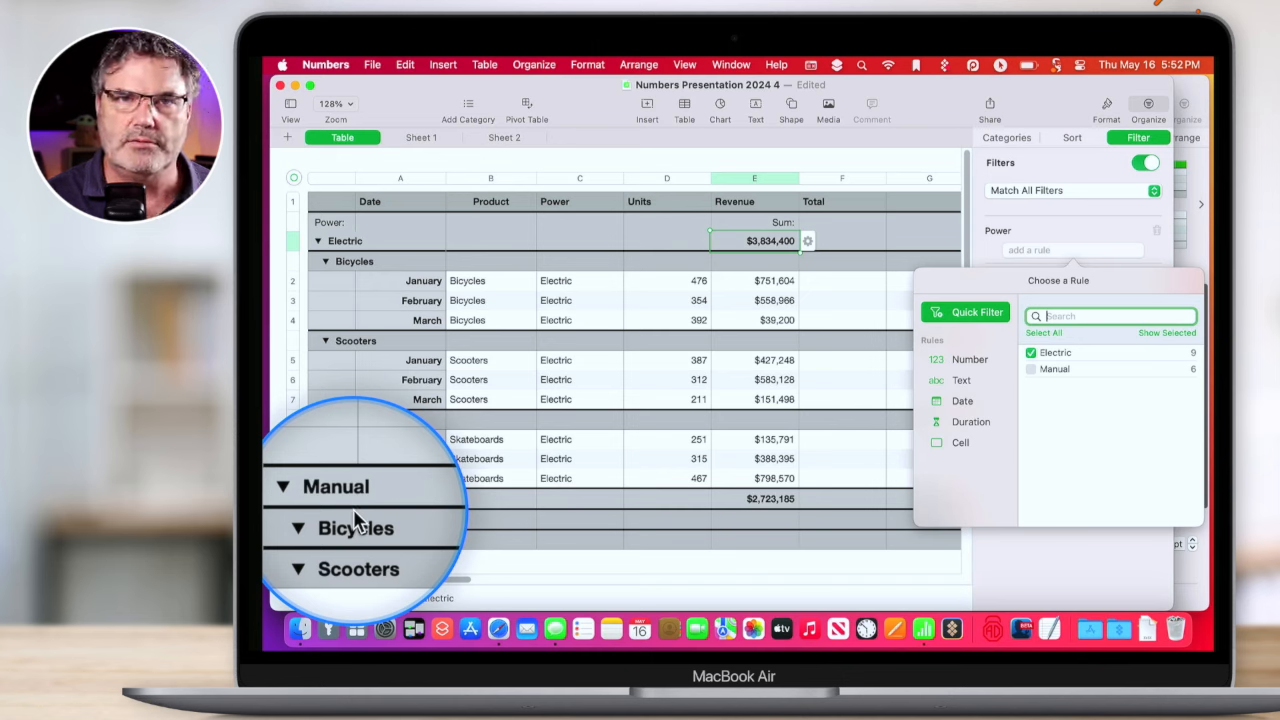
{"action": "left_click", "coordinate": [1031, 369]}
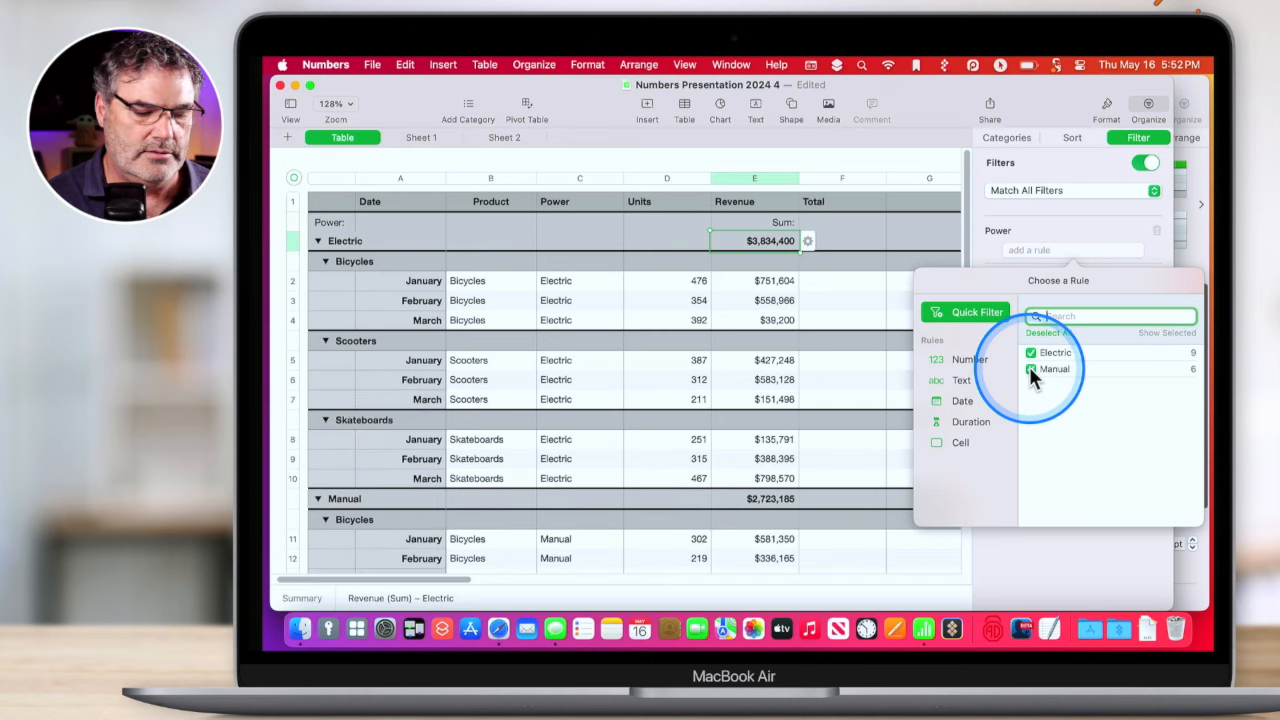
{"action": "left_click", "coordinate": [1031, 352]}
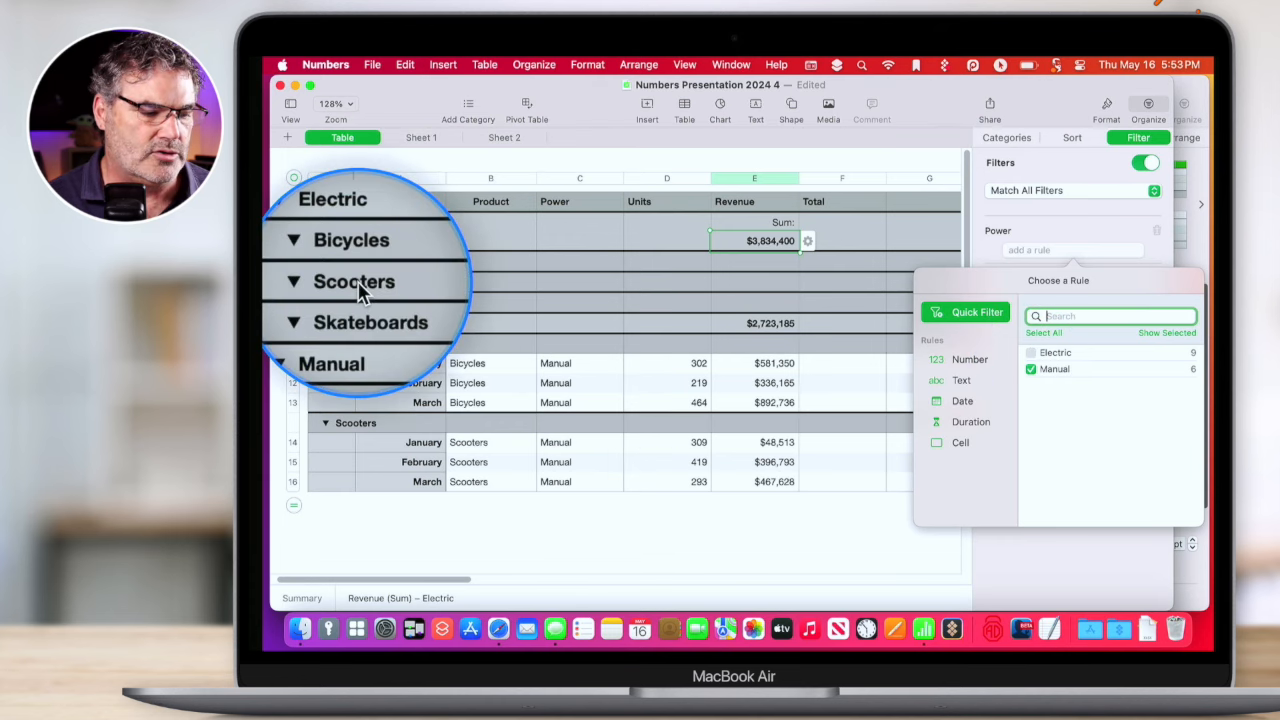
{"action": "left_click", "coordinate": [318, 240]}
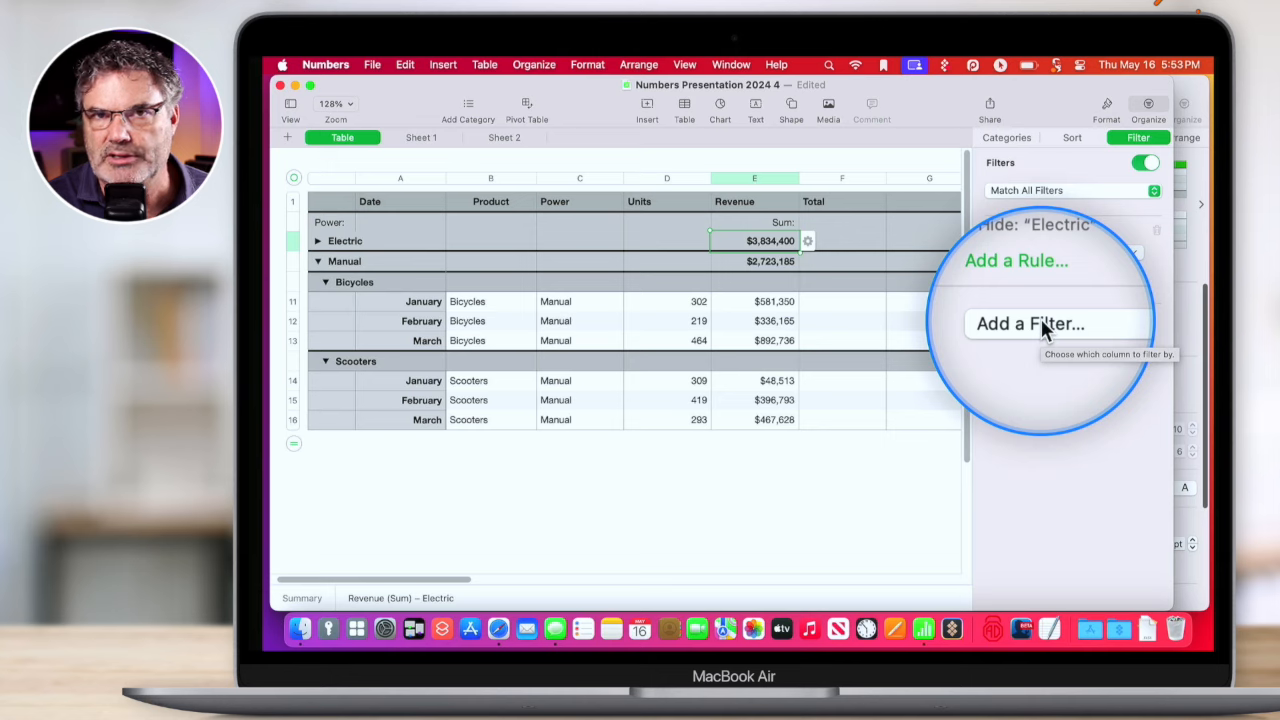
Turn off the table's filters and expand the Electric group.
{"action": "left_click", "coordinate": [1142, 164]}
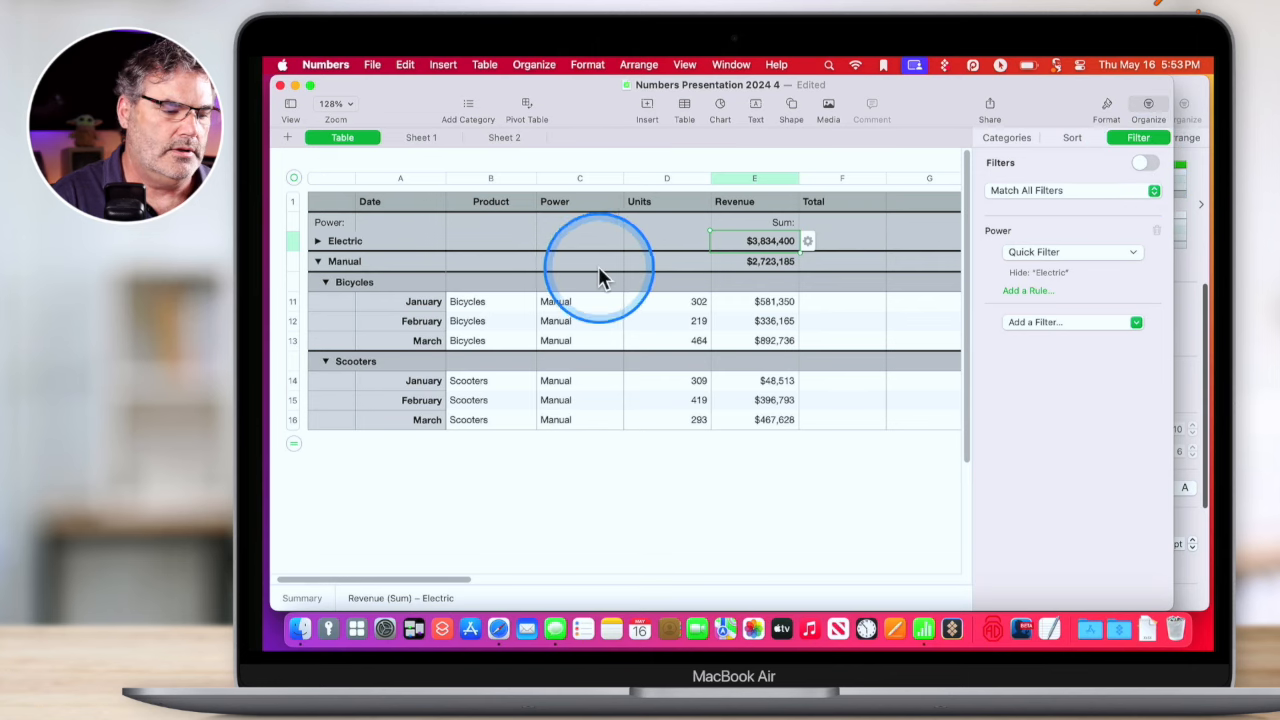
{"action": "left_click", "coordinate": [318, 243]}
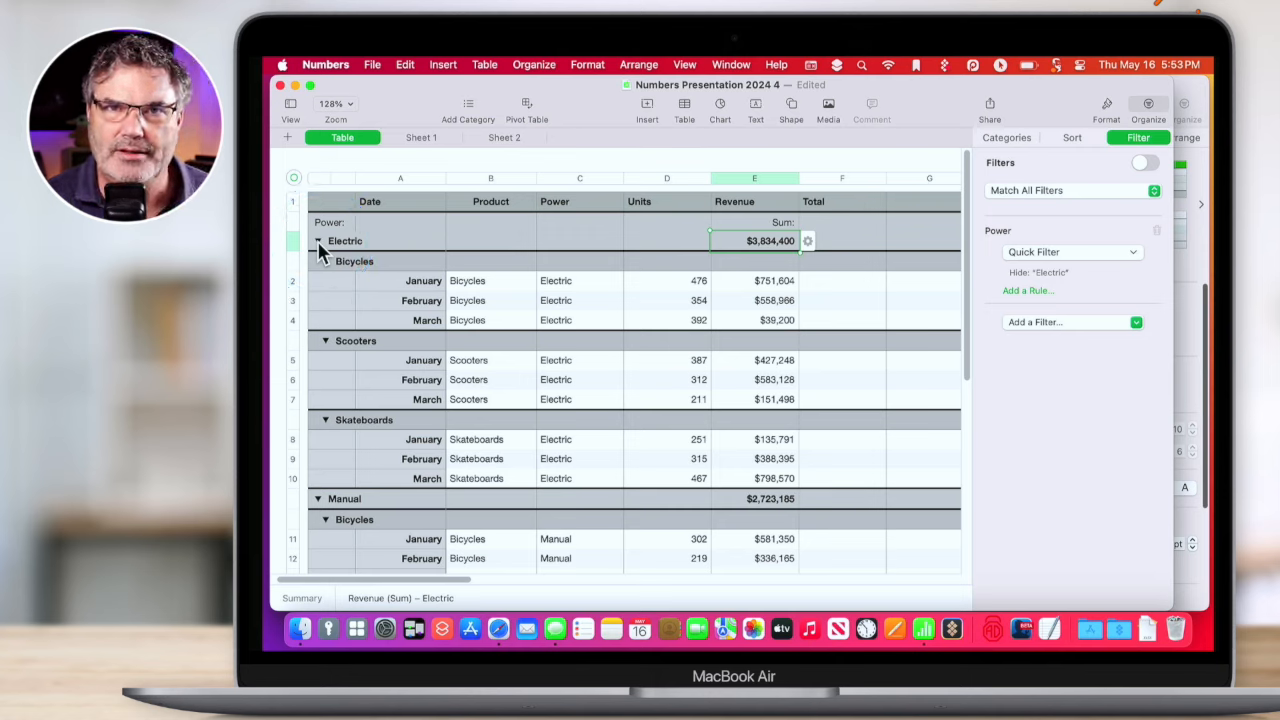
{"action": "left_click", "coordinate": [515, 276]}
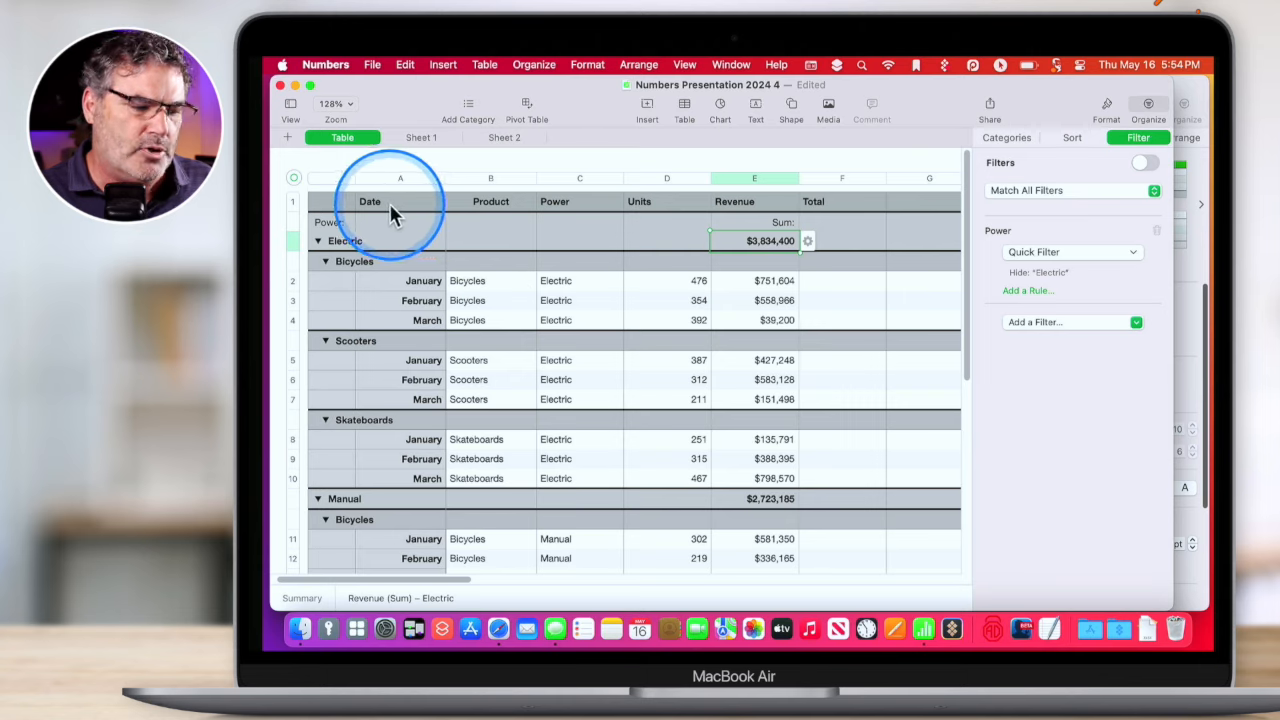
{"action": "key", "text": "ctrl+alt+m"}
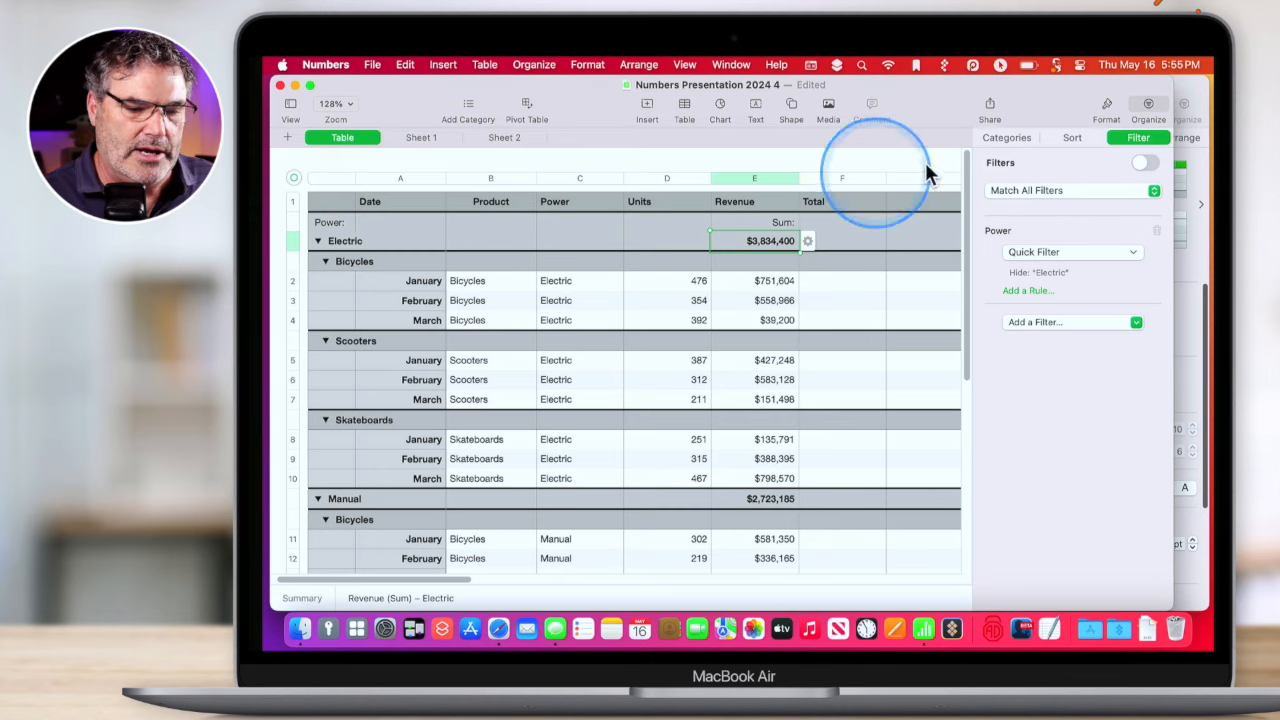
Turn off the table's categories so the sales rows are no longer grouped.
{"action": "left_click", "coordinate": [1012, 137]}
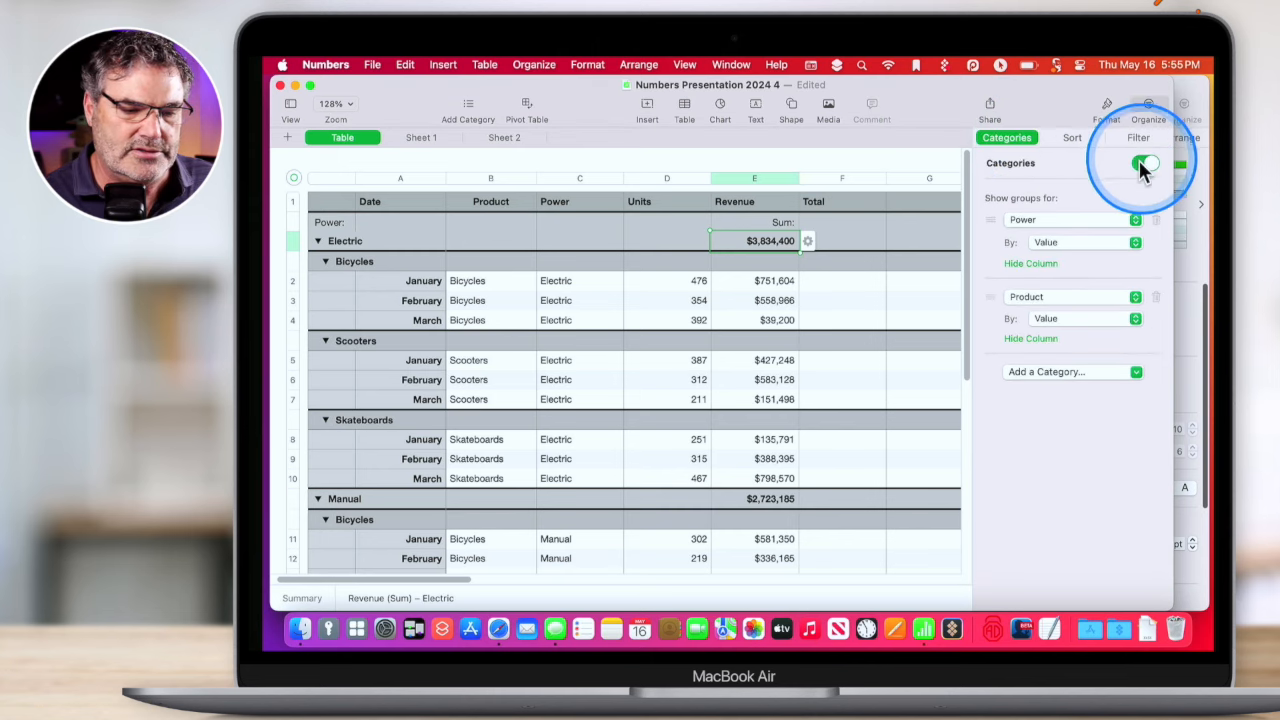
{"action": "left_click", "coordinate": [1145, 163]}
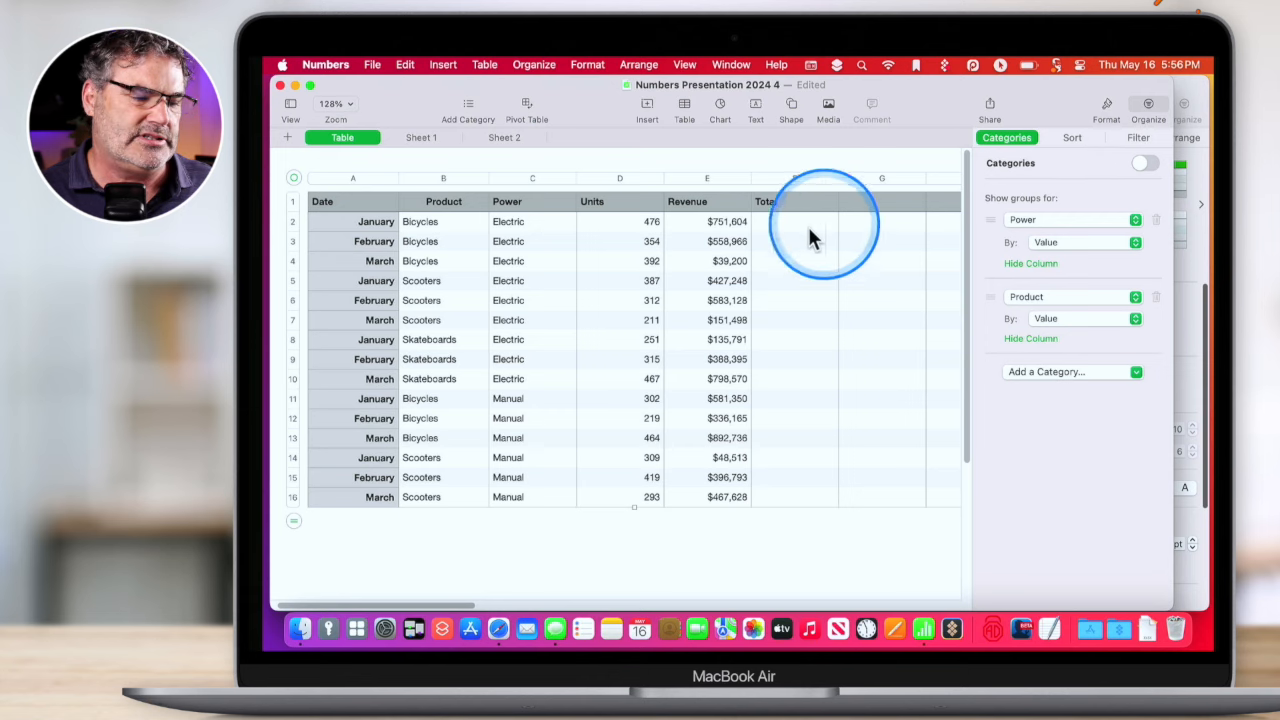
{"action": "left_click", "coordinate": [718, 226]}
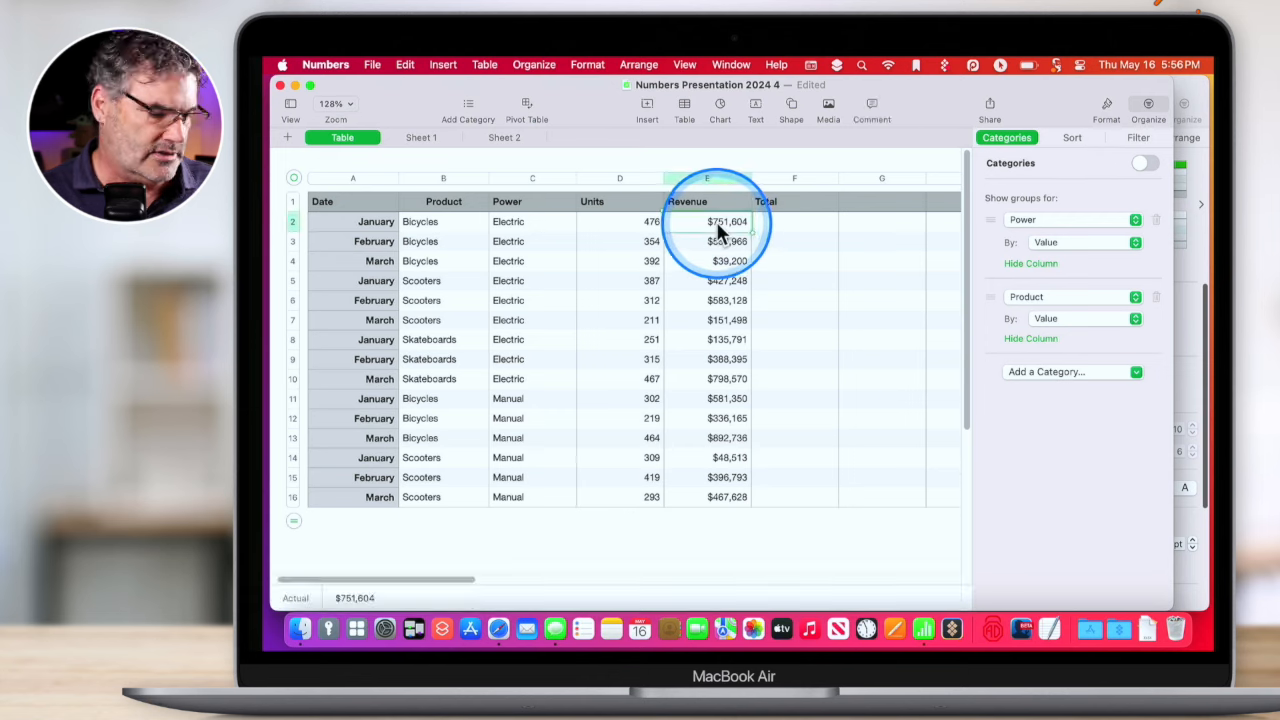
{"action": "left_click", "coordinate": [714, 251]}
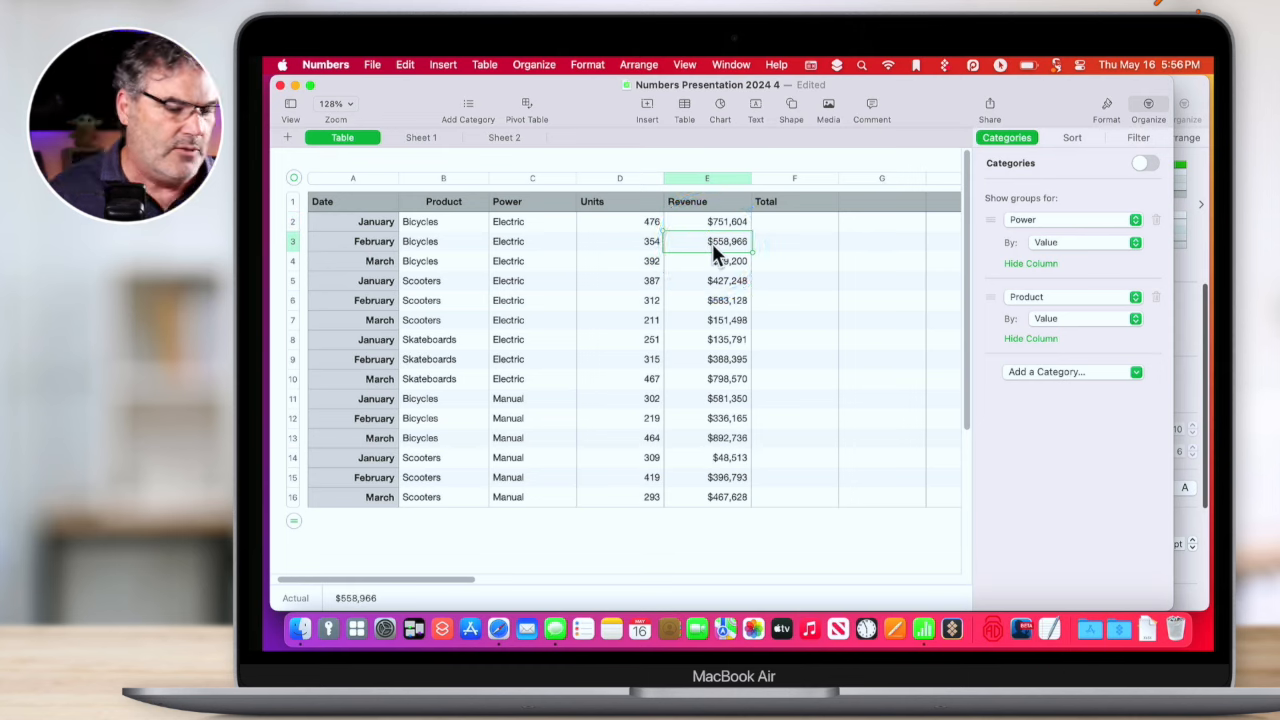
Add a column after the Units column and title it Price.
{"action": "left_click", "coordinate": [648, 180]}
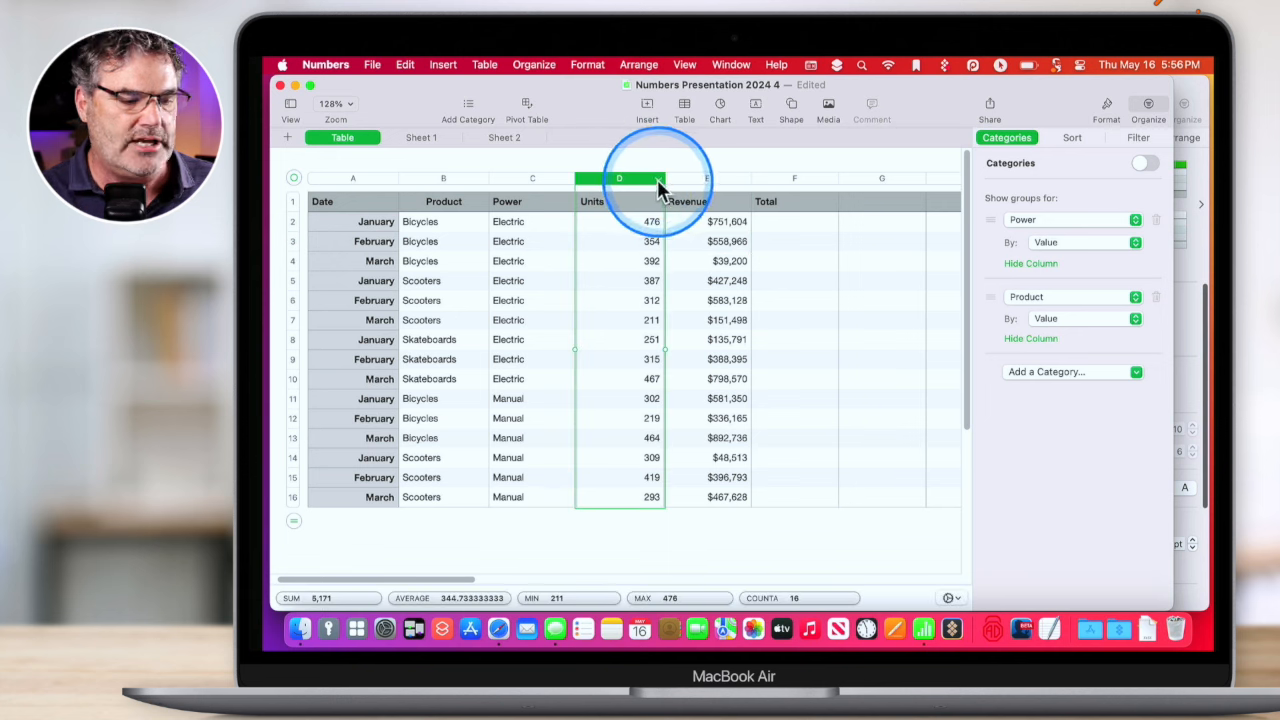
{"action": "left_click", "coordinate": [657, 180]}
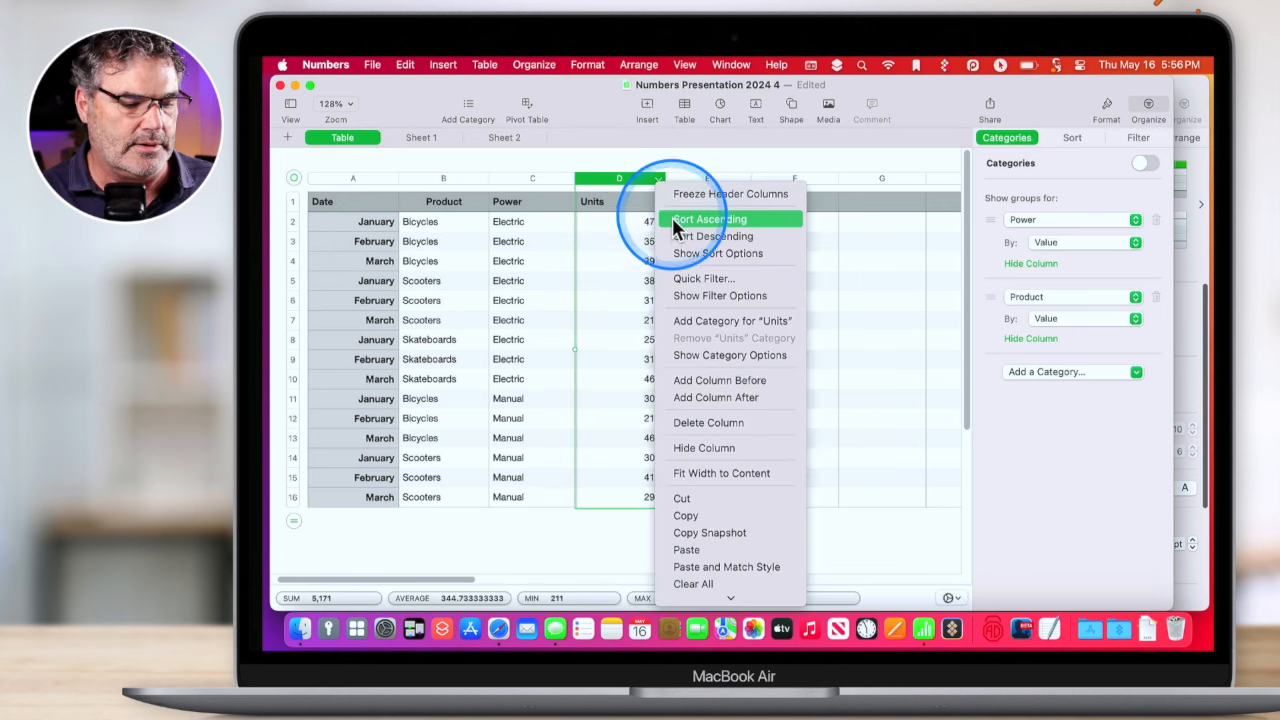
{"action": "left_click", "coordinate": [695, 400]}
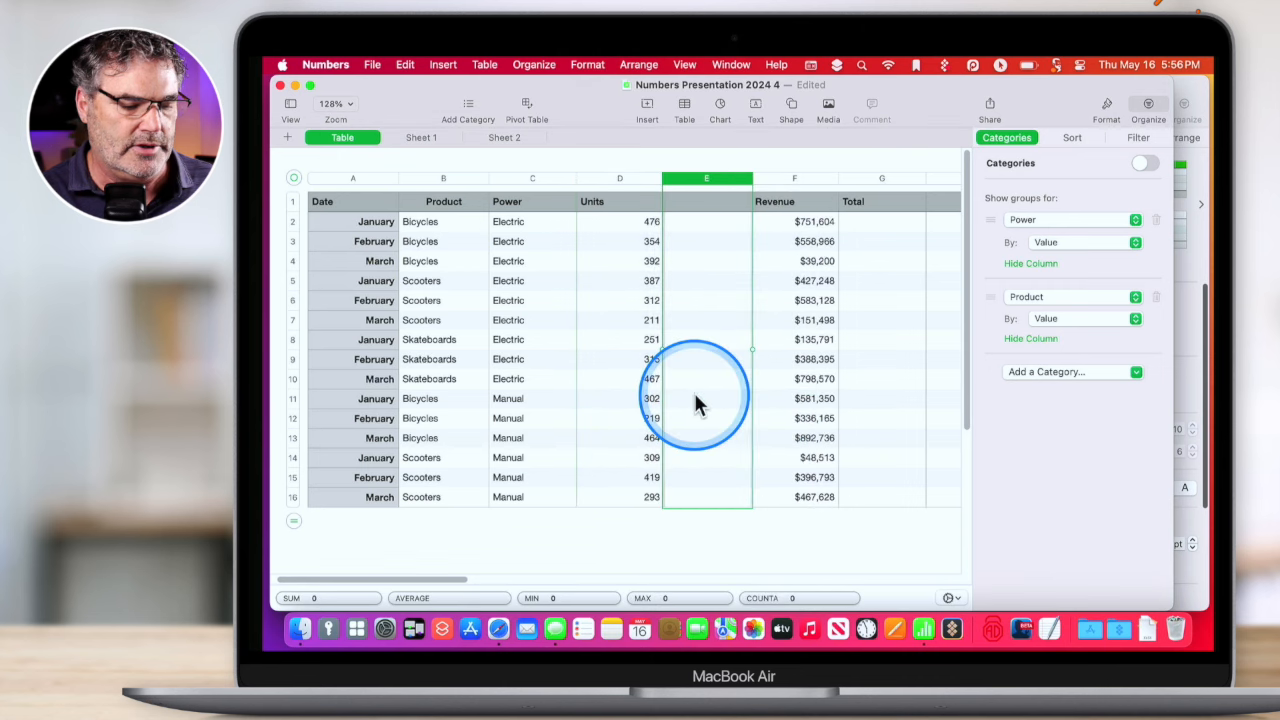
{"action": "left_click", "coordinate": [704, 206]}
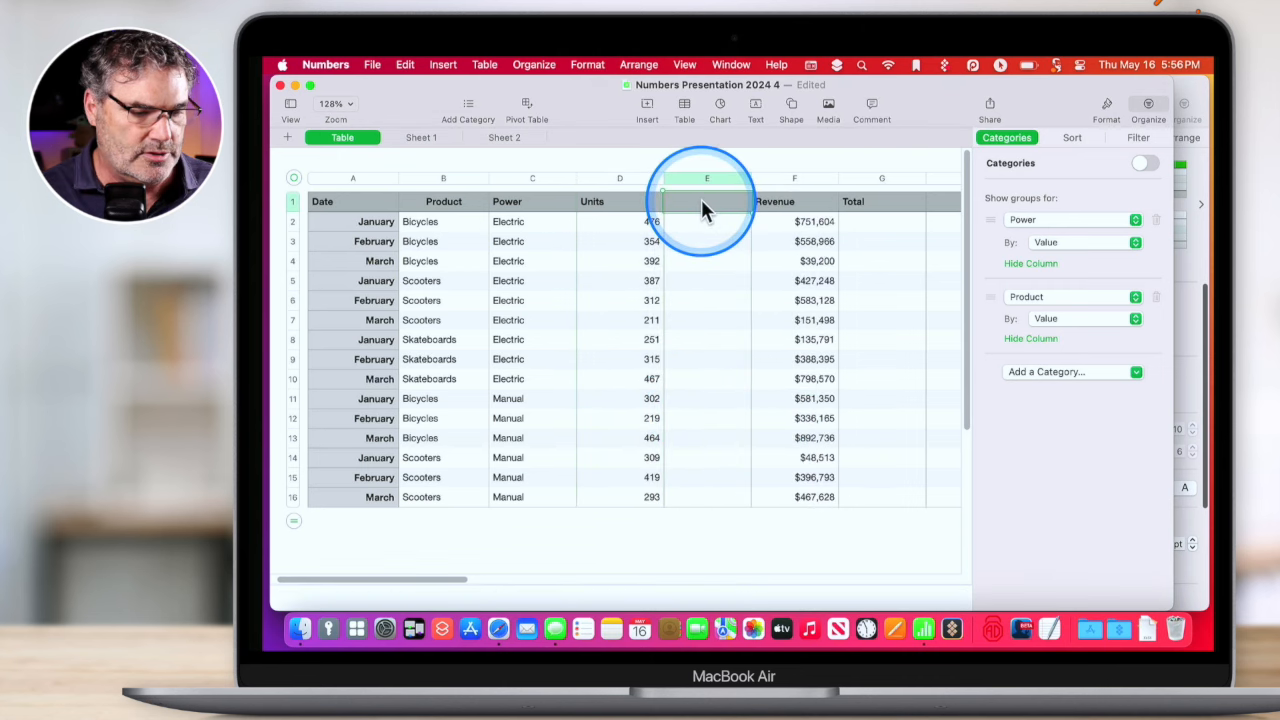
{"action": "type", "text": "Price"}
{"action": "left_click", "coordinate": [611, 206]}
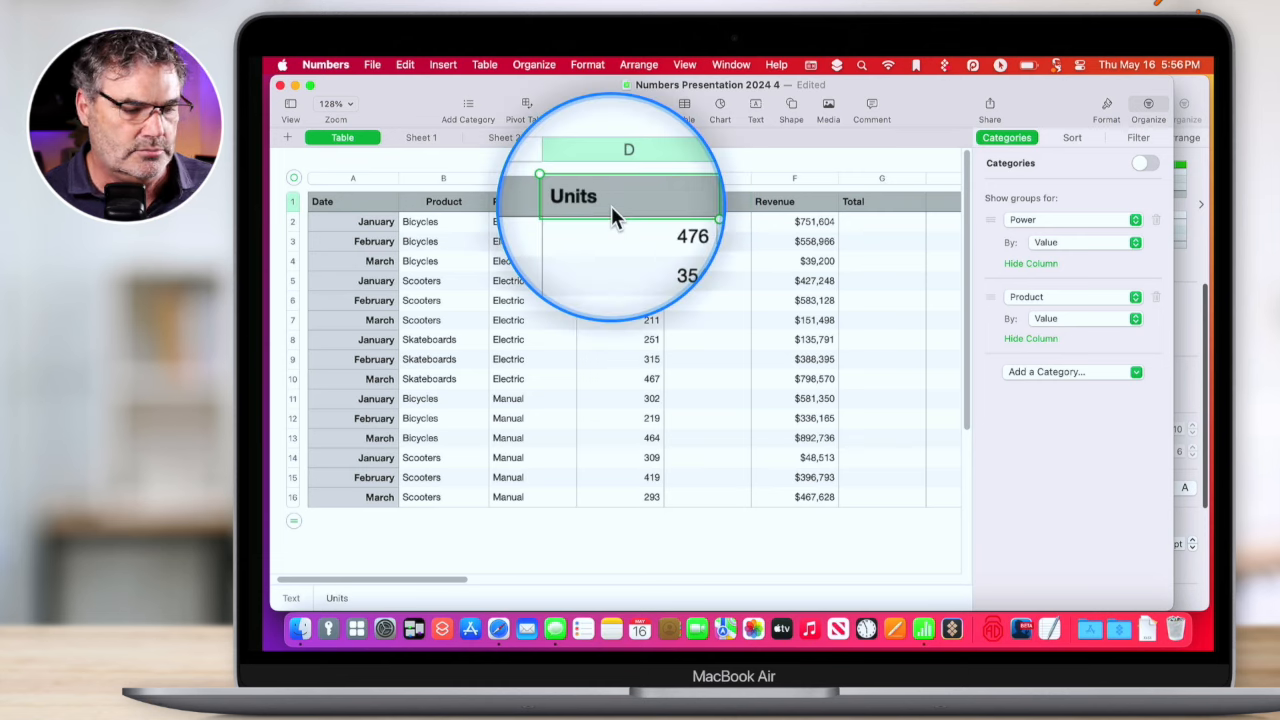
Clear all the values below the header in the Revenue column, rows 2 to 16.
{"action": "left_click", "coordinate": [782, 220]}
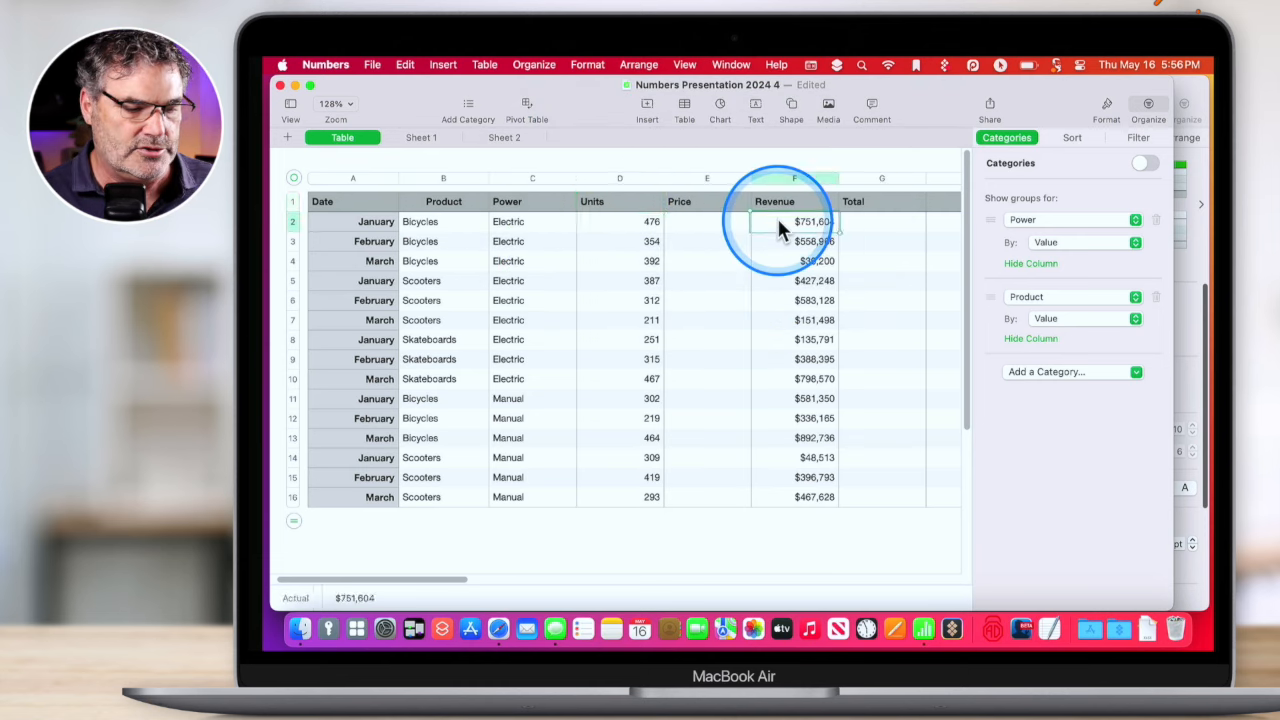
{"action": "left_click", "coordinate": [782, 490], "text": "shift"}
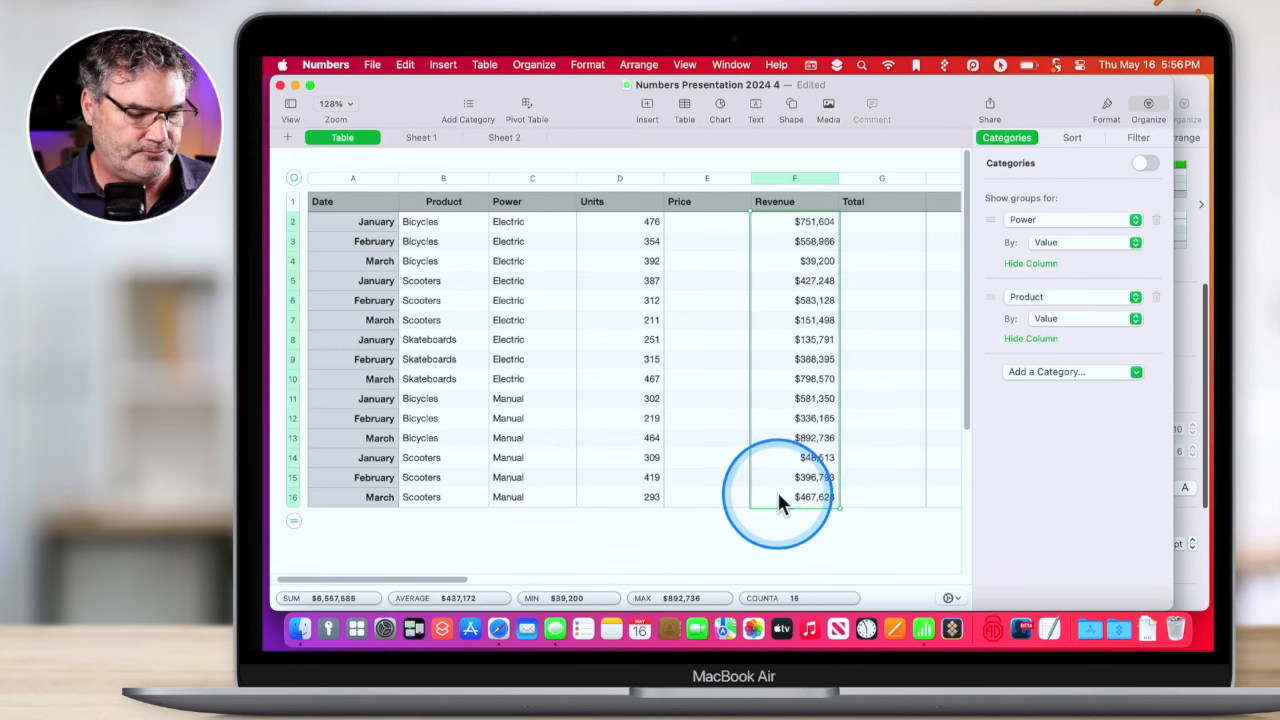
{"action": "key", "text": "Delete"}
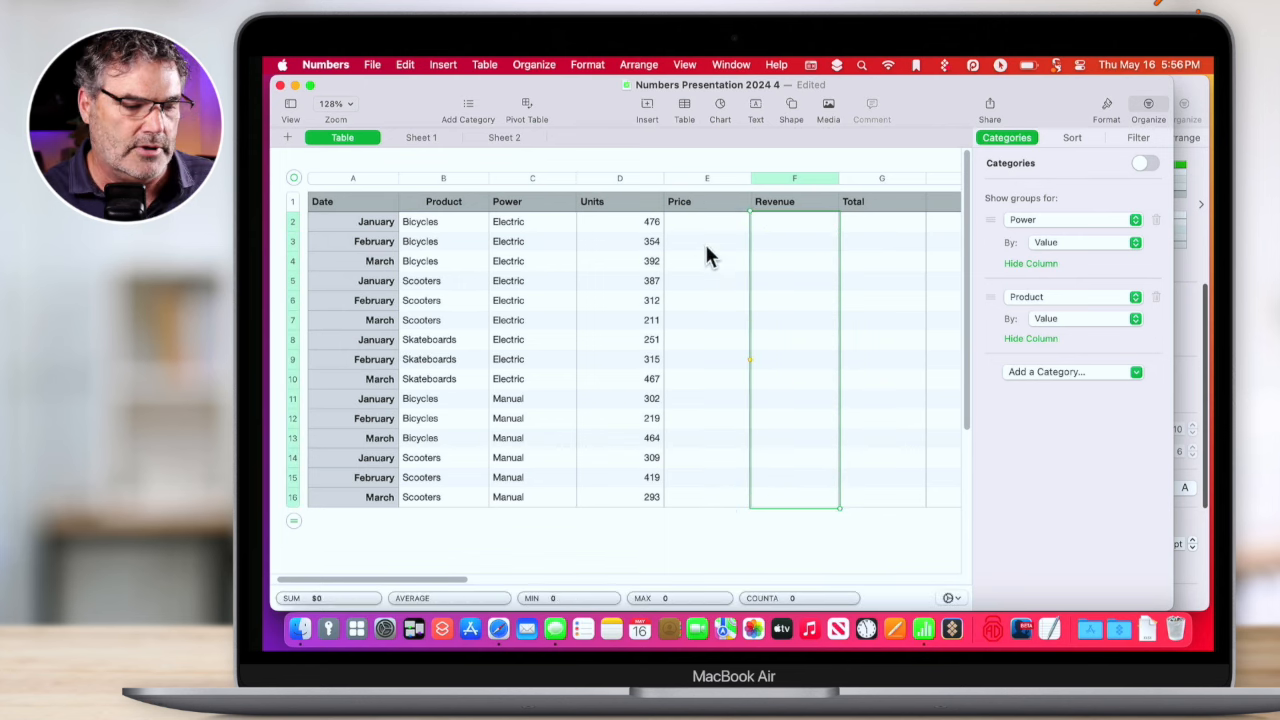
Enter 300 in the first Price cell and fill it down the column to row 16.
{"action": "left_click", "coordinate": [631, 217]}
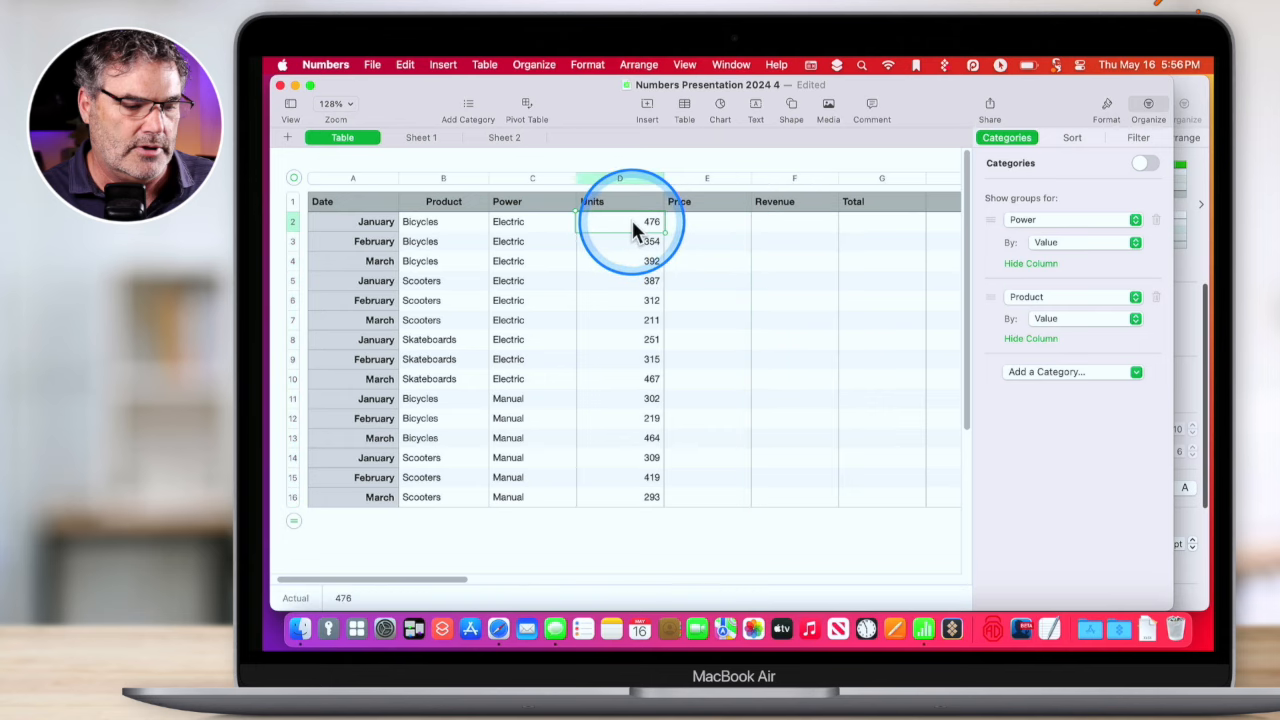
{"action": "left_click", "coordinate": [691, 214]}
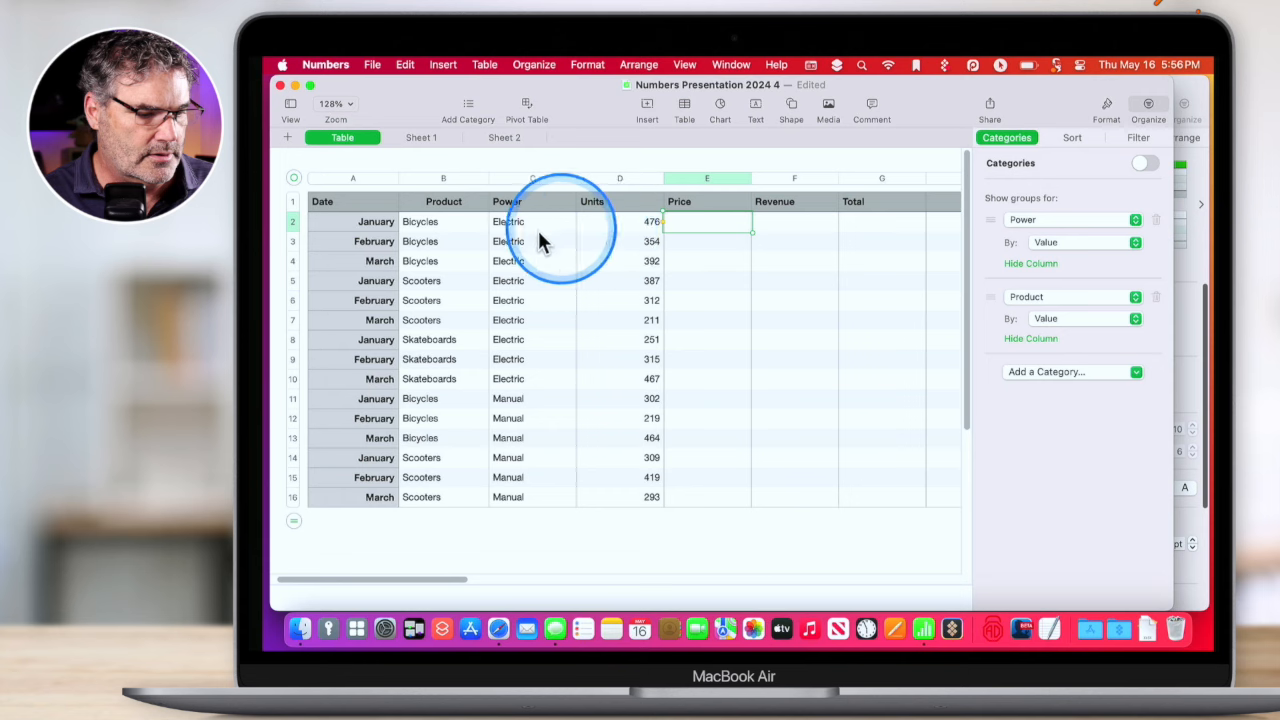
{"action": "double_click", "coordinate": [707, 222]}
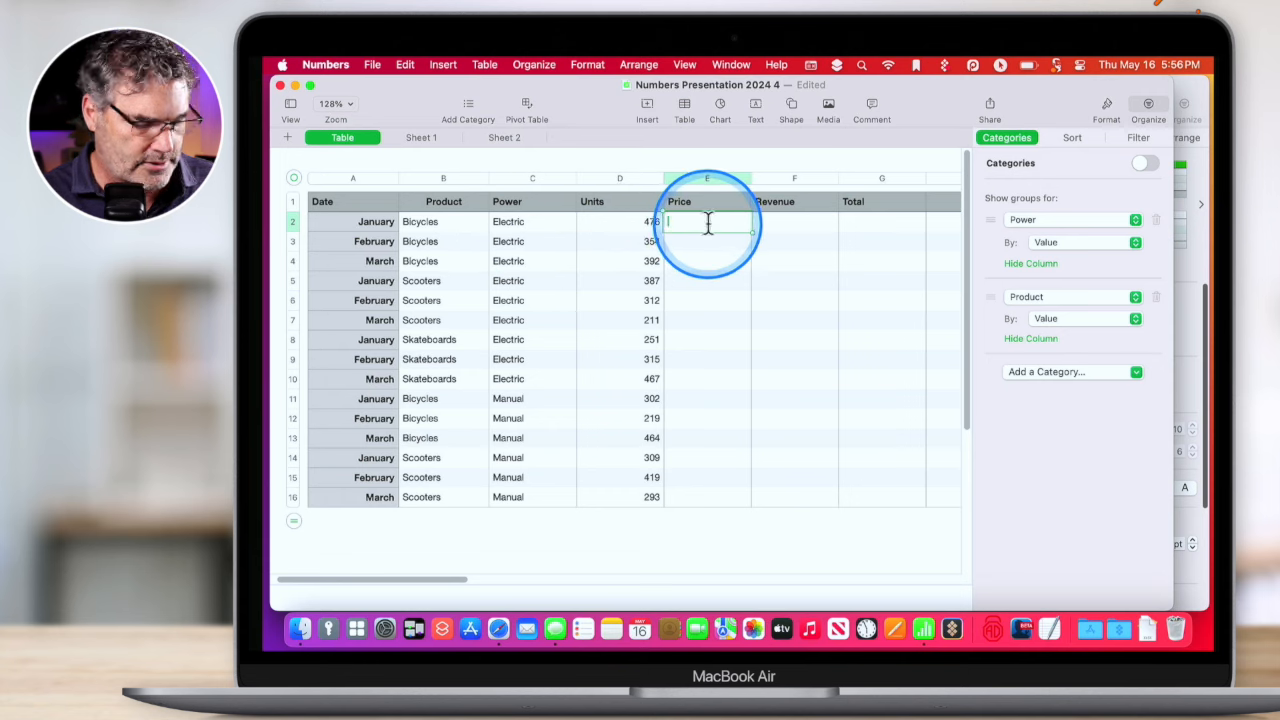
{"action": "type", "text": "300"}
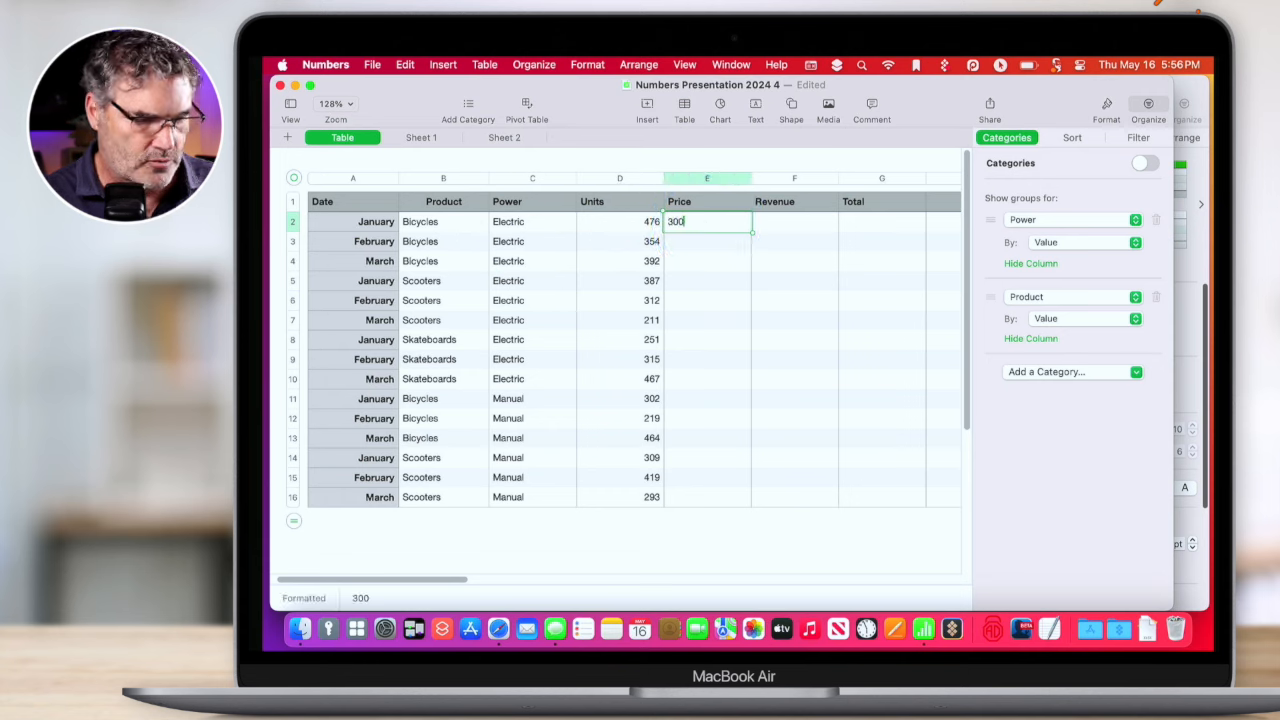
{"action": "left_click", "coordinate": [716, 228]}
{"action": "left_click_drag", "start_coordinate": [707, 232], "coordinate": [716, 505]}
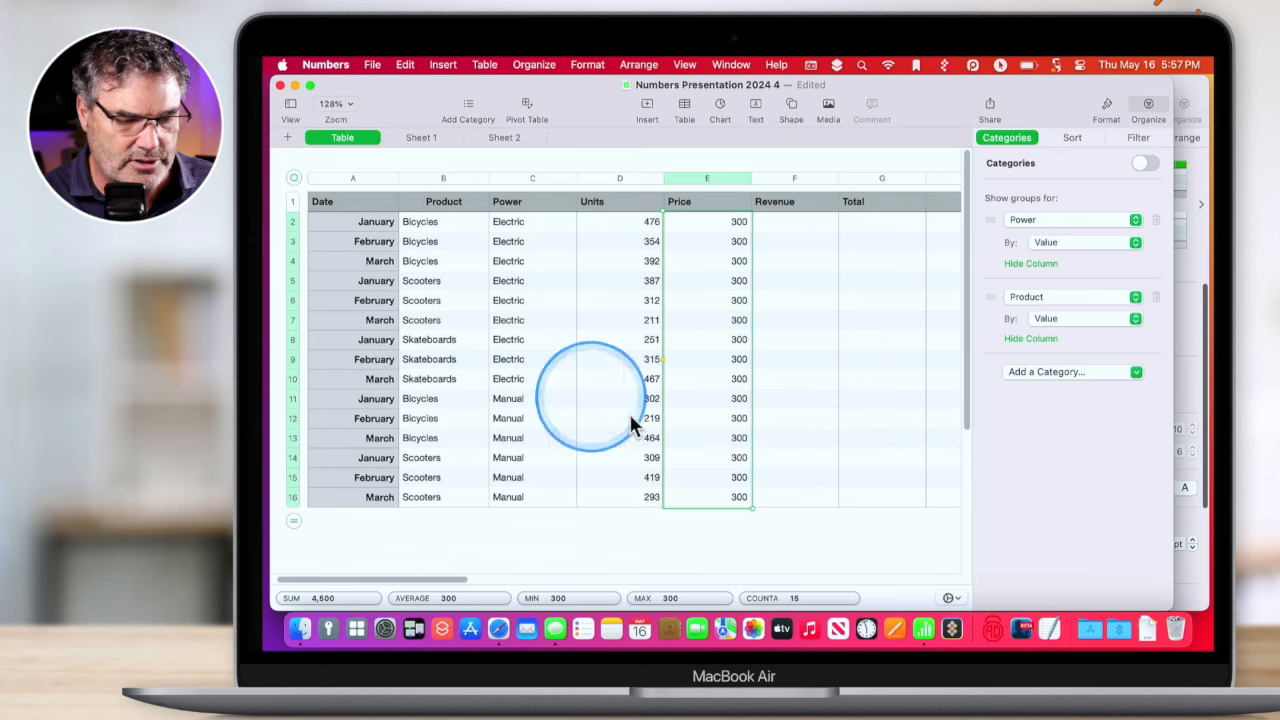
Enter a formula in Revenue cell F2 that multiplies Units by Price (D2 × E2).
{"action": "left_click", "coordinate": [792, 221]}
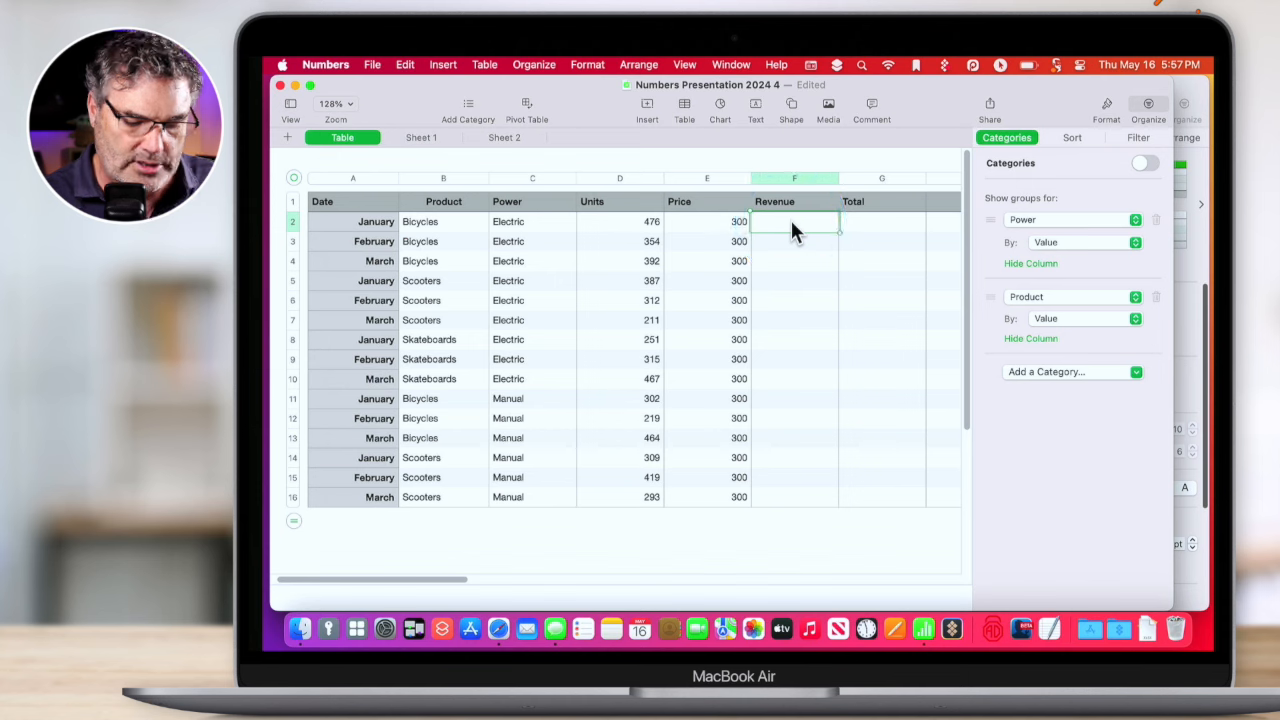
{"action": "key", "text": "equal"}
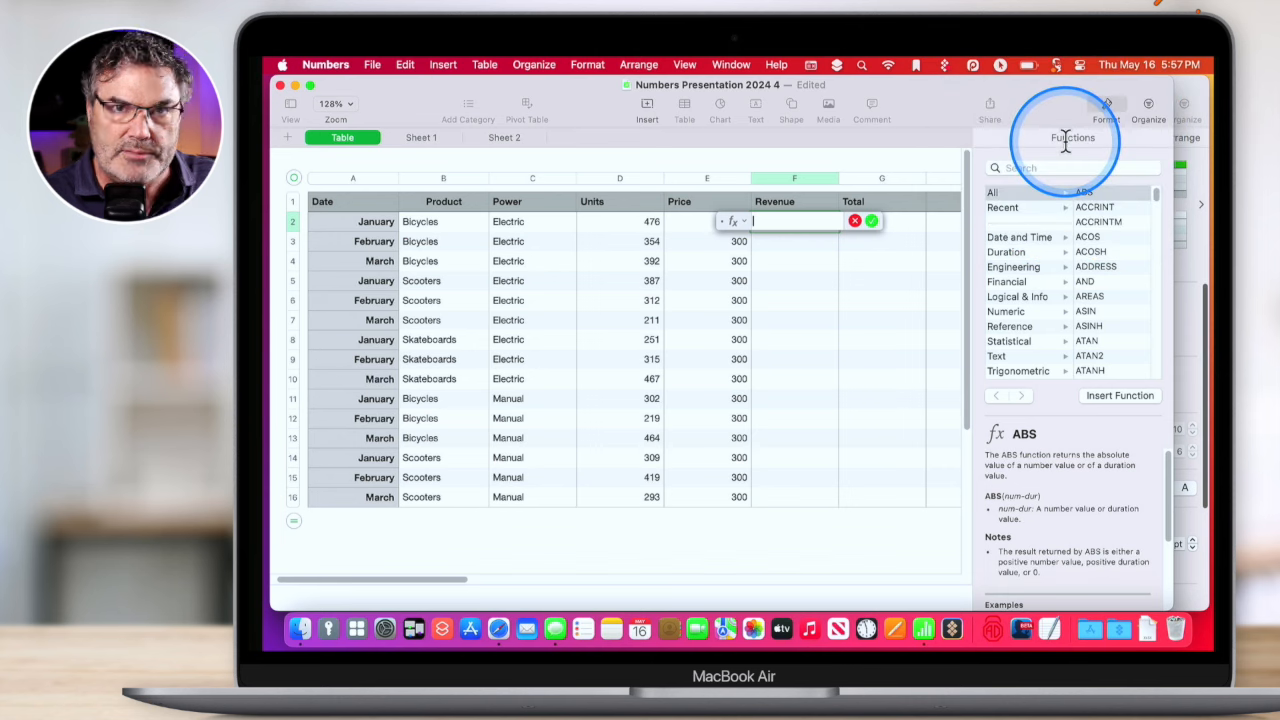
{"action": "left_click", "coordinate": [641, 221]}
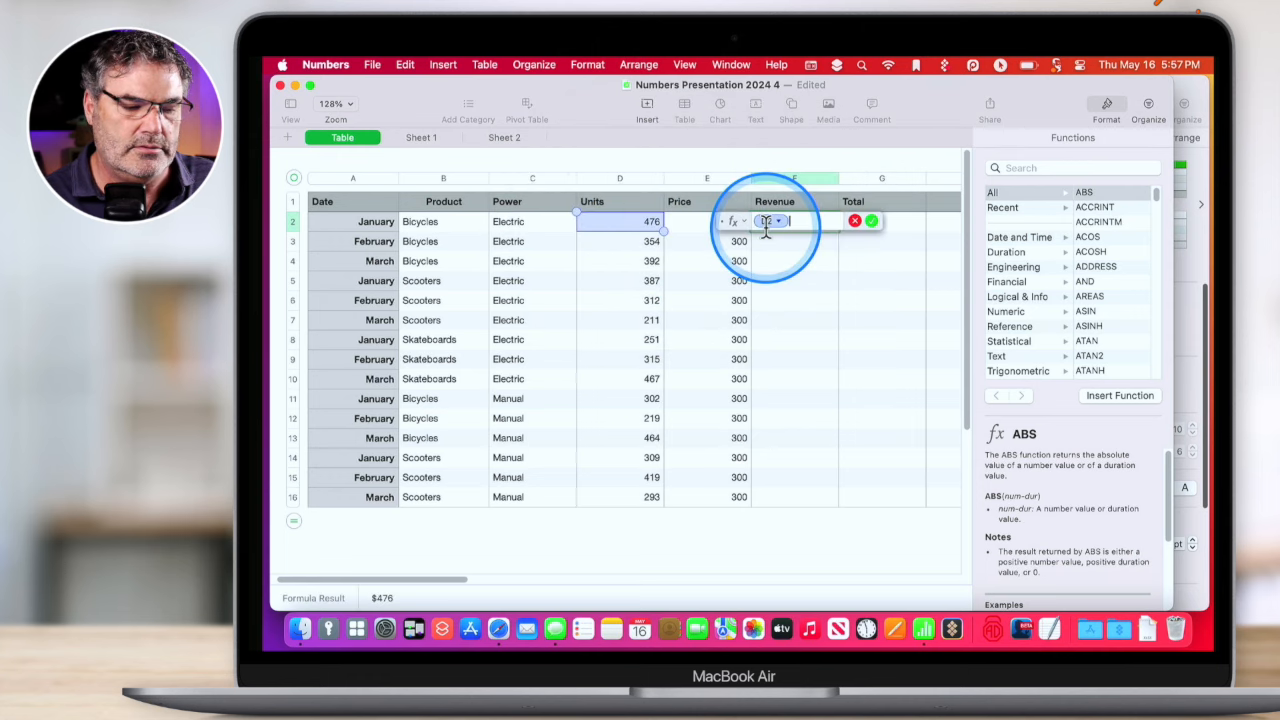
{"action": "type", "text": "*"}
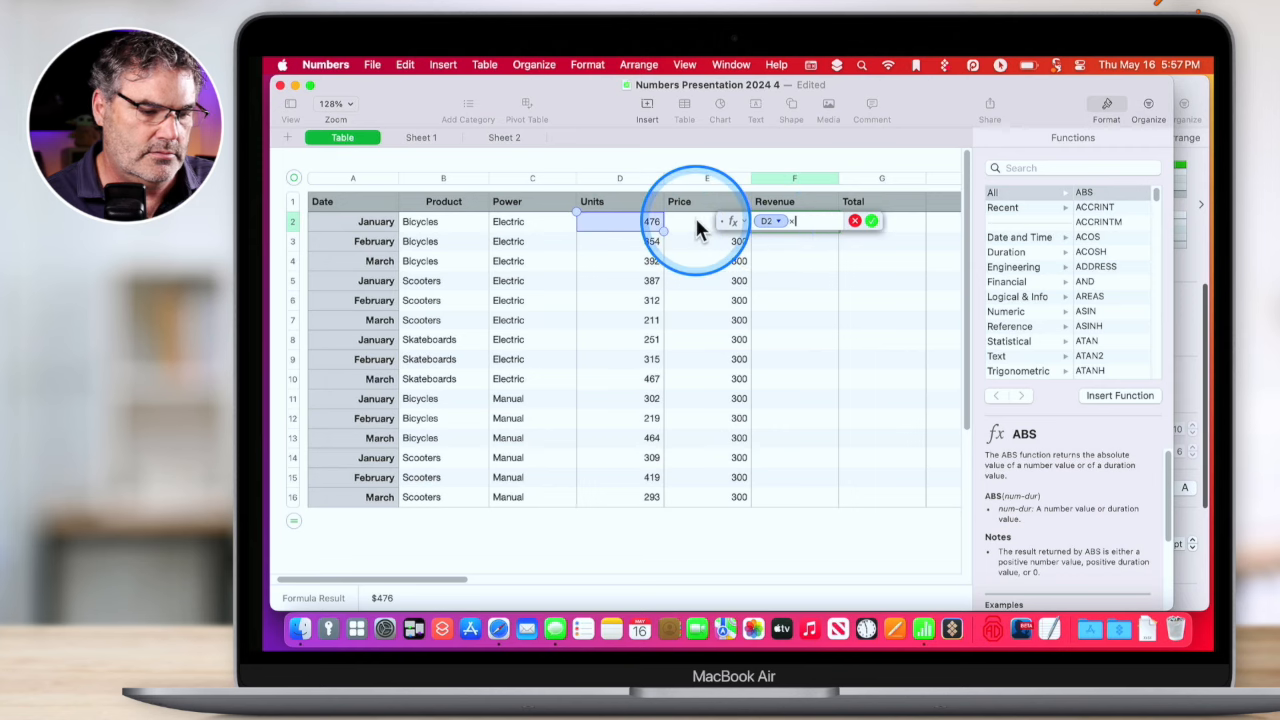
{"action": "left_click", "coordinate": [696, 222]}
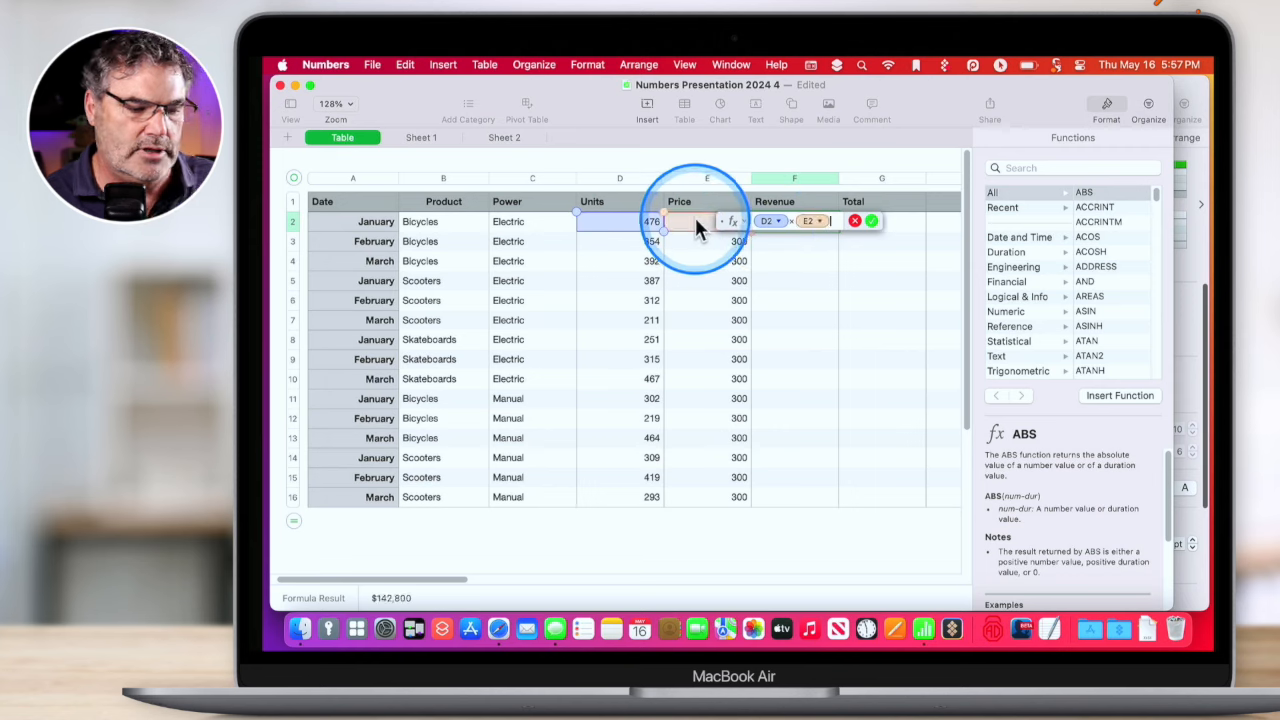
{"action": "key", "text": "Return"}
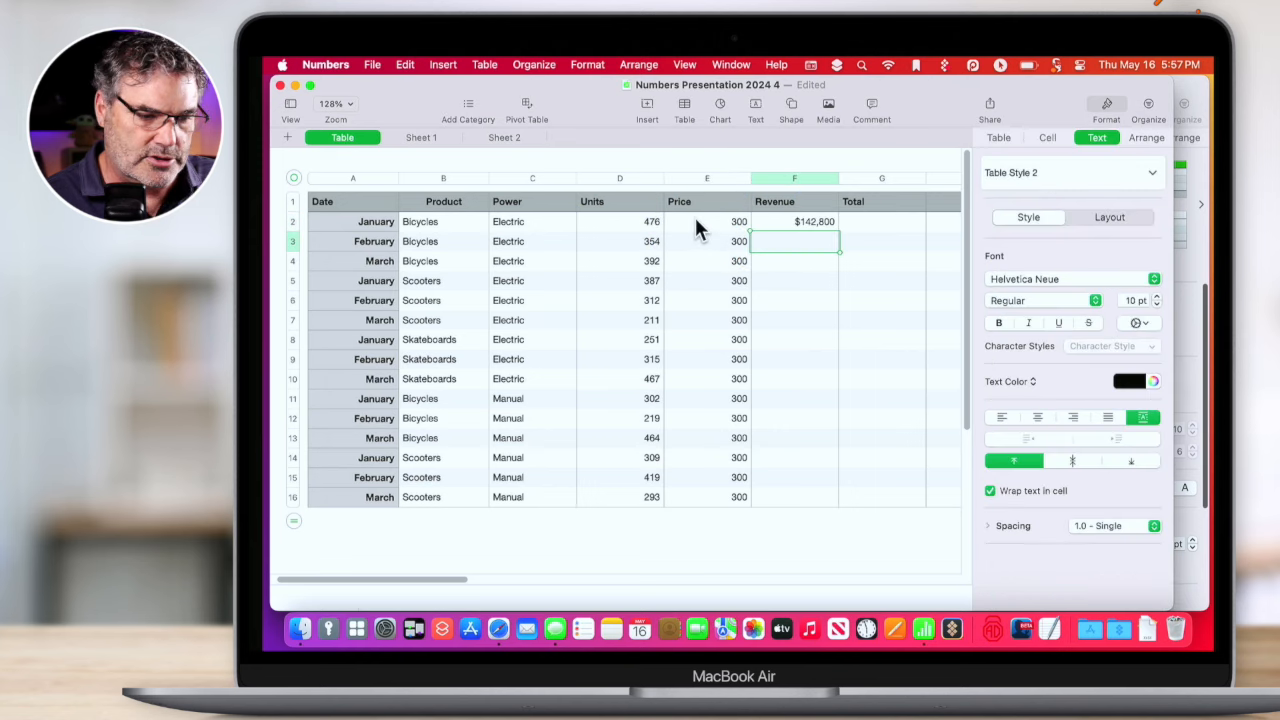
Fill the Revenue formula from F2 down the column to row 16.
{"action": "key", "text": "ctrl+alt+m"}
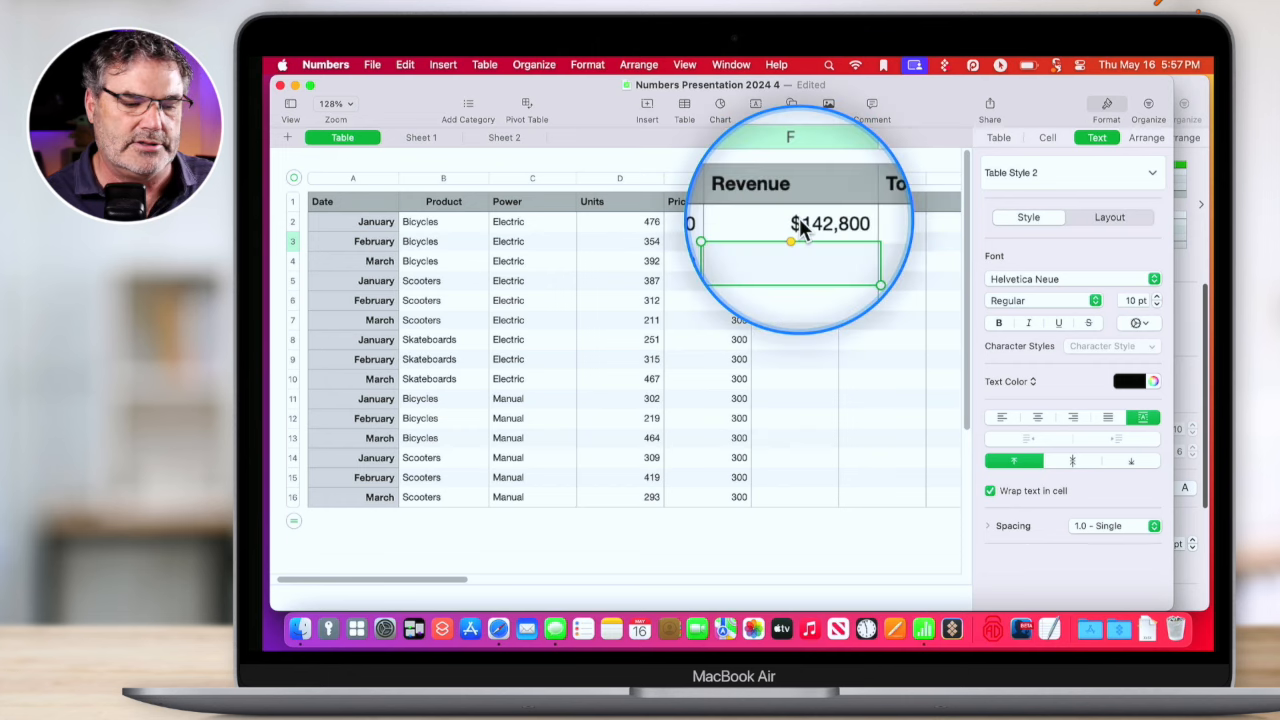
{"action": "left_click", "coordinate": [799, 220]}
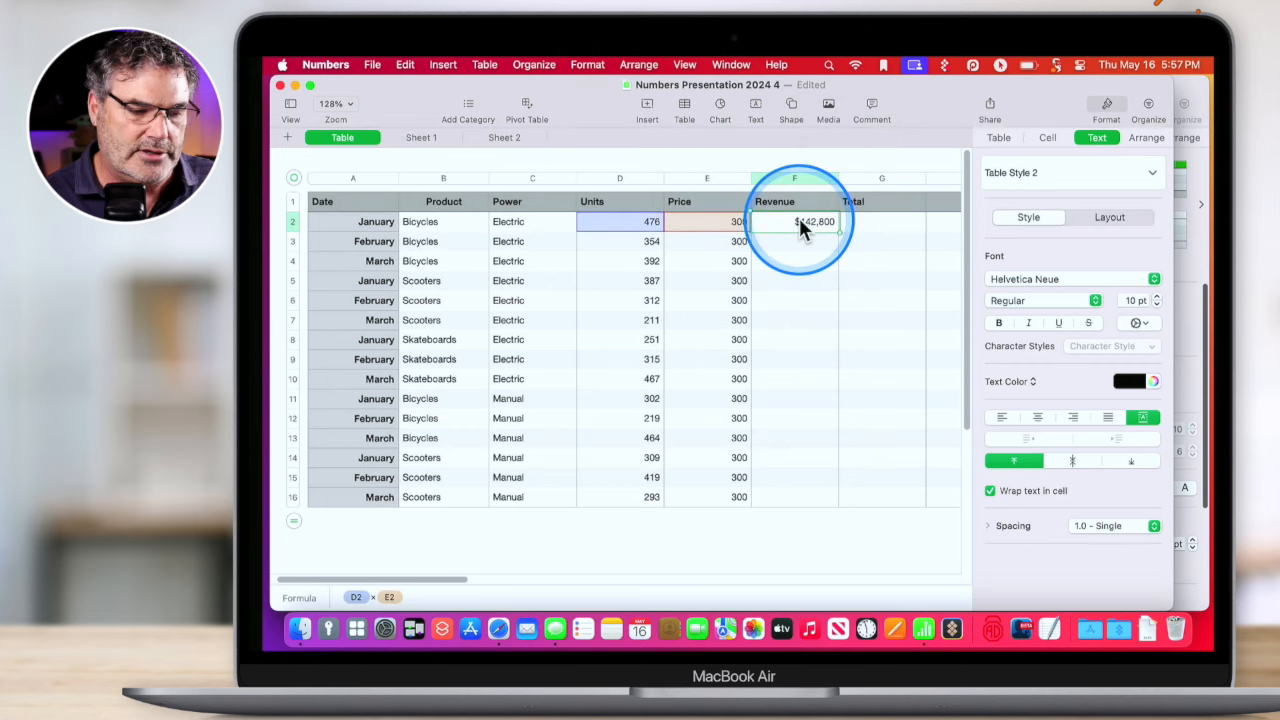
{"action": "left_click_drag", "start_coordinate": [795, 231], "coordinate": [802, 505]}
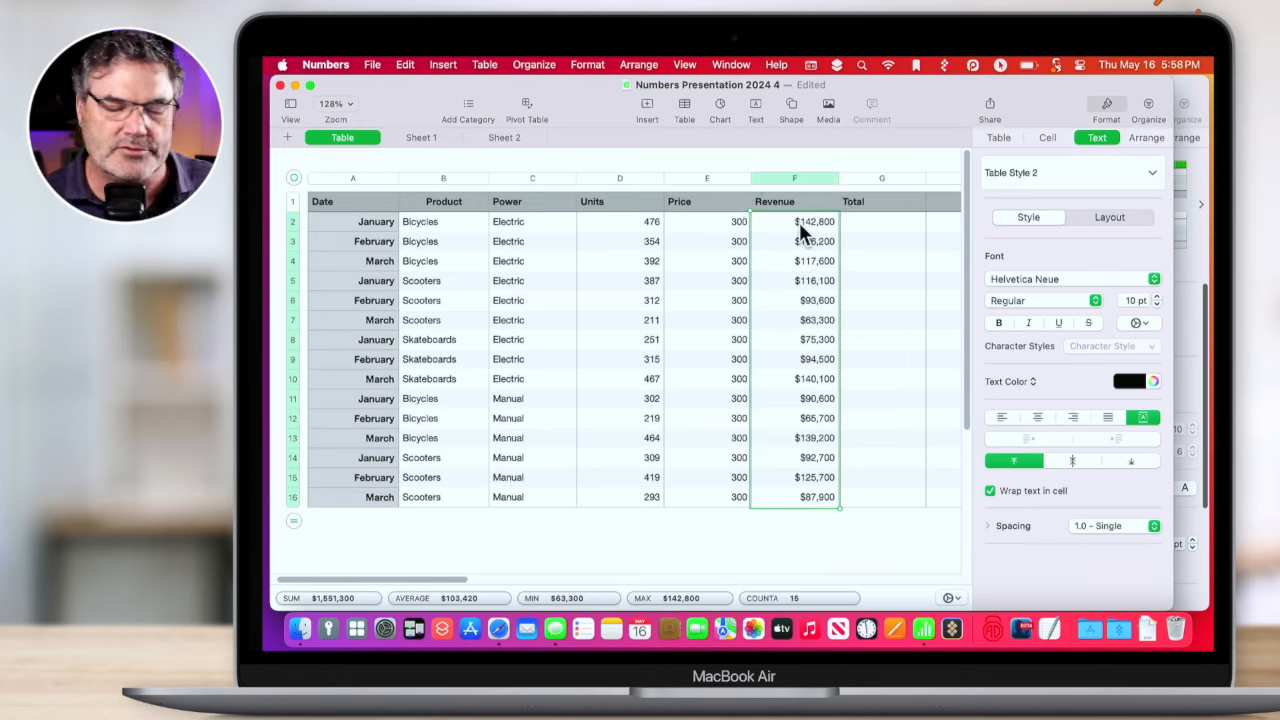
Set the Units value for March electric Scooters in row 7 to 1.
{"action": "left_click", "coordinate": [645, 322]}
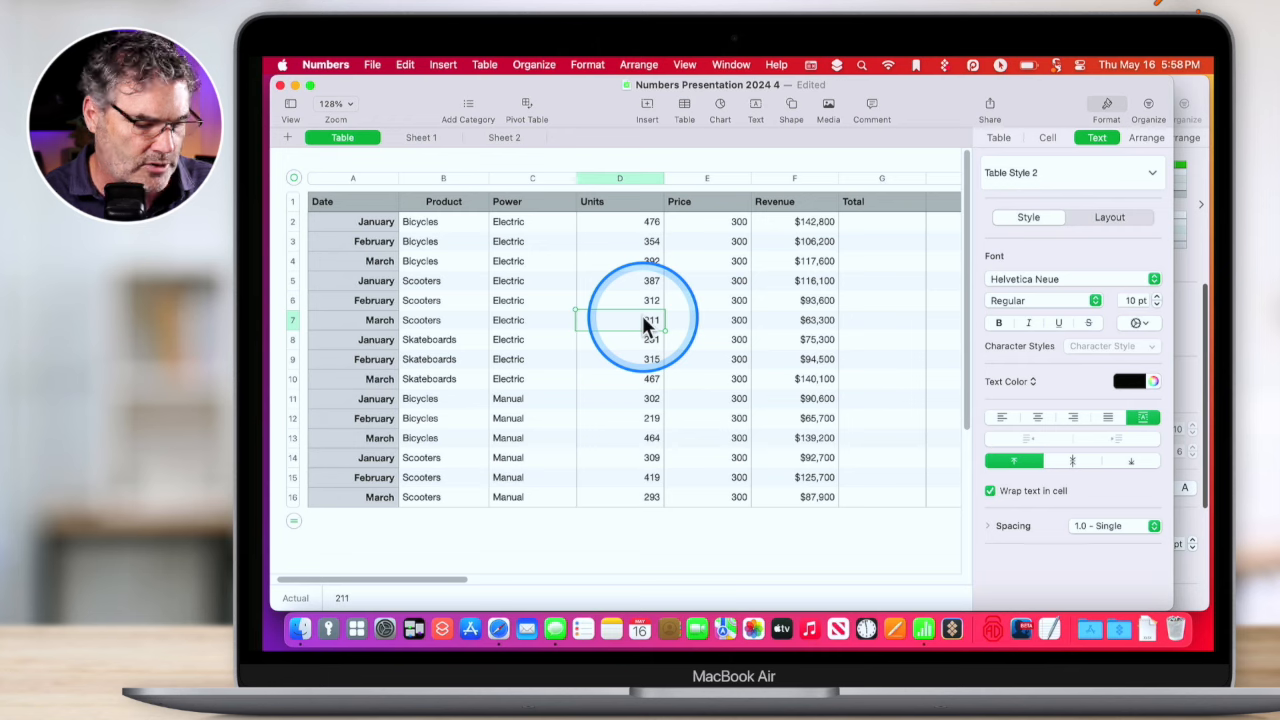
{"action": "type", "text": "1"}
{"action": "key", "text": "Return"}
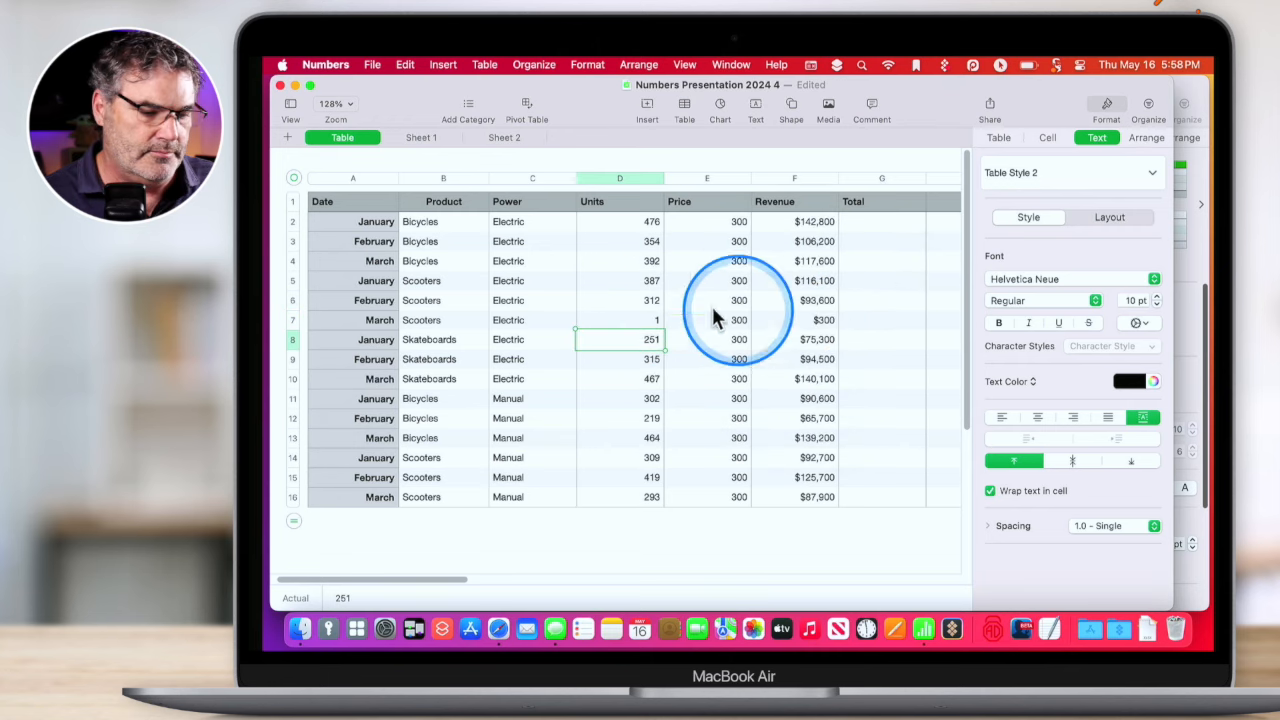
Set the Price to 250 and the Units to 100 for March electric Scooters in row 7.
{"action": "left_click", "coordinate": [716, 320]}
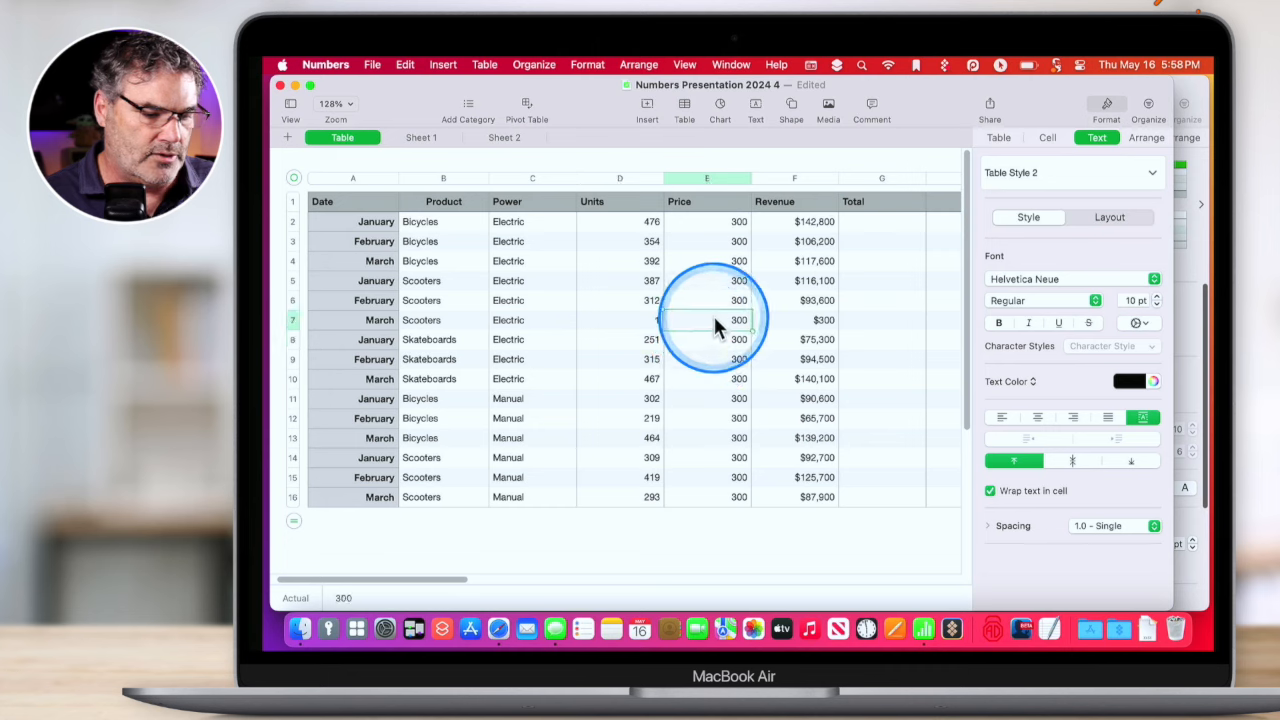
{"action": "type", "text": "250"}
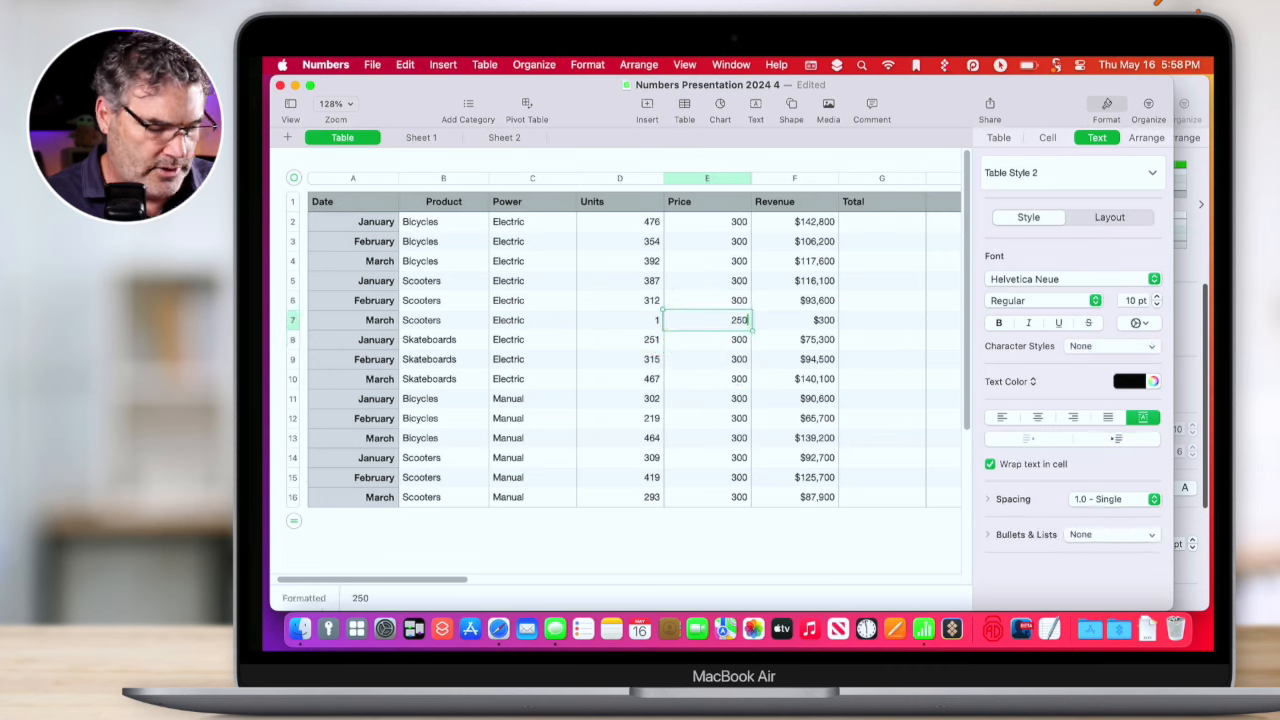
{"action": "key", "text": "Return"}
{"action": "left_click", "coordinate": [638, 320]}
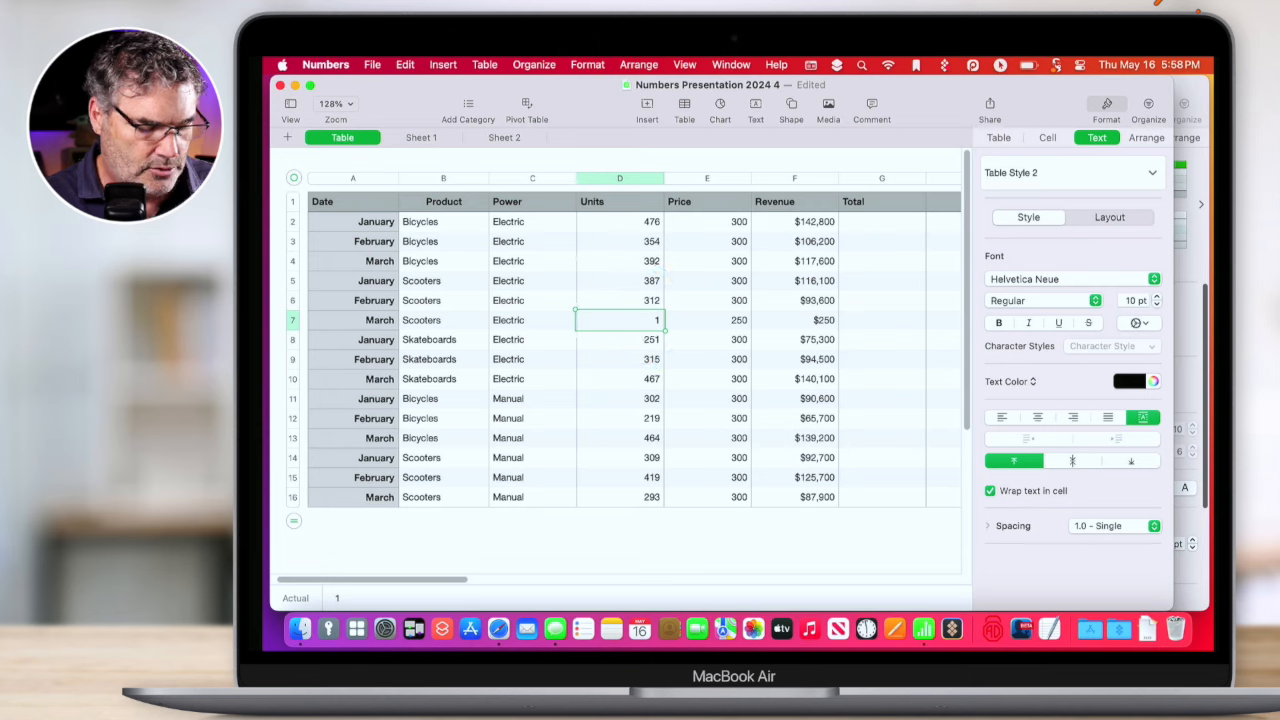
{"action": "type", "text": "100"}
{"action": "key", "text": "Return"}
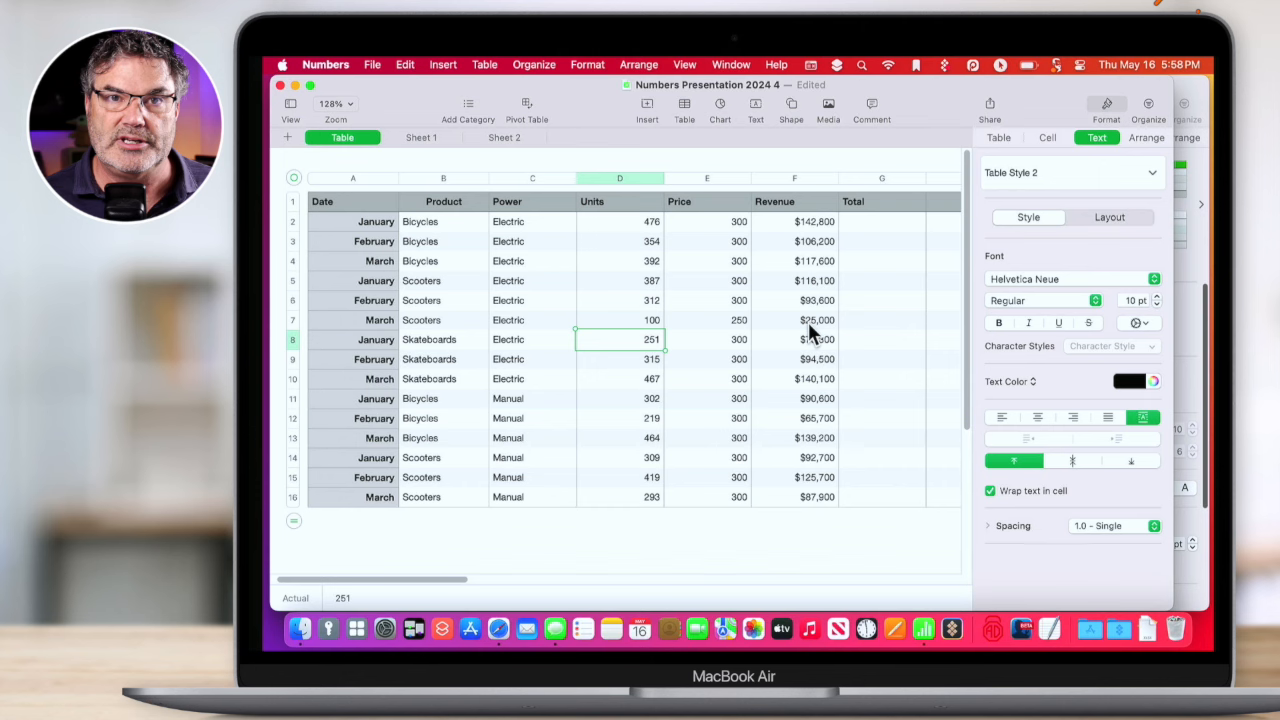
Start a formula in Total cell G7 and browse the All, Duration, Numeric and Financial categories in the function list.
{"action": "left_click", "coordinate": [853, 325]}
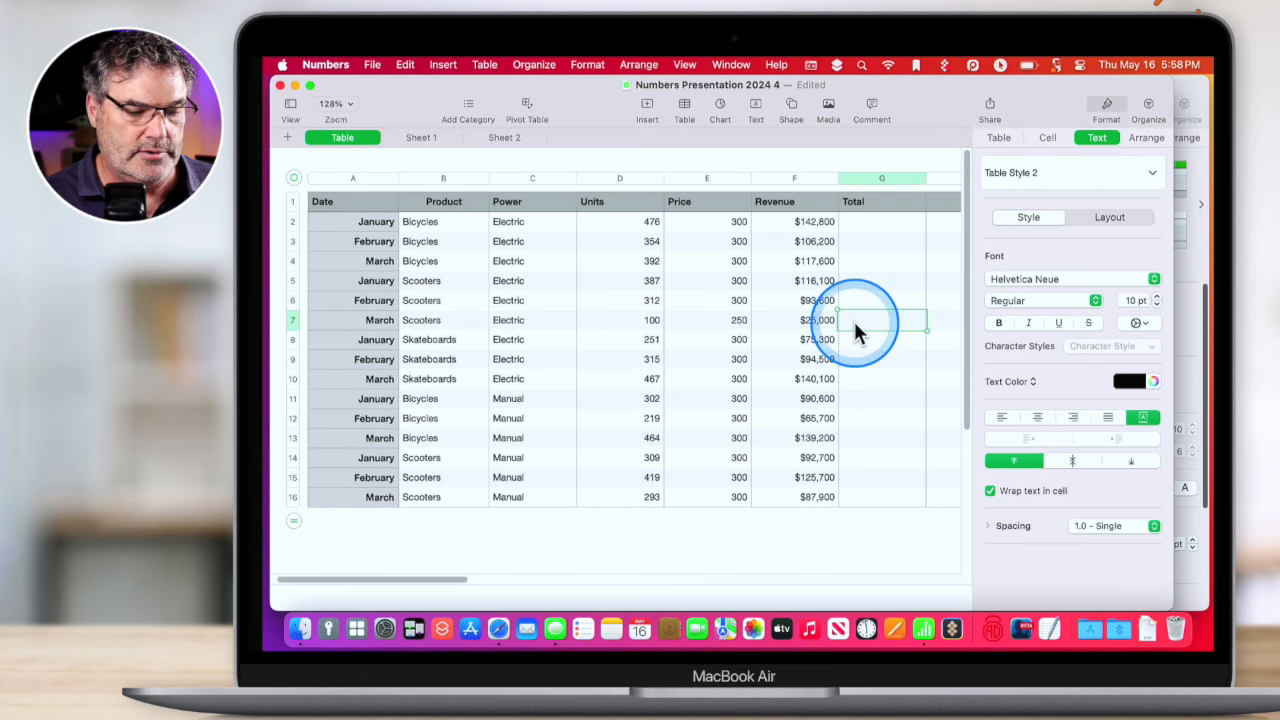
{"action": "key", "text": "equal"}
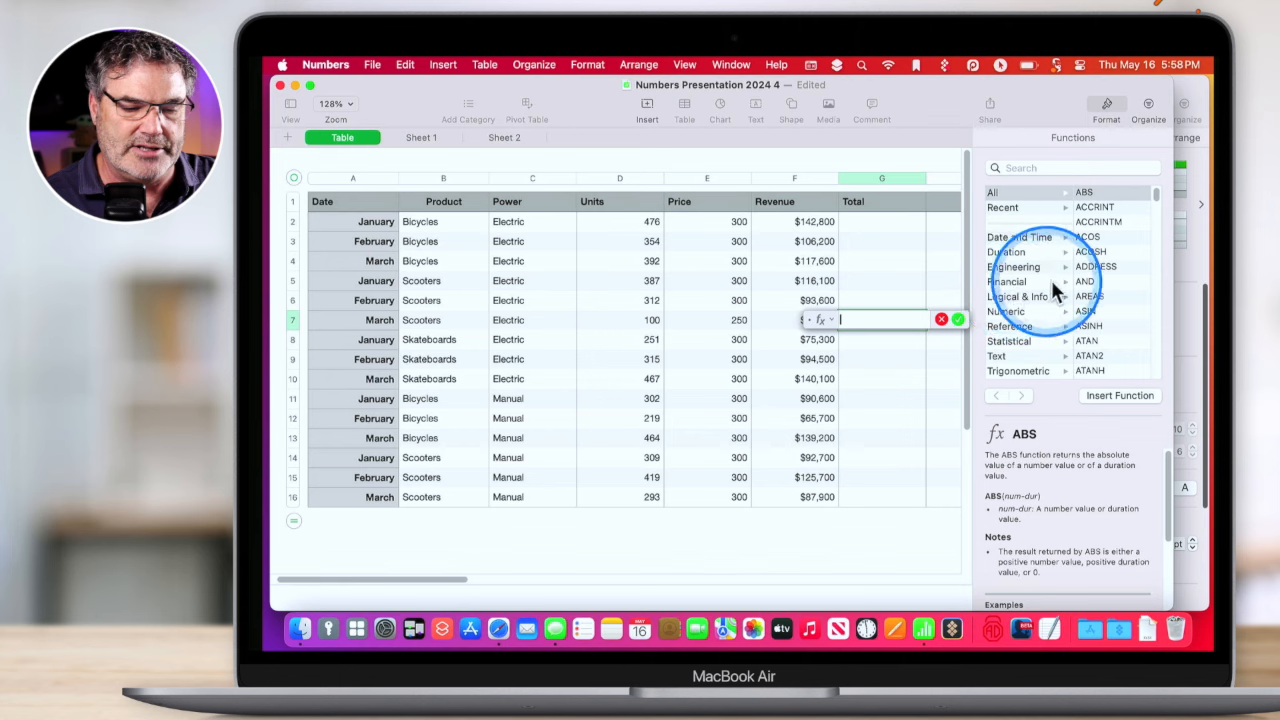
{"action": "scroll", "coordinate": [1085, 325], "scroll_direction": "down", "scroll_amount": 15}
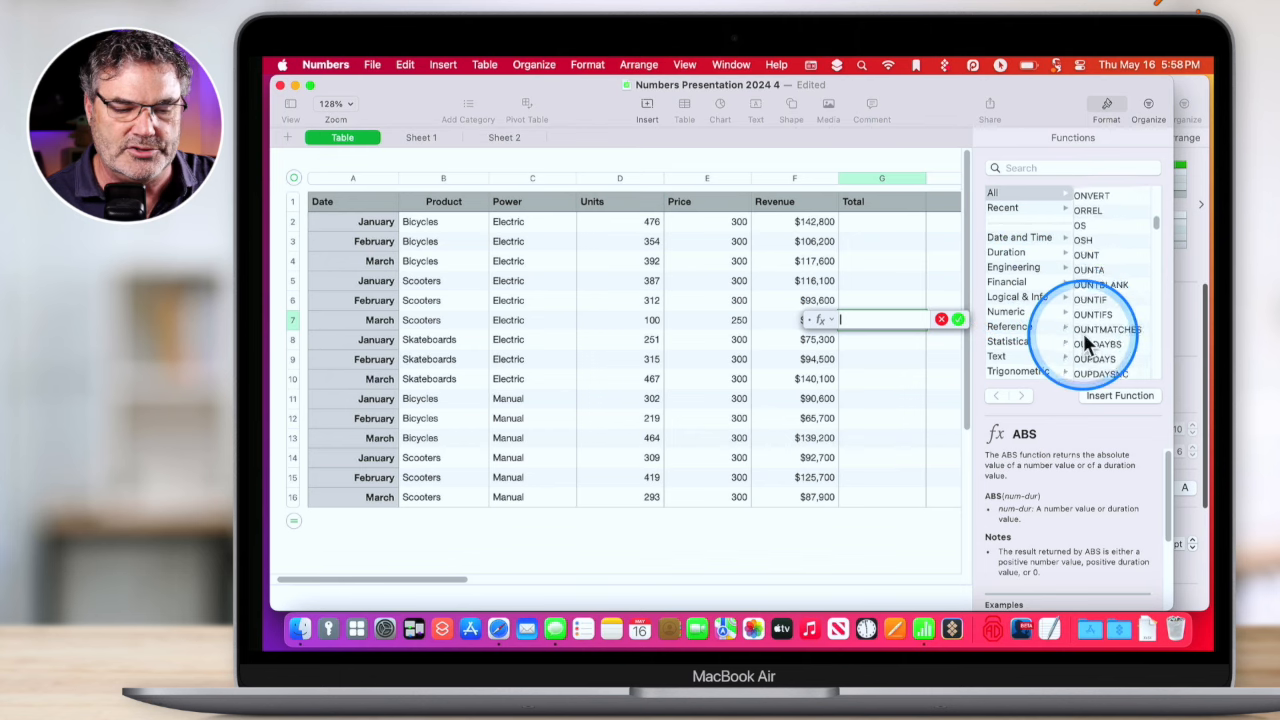
{"action": "scroll", "coordinate": [1083, 333], "scroll_direction": "down", "scroll_amount": 15}
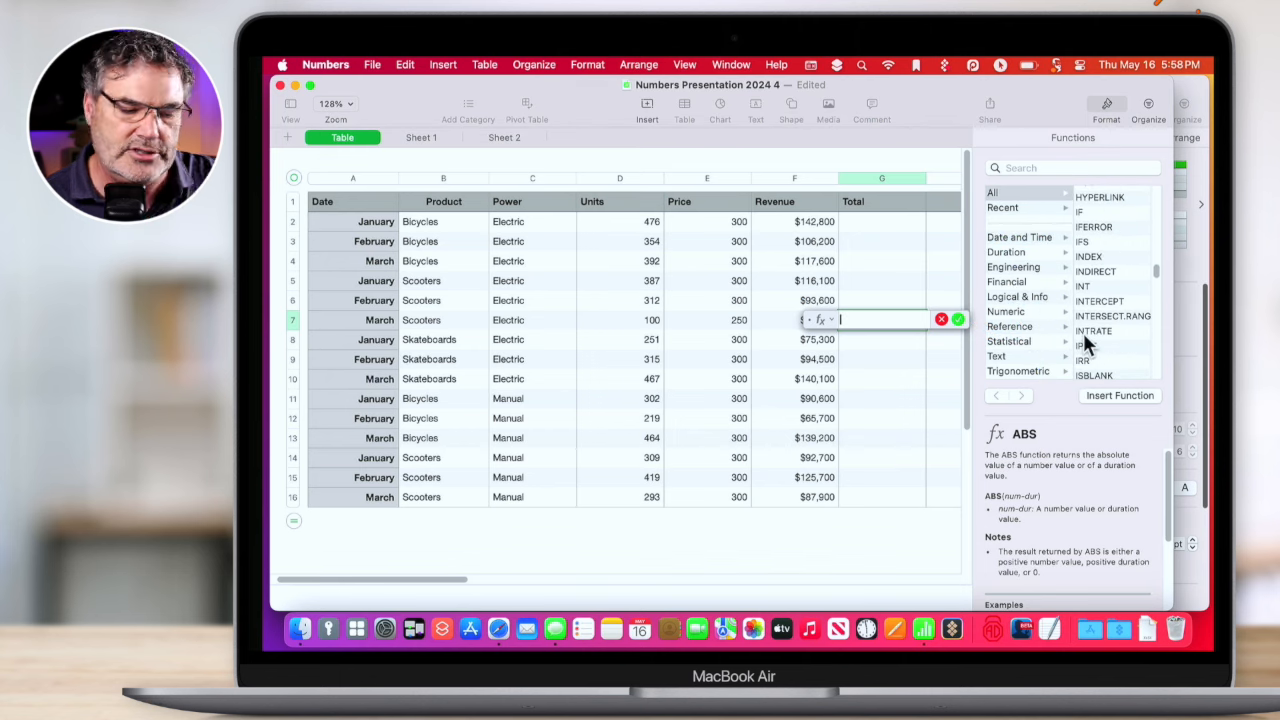
{"action": "left_click", "coordinate": [1006, 253]}
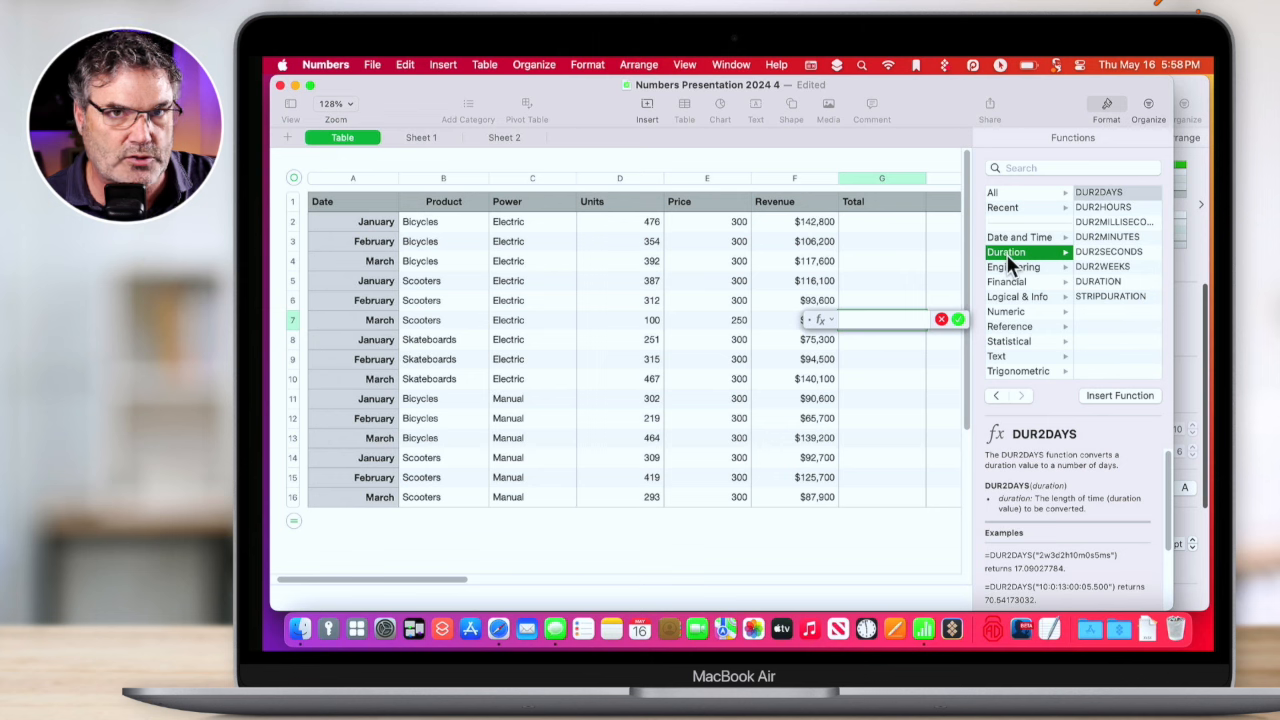
{"action": "left_click", "coordinate": [1005, 312]}
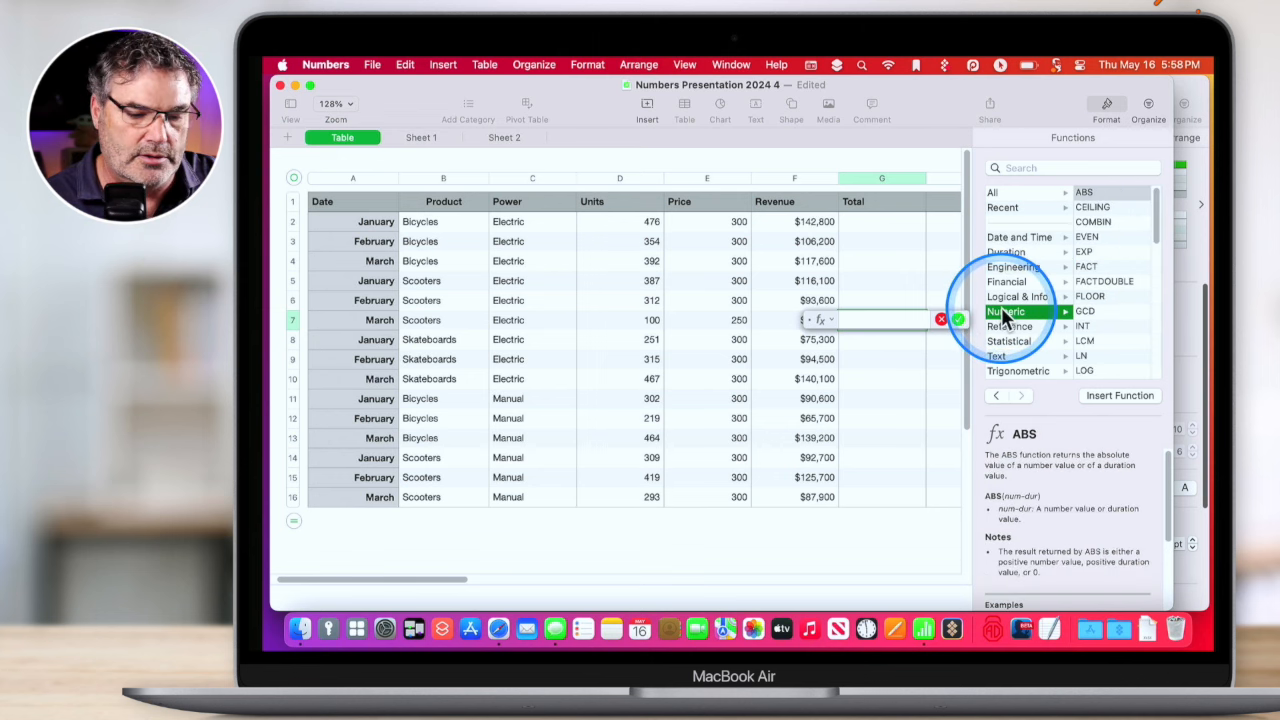
{"action": "left_click", "coordinate": [1011, 280]}
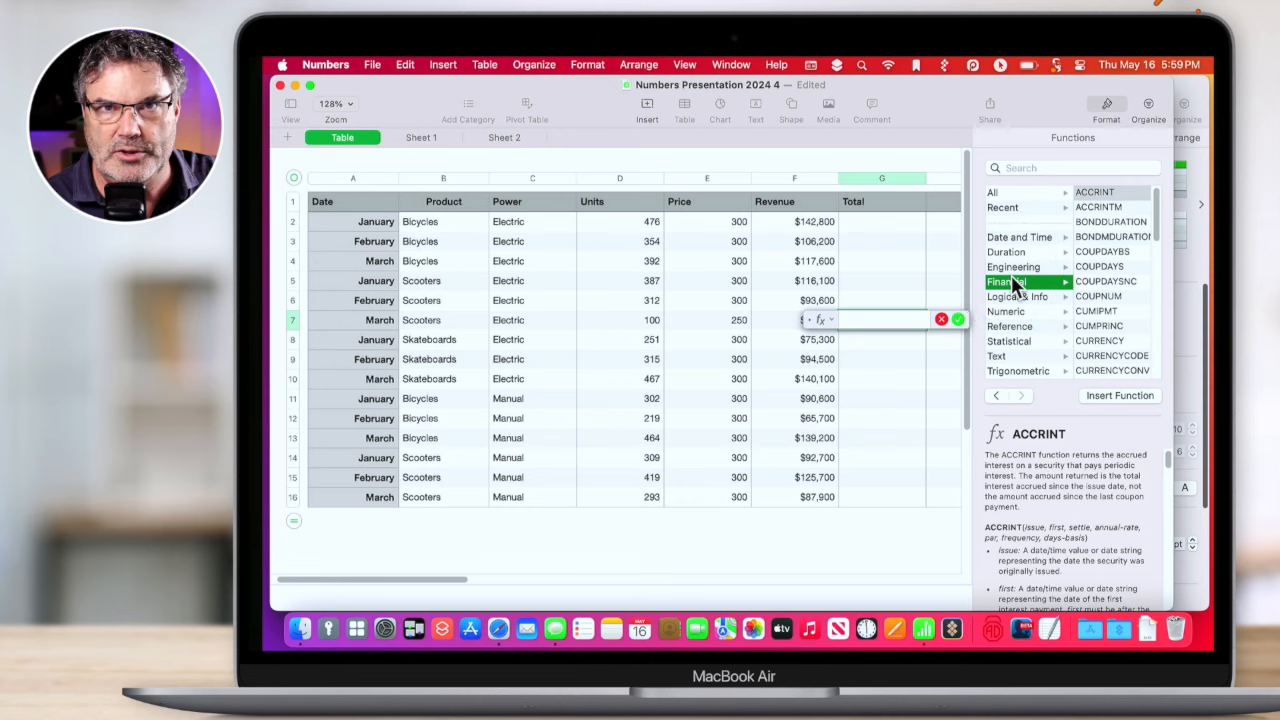
{"action": "left_click", "coordinate": [1010, 281]}
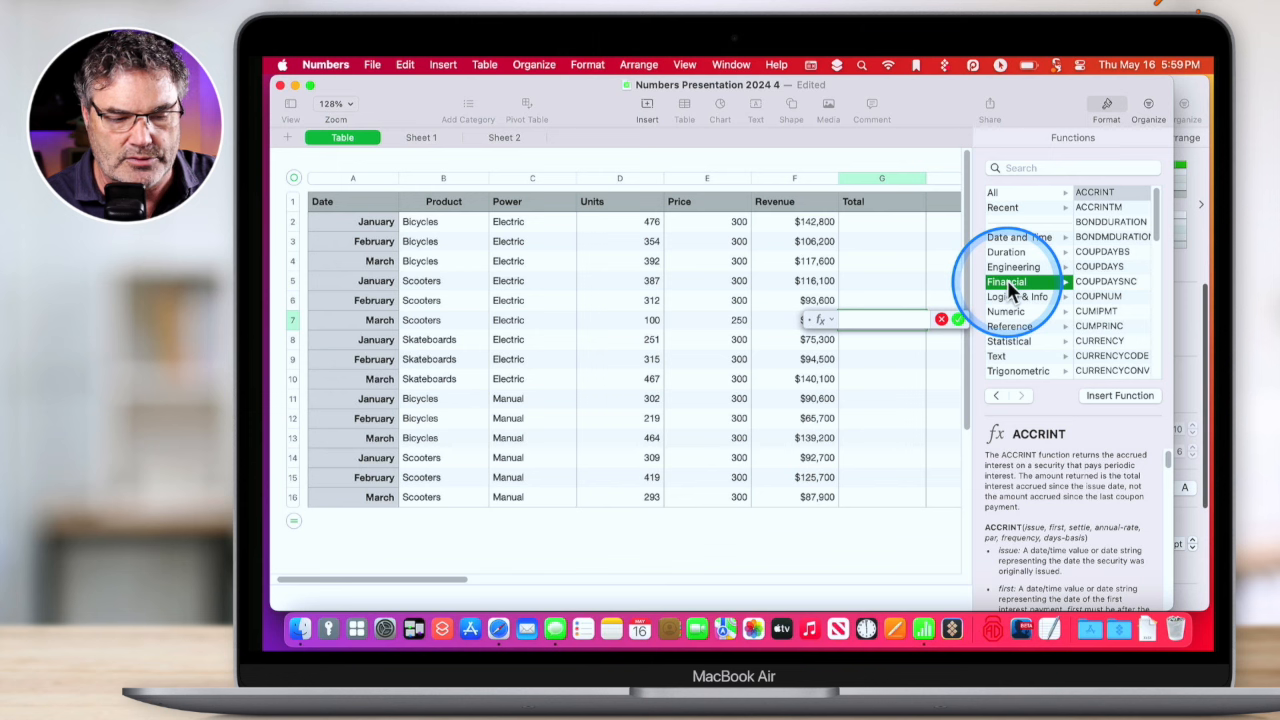
Read the description, arguments and examples of the financial function BONDMDURATION.
{"action": "left_click", "coordinate": [1103, 238]}
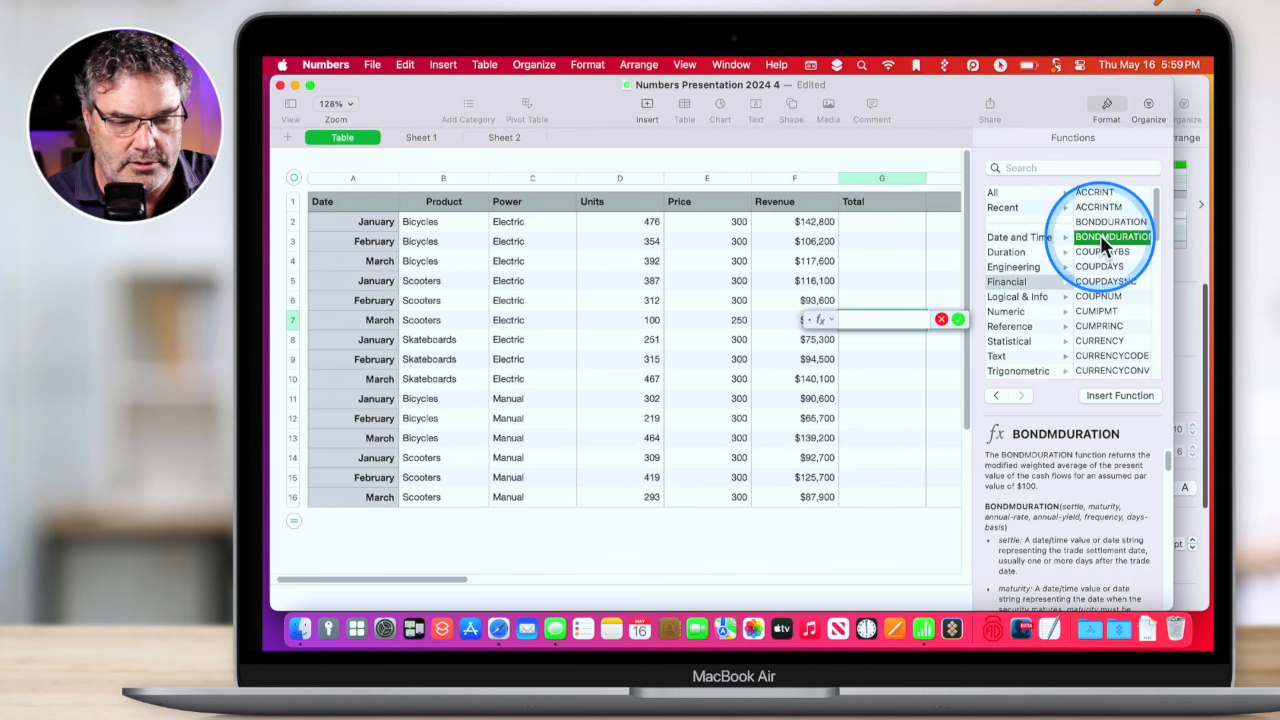
{"action": "left_click", "coordinate": [1068, 372]}
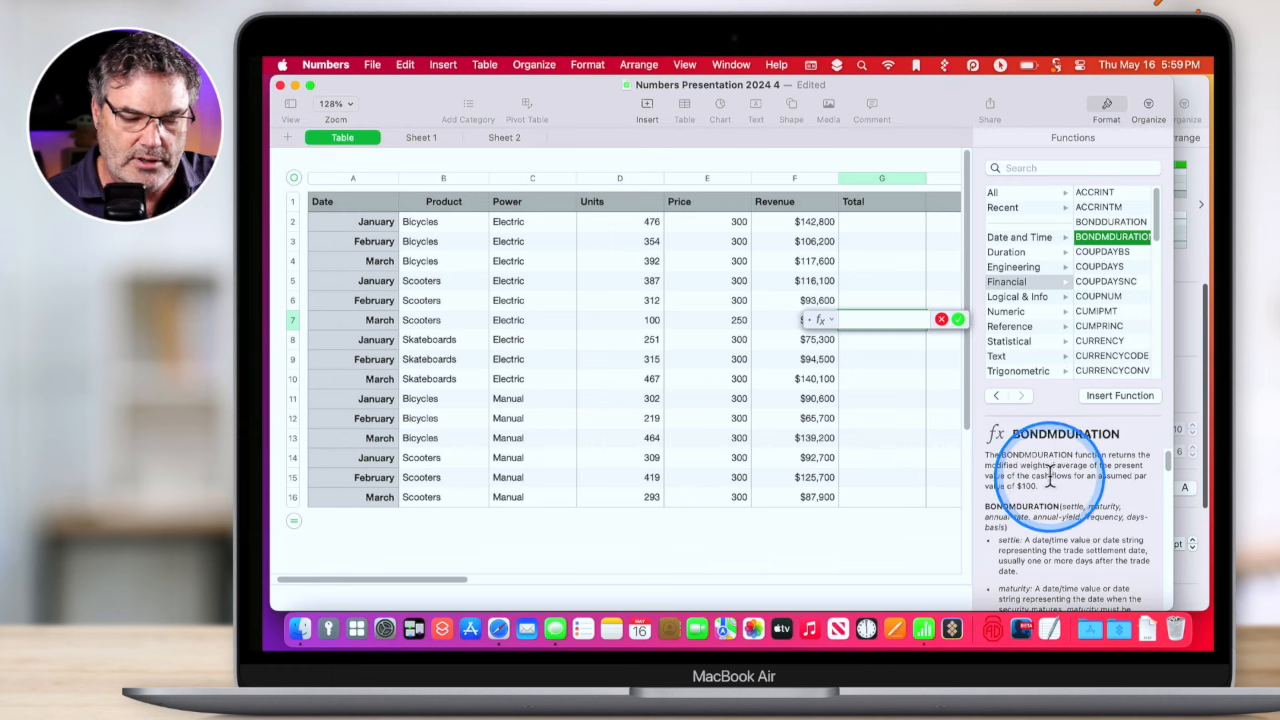
{"action": "scroll", "coordinate": [1050, 478], "scroll_direction": "down", "scroll_amount": 5}
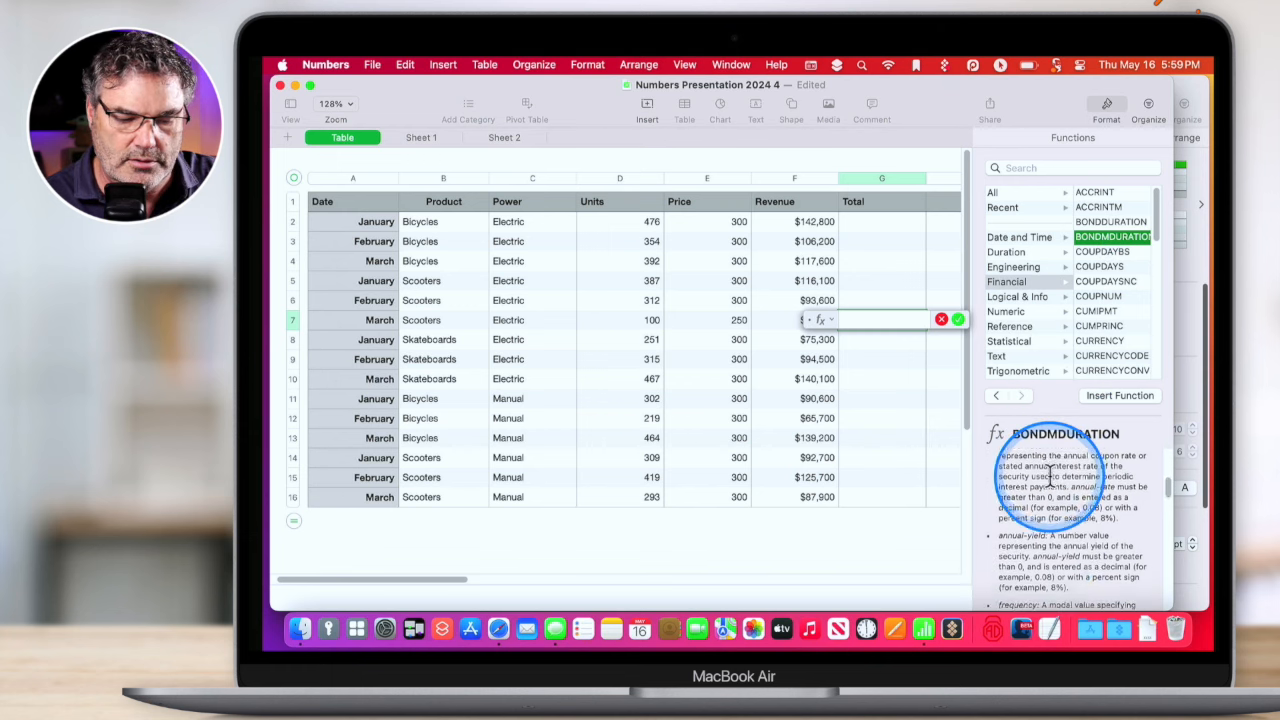
{"action": "scroll", "coordinate": [1050, 470], "scroll_direction": "down", "scroll_amount": 10}
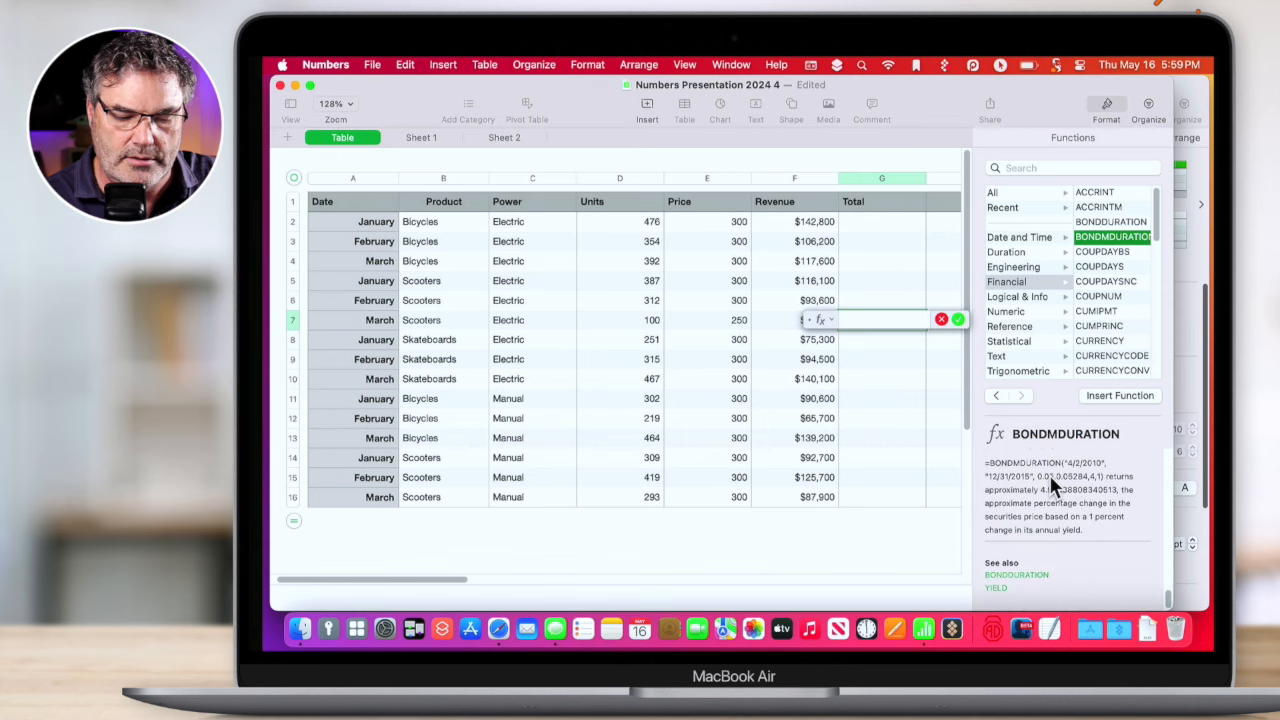
{"action": "scroll", "coordinate": [1049, 474], "scroll_direction": "up", "scroll_amount": 1}
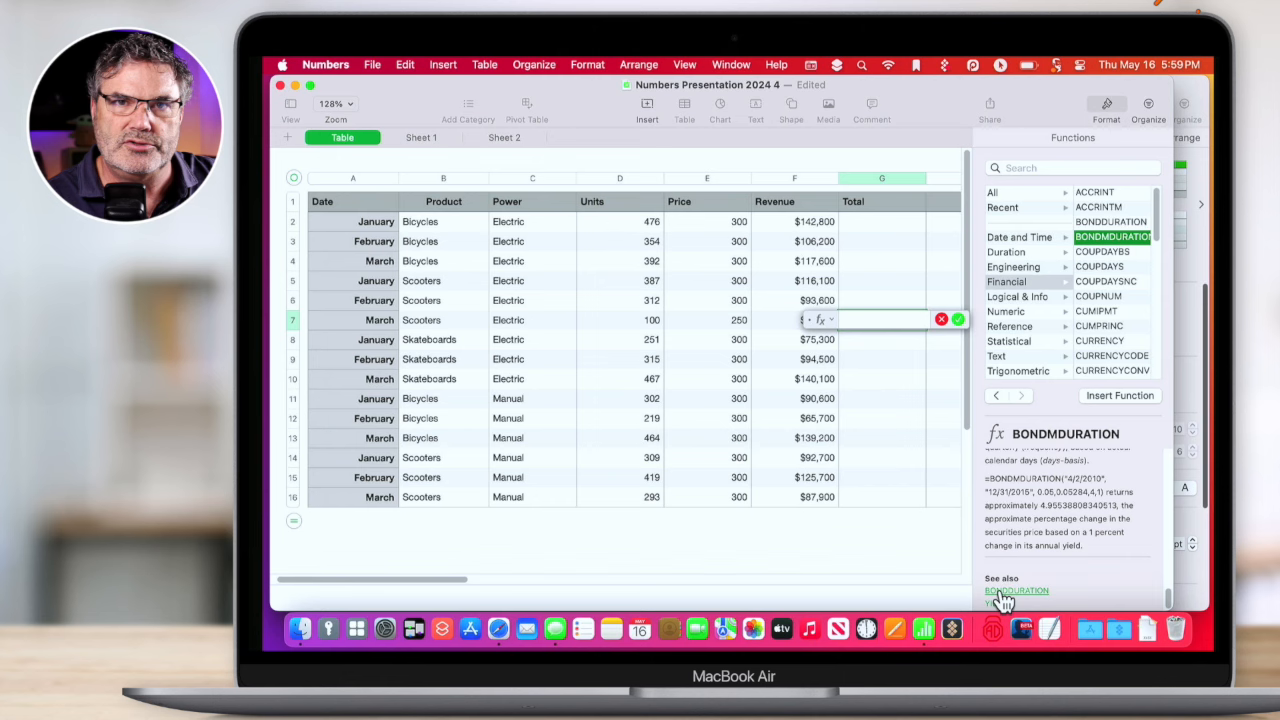
{"action": "scroll", "coordinate": [1005, 525], "scroll_direction": "up", "scroll_amount": 2}
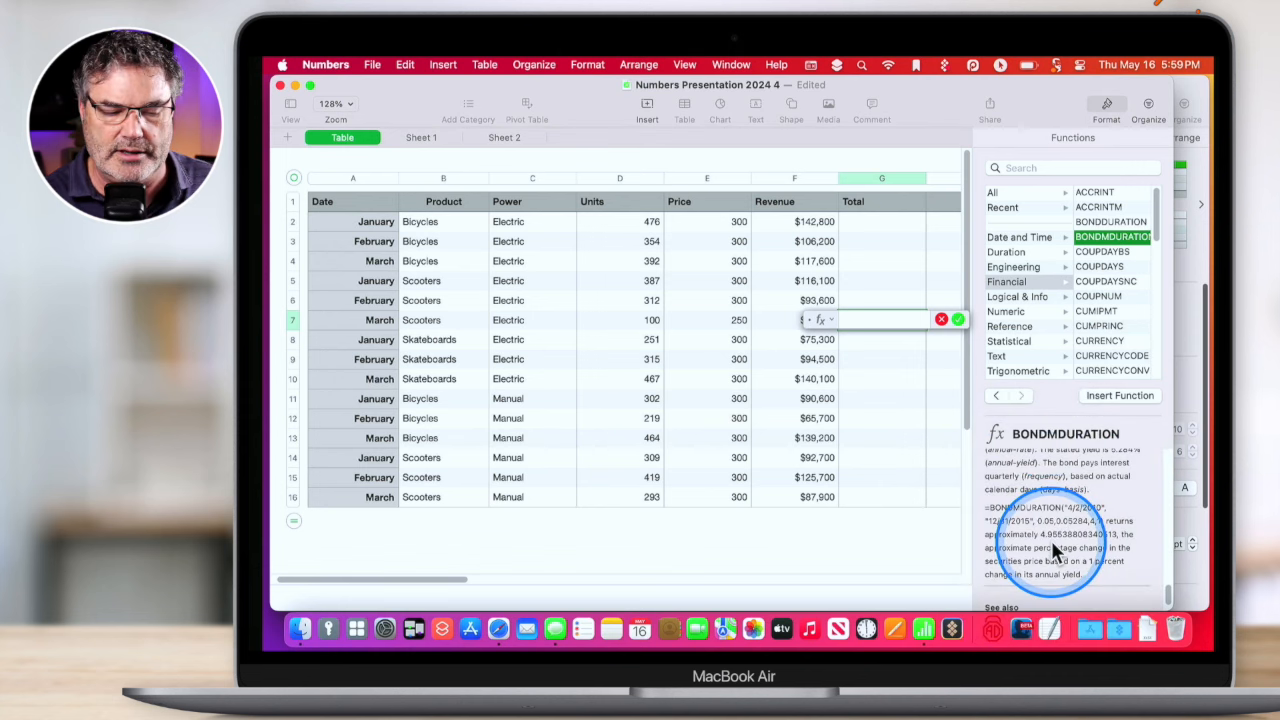
{"action": "scroll", "coordinate": [1051, 540], "scroll_direction": "up", "scroll_amount": 5}
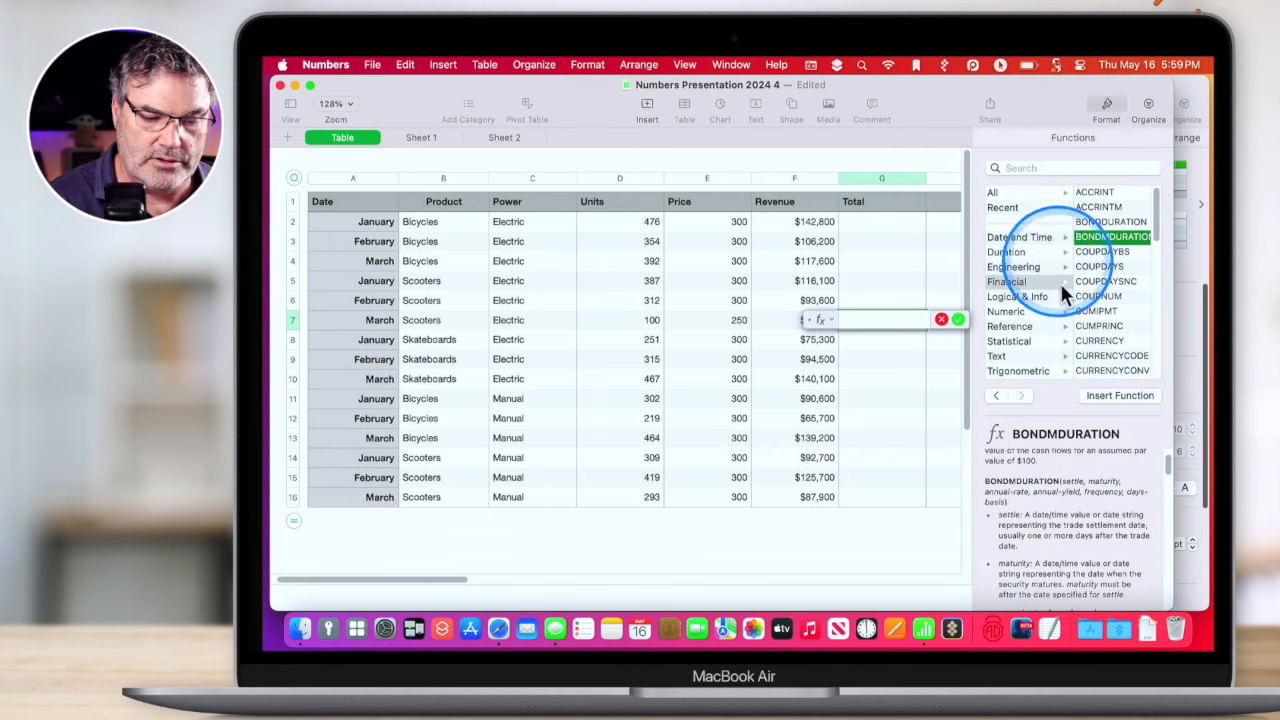
Examine the descriptions of the Duration function DUR2MINUTES and the Logical & Info function IF.
{"action": "left_click", "coordinate": [1026, 249]}
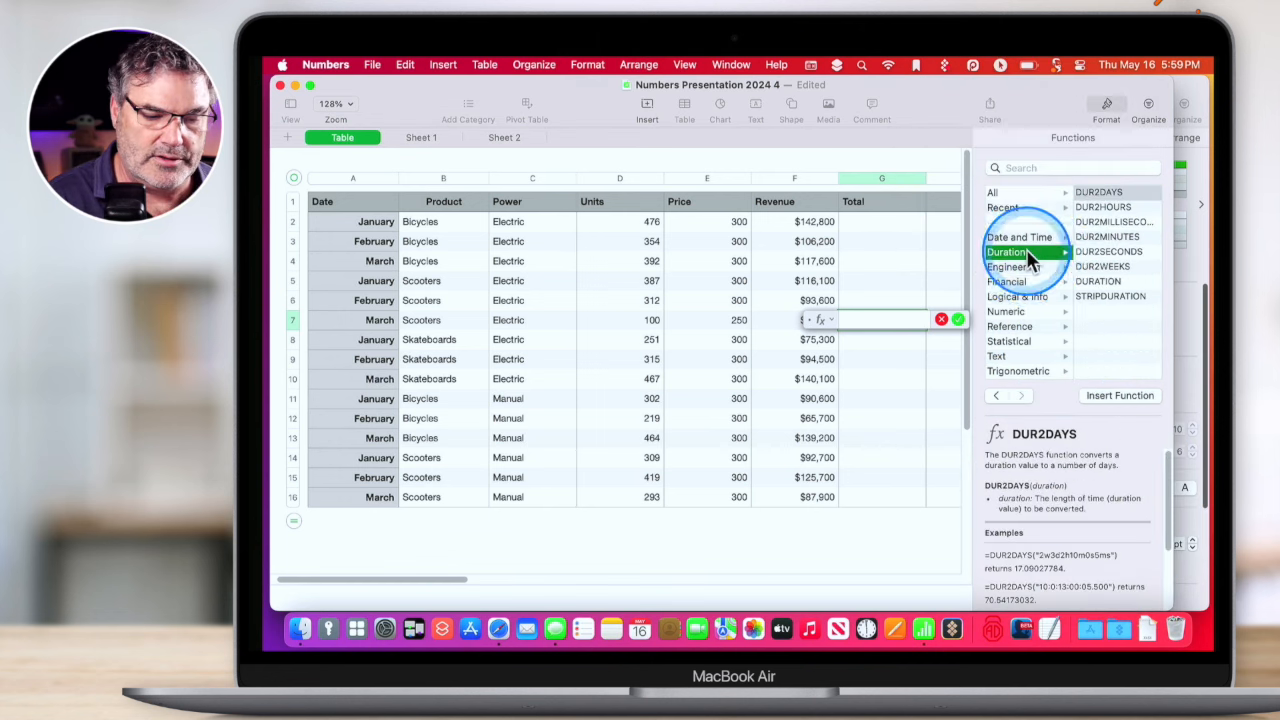
{"action": "left_click", "coordinate": [1100, 232]}
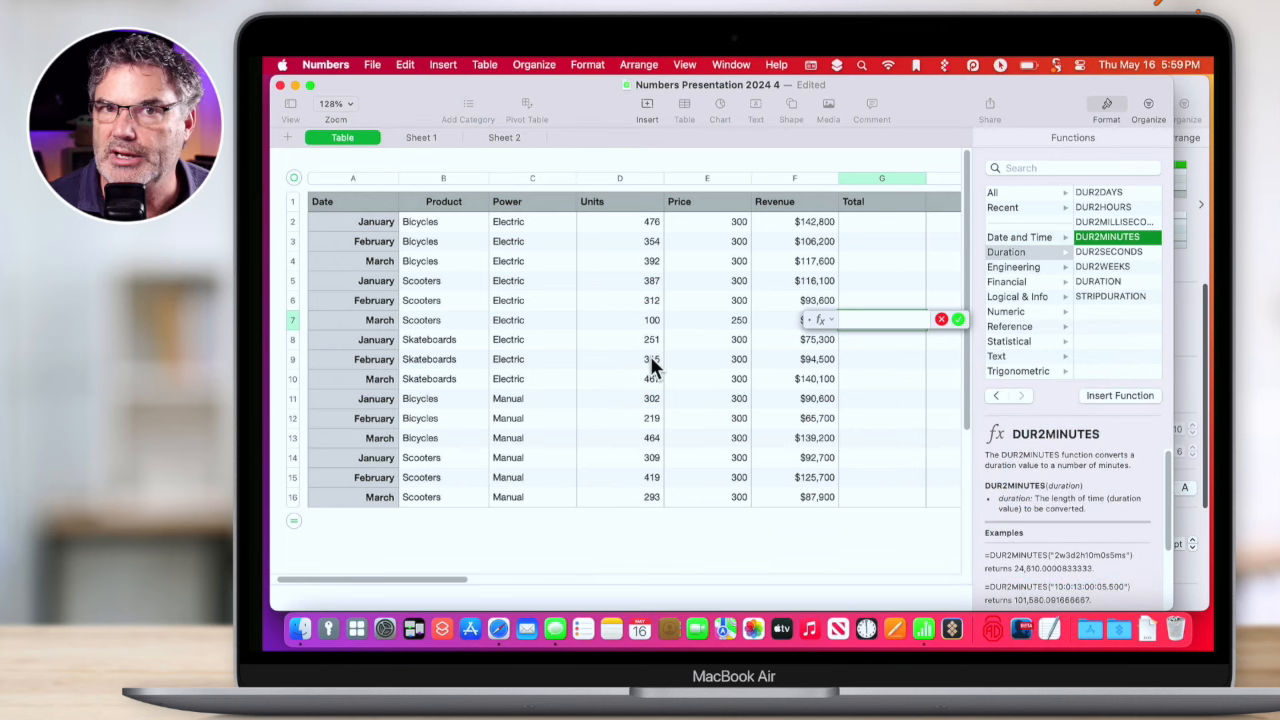
{"action": "left_click", "coordinate": [1016, 297]}
{"action": "left_click", "coordinate": [1103, 219]}
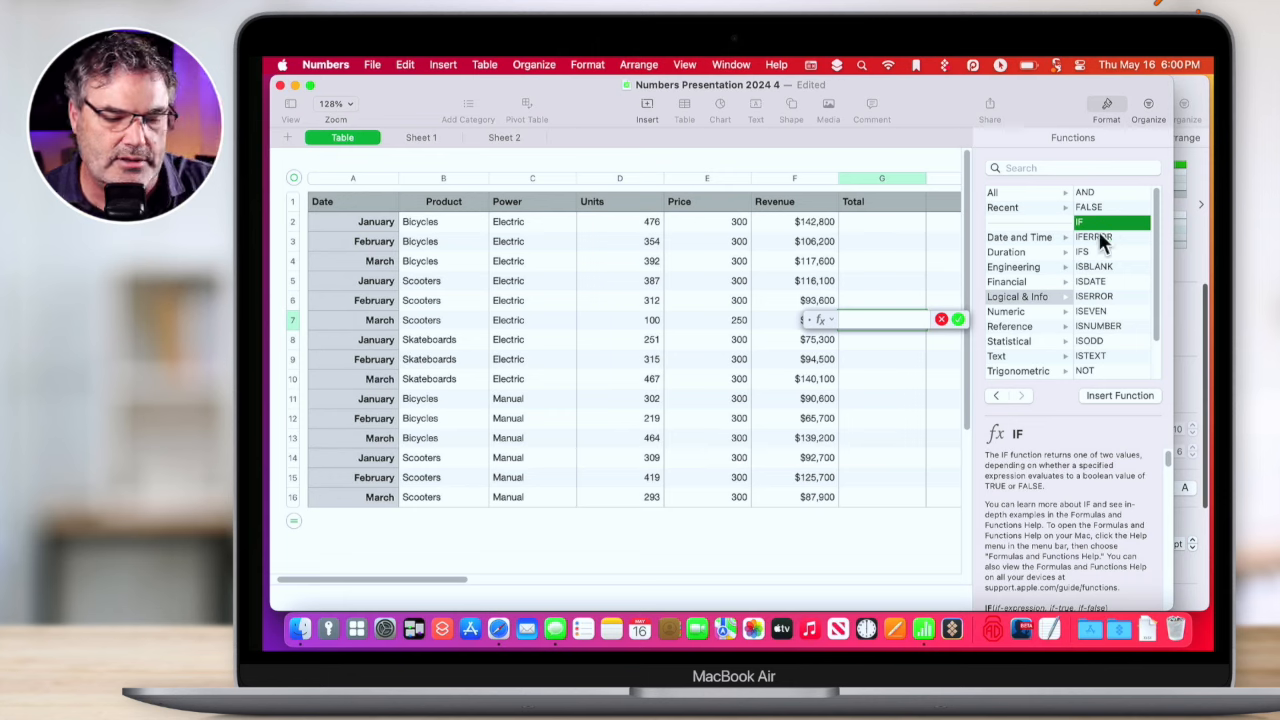
{"action": "scroll", "coordinate": [1026, 482], "scroll_direction": "down", "scroll_amount": 10}
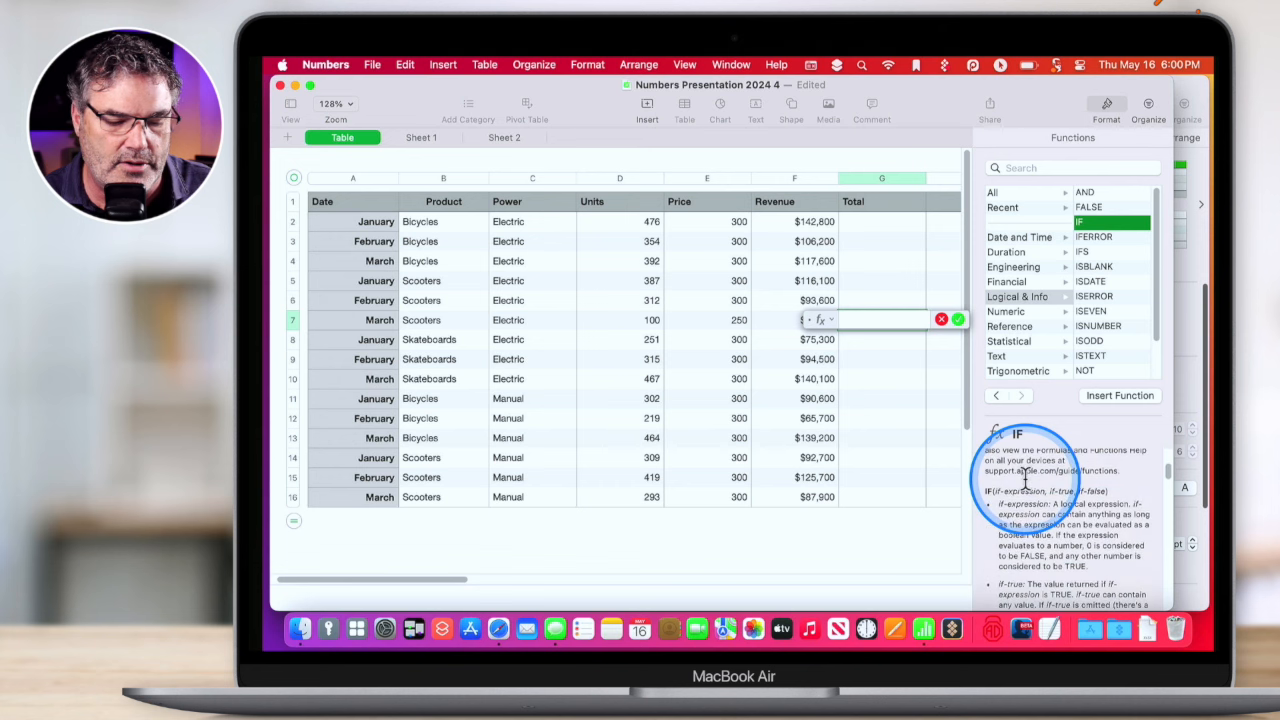
{"action": "scroll", "coordinate": [1025, 480], "scroll_direction": "down", "scroll_amount": 10}
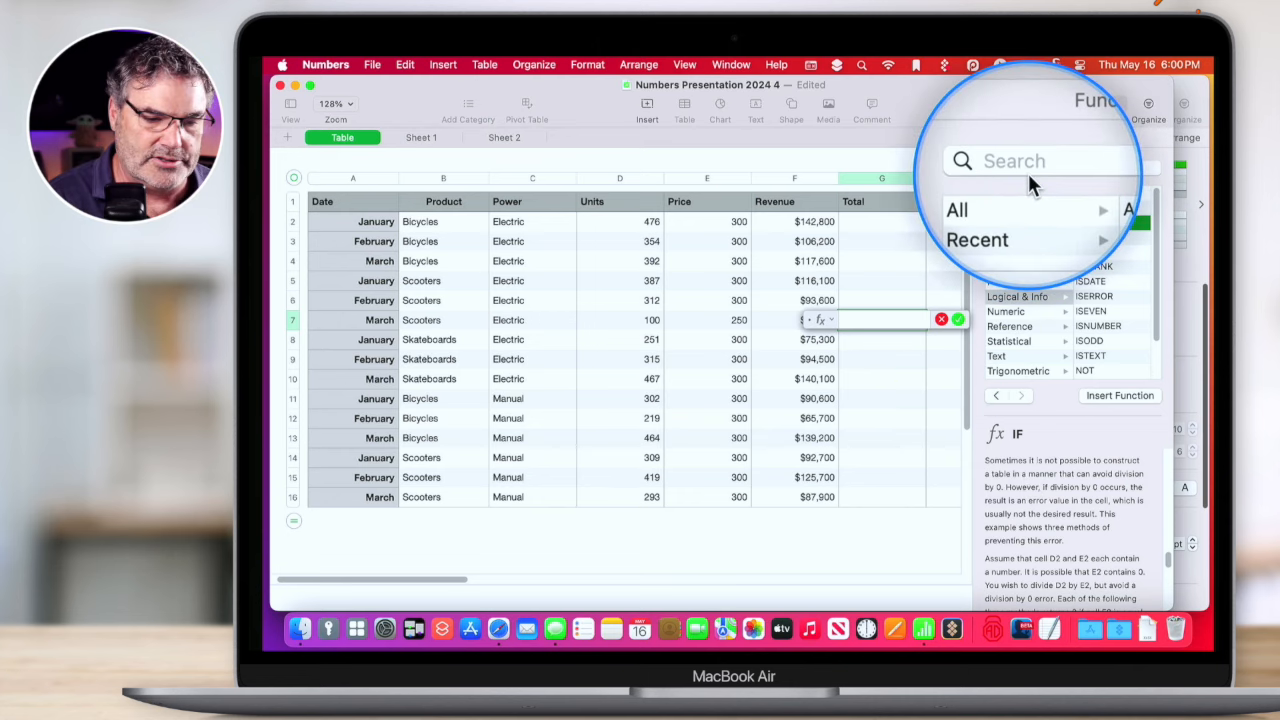
View the options for showing or converting the G7 formula as text, and discard the formula.
{"action": "left_click", "coordinate": [828, 318]}
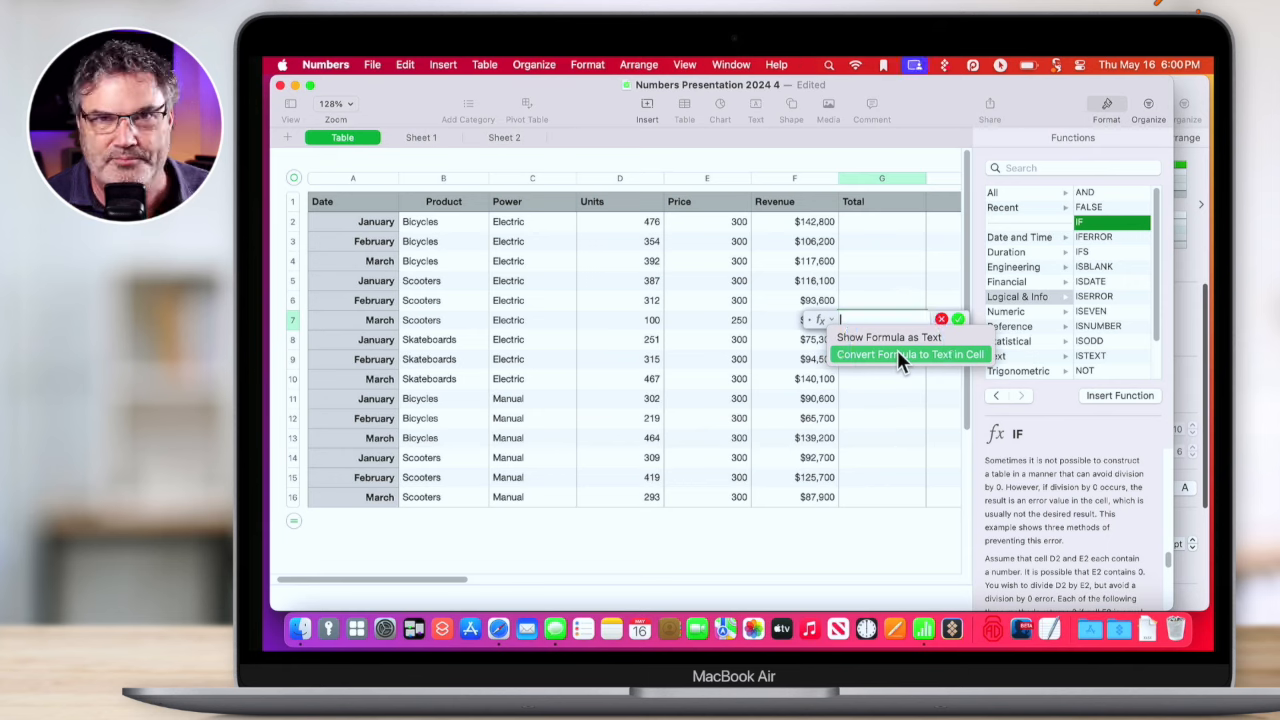
{"action": "left_click", "coordinate": [887, 400]}
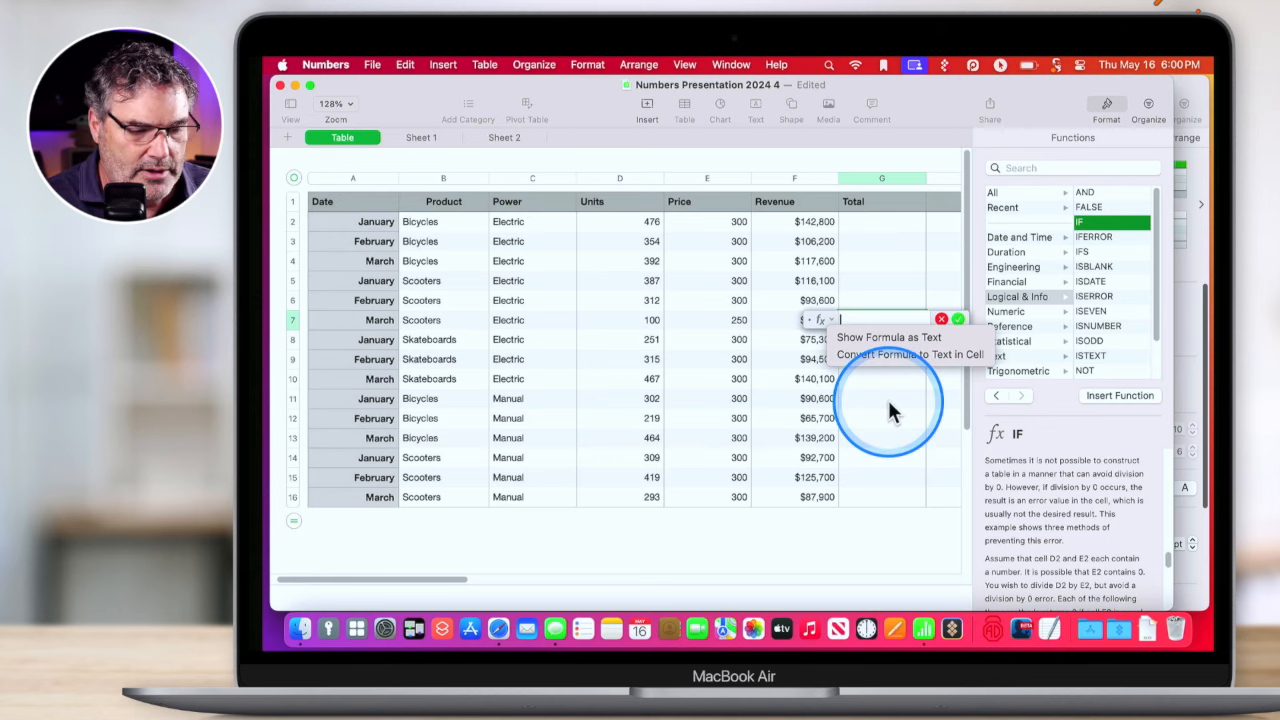
{"action": "left_click", "coordinate": [887, 400]}
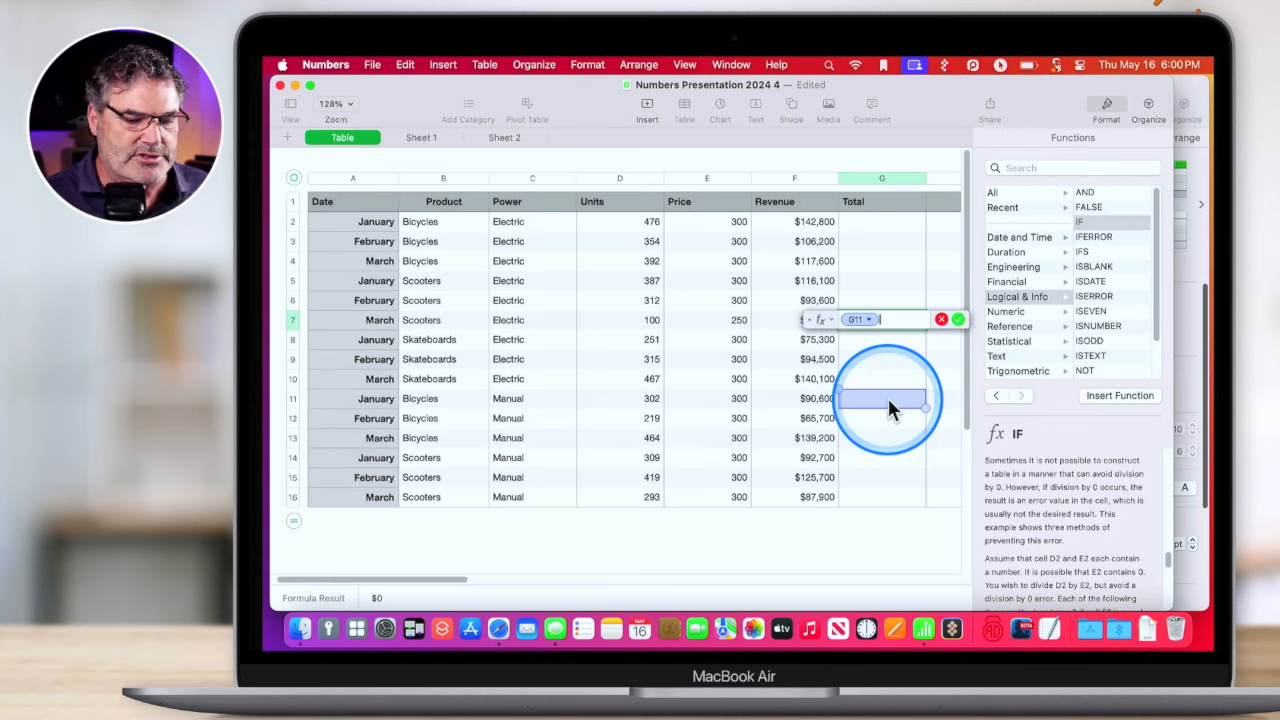
{"action": "key", "text": "BackSpace"}
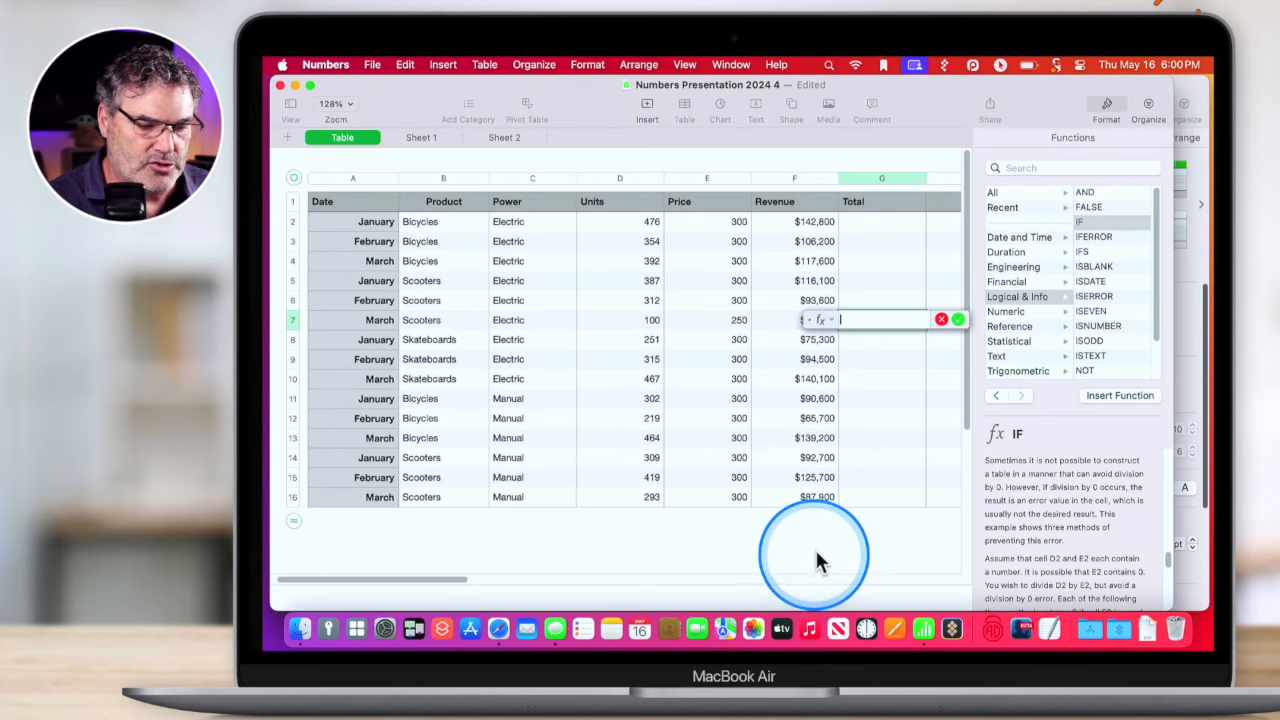
{"action": "key", "text": "Escape"}
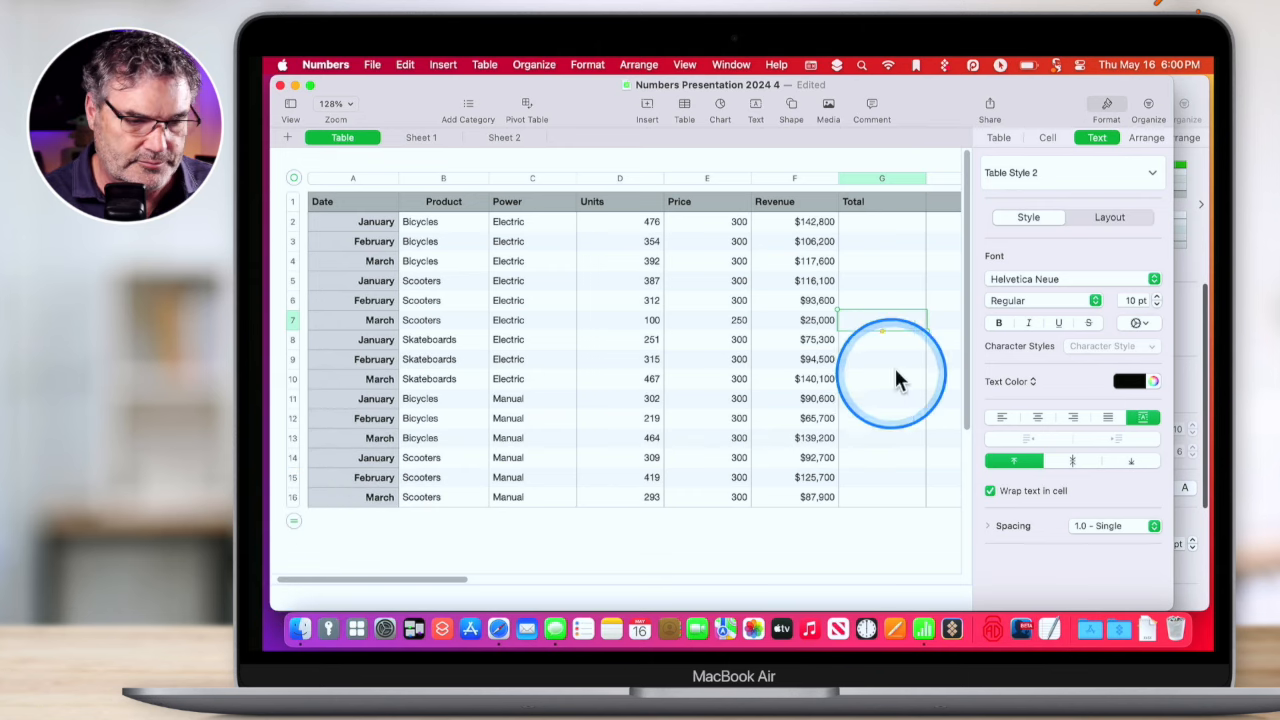
Try to turn the table's existing last row into a footer by setting the footer rows to 1.
{"action": "left_click", "coordinate": [994, 137]}
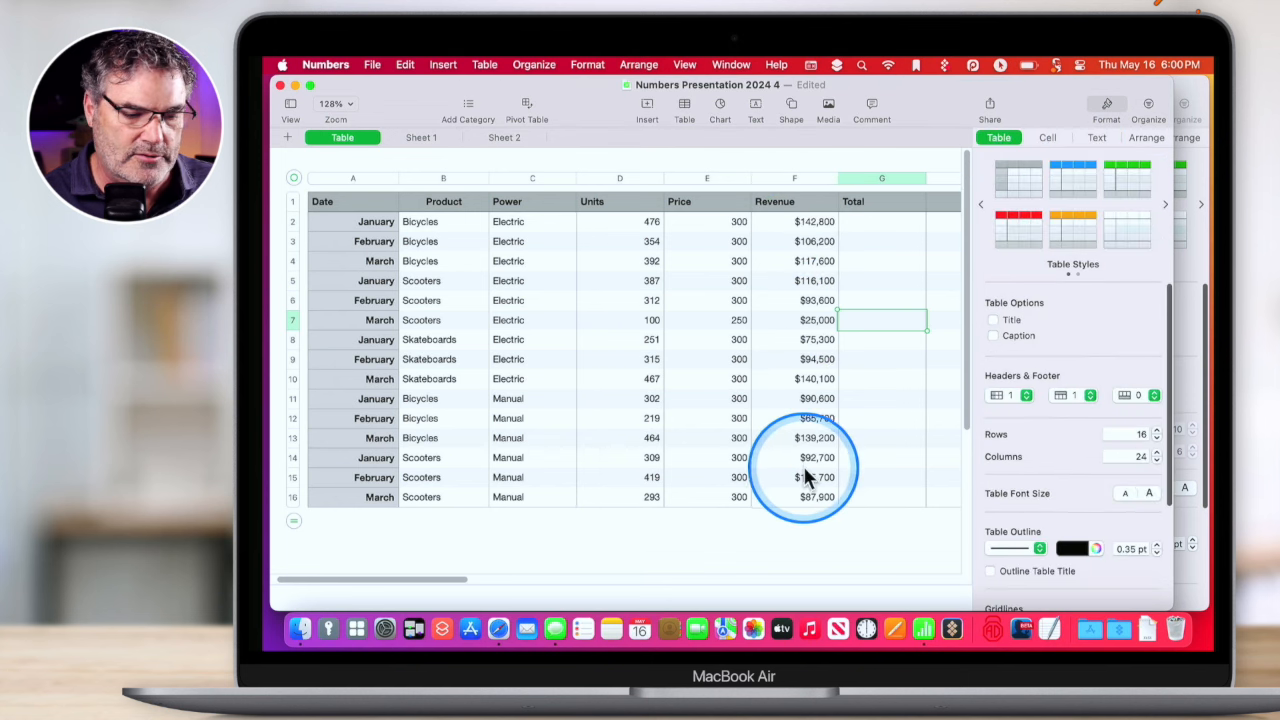
{"action": "left_click", "coordinate": [1134, 395]}
{"action": "left_click", "coordinate": [1130, 410]}
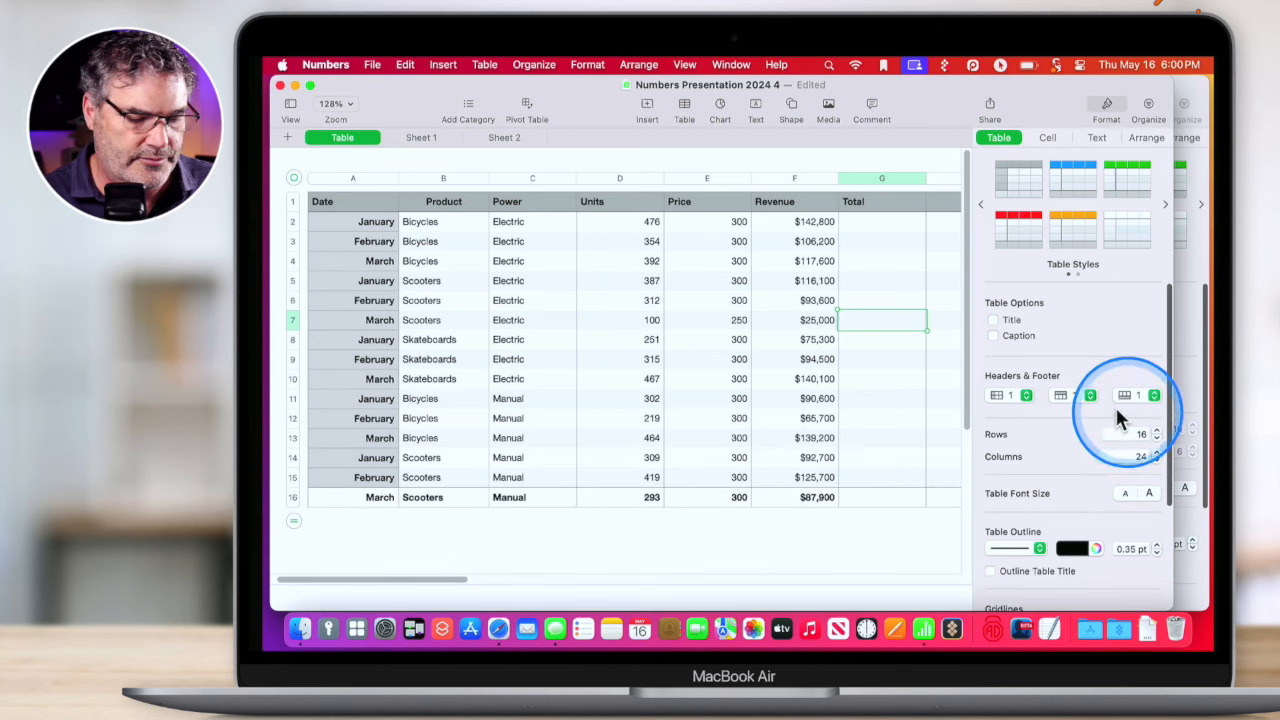
Add row 17 below the last data row and make it the table's single footer row.
{"action": "left_click_drag", "start_coordinate": [291, 518], "coordinate": [290, 542]}
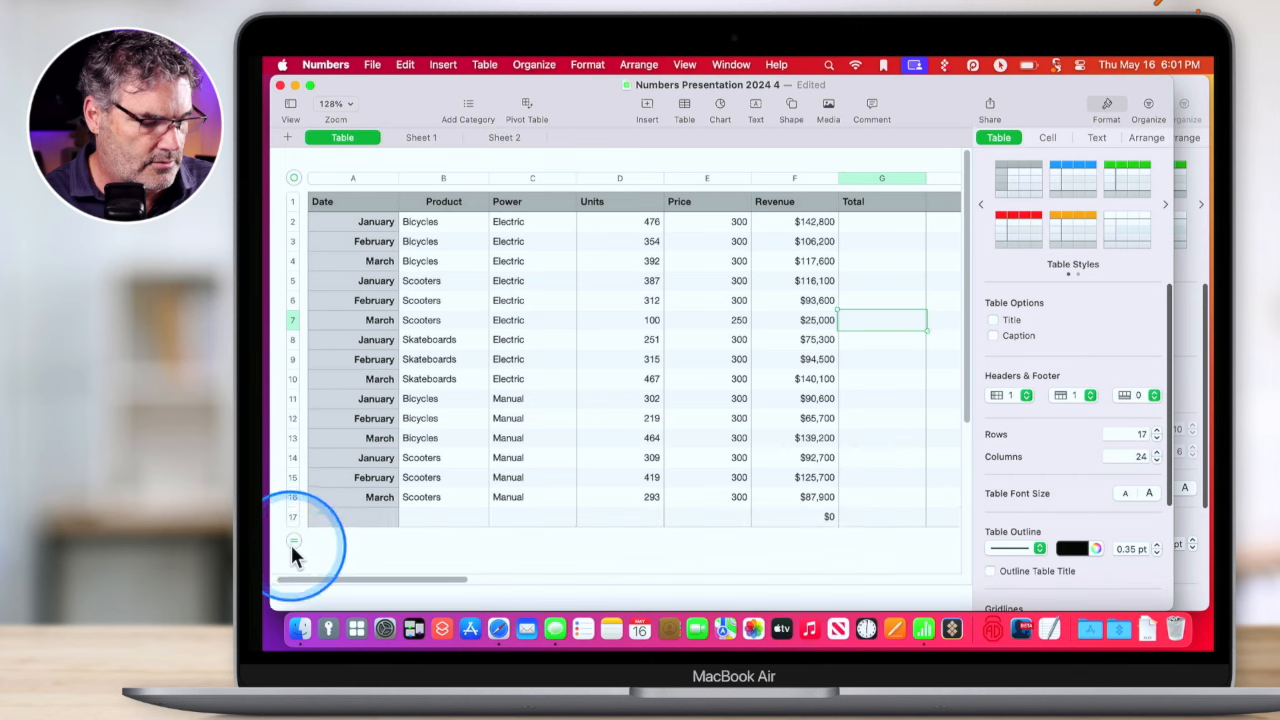
{"action": "left_click", "coordinate": [1130, 395]}
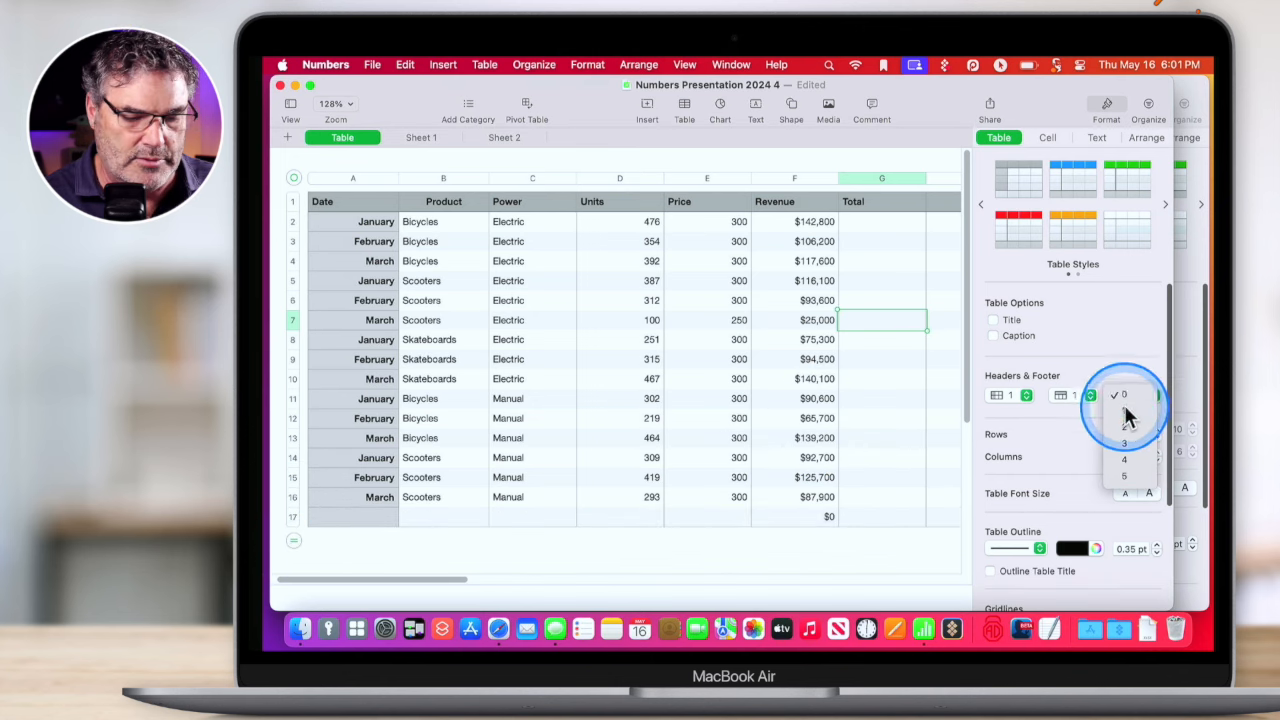
{"action": "left_click", "coordinate": [1125, 405]}
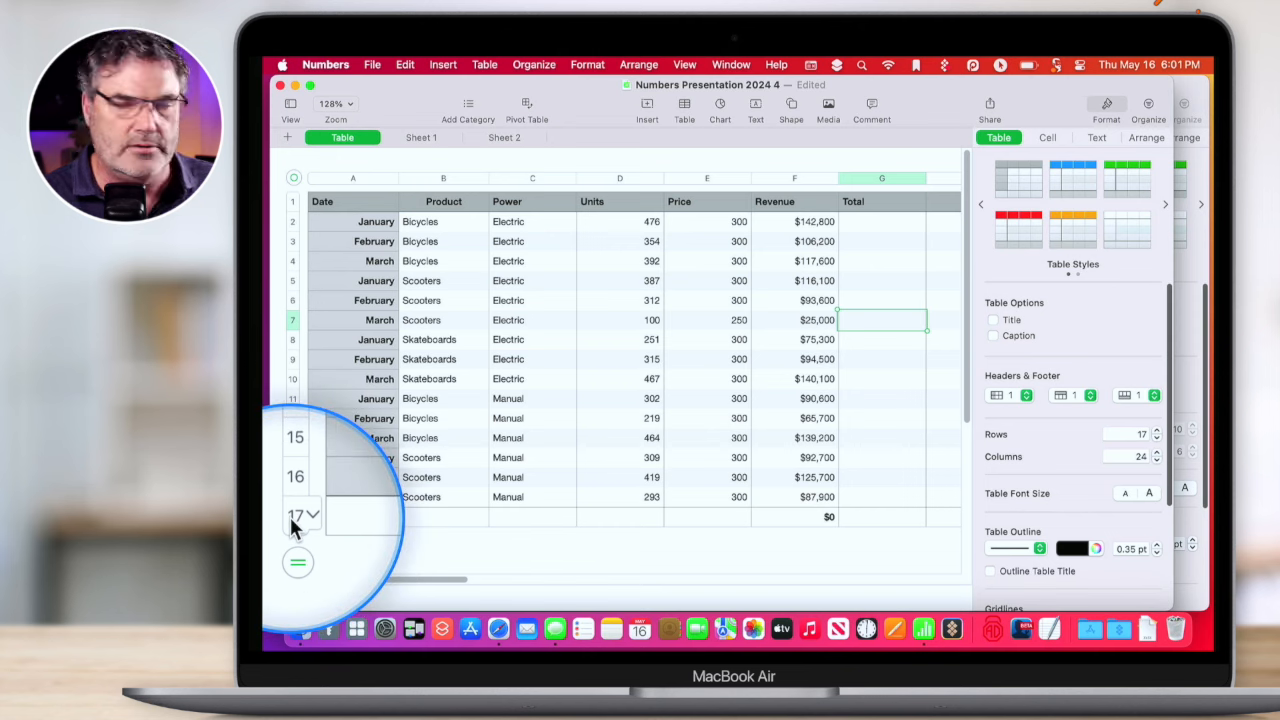
Replace the formula in footer cell F17 with a SUM of the Revenue column.
{"action": "left_click", "coordinate": [808, 516]}
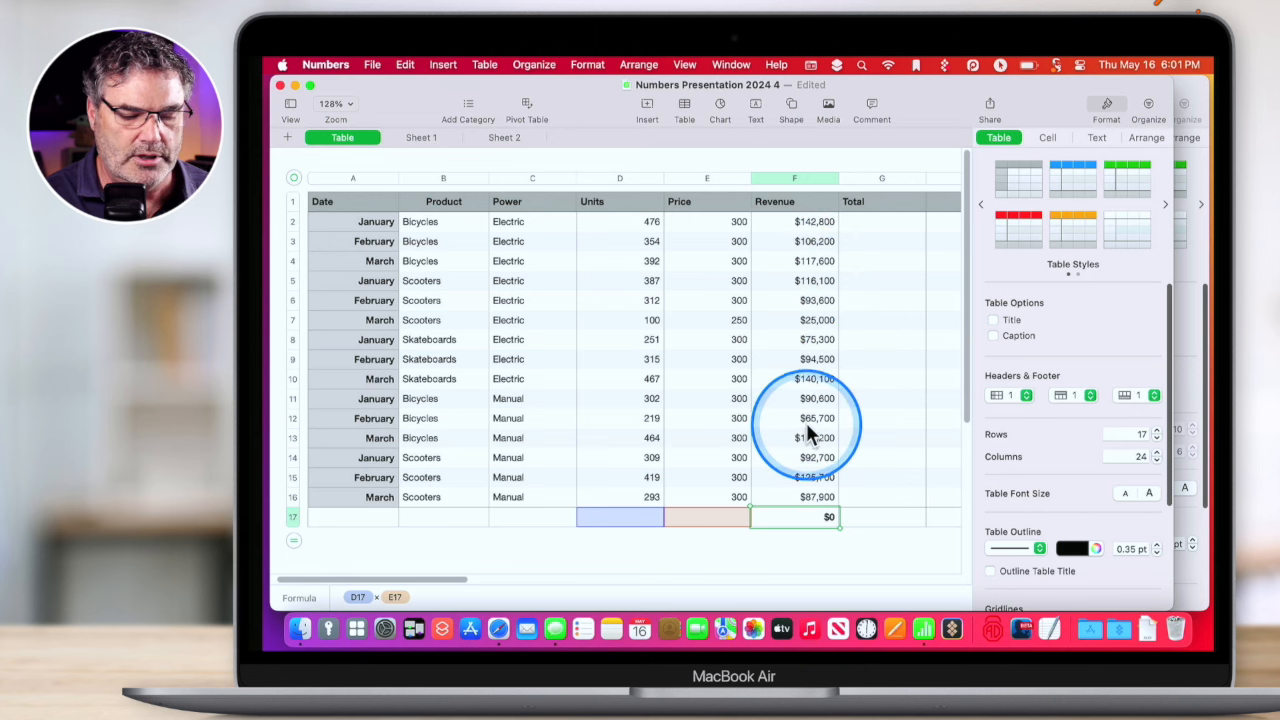
{"action": "left_click", "coordinate": [802, 529]}
{"action": "double_click", "coordinate": [801, 507]}
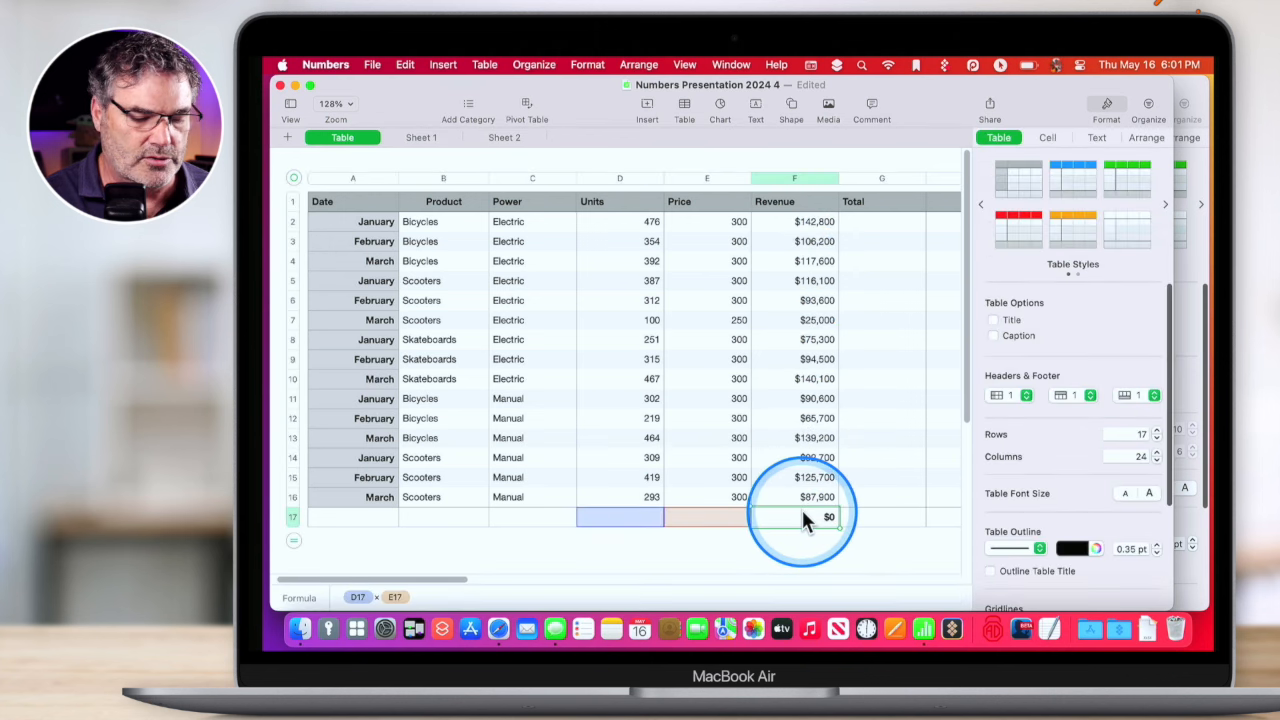
{"action": "key", "text": "Escape"}
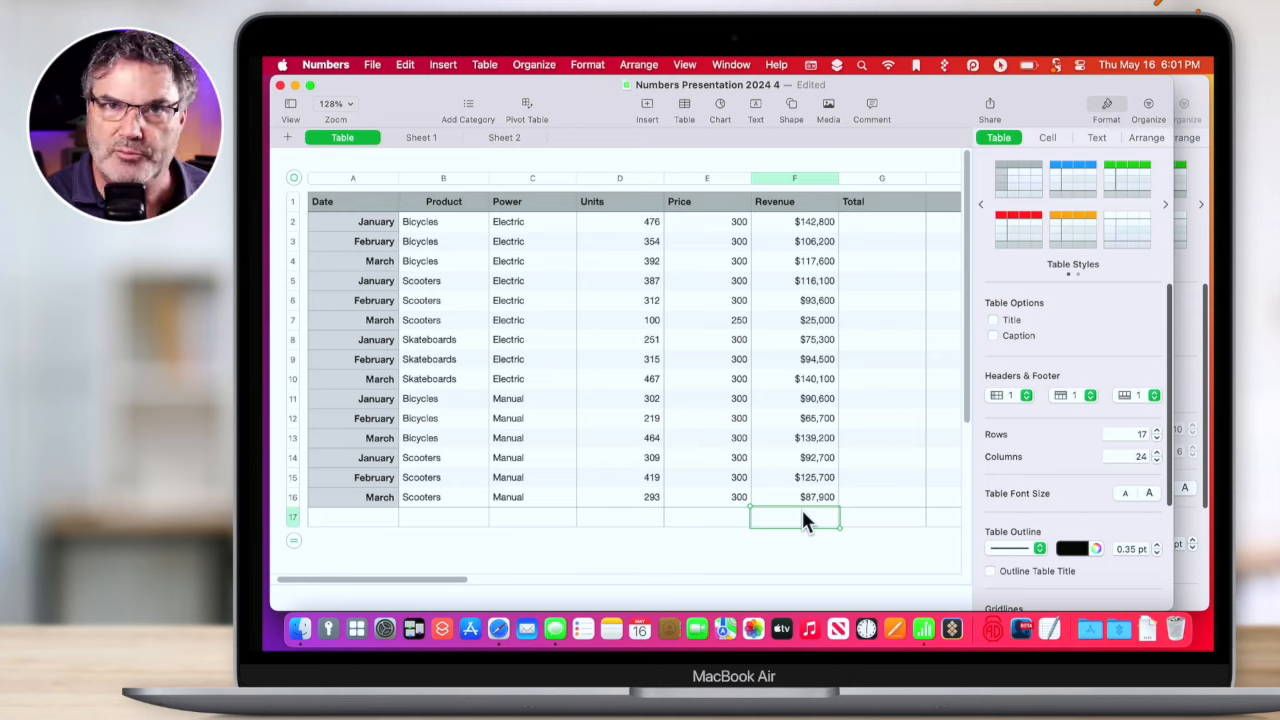
{"action": "left_click", "coordinate": [646, 102]}
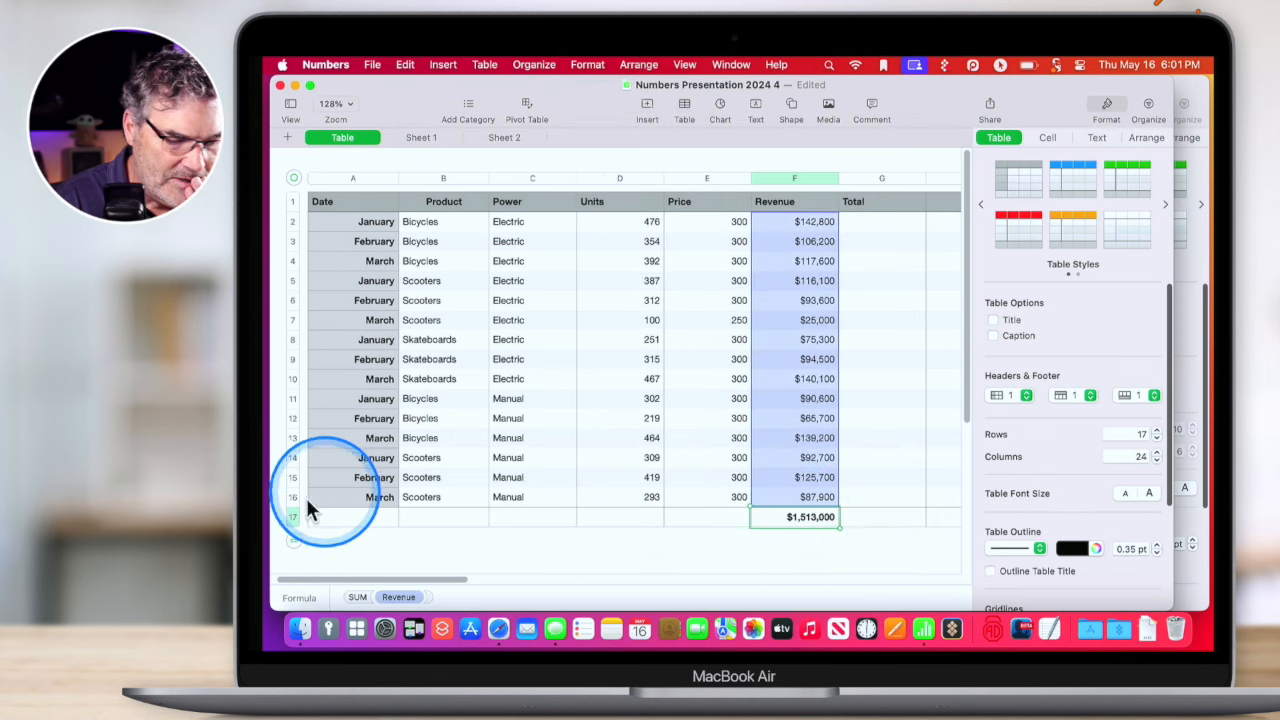
Add one body row to the table above the footer row.
{"action": "mouse_move", "coordinate": [295, 538]}
{"action": "left_mouse_down"}
{"action": "mouse_move", "coordinate": [293, 559]}
{"action": "mouse_move", "coordinate": [293, 540]}
{"action": "left_mouse_up"}
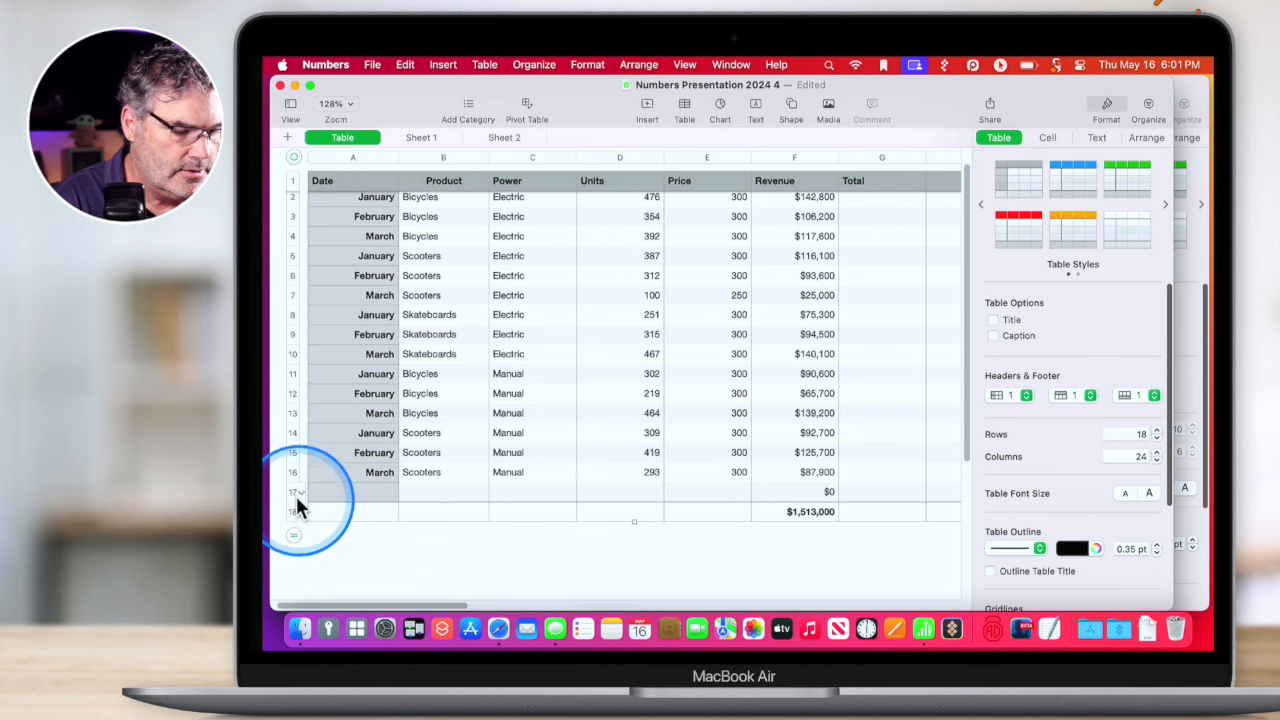
Turn row 17 into a footer by setting the table's footer rows to 2.
{"action": "left_click", "coordinate": [292, 492]}
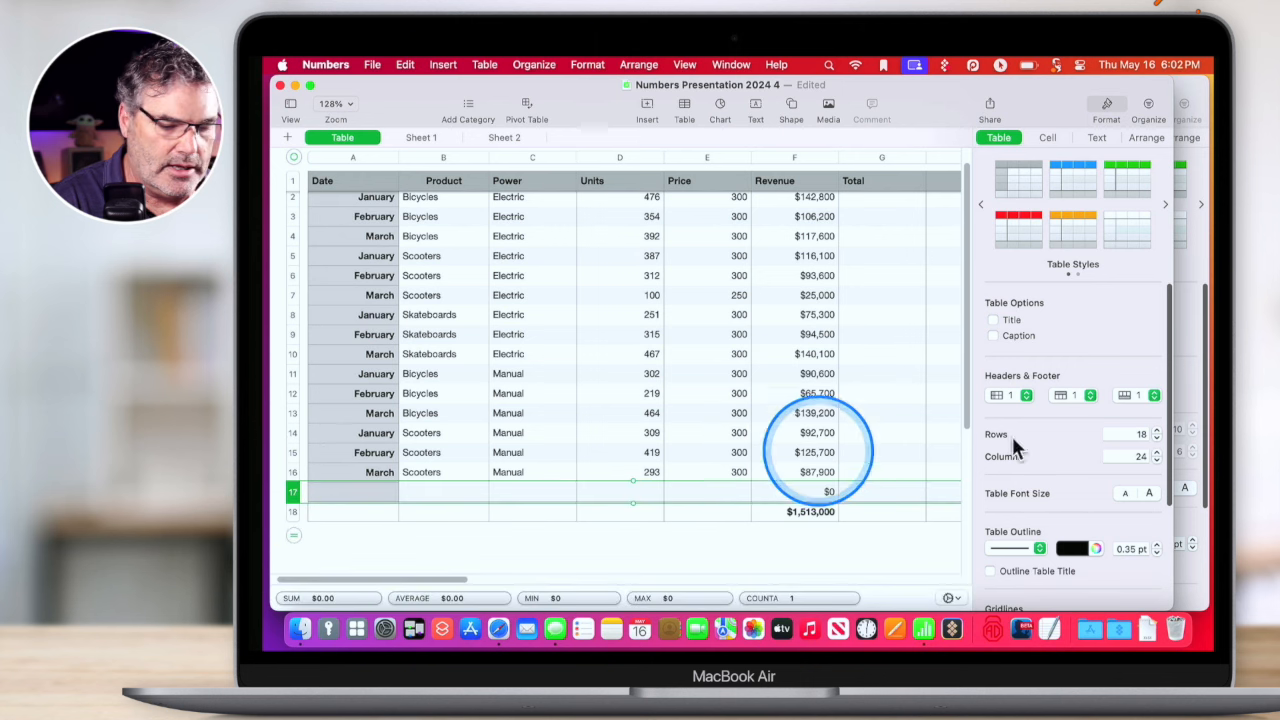
{"action": "left_click", "coordinate": [1128, 394]}
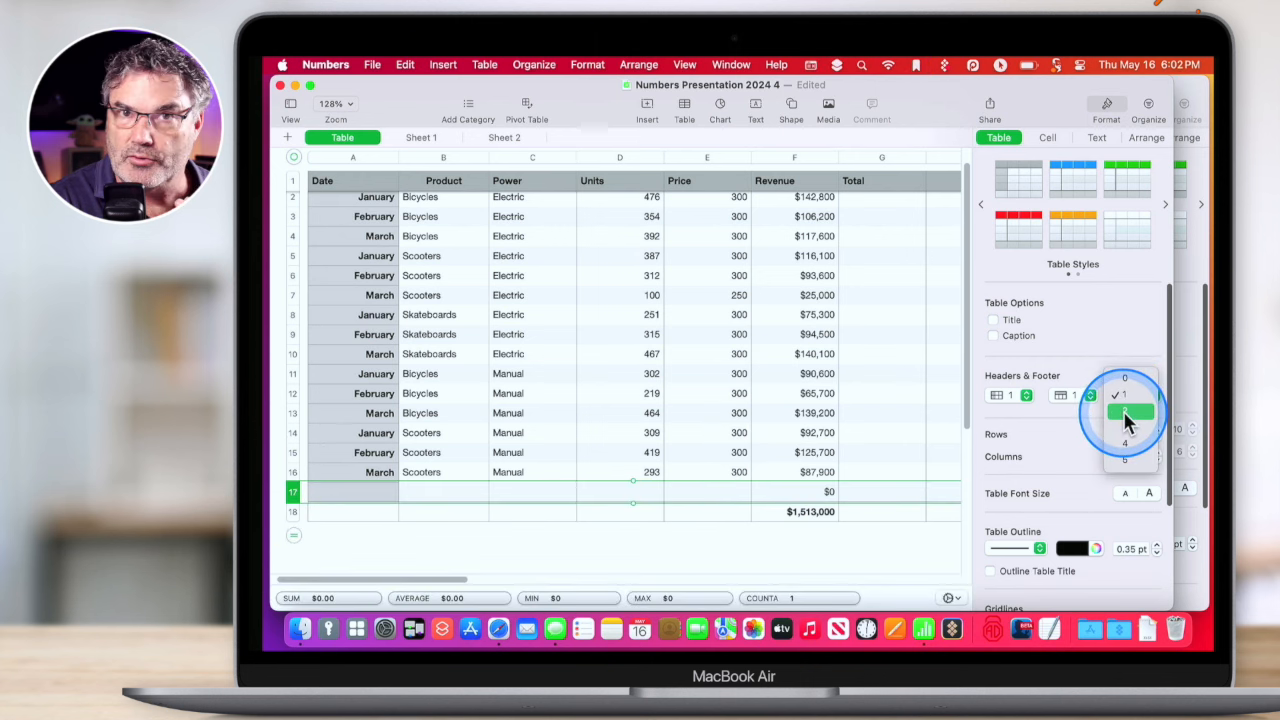
{"action": "left_click", "coordinate": [1126, 414]}
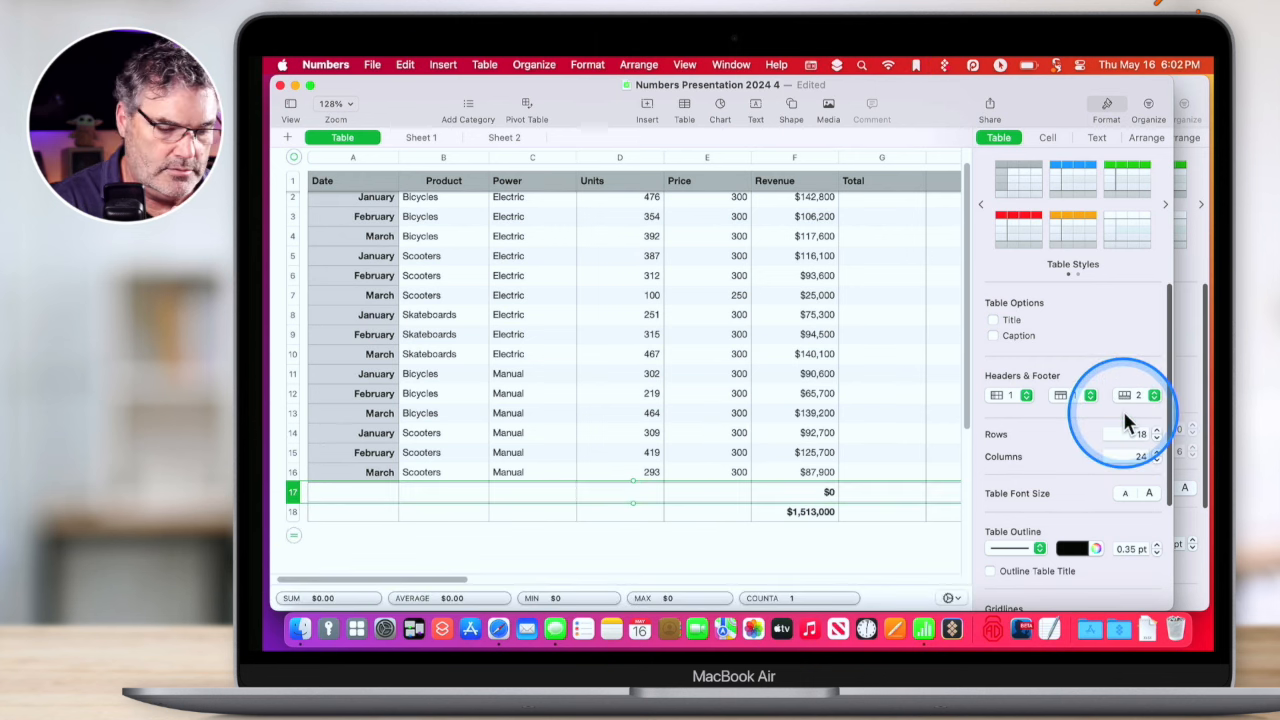
Replace the formula in footer cell F17 with an AVERAGE of the Revenue column.
{"action": "double_click", "coordinate": [806, 490]}
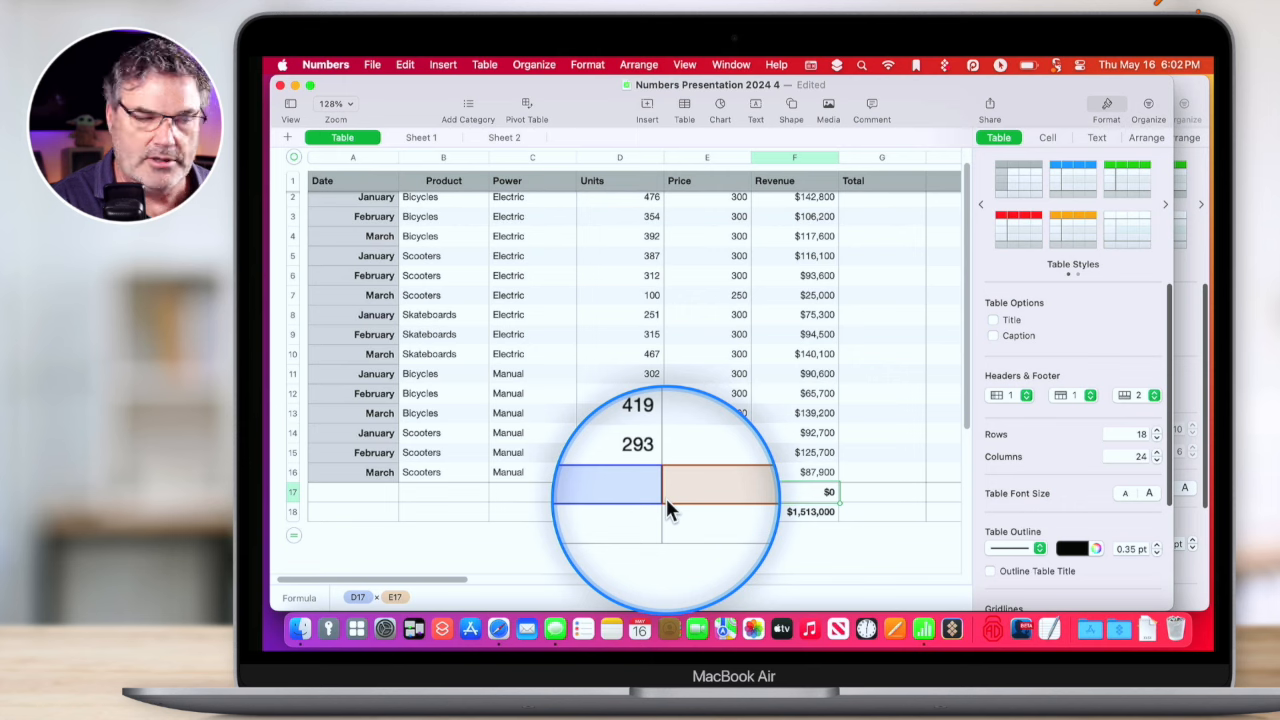
{"action": "left_click", "coordinate": [645, 112]}
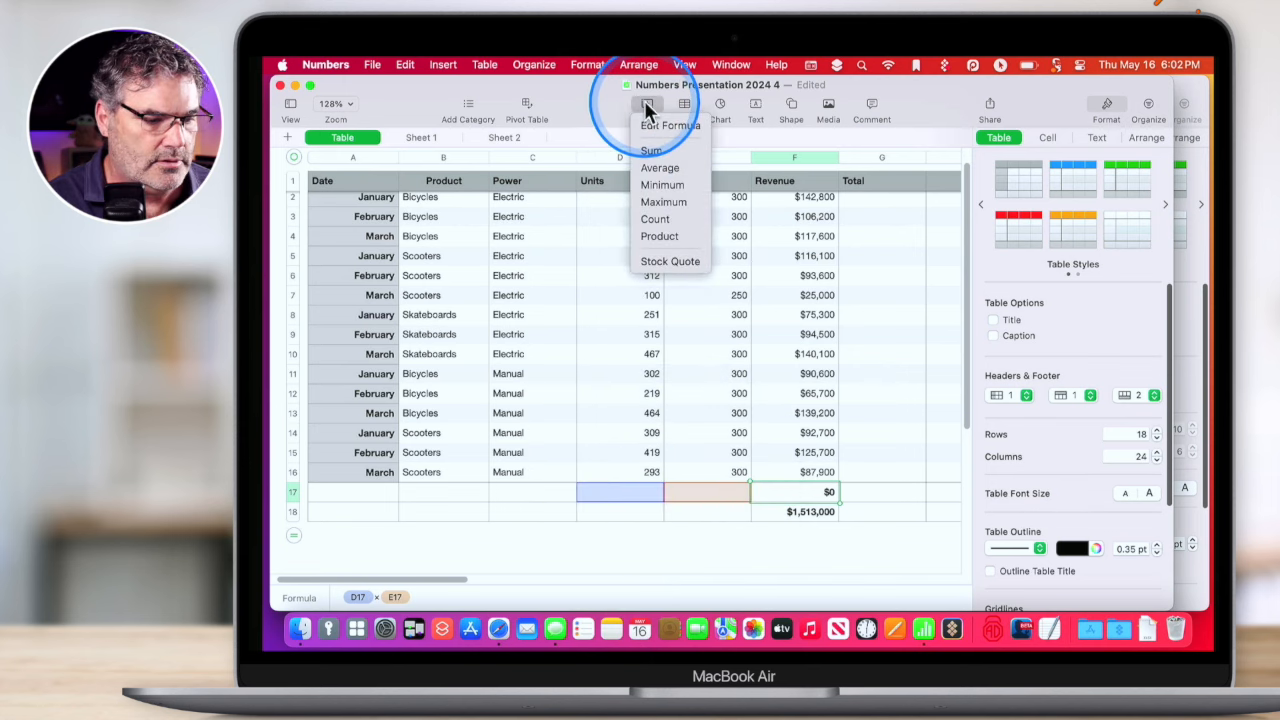
{"action": "left_click", "coordinate": [663, 168]}
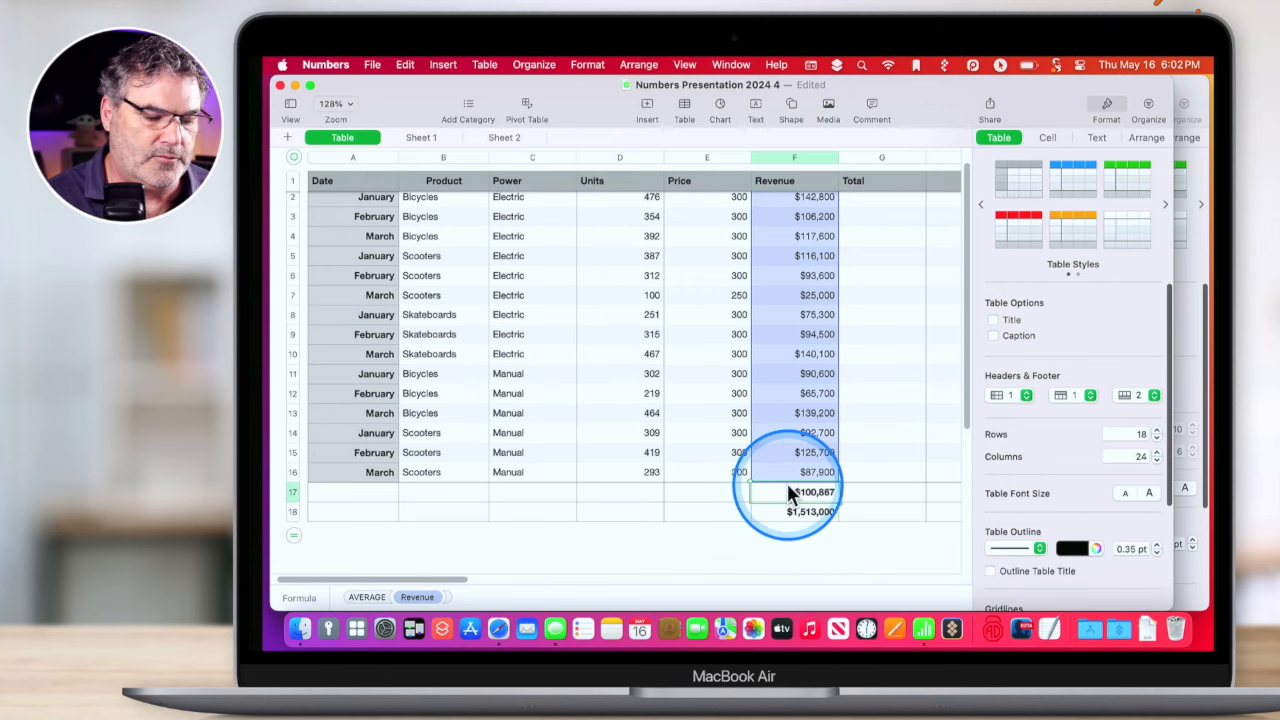
Extend the table to 22 rows by adding four body rows above the two footer rows.
{"action": "left_click_drag", "start_coordinate": [292, 535], "coordinate": [289, 563]}
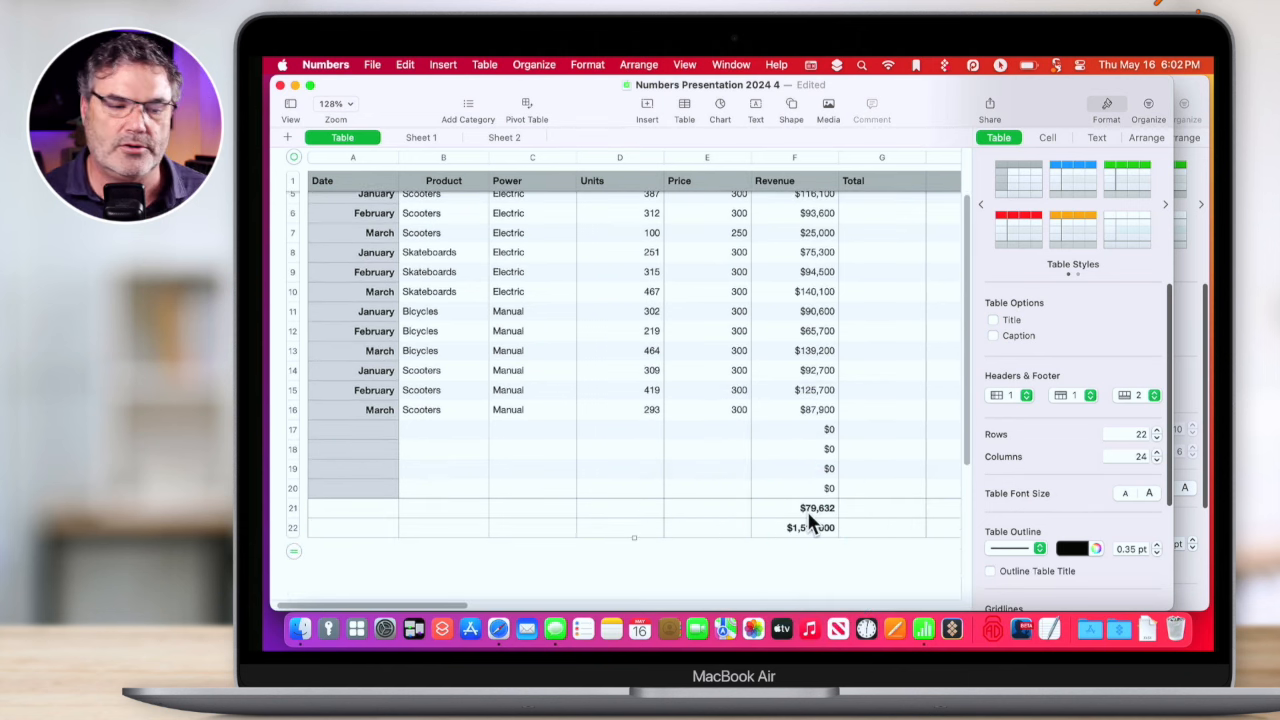
{"action": "left_click", "coordinate": [647, 106]}
{"action": "left_click", "coordinate": [647, 106]}
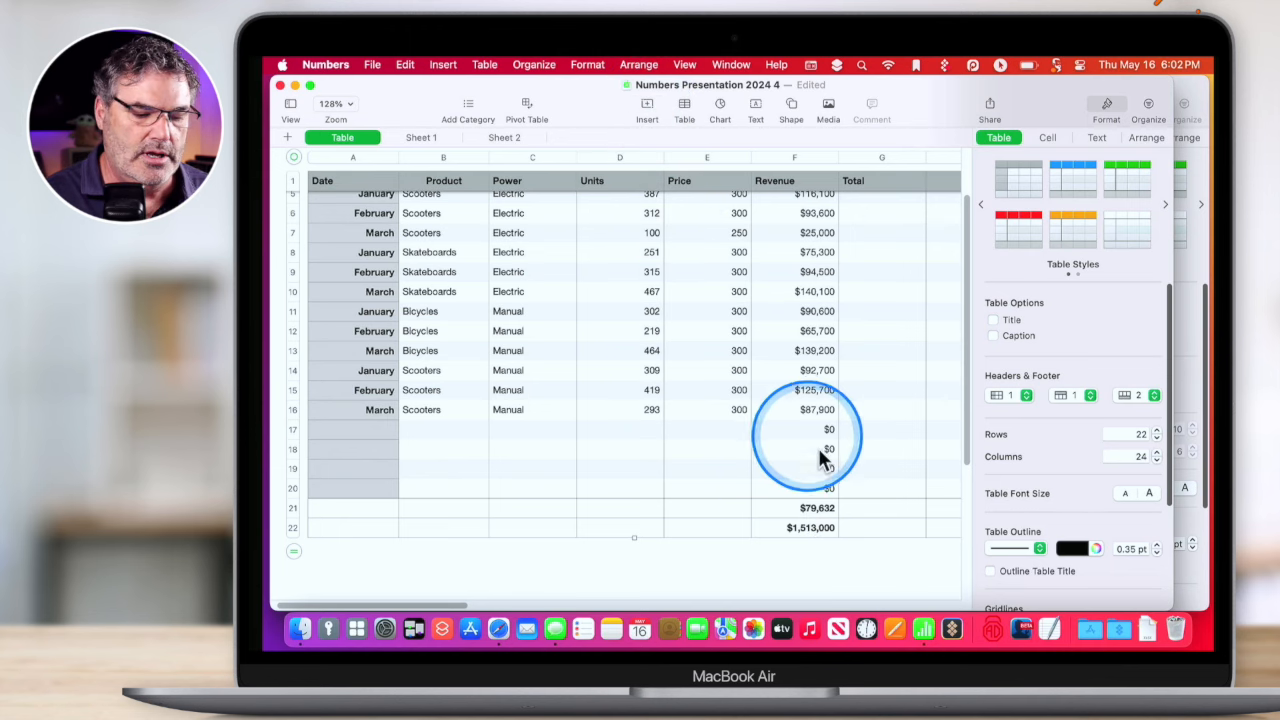
Enter a formula in footer cell G21 that references the September Total in Table 1 on Sheet 1.
{"action": "left_click", "coordinate": [865, 510]}
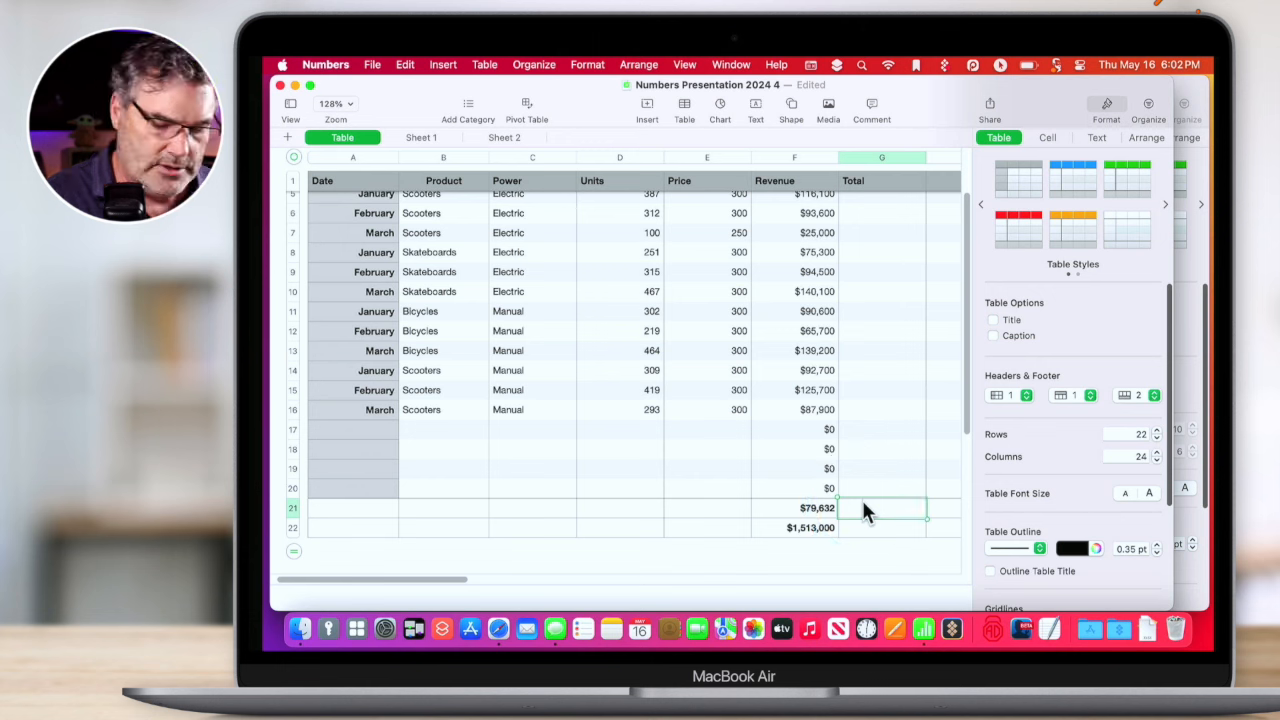
{"action": "type", "text": "="}
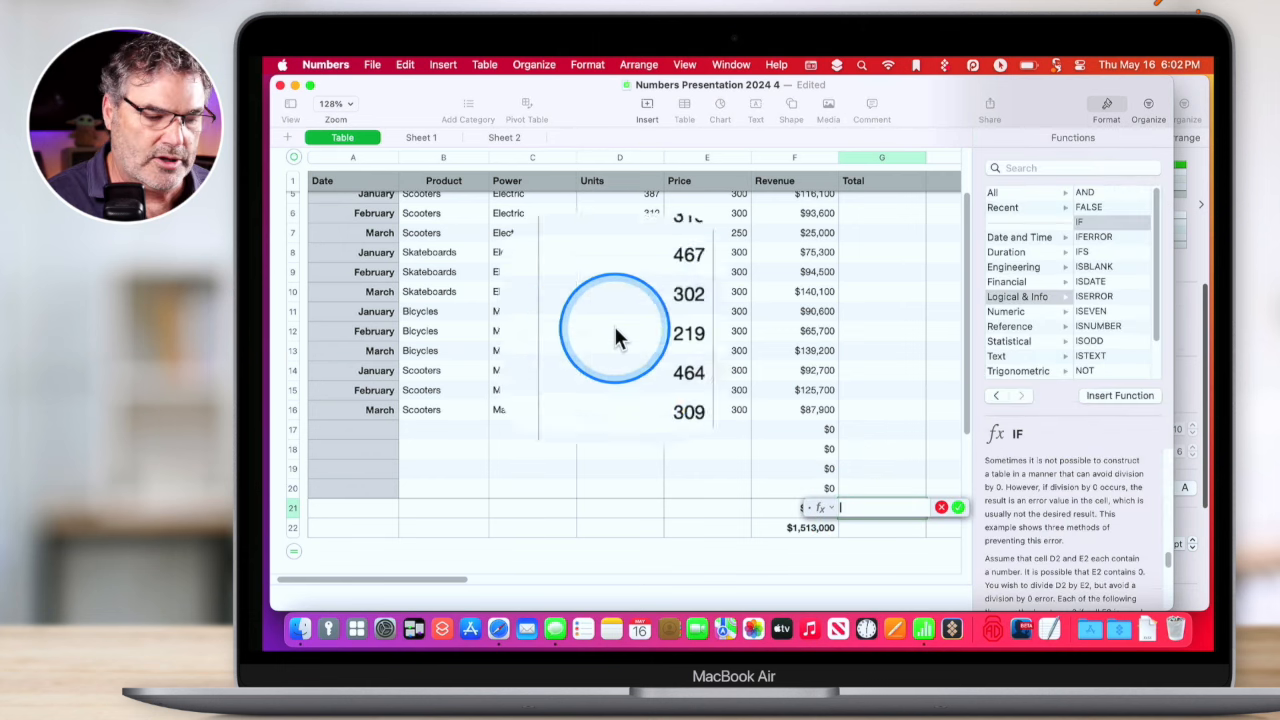
{"action": "left_click", "coordinate": [413, 140]}
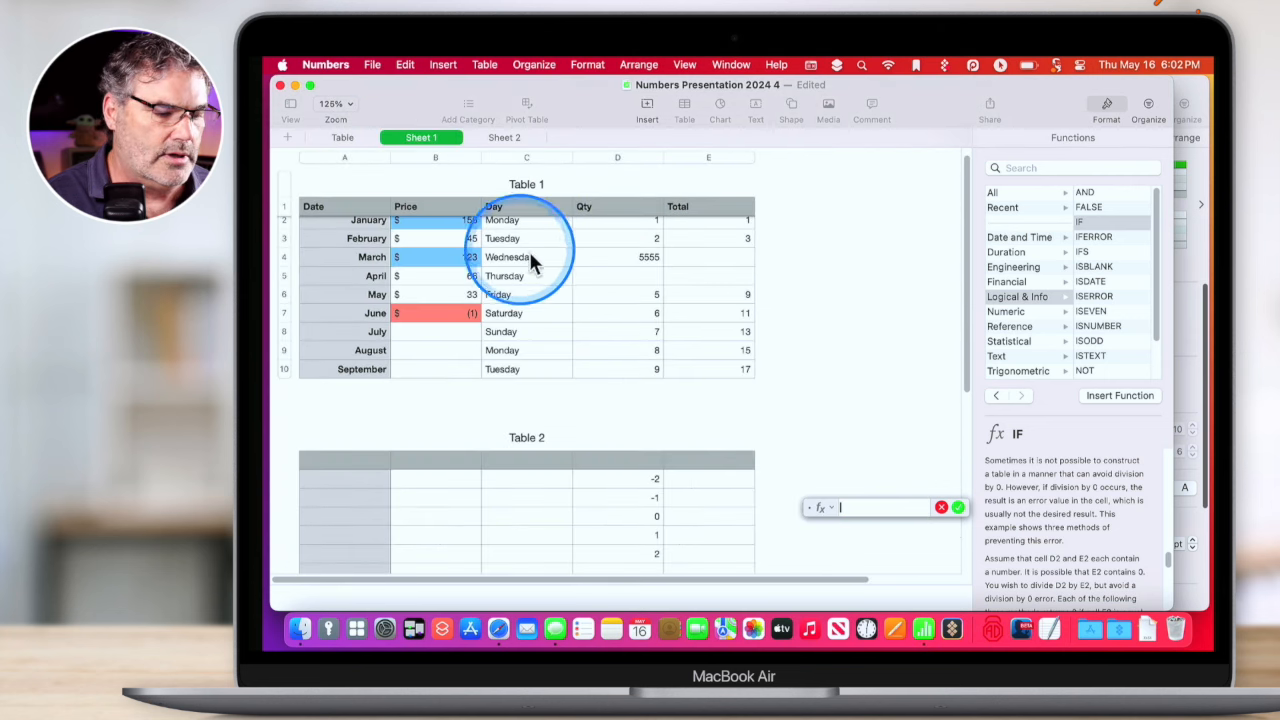
{"action": "left_click", "coordinate": [737, 369]}
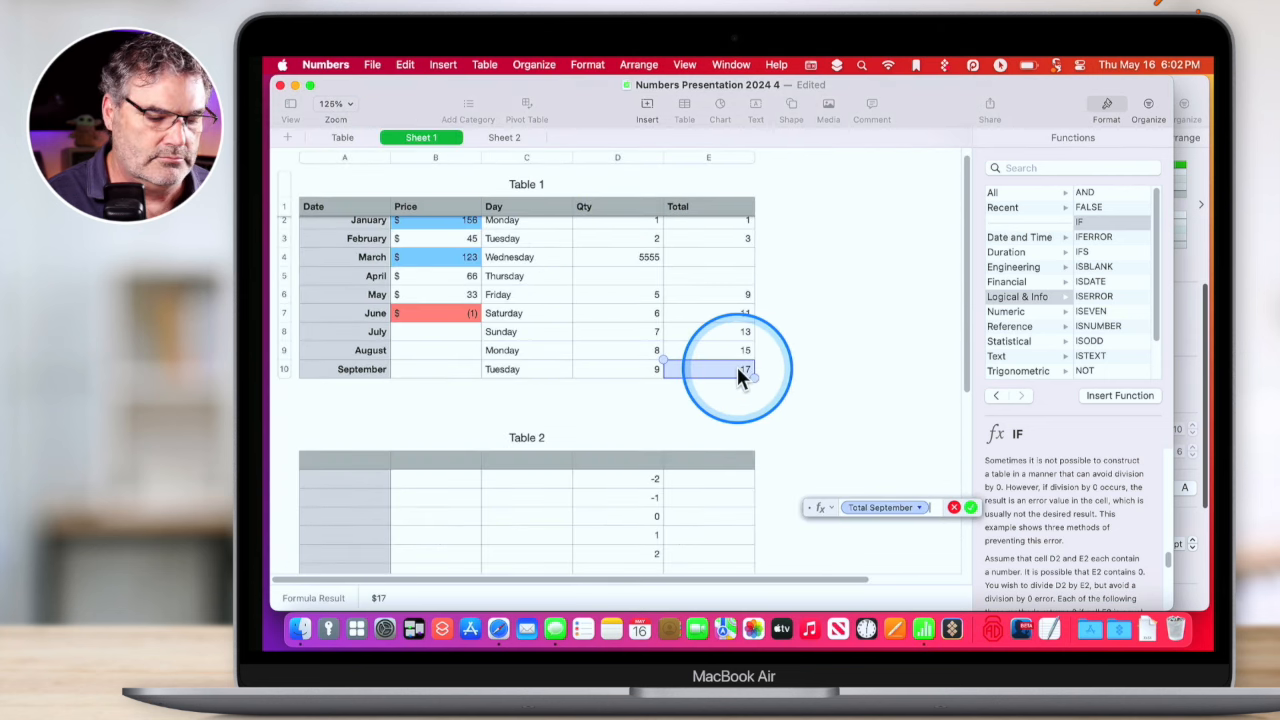
{"action": "key", "text": "Return"}
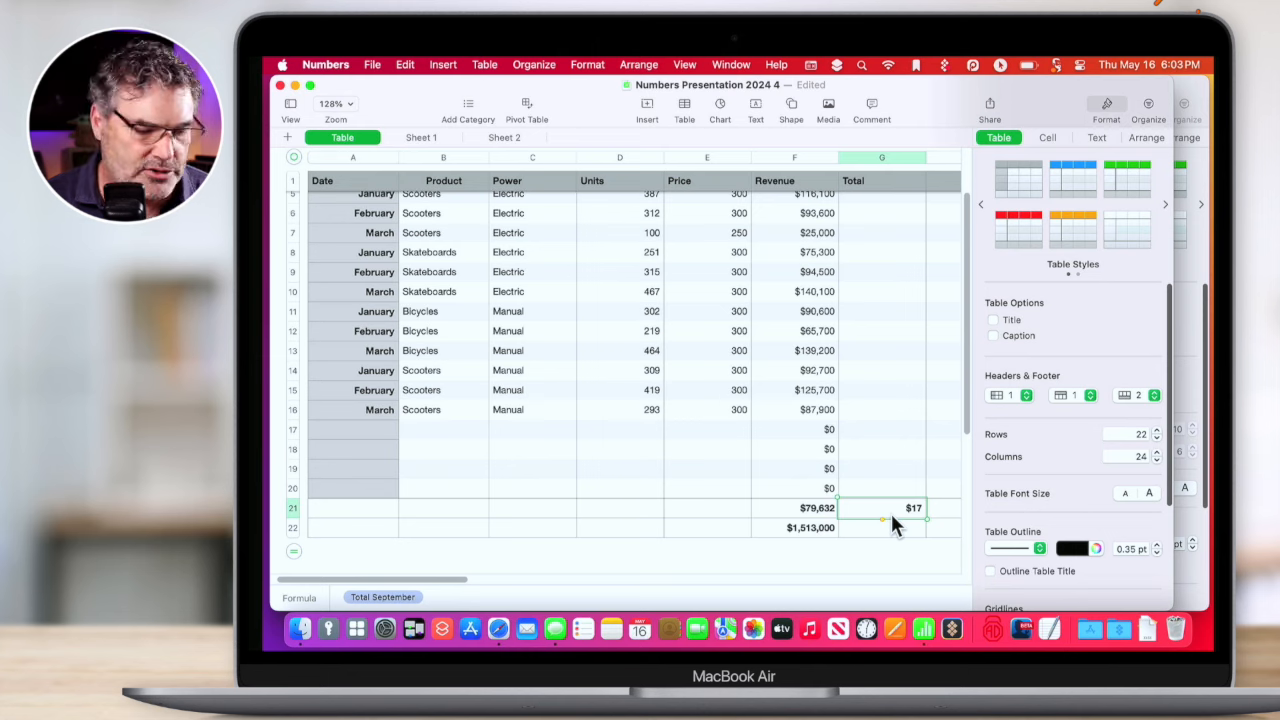
Copy the Revenue average in footer cell F21.
{"action": "left_click", "coordinate": [797, 507]}
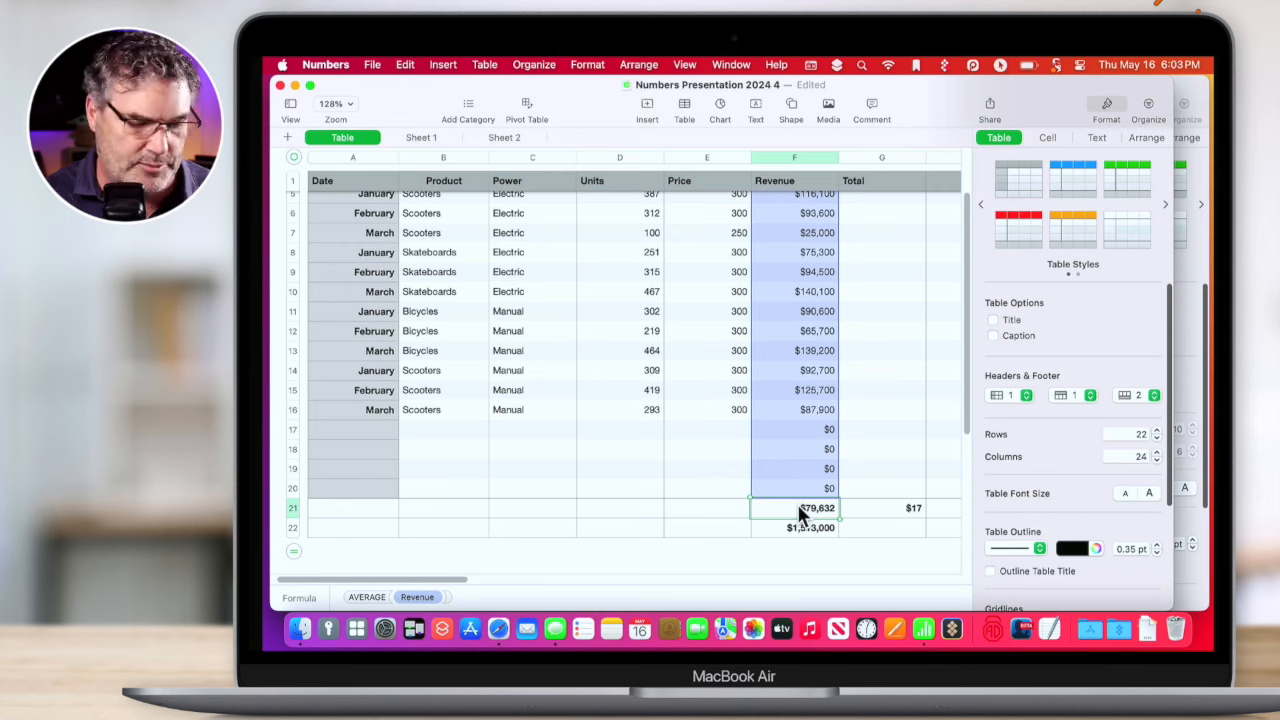
{"action": "right_click", "coordinate": [797, 504]}
{"action": "left_click", "coordinate": [817, 477]}
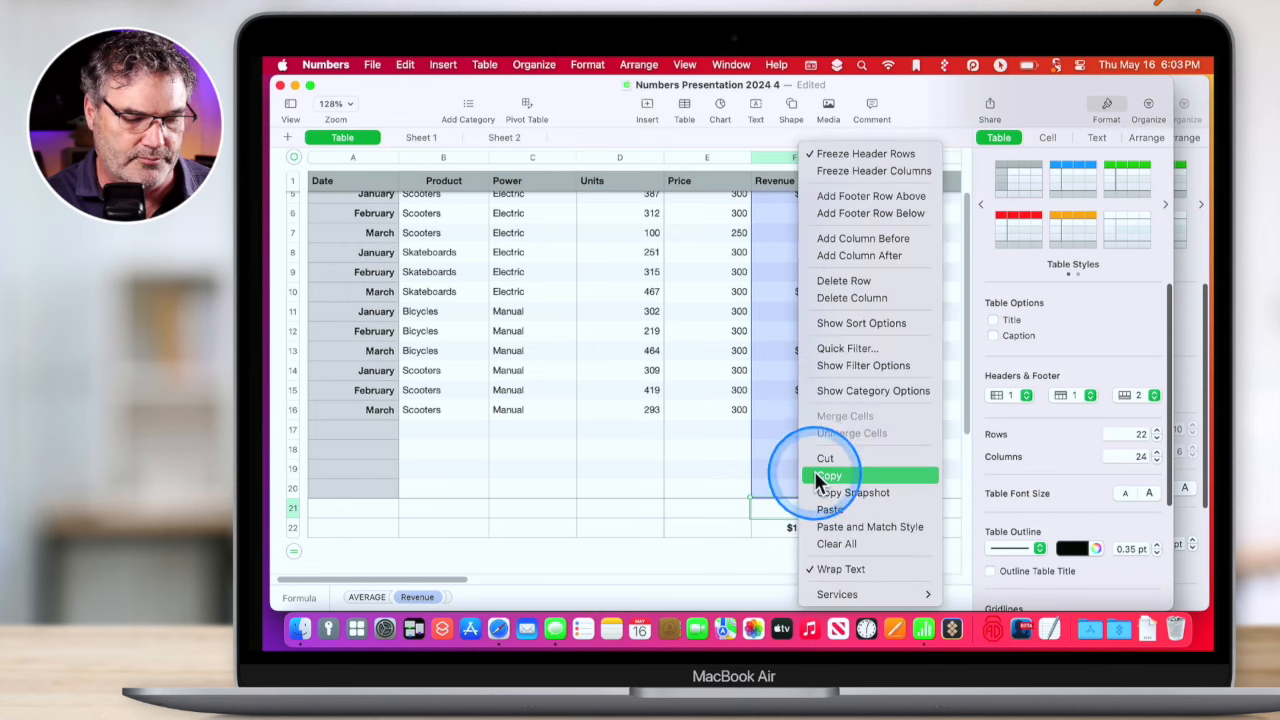
Try pasting the copied average formula into the Price column's footer cell E21, and clear the cell.
{"action": "left_click", "coordinate": [697, 518]}
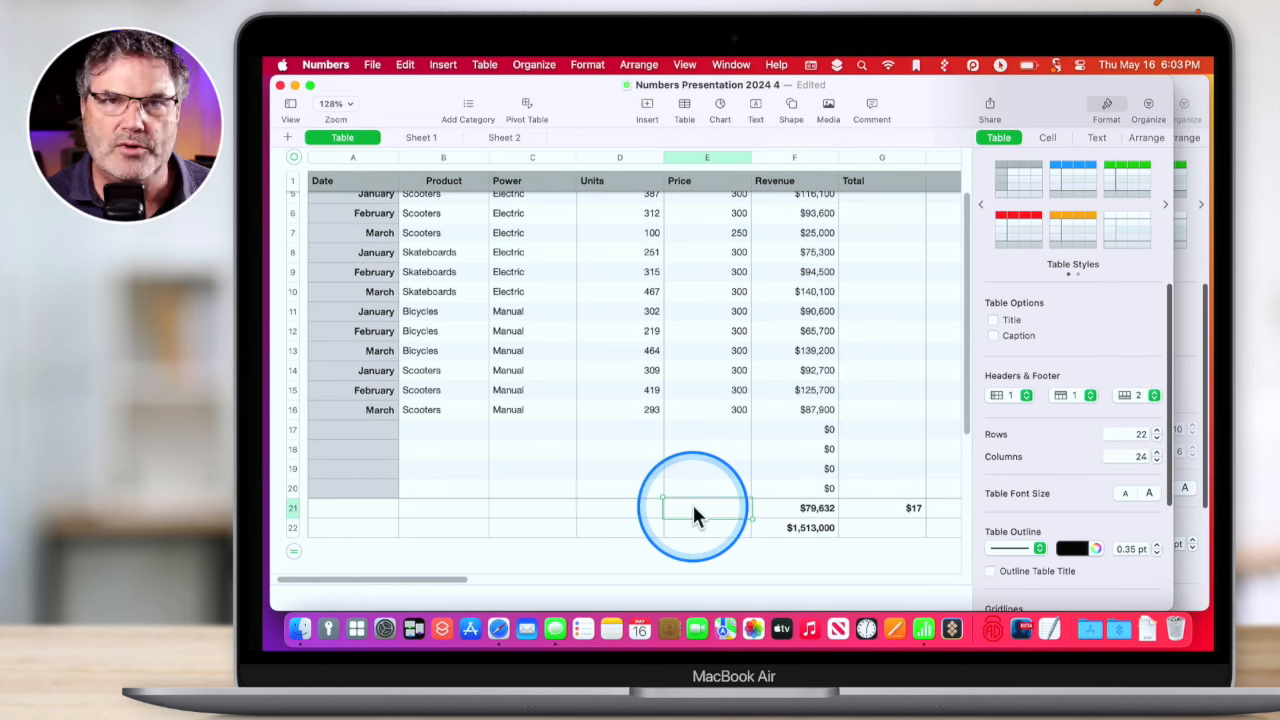
{"action": "key", "text": "super+v"}
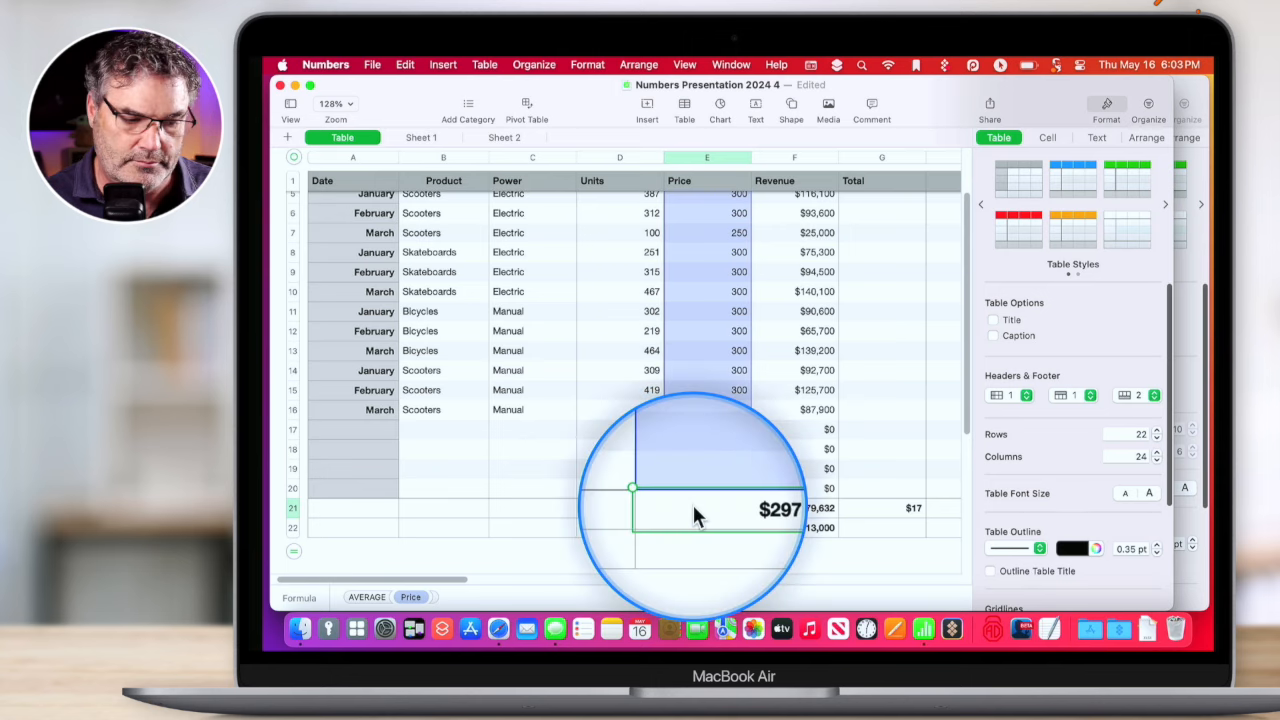
{"action": "key", "text": "Delete"}
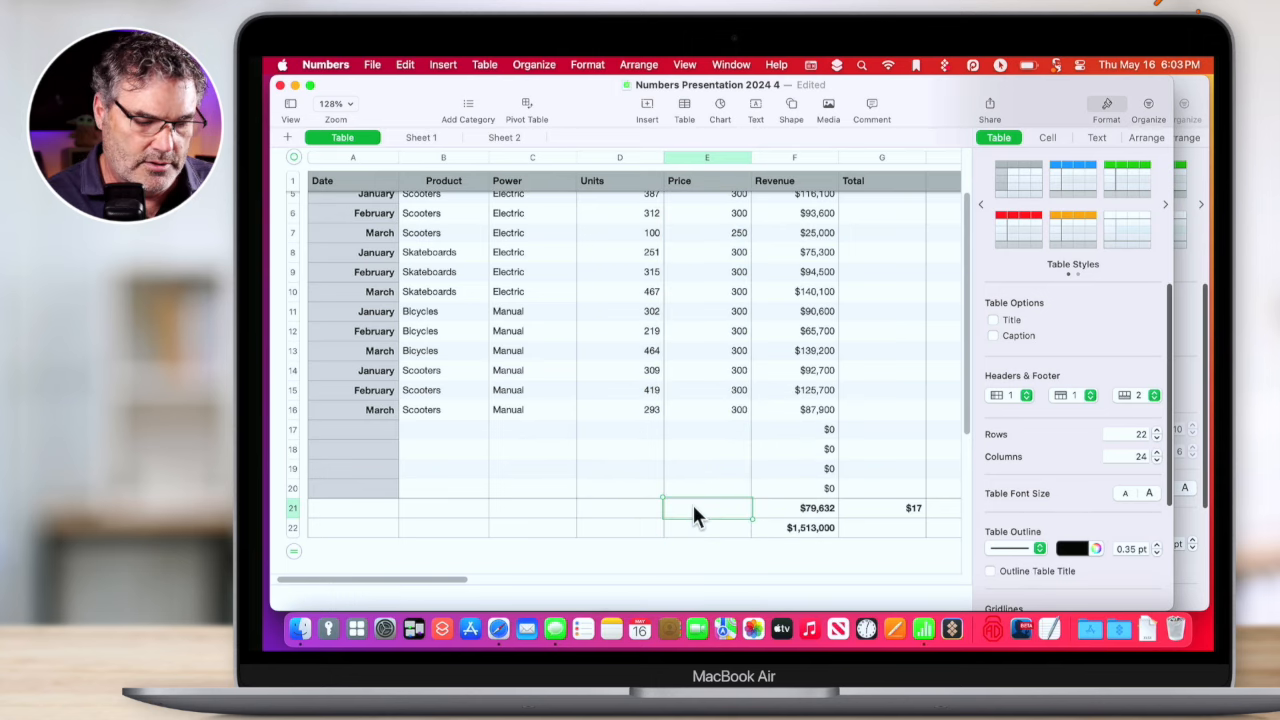
Paste only the formula result of the copied average into footer cell E21.
{"action": "left_click", "coordinate": [405, 64]}
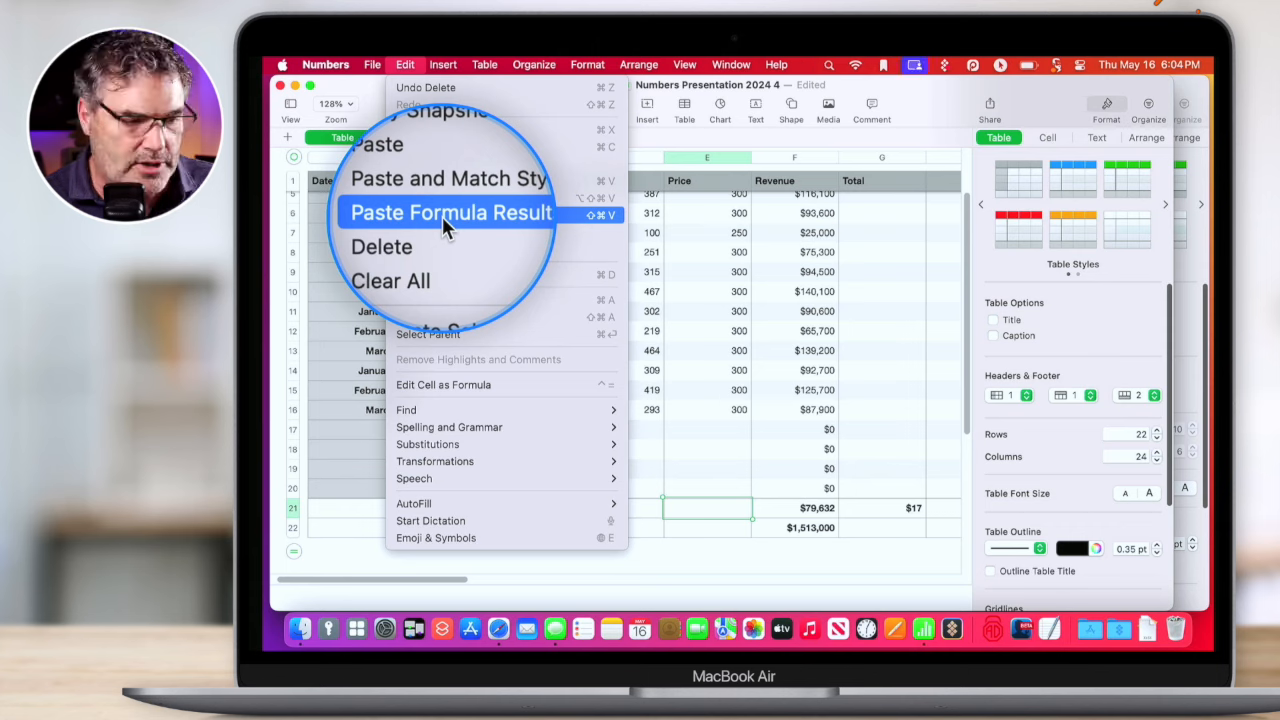
{"action": "left_click", "coordinate": [442, 216]}
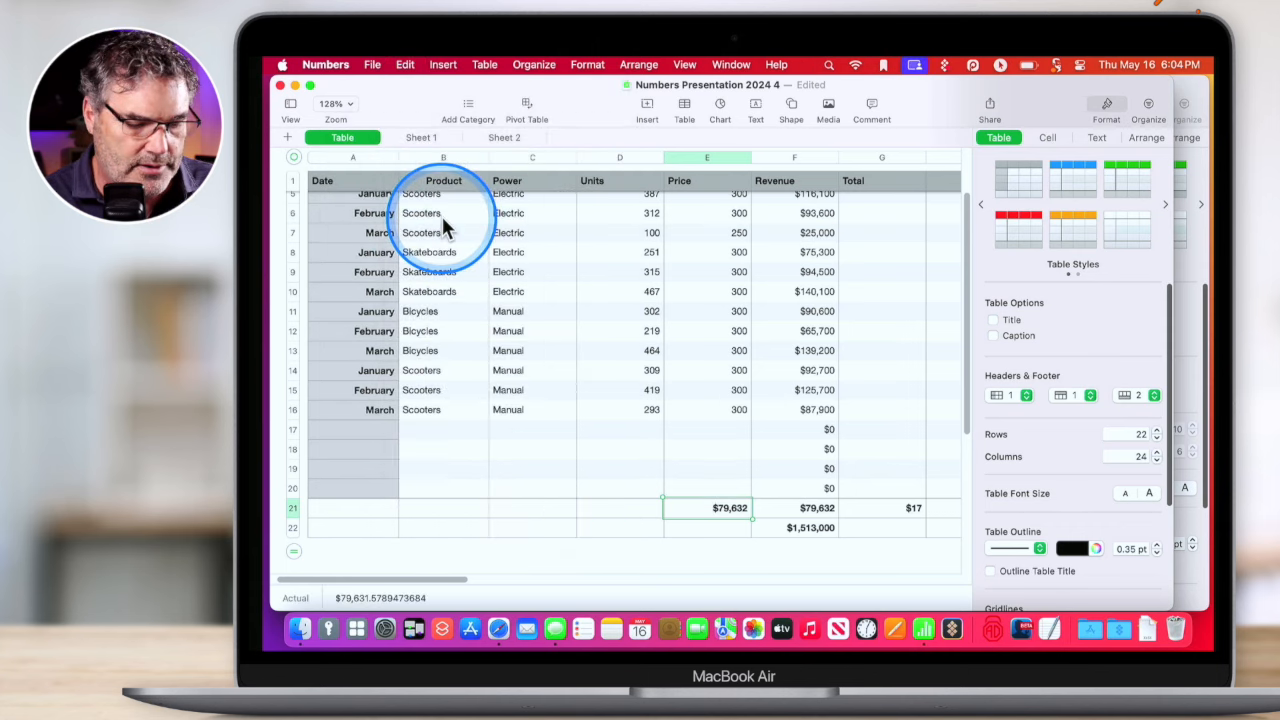
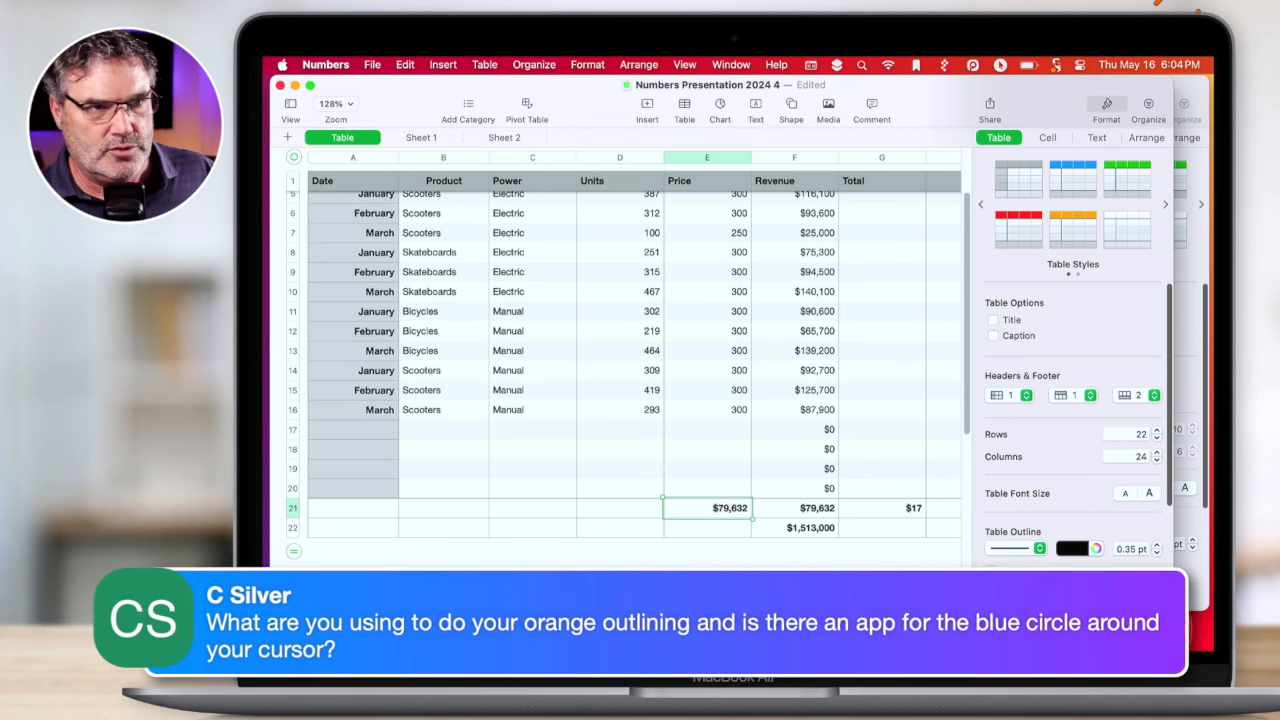
{"action": "key", "text": "ctrl+alt+m"}
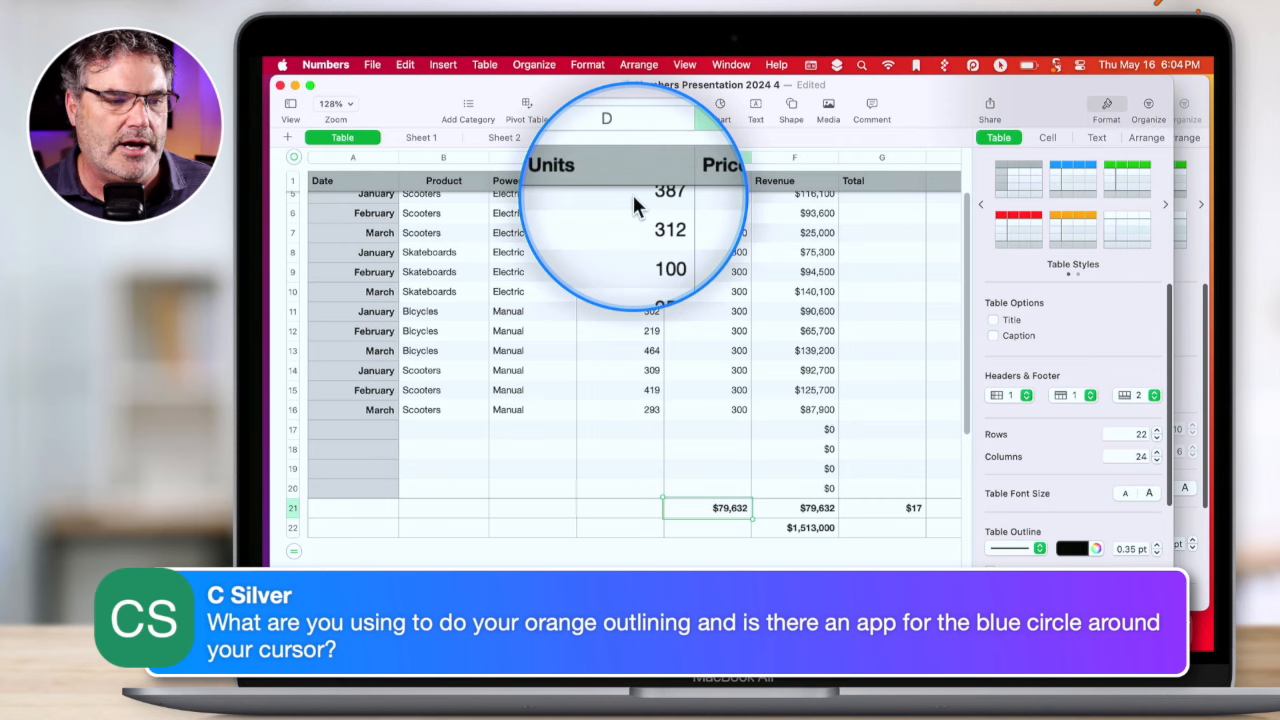
{"action": "key", "text": "ctrl+alt+m"}
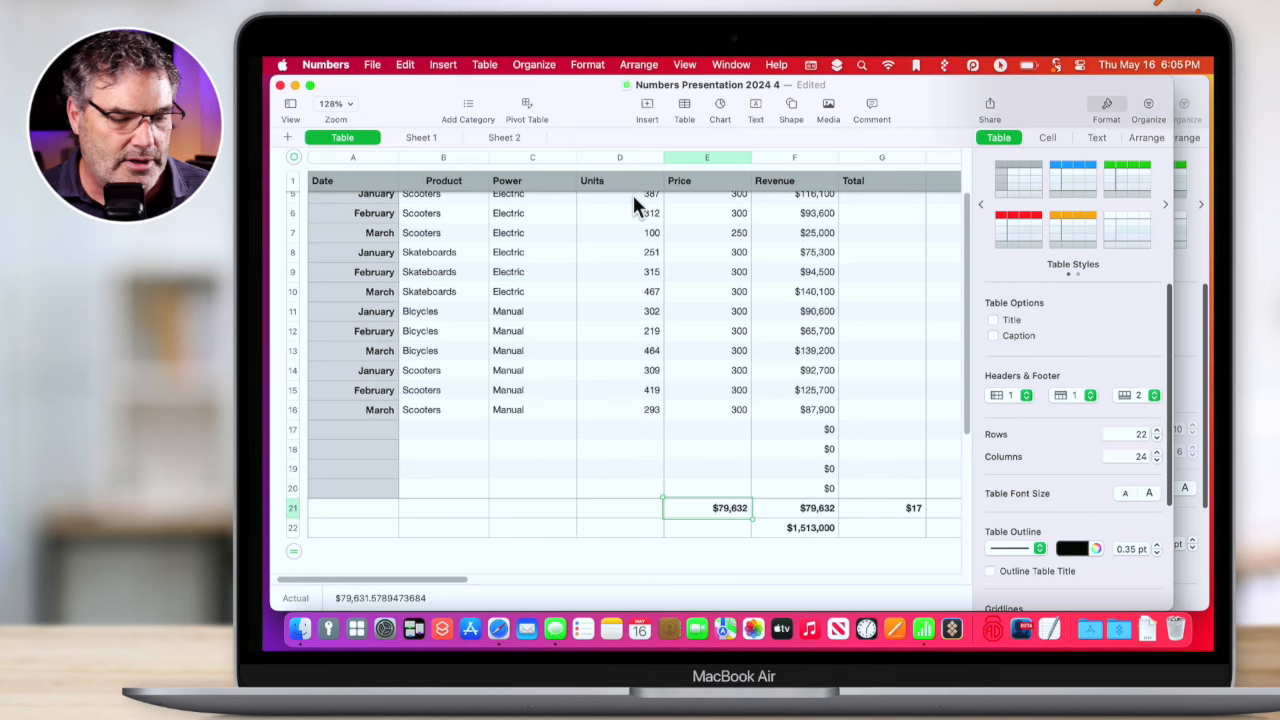
{"action": "left_click", "coordinate": [873, 345]}
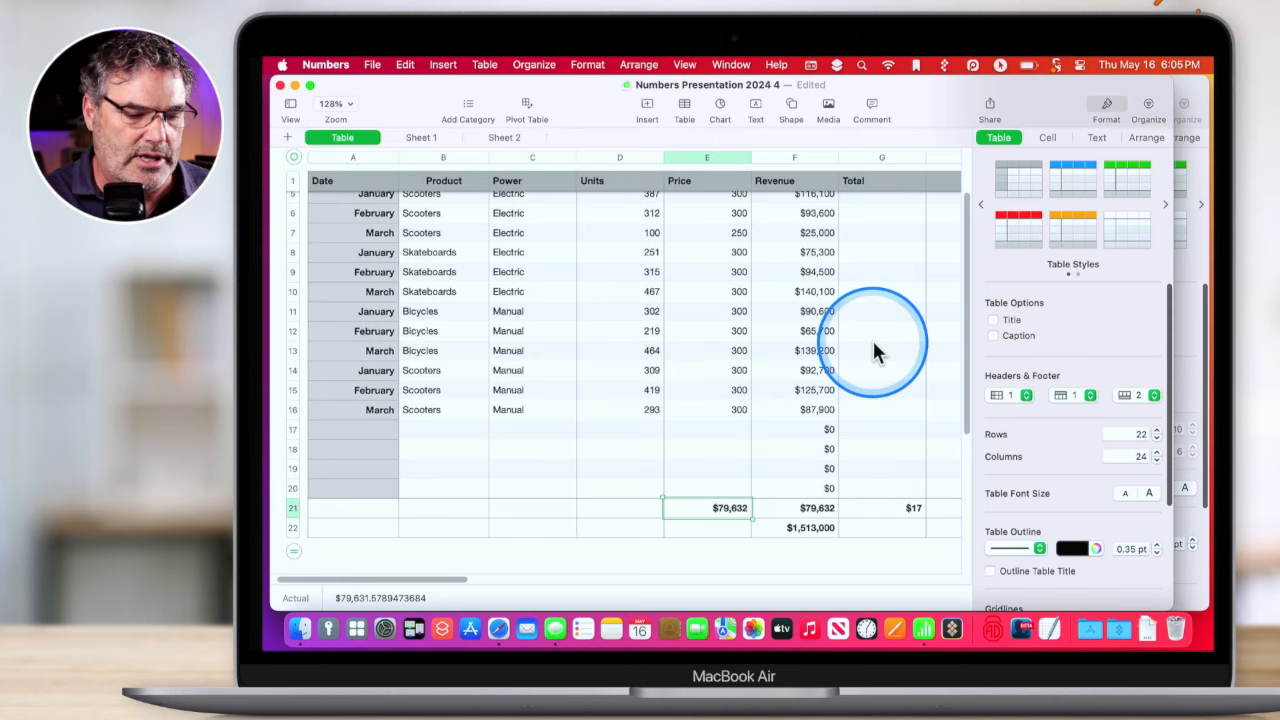
{"action": "type", "text": "="}
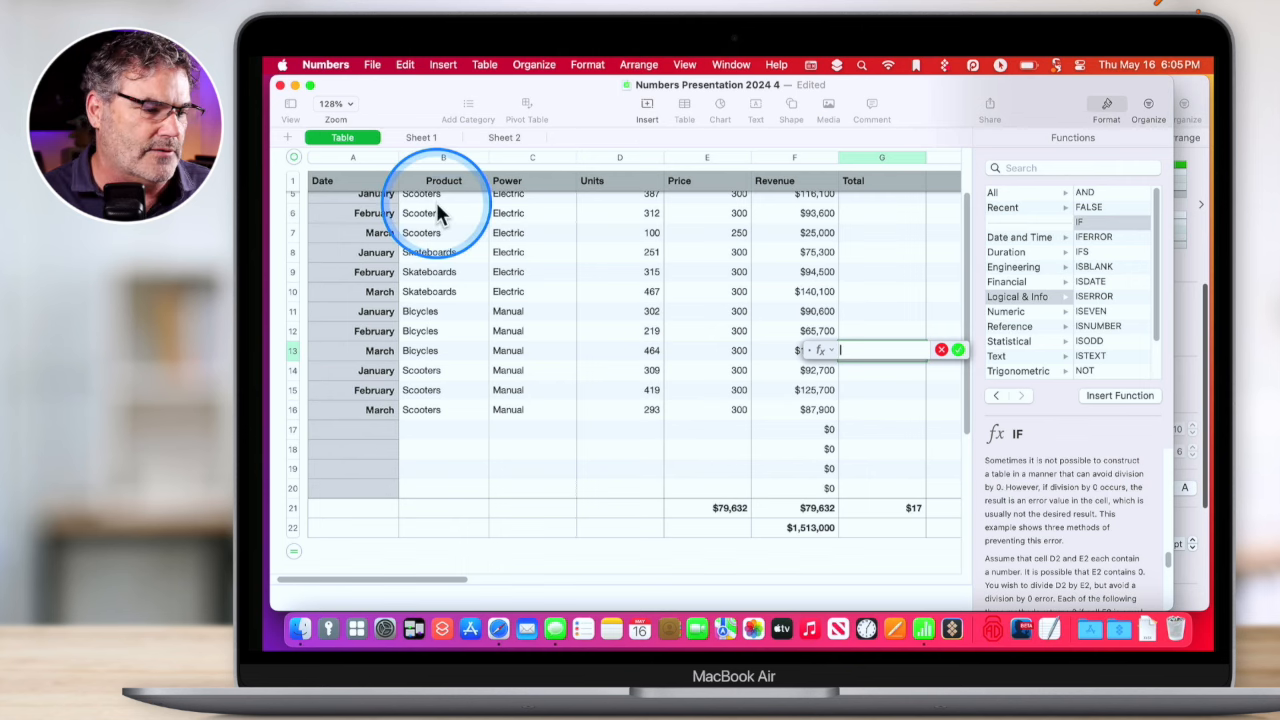
{"action": "left_click", "coordinate": [450, 137]}
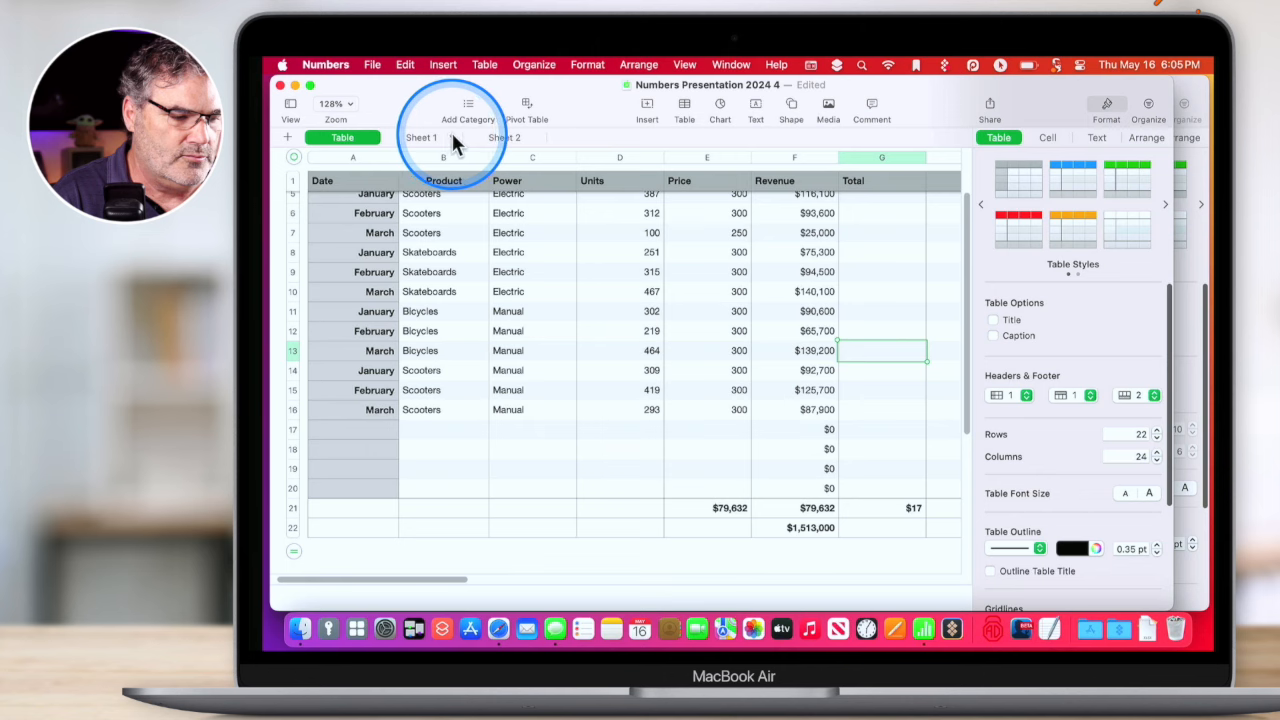
Duplicate Sheet 1 together with its tables.
{"action": "left_click", "coordinate": [451, 137]}
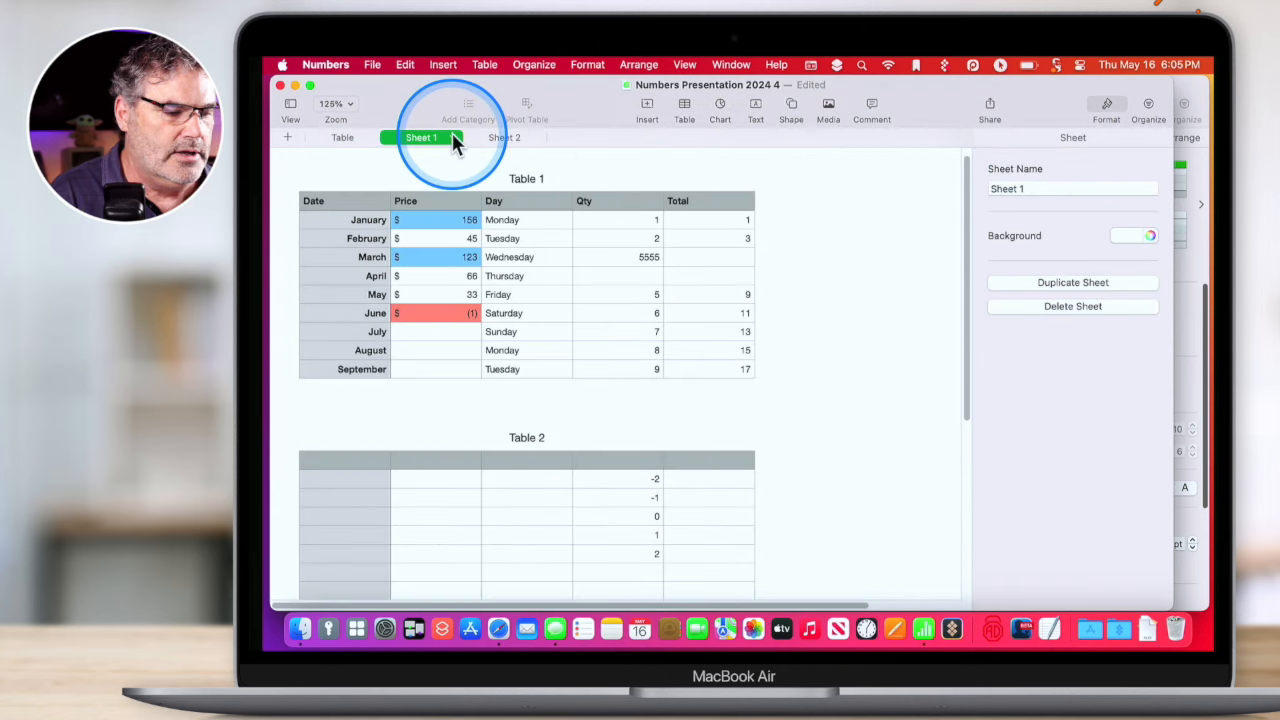
{"action": "left_click", "coordinate": [453, 136]}
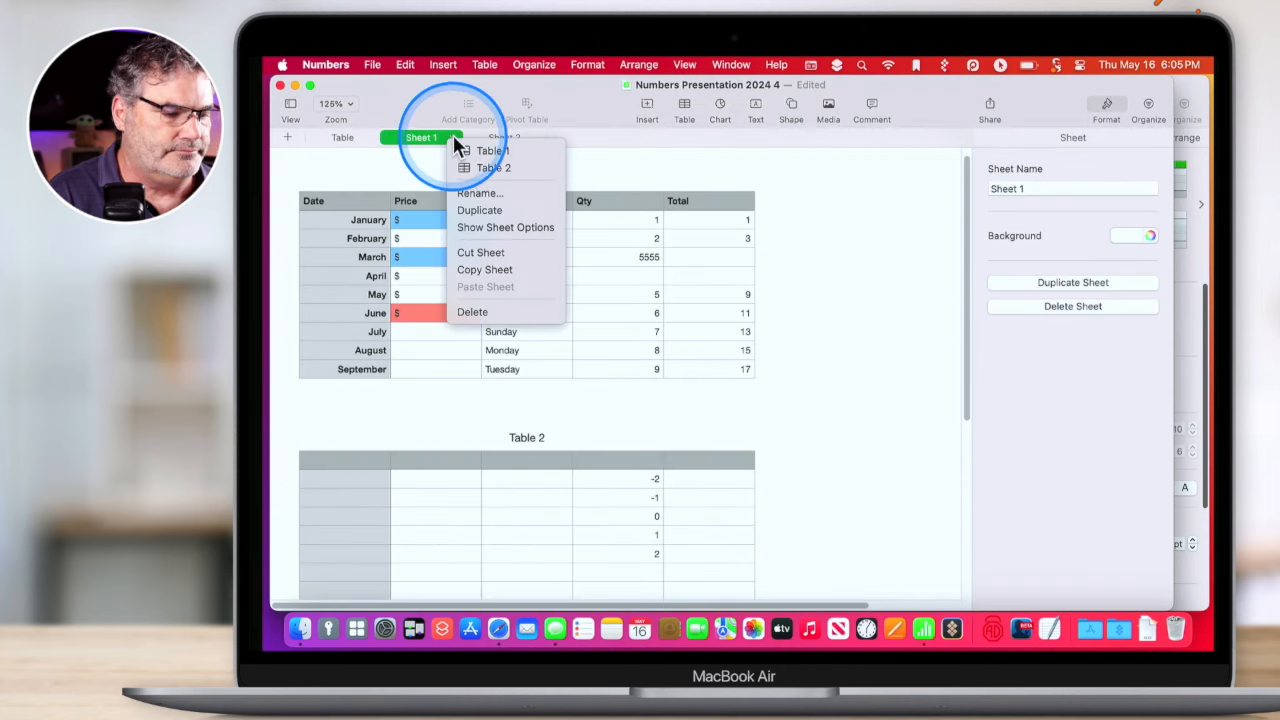
{"action": "left_click", "coordinate": [485, 210]}
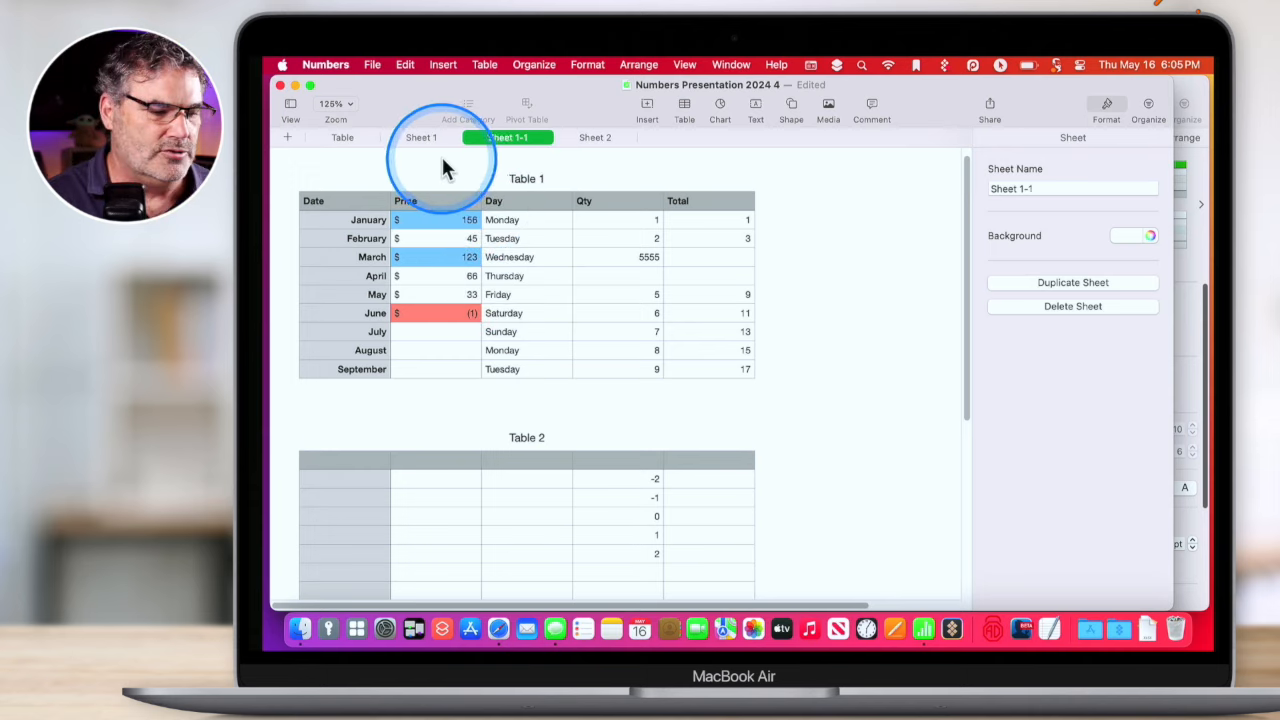
Try renaming the duplicated sheet to "Trial", and undo the rename.
{"action": "double_click", "coordinate": [502, 137]}
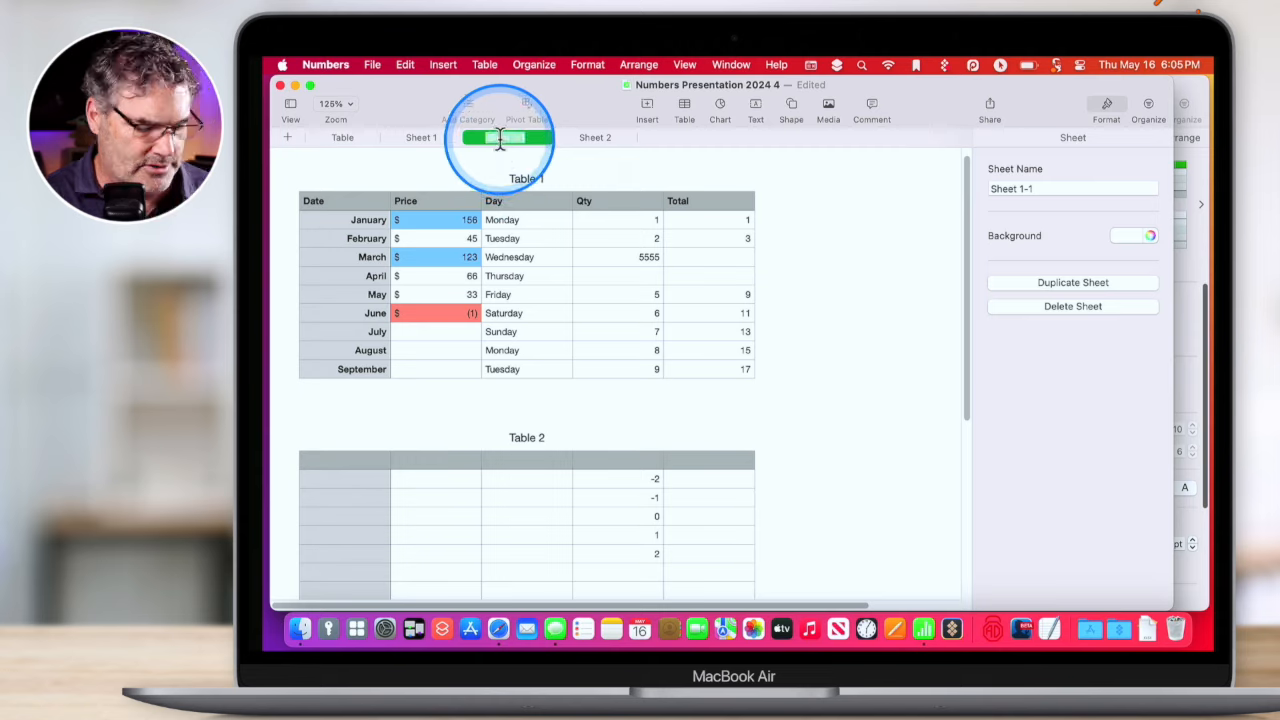
{"action": "type", "text": "Trial"}
{"action": "key", "text": "Return"}
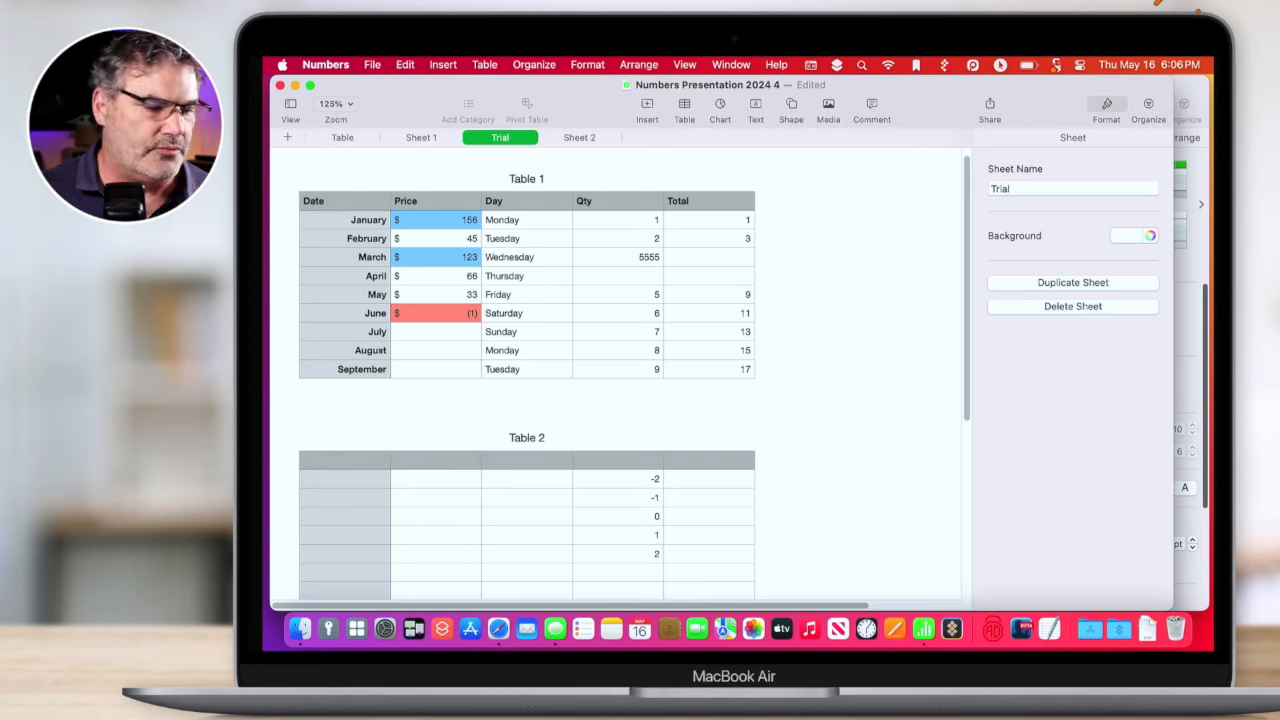
{"action": "key", "text": "super+z"}
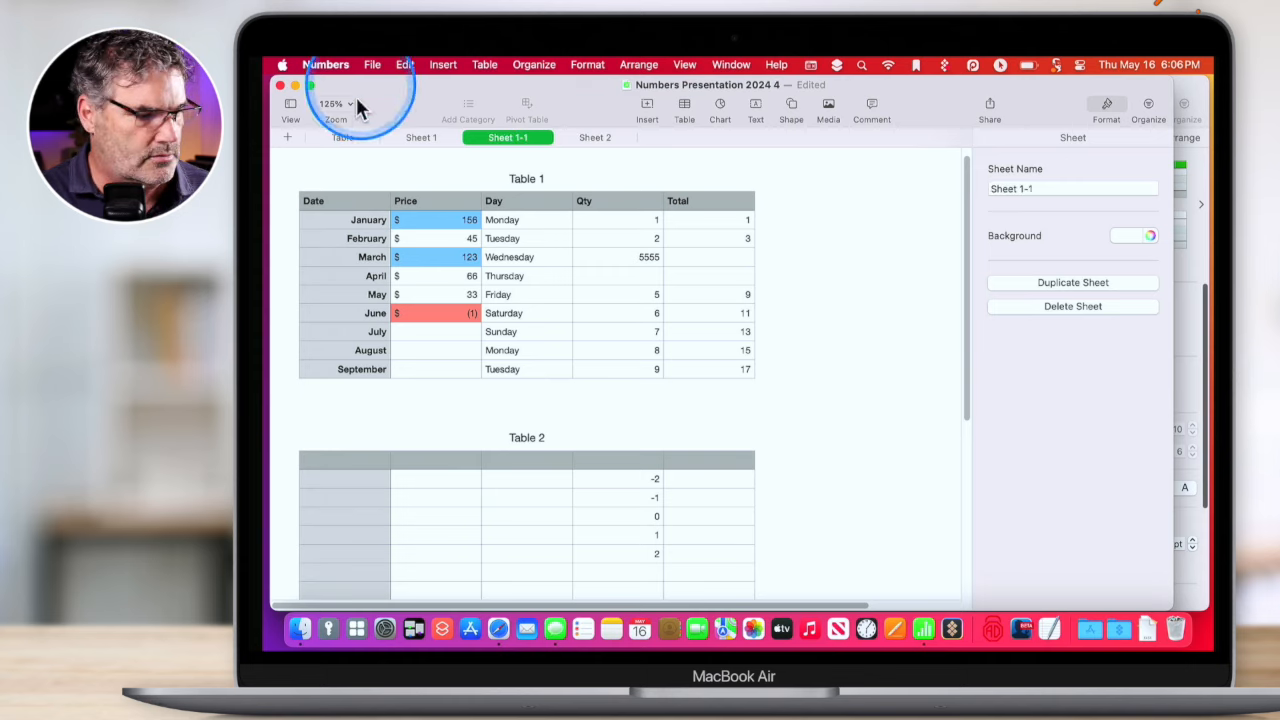
Return to the Table sheet, hide the formatting sidebar and bring the columns beyond Total into view.
{"action": "left_click", "coordinate": [347, 136]}
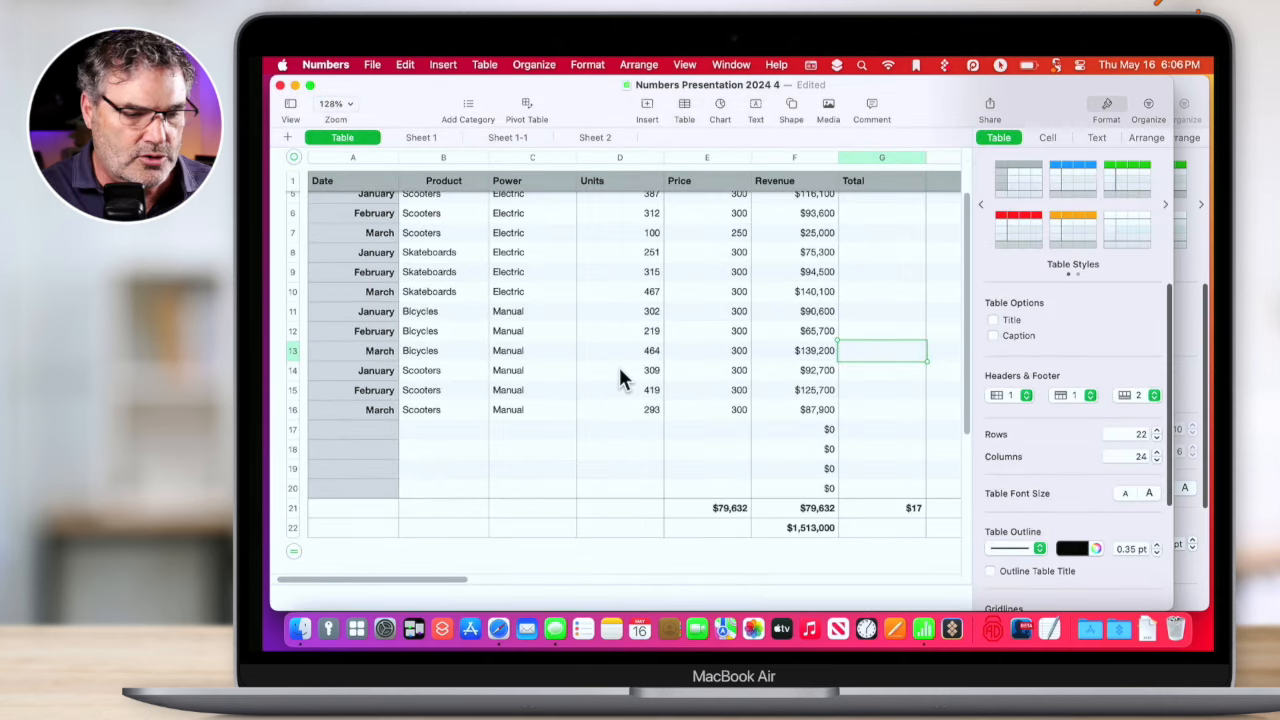
{"action": "left_click", "coordinate": [1109, 99]}
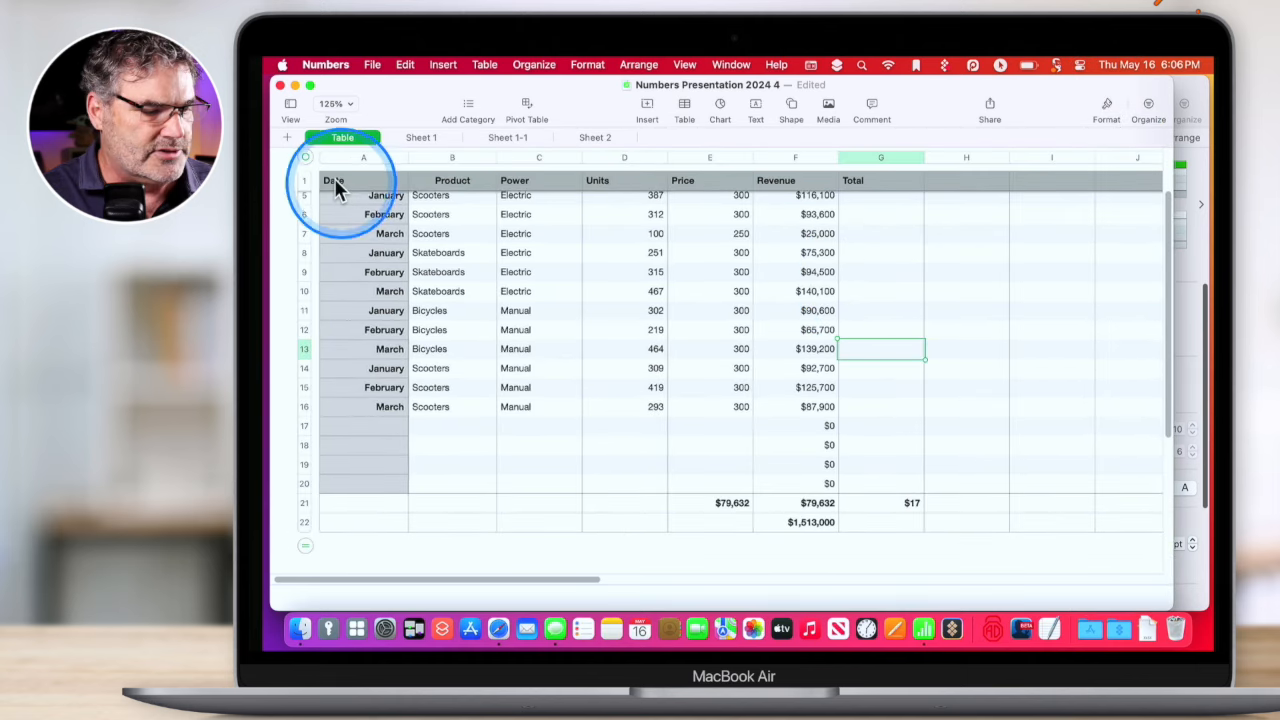
{"action": "scroll", "coordinate": [531, 268], "scroll_direction": "right", "scroll_amount": 5}
{"action": "scroll", "coordinate": [531, 266], "scroll_direction": "right", "scroll_amount": 10}
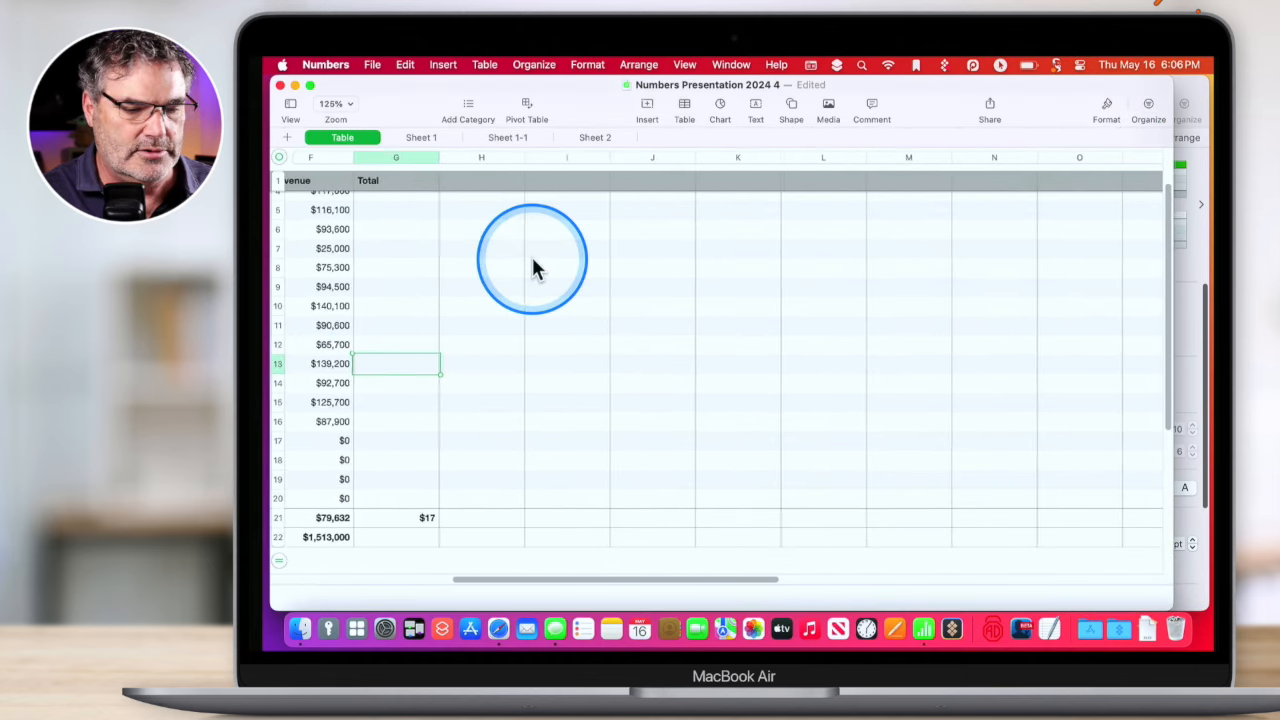
Remove all the empty columns beyond Total from the sales table.
{"action": "left_click_drag", "start_coordinate": [865, 157], "coordinate": [349, 182]}
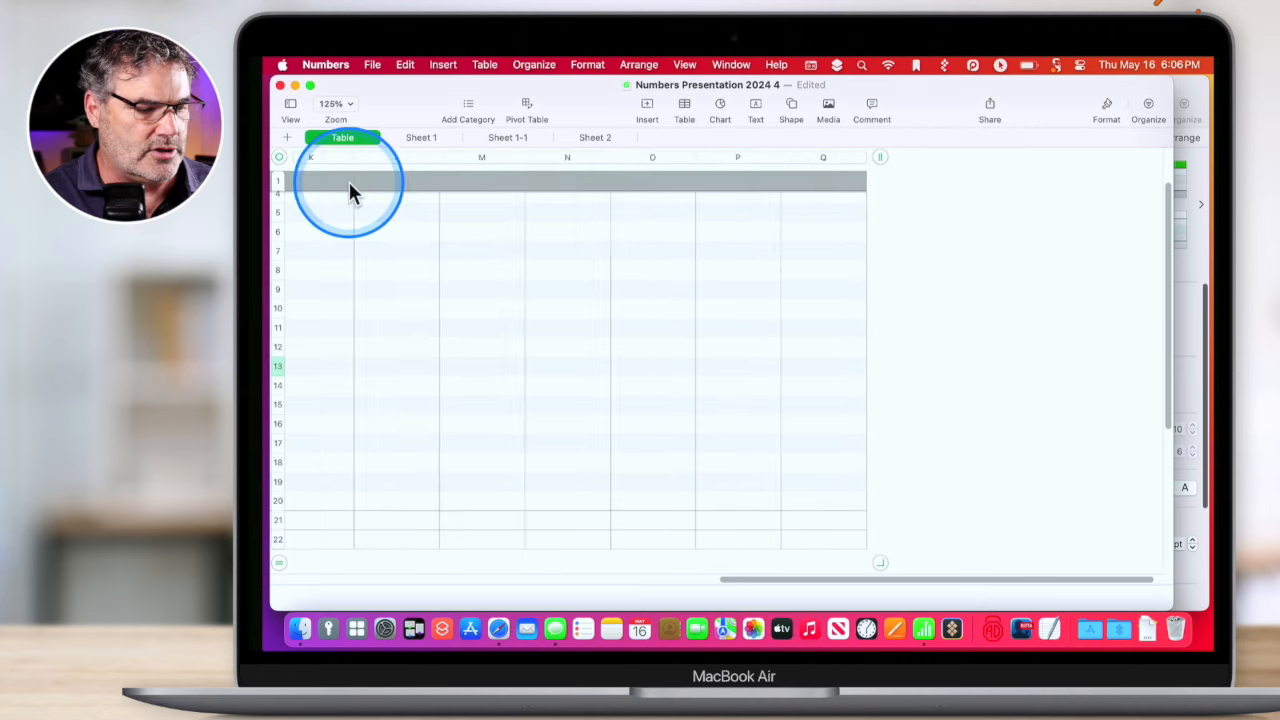
{"action": "scroll", "coordinate": [349, 182], "scroll_direction": "left", "scroll_amount": 8}
{"action": "scroll", "coordinate": [349, 182], "scroll_direction": "right", "scroll_amount": 5}
{"action": "left_click_drag", "start_coordinate": [1139, 158], "coordinate": [370, 204]}
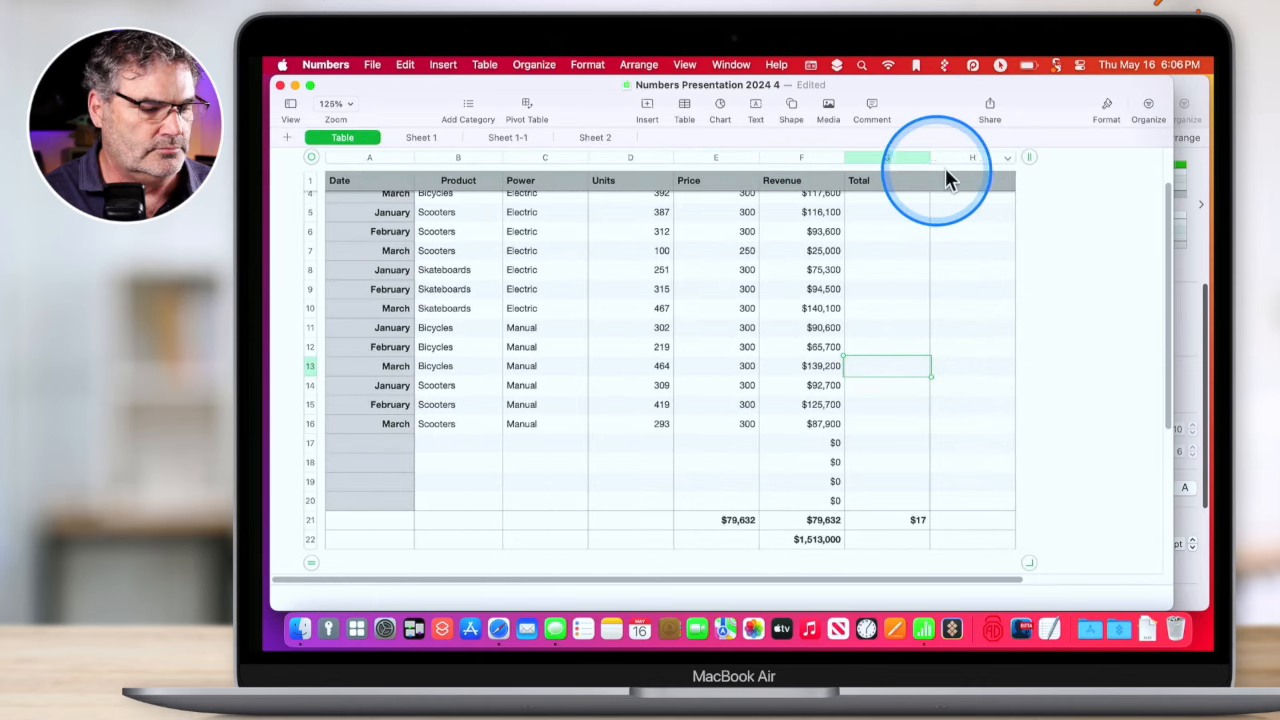
{"action": "left_click_drag", "start_coordinate": [1030, 160], "coordinate": [958, 168]}
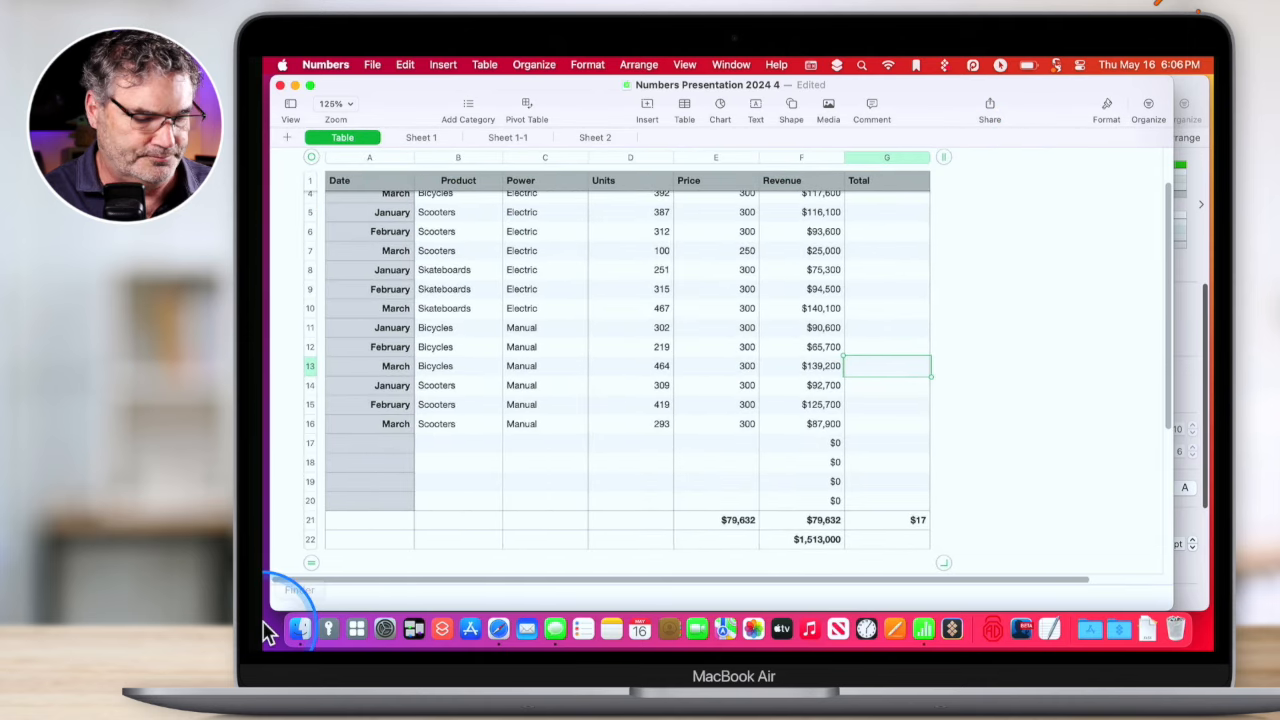
Delete the empty rows 17 to 20 above the footer rows and deselect the table.
{"action": "left_click_drag", "start_coordinate": [310, 562], "coordinate": [312, 471]}
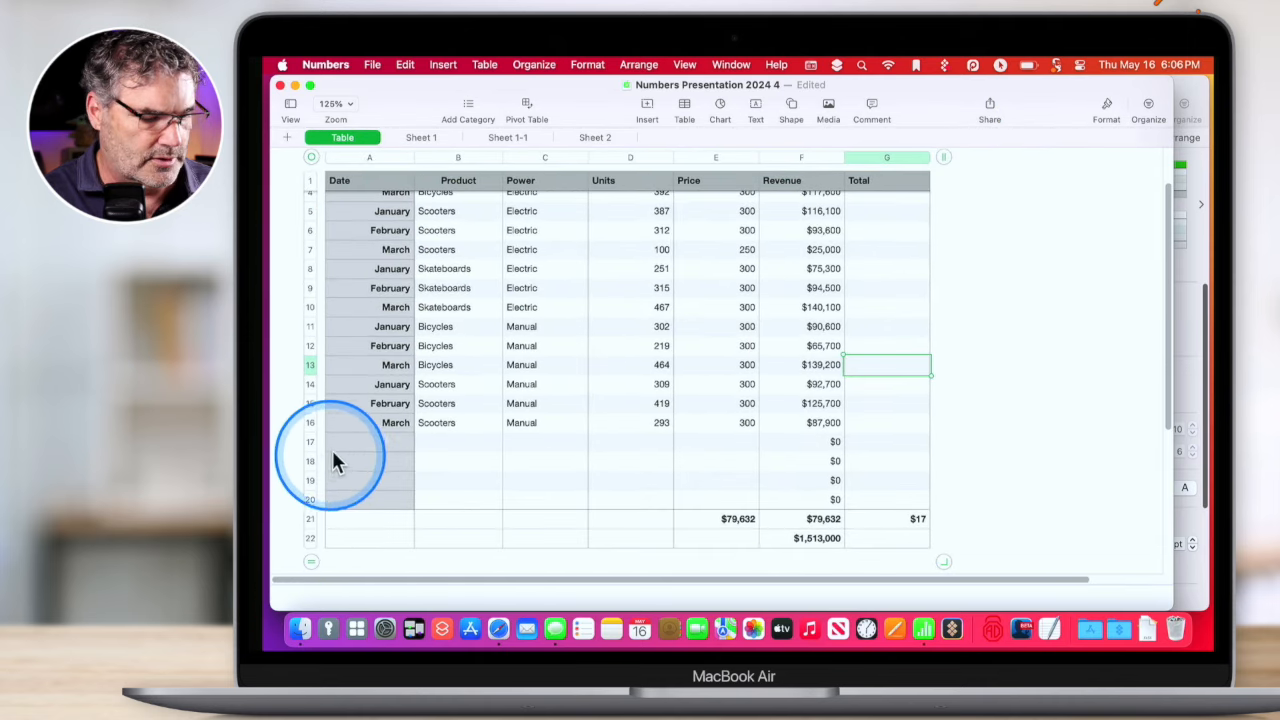
{"action": "left_click", "coordinate": [310, 441]}
{"action": "left_click", "coordinate": [310, 508], "text": "shift"}
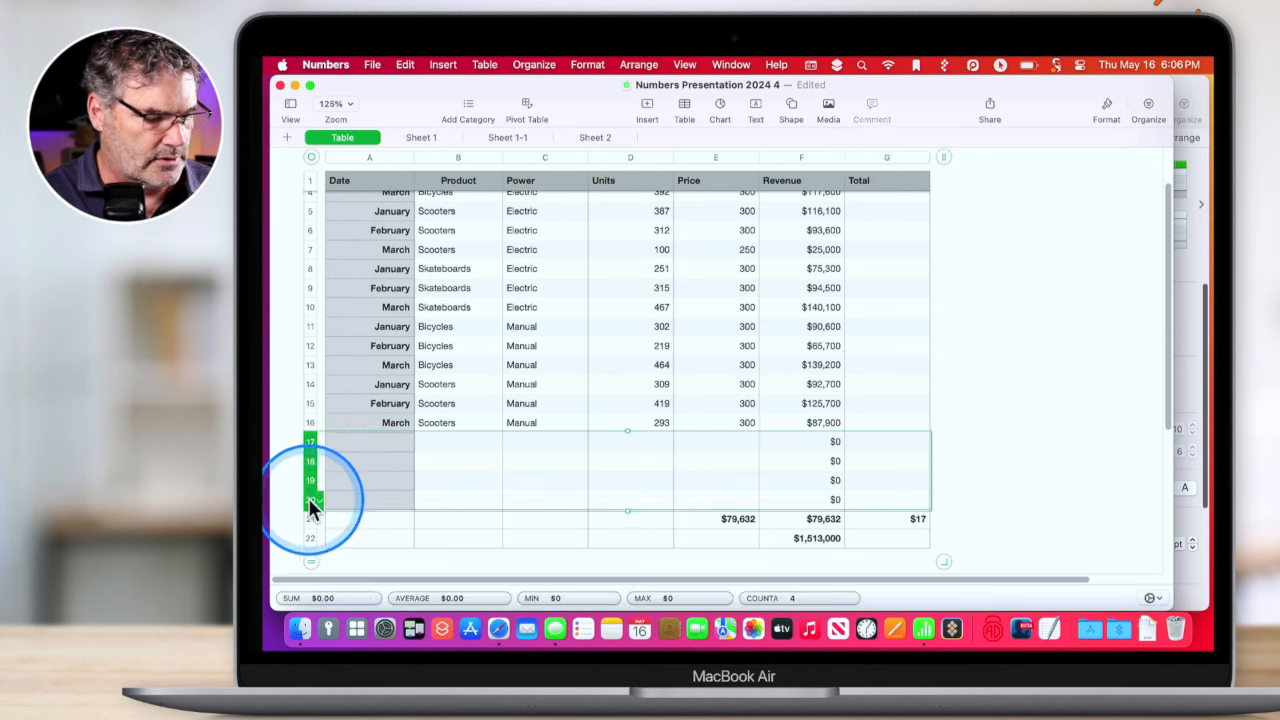
{"action": "left_click", "coordinate": [312, 500]}
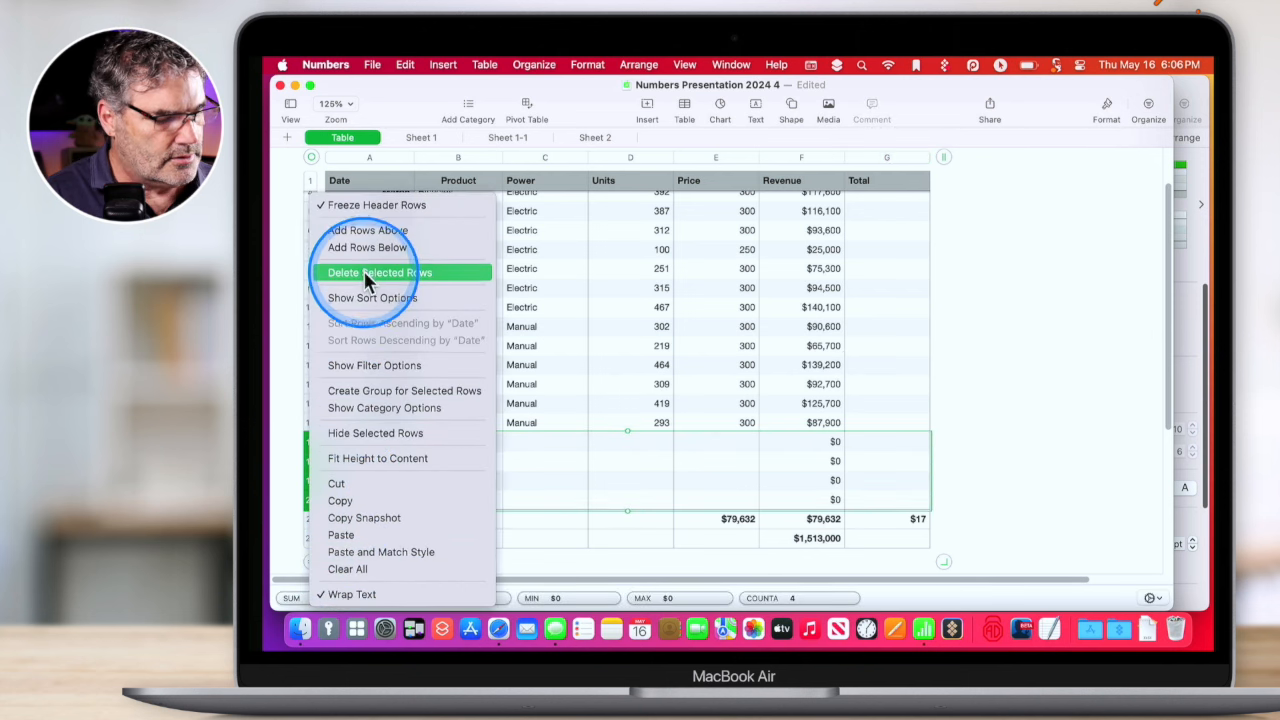
{"action": "left_click", "coordinate": [363, 275]}
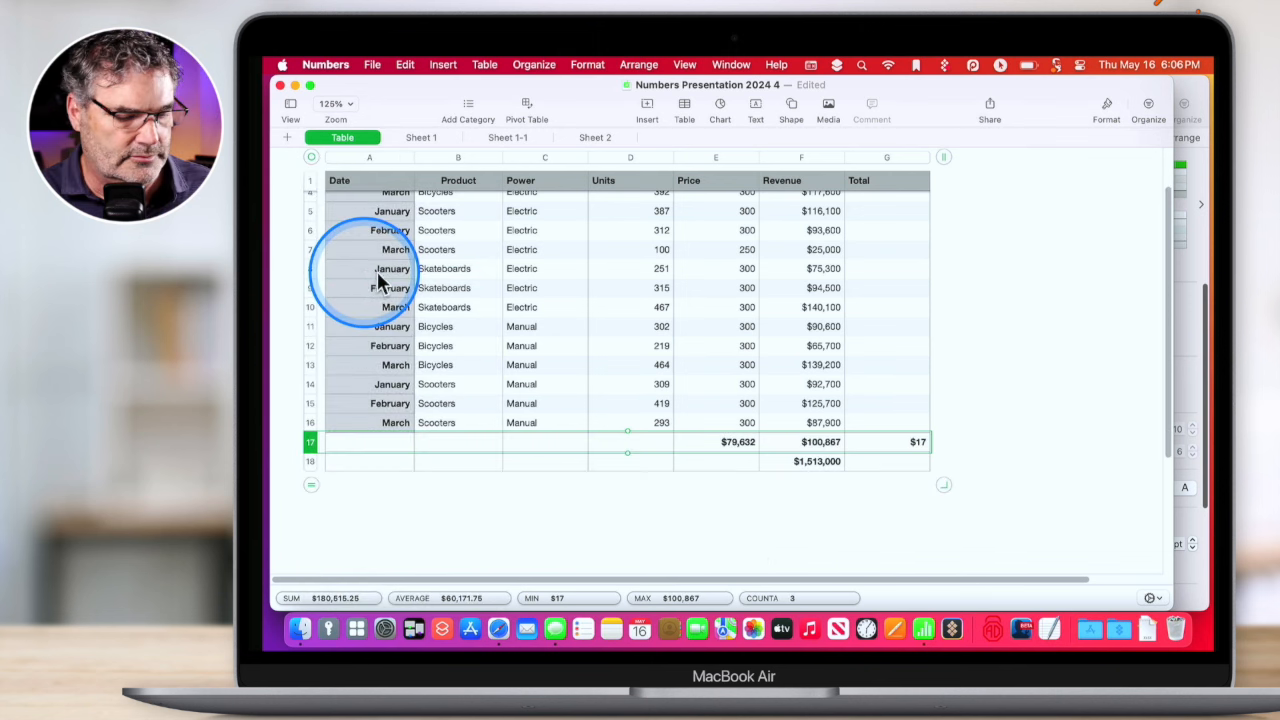
{"action": "left_click", "coordinate": [539, 505]}
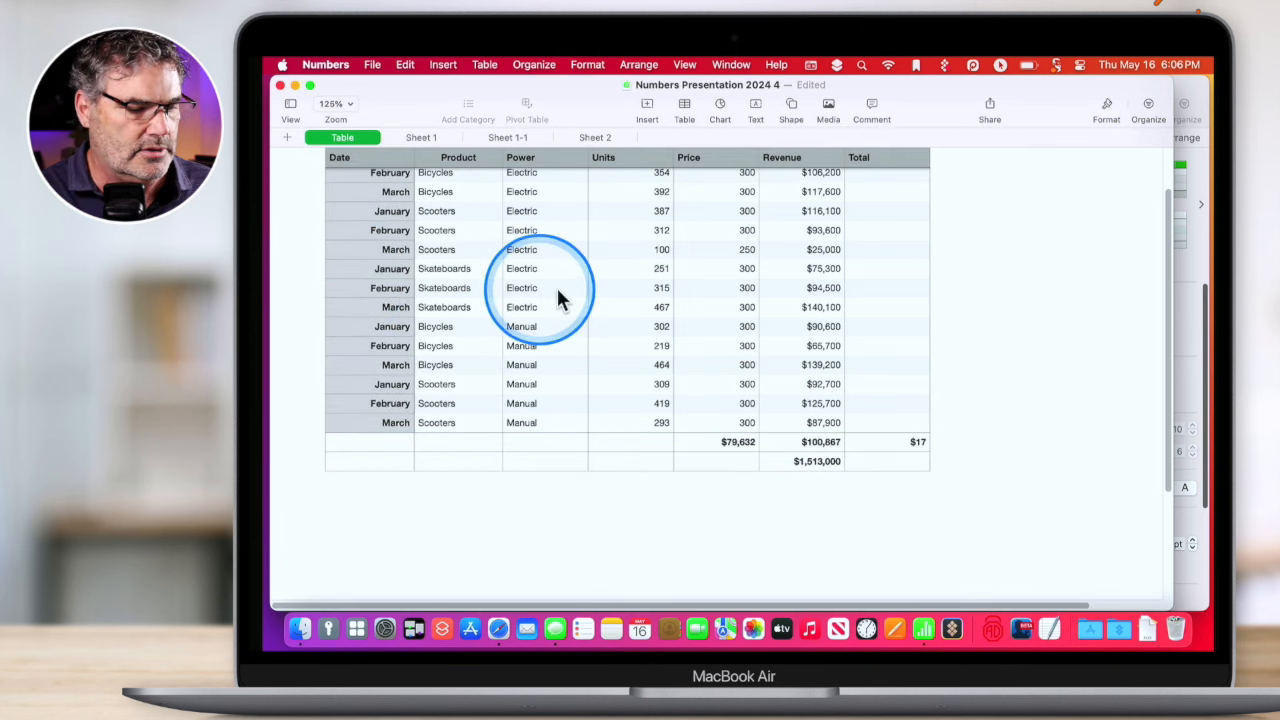
Move the whole sales table slightly down and to the right on the sheet.
{"action": "scroll", "coordinate": [892, 461], "scroll_direction": "up", "scroll_amount": 3}
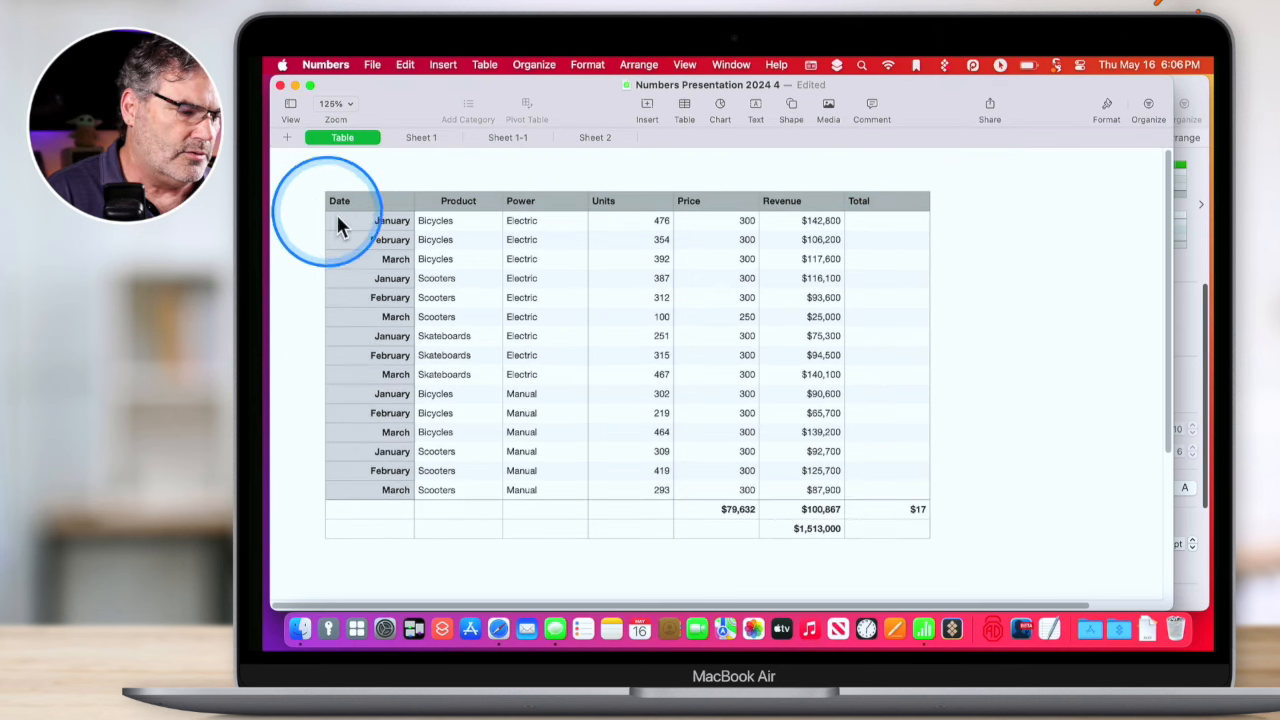
{"action": "left_click", "coordinate": [366, 201]}
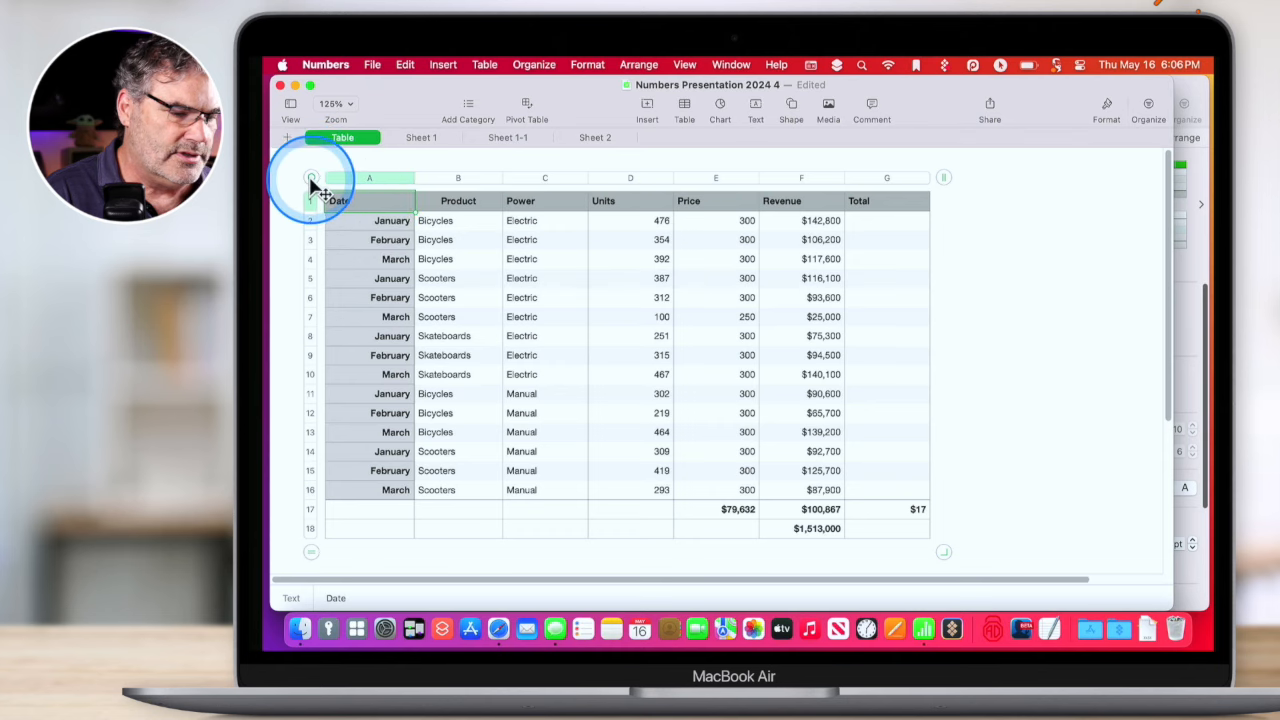
{"action": "mouse_move", "coordinate": [314, 177]}
{"action": "left_mouse_down"}
{"action": "mouse_move", "coordinate": [437, 246]}
{"action": "mouse_move", "coordinate": [321, 174]}
{"action": "mouse_move", "coordinate": [314, 189]}
{"action": "left_mouse_up"}
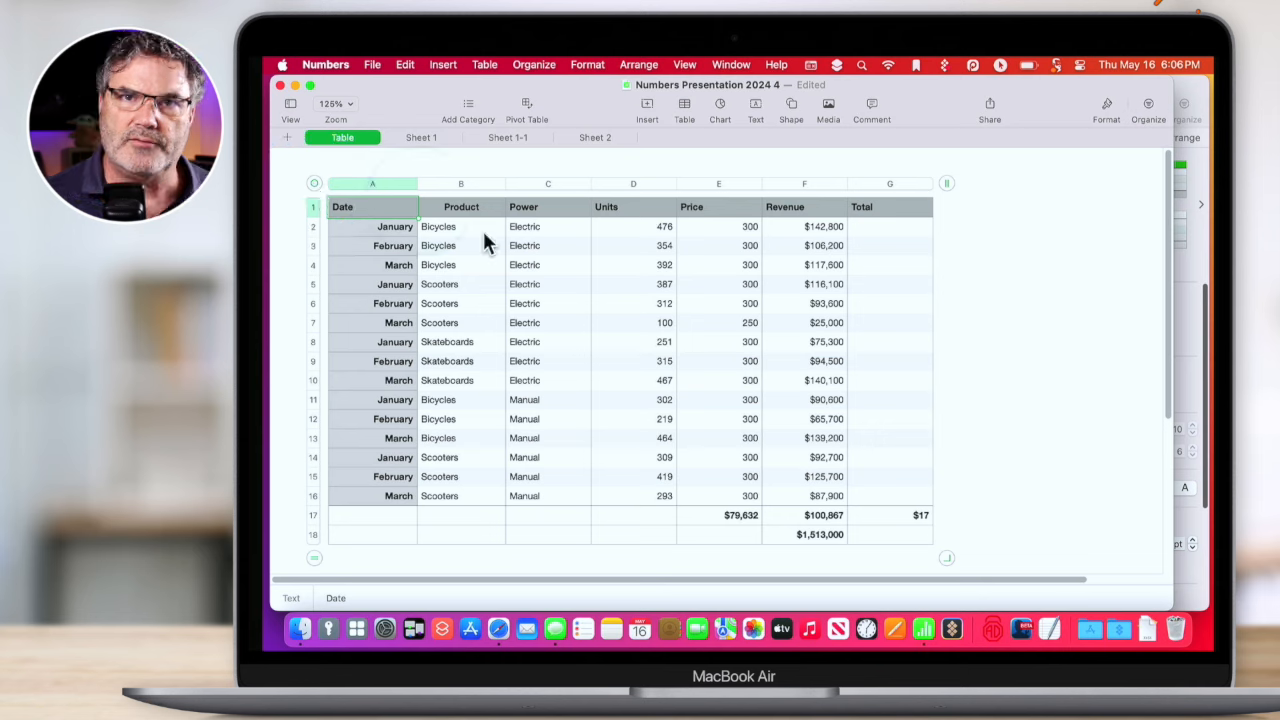
{"action": "left_click", "coordinate": [497, 315]}
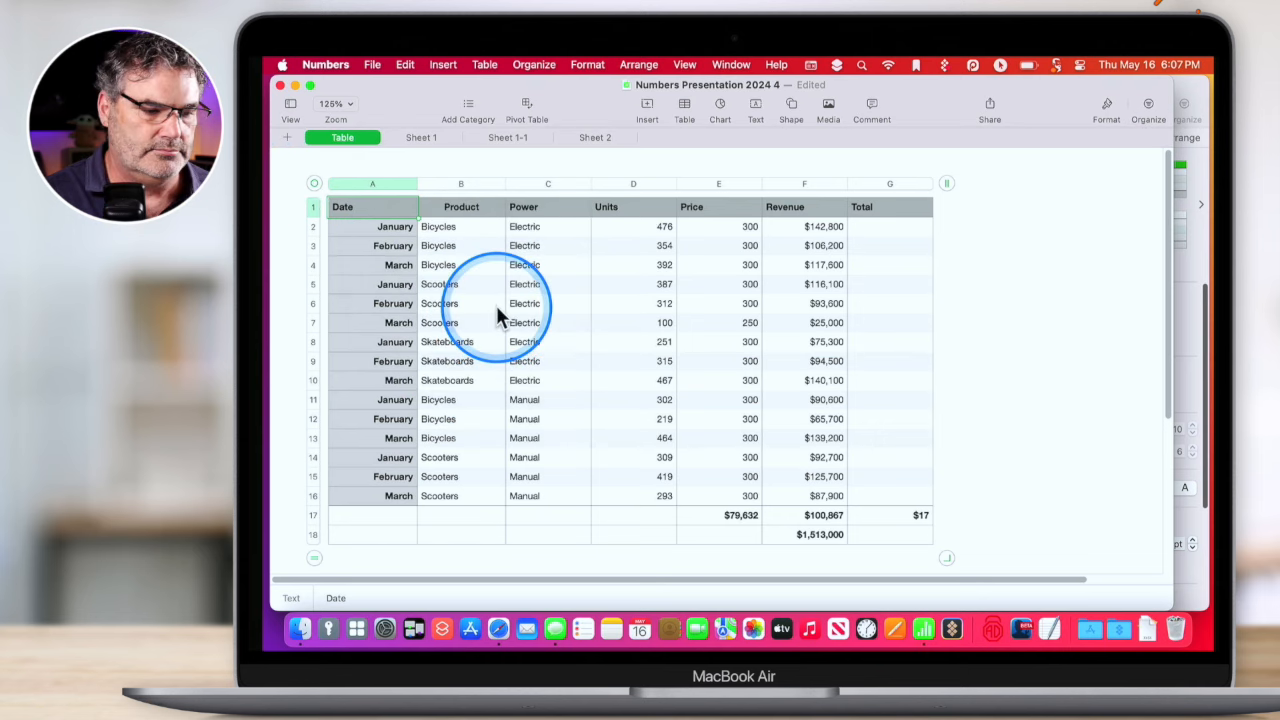
Insert a 2D column chart below the sales table.
{"action": "left_click", "coordinate": [720, 104]}
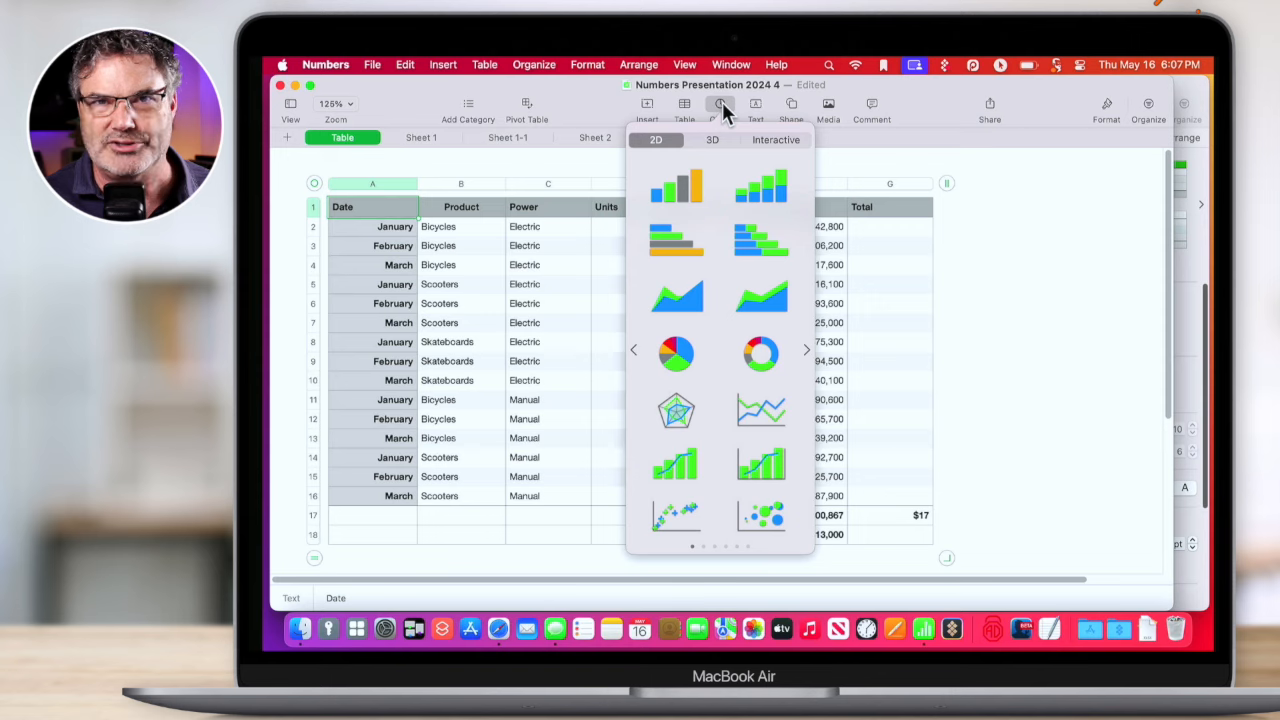
{"action": "left_click", "coordinate": [677, 190]}
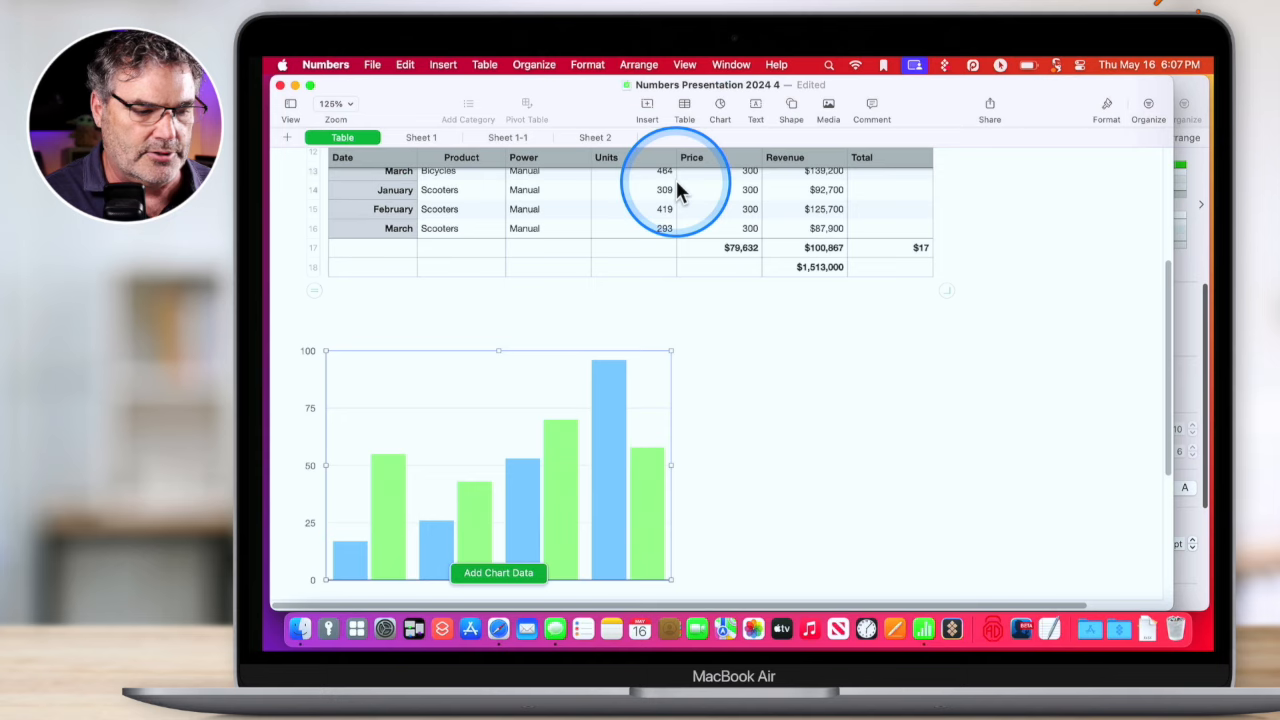
{"action": "left_click", "coordinate": [494, 511]}
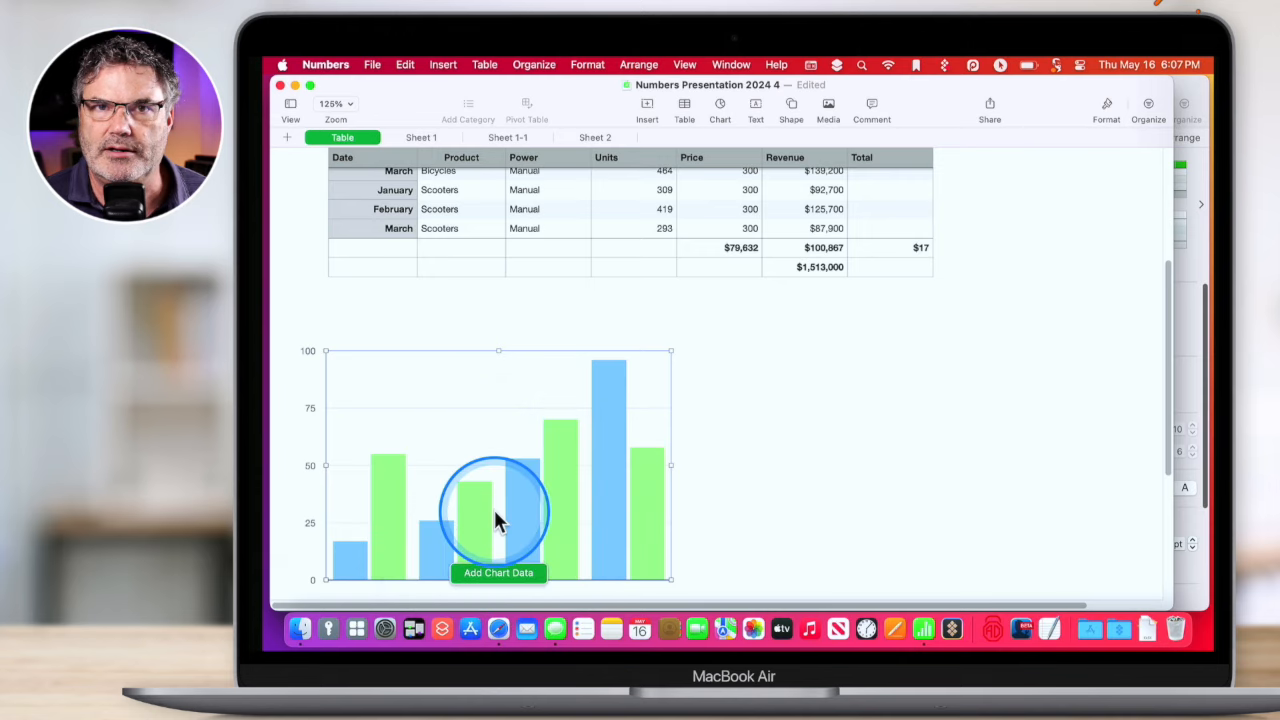
Add table rows 2 to 16 from Product through Total as the chart's data, and finish the data selection.
{"action": "left_click", "coordinate": [490, 575]}
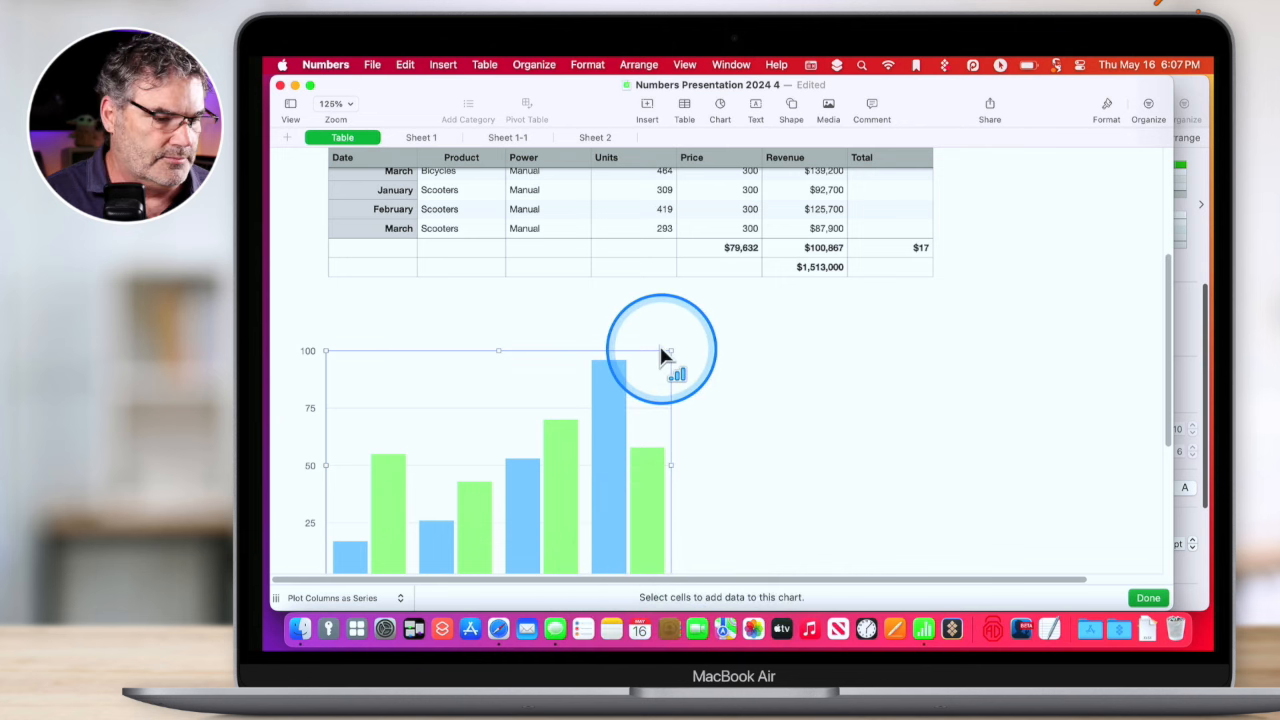
{"action": "scroll", "coordinate": [661, 355], "scroll_direction": "up", "scroll_amount": 5}
{"action": "scroll", "coordinate": [659, 345], "scroll_direction": "up", "scroll_amount": 2}
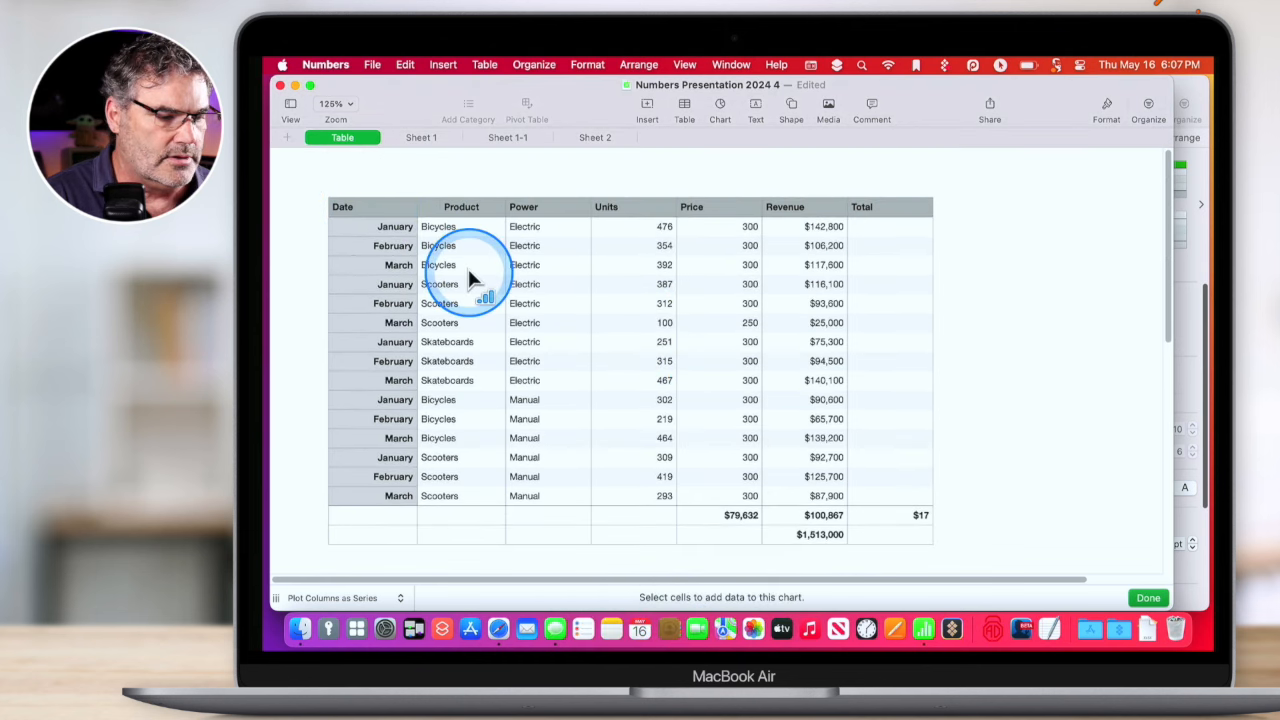
{"action": "left_click", "coordinate": [390, 227]}
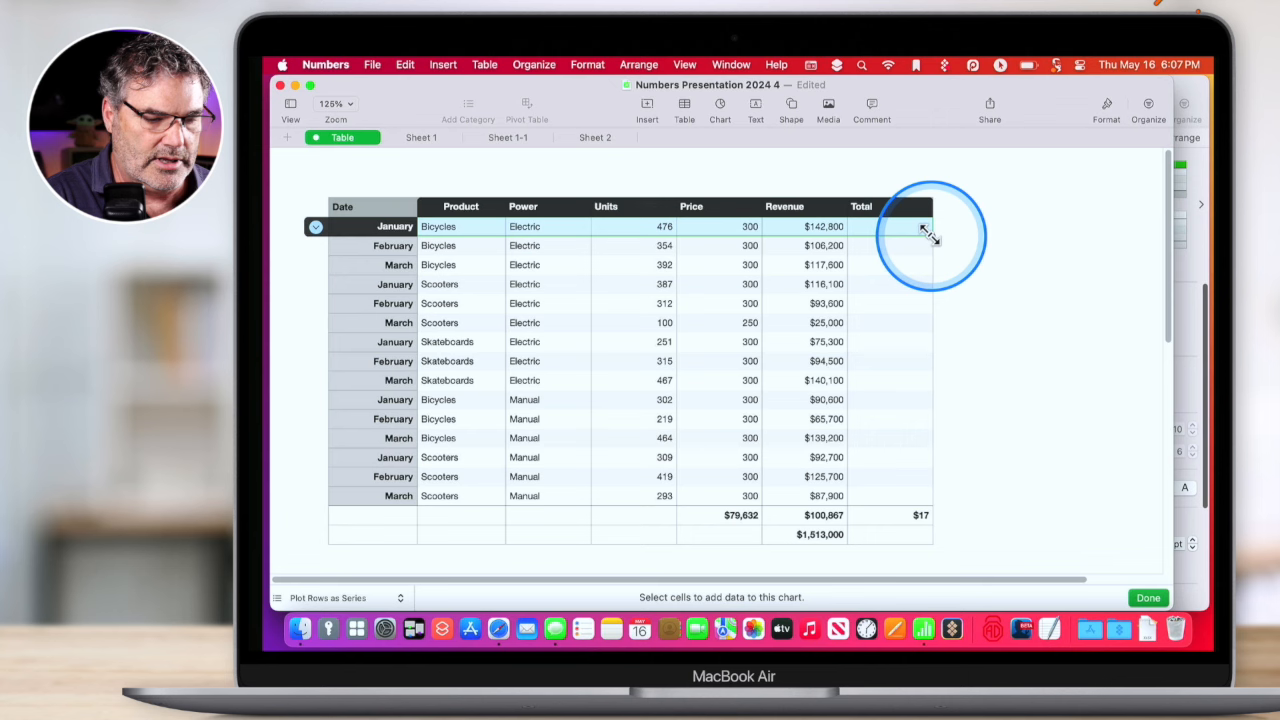
{"action": "left_click_drag", "start_coordinate": [931, 236], "coordinate": [886, 502]}
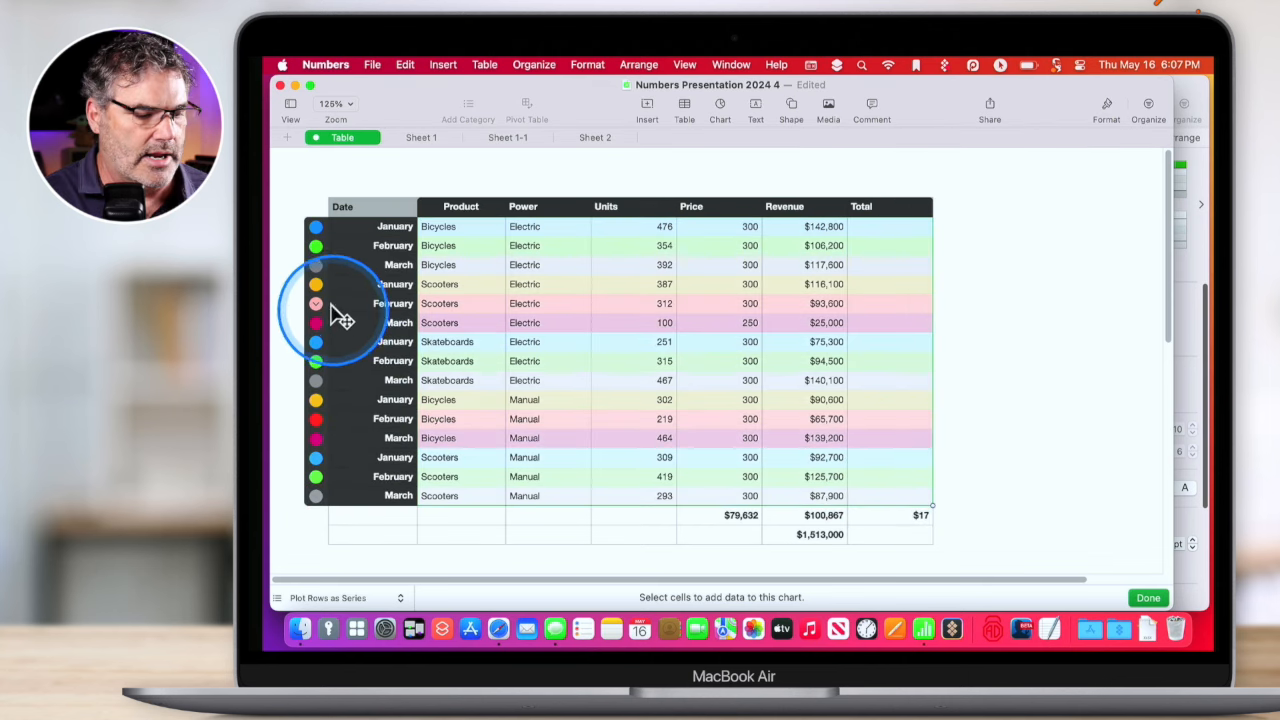
{"action": "scroll", "coordinate": [527, 341], "scroll_direction": "down", "scroll_amount": 5}
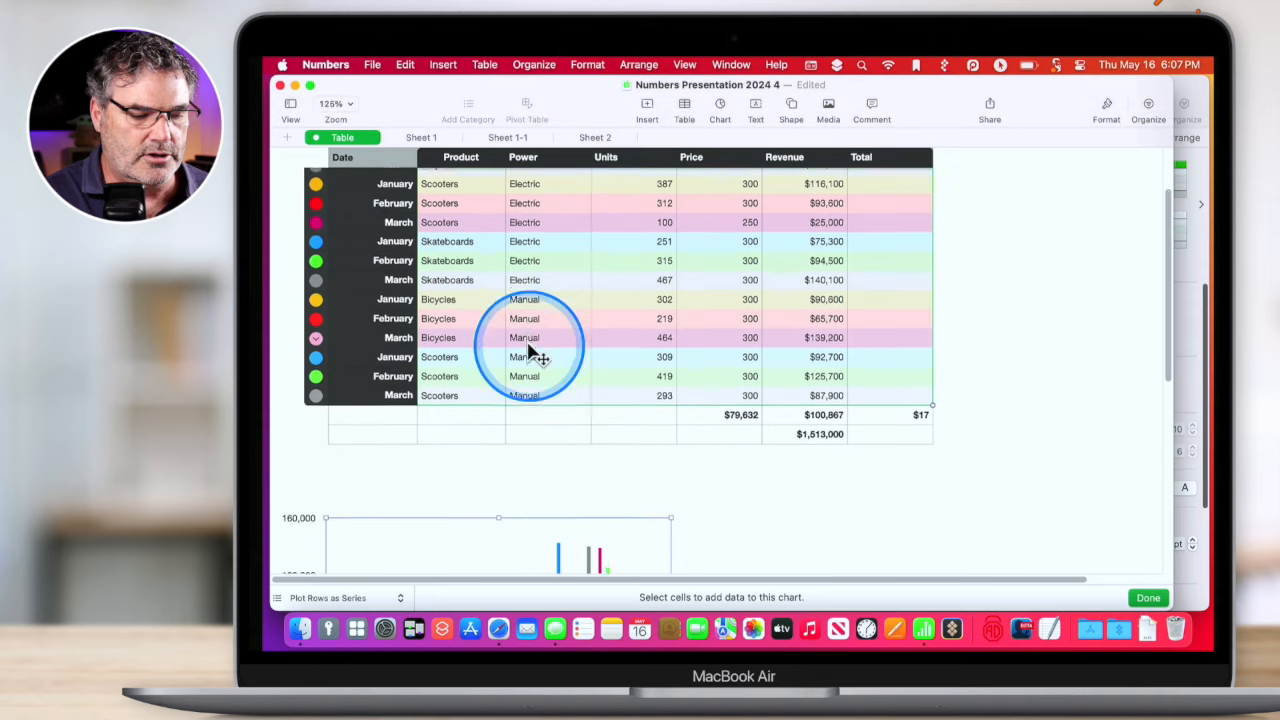
{"action": "scroll", "coordinate": [528, 345], "scroll_direction": "down", "scroll_amount": 4}
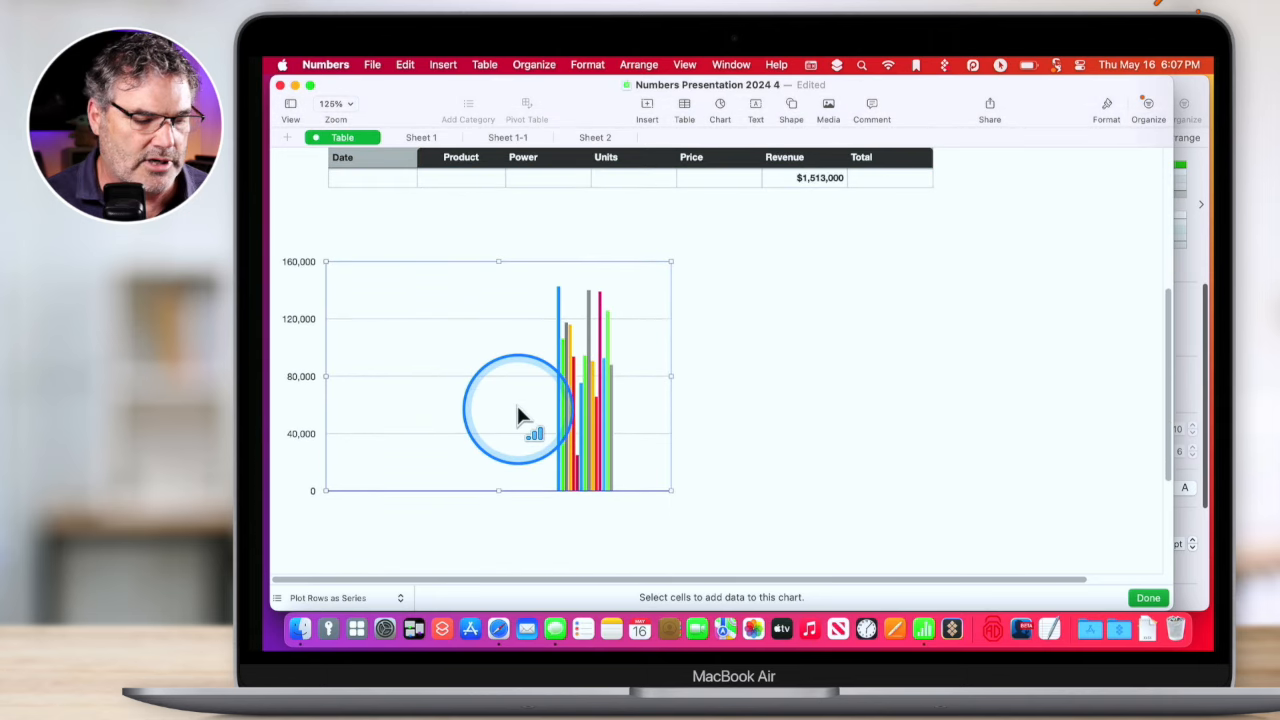
{"action": "scroll", "coordinate": [517, 408], "scroll_direction": "up", "scroll_amount": 7}
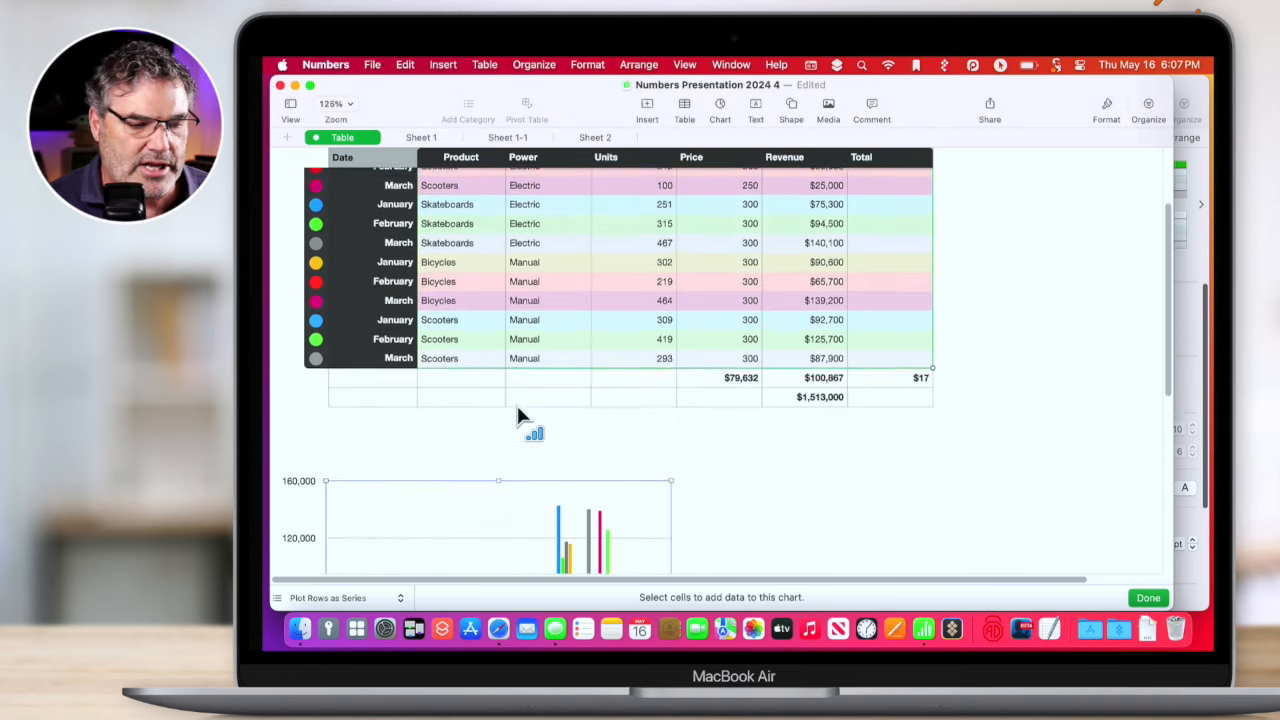
{"action": "scroll", "coordinate": [517, 412], "scroll_direction": "up", "scroll_amount": 2}
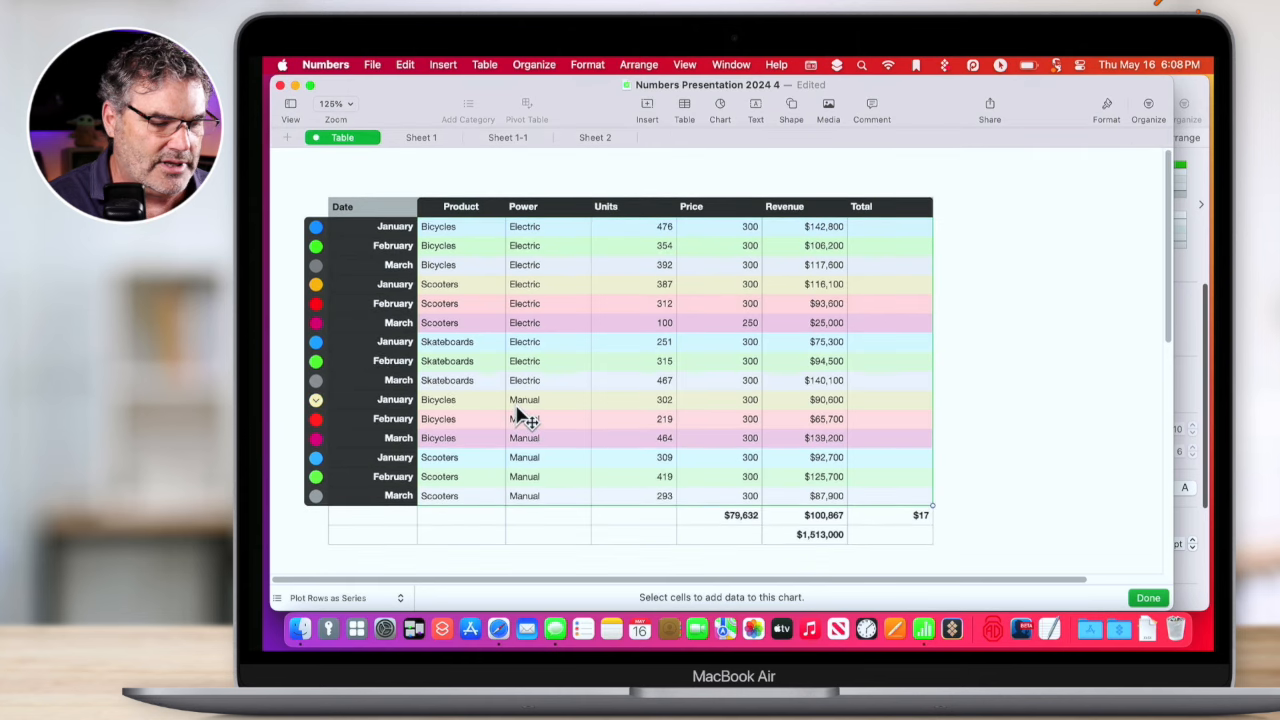
{"action": "scroll", "coordinate": [517, 415], "scroll_direction": "down", "scroll_amount": 10}
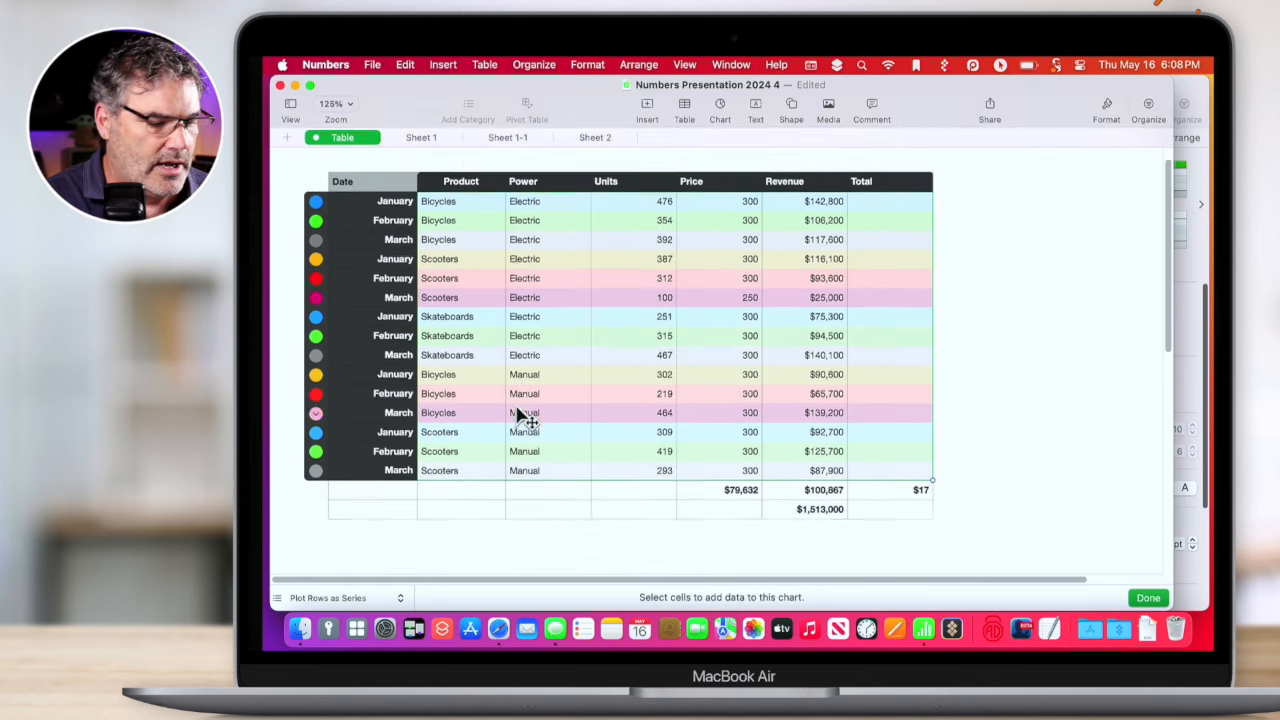
{"action": "left_click", "coordinate": [578, 508]}
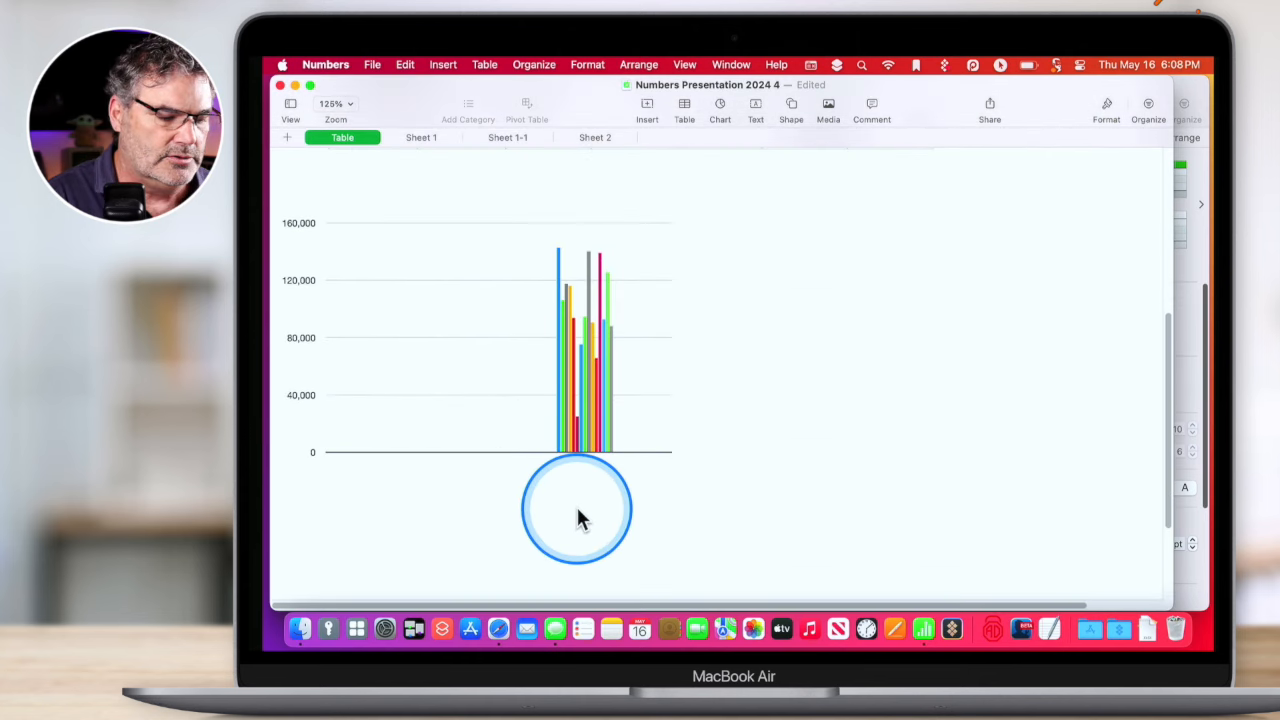
Edit the chart's data references to cover only Product through Revenue, excluding the empty Total column.
{"action": "scroll", "coordinate": [578, 512], "scroll_direction": "up", "scroll_amount": 3}
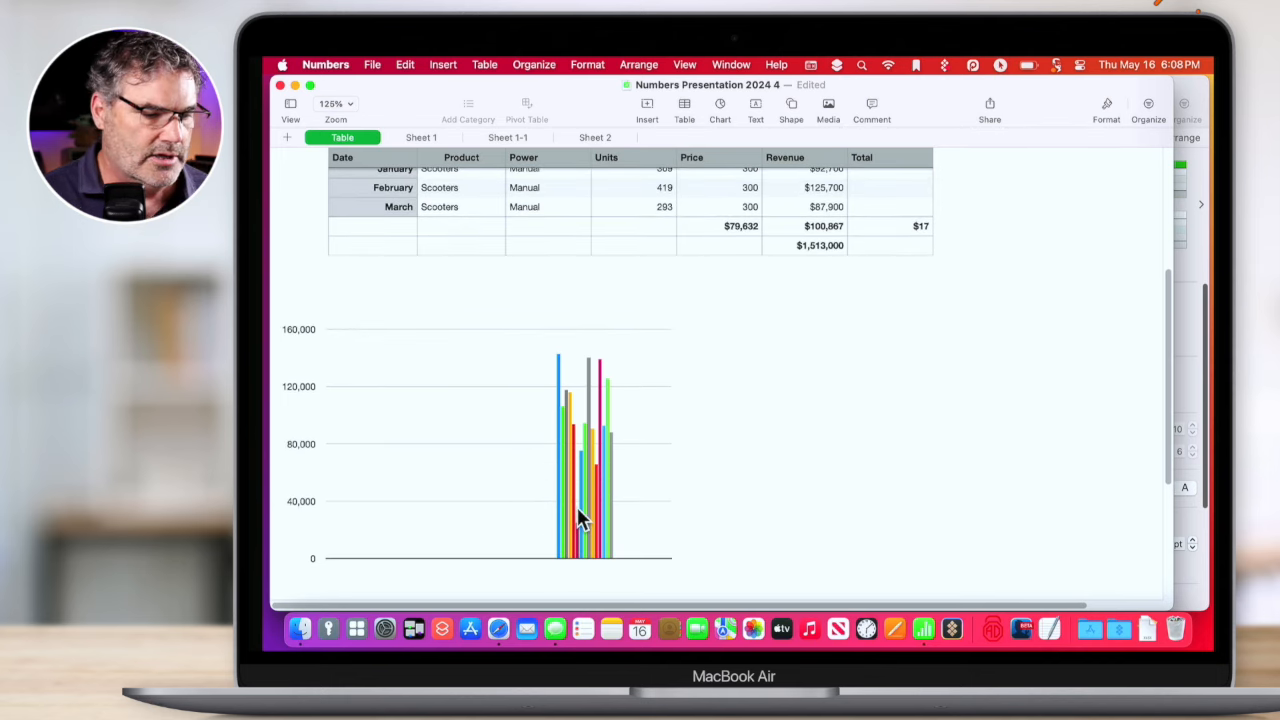
{"action": "left_click", "coordinate": [590, 290]}
{"action": "scroll", "coordinate": [595, 300], "scroll_direction": "up", "scroll_amount": 8}
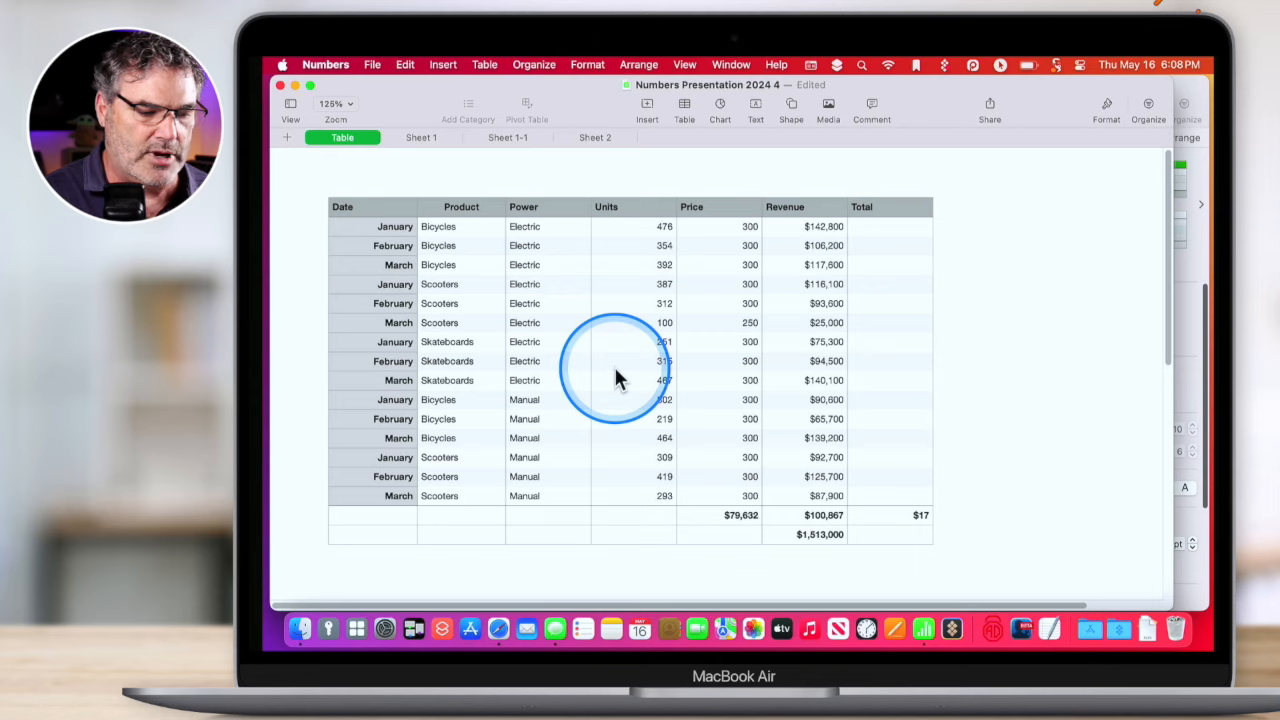
{"action": "scroll", "coordinate": [614, 370], "scroll_direction": "down", "scroll_amount": 7}
{"action": "left_click", "coordinate": [585, 468]}
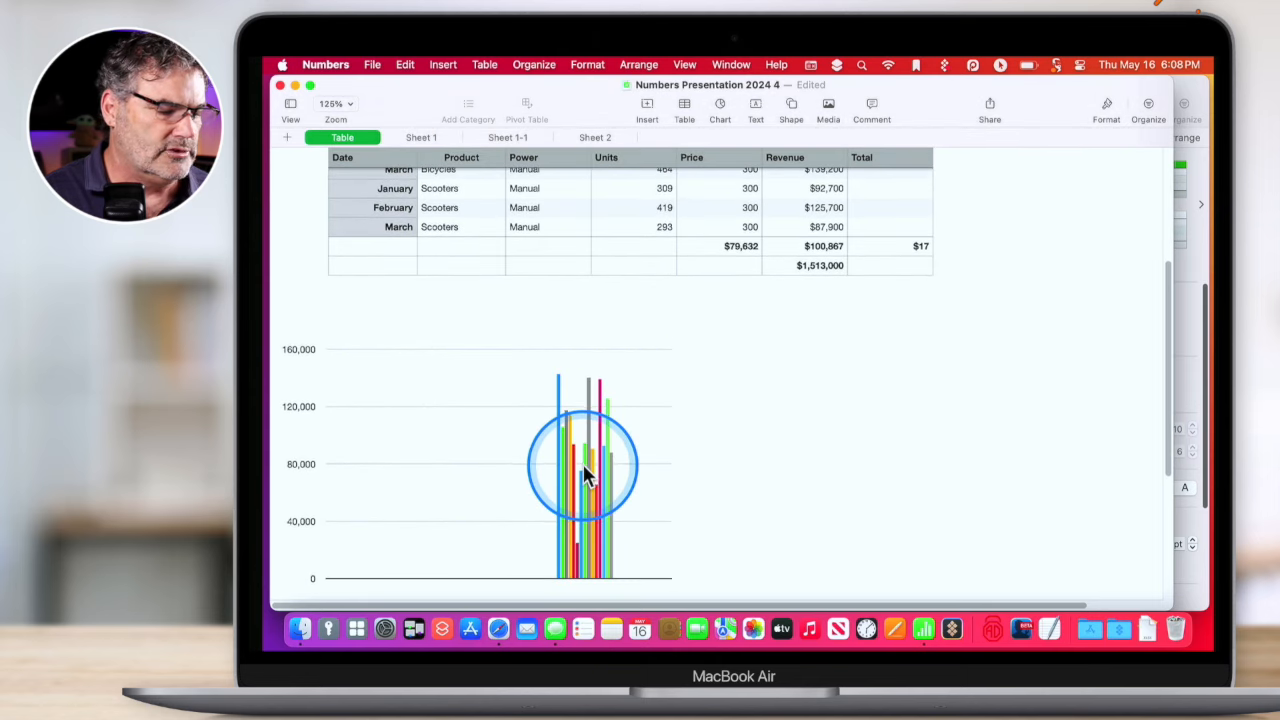
{"action": "left_click", "coordinate": [585, 470]}
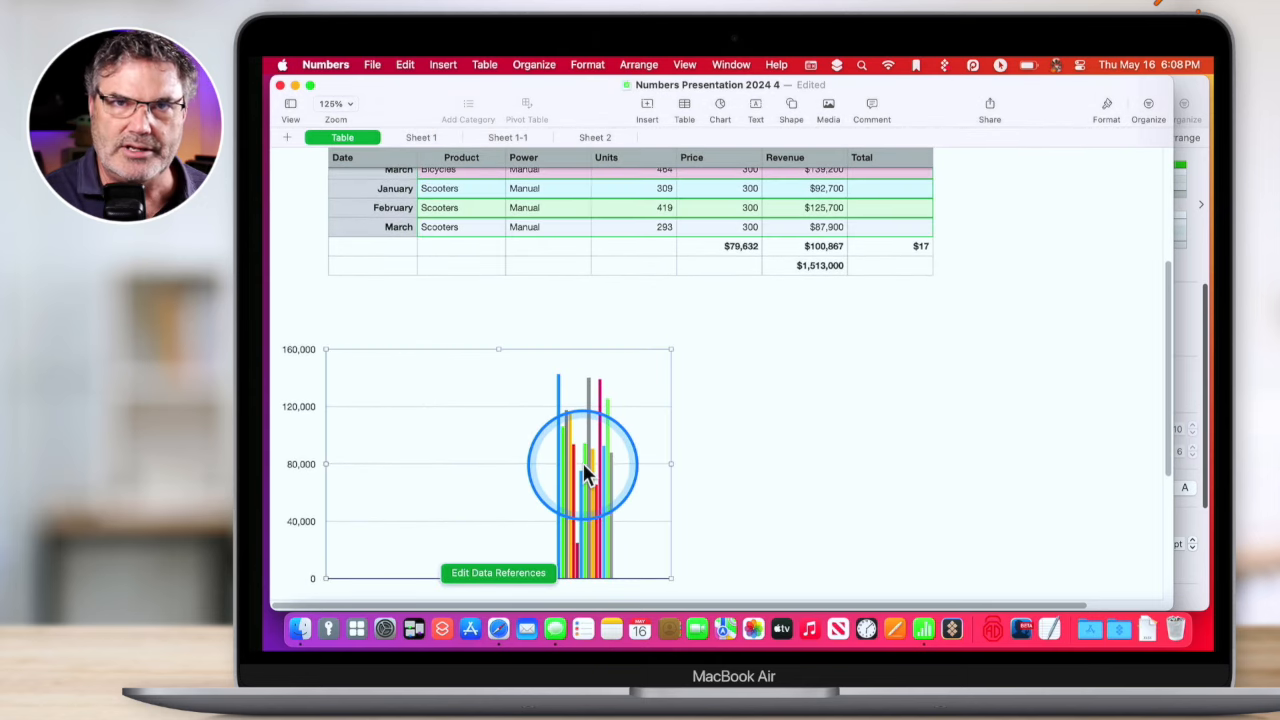
{"action": "left_click", "coordinate": [510, 574]}
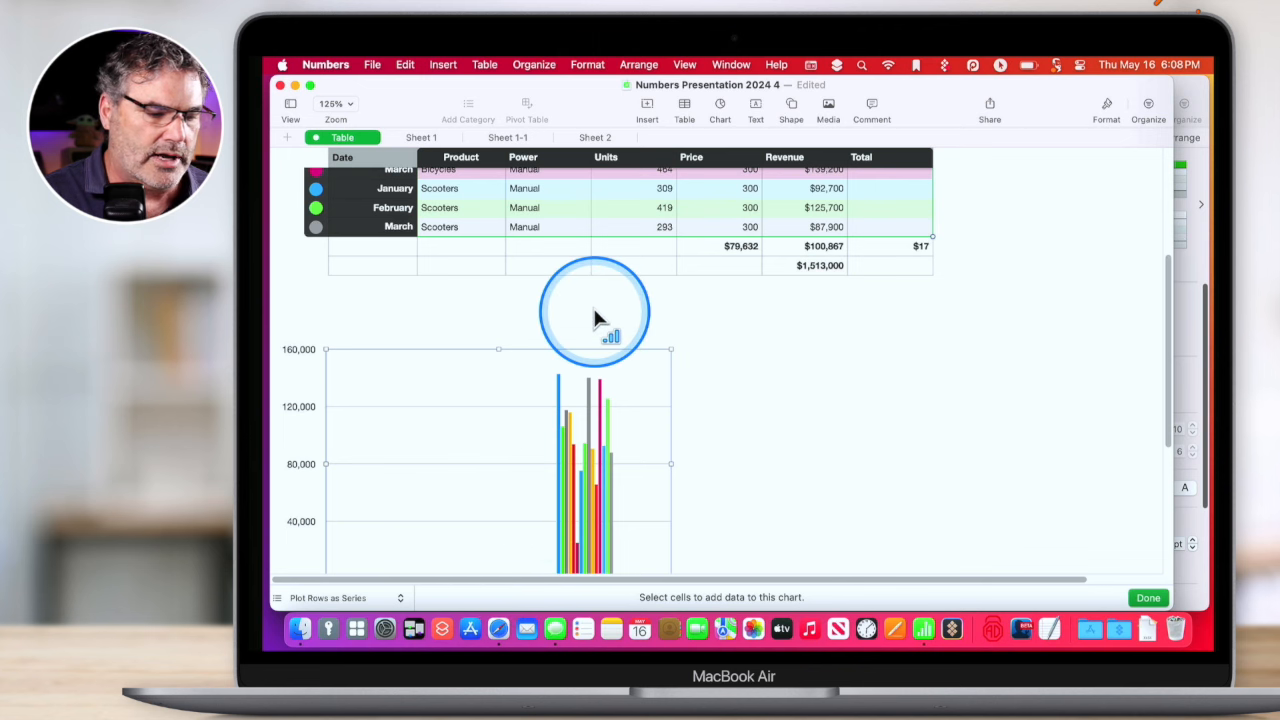
{"action": "scroll", "coordinate": [592, 307], "scroll_direction": "up", "scroll_amount": 5}
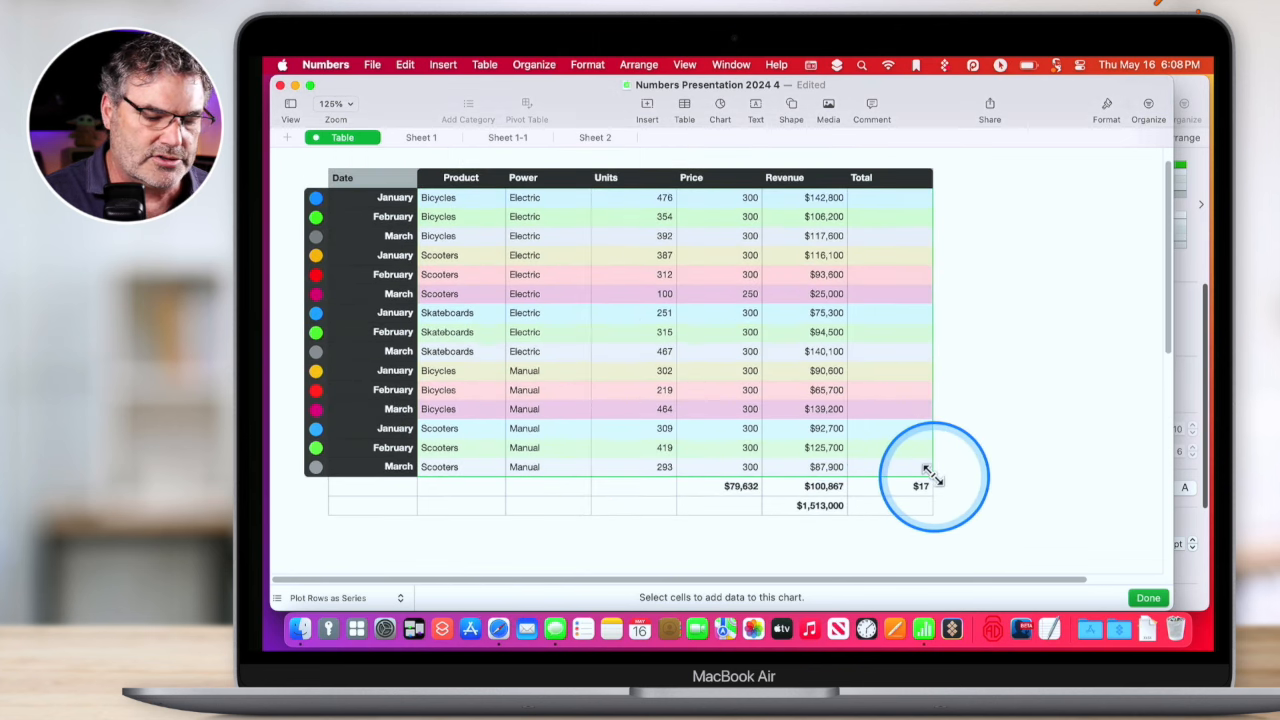
{"action": "left_click_drag", "start_coordinate": [852, 465], "coordinate": [838, 463]}
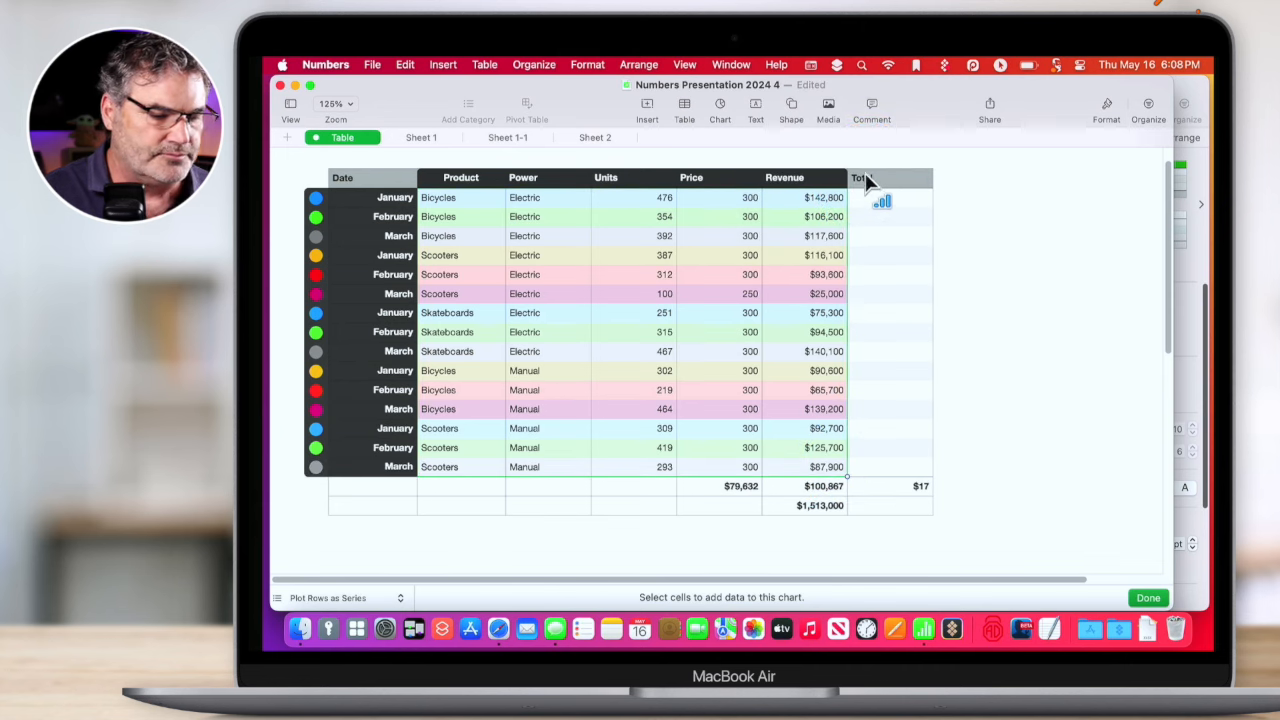
{"action": "left_click", "coordinate": [1140, 598]}
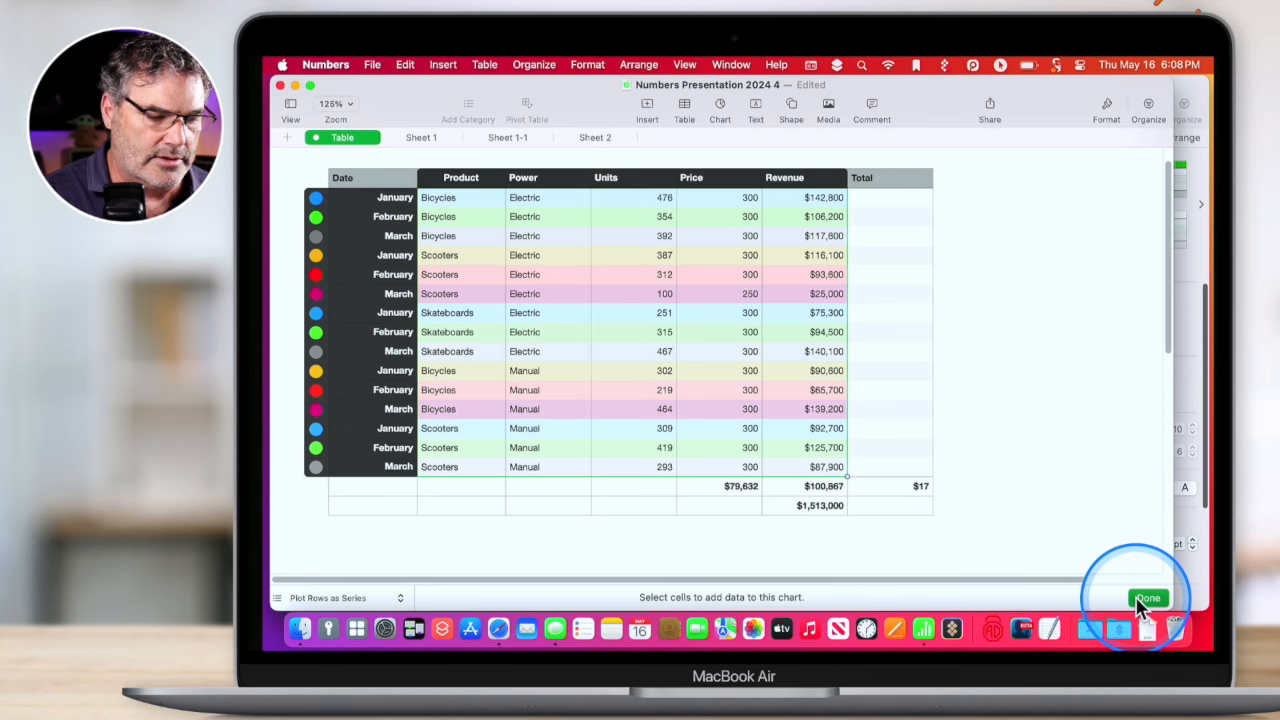
{"action": "scroll", "coordinate": [714, 475], "scroll_direction": "down", "scroll_amount": 5}
{"action": "scroll", "coordinate": [714, 484], "scroll_direction": "down", "scroll_amount": 1}
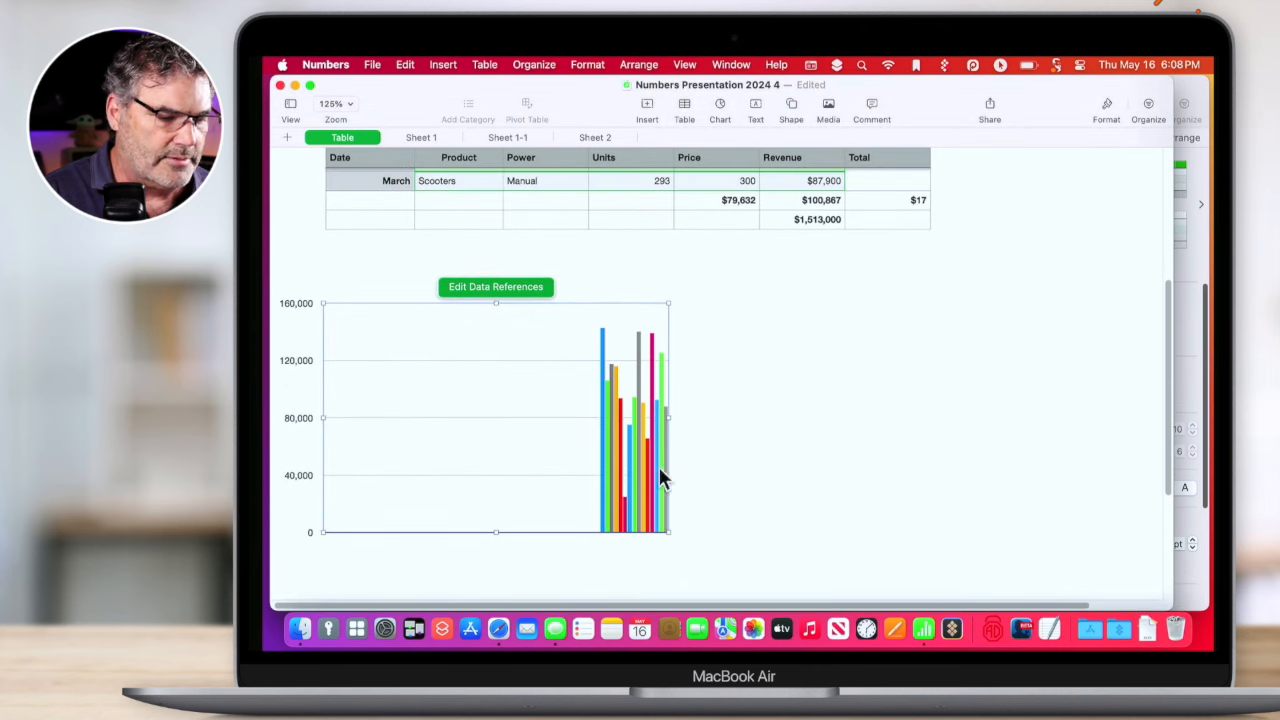
{"action": "left_click", "coordinate": [529, 470]}
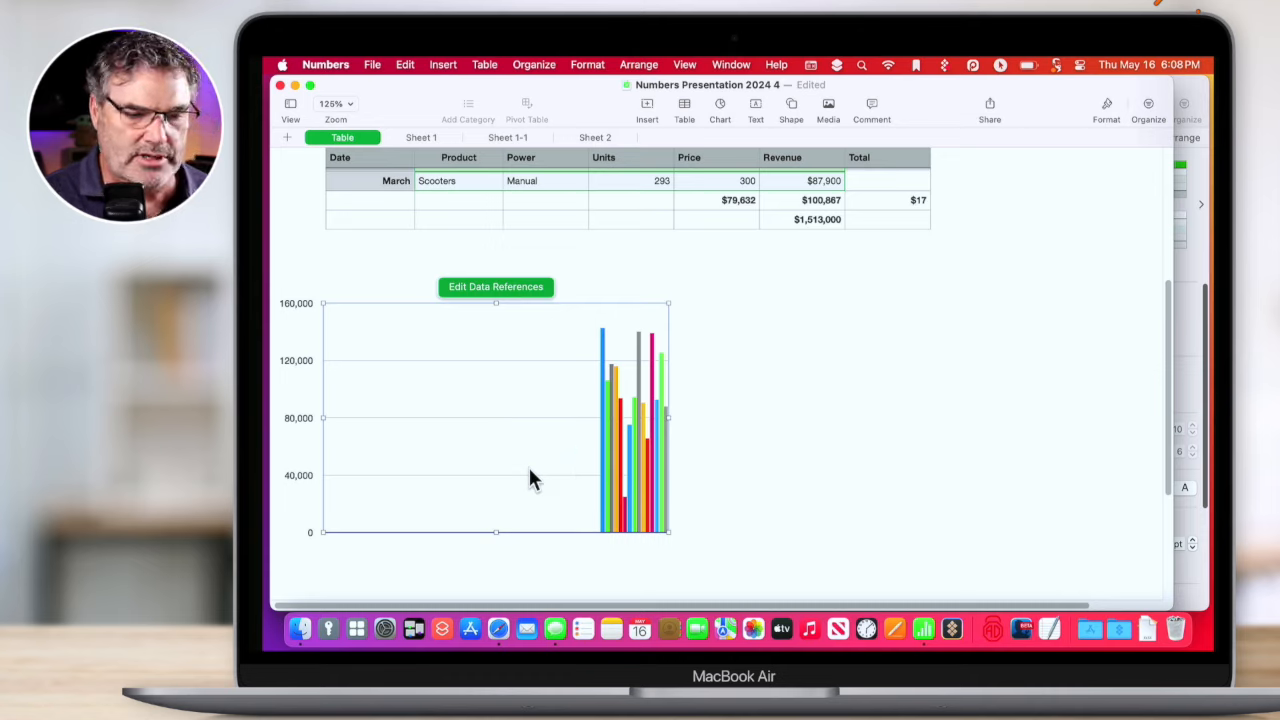
Try the orange, purple and blue styles on the column chart, returning to the multicolour style.
{"action": "left_click", "coordinate": [514, 438]}
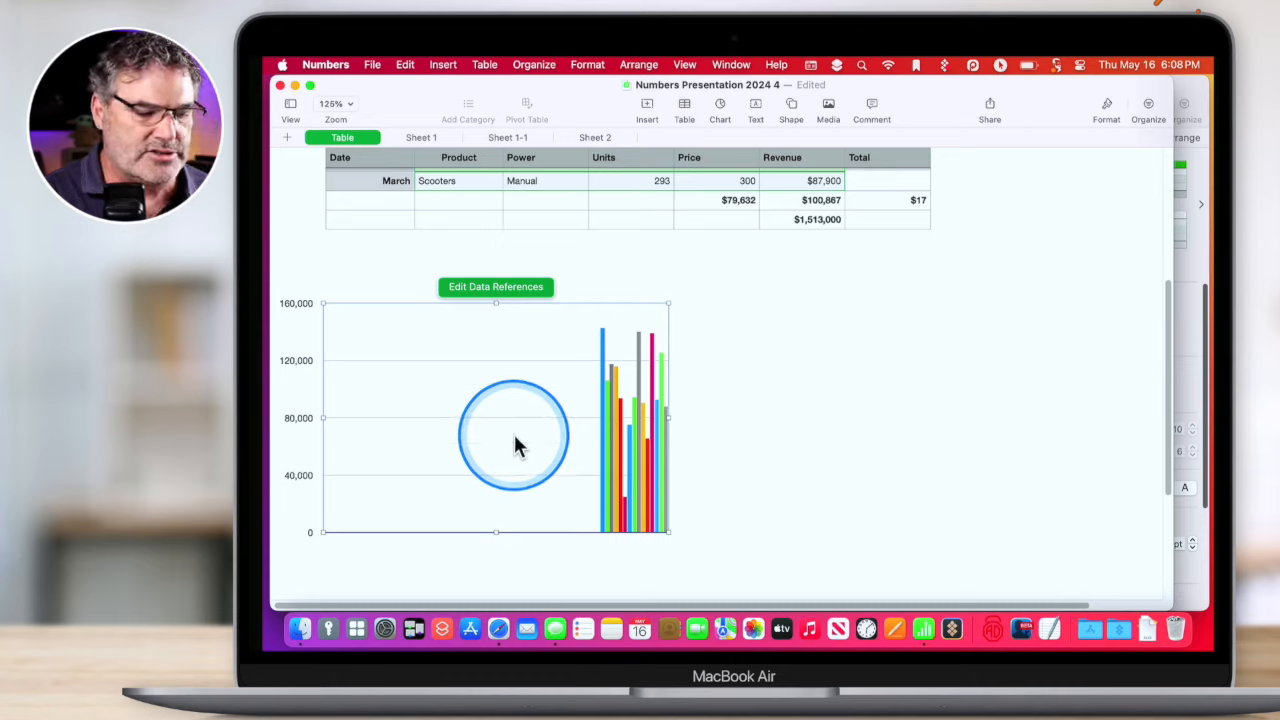
{"action": "left_click", "coordinate": [1105, 113]}
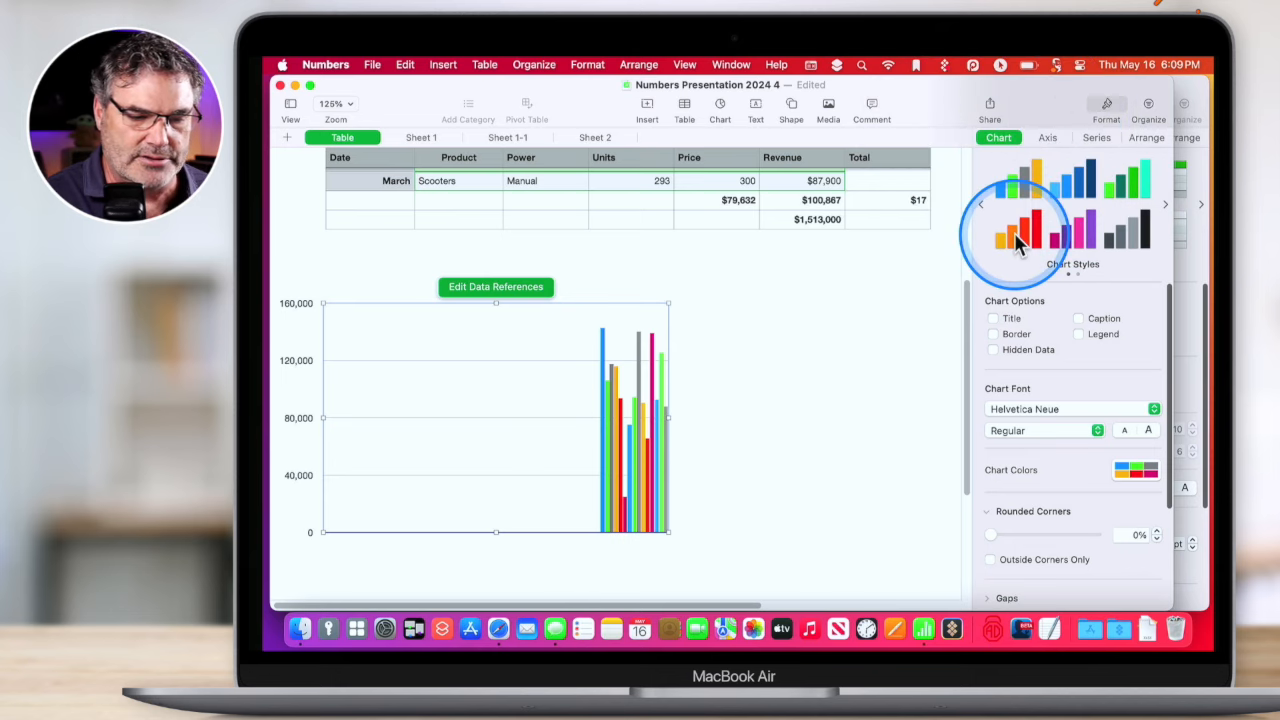
{"action": "left_click", "coordinate": [1014, 232]}
{"action": "left_click", "coordinate": [1068, 234]}
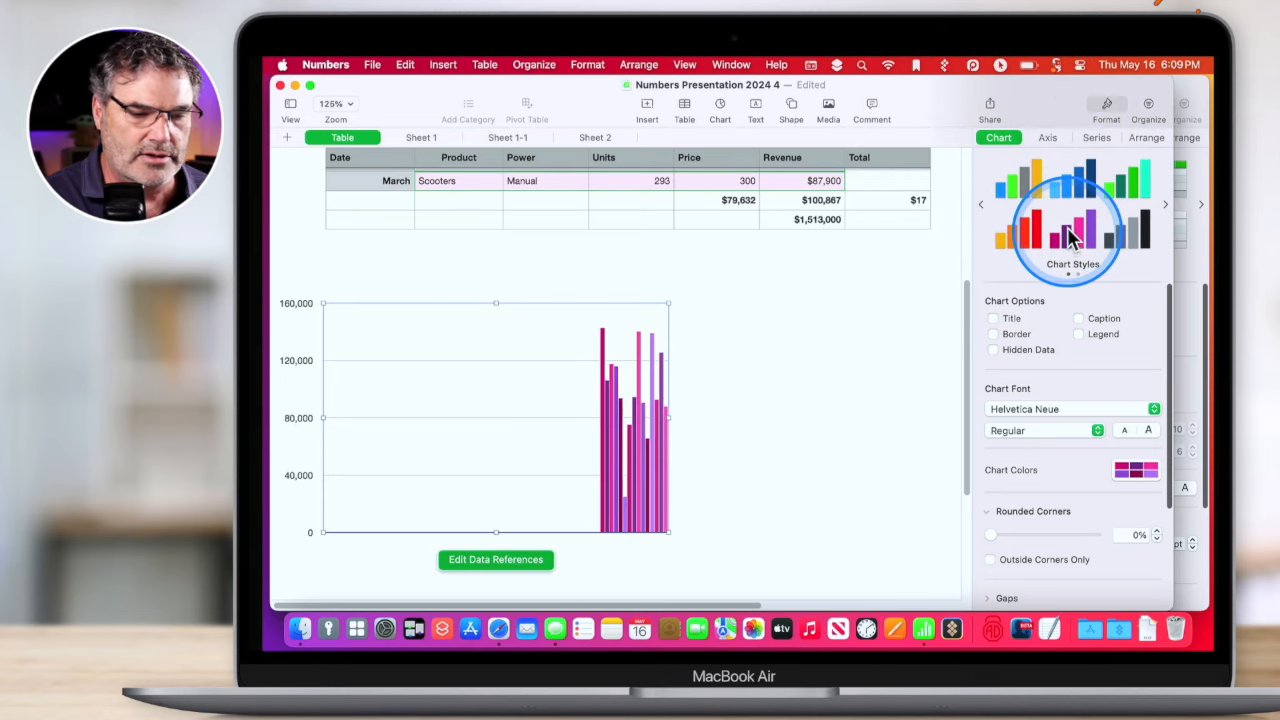
{"action": "left_click", "coordinate": [1072, 180]}
{"action": "left_click", "coordinate": [1035, 183]}
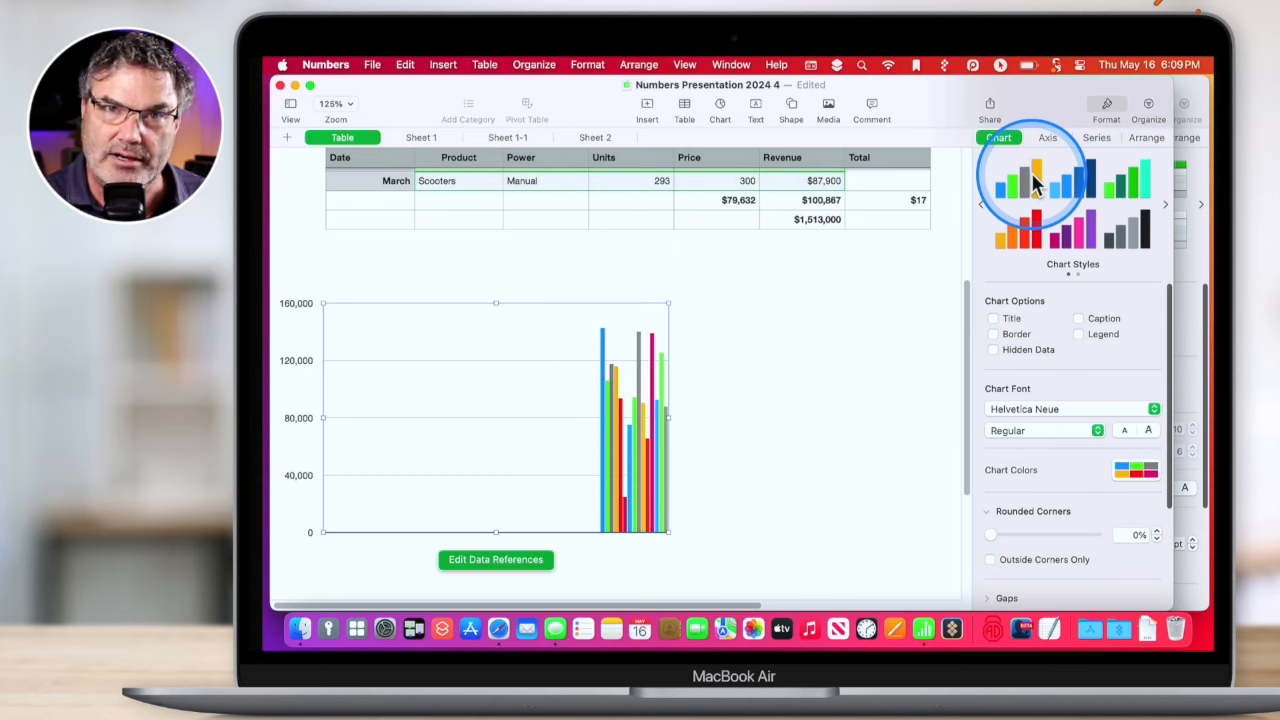
Show the title, caption and legend on the column chart.
{"action": "left_click", "coordinate": [1008, 320]}
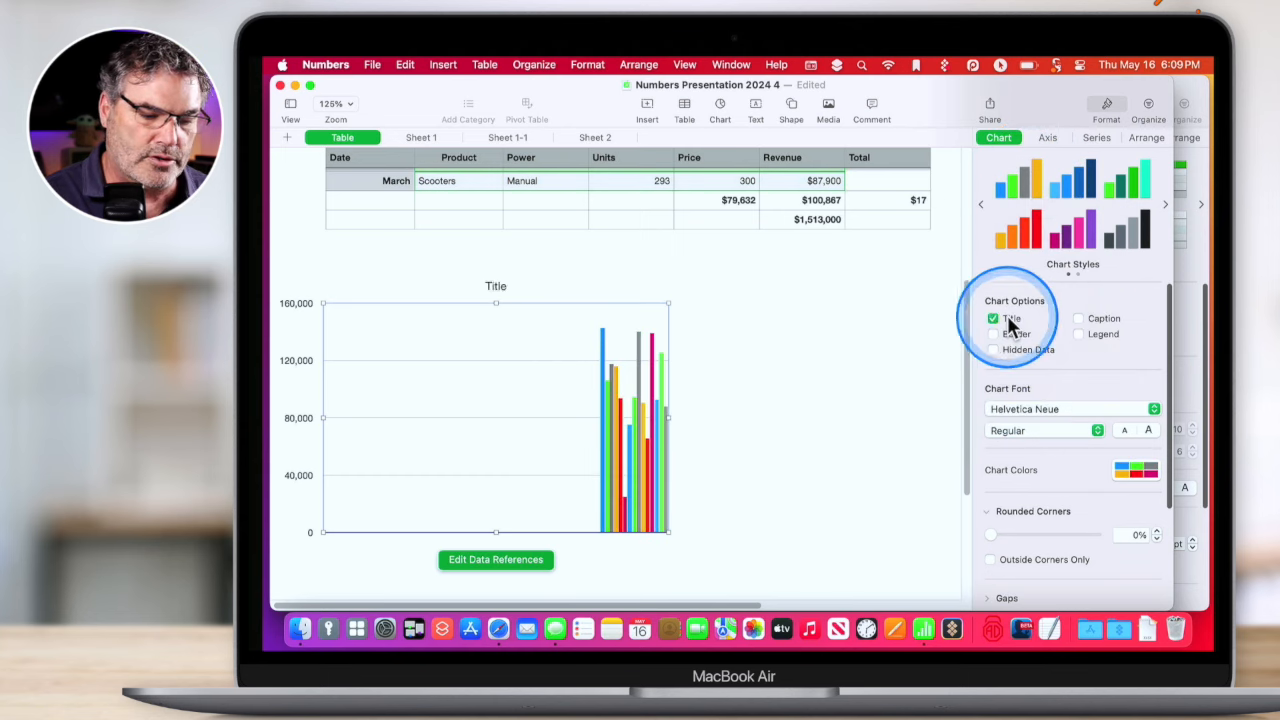
{"action": "left_click", "coordinate": [1082, 318]}
{"action": "left_click", "coordinate": [1088, 337]}
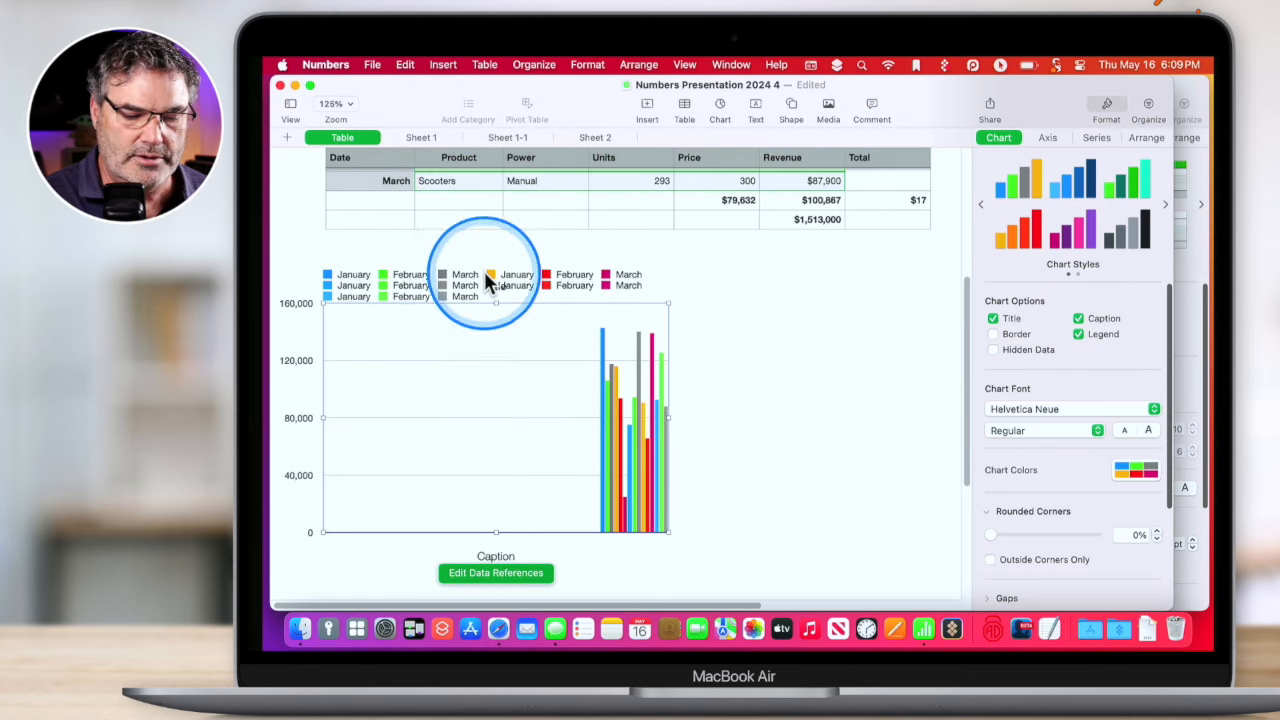
Examine the chart's rounded corner settings and expand the gap settings between columns and sets.
{"action": "scroll", "coordinate": [1037, 383], "scroll_direction": "down", "scroll_amount": 3}
{"action": "scroll", "coordinate": [1037, 385], "scroll_direction": "down", "scroll_amount": 1}
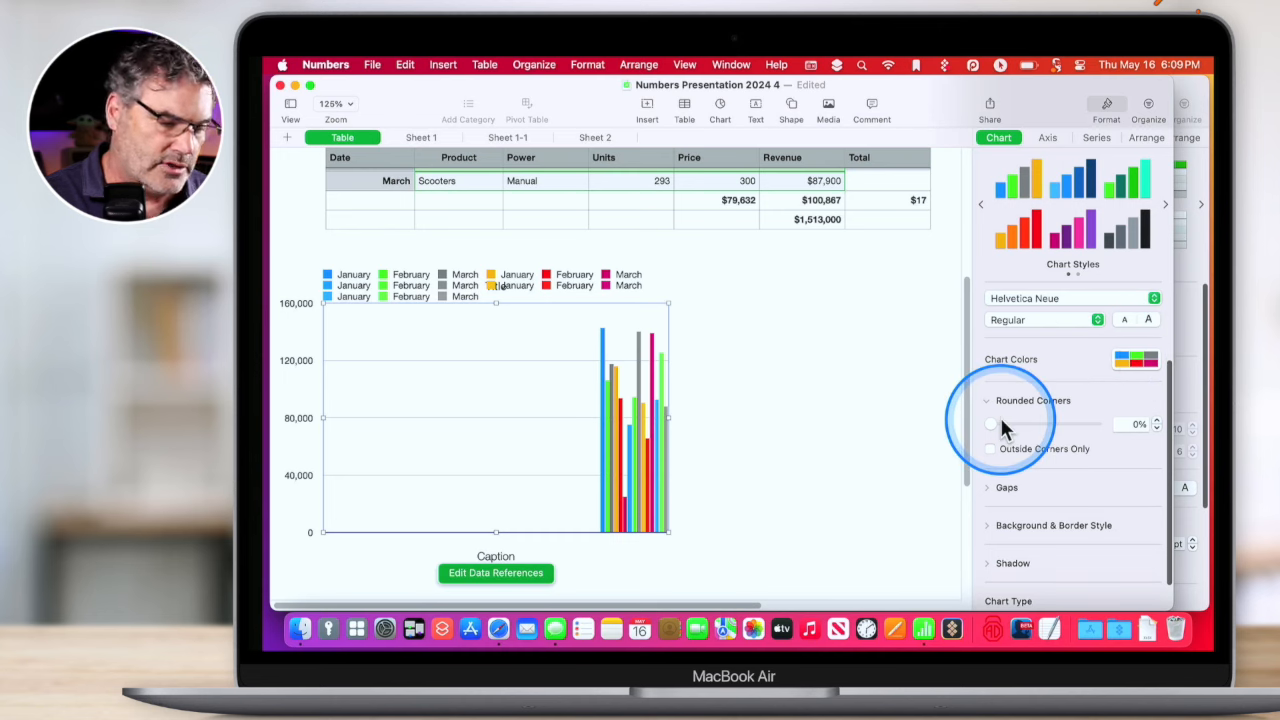
{"action": "scroll", "coordinate": [1001, 420], "scroll_direction": "down", "scroll_amount": 2}
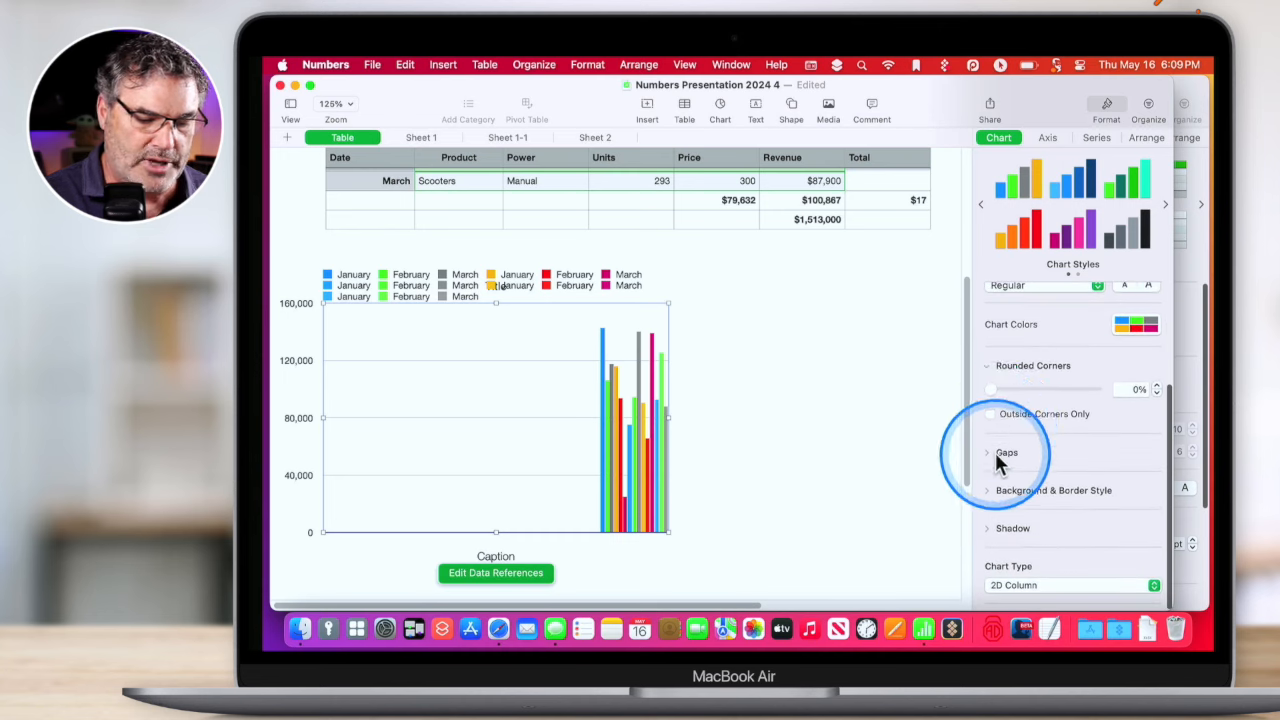
{"action": "left_click", "coordinate": [988, 454]}
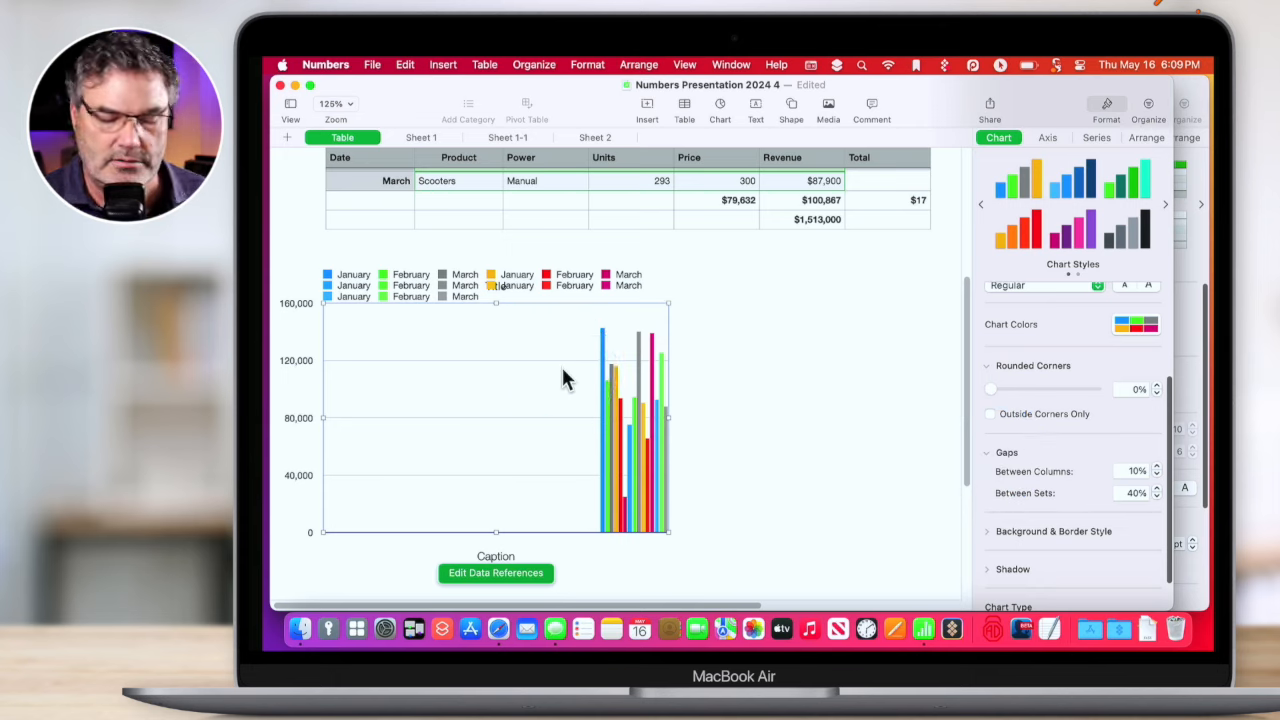
{"action": "scroll", "coordinate": [987, 512], "scroll_direction": "down", "scroll_amount": 2}
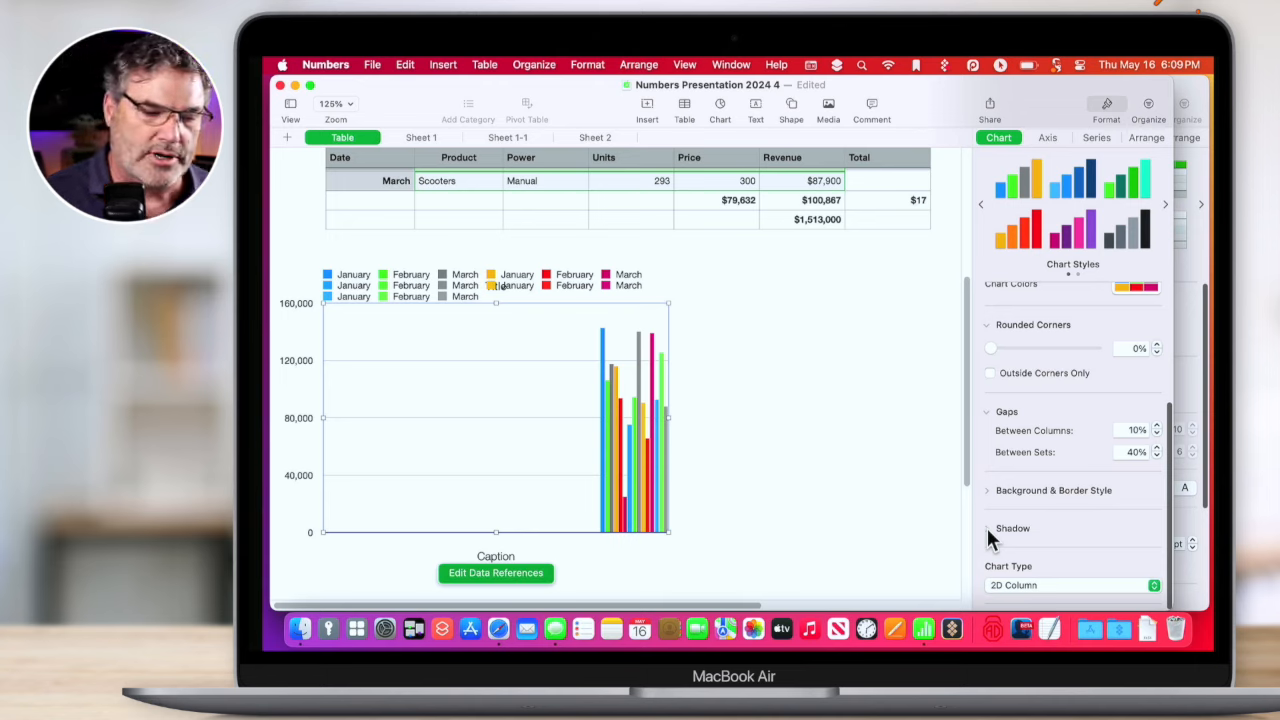
Change the chart type to 2D Pie, keeping the multicolour style.
{"action": "left_click", "coordinate": [1033, 586]}
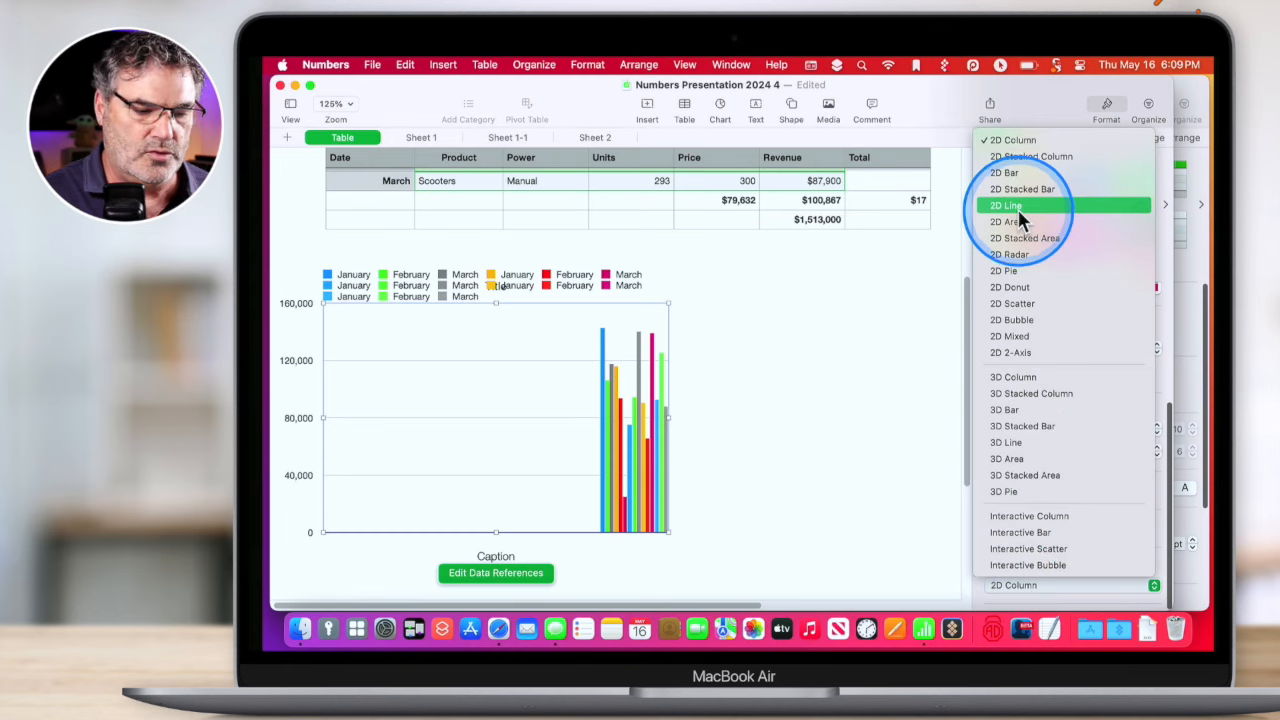
{"action": "left_click", "coordinate": [1014, 270]}
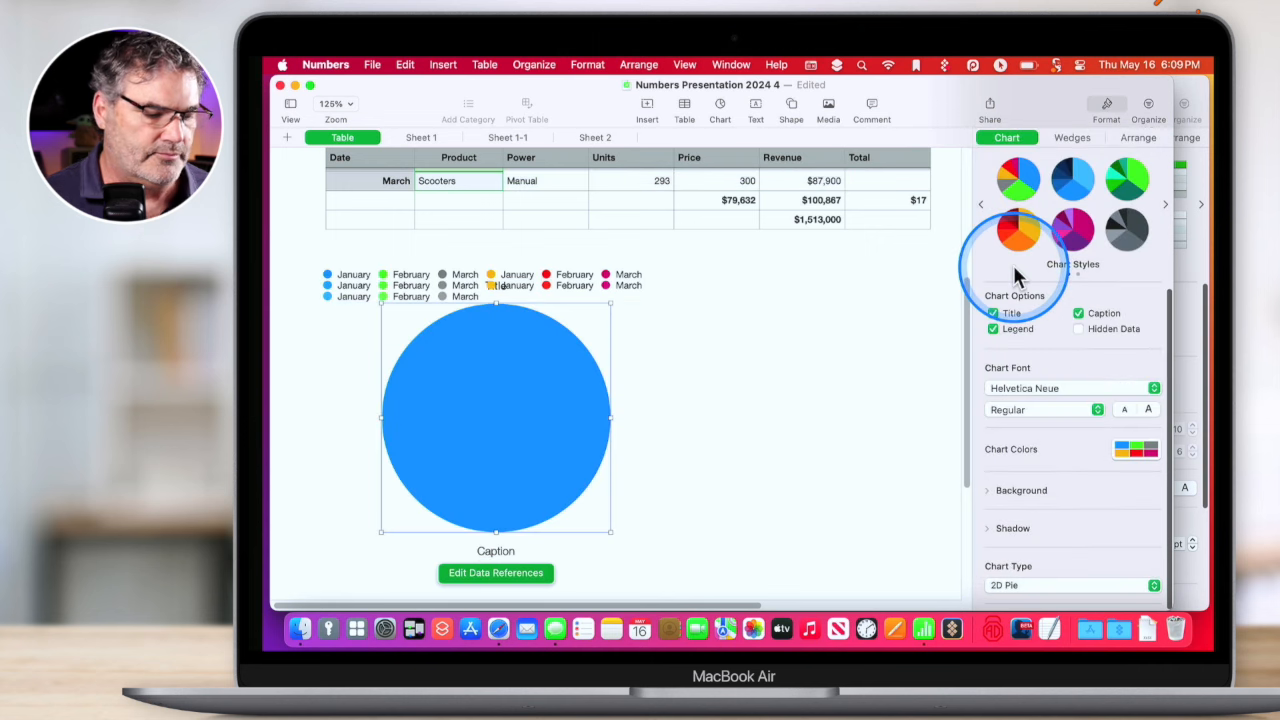
{"action": "left_click", "coordinate": [1070, 175]}
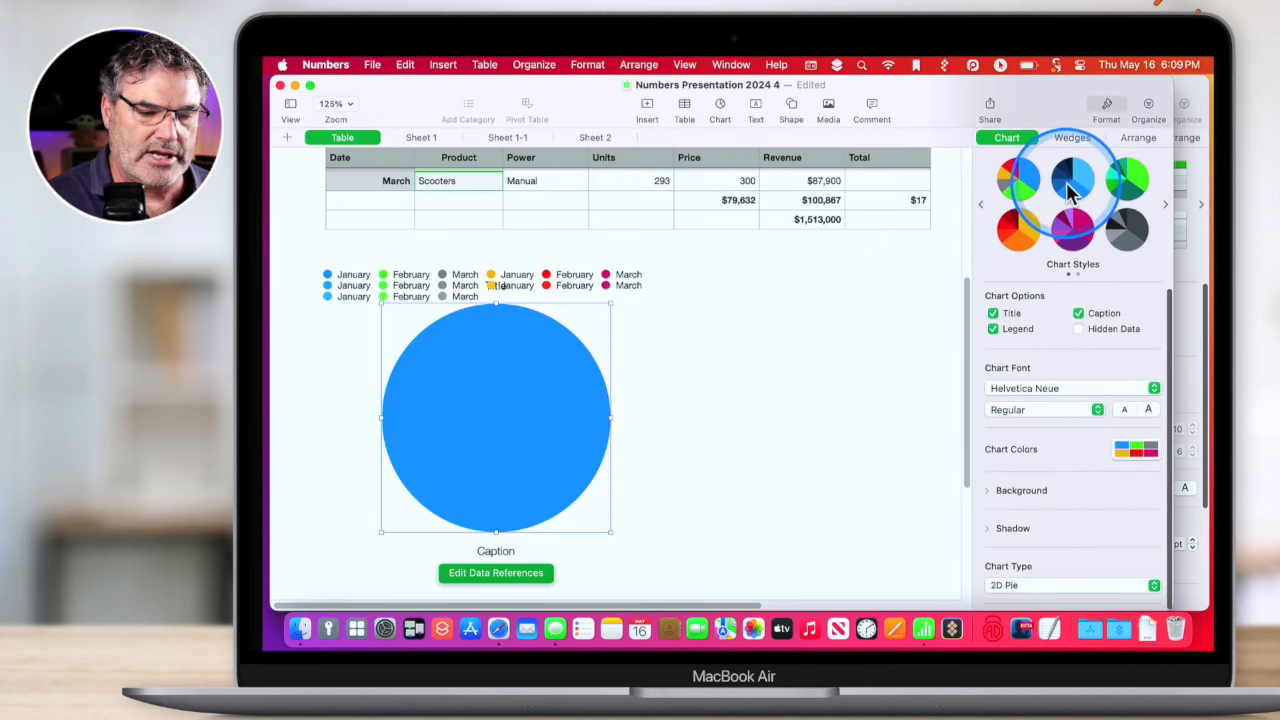
{"action": "left_click", "coordinate": [1017, 182]}
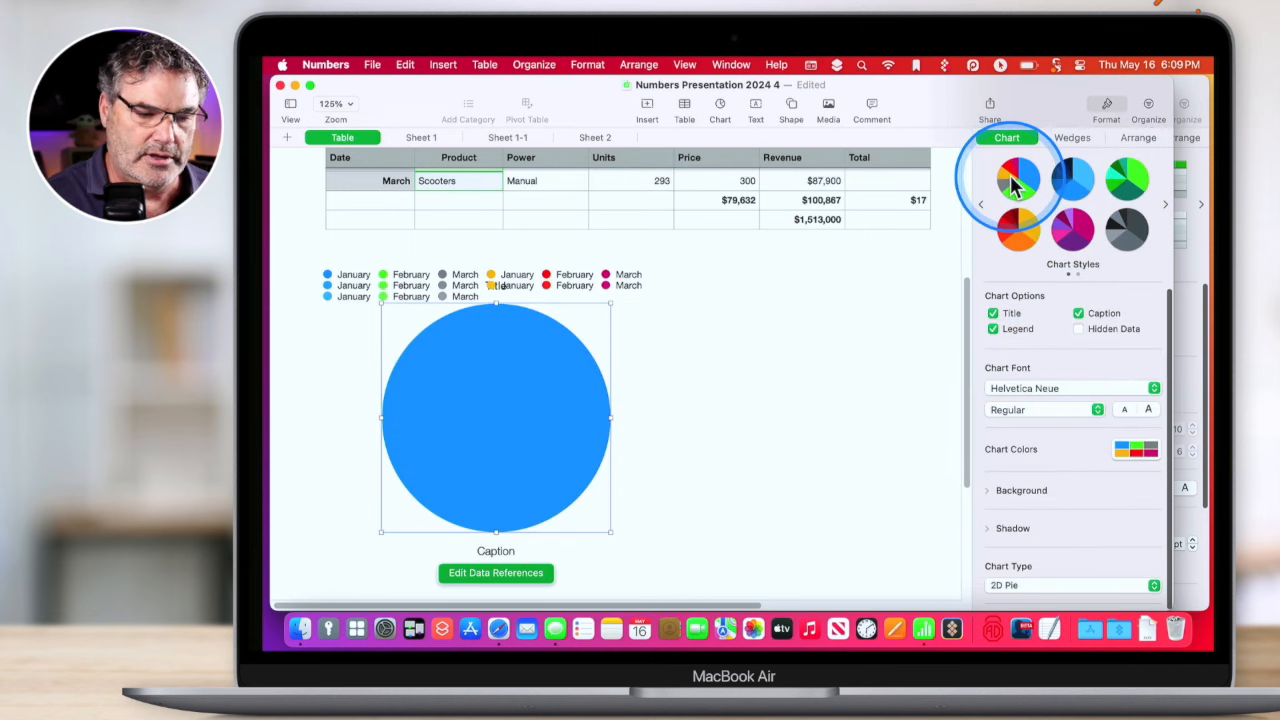
Edit the pie chart's data references and add the Revenue cell in row 17.
{"action": "scroll", "coordinate": [857, 295], "scroll_direction": "up", "scroll_amount": 5}
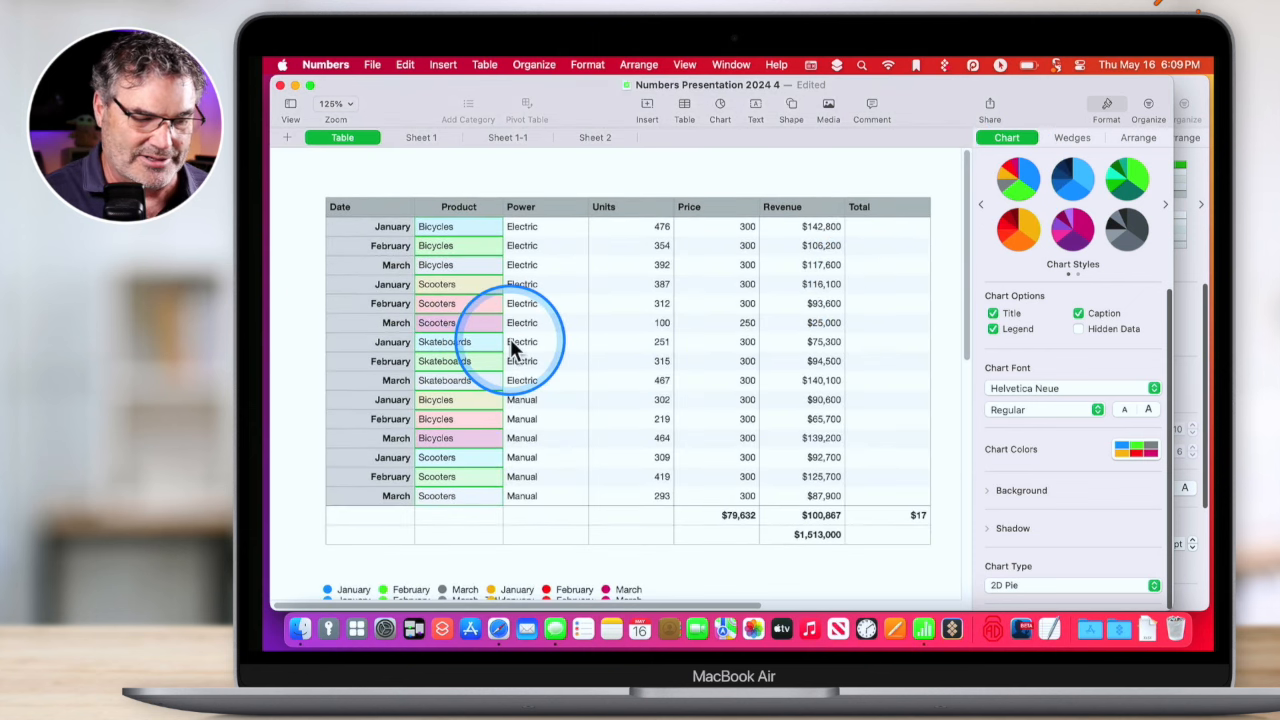
{"action": "scroll", "coordinate": [510, 449], "scroll_direction": "down", "scroll_amount": 4}
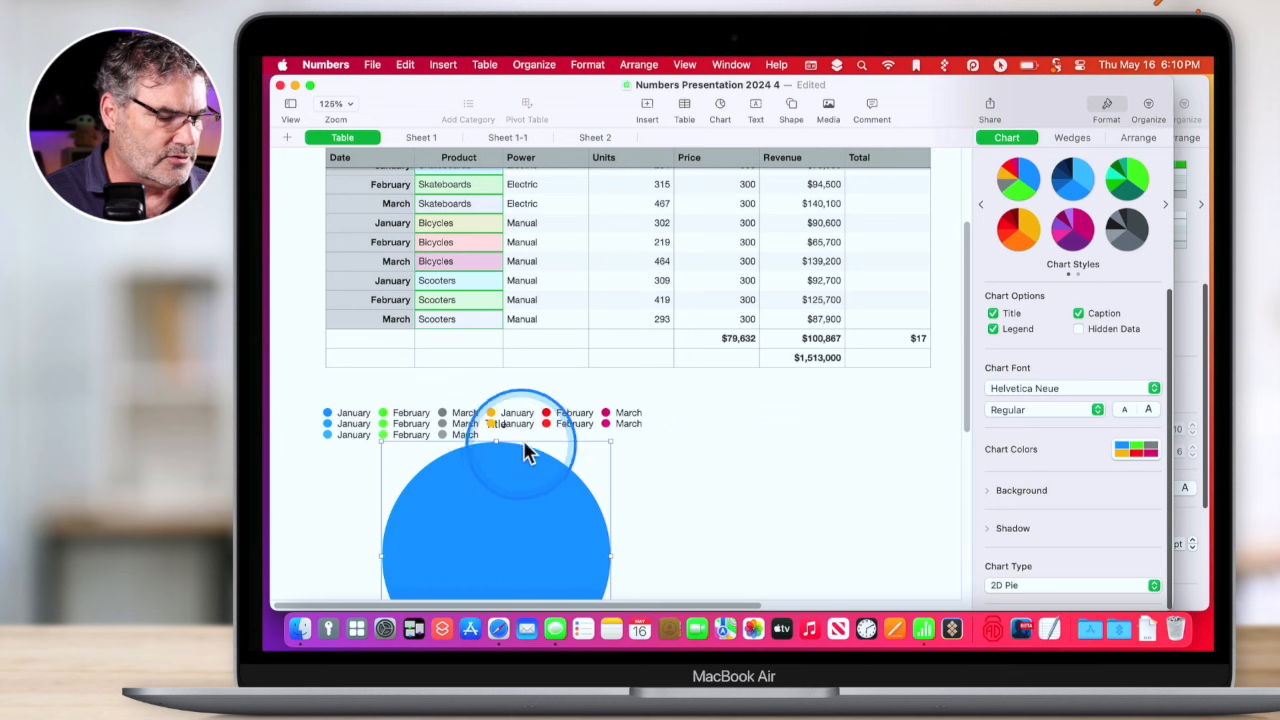
{"action": "left_click", "coordinate": [490, 497]}
{"action": "left_click", "coordinate": [777, 509]}
{"action": "left_click", "coordinate": [478, 510]}
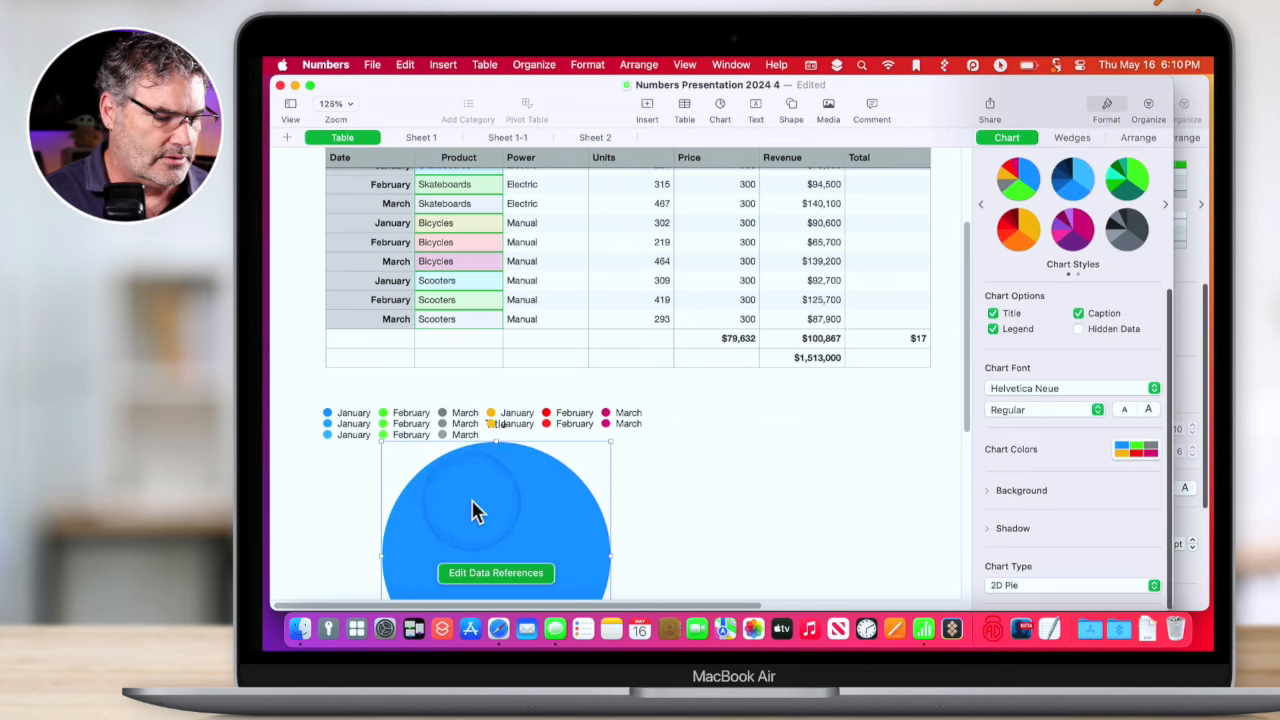
{"action": "left_click", "coordinate": [502, 576]}
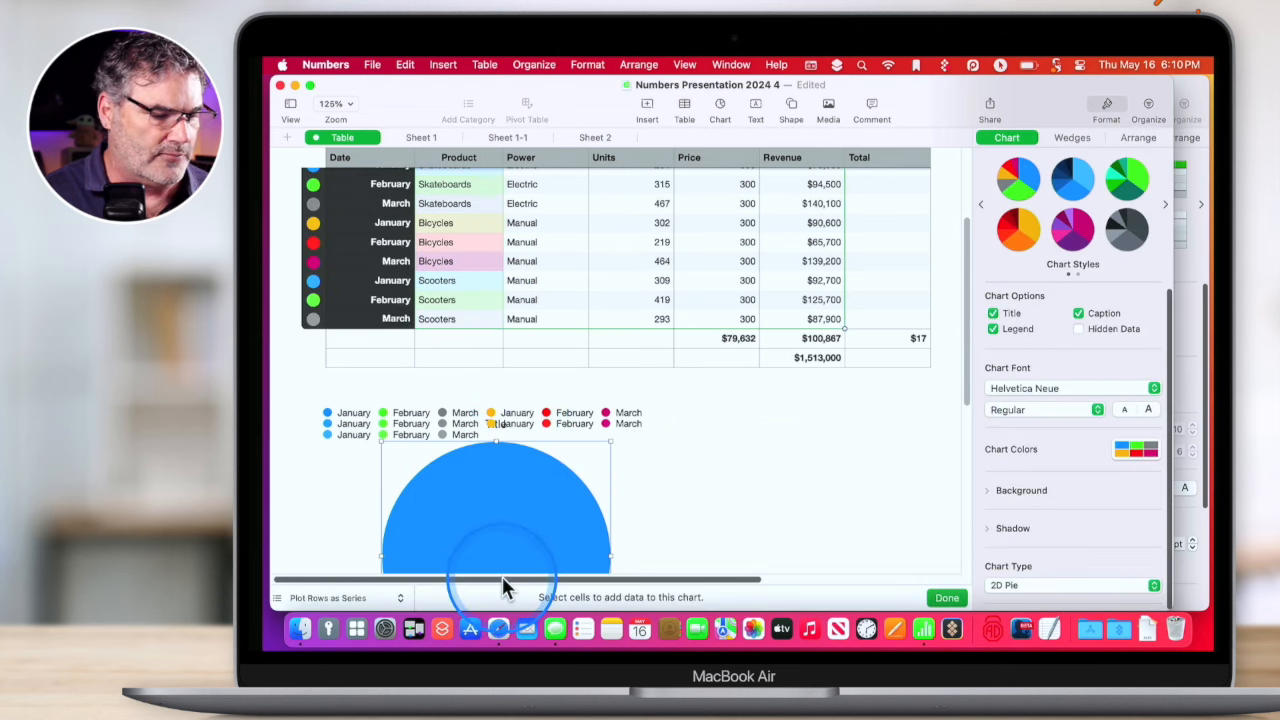
{"action": "scroll", "coordinate": [505, 298], "scroll_direction": "up", "scroll_amount": 4}
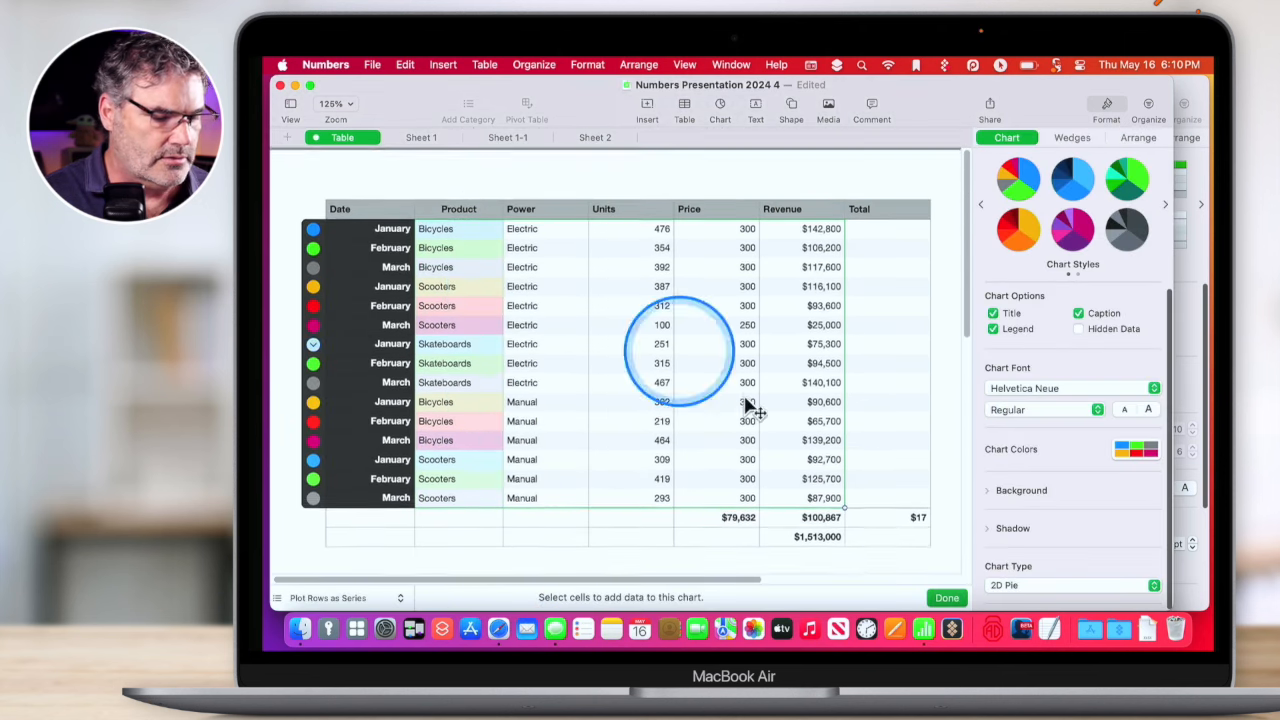
{"action": "left_click", "coordinate": [842, 511]}
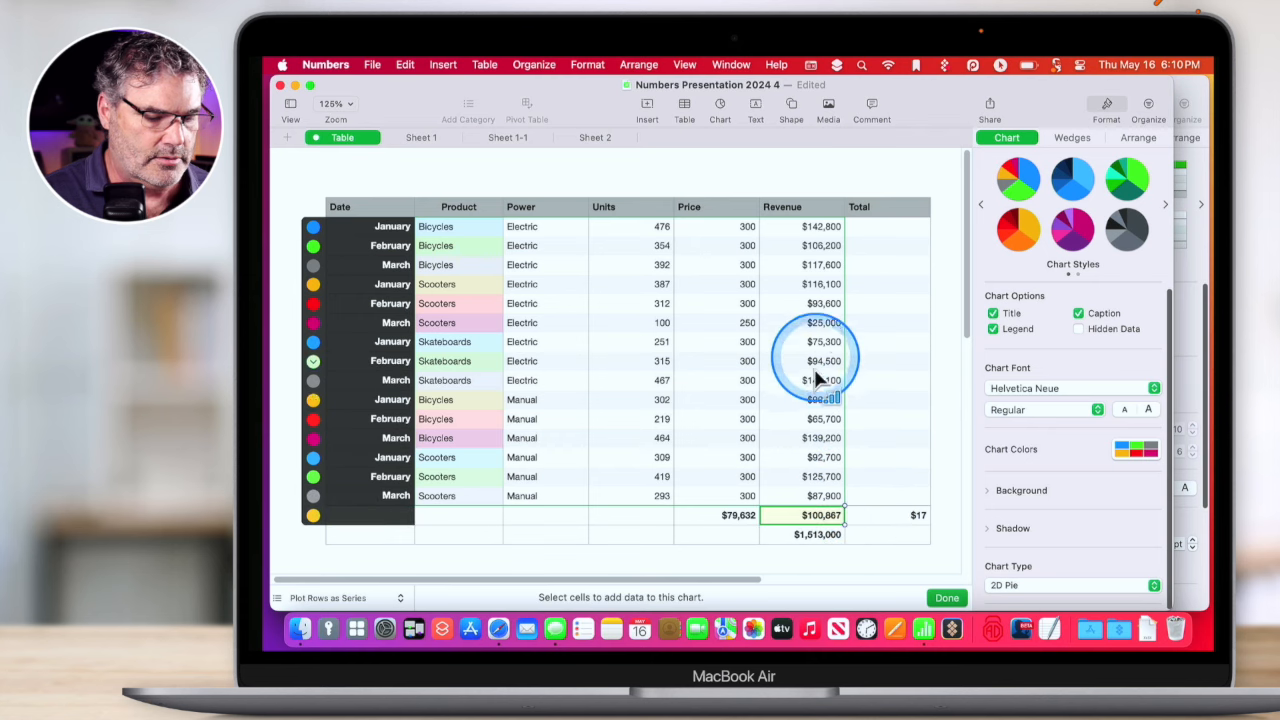
Switch the pie chart's data to plot columns as series instead of rows.
{"action": "left_click", "coordinate": [315, 227]}
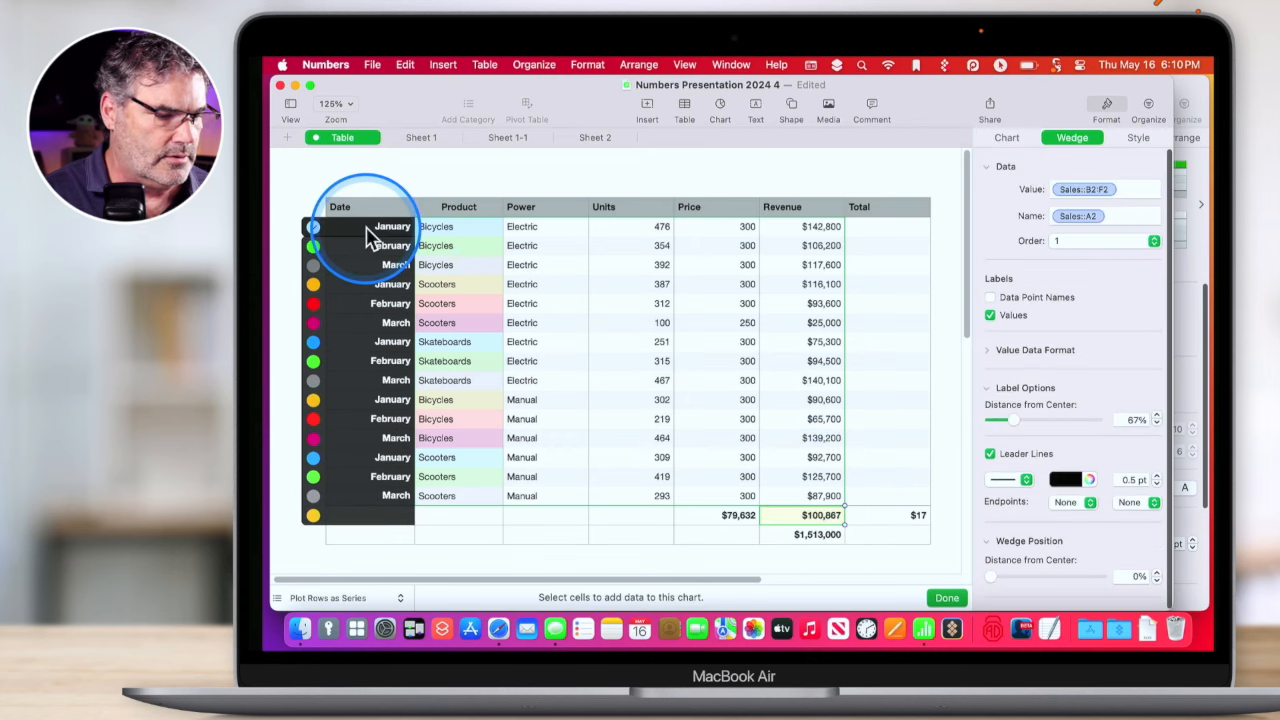
{"action": "left_click", "coordinate": [315, 229]}
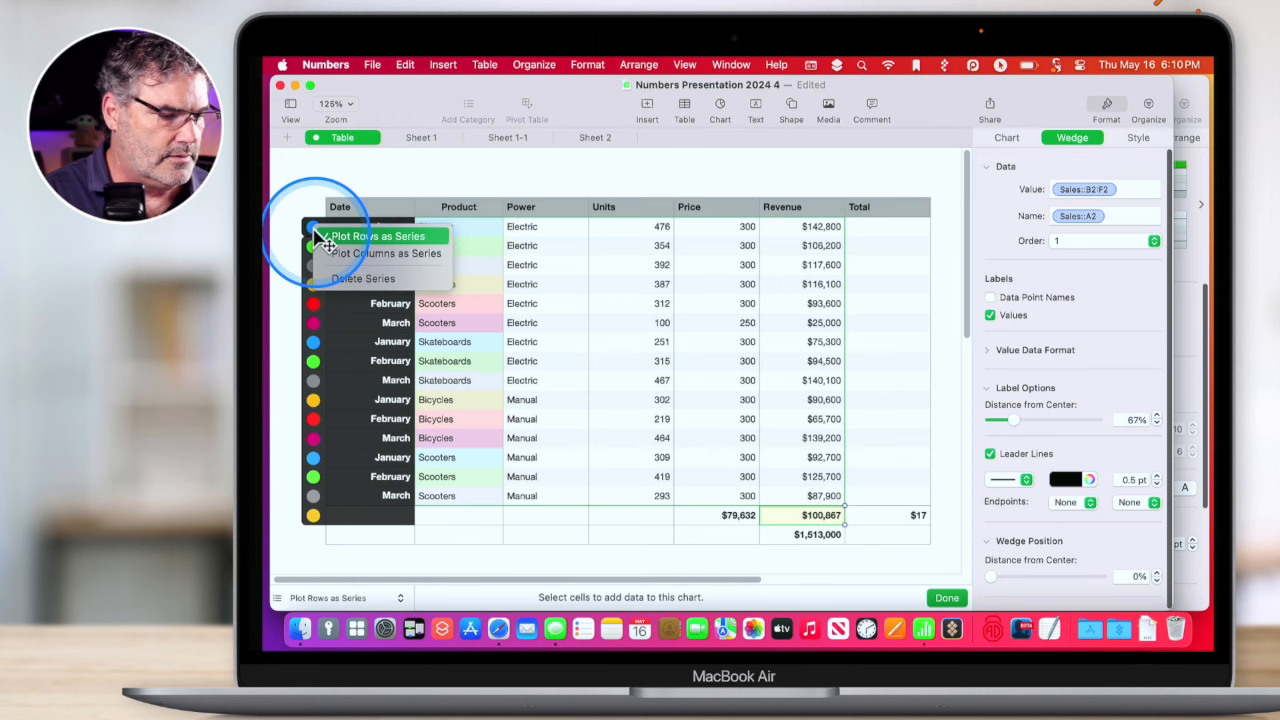
{"action": "left_click", "coordinate": [360, 253]}
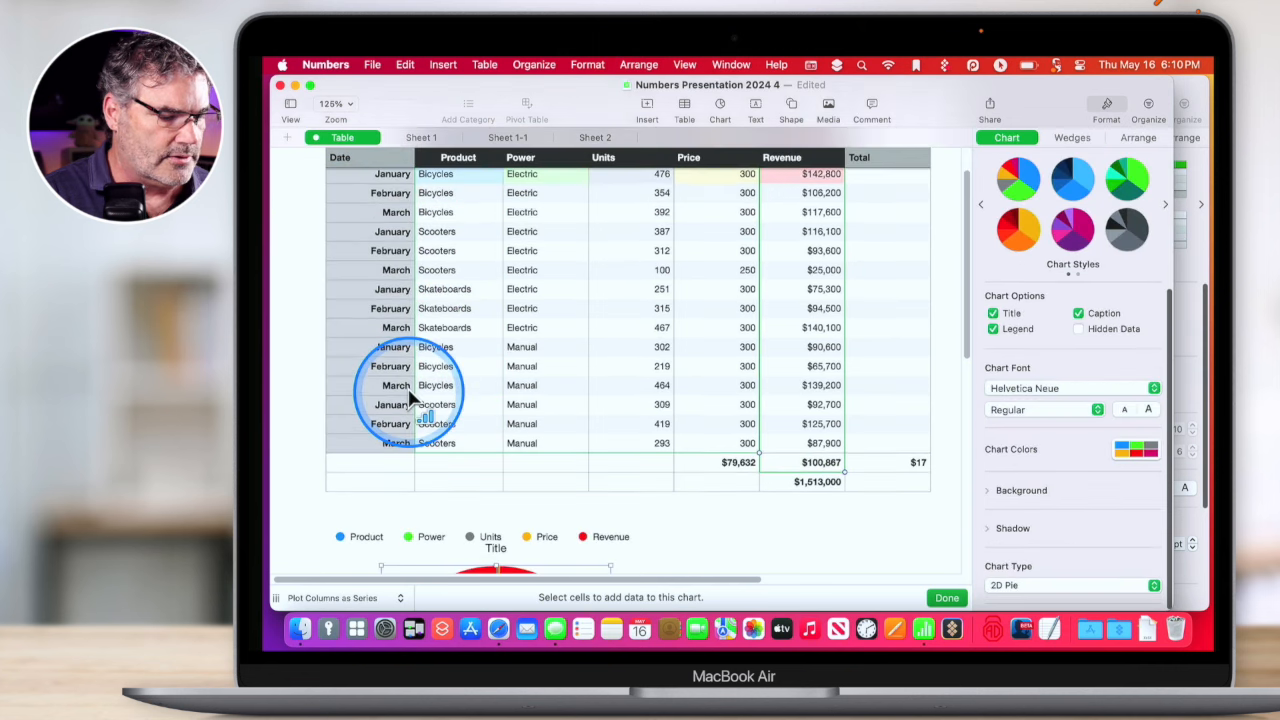
{"action": "scroll", "coordinate": [410, 398], "scroll_direction": "down", "scroll_amount": 5}
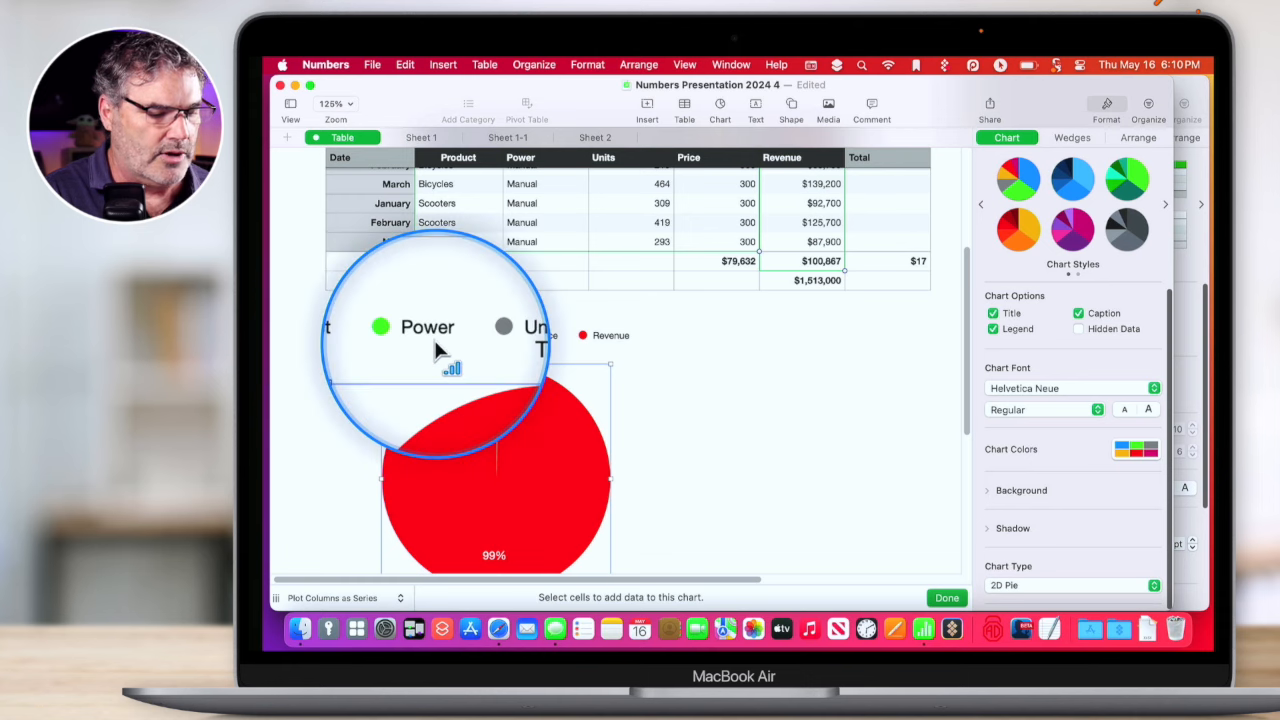
Examine the Revenue wedge's data, label, fill and stroke settings, and return to the chart options.
{"action": "left_click", "coordinate": [590, 462]}
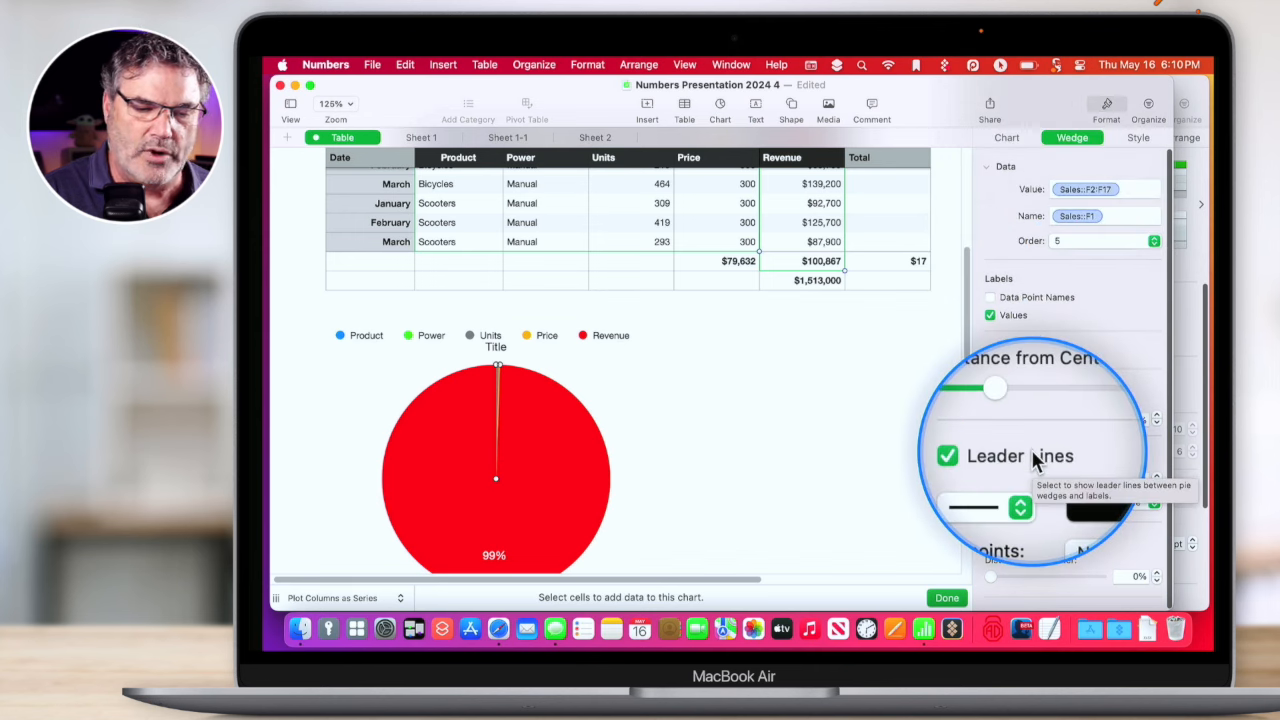
{"action": "left_click", "coordinate": [1133, 137]}
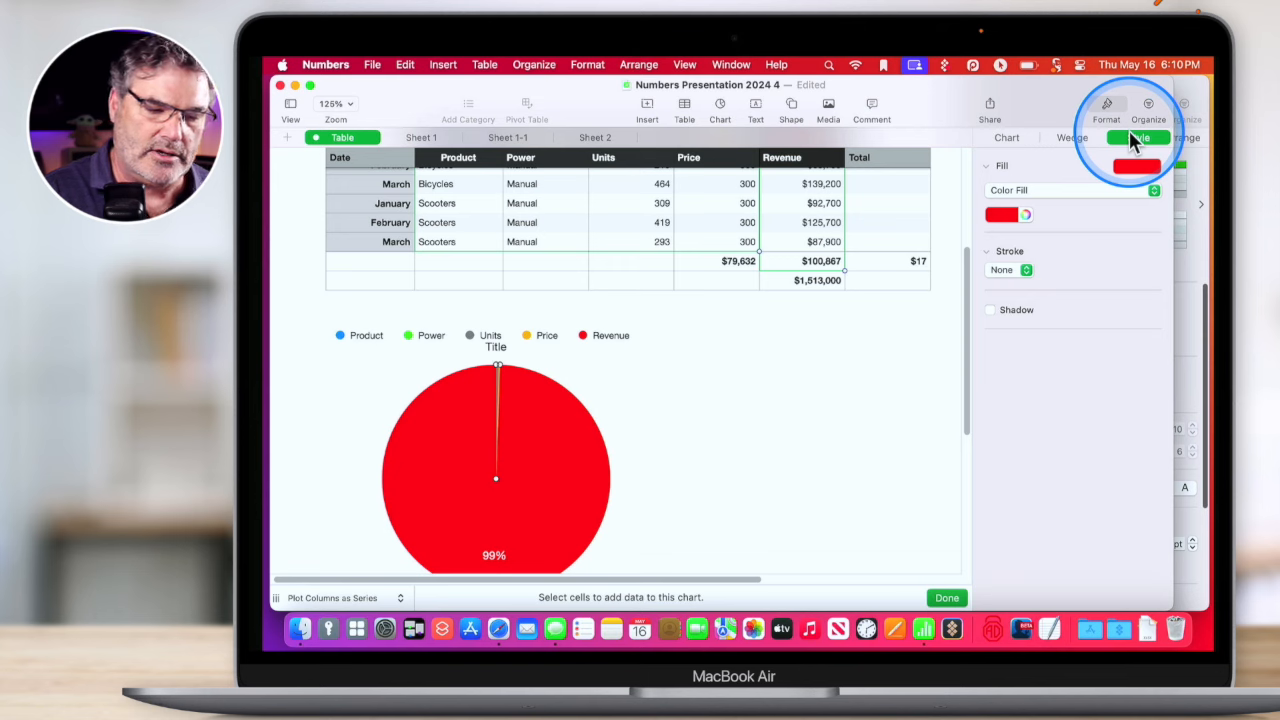
{"action": "left_click", "coordinate": [1007, 138]}
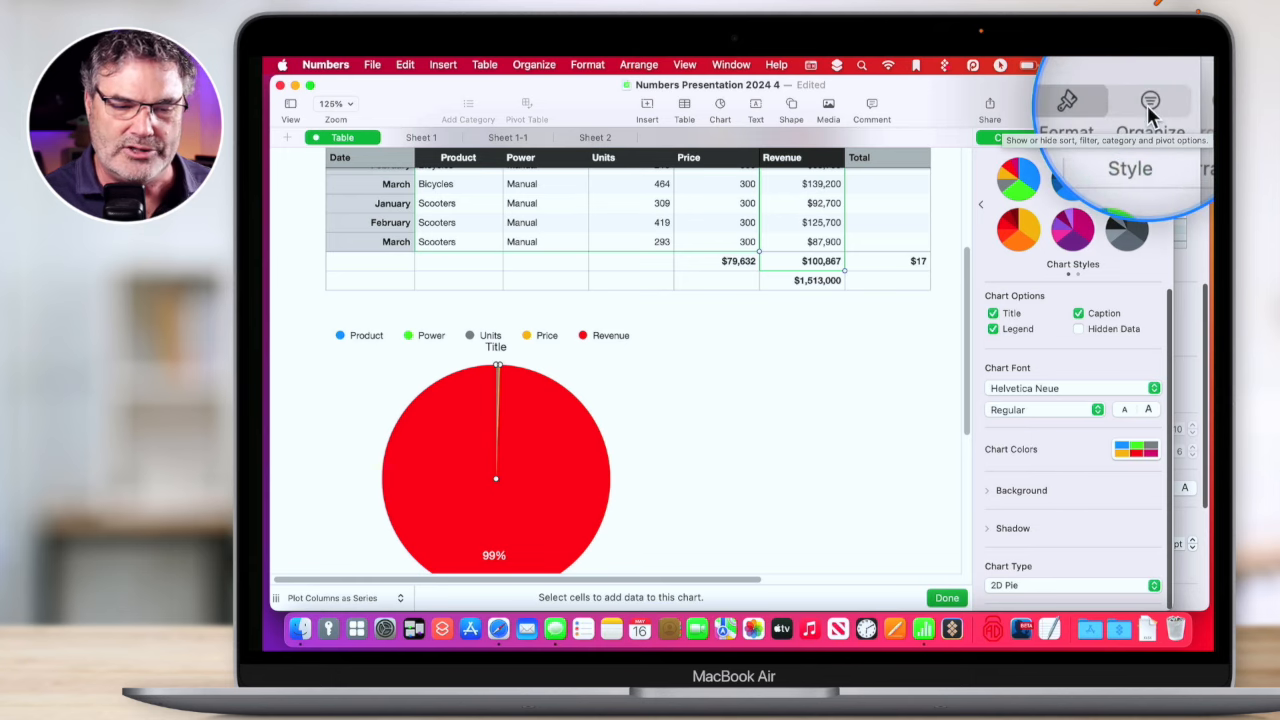
Leave chart data editing, select the whole sales table and turn on its categories.
{"action": "left_click", "coordinate": [1148, 106]}
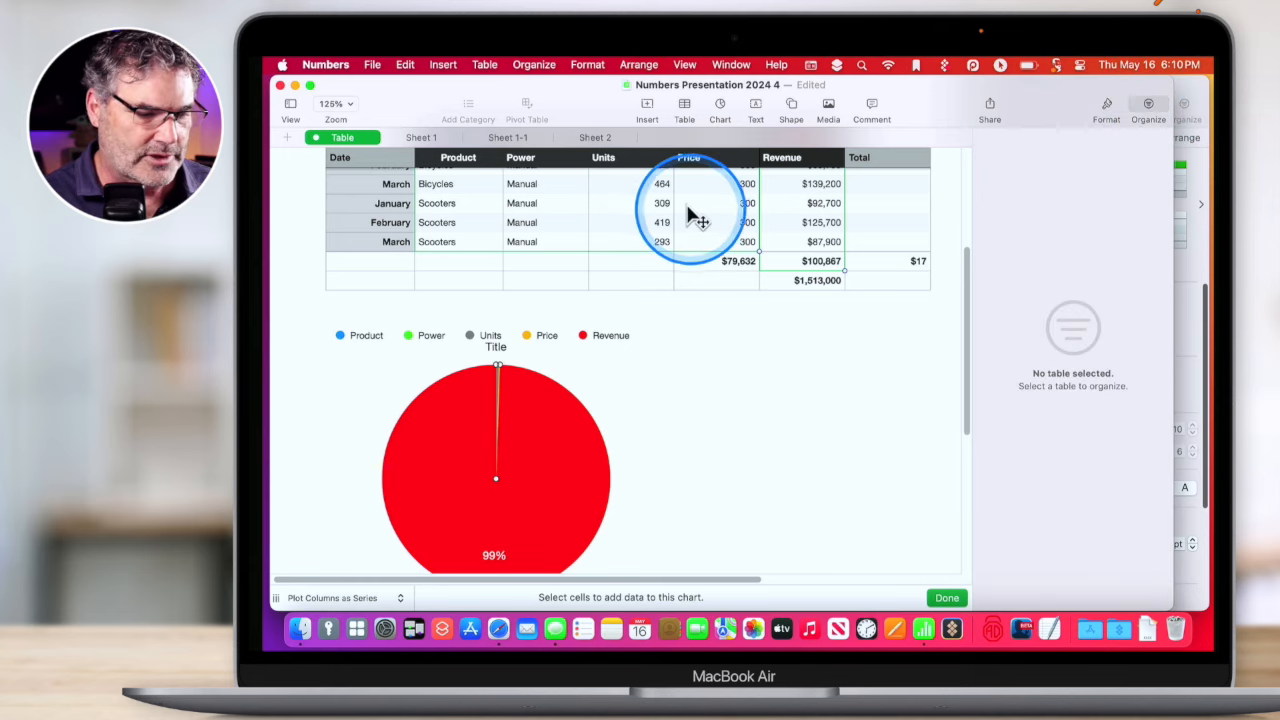
{"action": "scroll", "coordinate": [688, 212], "scroll_direction": "up", "scroll_amount": 5}
{"action": "left_click", "coordinate": [363, 186]}
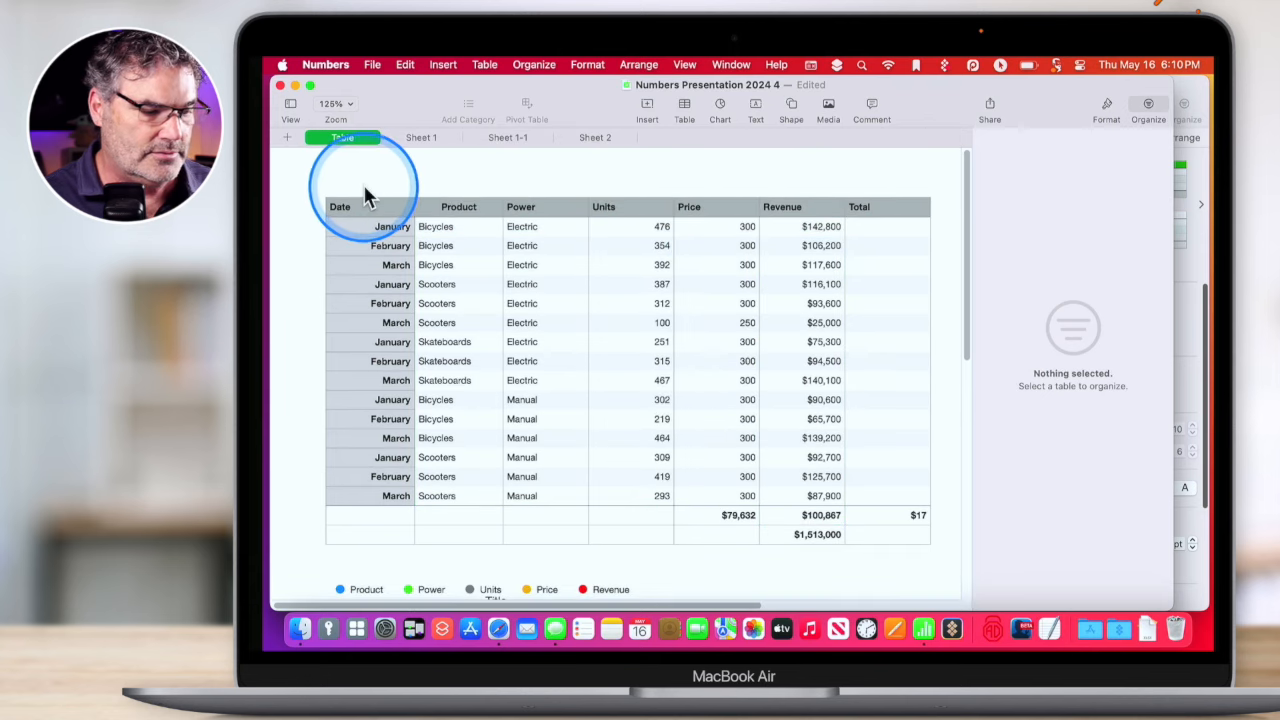
{"action": "left_click", "coordinate": [362, 205]}
{"action": "left_click", "coordinate": [312, 185]}
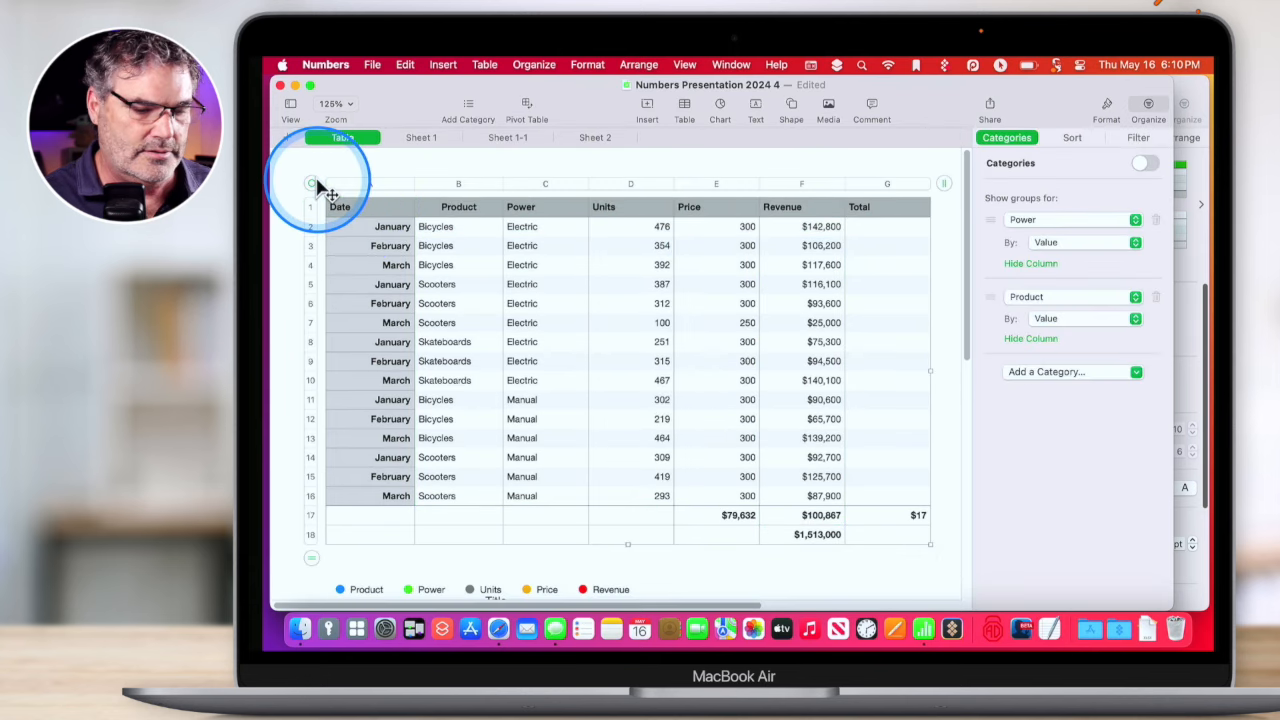
{"action": "left_click", "coordinate": [1146, 166]}
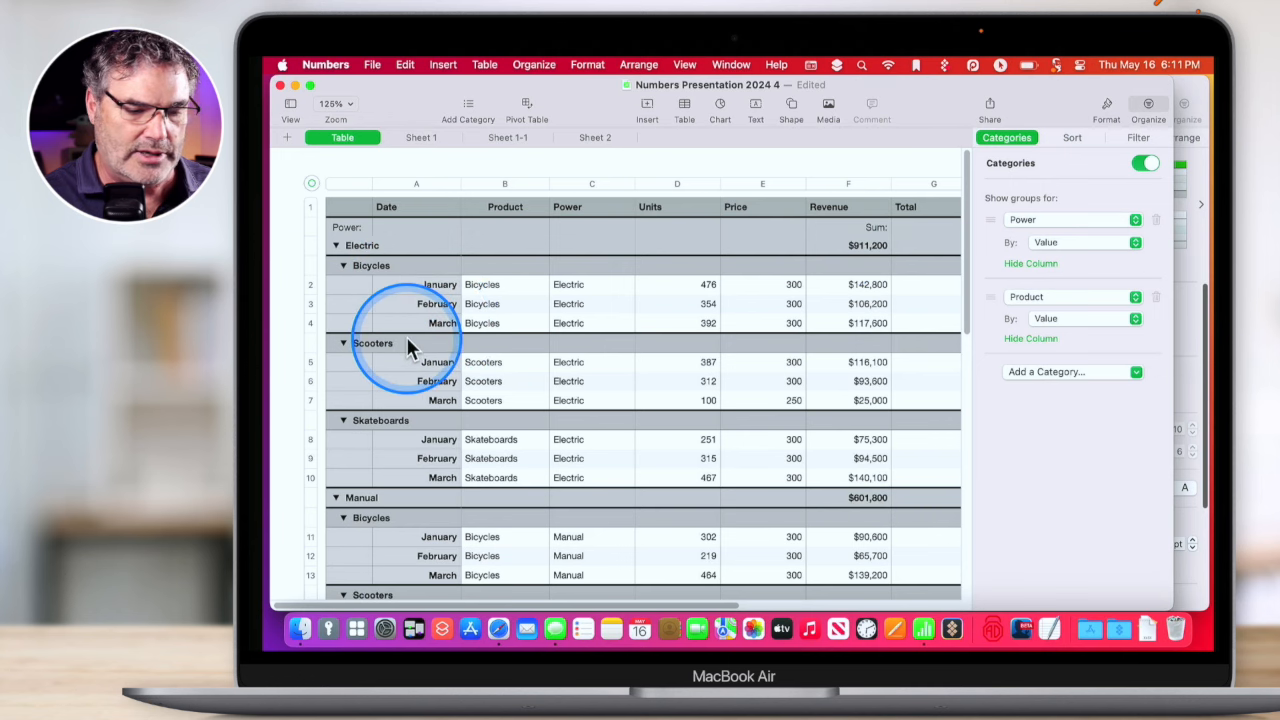
Remove the Product category so the sales table is grouped only by Power.
{"action": "left_click", "coordinate": [1156, 300]}
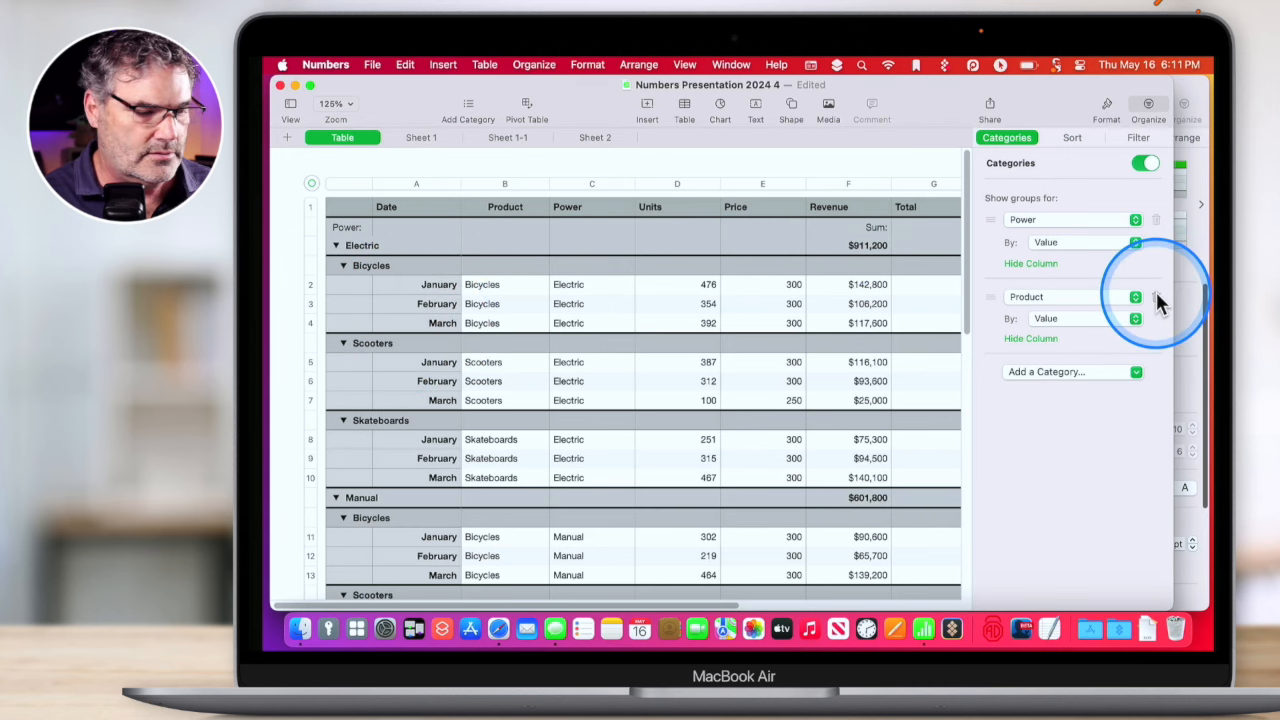
{"action": "left_click", "coordinate": [637, 380]}
{"action": "scroll", "coordinate": [636, 380], "scroll_direction": "down", "scroll_amount": 5}
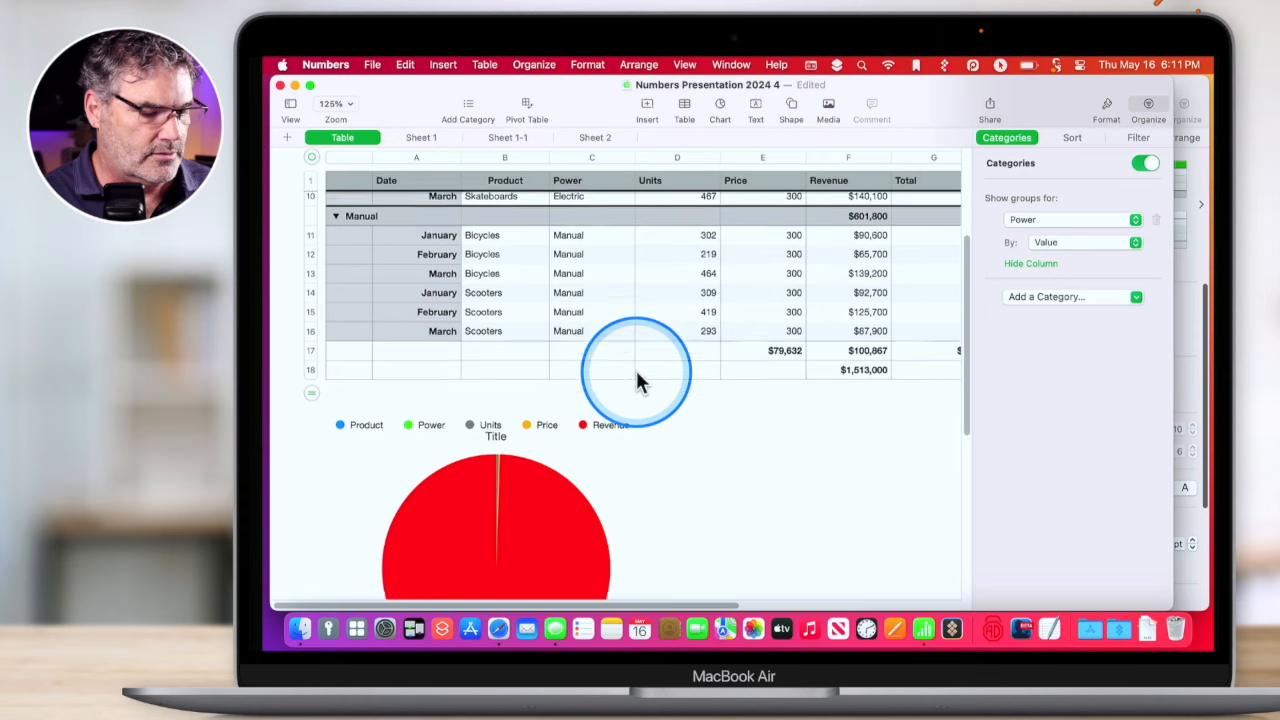
Examine the pie chart's data references in the sales table, and leave data editing.
{"action": "left_click", "coordinate": [630, 430]}
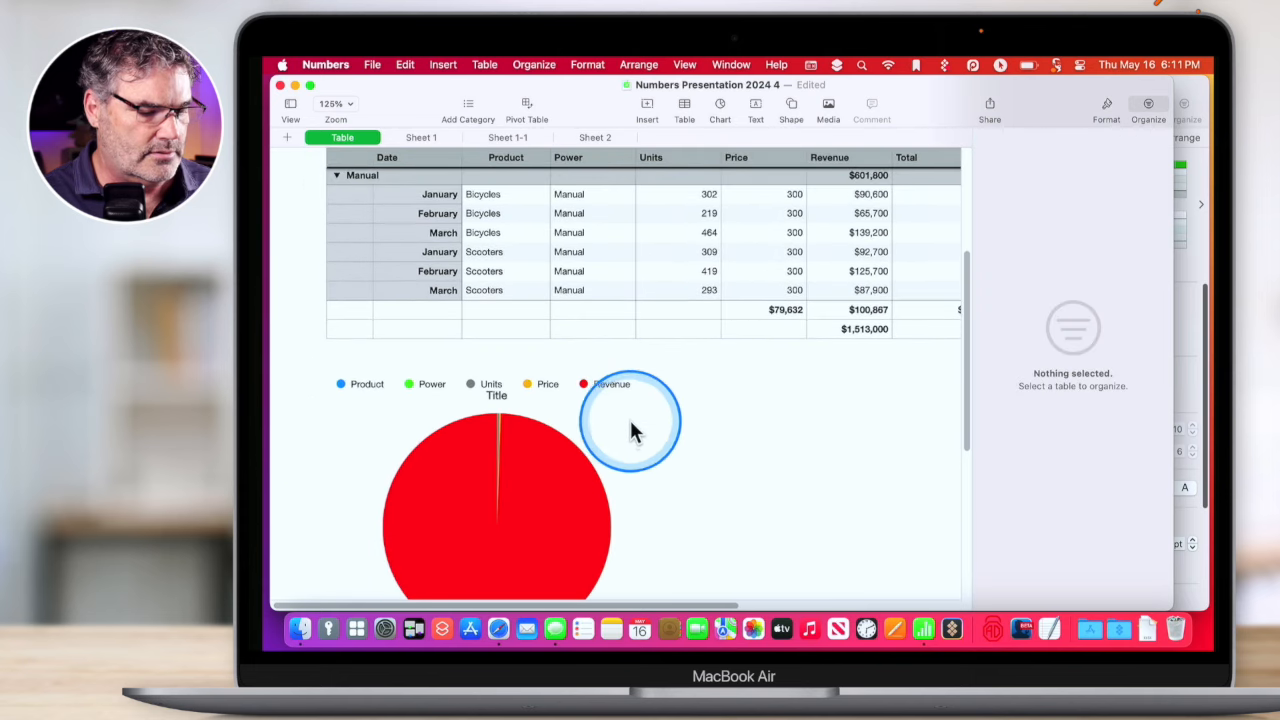
{"action": "left_click", "coordinate": [460, 455]}
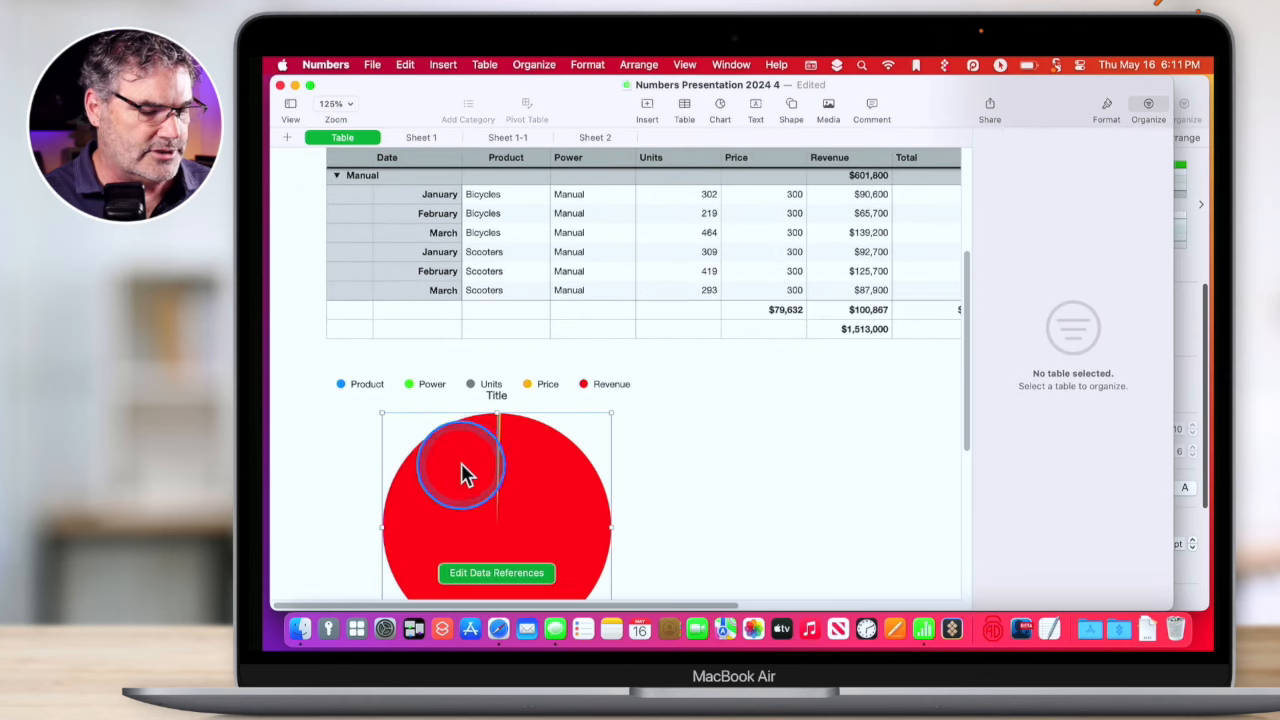
{"action": "left_click", "coordinate": [485, 575]}
{"action": "scroll", "coordinate": [578, 388], "scroll_direction": "up", "scroll_amount": 5}
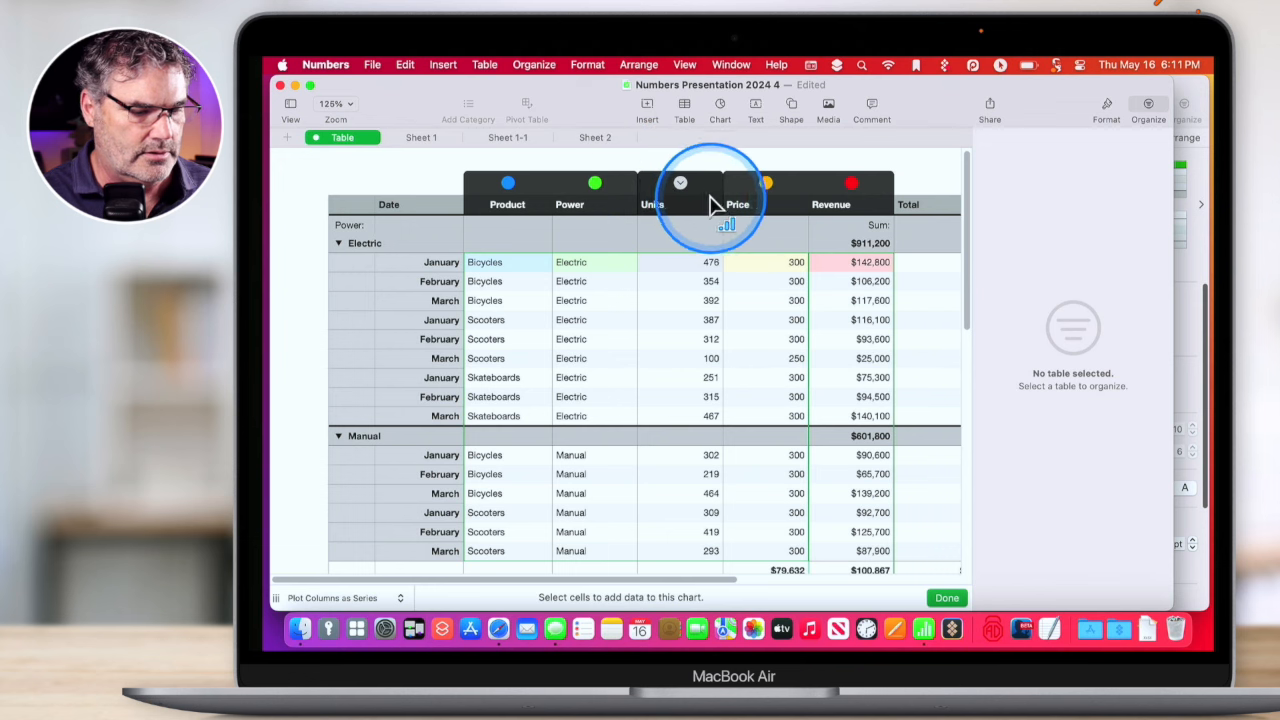
{"action": "scroll", "coordinate": [775, 444], "scroll_direction": "down", "scroll_amount": 3}
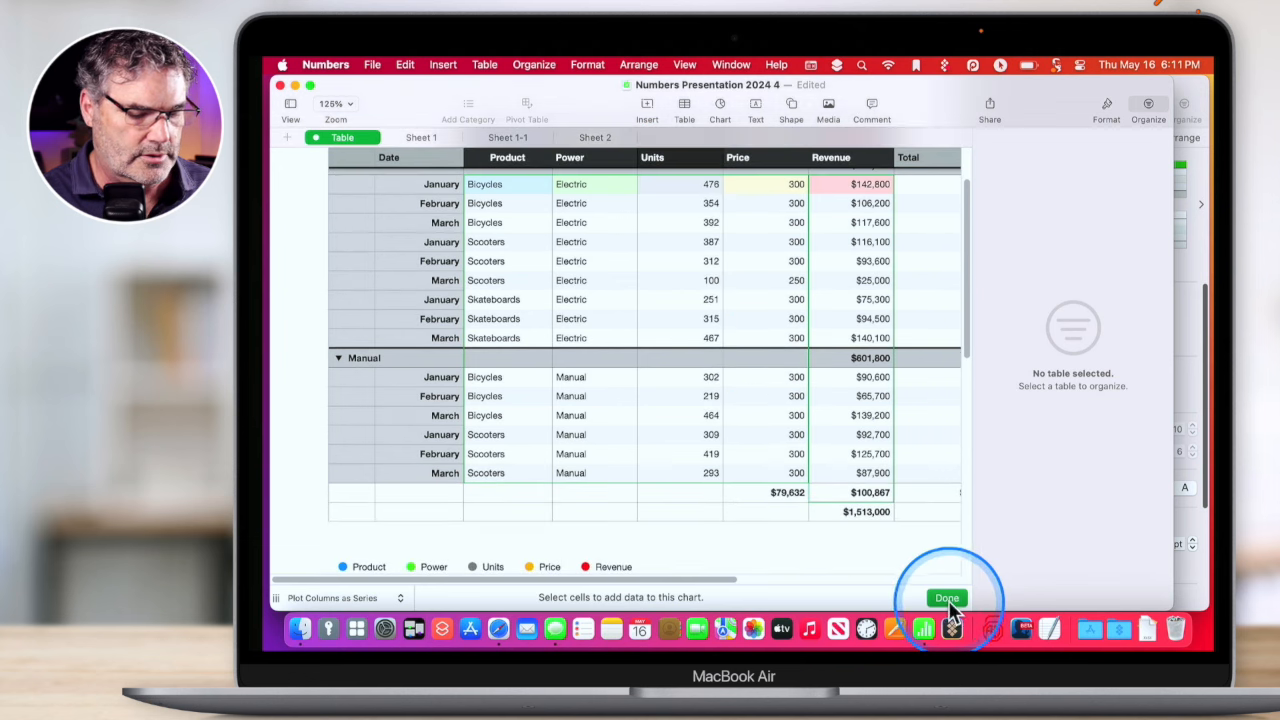
{"action": "scroll", "coordinate": [537, 590], "scroll_direction": "down", "scroll_amount": 5}
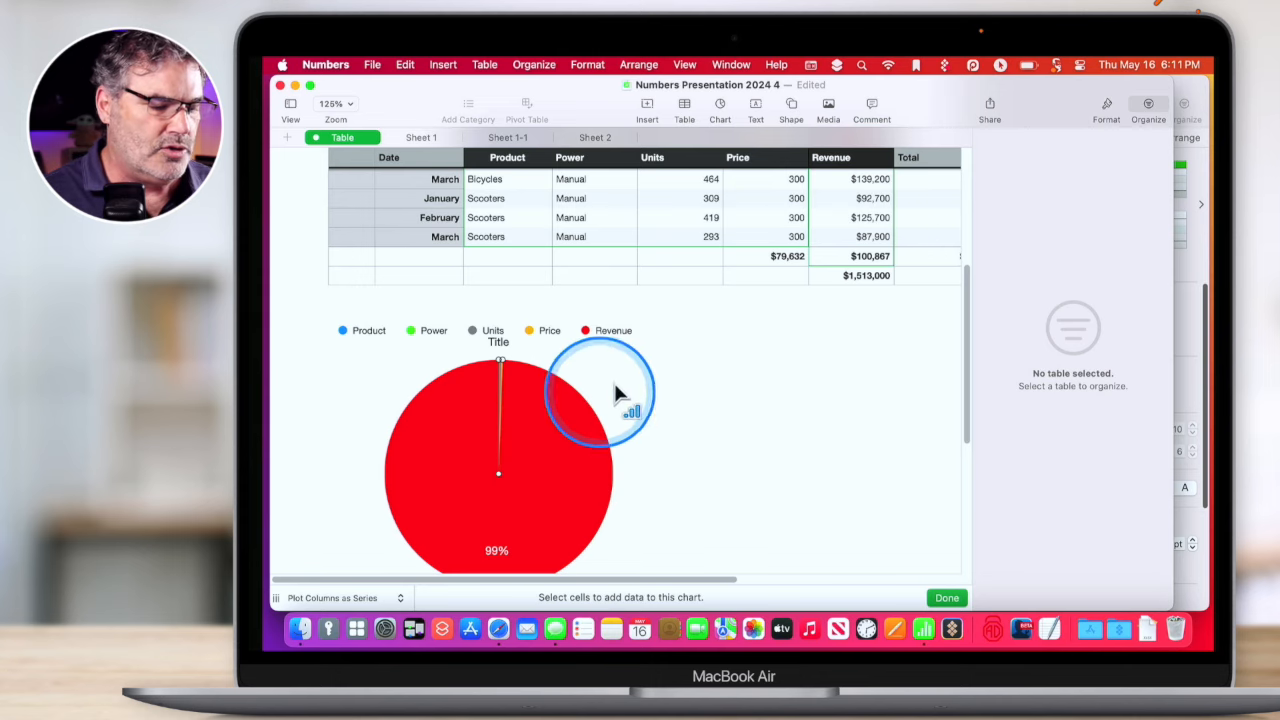
{"action": "left_click", "coordinate": [764, 361]}
Delete the pie chart below the sales table.
{"action": "left_click", "coordinate": [588, 392]}
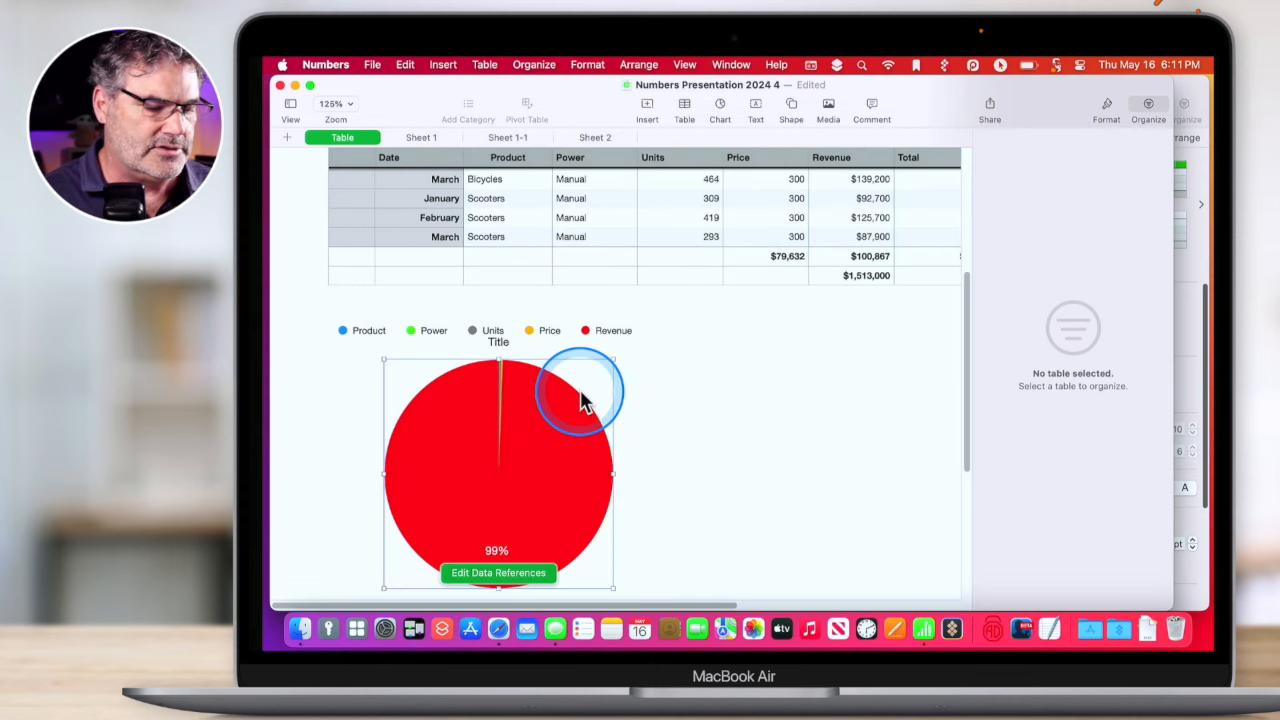
{"action": "left_click", "coordinate": [345, 400]}
{"action": "left_click", "coordinate": [434, 417]}
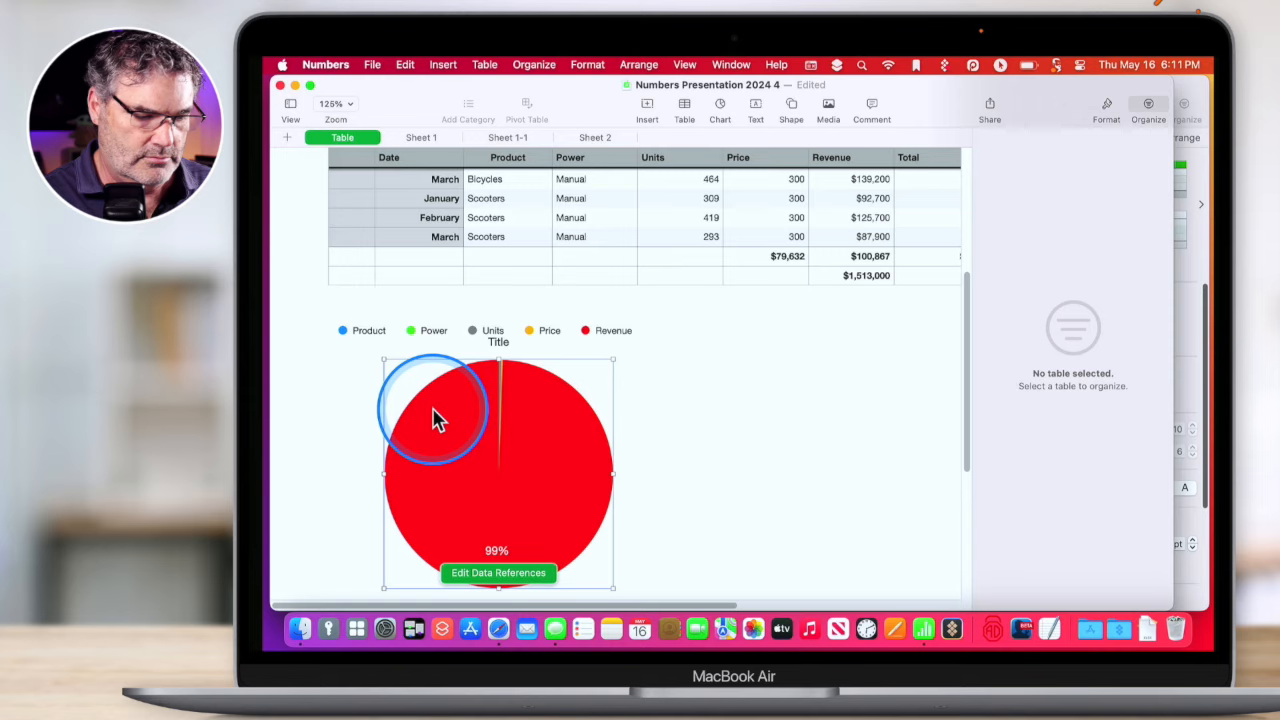
{"action": "key", "text": "Delete"}
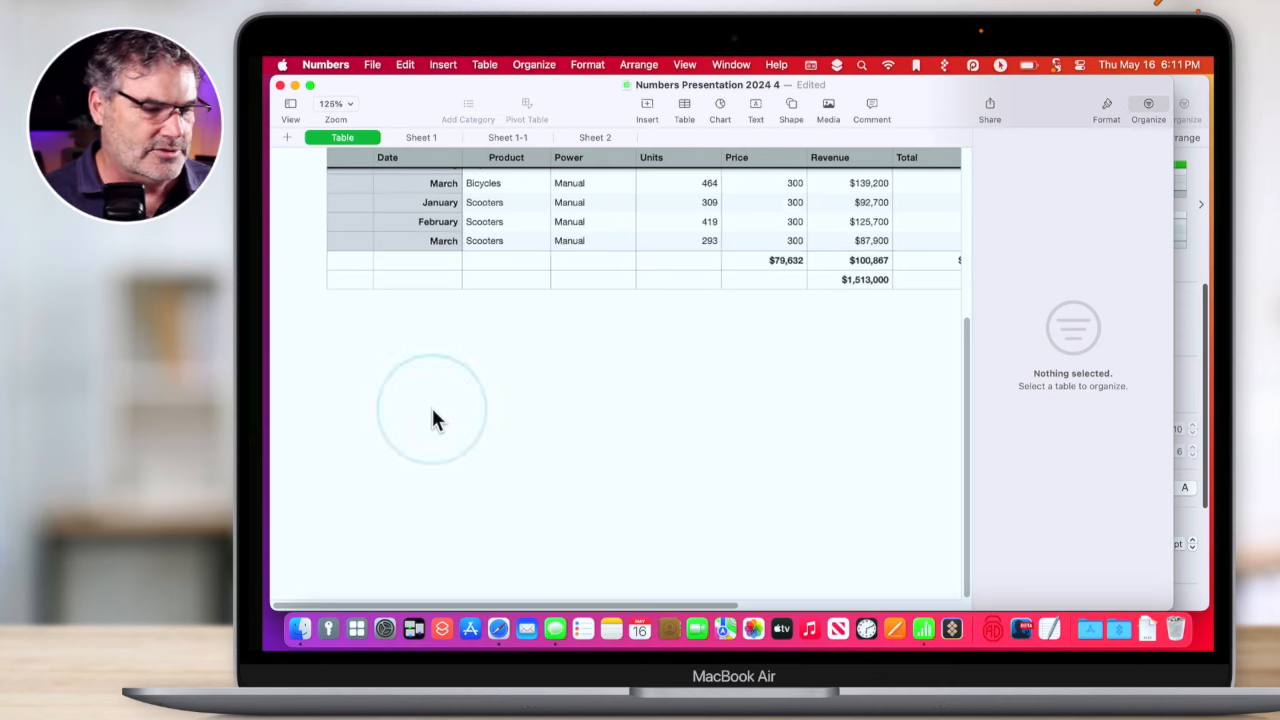
Insert a 2D column chart and start adding chart data to it.
{"action": "scroll", "coordinate": [431, 405], "scroll_direction": "up", "scroll_amount": 5}
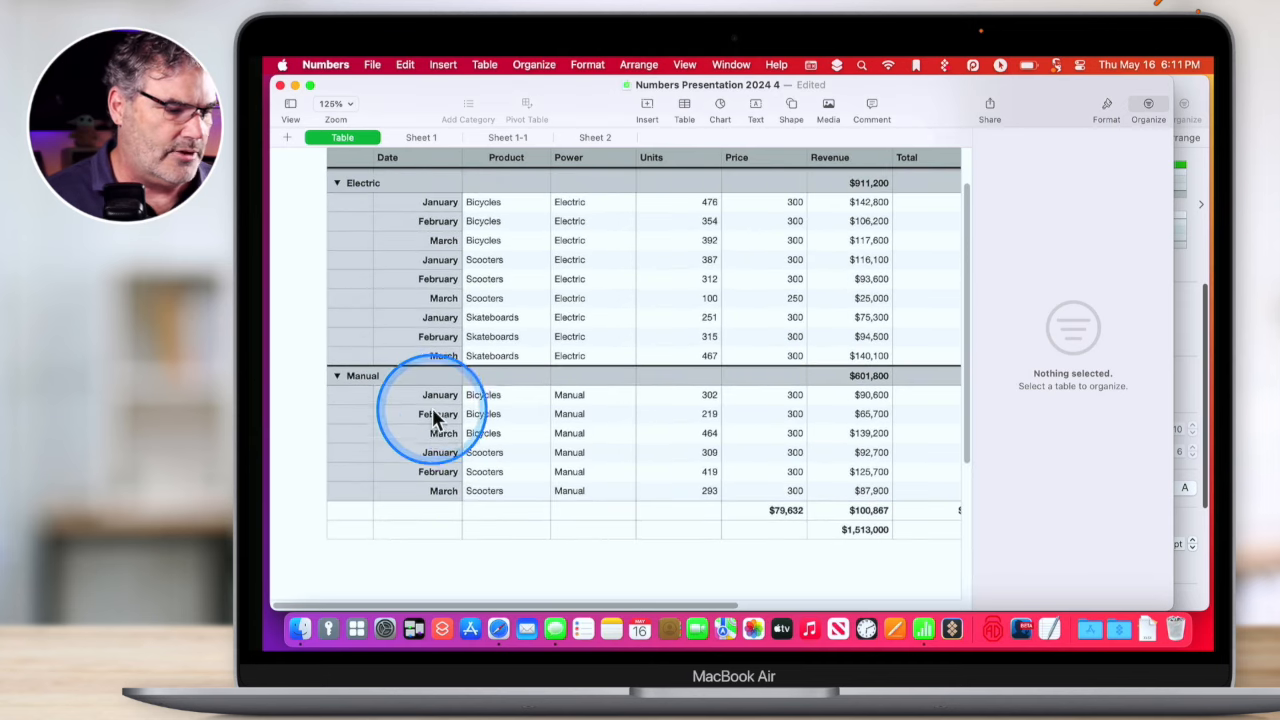
{"action": "left_click", "coordinate": [718, 108]}
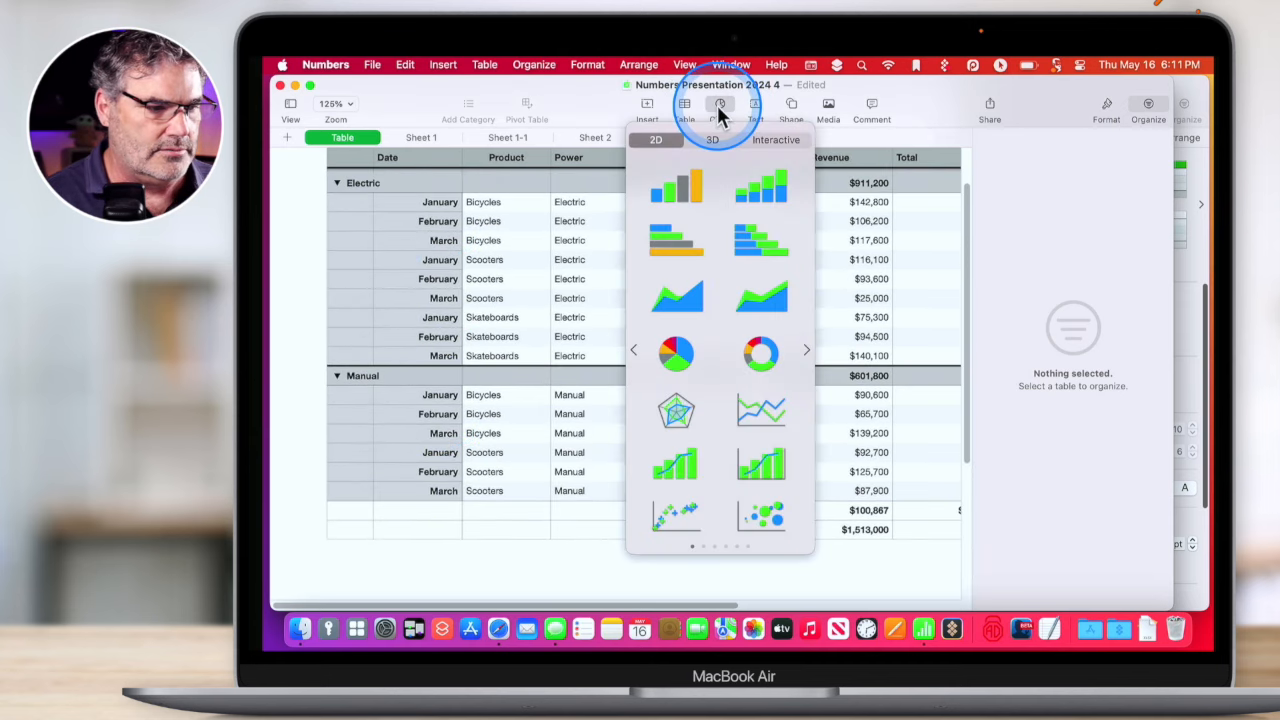
{"action": "left_click", "coordinate": [685, 192]}
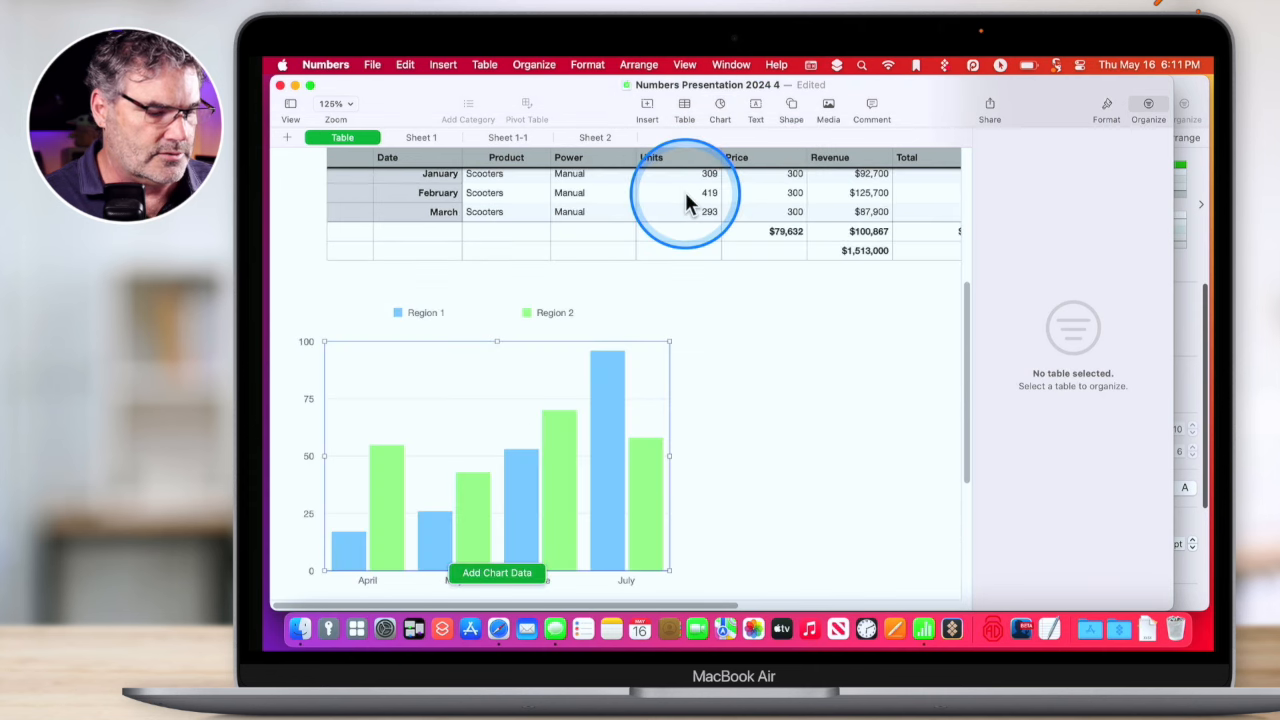
{"action": "left_click", "coordinate": [497, 574]}
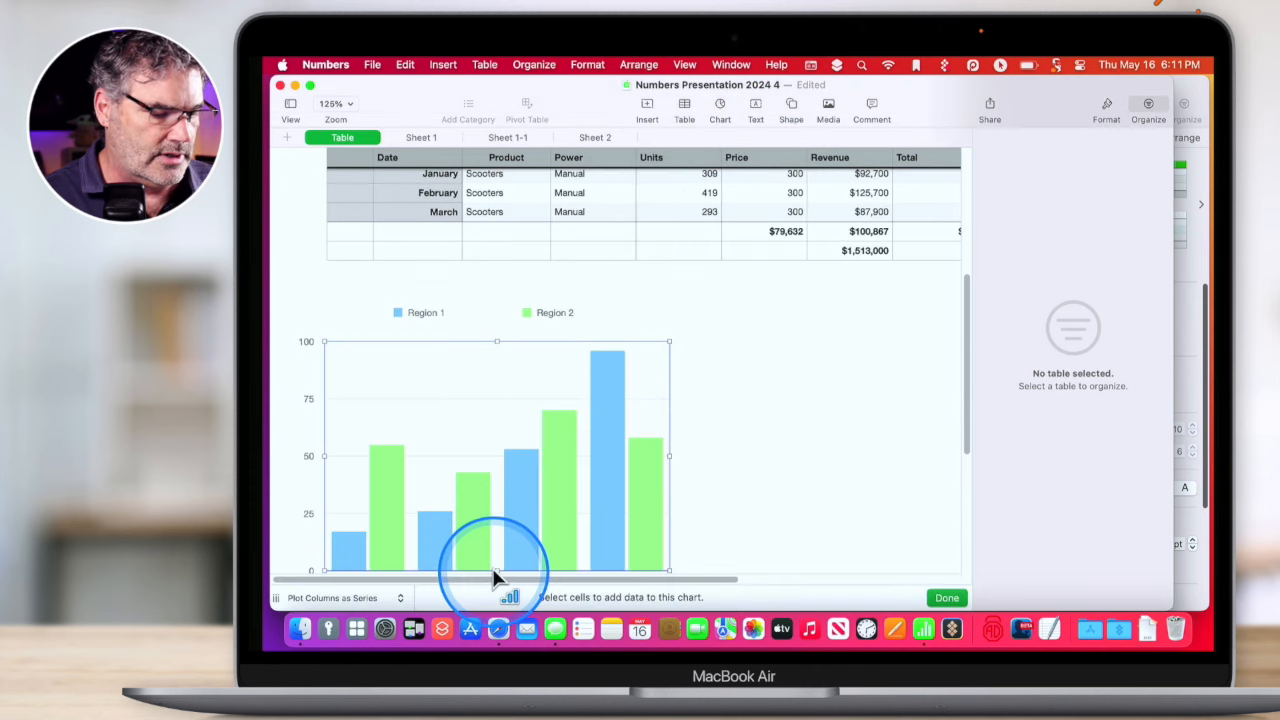
Add all nine Electric rows, from January Bicycles to March Skateboards, as the column chart's data and finish data editing.
{"action": "scroll", "coordinate": [490, 329], "scroll_direction": "up", "scroll_amount": 5}
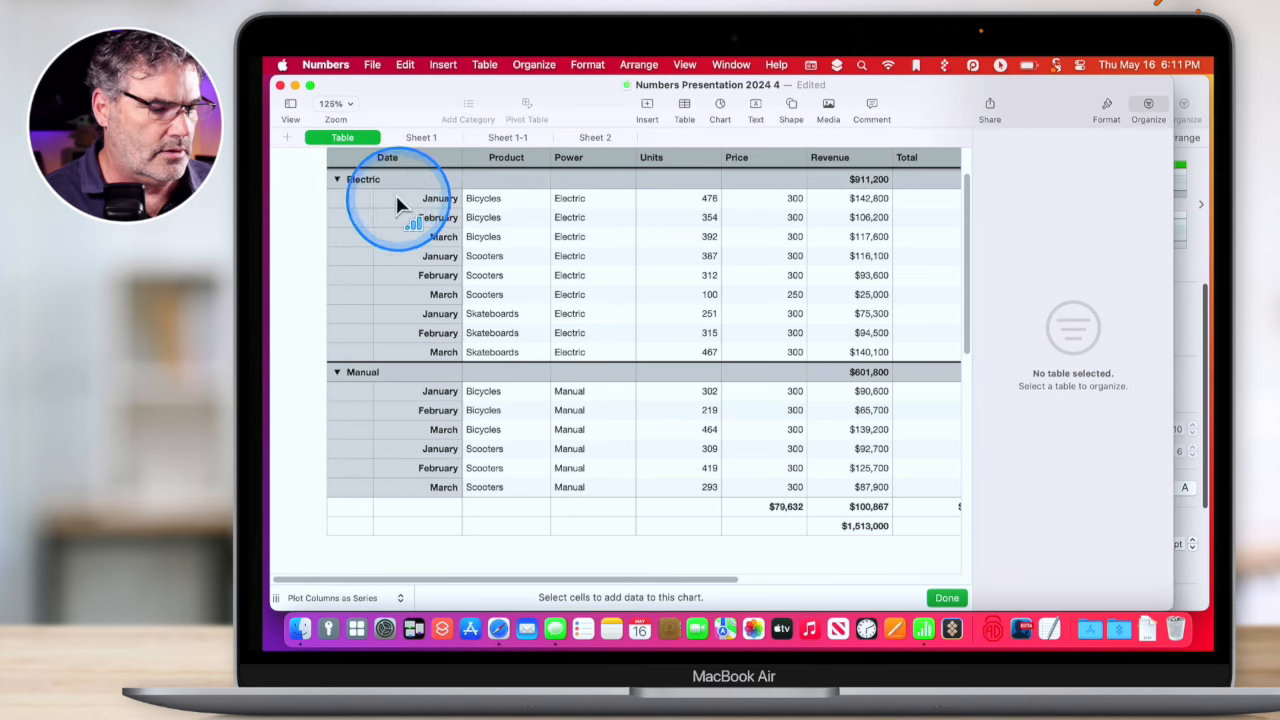
{"action": "left_click", "coordinate": [424, 205]}
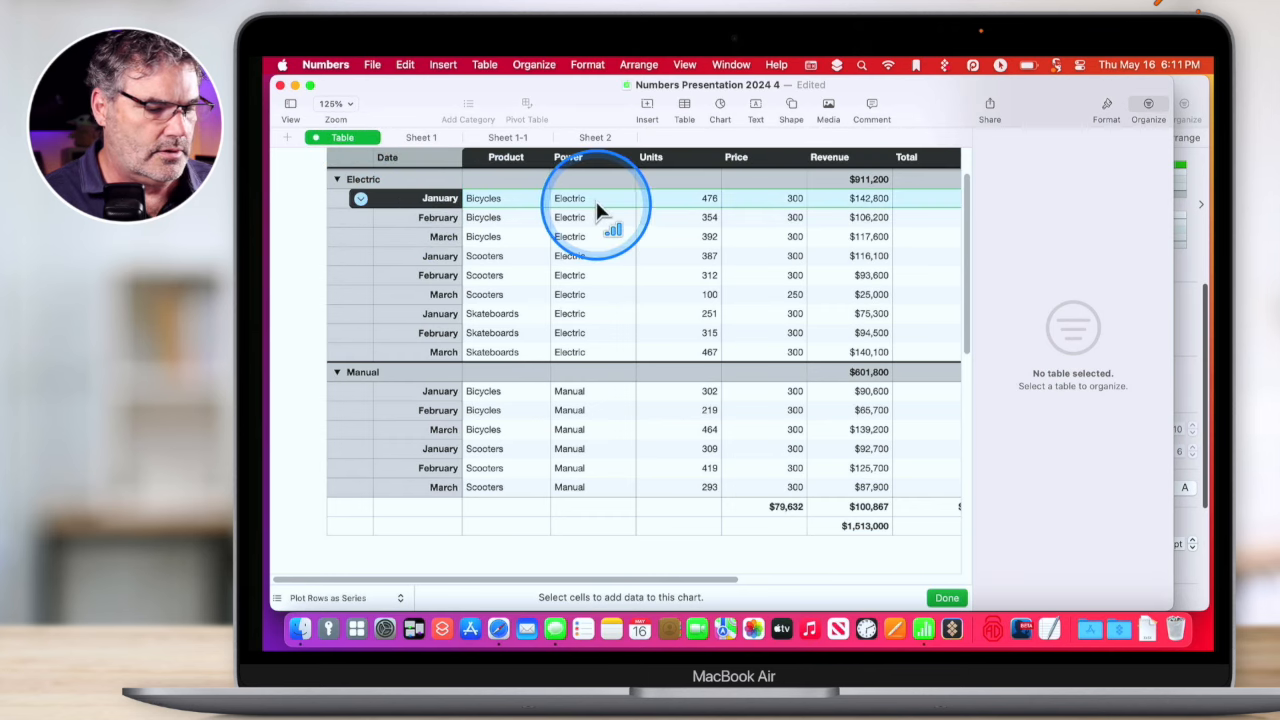
{"action": "scroll", "coordinate": [732, 240], "scroll_direction": "right", "scroll_amount": 5}
{"action": "scroll", "coordinate": [733, 239], "scroll_direction": "left", "scroll_amount": 5}
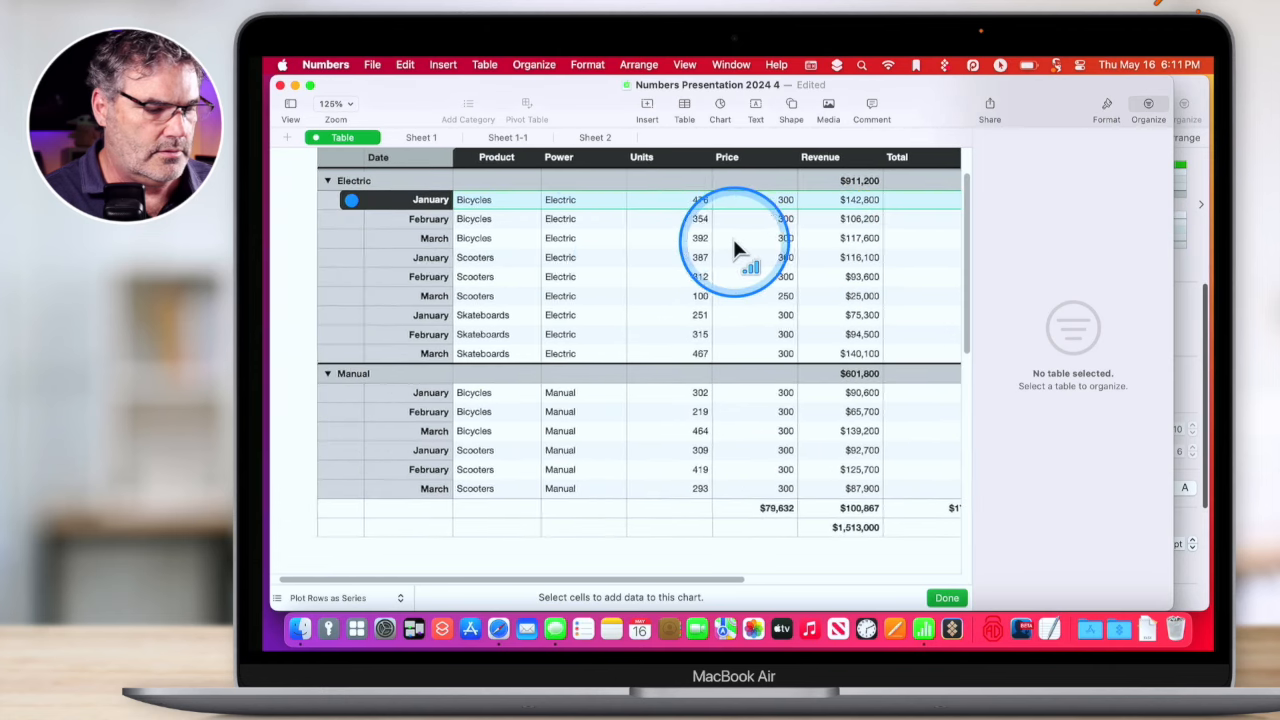
{"action": "left_click_drag", "start_coordinate": [393, 220], "coordinate": [493, 462]}
{"action": "scroll", "coordinate": [491, 455], "scroll_direction": "down", "scroll_amount": 5}
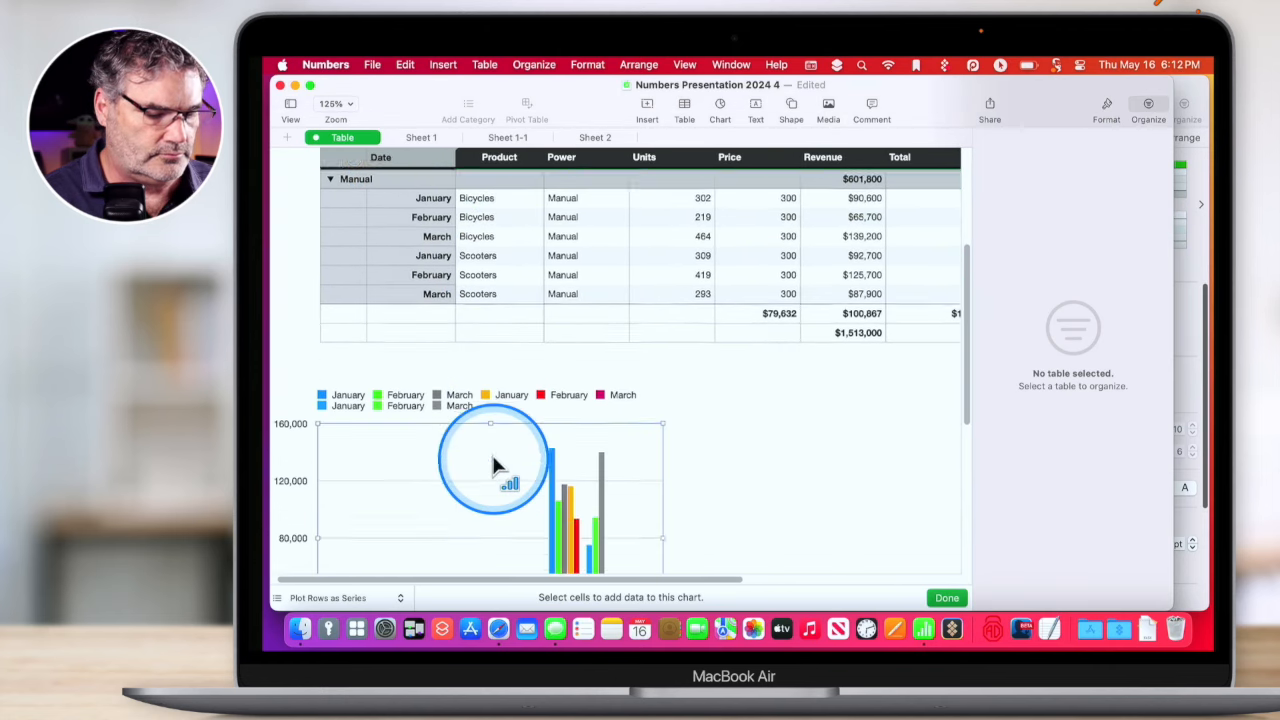
{"action": "left_click", "coordinate": [937, 598]}
Compare the column chart's bars and legend with the referenced Electric rows in the sales table.
{"action": "scroll", "coordinate": [557, 457], "scroll_direction": "down", "scroll_amount": 3}
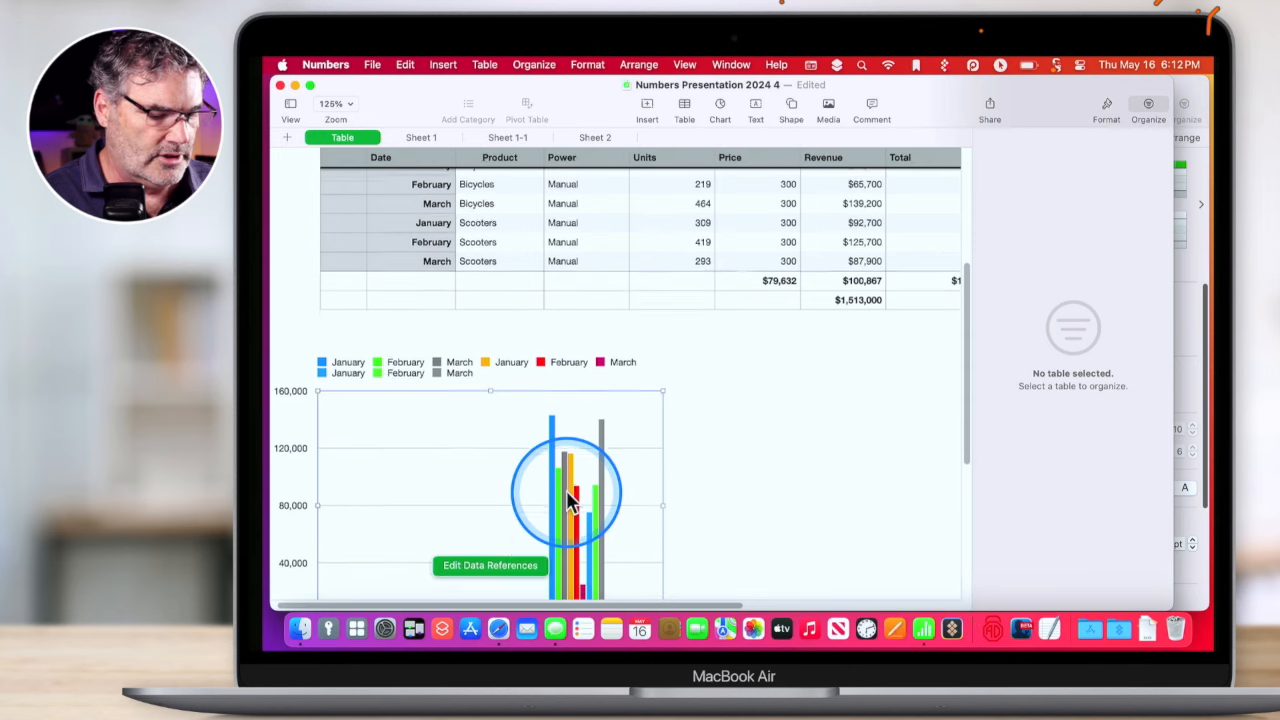
{"action": "left_click", "coordinate": [570, 495]}
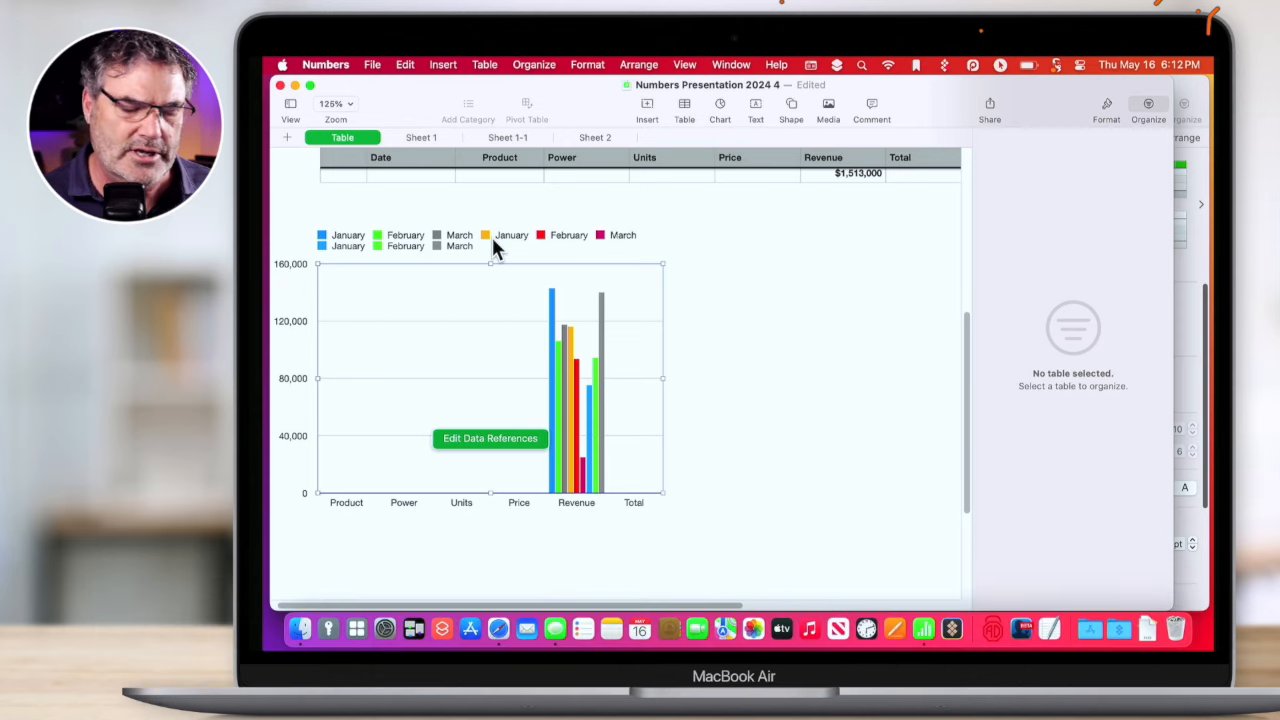
{"action": "scroll", "coordinate": [571, 294], "scroll_direction": "up", "scroll_amount": 10}
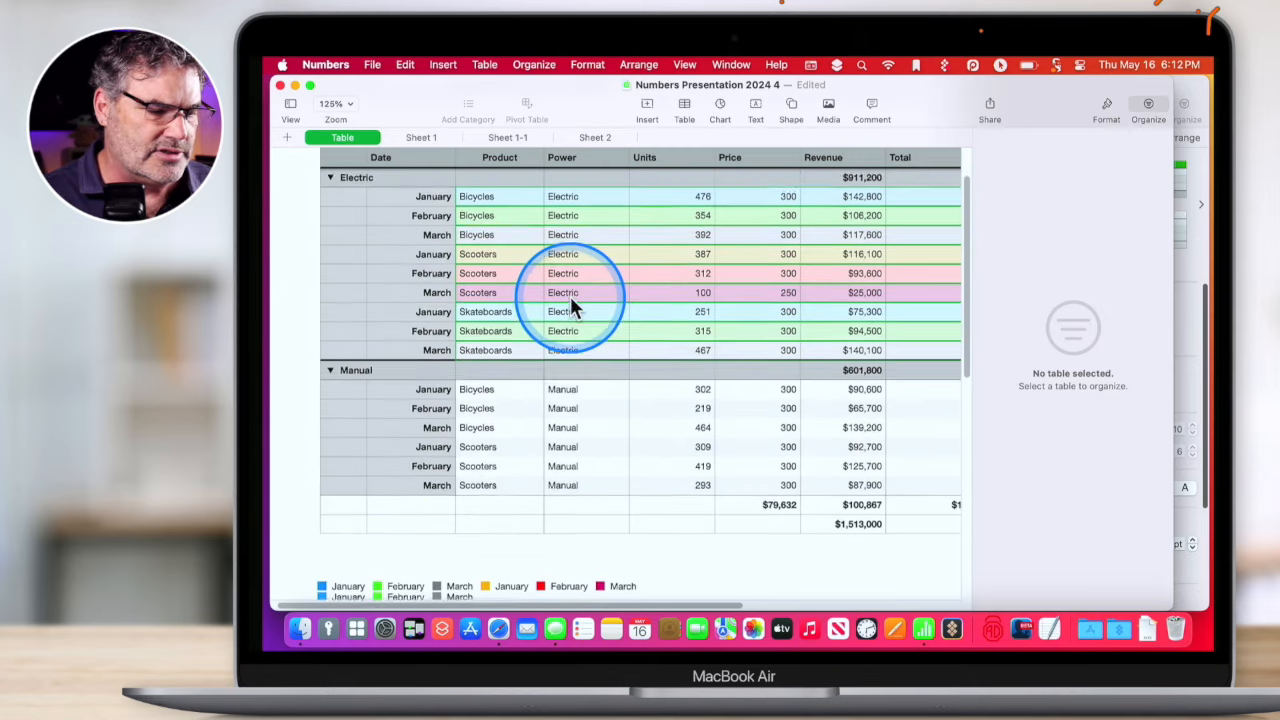
{"action": "scroll", "coordinate": [532, 398], "scroll_direction": "down", "scroll_amount": 5}
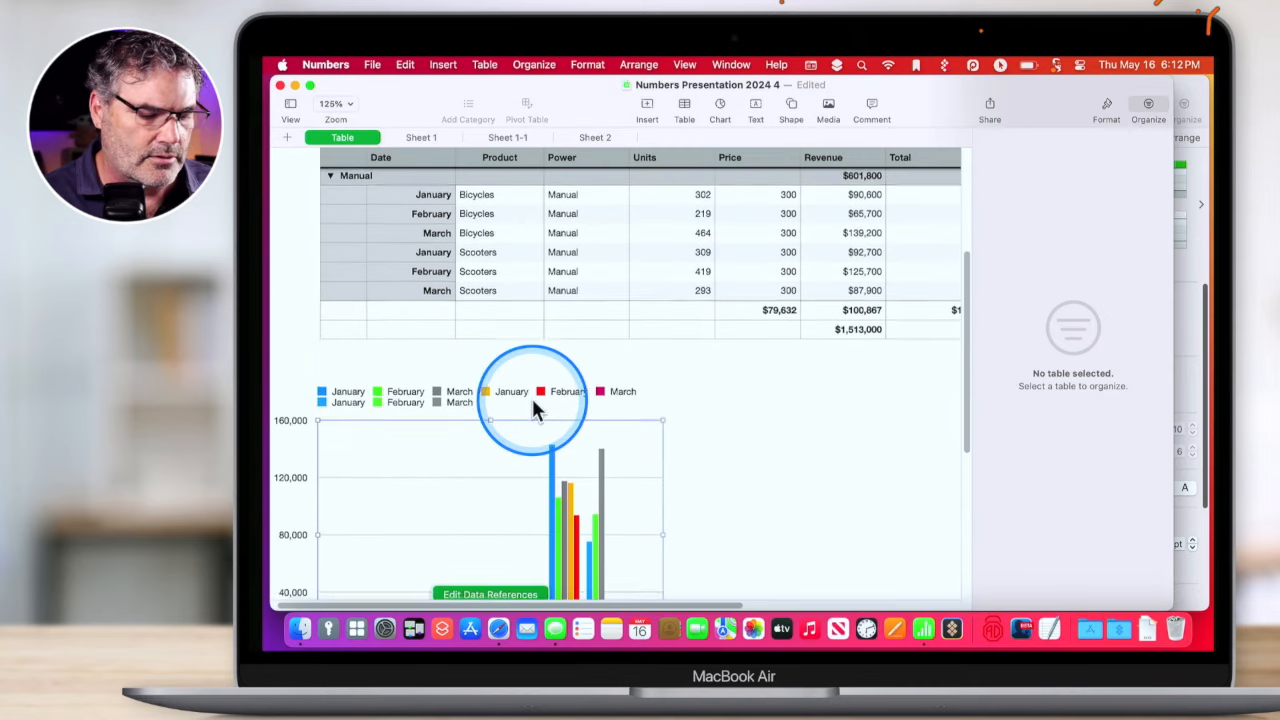
{"action": "scroll", "coordinate": [527, 517], "scroll_direction": "down", "scroll_amount": 3}
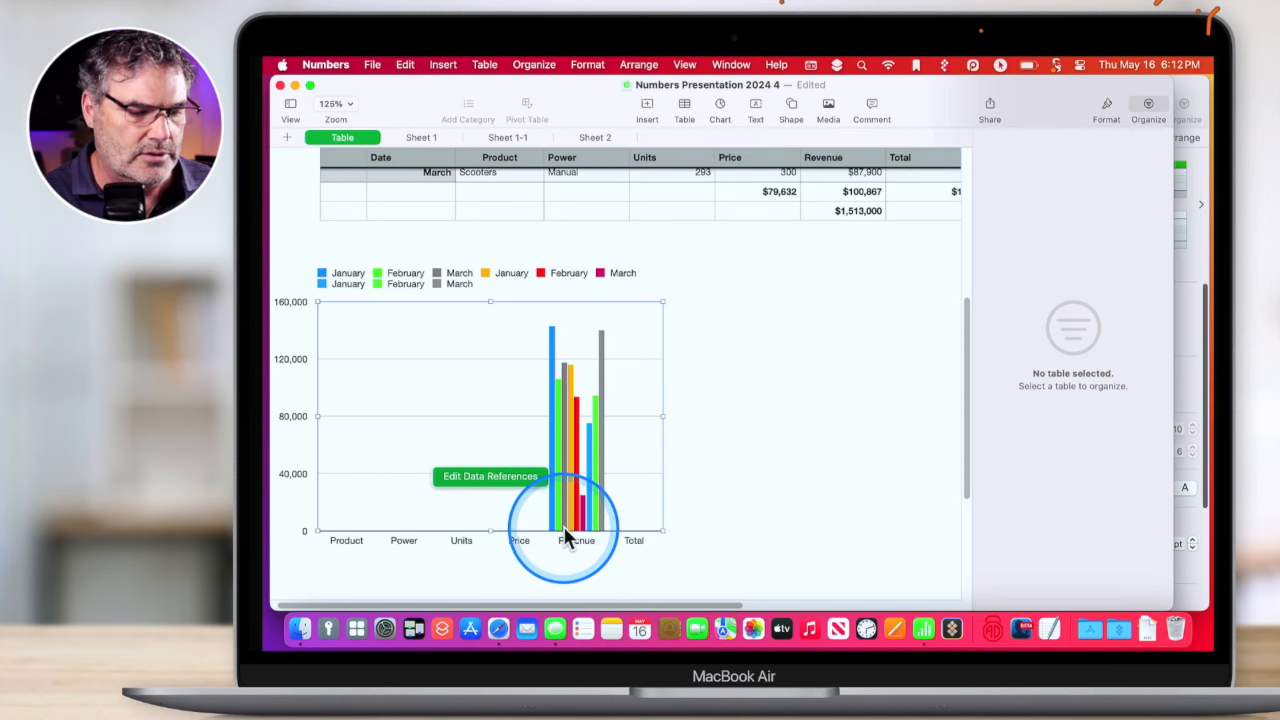
{"action": "scroll", "coordinate": [563, 530], "scroll_direction": "up", "scroll_amount": 10}
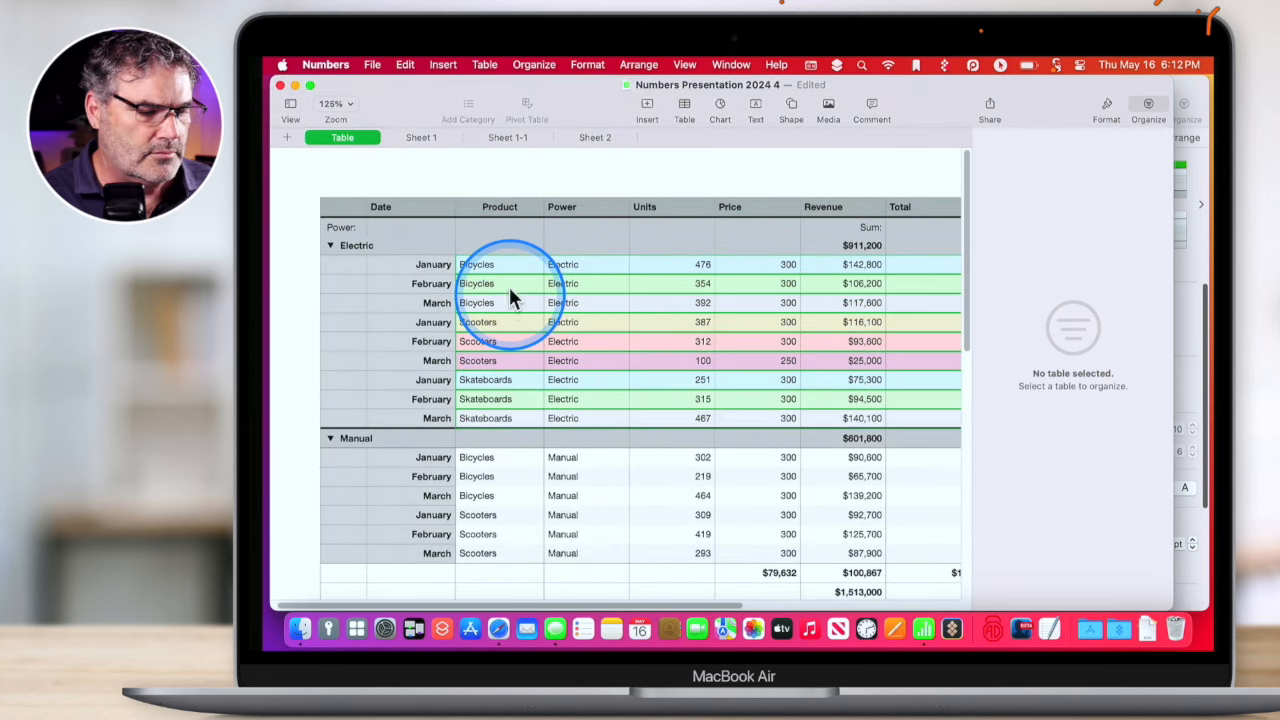
{"action": "right_click", "coordinate": [524, 459]}
{"action": "left_click", "coordinate": [450, 498]}
{"action": "scroll", "coordinate": [527, 548], "scroll_direction": "down", "scroll_amount": 1}
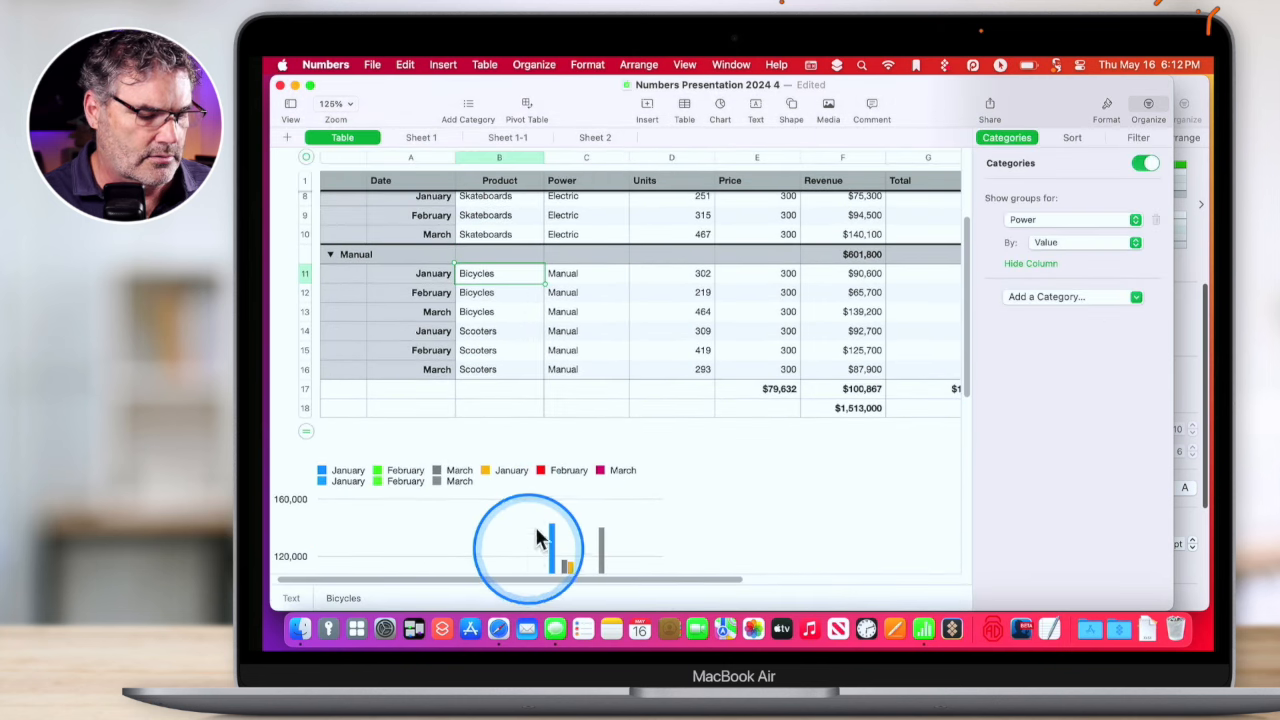
{"action": "scroll", "coordinate": [537, 538], "scroll_direction": "down", "scroll_amount": 5}
Switch the column chart's data to plot columns as series and compare the chart with the table.
{"action": "left_click", "coordinate": [508, 425]}
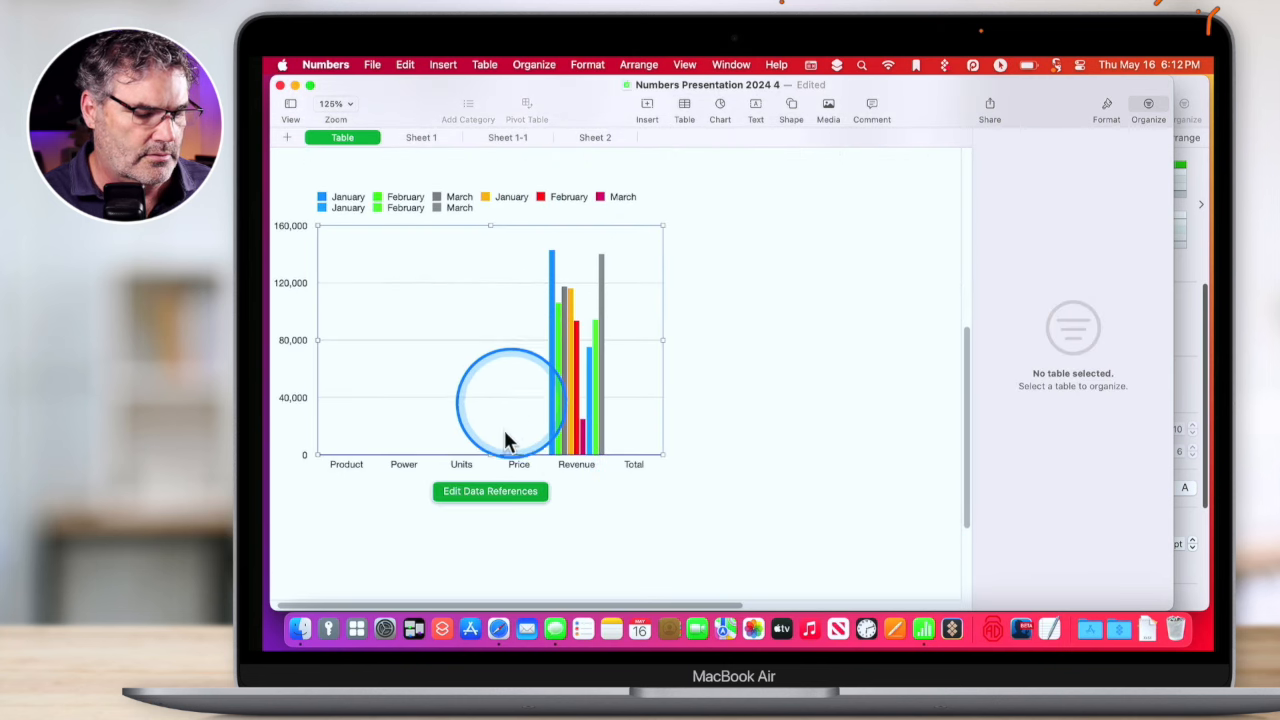
{"action": "left_click", "coordinate": [490, 491]}
{"action": "scroll", "coordinate": [571, 334], "scroll_direction": "up", "scroll_amount": 5}
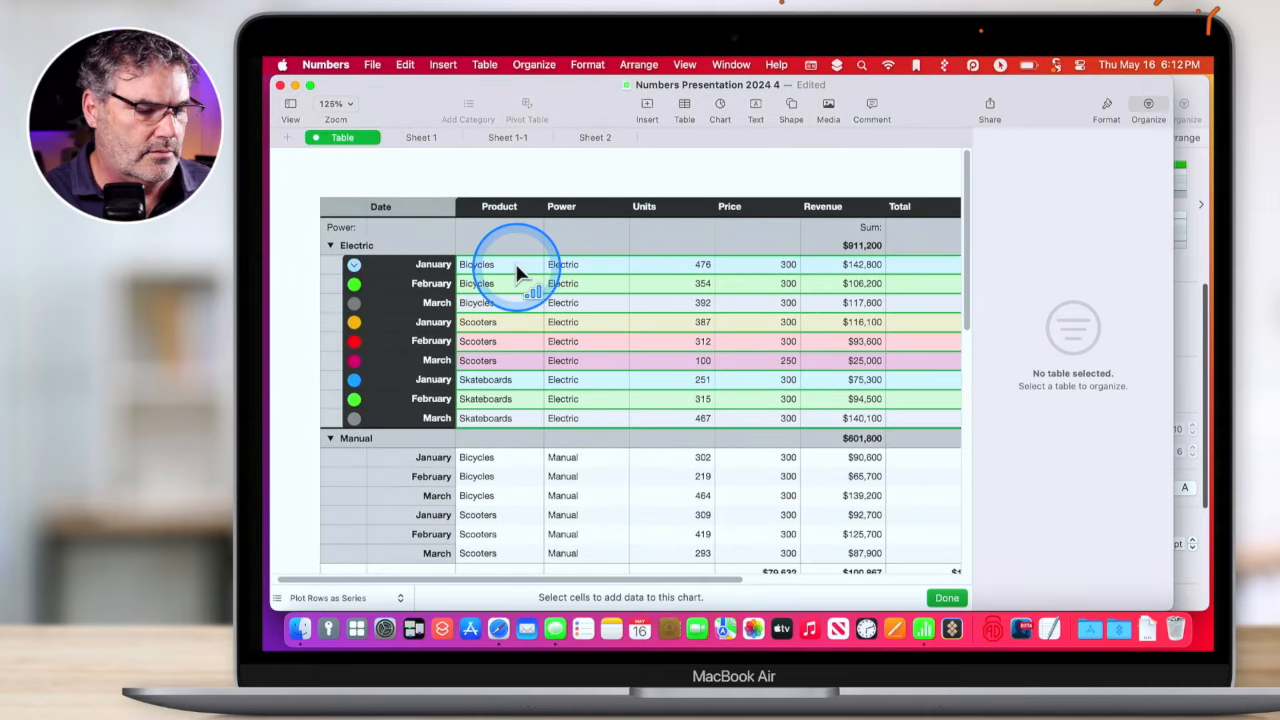
{"action": "left_click", "coordinate": [355, 266]}
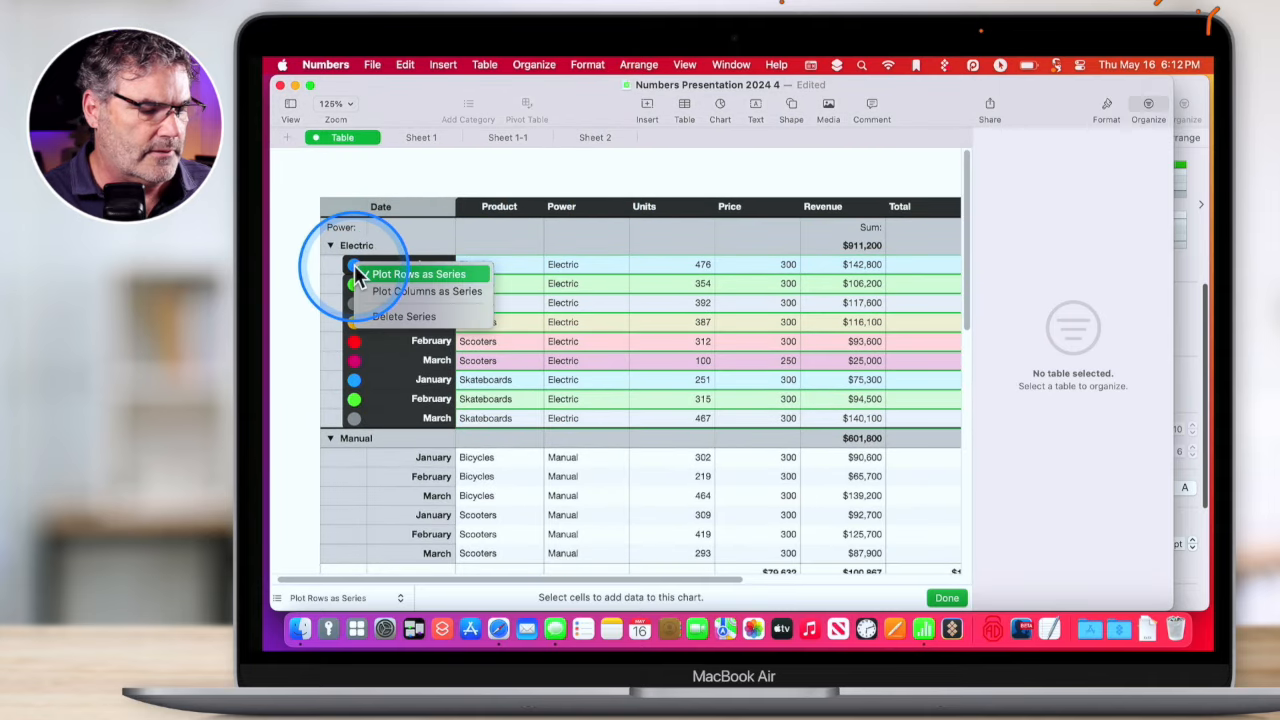
{"action": "left_click", "coordinate": [372, 289]}
{"action": "scroll", "coordinate": [370, 289], "scroll_direction": "down", "scroll_amount": 5}
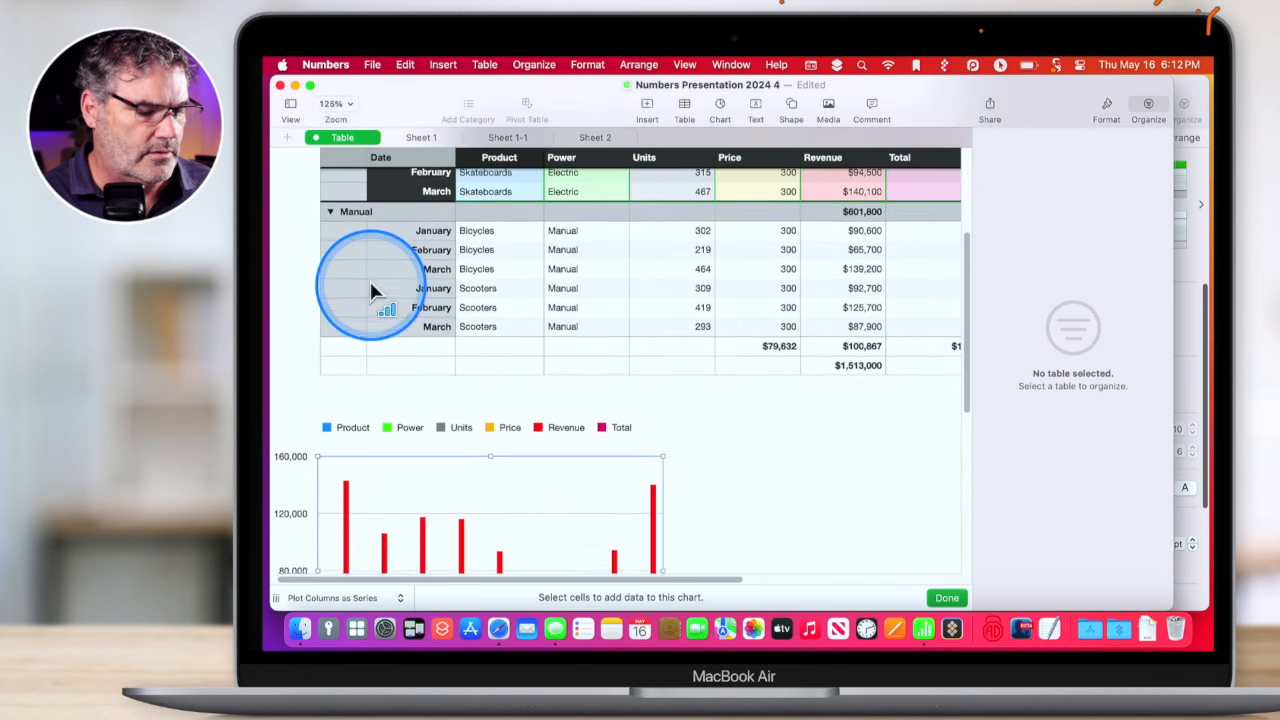
{"action": "scroll", "coordinate": [370, 285], "scroll_direction": "down", "scroll_amount": 5}
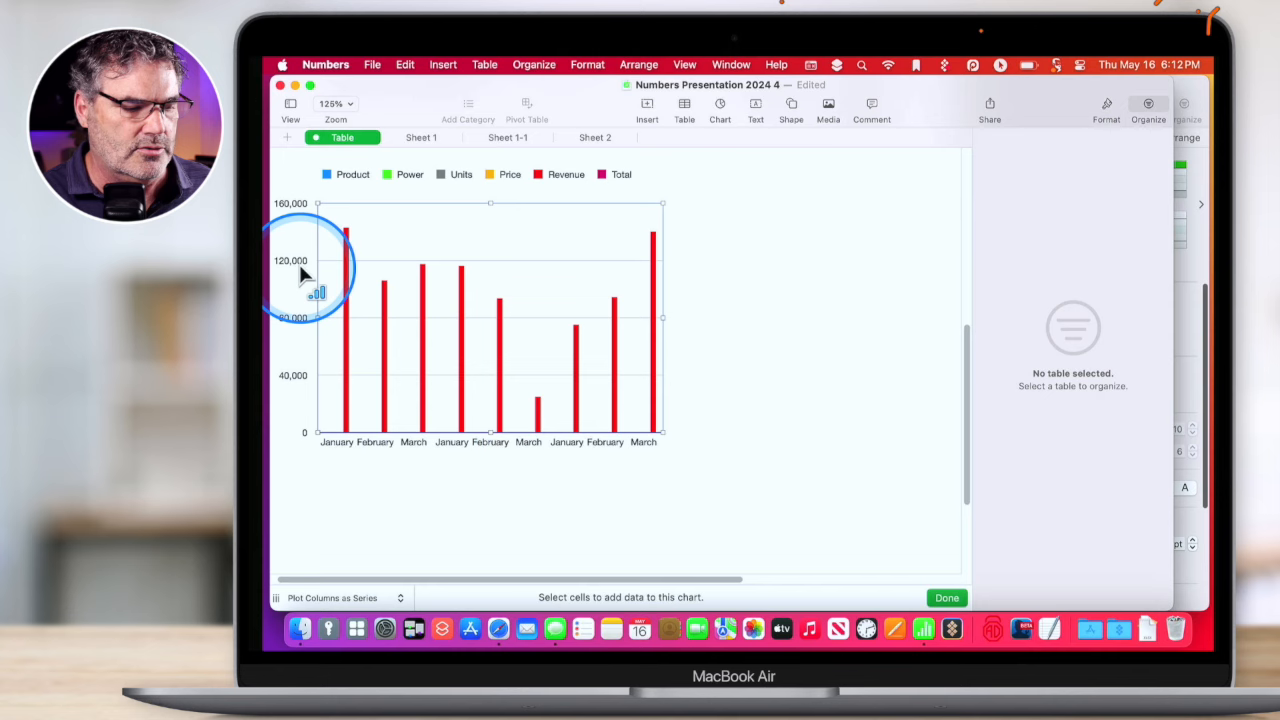
{"action": "scroll", "coordinate": [480, 337], "scroll_direction": "up", "scroll_amount": 10}
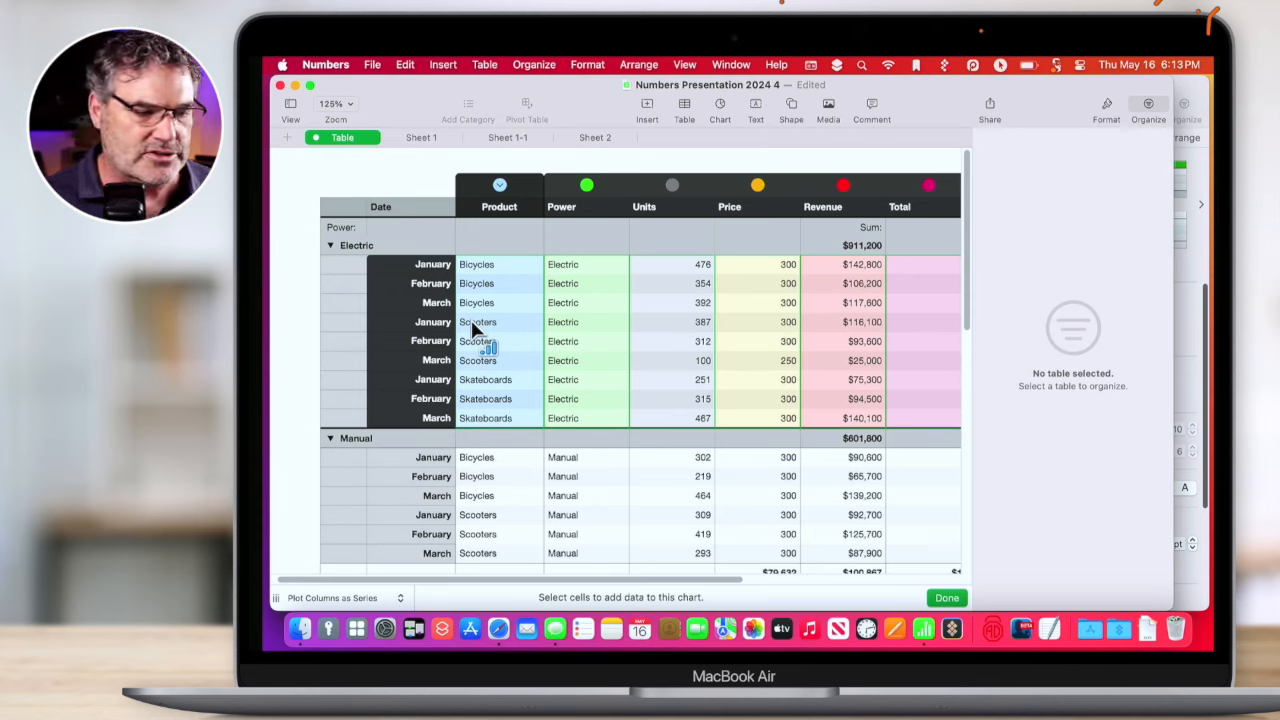
{"action": "scroll", "coordinate": [476, 330], "scroll_direction": "down", "scroll_amount": 6}
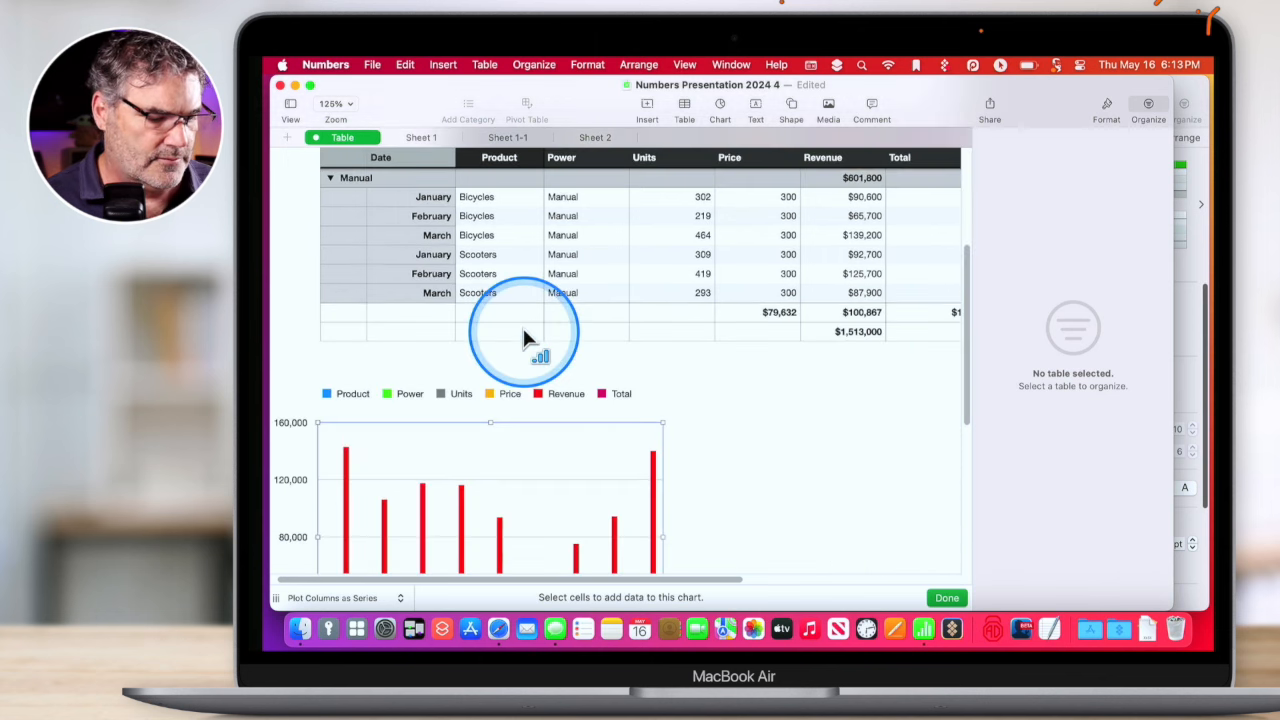
Leave chart data editing and delete the column chart.
{"action": "left_click", "coordinate": [848, 413]}
{"action": "left_click", "coordinate": [583, 457]}
{"action": "key", "text": "BackSpace"}
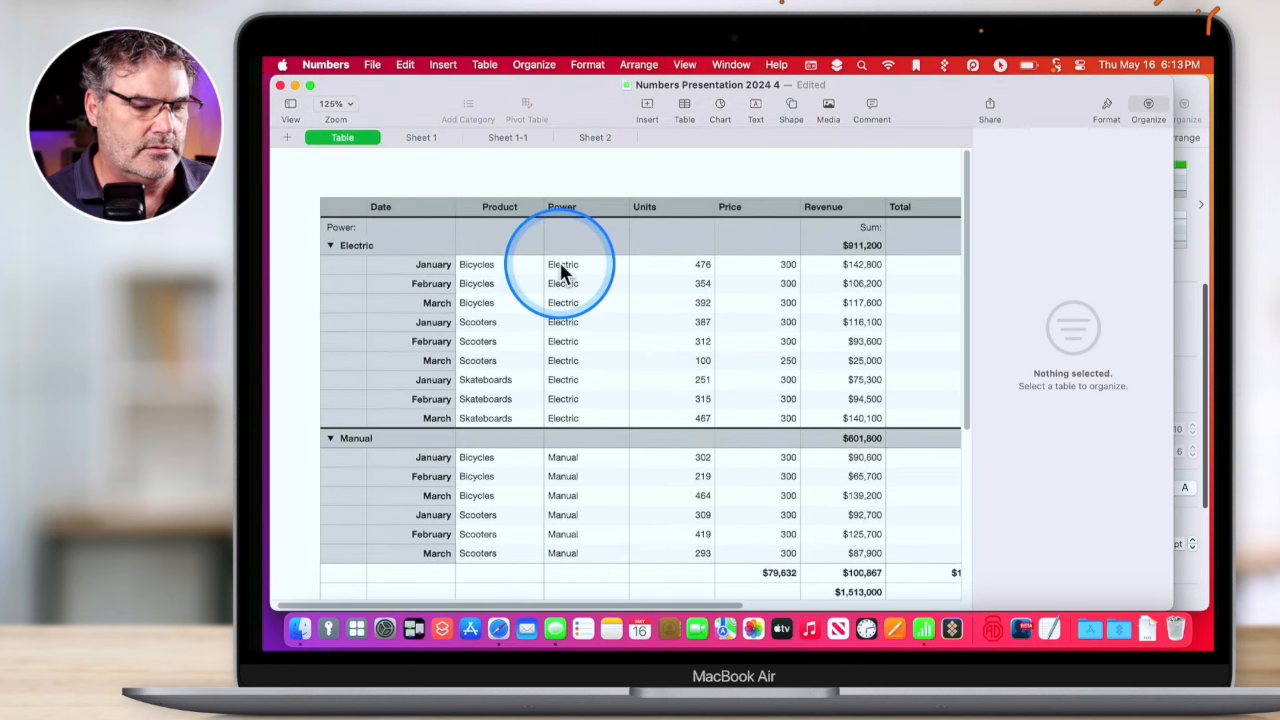
Insert a 2D column chart from the Power and Units cells of the nine Electric rows.
{"action": "left_click_drag", "start_coordinate": [559, 264], "coordinate": [653, 411]}
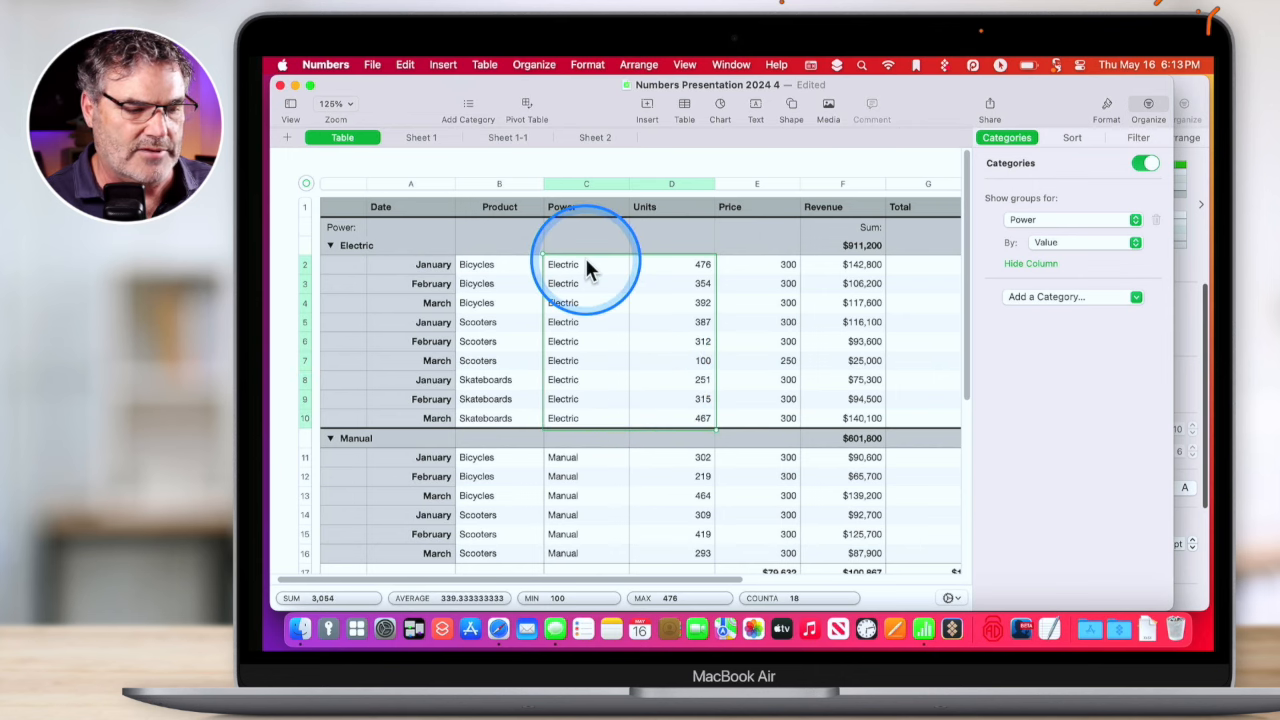
{"action": "left_click", "coordinate": [717, 104]}
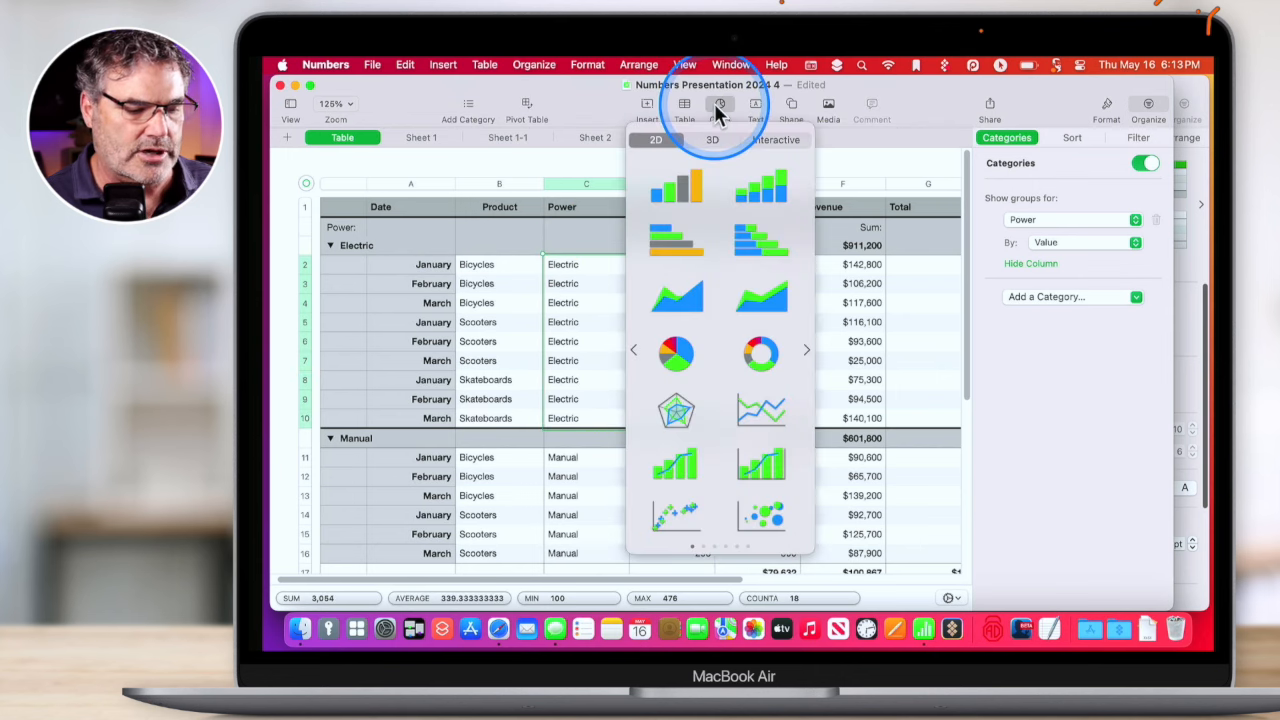
{"action": "left_click", "coordinate": [680, 190]}
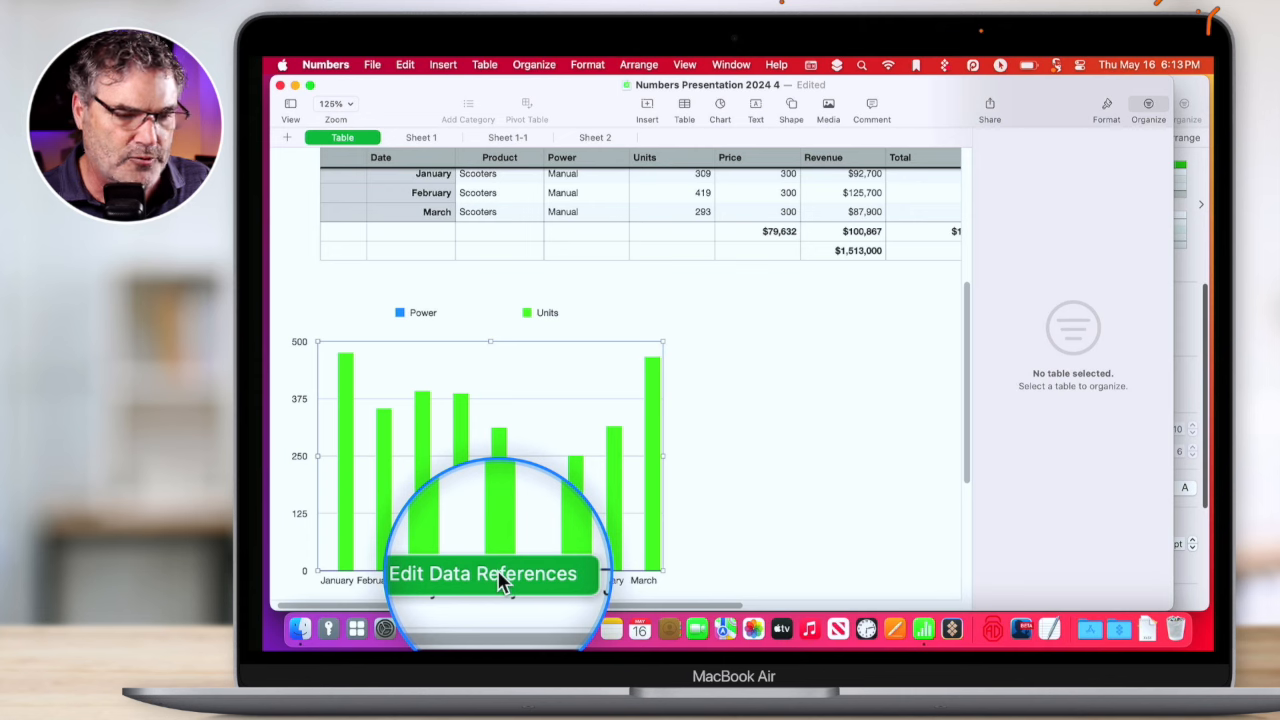
Review the column chart's formatting and value axis options, and look at its referenced cells in the table.
{"action": "left_click", "coordinate": [1106, 104]}
{"action": "scroll", "coordinate": [1073, 404], "scroll_direction": "down", "scroll_amount": 5}
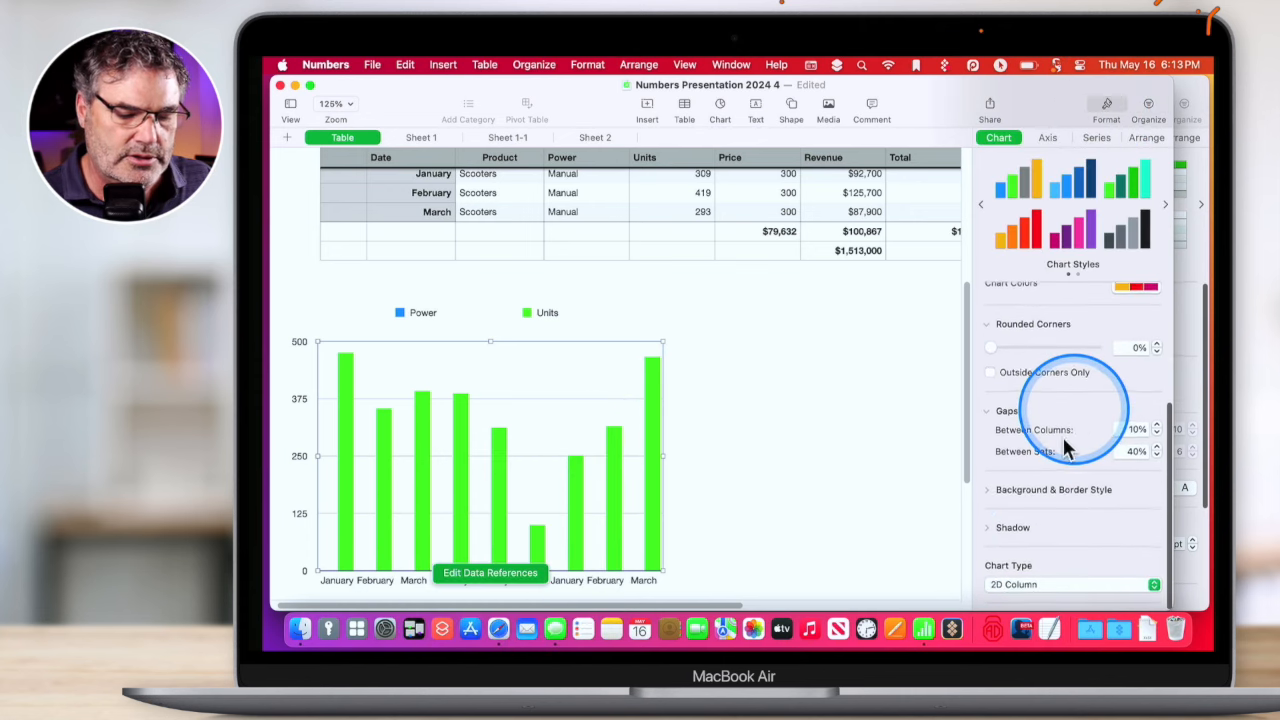
{"action": "left_click", "coordinate": [1050, 134]}
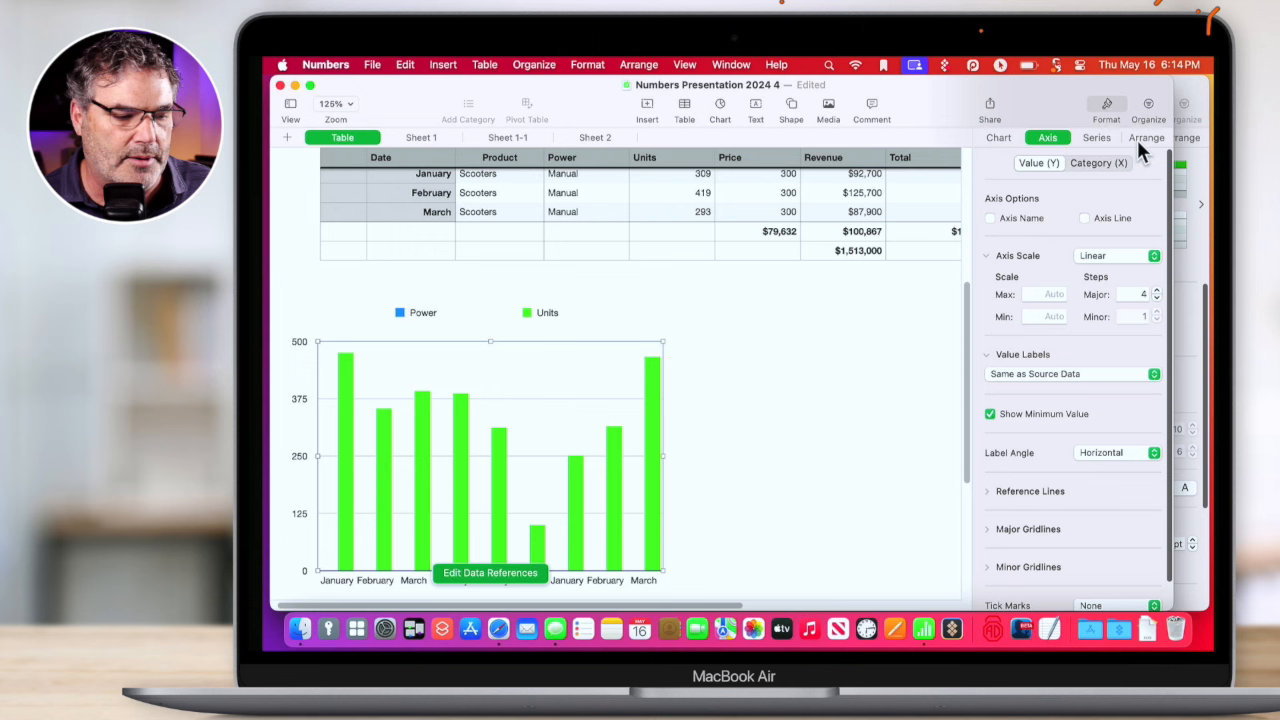
{"action": "left_click", "coordinate": [654, 254]}
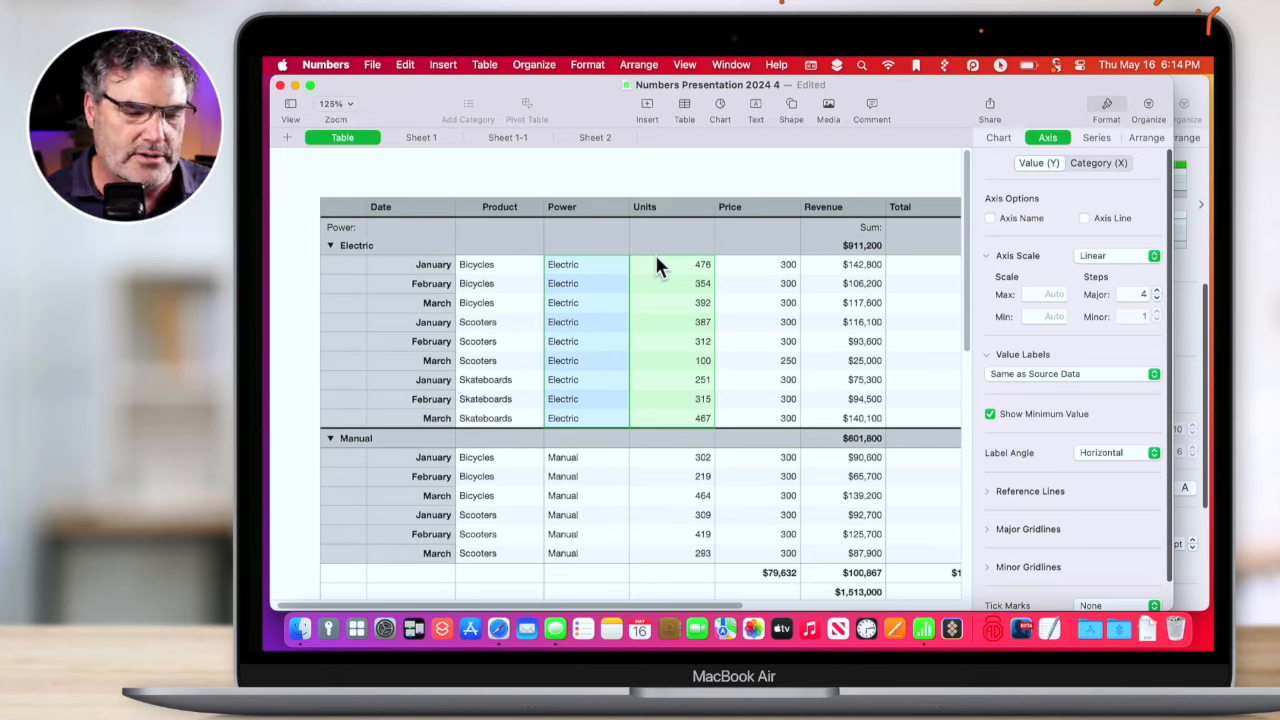
Create a new spreadsheet from the Pivot Table Basics template.
{"action": "left_click", "coordinate": [373, 65]}
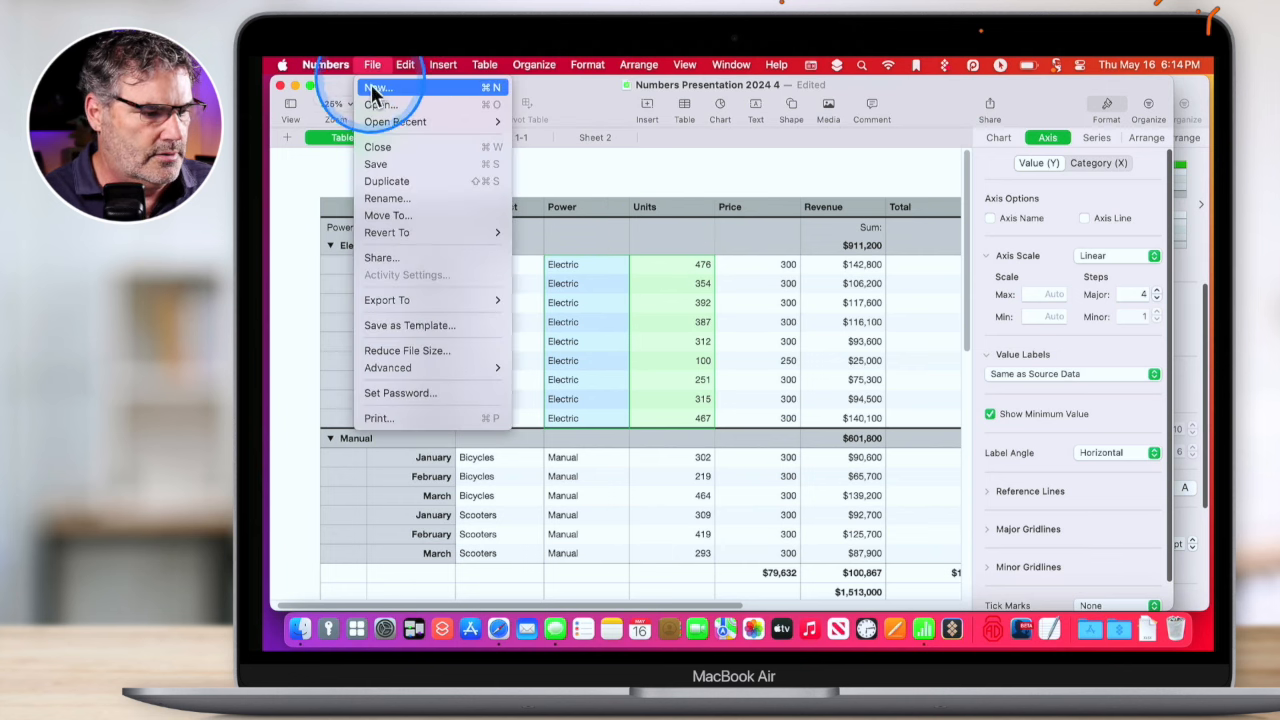
{"action": "left_click", "coordinate": [374, 87]}
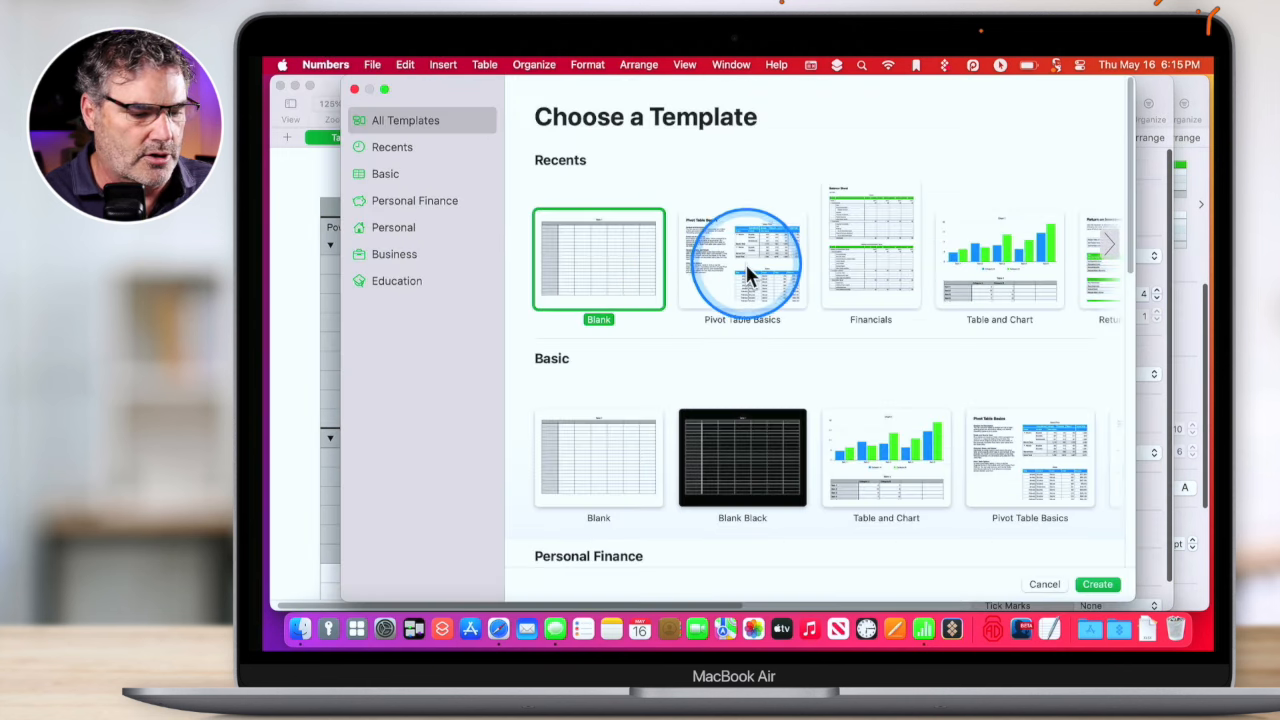
{"action": "double_click", "coordinate": [745, 262]}
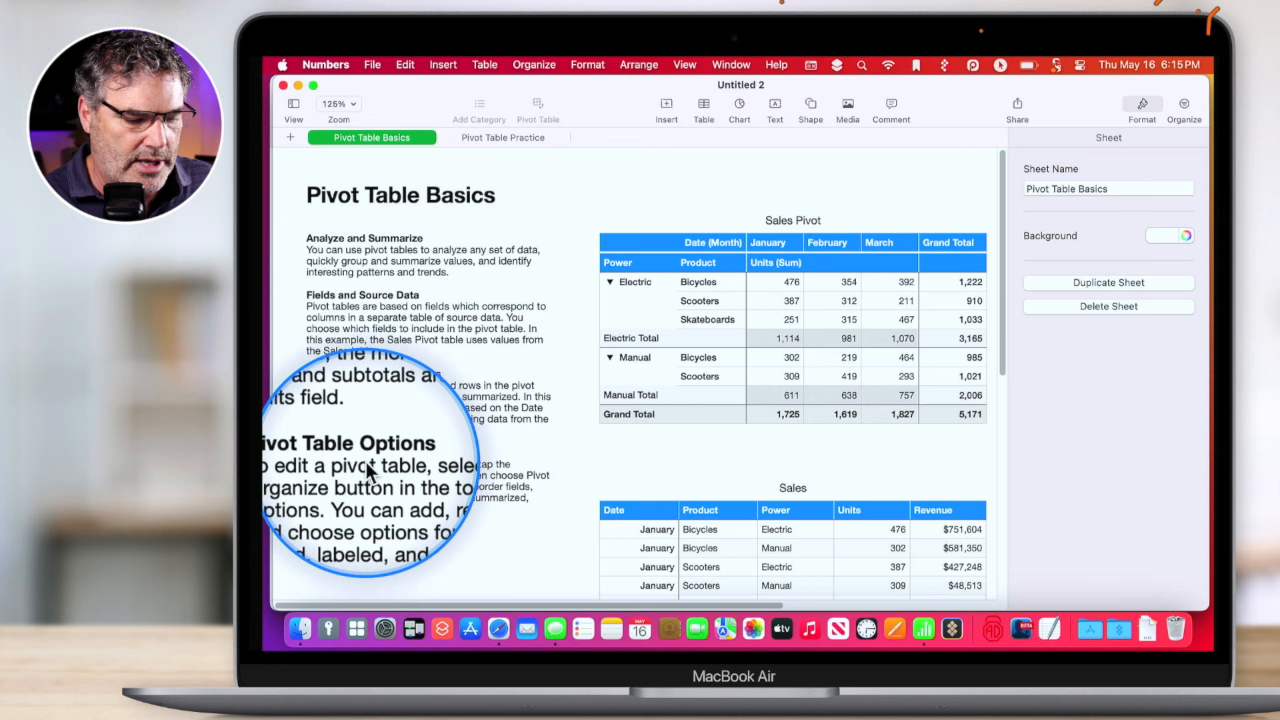
Delete the title, the explanatory text and the Sales Pivot table from the Pivot Table Basics sheet.
{"action": "left_click_drag", "start_coordinate": [679, 188], "coordinate": [779, 358]}
{"action": "key", "text": "Delete"}
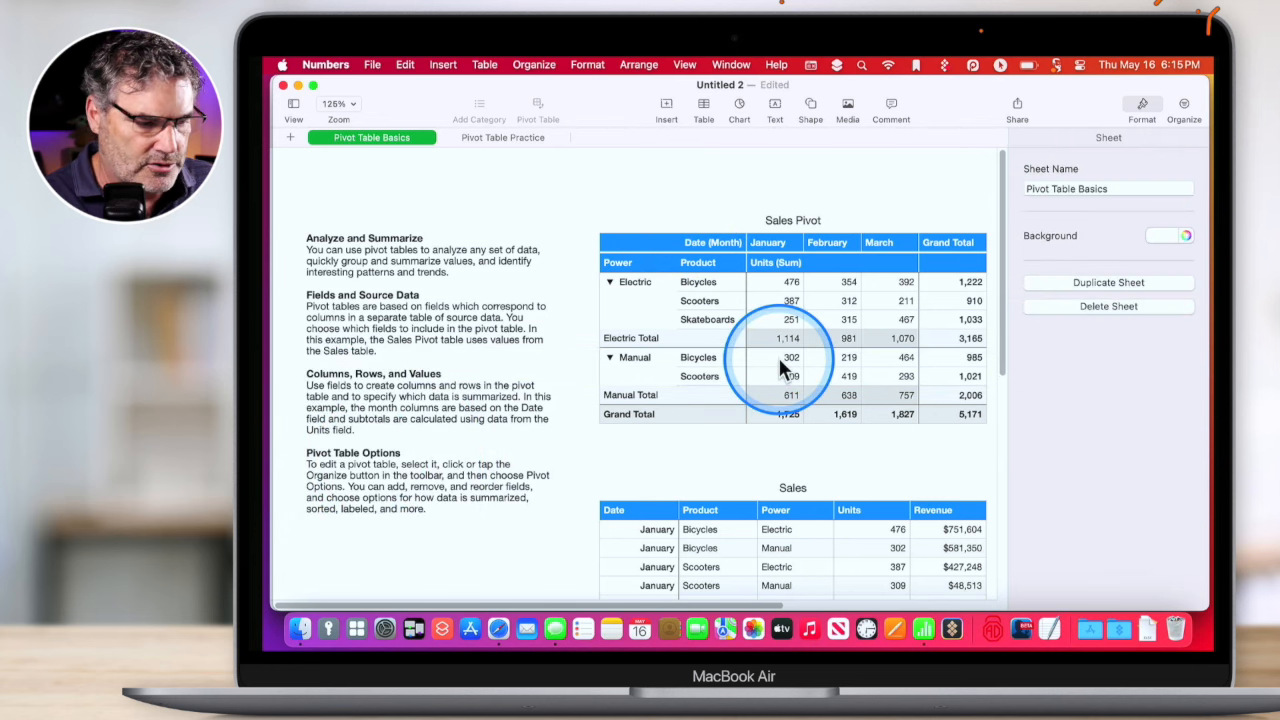
{"action": "left_click", "coordinate": [490, 347]}
{"action": "key", "text": "Delete"}
{"action": "mouse_move", "coordinate": [660, 222]}
{"action": "left_mouse_down"}
{"action": "mouse_move", "coordinate": [734, 275]}
{"action": "mouse_move", "coordinate": [643, 232]}
{"action": "left_mouse_up"}
{"action": "key", "text": "Delete"}
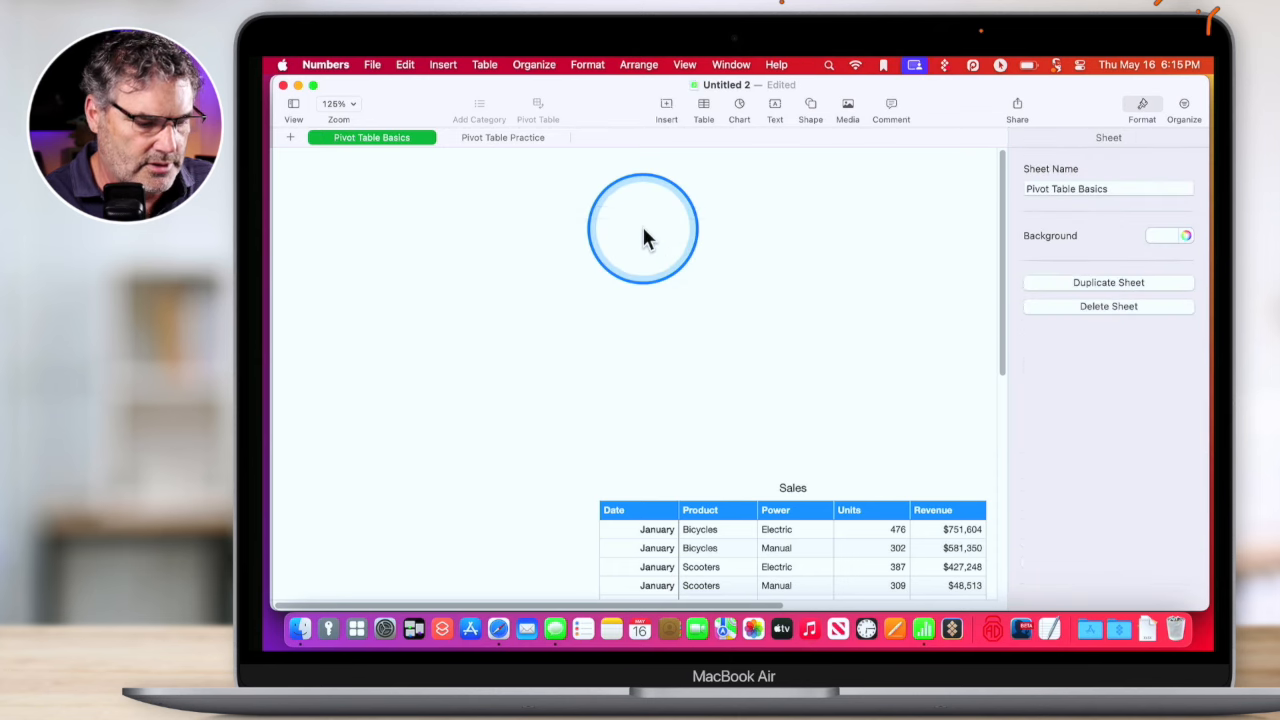
Move the Sales table to the sheet's upper-left corner and delete the Pivot Table Practice sheet.
{"action": "left_click", "coordinate": [635, 517]}
{"action": "left_click_drag", "start_coordinate": [584, 462], "coordinate": [321, 175]}
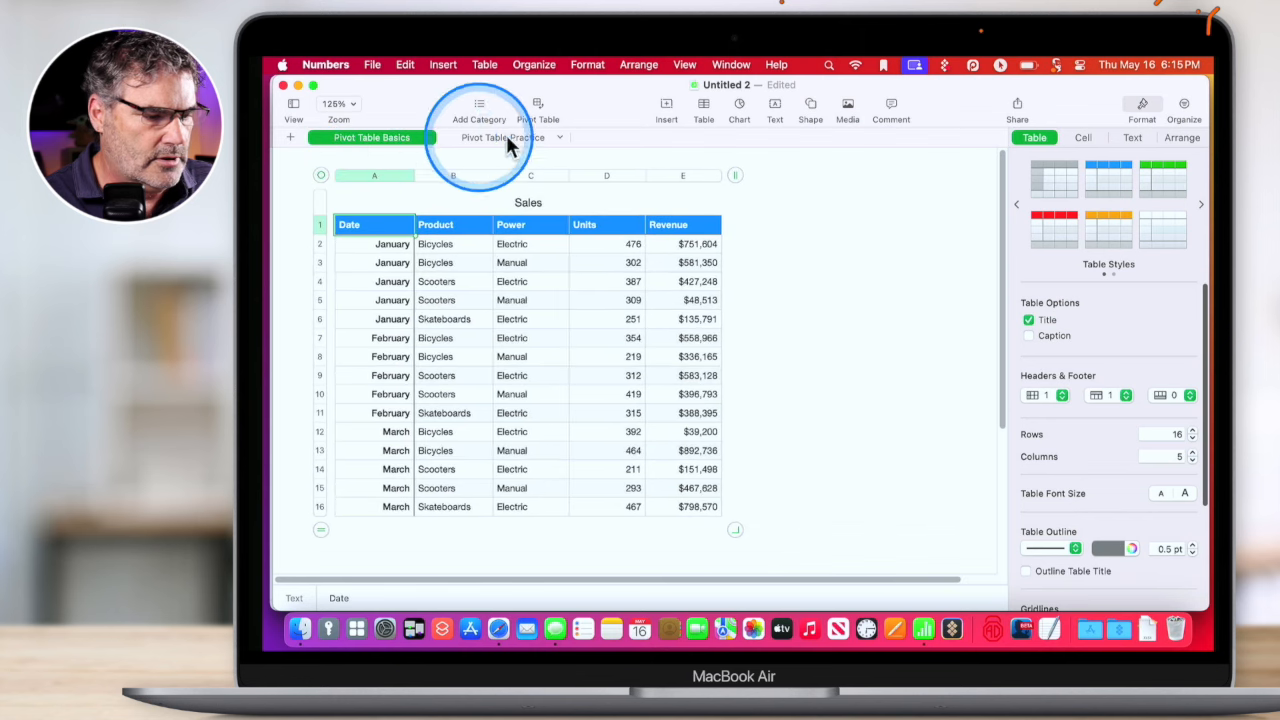
{"action": "left_click", "coordinate": [560, 139]}
{"action": "left_click", "coordinate": [577, 312]}
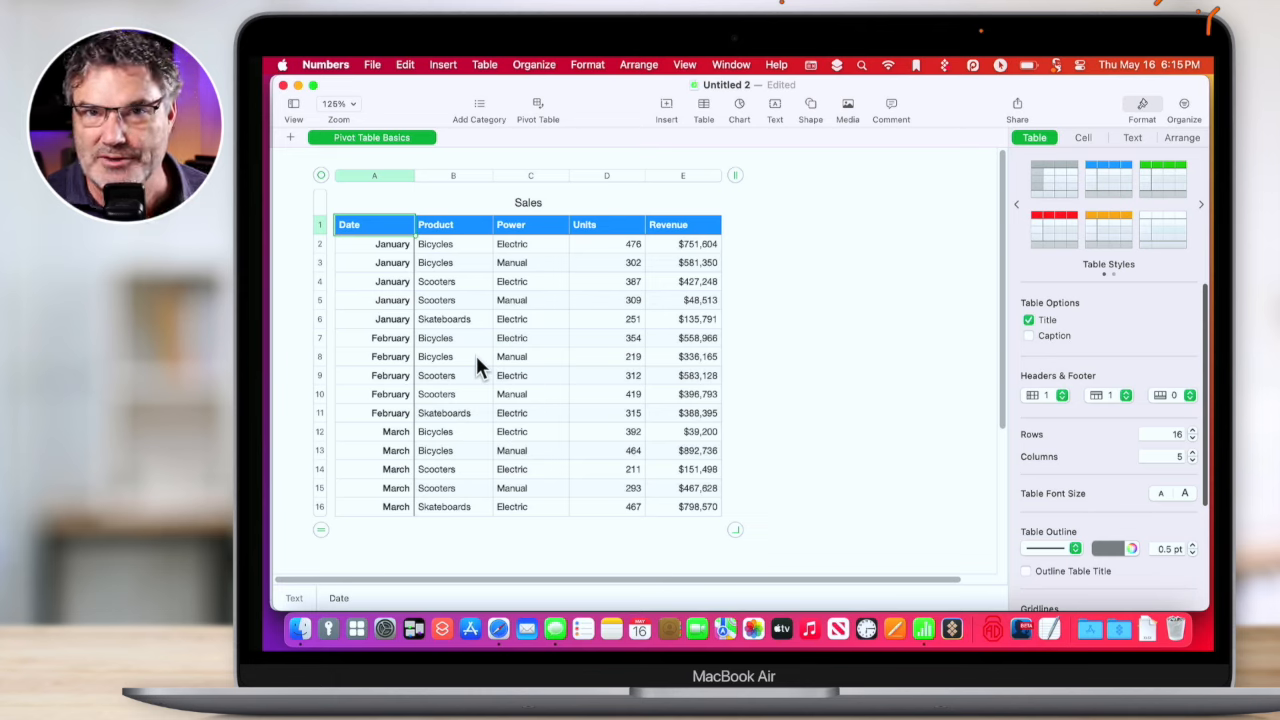
Create a pivot table on a new sheet from the Sales table with Date as rows and Revenue and Units as values.
{"action": "left_click", "coordinate": [536, 102]}
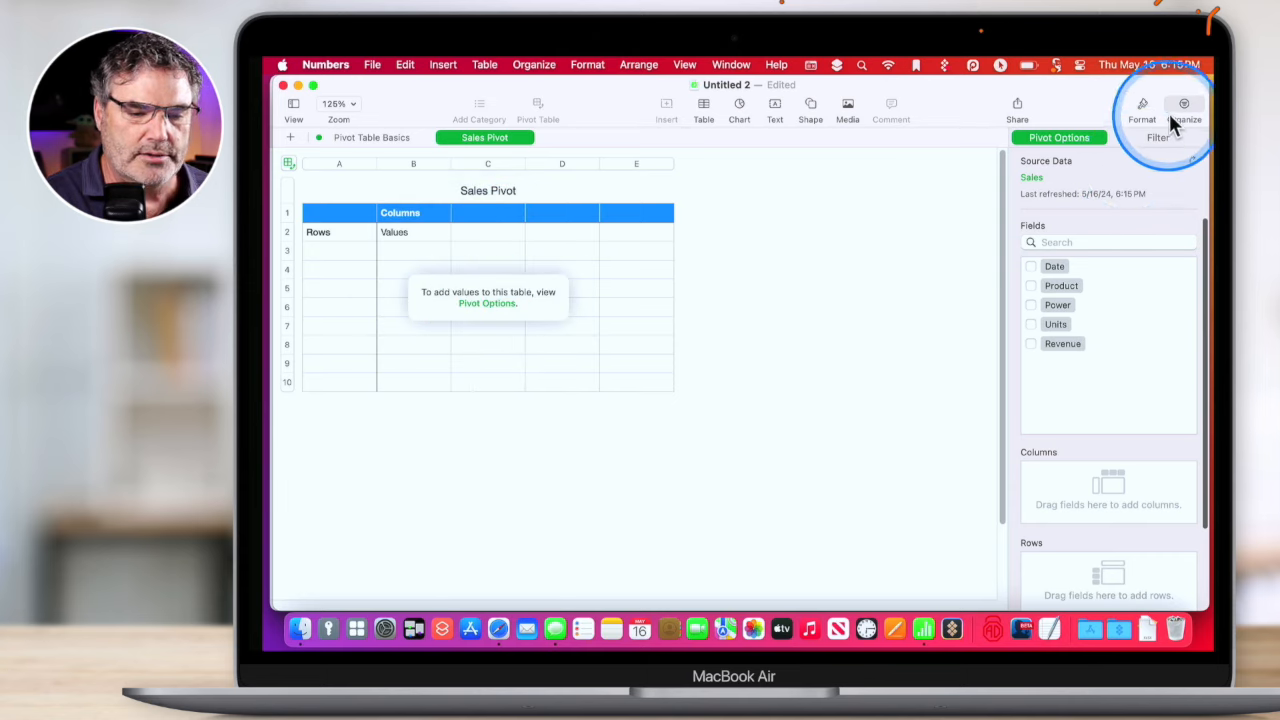
{"action": "left_click", "coordinate": [1031, 266]}
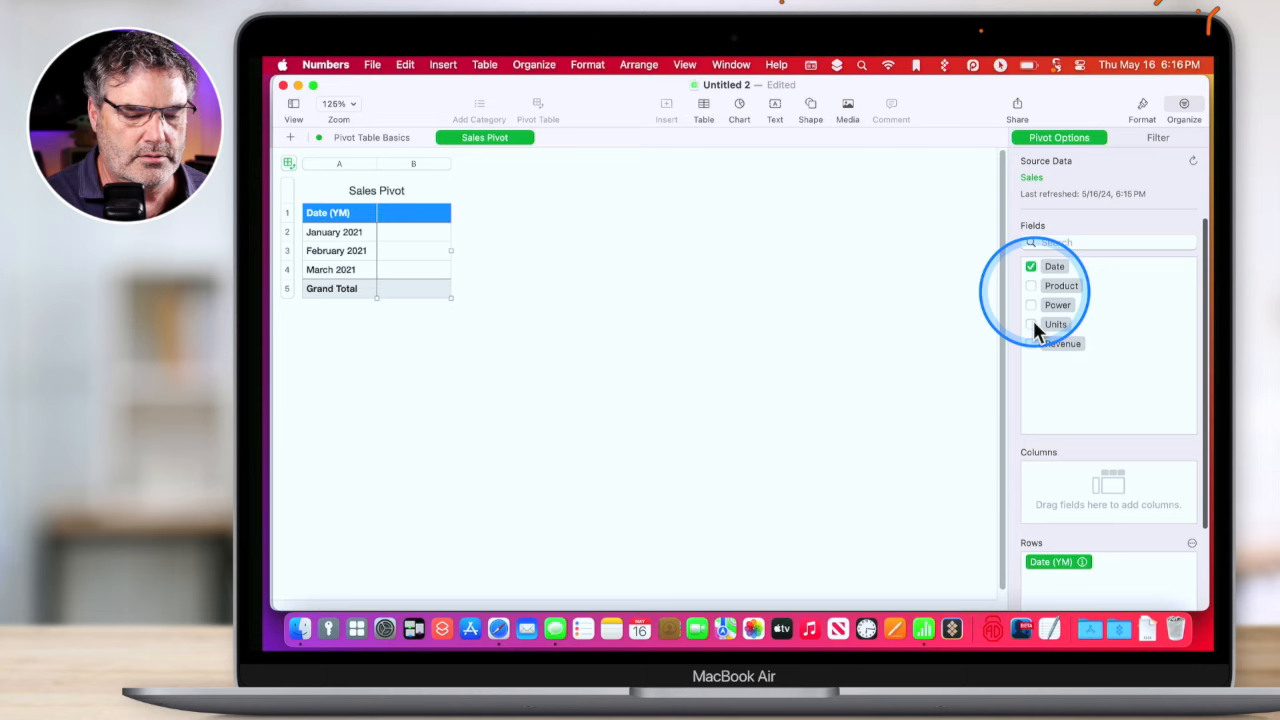
{"action": "left_click", "coordinate": [1031, 342]}
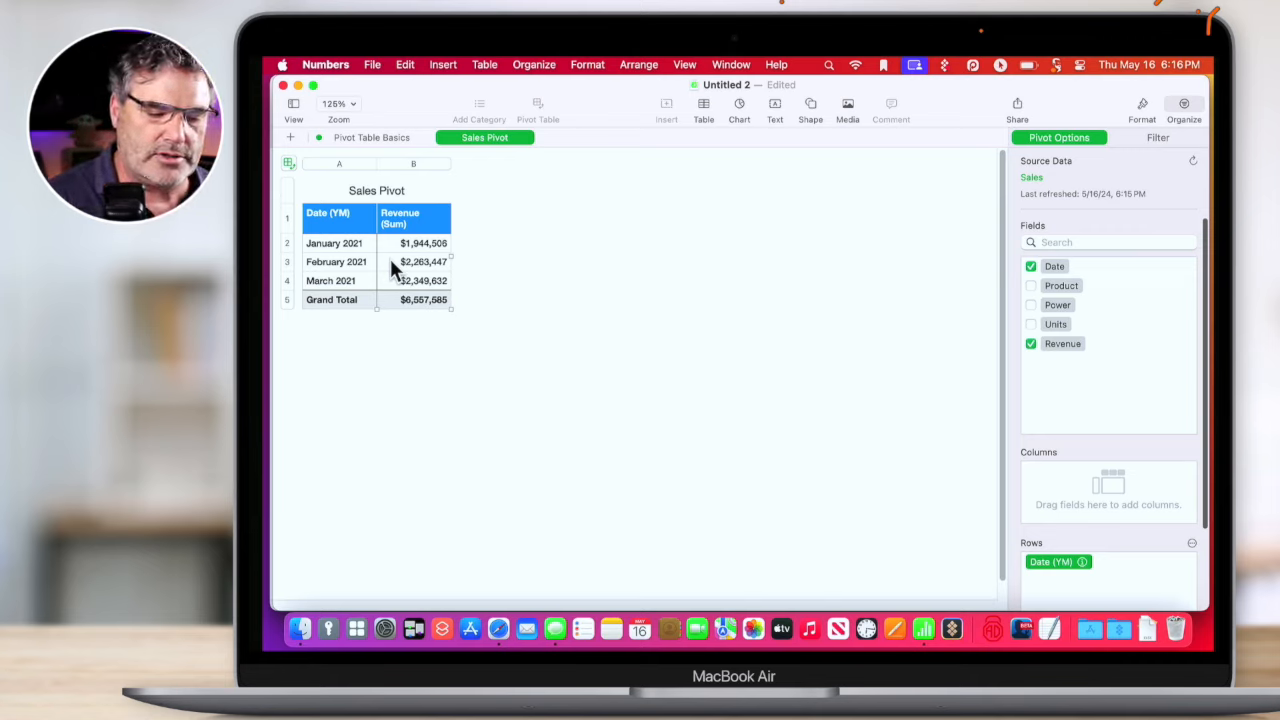
{"action": "left_click", "coordinate": [1031, 324]}
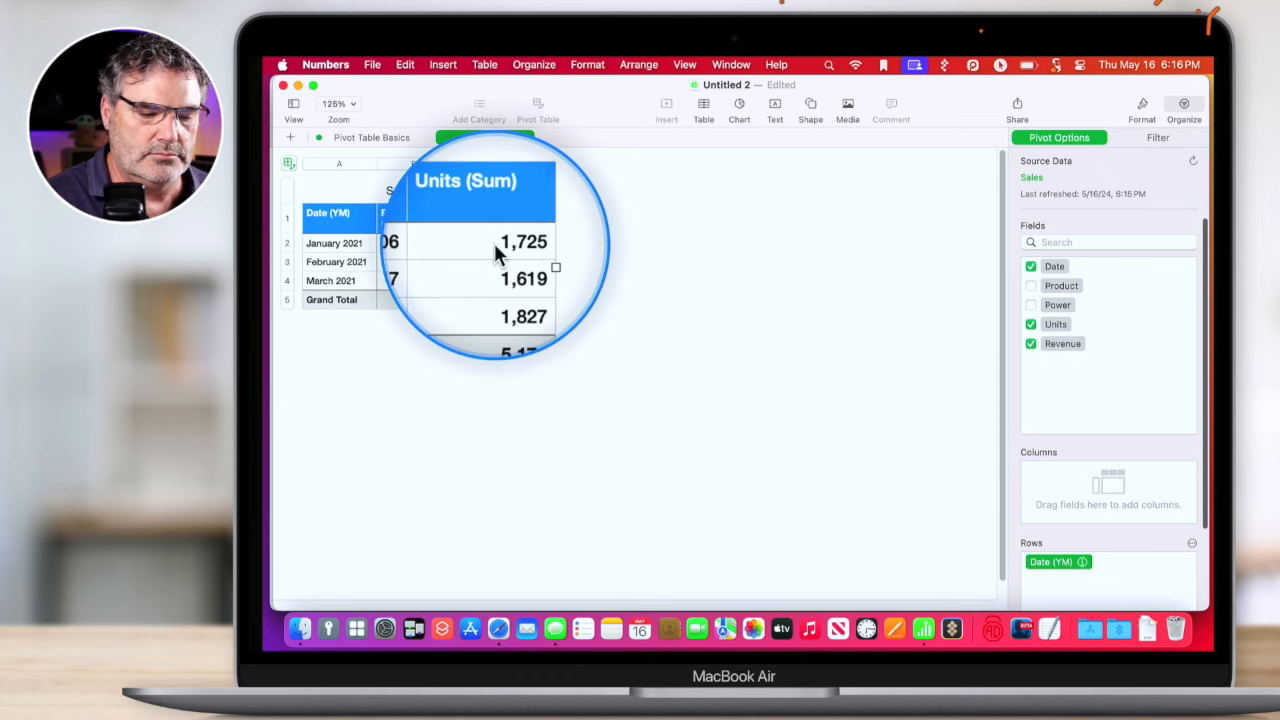
Add Power as the pivot table's column field, comparing the layout with and without Units, and keep both fields.
{"action": "left_click", "coordinate": [1031, 304]}
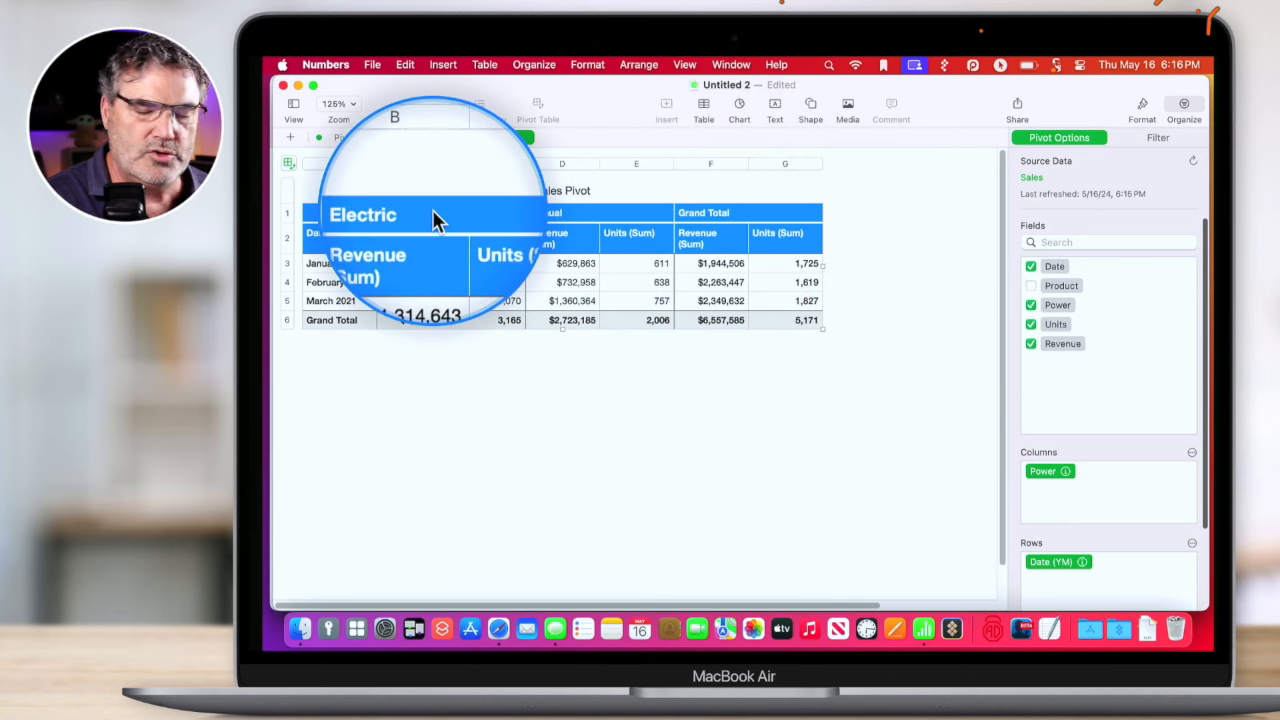
{"action": "left_click", "coordinate": [1031, 305]}
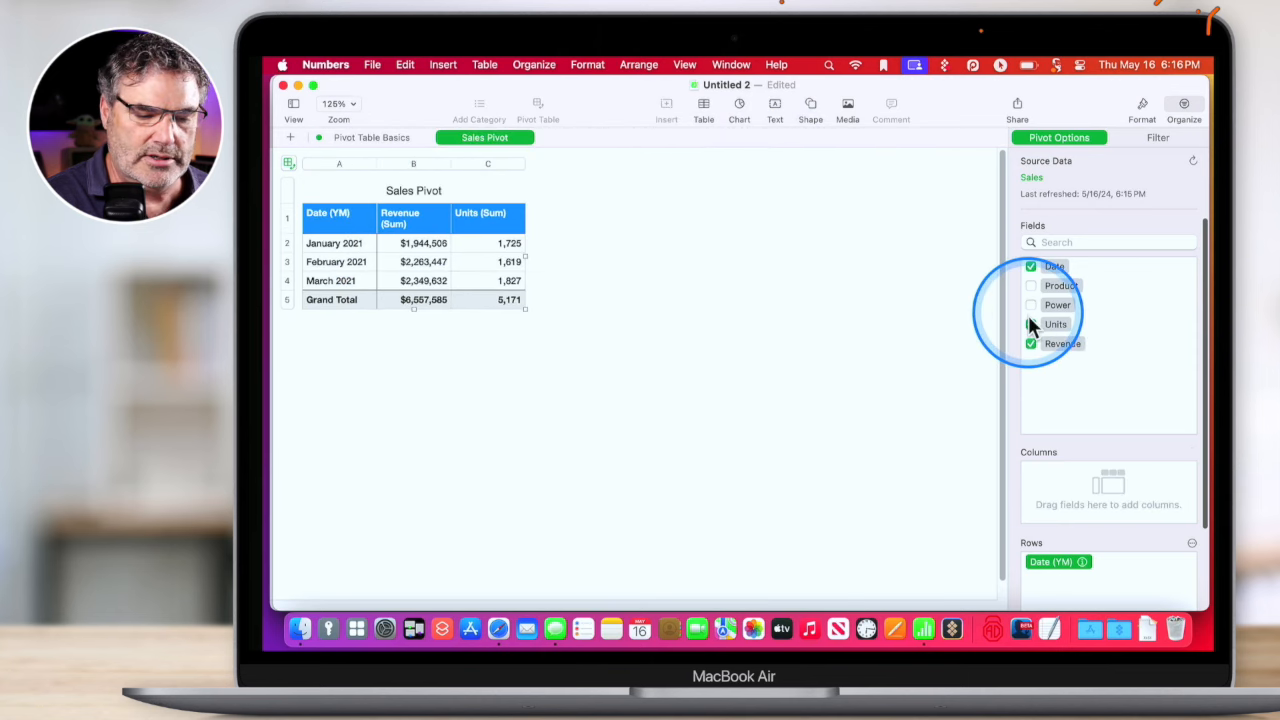
{"action": "left_click", "coordinate": [1031, 324]}
{"action": "left_click", "coordinate": [1031, 305]}
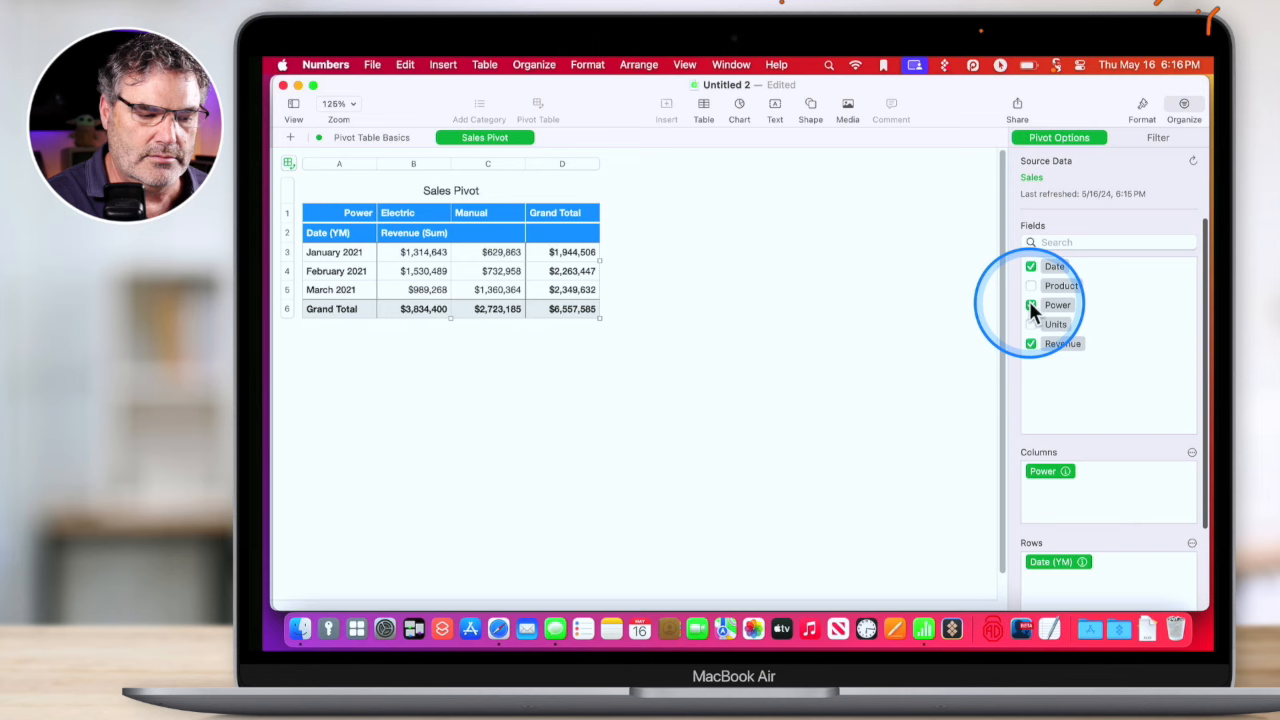
{"action": "left_click", "coordinate": [1031, 324]}
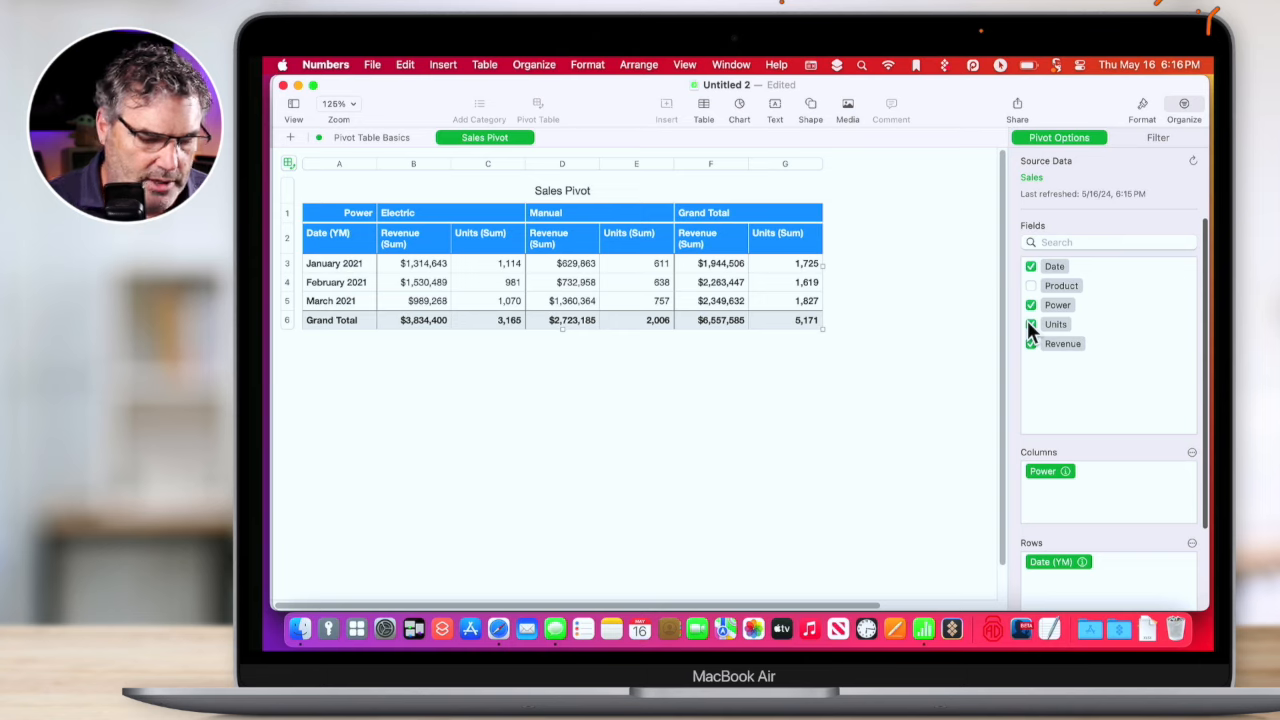
Try grouping the pivot table's Date rows by Quarter and Year, and set the grouping to Month.
{"action": "left_click", "coordinate": [1082, 562]}
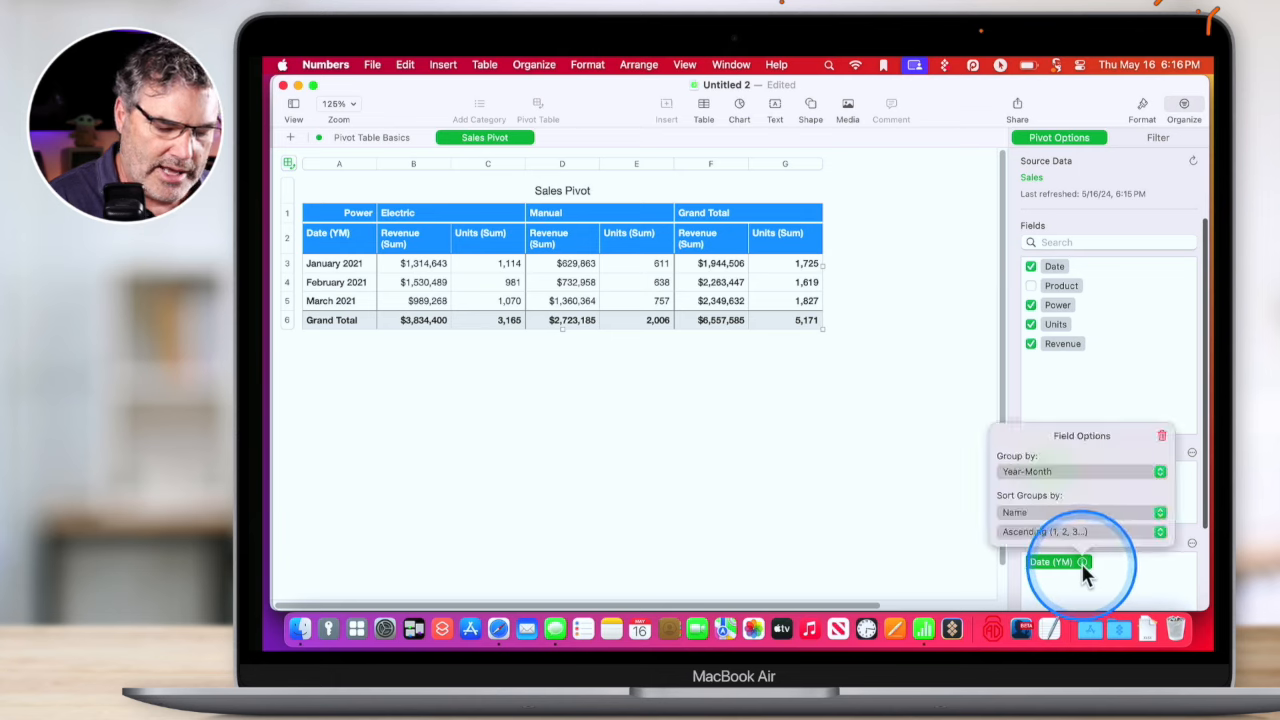
{"action": "left_click", "coordinate": [1025, 472]}
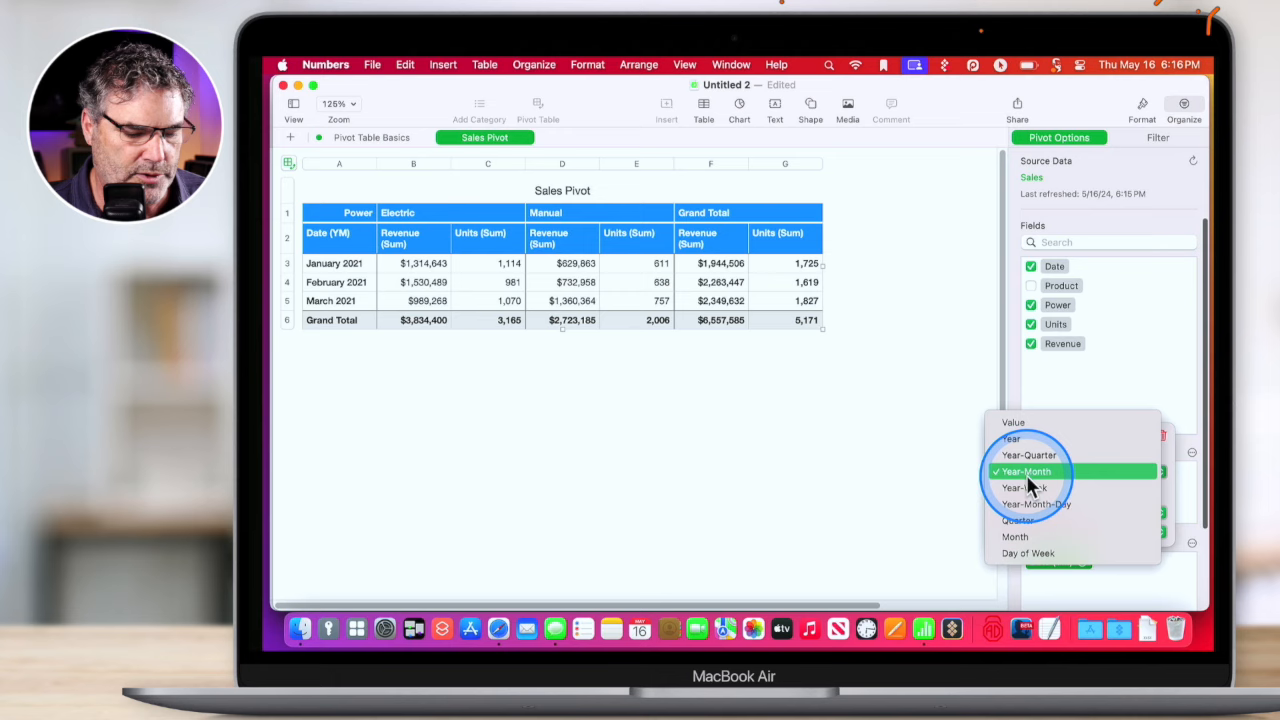
{"action": "left_click", "coordinate": [1024, 524]}
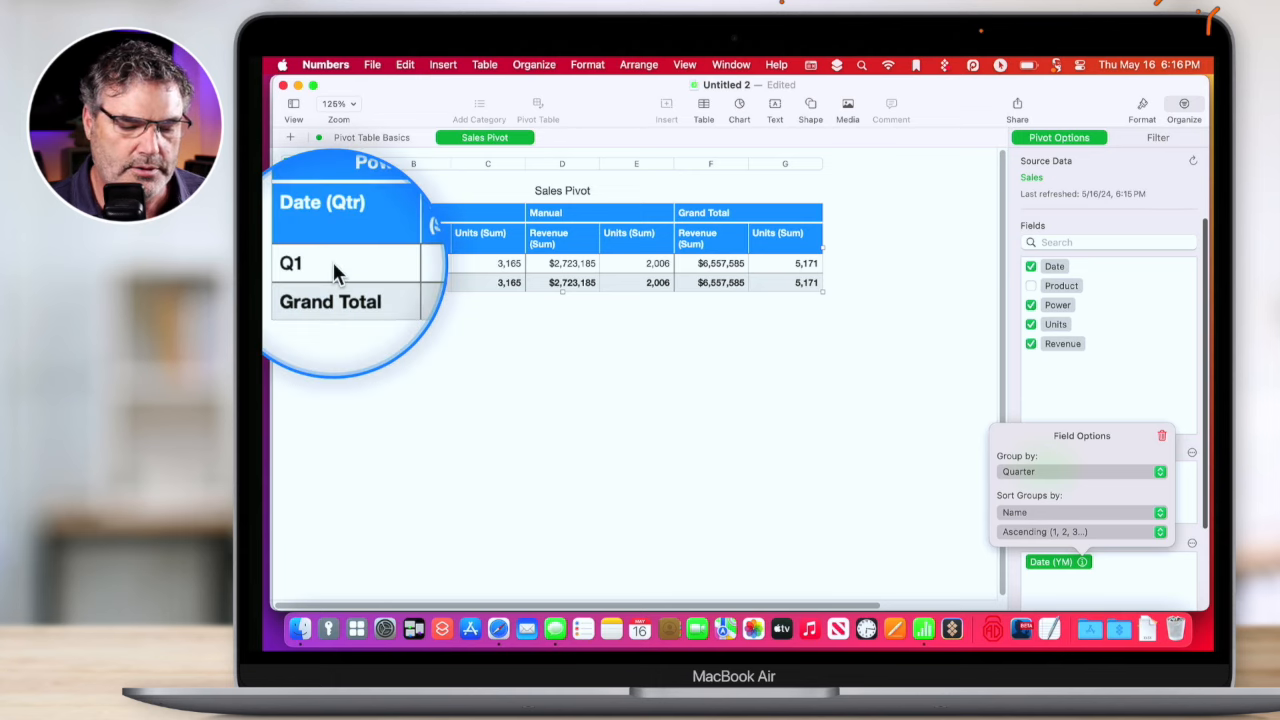
{"action": "left_click", "coordinate": [1022, 471]}
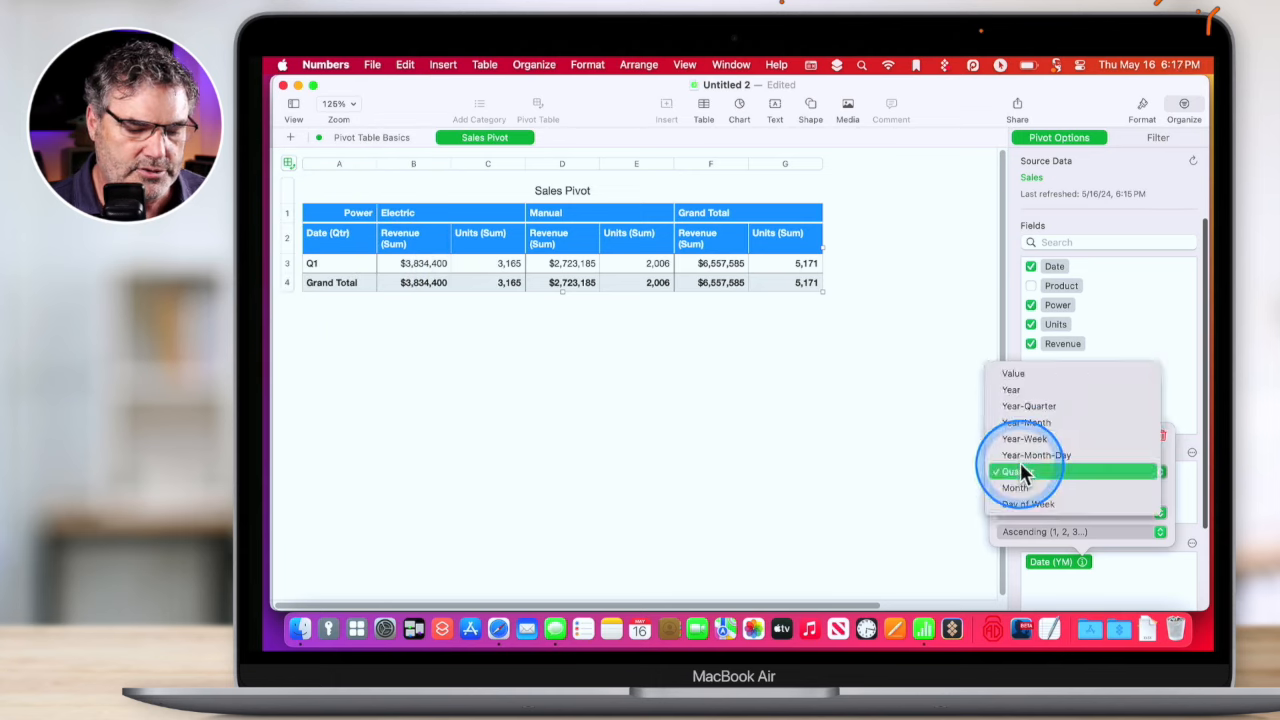
{"action": "left_click", "coordinate": [1019, 388]}
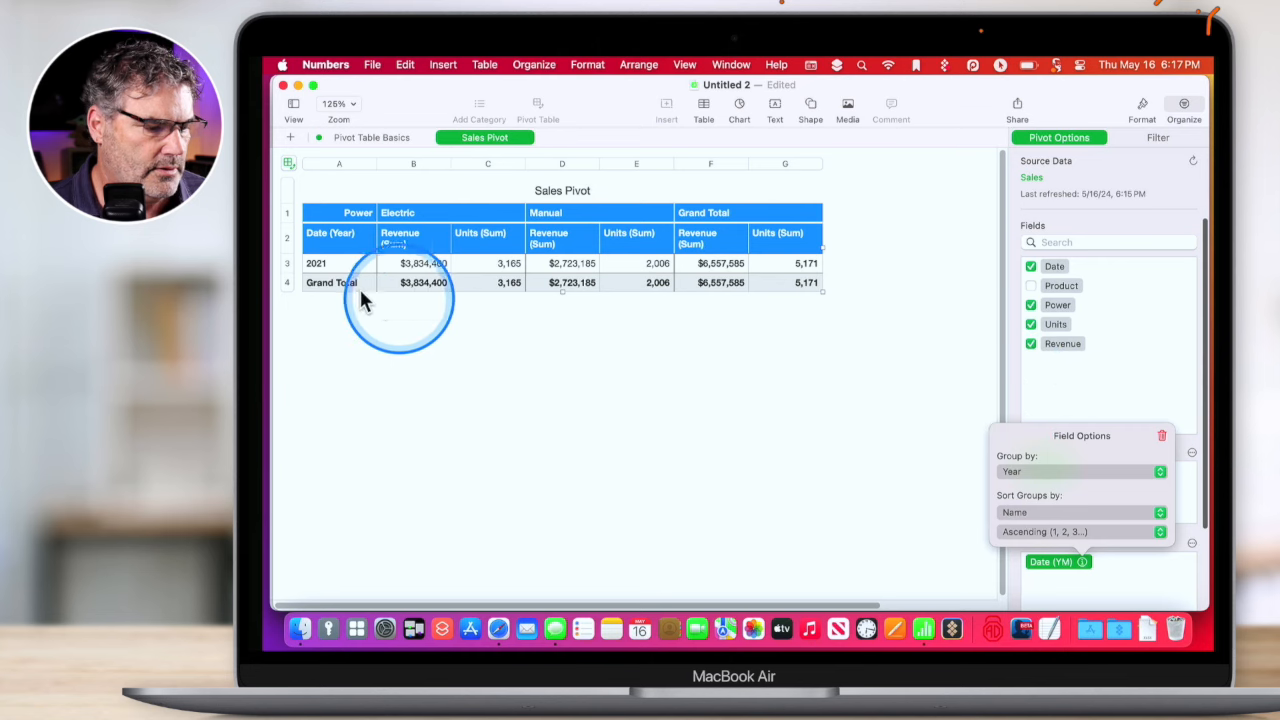
{"action": "left_click", "coordinate": [1065, 470]}
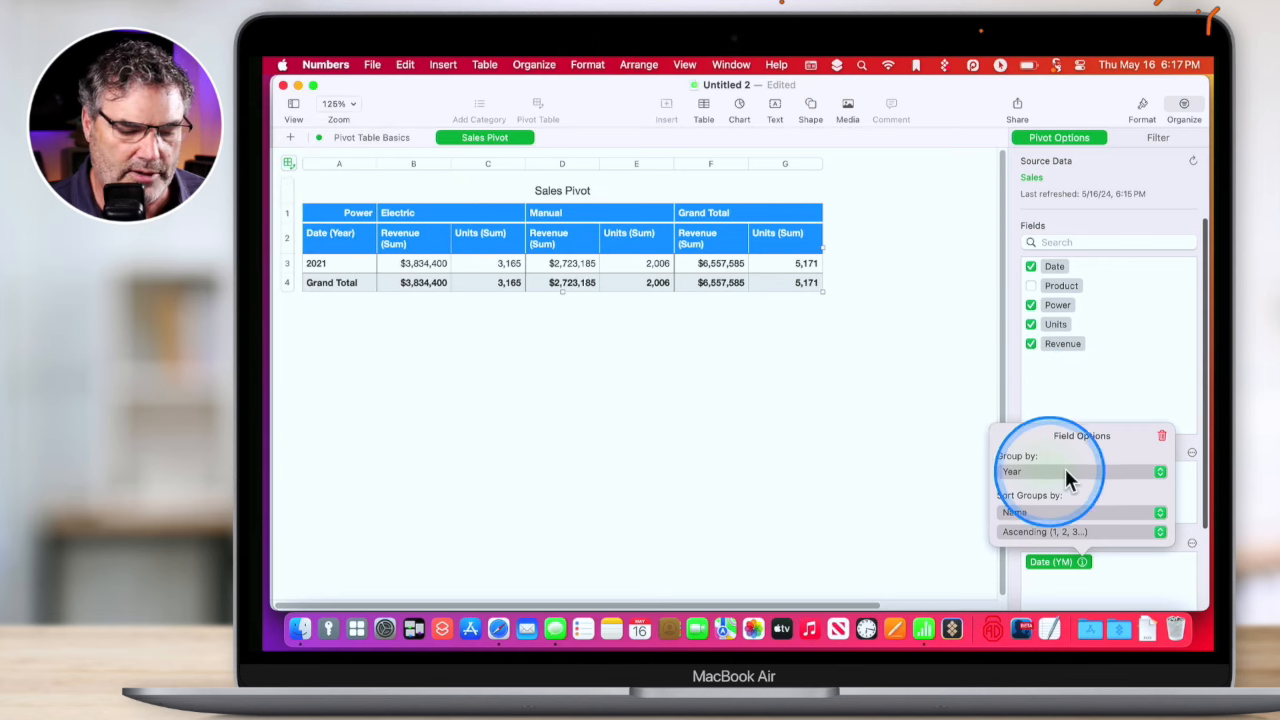
{"action": "left_click", "coordinate": [1013, 470]}
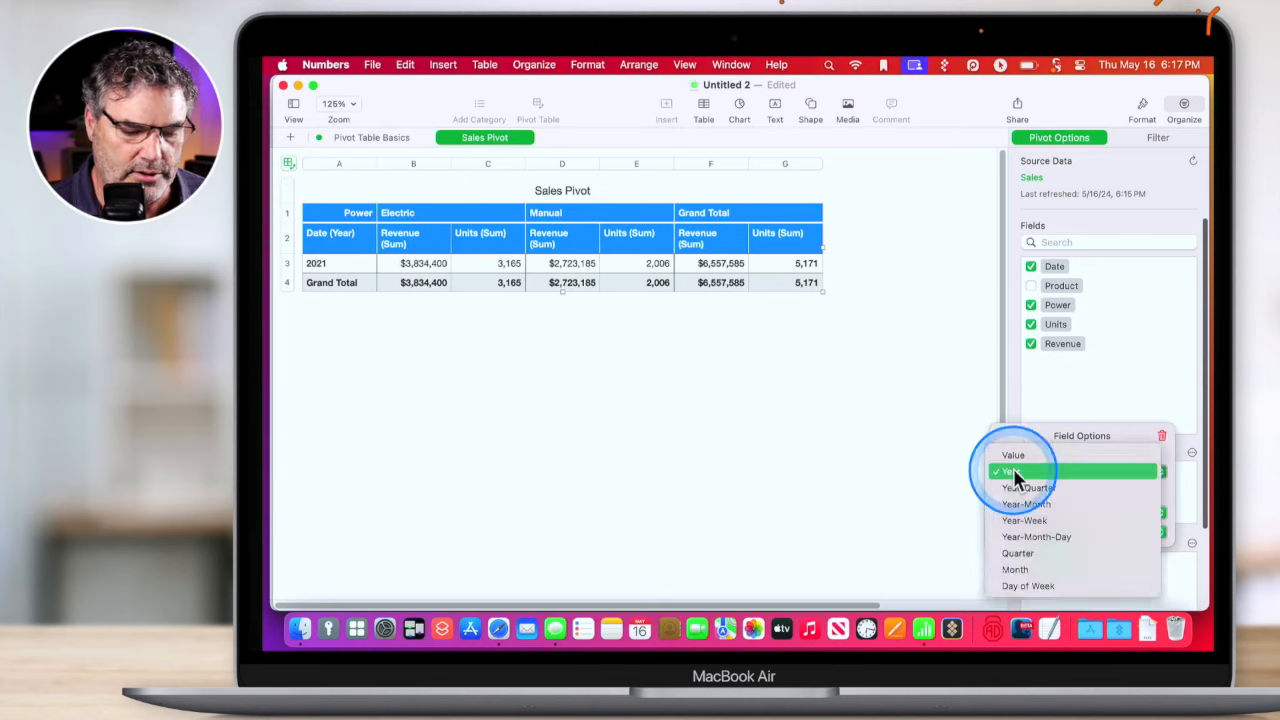
{"action": "left_click", "coordinate": [1014, 569]}
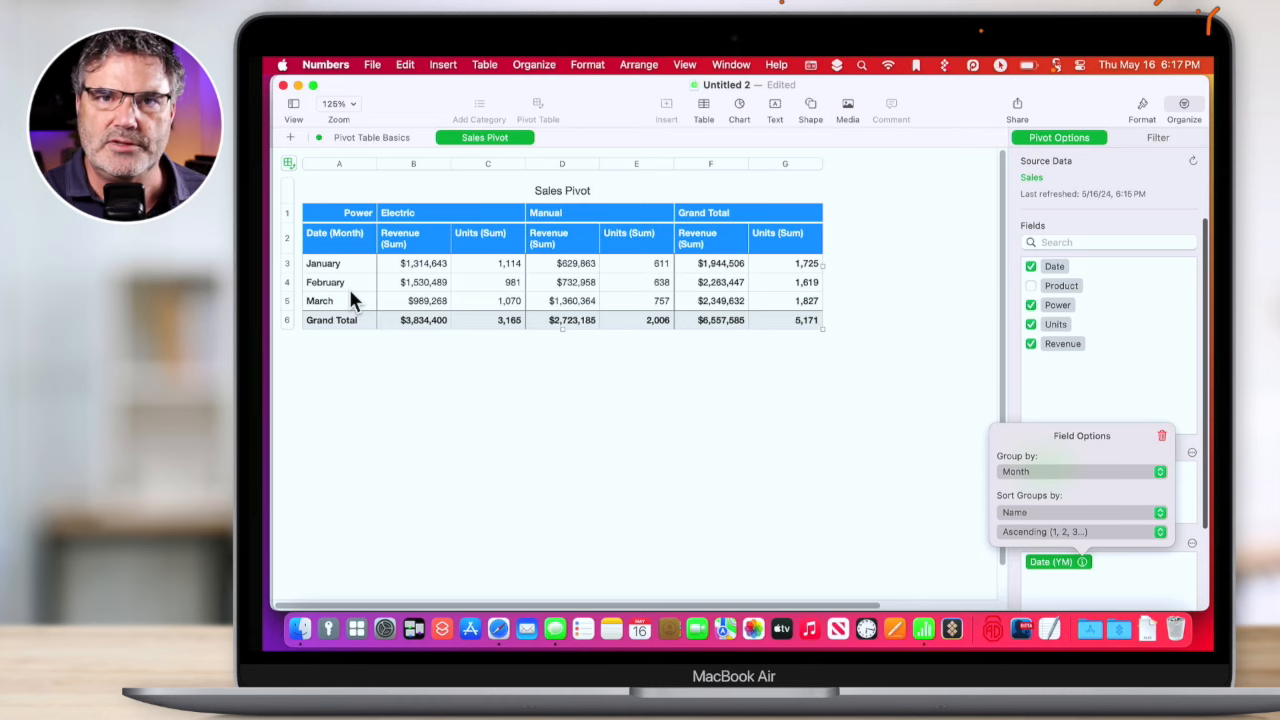
Check the Sales source table and try adding Product as a row field in the pivot table.
{"action": "left_click", "coordinate": [369, 139]}
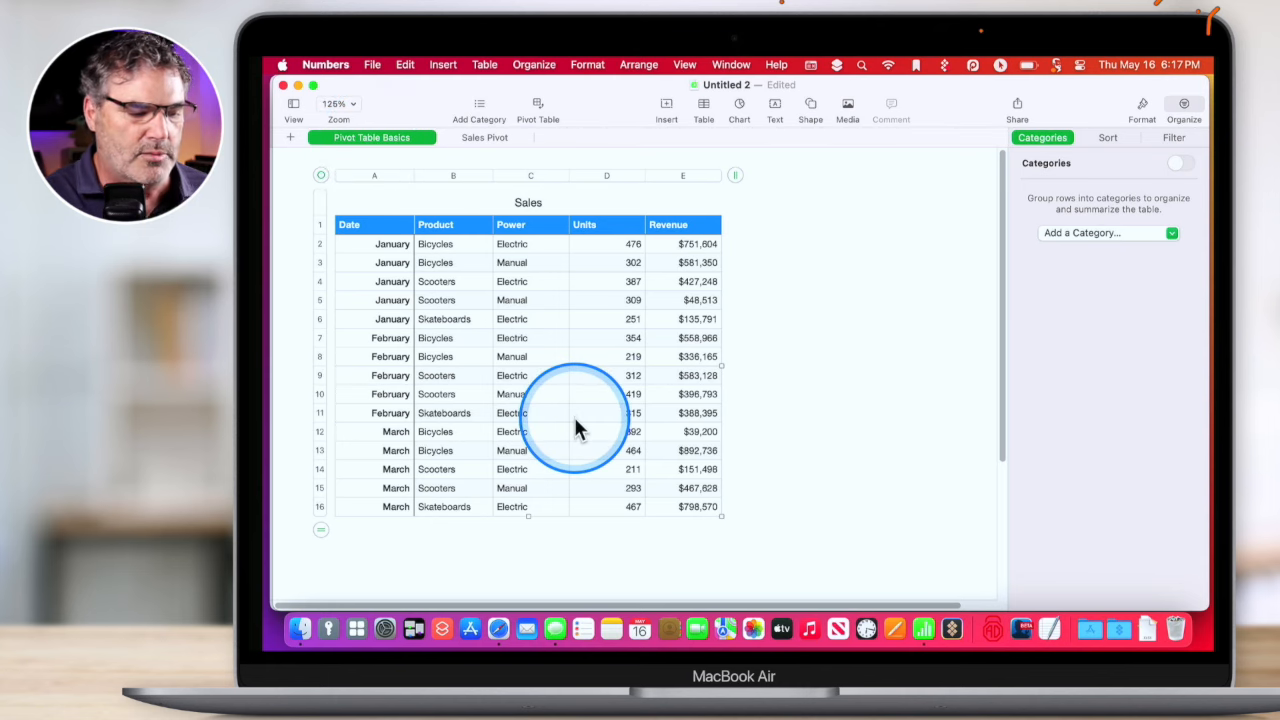
{"action": "left_click", "coordinate": [467, 136]}
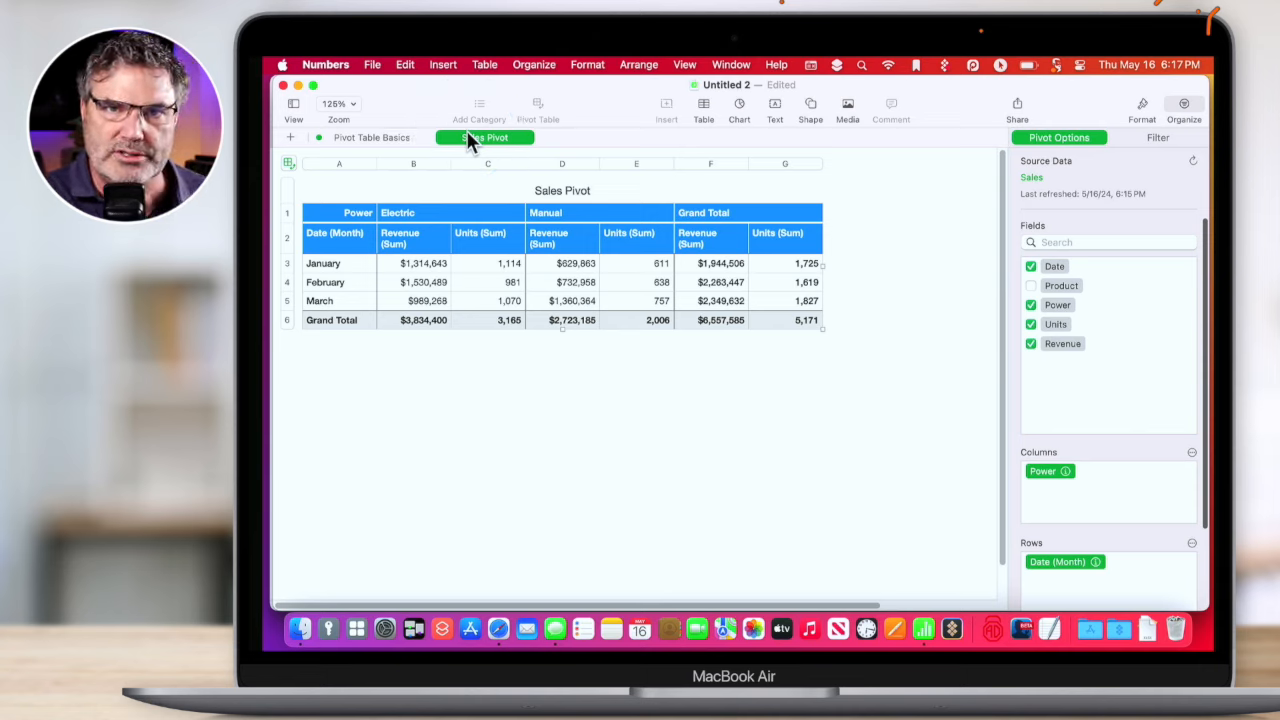
{"action": "left_click", "coordinate": [1031, 285]}
{"action": "left_click", "coordinate": [1031, 285]}
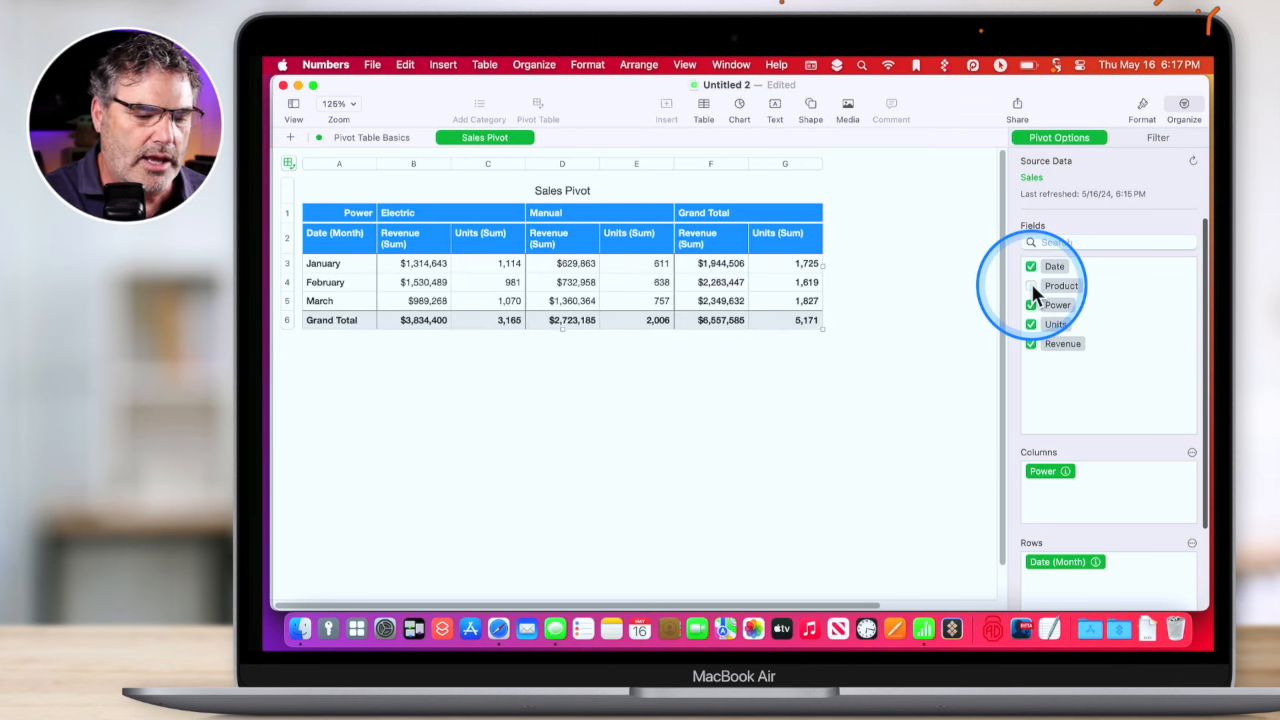
{"action": "left_click", "coordinate": [1031, 285]}
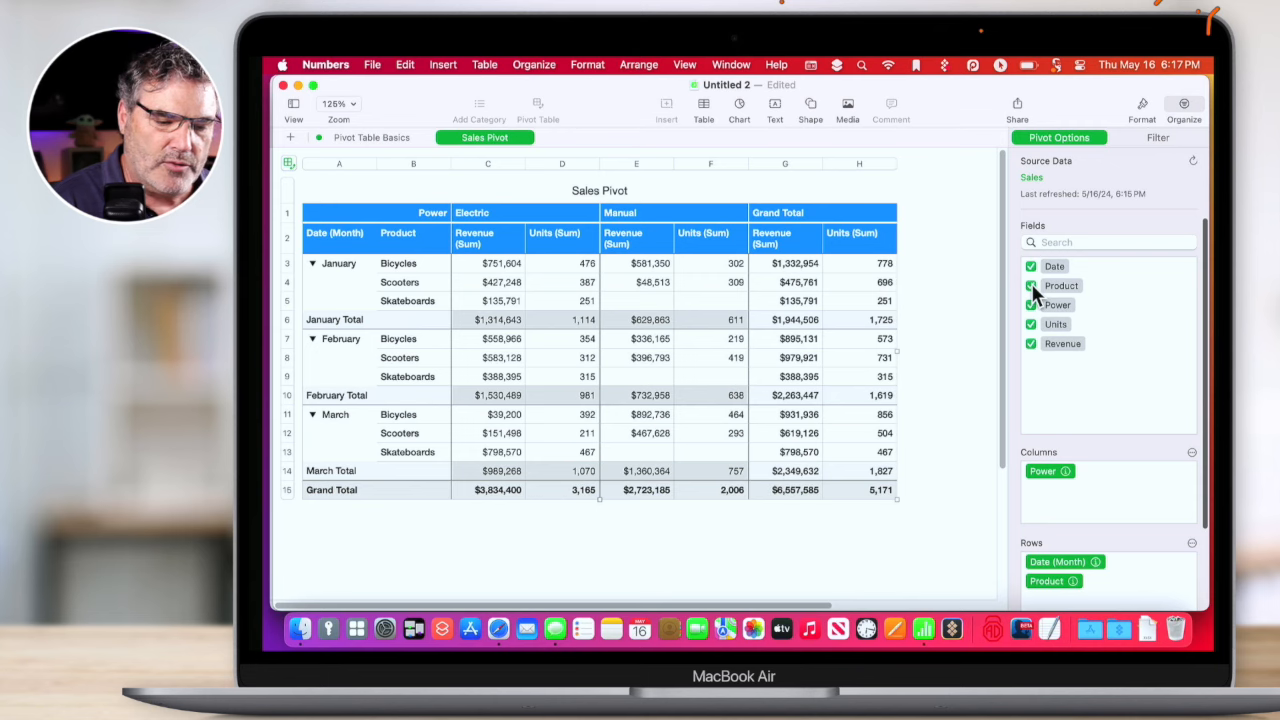
{"action": "left_click", "coordinate": [1031, 285]}
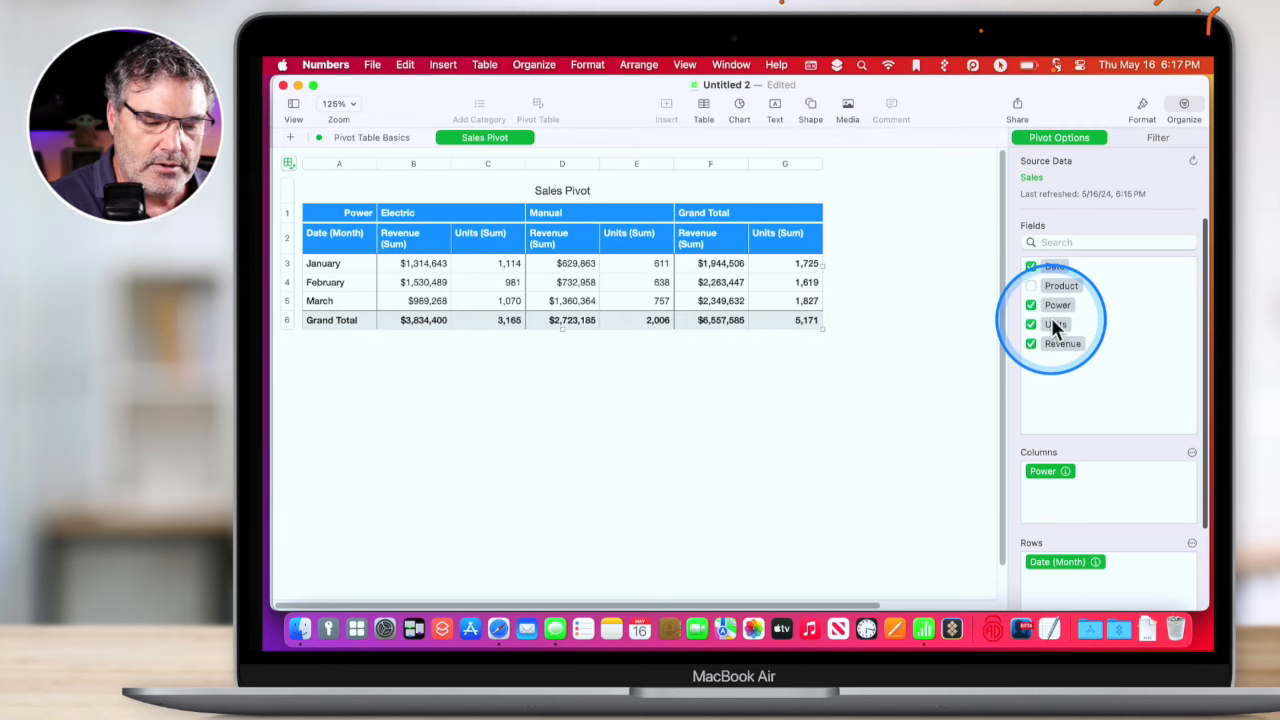
Try Units as a column field in the pivot table, and place it under Date in the rows.
{"action": "left_click_drag", "start_coordinate": [1050, 329], "coordinate": [1054, 483]}
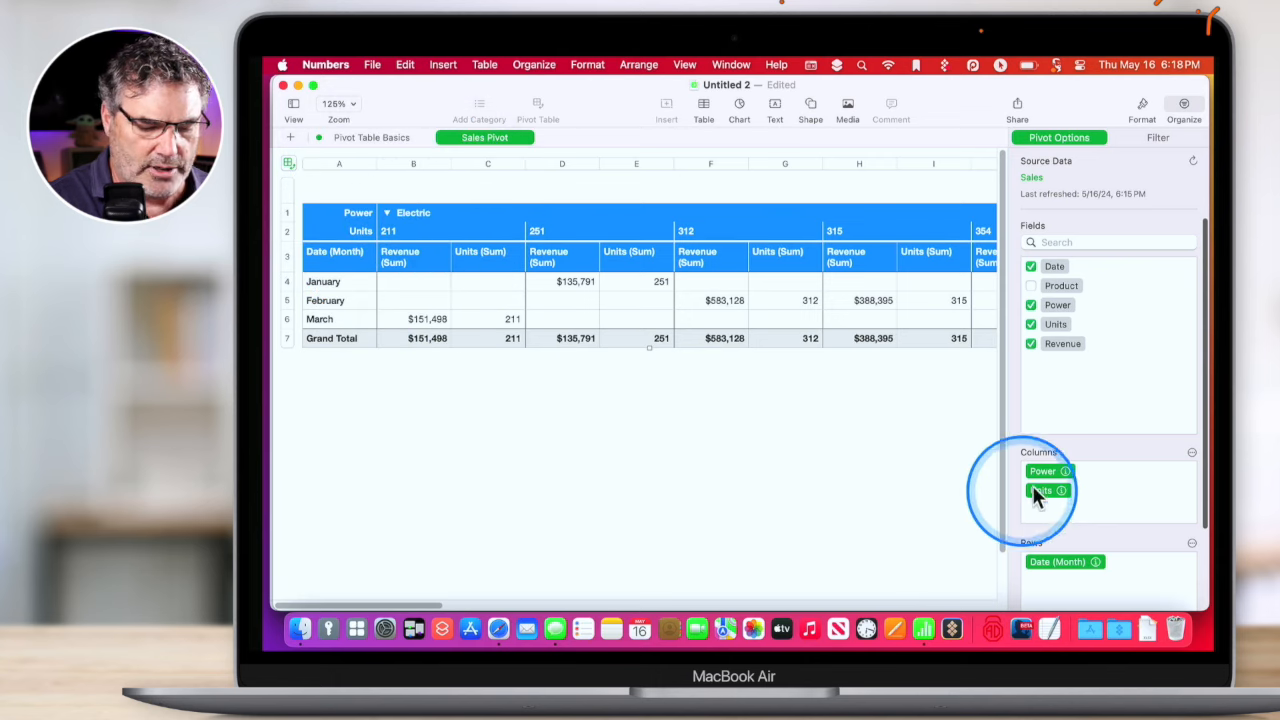
{"action": "left_click_drag", "start_coordinate": [1041, 489], "coordinate": [1037, 578]}
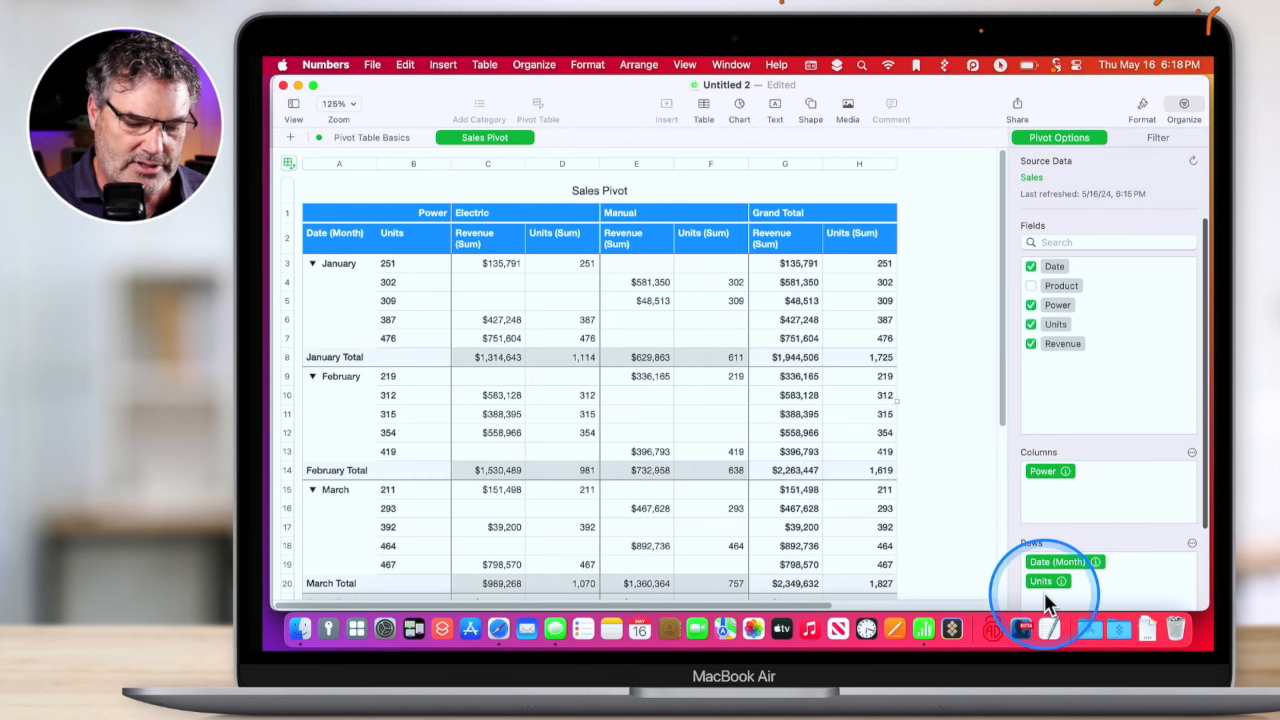
{"action": "left_click_drag", "start_coordinate": [1046, 581], "coordinate": [1046, 517]}
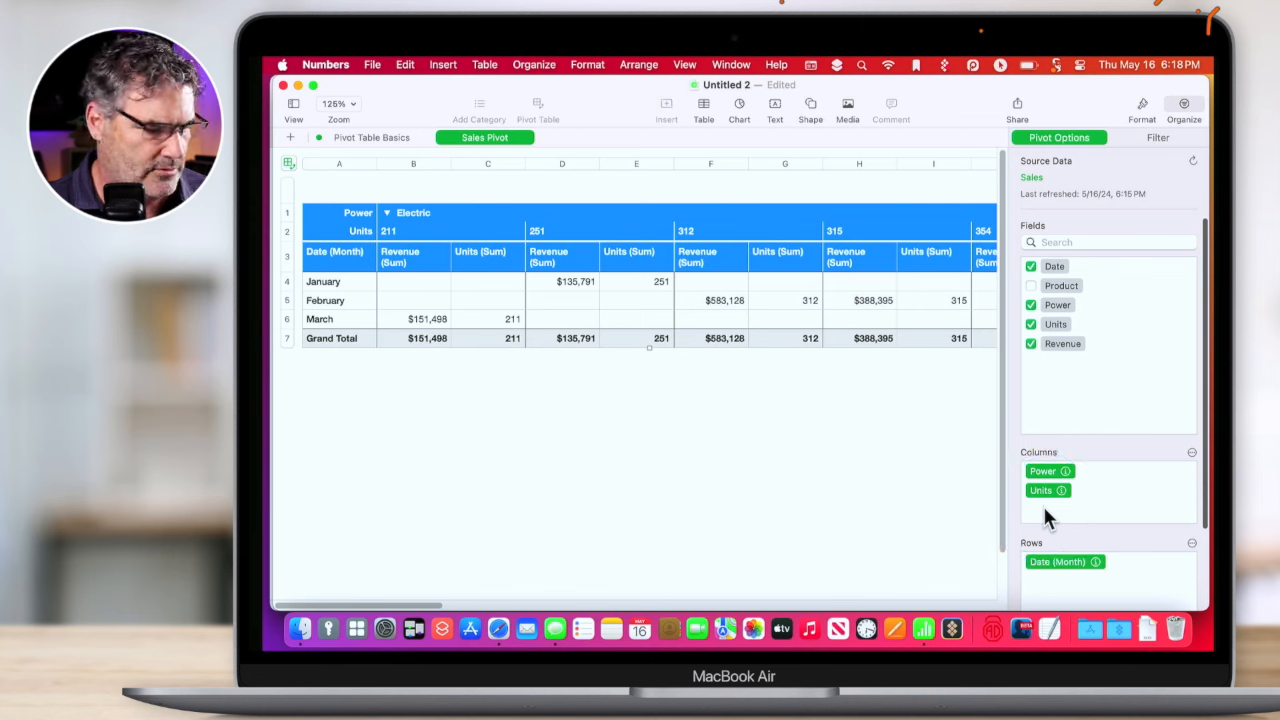
{"action": "left_click_drag", "start_coordinate": [1043, 485], "coordinate": [1044, 581]}
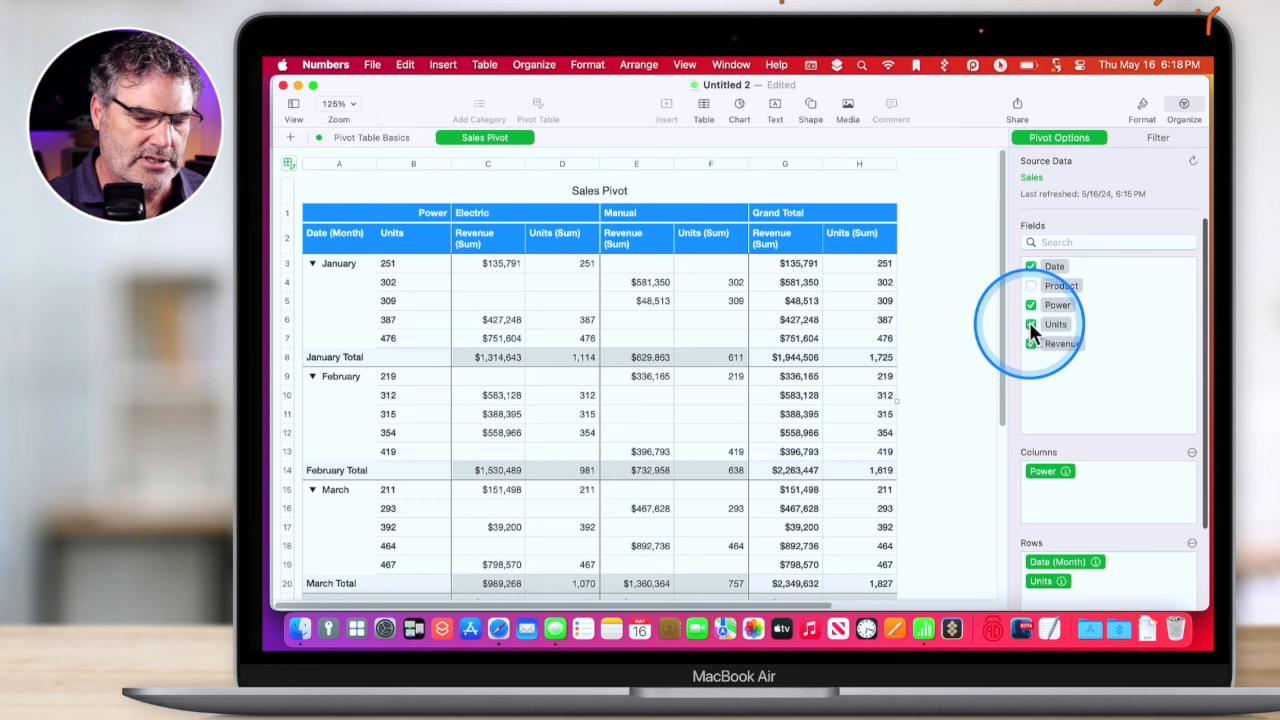
Try the pivot table without the Date field, add Date back, and check the layout against the Sales source table.
{"action": "left_click", "coordinate": [1030, 266]}
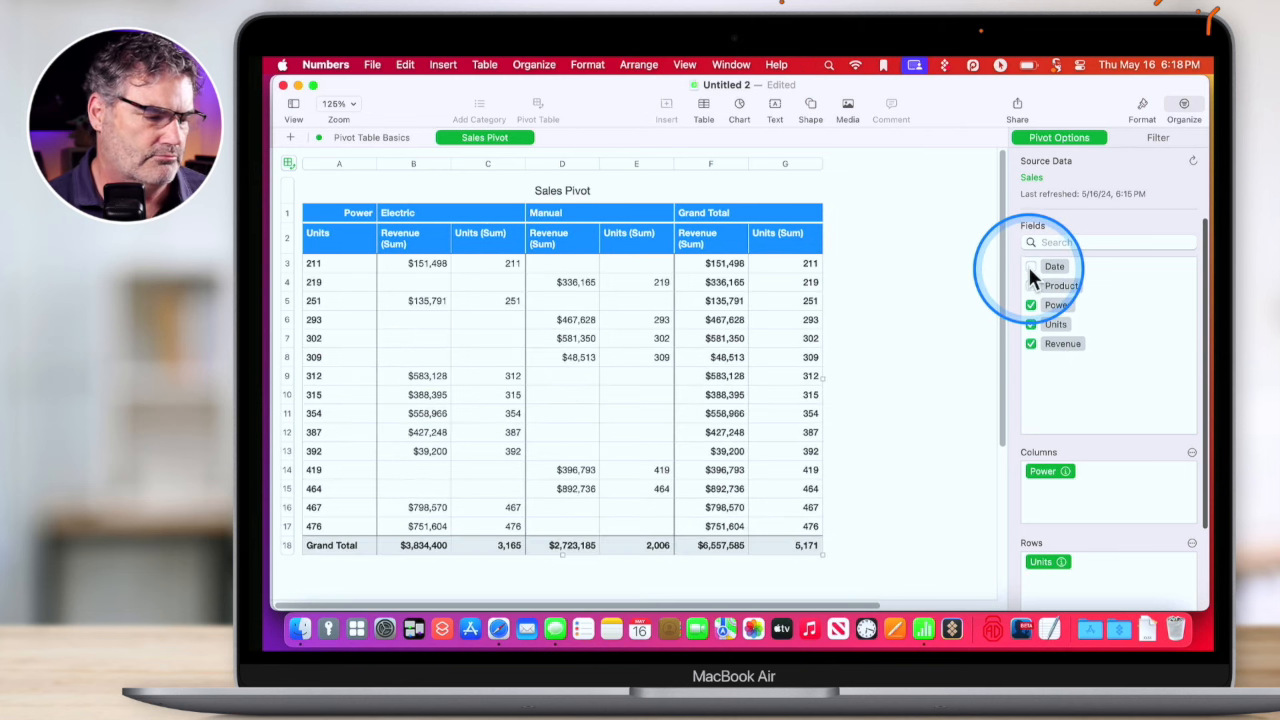
{"action": "left_click", "coordinate": [1030, 266]}
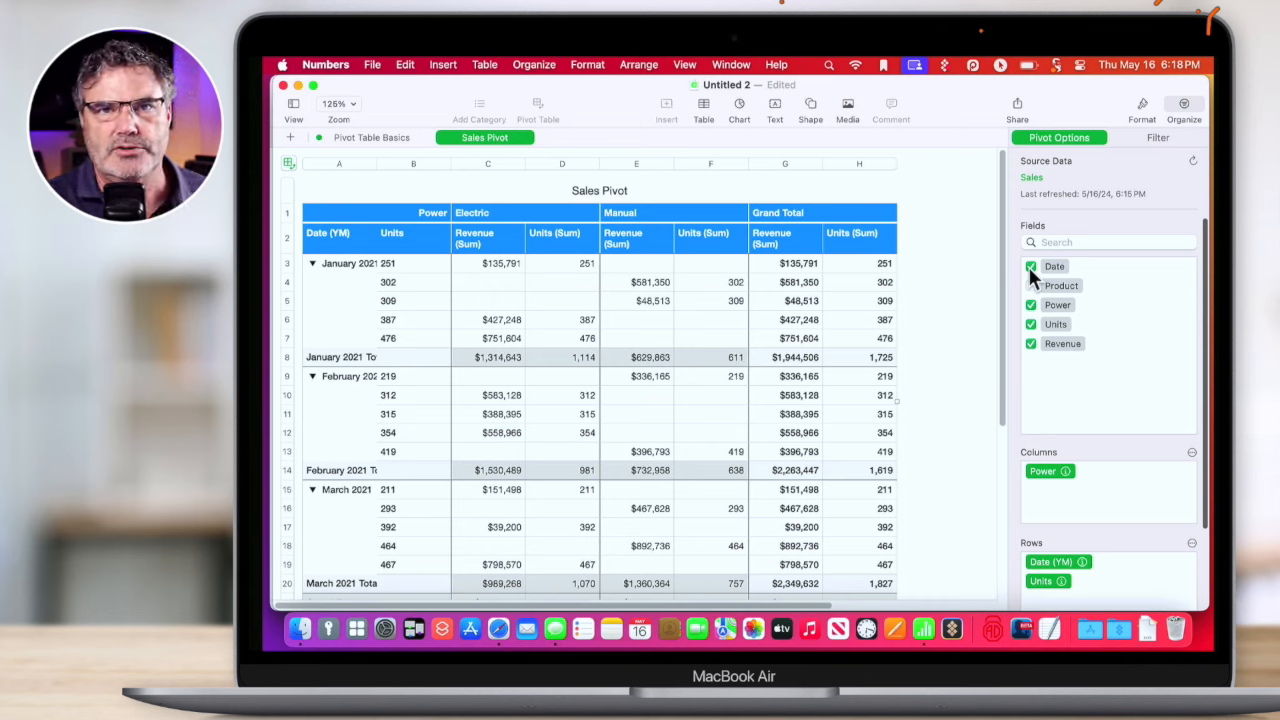
{"action": "left_click", "coordinate": [569, 189]}
{"action": "left_click", "coordinate": [372, 137]}
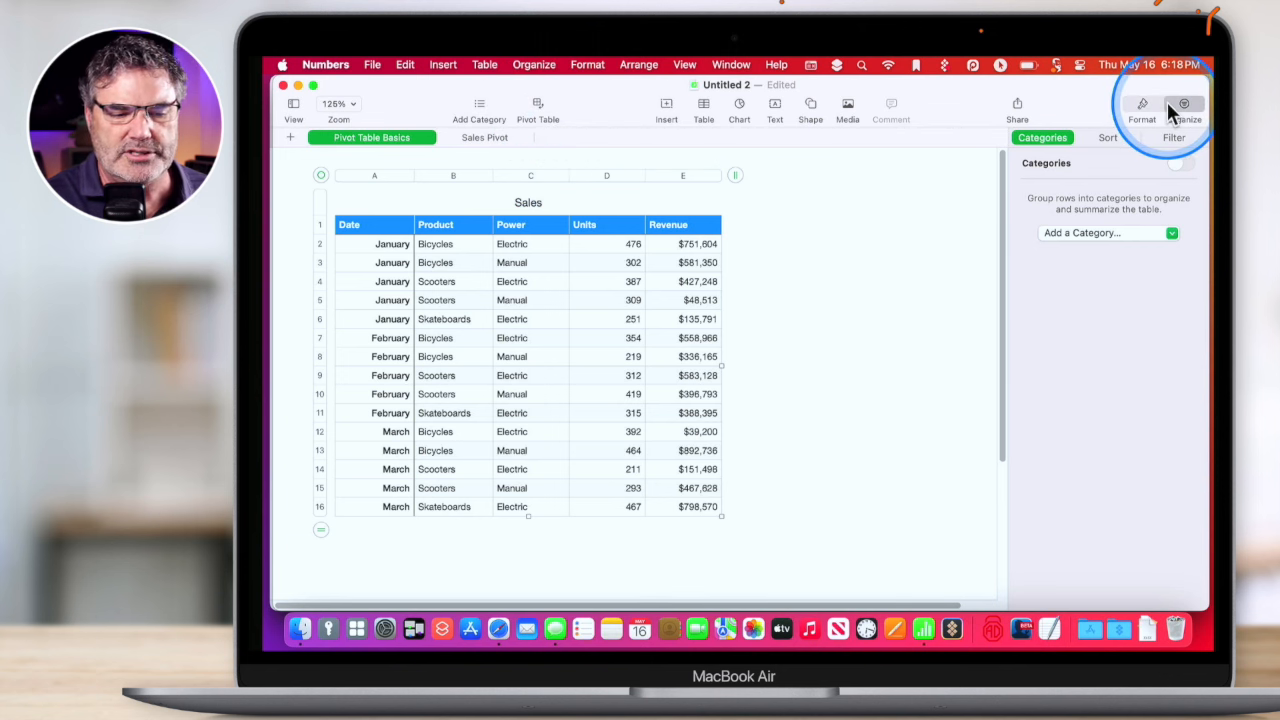
{"action": "left_click", "coordinate": [470, 140]}
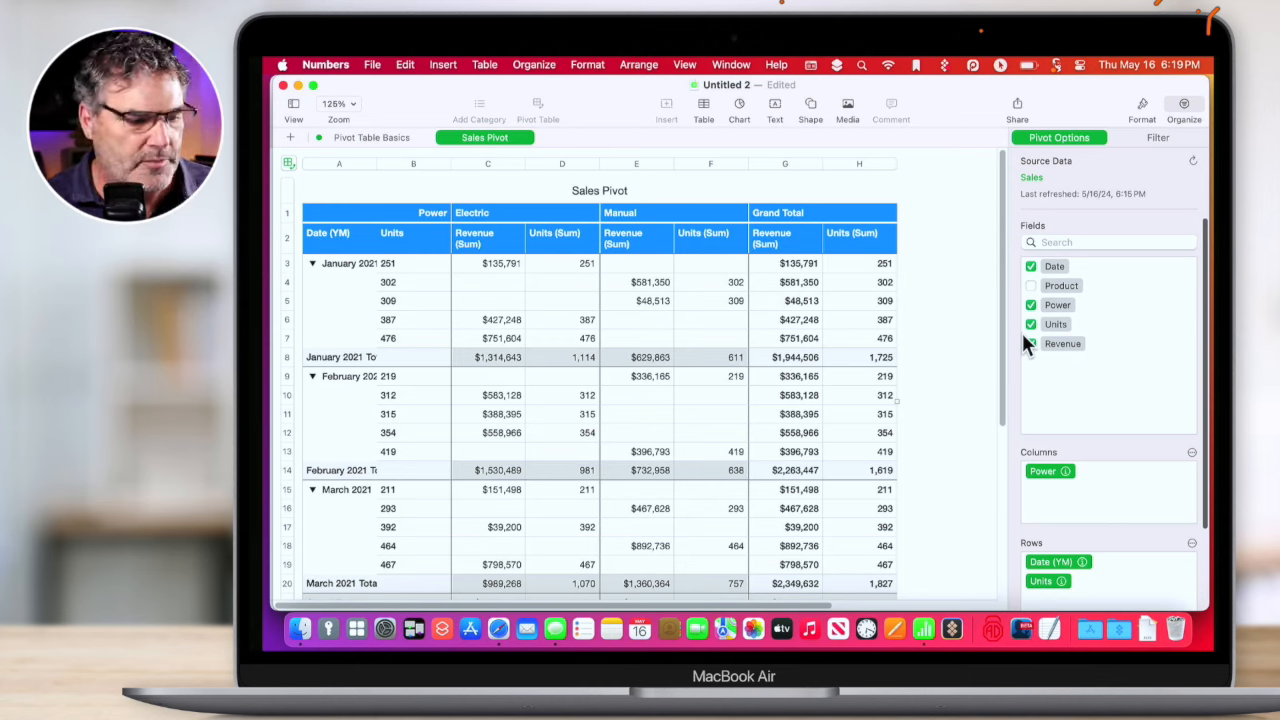
Look at the export formats and the save options for the spreadsheet with the Sales table, and cancel without saving.
{"action": "left_click", "coordinate": [371, 138]}
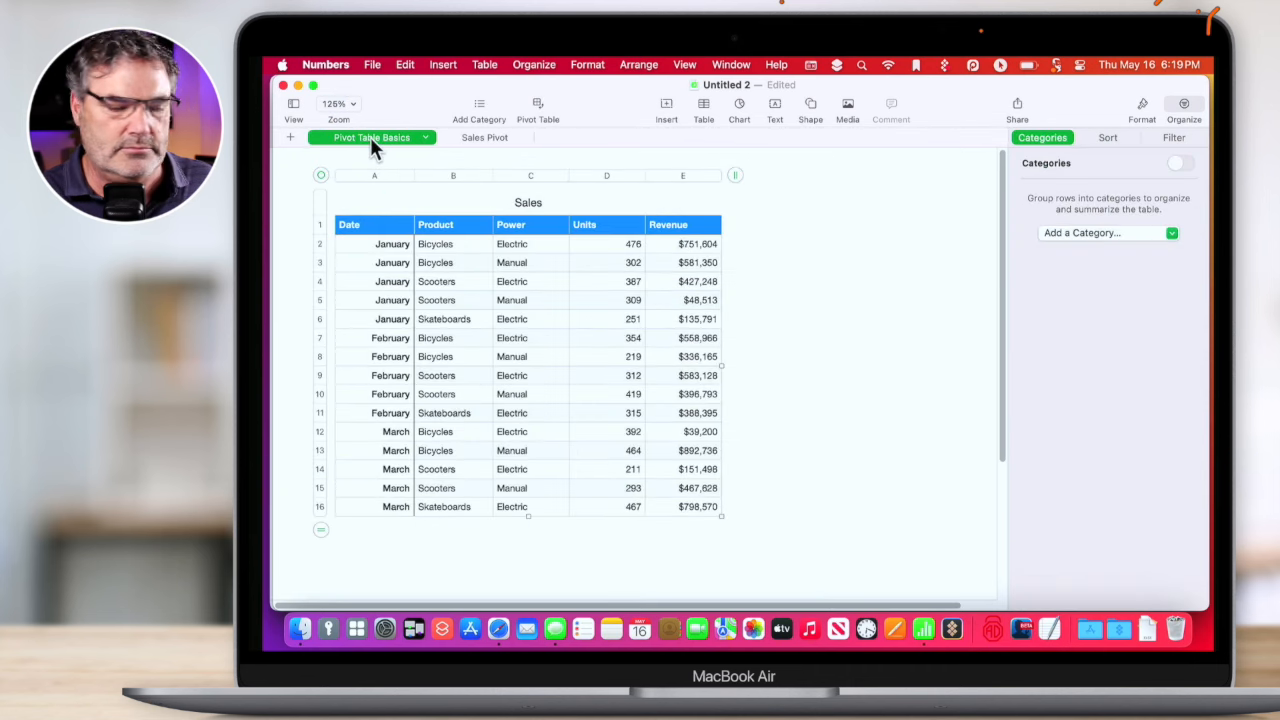
{"action": "left_click", "coordinate": [371, 63]}
{"action": "left_click", "coordinate": [406, 188]}
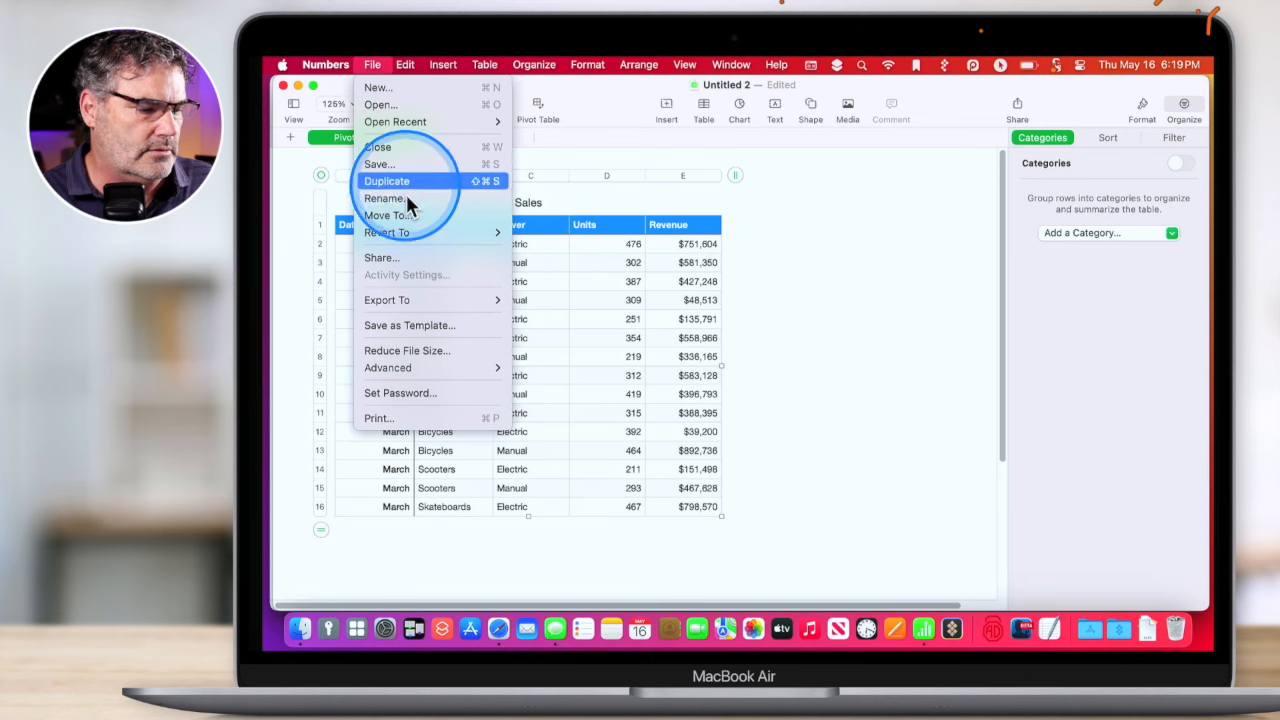
{"action": "mouse_move", "coordinate": [404, 300]}
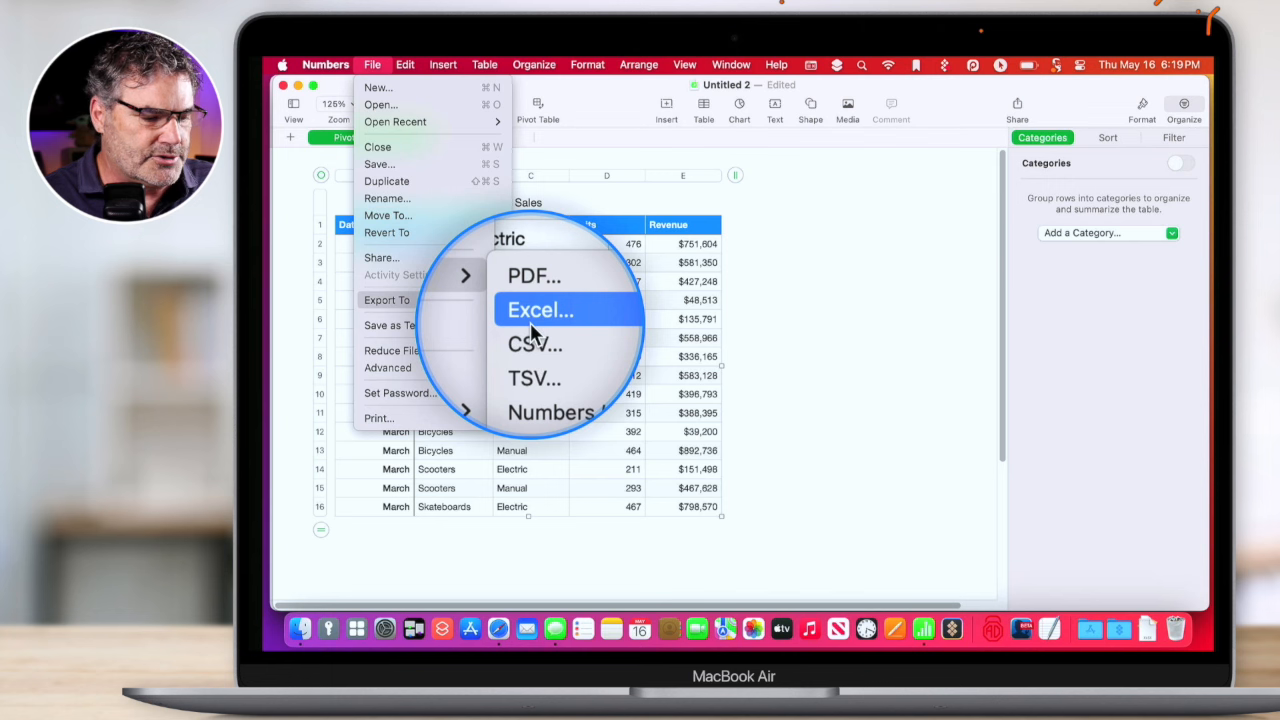
{"action": "left_click", "coordinate": [404, 251]}
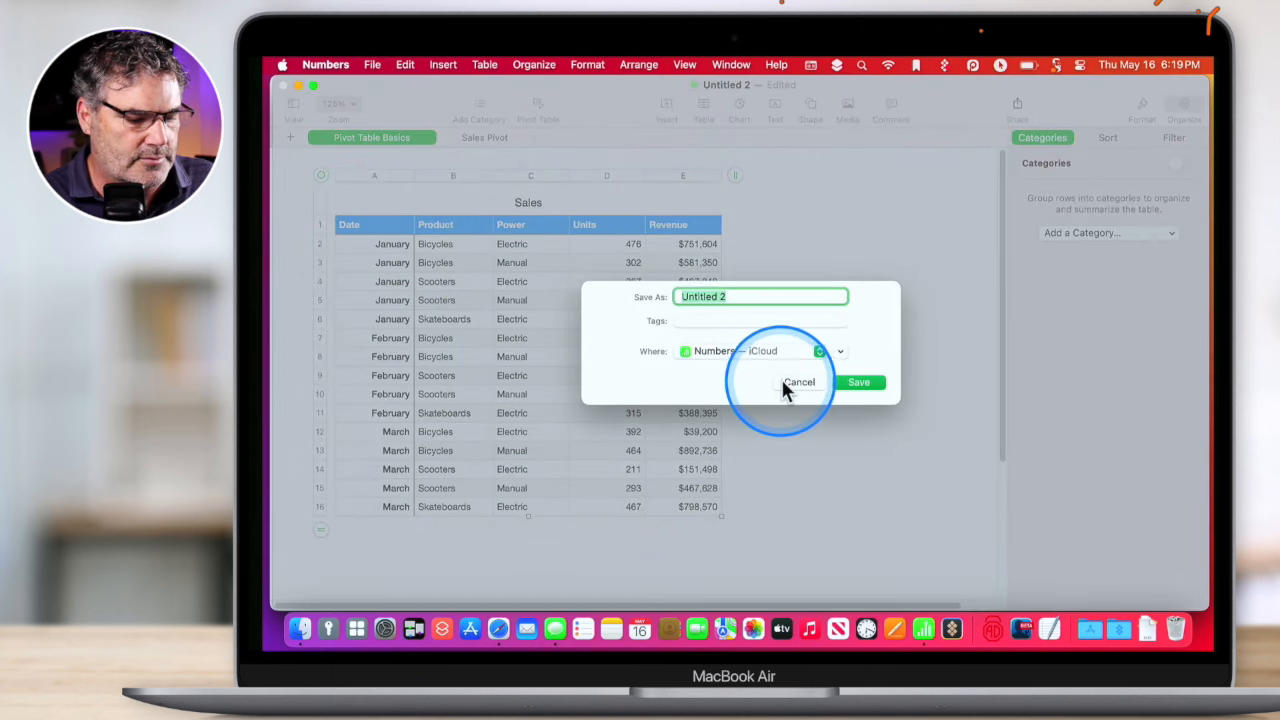
{"action": "left_click", "coordinate": [785, 388]}
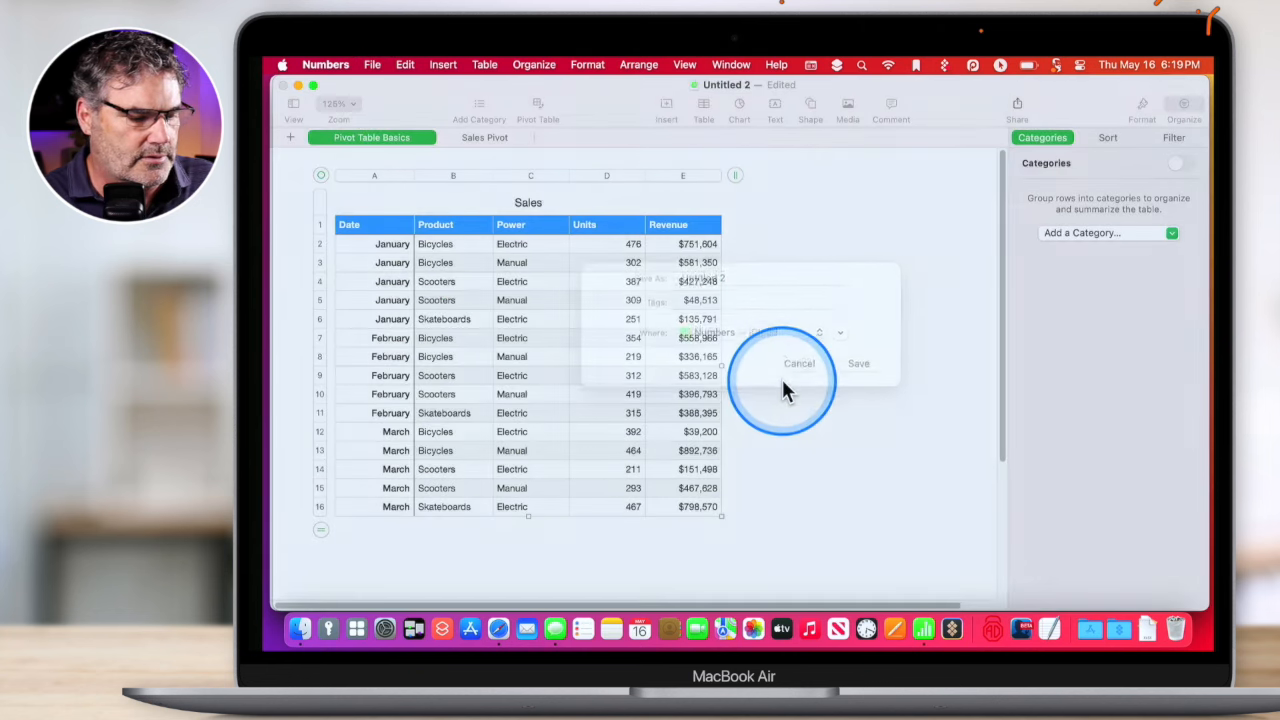
Review the Excel export settings and the apps available for sending a copy, and cancel the export.
{"action": "left_click", "coordinate": [370, 65]}
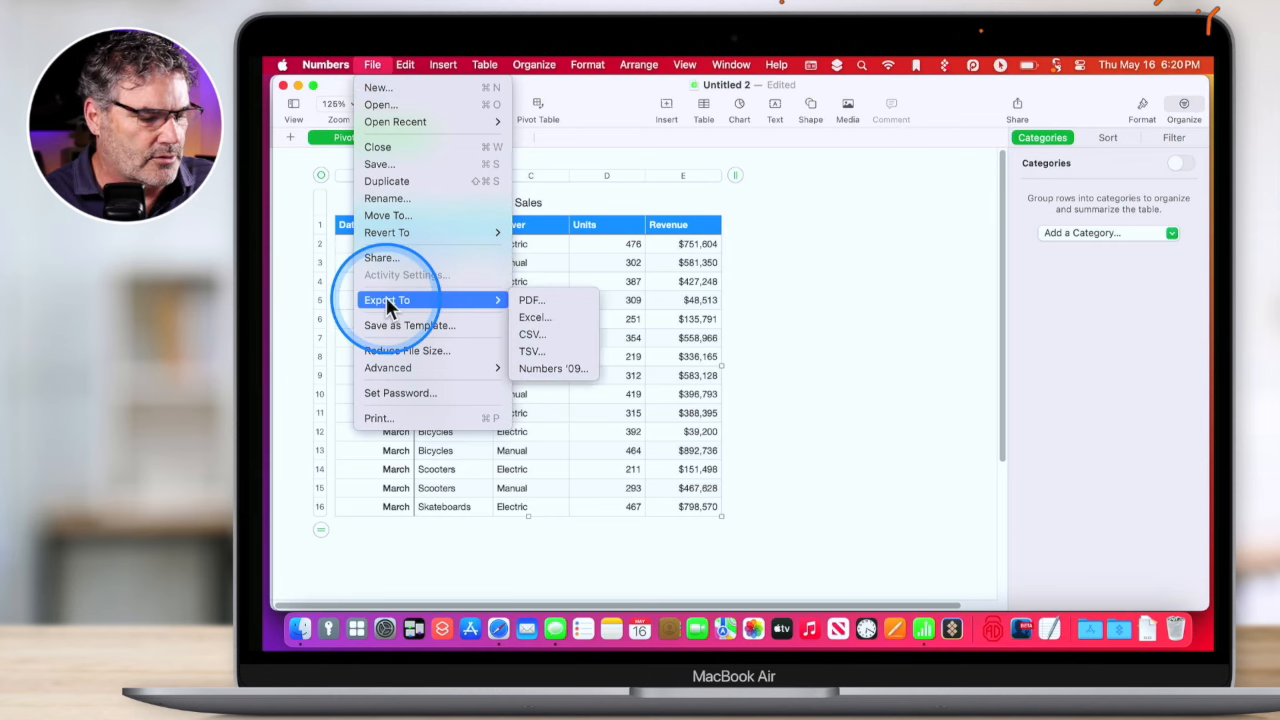
{"action": "left_click", "coordinate": [533, 314]}
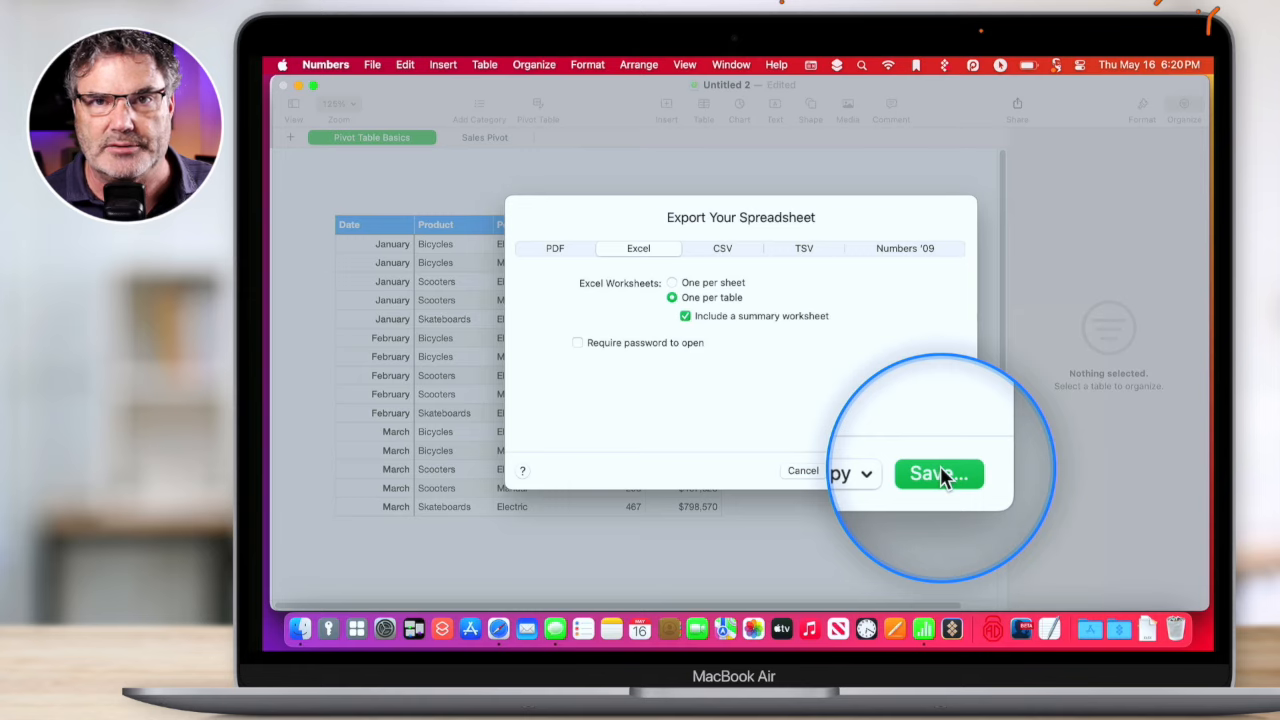
{"action": "left_click", "coordinate": [882, 470]}
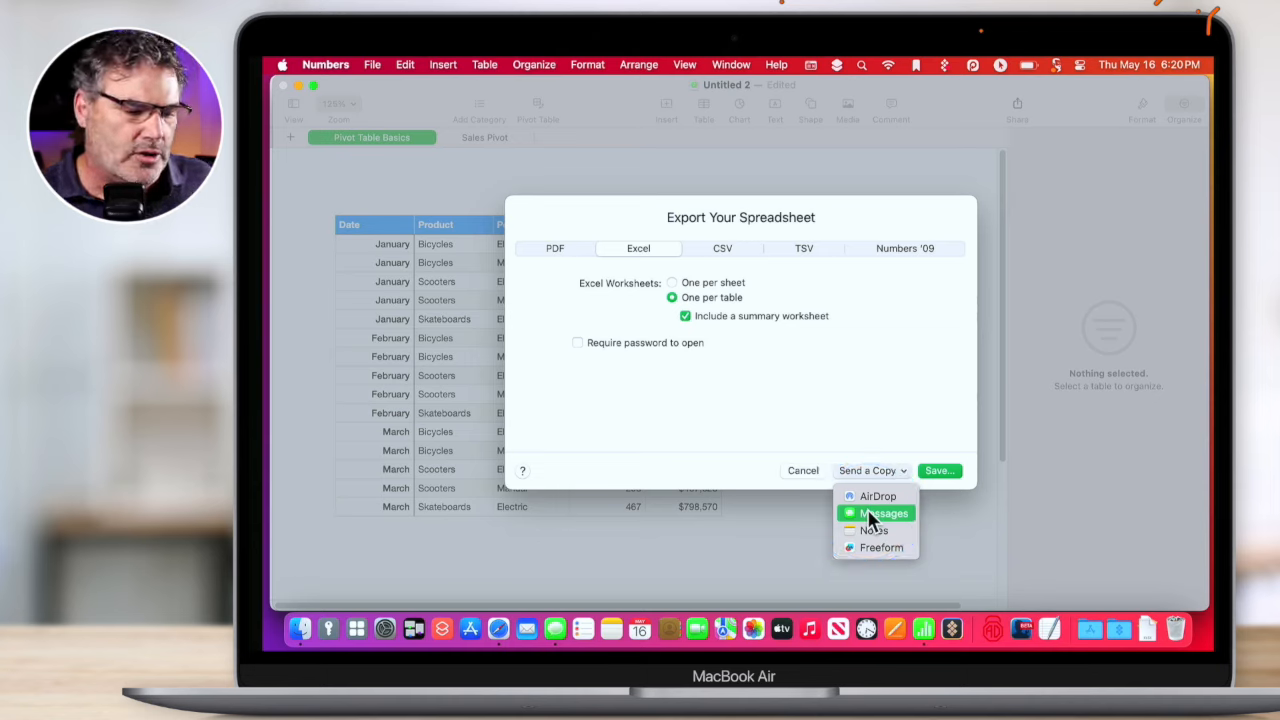
{"action": "left_click", "coordinate": [863, 414]}
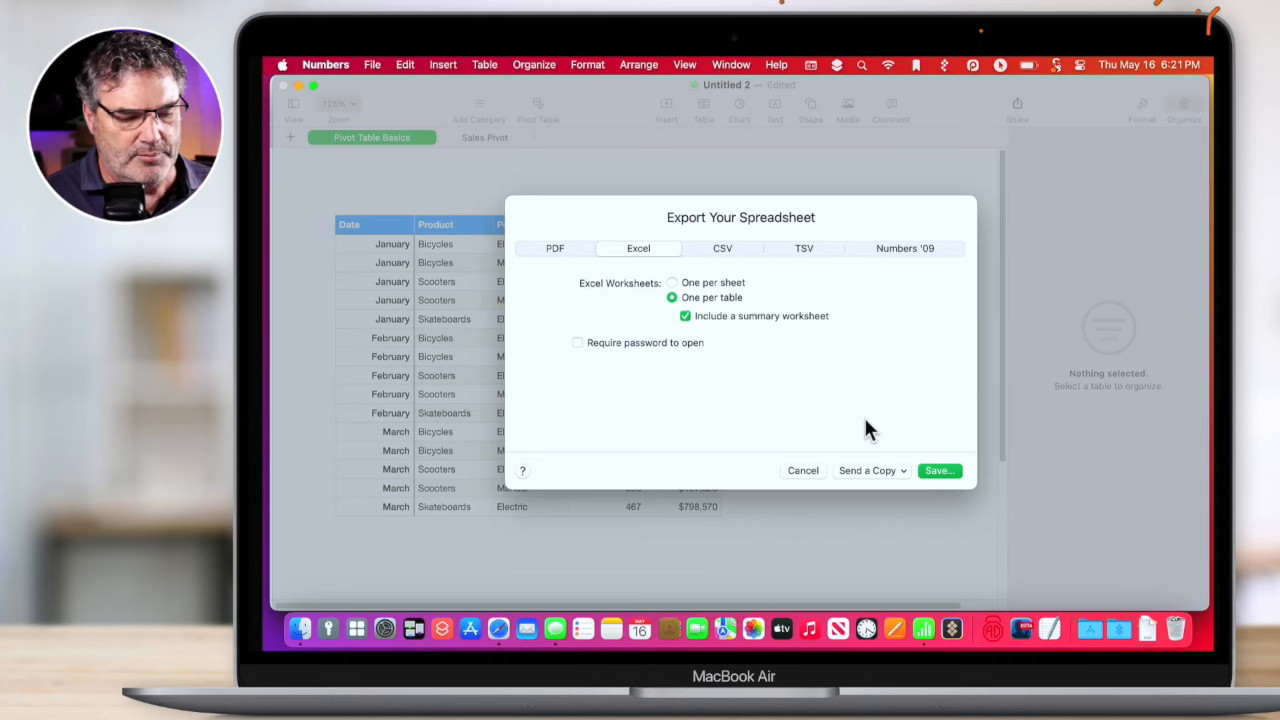
{"action": "left_click", "coordinate": [797, 469]}
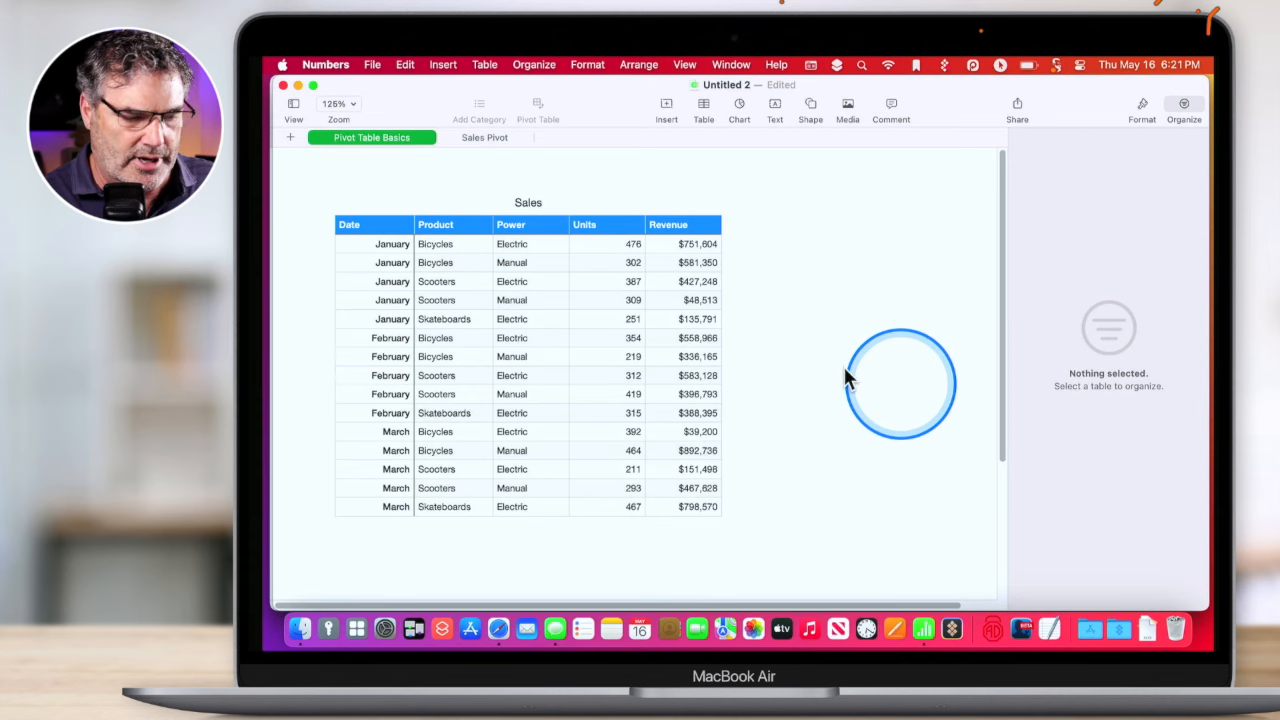
Close the two untitled spreadsheets and delete them instead of saving.
{"action": "key", "text": "super+w"}
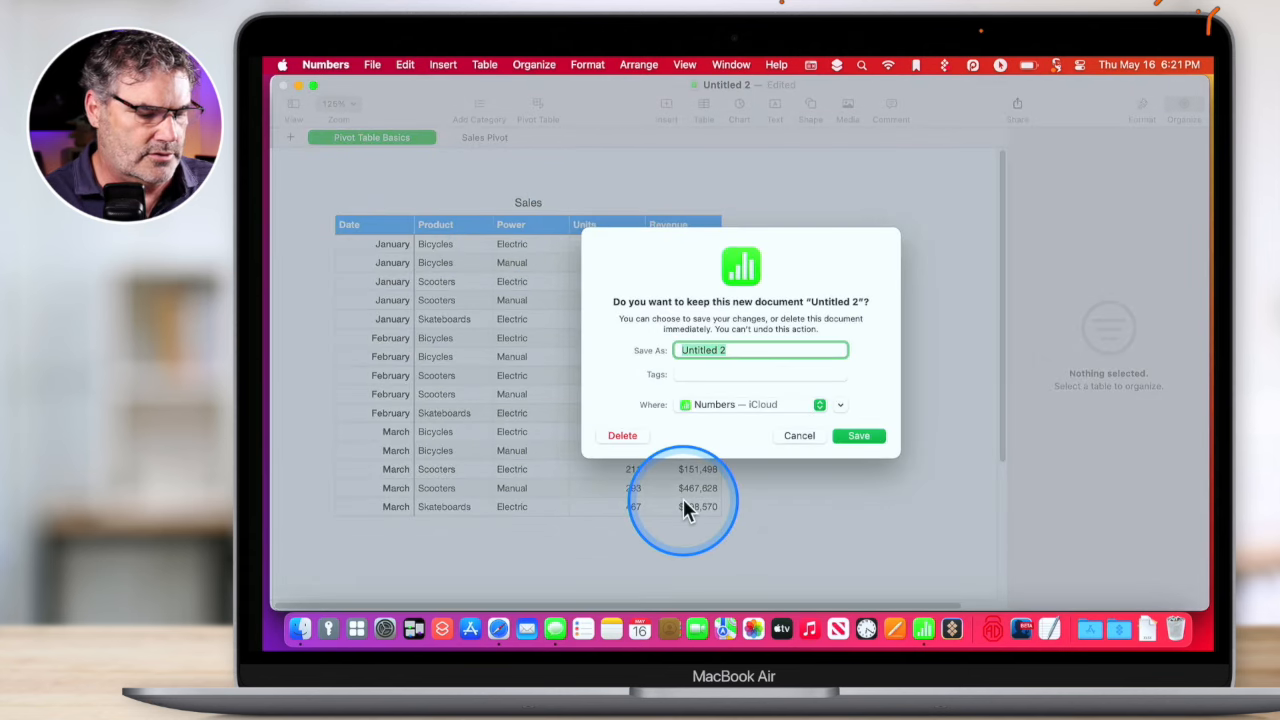
{"action": "left_click", "coordinate": [618, 435]}
{"action": "key", "text": "super+w"}
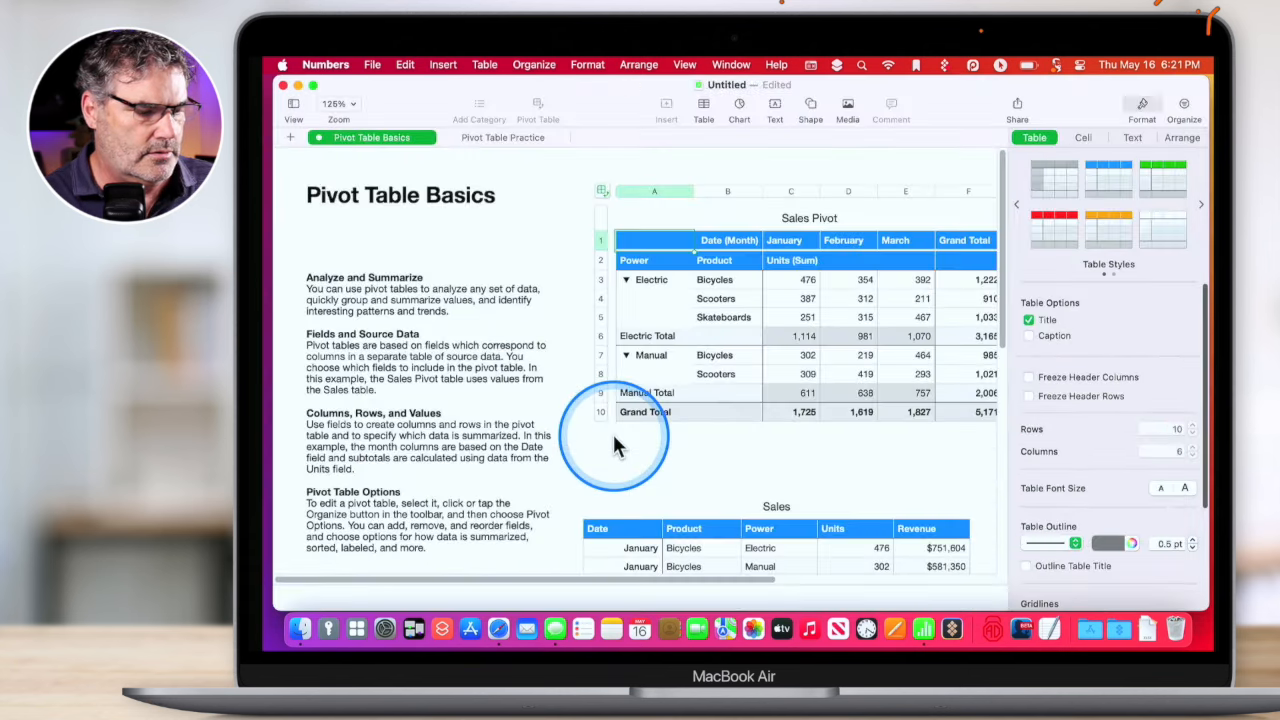
{"action": "key", "text": "super+w"}
{"action": "left_click", "coordinate": [614, 438]}
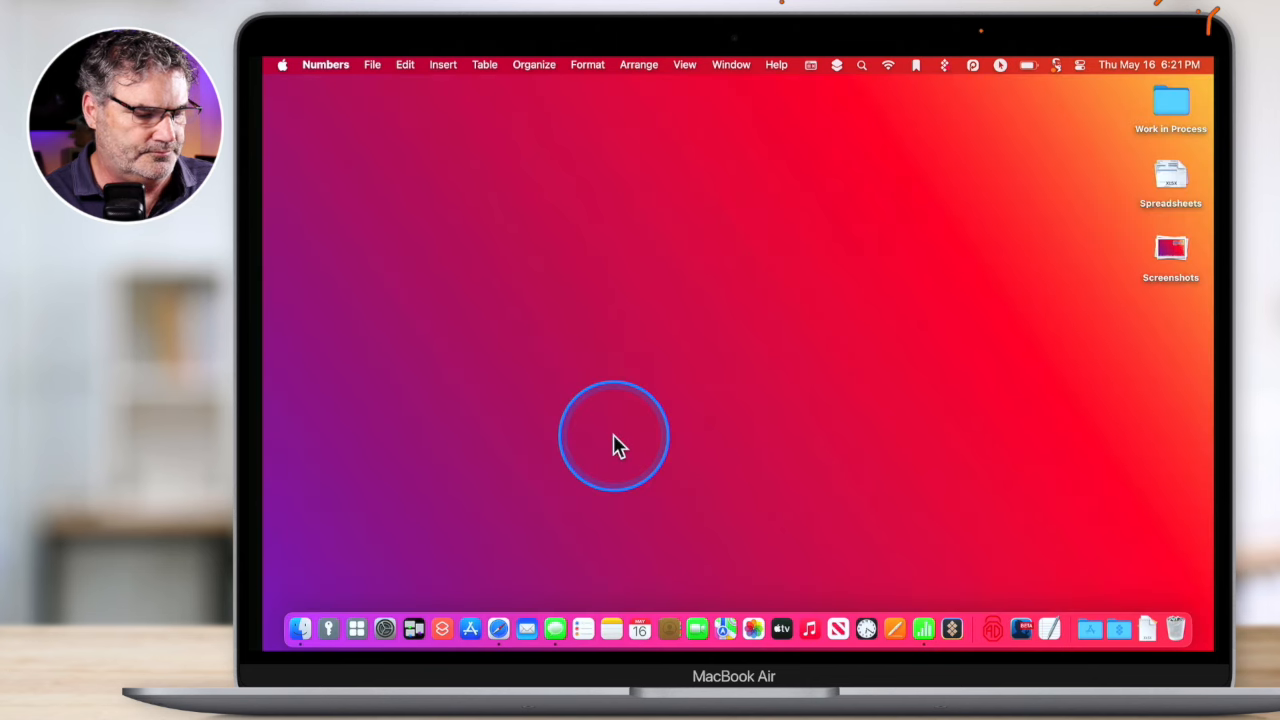
Open Book 1.xlsx from the Spreadsheets stack on the desktop.
{"action": "left_click", "coordinate": [1171, 173]}
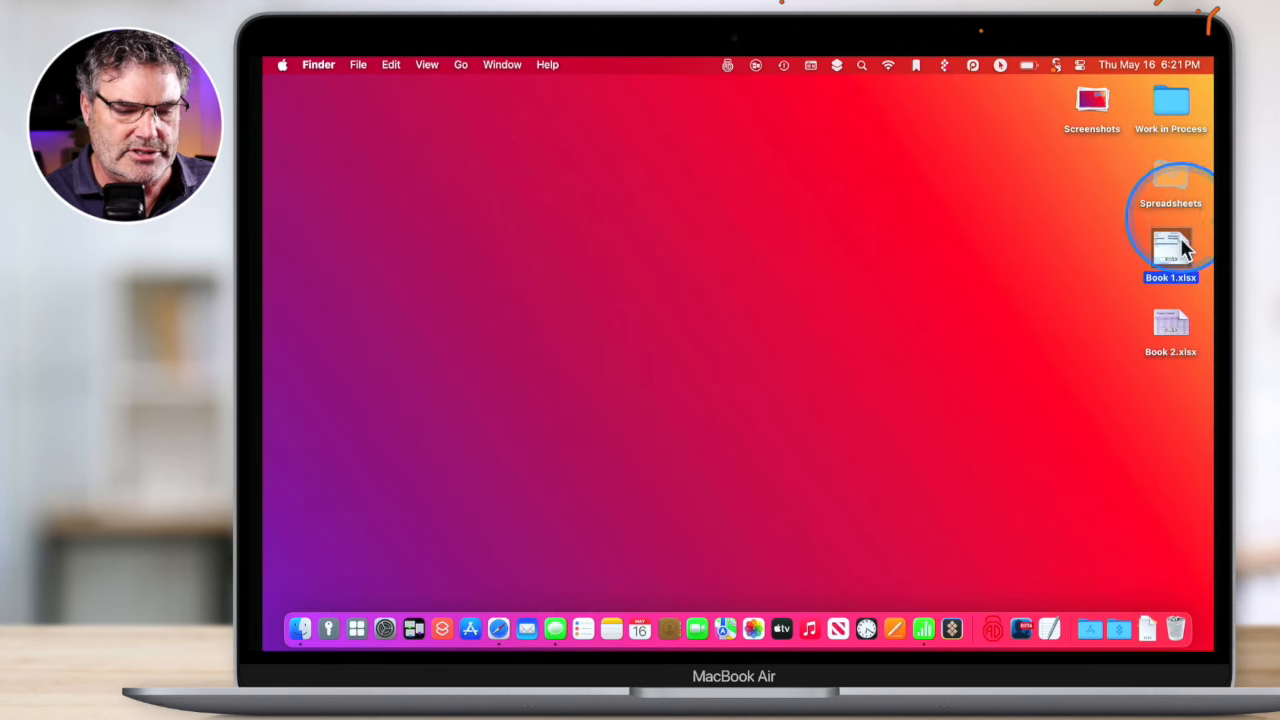
{"action": "left_click", "coordinate": [1170, 264]}
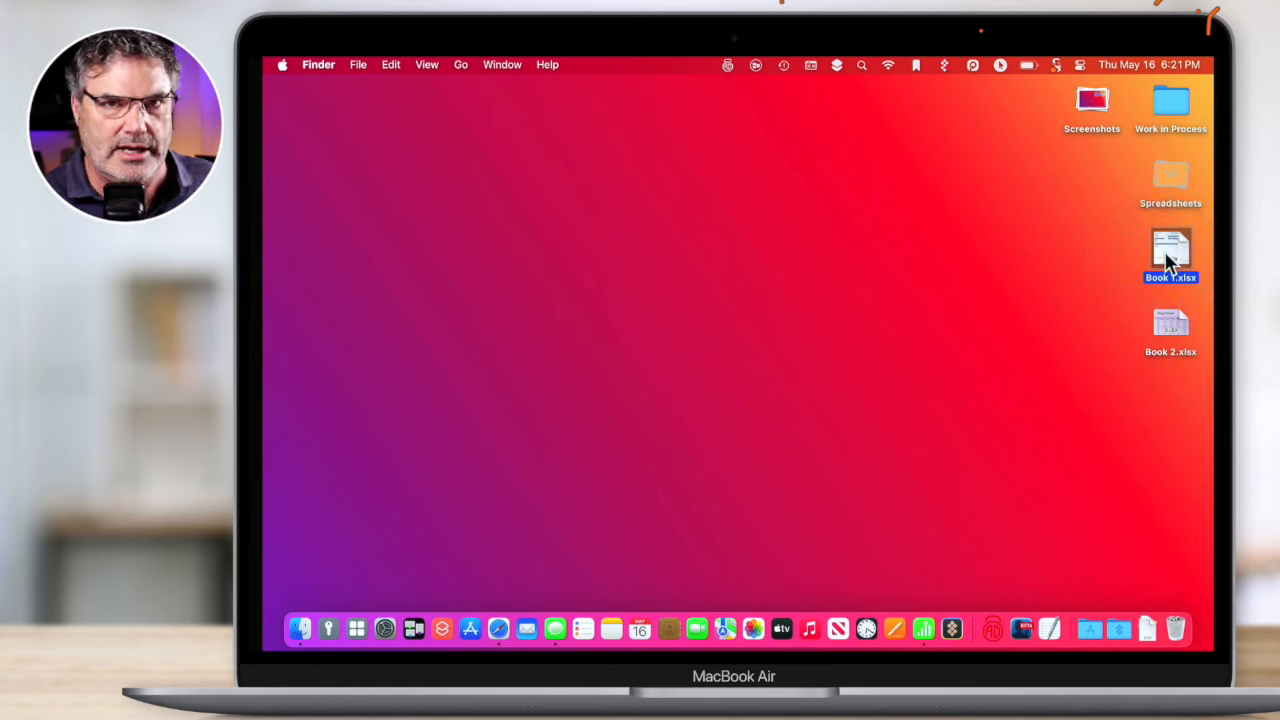
{"action": "double_click", "coordinate": [1170, 262]}
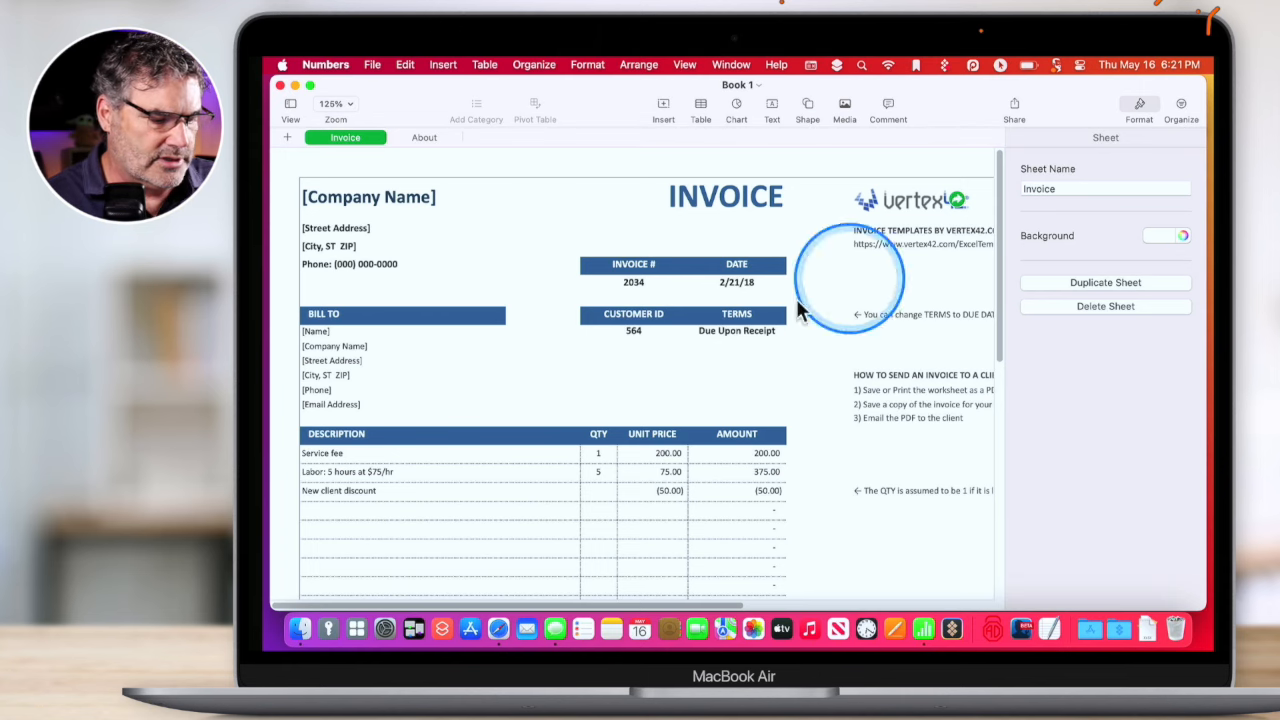
Look over the Invoice sheet of Book 1 down to its totals, and close the document.
{"action": "scroll", "coordinate": [483, 500], "scroll_direction": "down", "scroll_amount": 5}
{"action": "scroll", "coordinate": [482, 500], "scroll_direction": "down", "scroll_amount": 5}
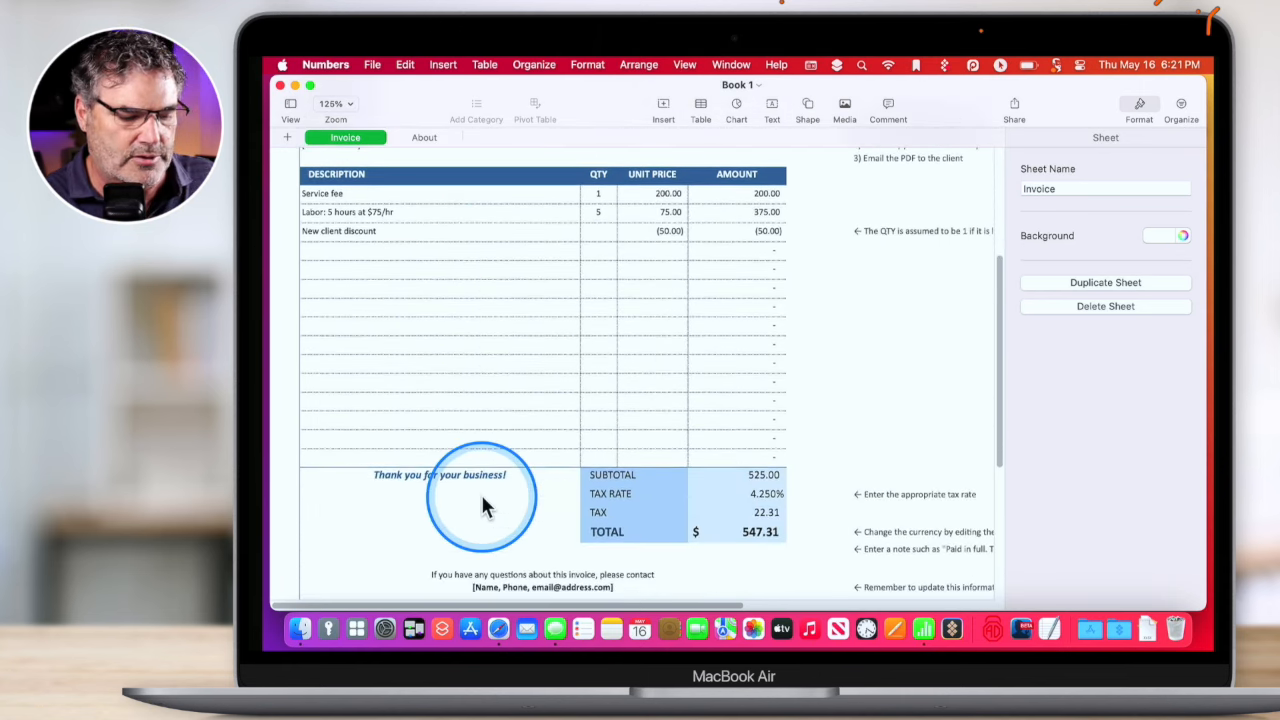
{"action": "scroll", "coordinate": [482, 500], "scroll_direction": "up", "scroll_amount": 5}
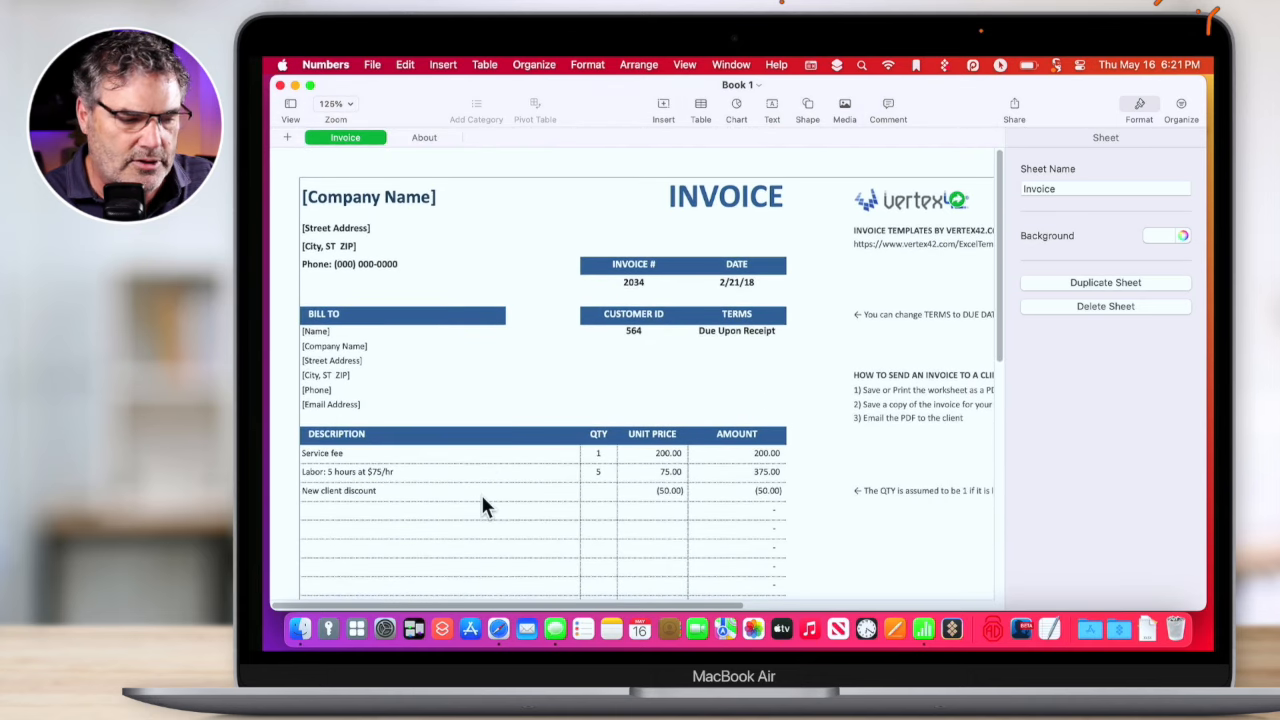
{"action": "key", "text": "super+w"}
Open Book 2.xlsx from the desktop and dismiss its import warnings.
{"action": "left_click", "coordinate": [1165, 335]}
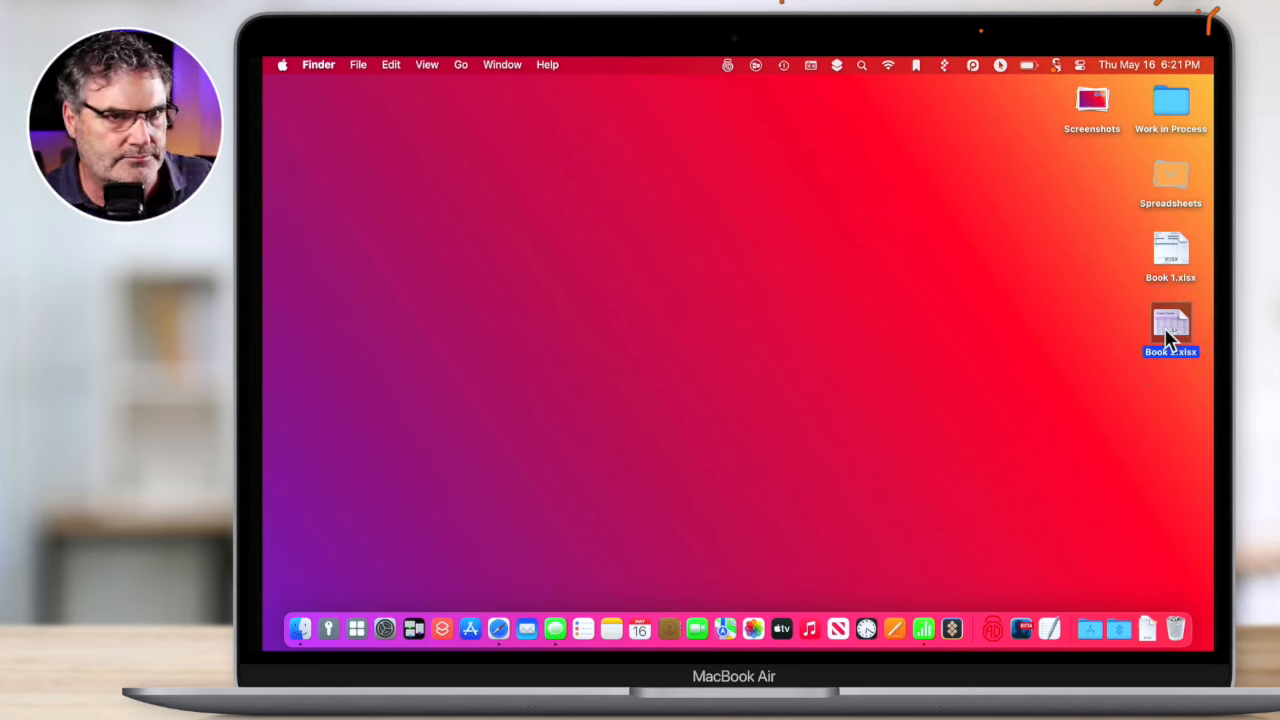
{"action": "double_click", "coordinate": [1165, 335]}
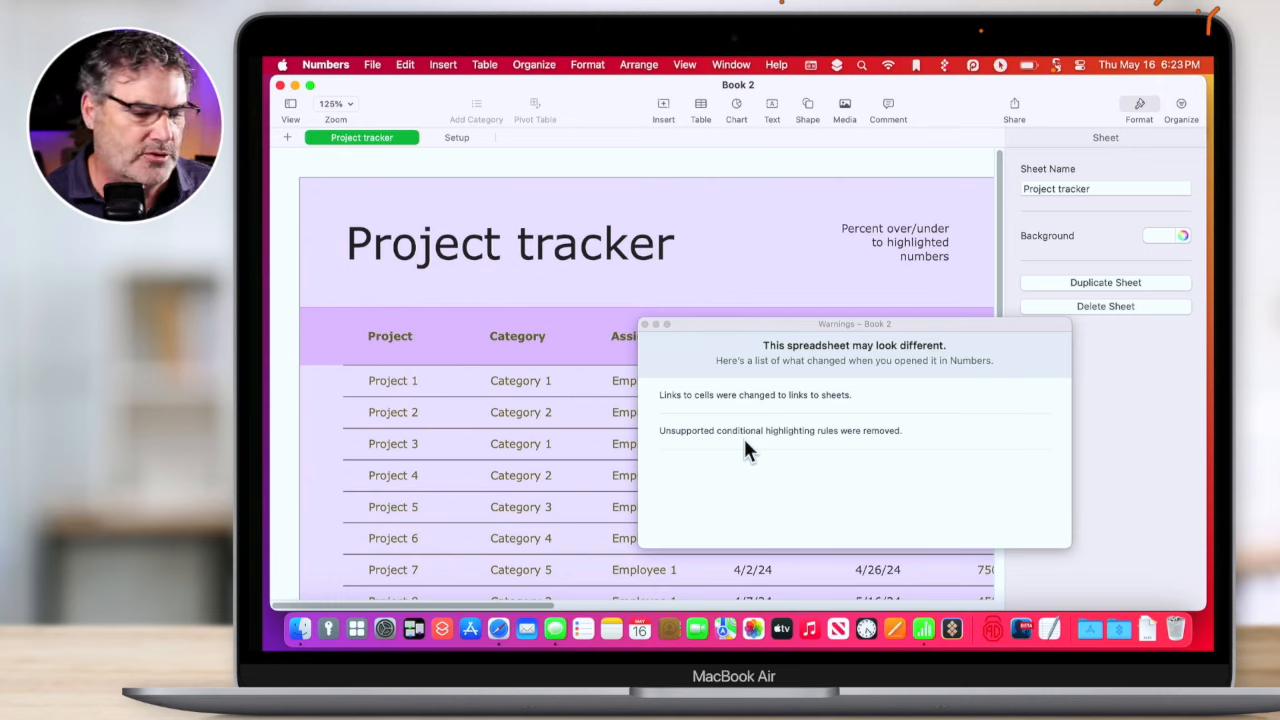
{"action": "left_click", "coordinate": [645, 324]}
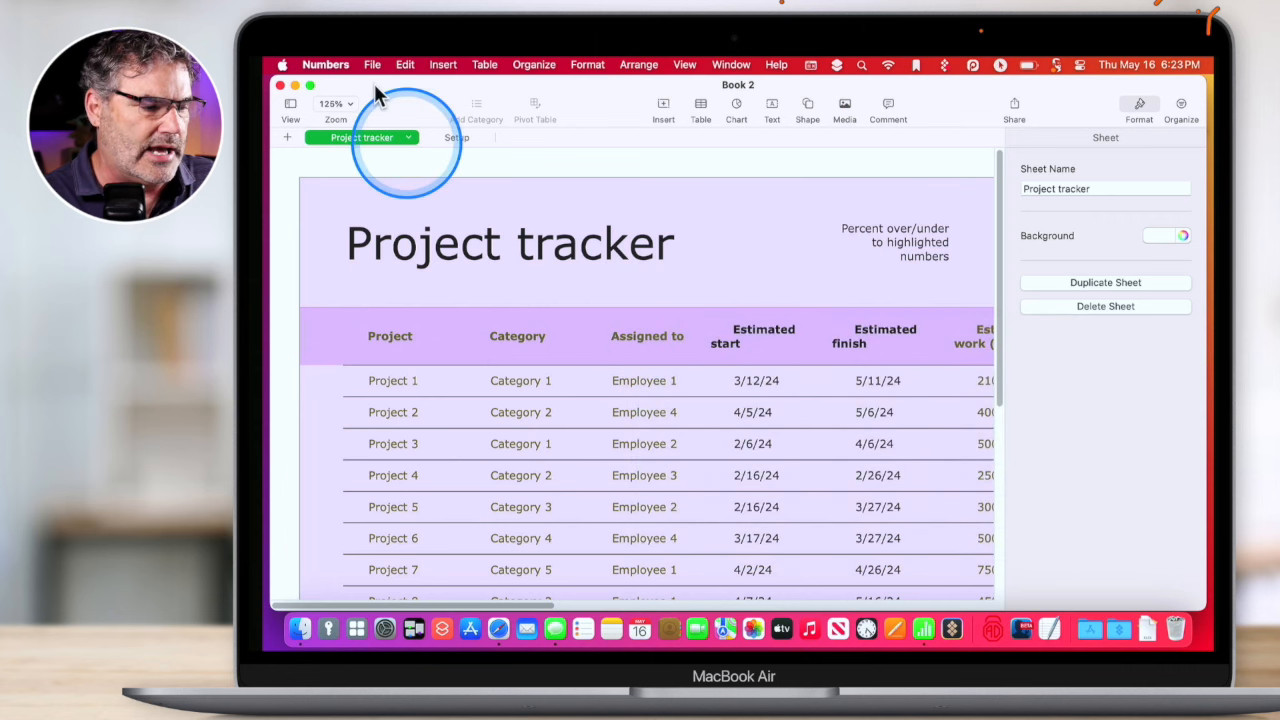
Try saving Book 2, browsing iCloud Drive to its Numbers folder as the location, and cancel the save.
{"action": "left_click", "coordinate": [372, 64]}
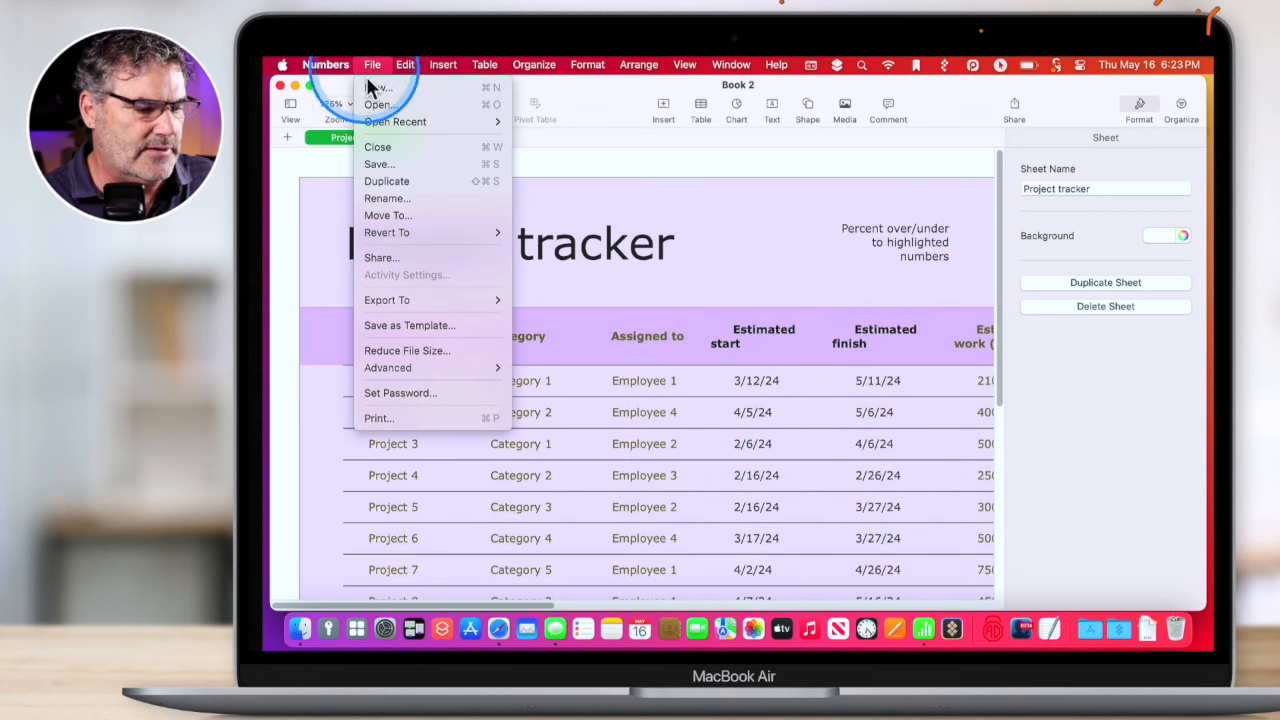
{"action": "left_click", "coordinate": [377, 163]}
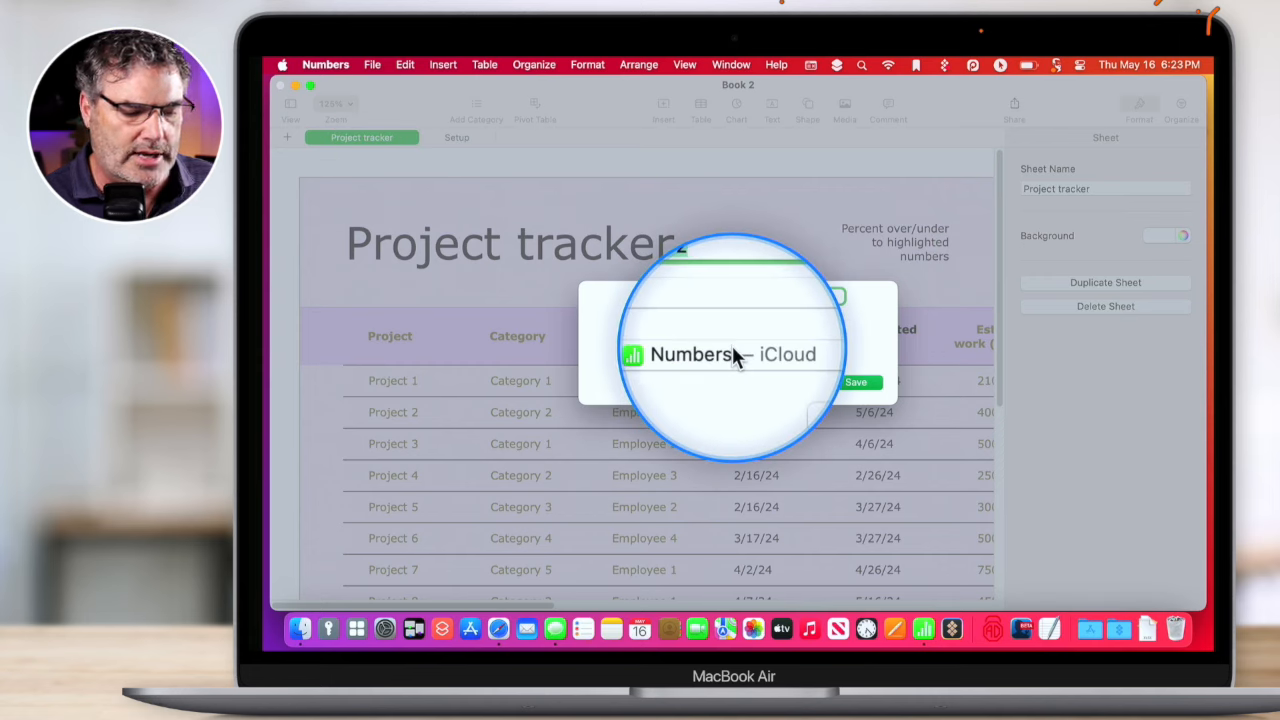
{"action": "left_click", "coordinate": [836, 352]}
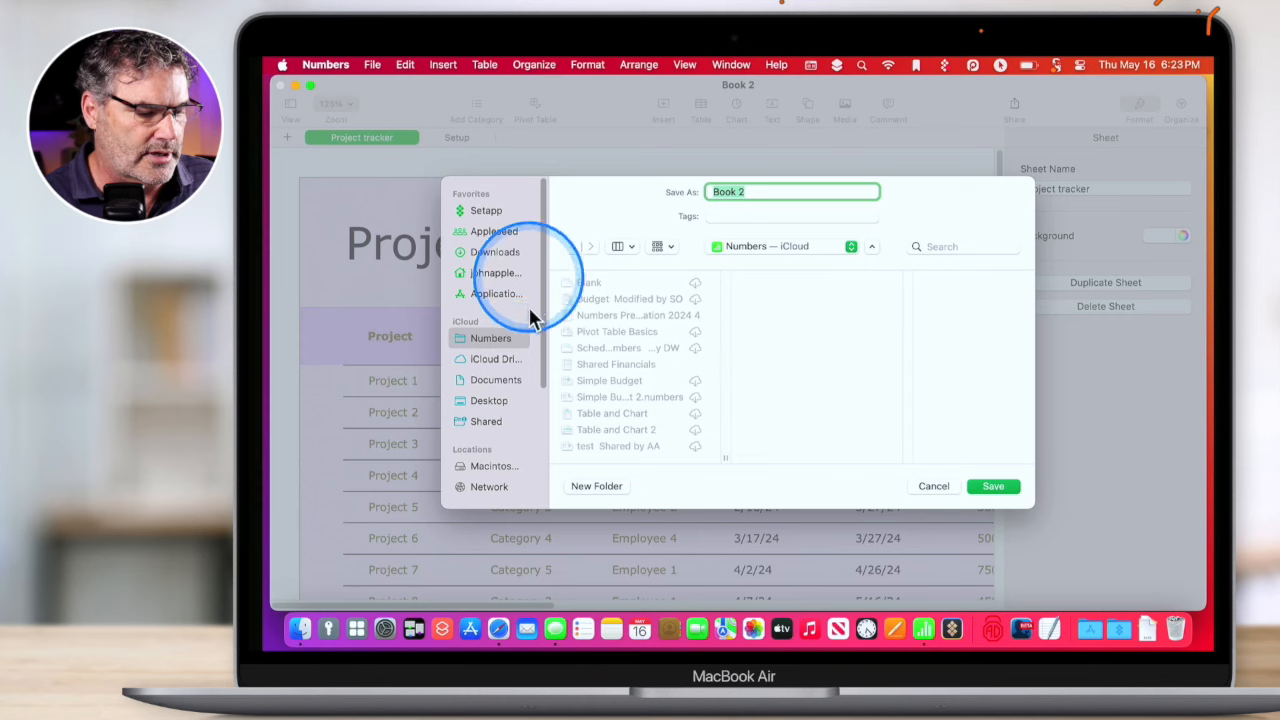
{"action": "left_click", "coordinate": [490, 361]}
{"action": "scroll", "coordinate": [581, 340], "scroll_direction": "down", "scroll_amount": 5}
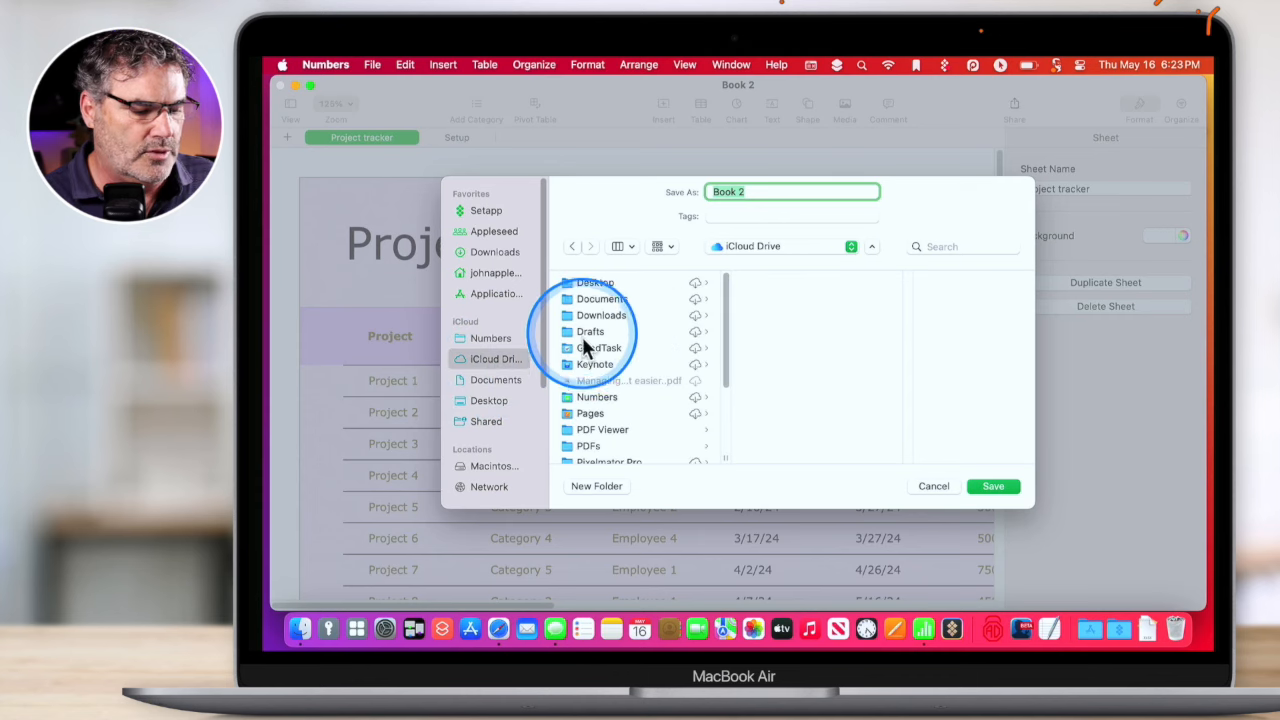
{"action": "scroll", "coordinate": [583, 358], "scroll_direction": "down", "scroll_amount": 3}
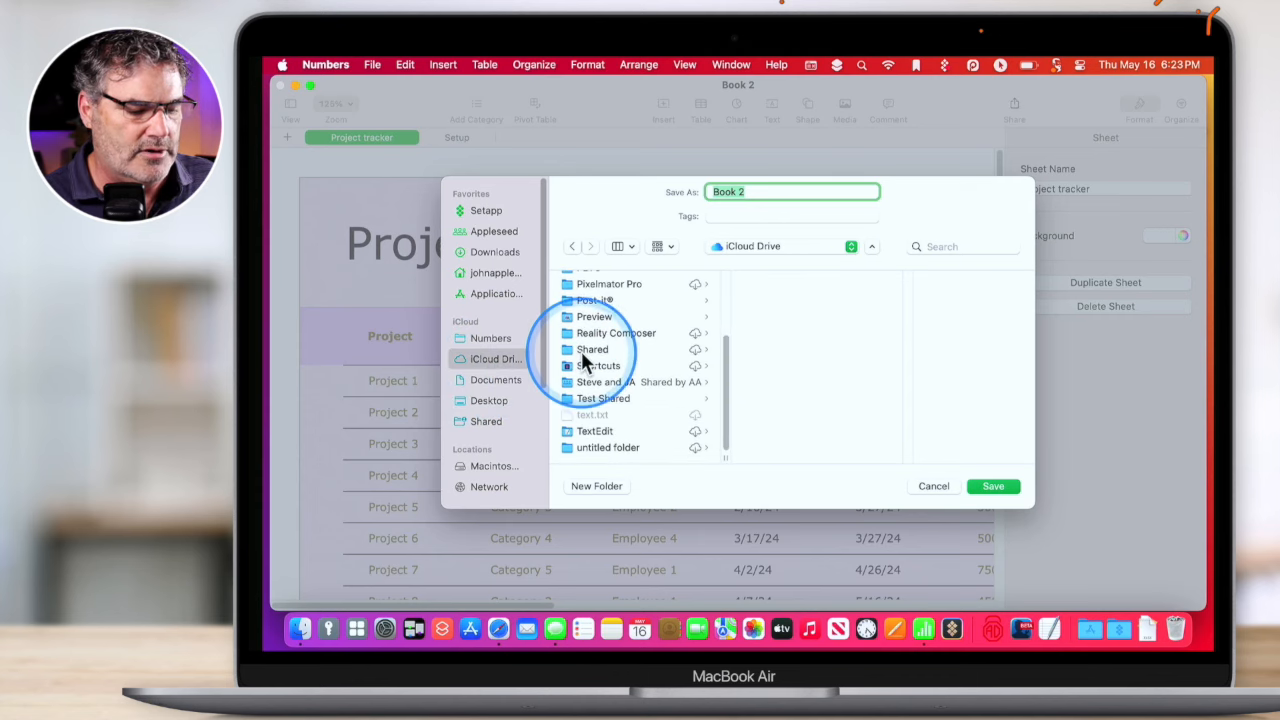
{"action": "scroll", "coordinate": [583, 358], "scroll_direction": "up", "scroll_amount": 5}
{"action": "left_click", "coordinate": [585, 350]}
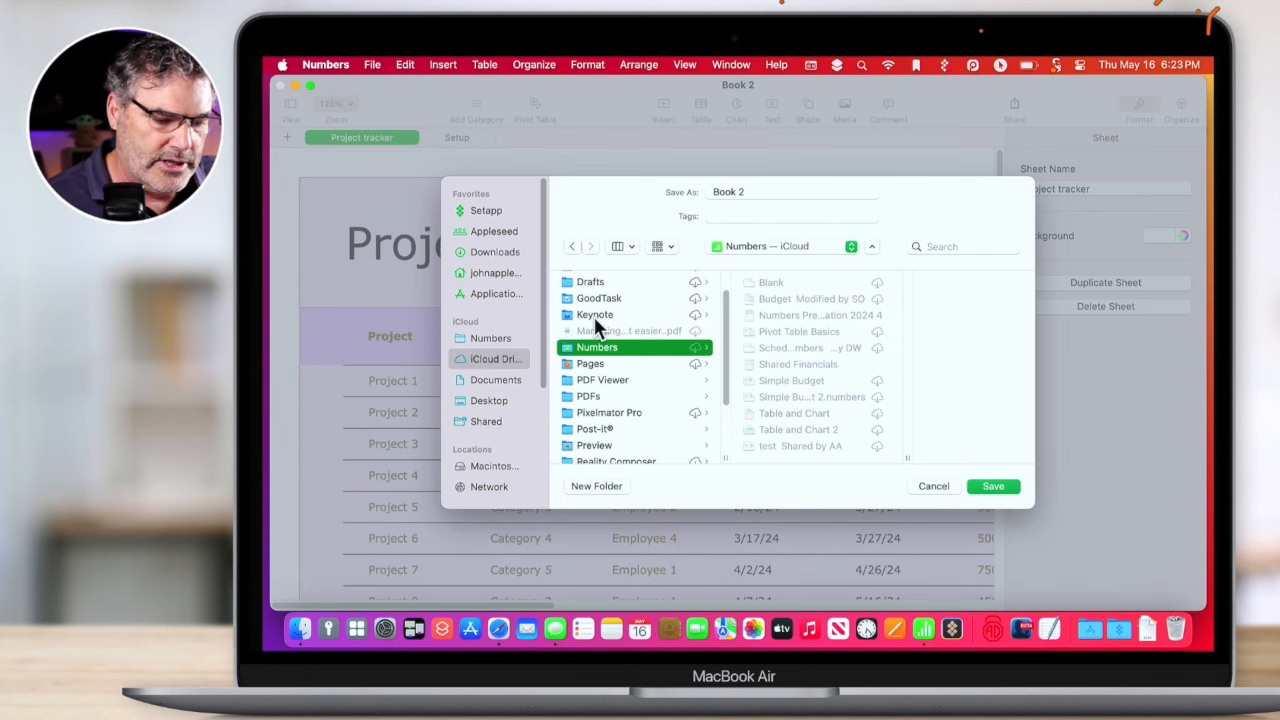
{"action": "left_click", "coordinate": [936, 487]}
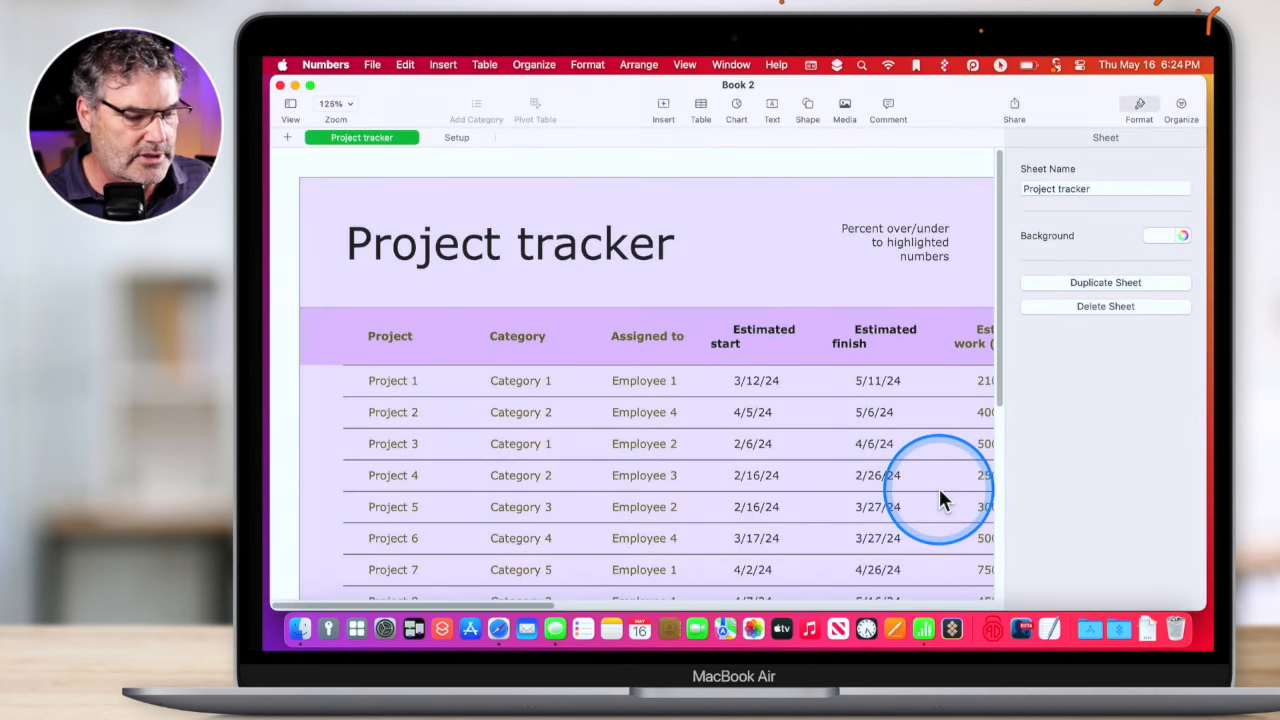
Close Book 2 and open the recent document Shared Financials.
{"action": "key", "text": "super+w"}
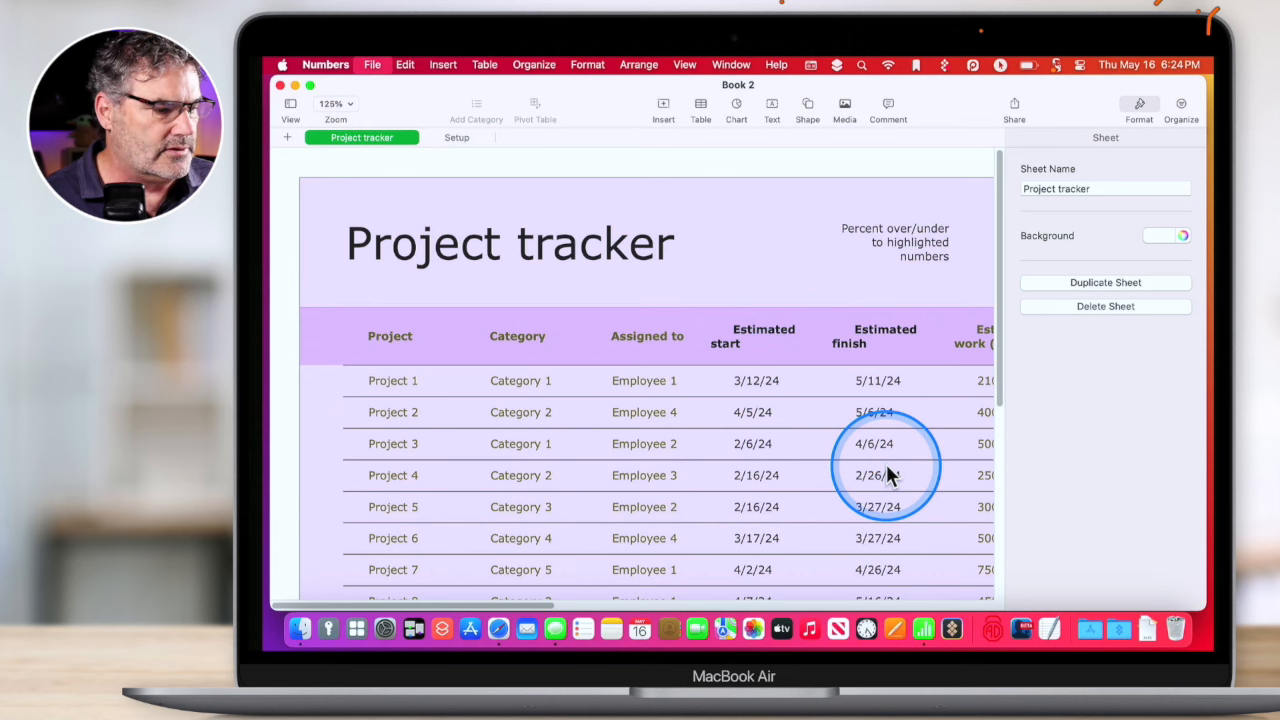
{"action": "left_click", "coordinate": [323, 65]}
{"action": "mouse_move", "coordinate": [377, 62]}
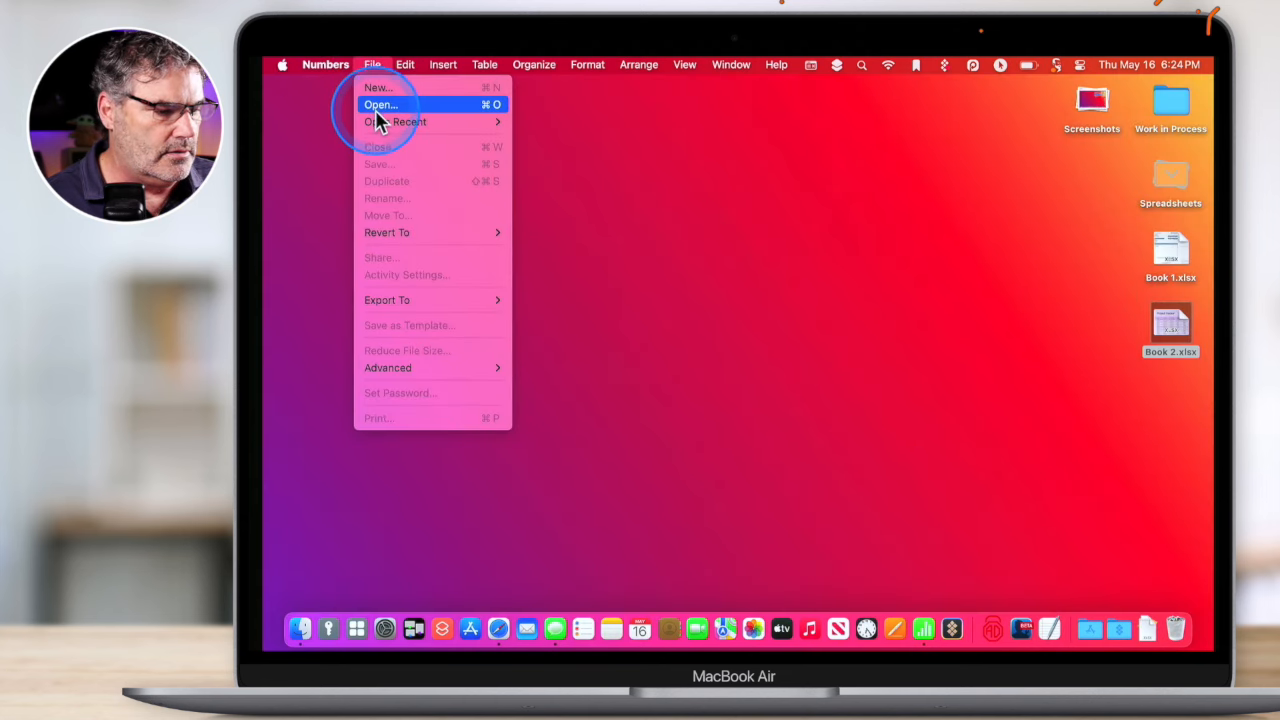
{"action": "mouse_move", "coordinate": [378, 120]}
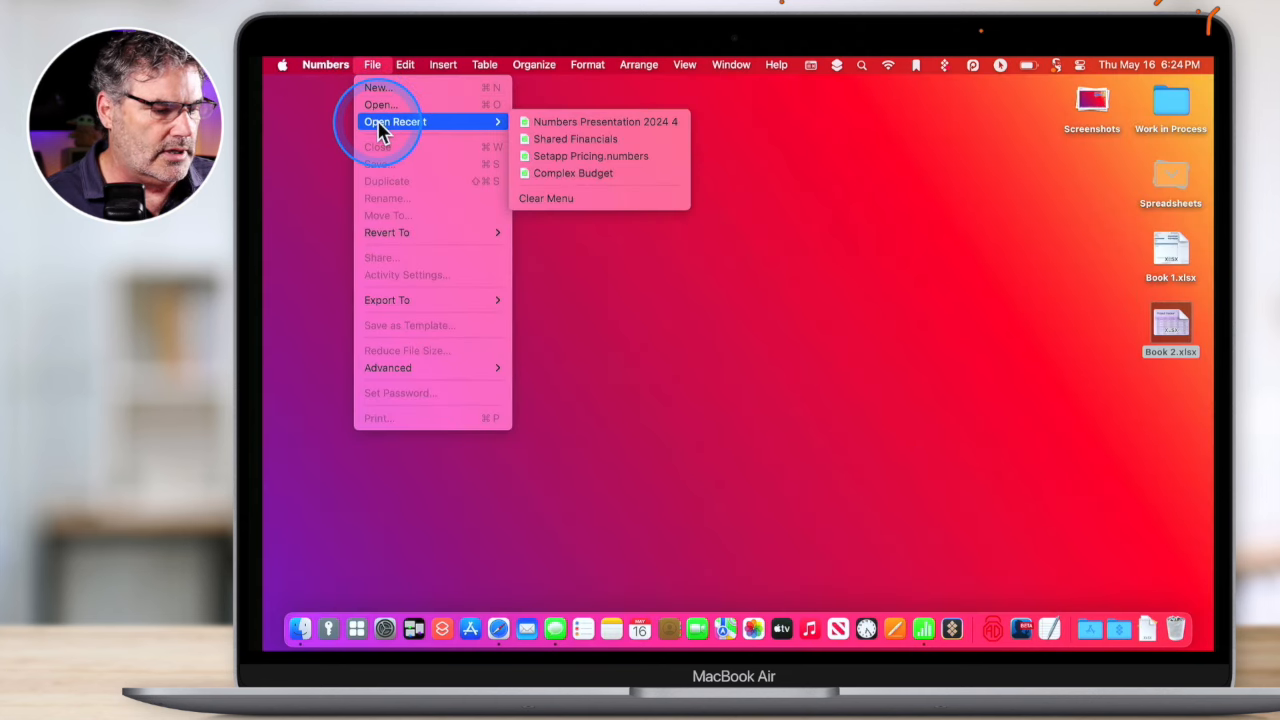
{"action": "left_click", "coordinate": [561, 155]}
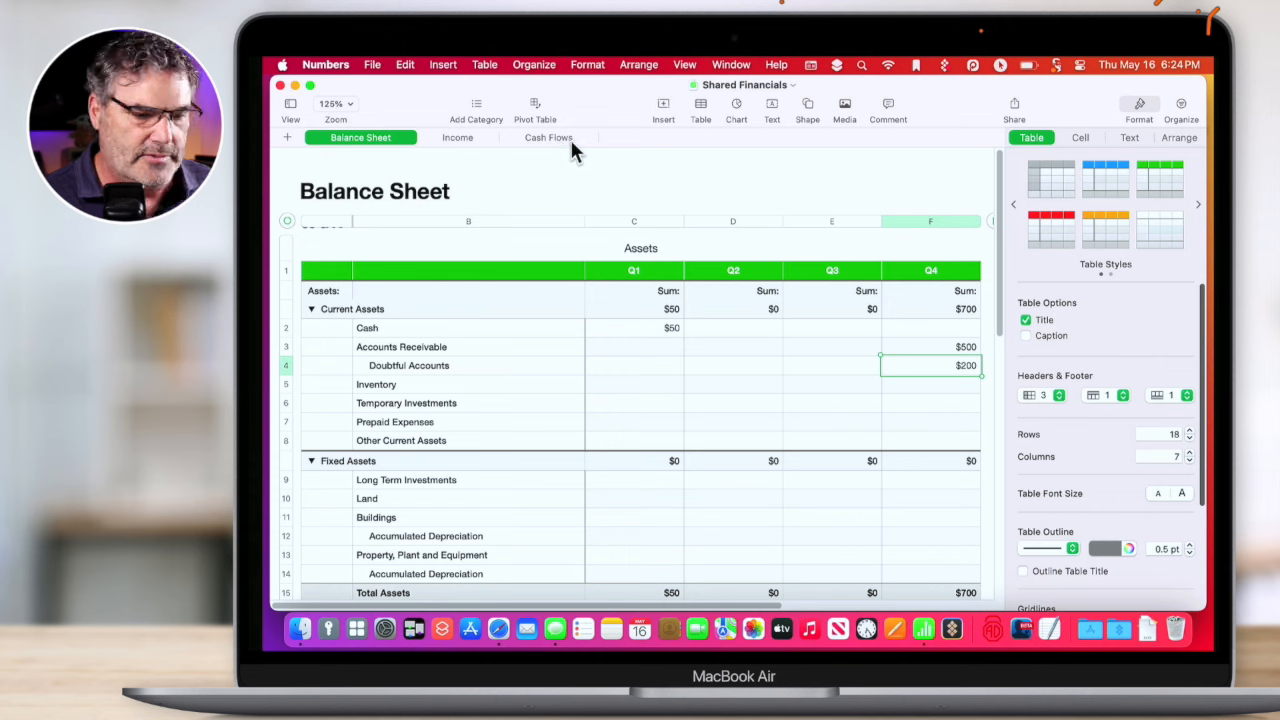
Share Shared Financials in Collaborate mode through a new message in Messages.
{"action": "left_click", "coordinate": [1009, 103]}
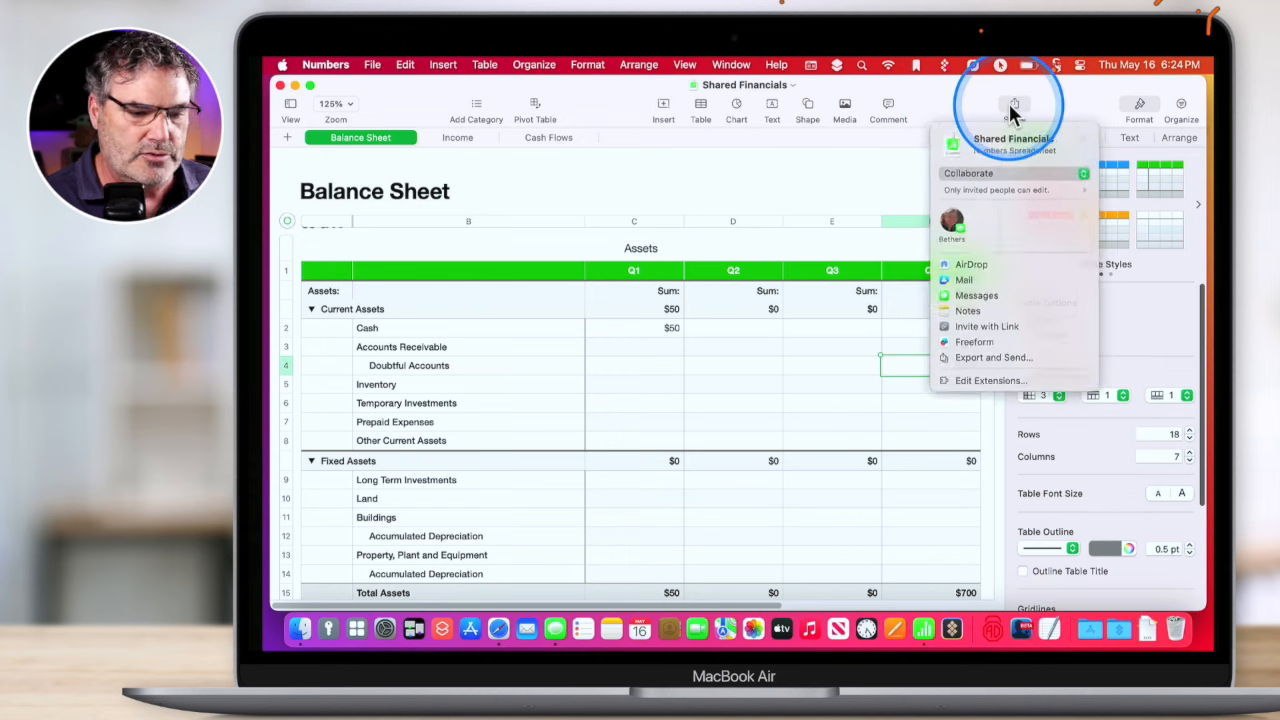
{"action": "left_click", "coordinate": [970, 179]}
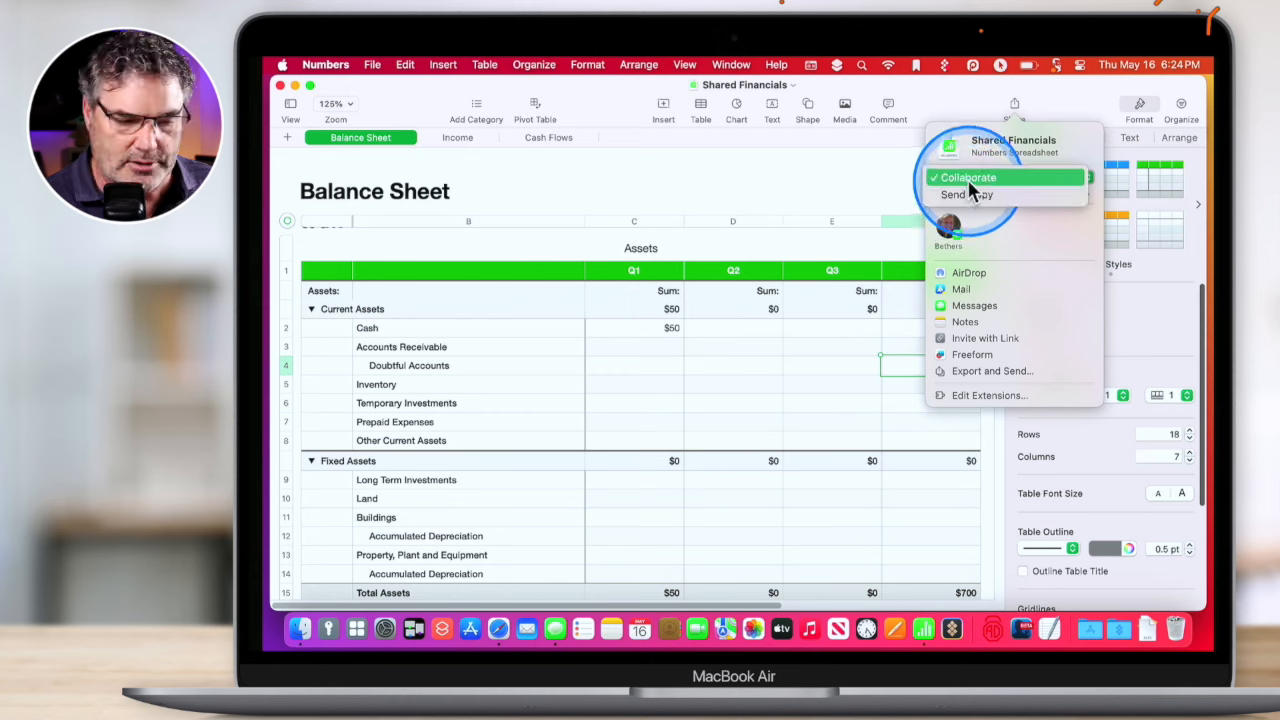
{"action": "left_click", "coordinate": [968, 180]}
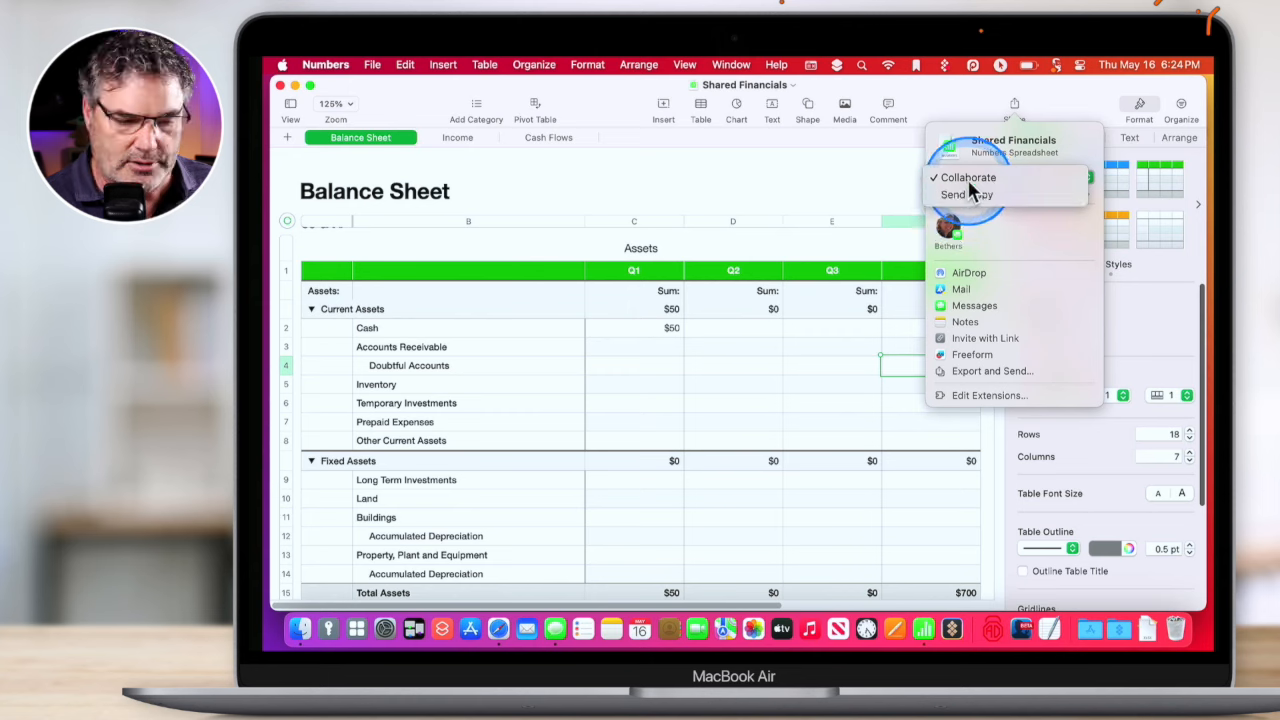
{"action": "left_click", "coordinate": [961, 306]}
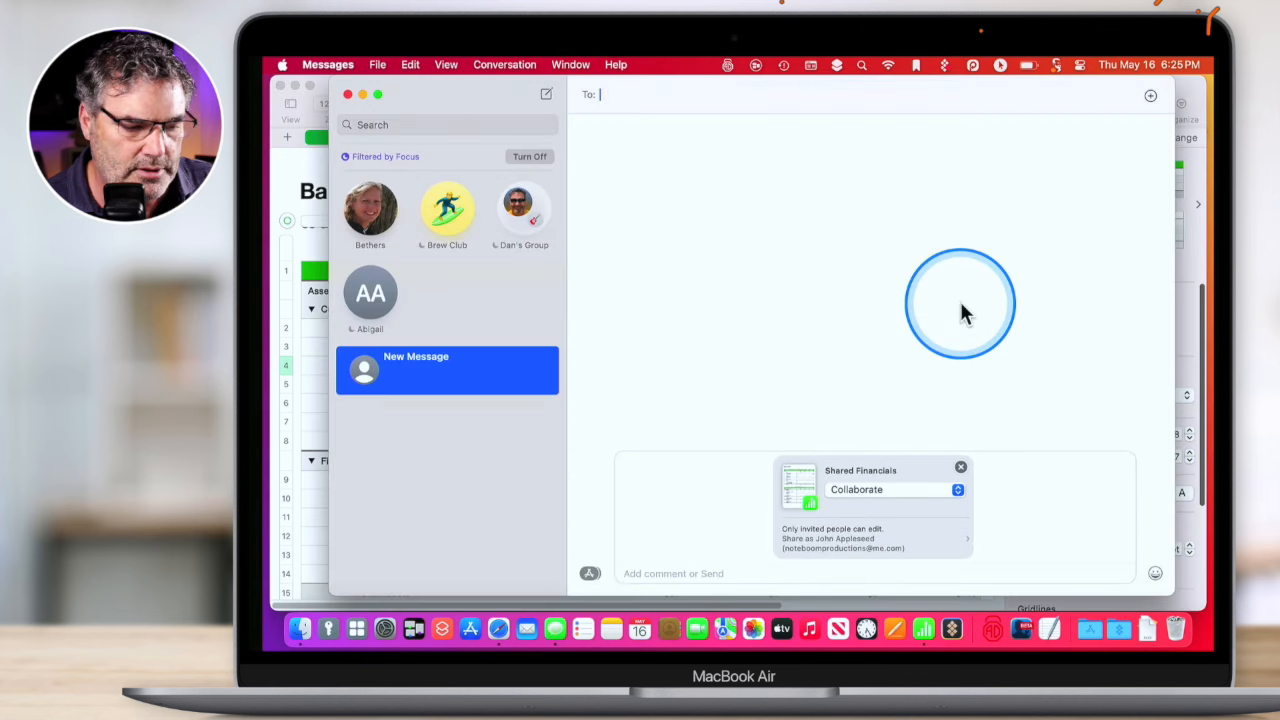
Address the collaboration invitation to the collaborator's contact.
{"action": "left_click", "coordinate": [535, 158]}
{"action": "left_click", "coordinate": [614, 106]}
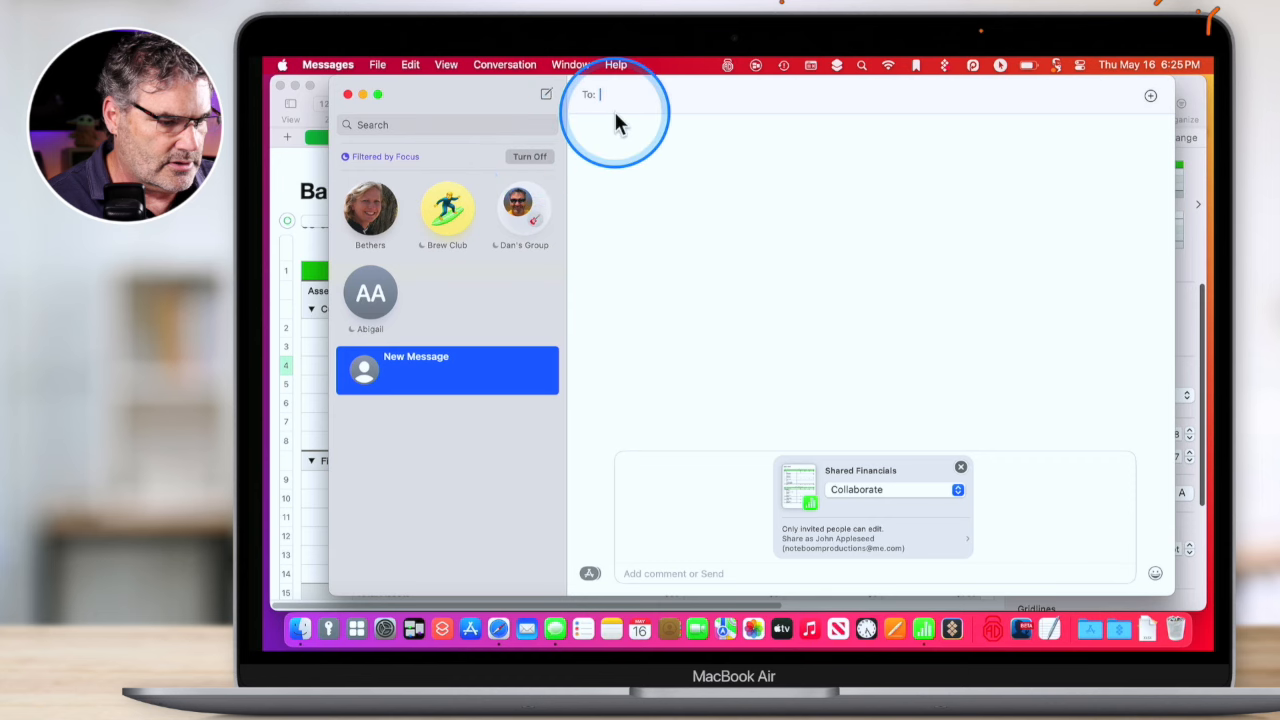
{"action": "type", "text": "danw"}
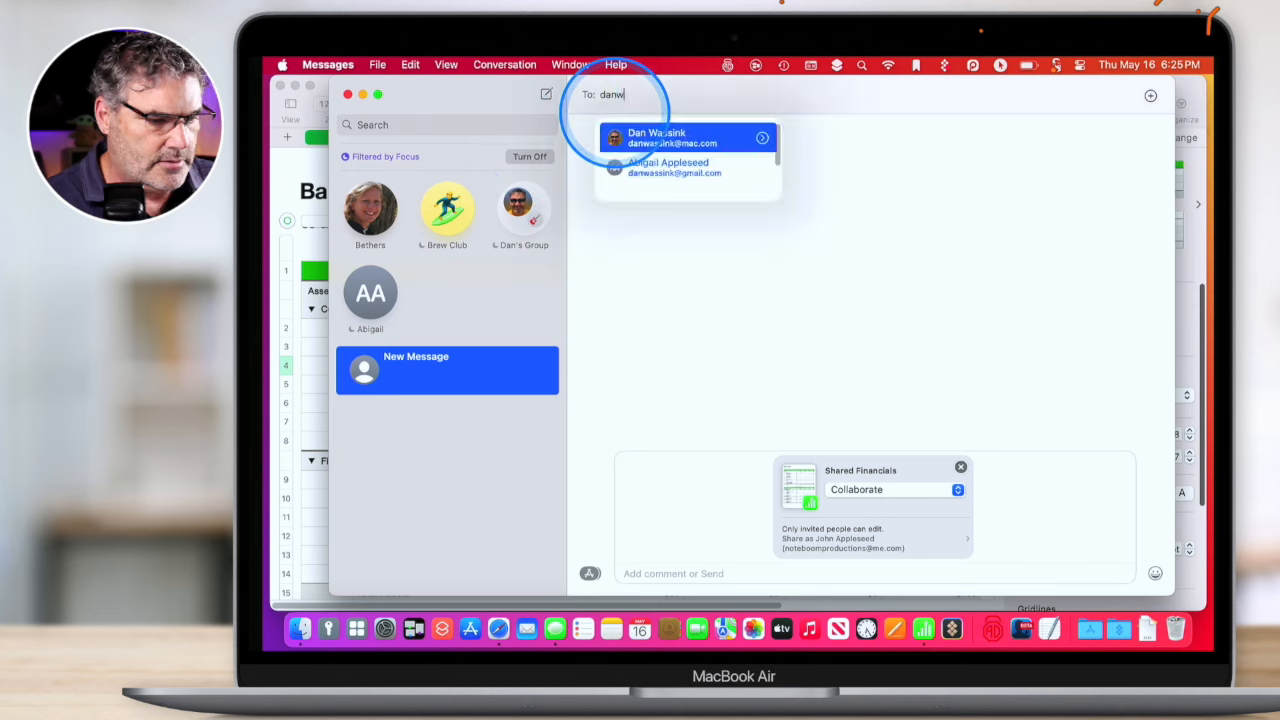
{"action": "key", "text": "Return"}
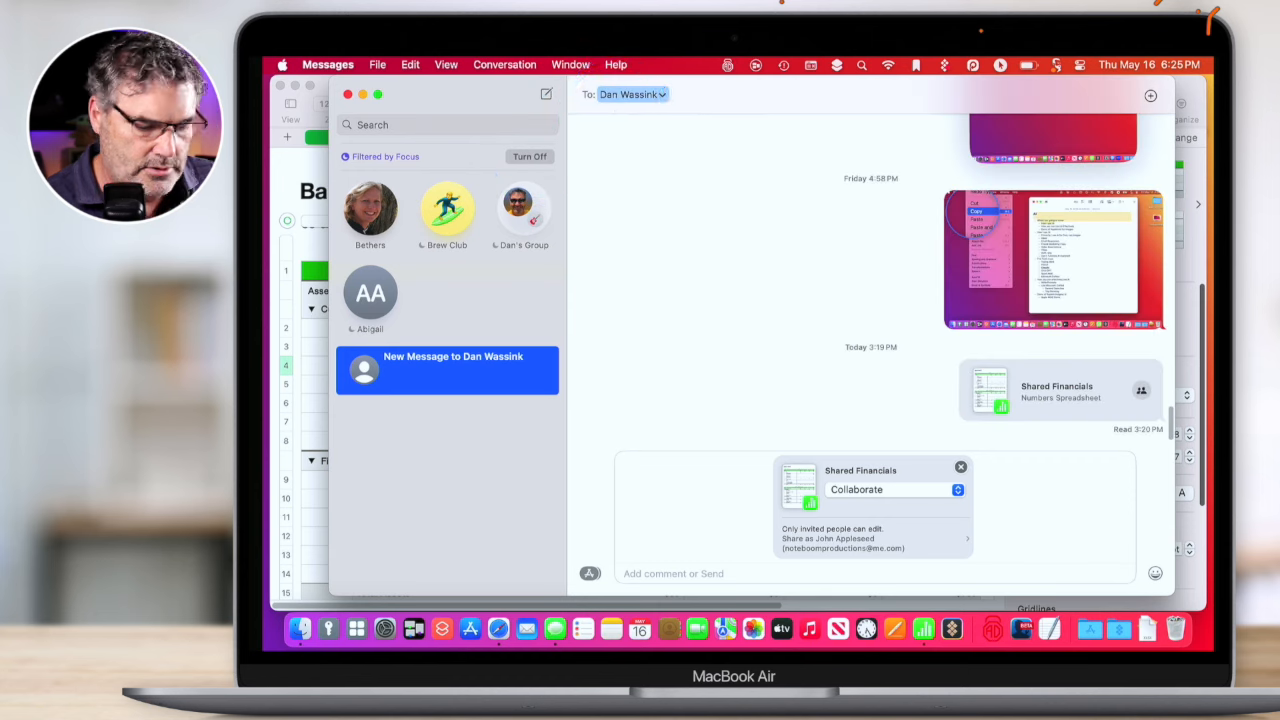
{"action": "left_click", "coordinate": [1021, 505]}
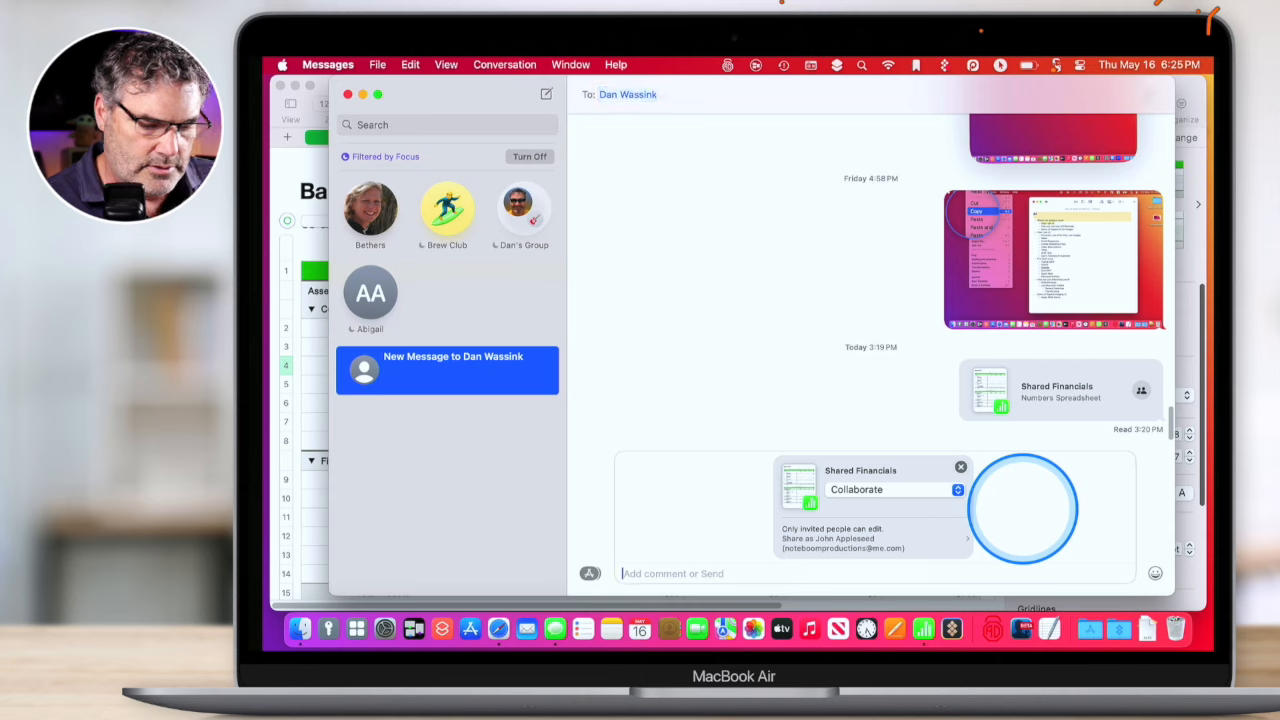
Add the comment "nums" to the invitation, send it, and close the Messages window.
{"action": "left_click", "coordinate": [655, 585]}
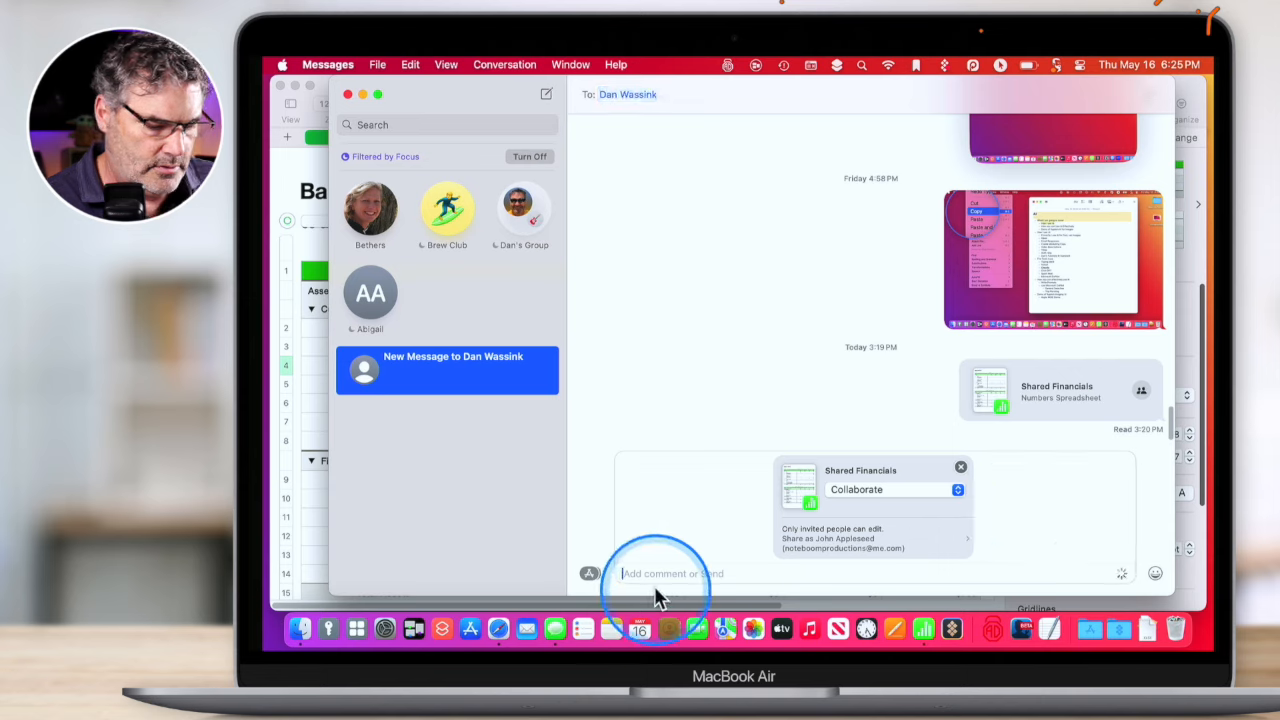
{"action": "type", "text": "nu"}
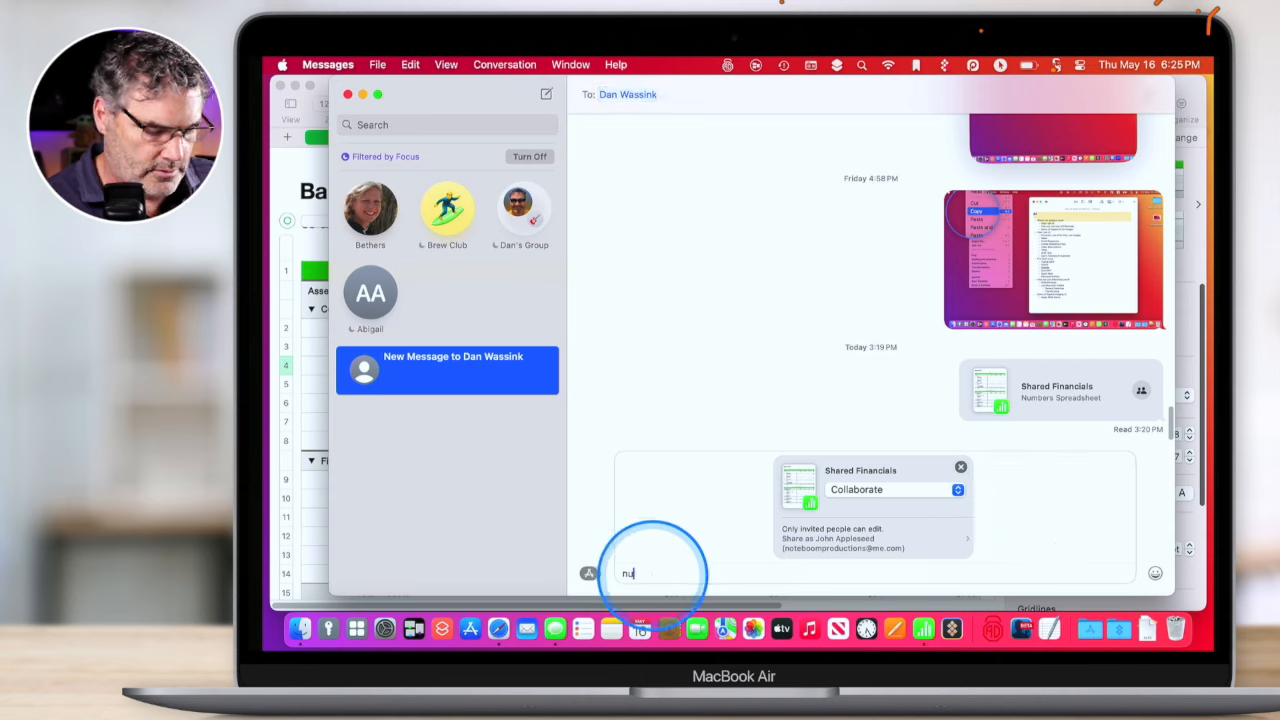
{"action": "type", "text": "ms"}
{"action": "key", "text": "Return"}
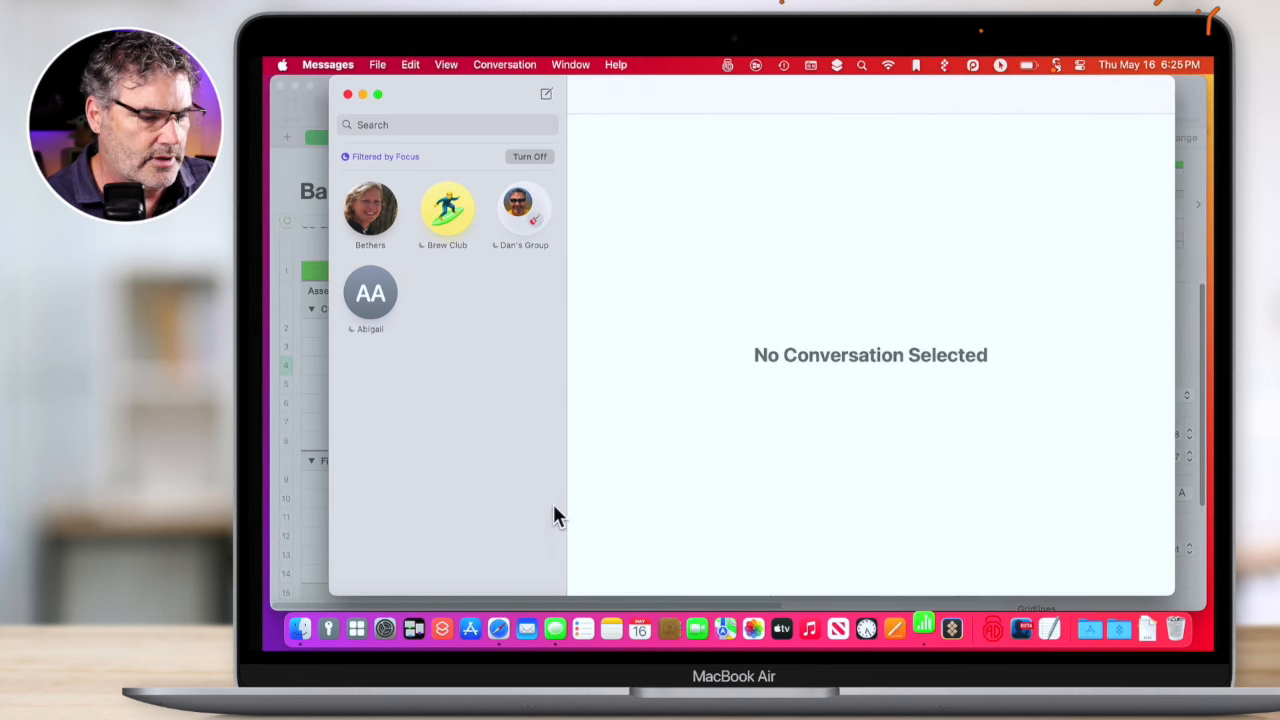
{"action": "key", "text": "super+w"}
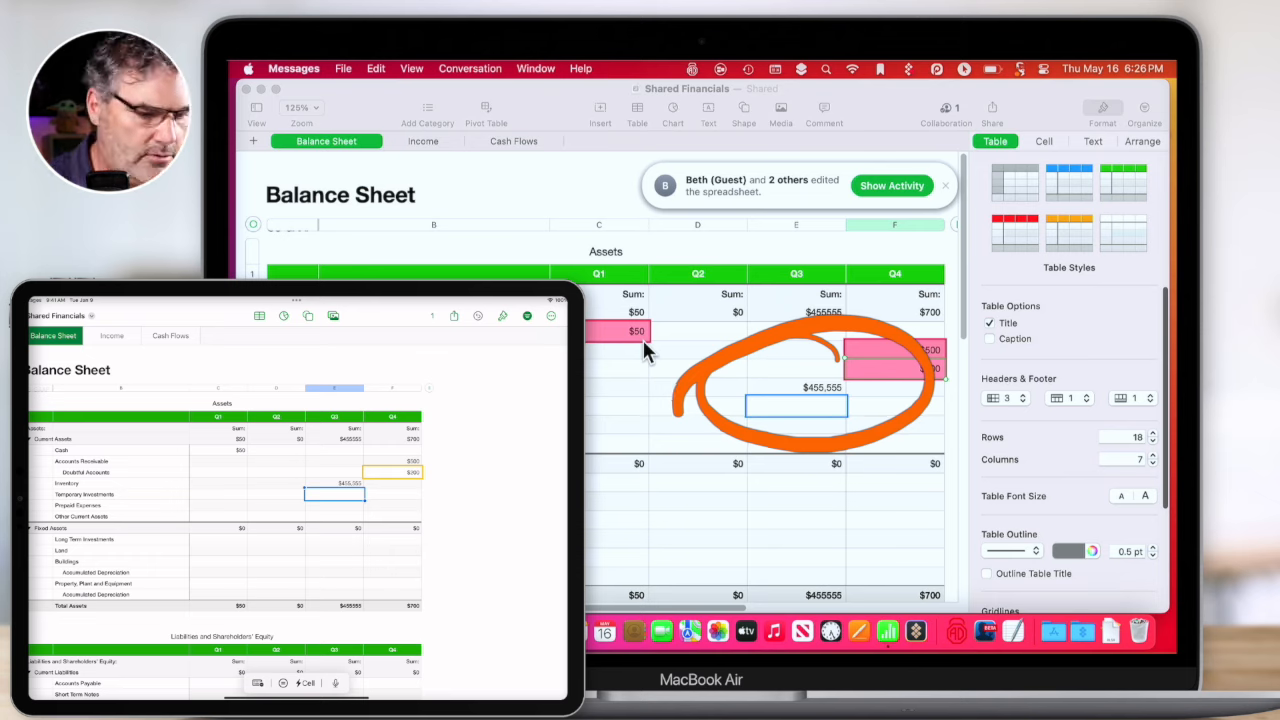
Enter 123456 for Doubtful Accounts in Q4 and for Temporary Investments in Q3 of the Assets table.
{"action": "left_click", "coordinate": [812, 405]}
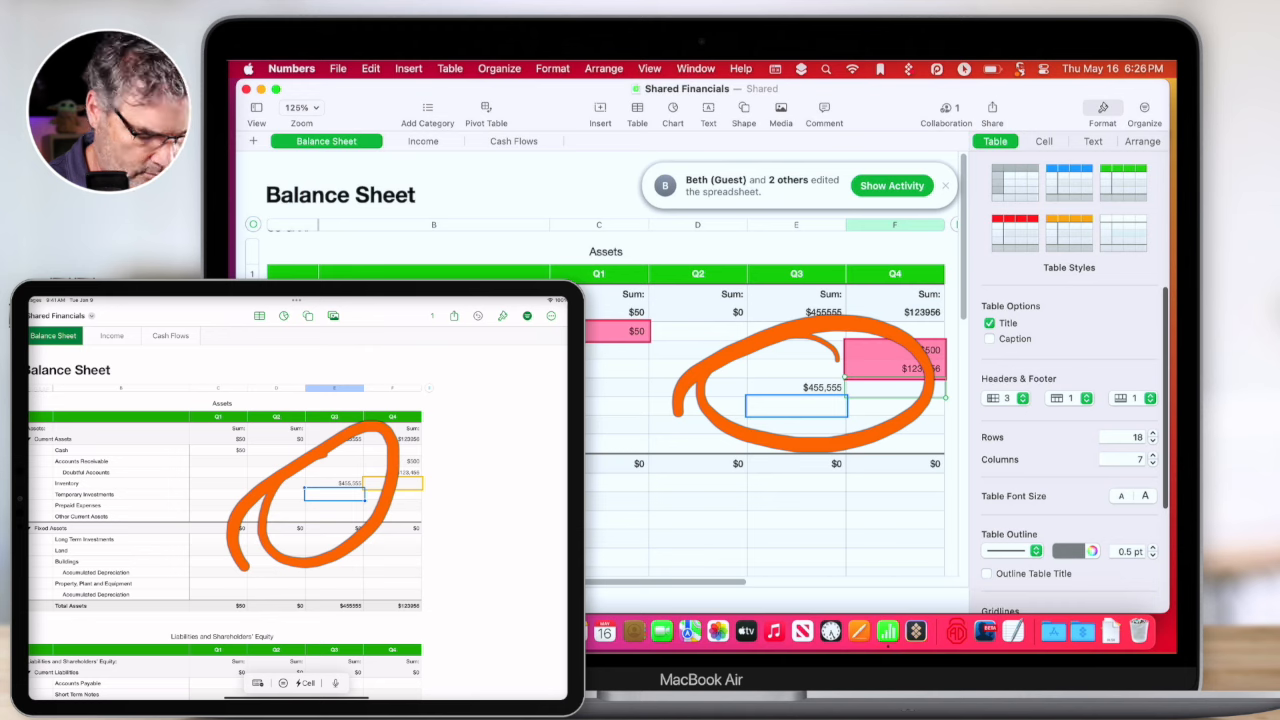
{"action": "left_click", "coordinate": [812, 408]}
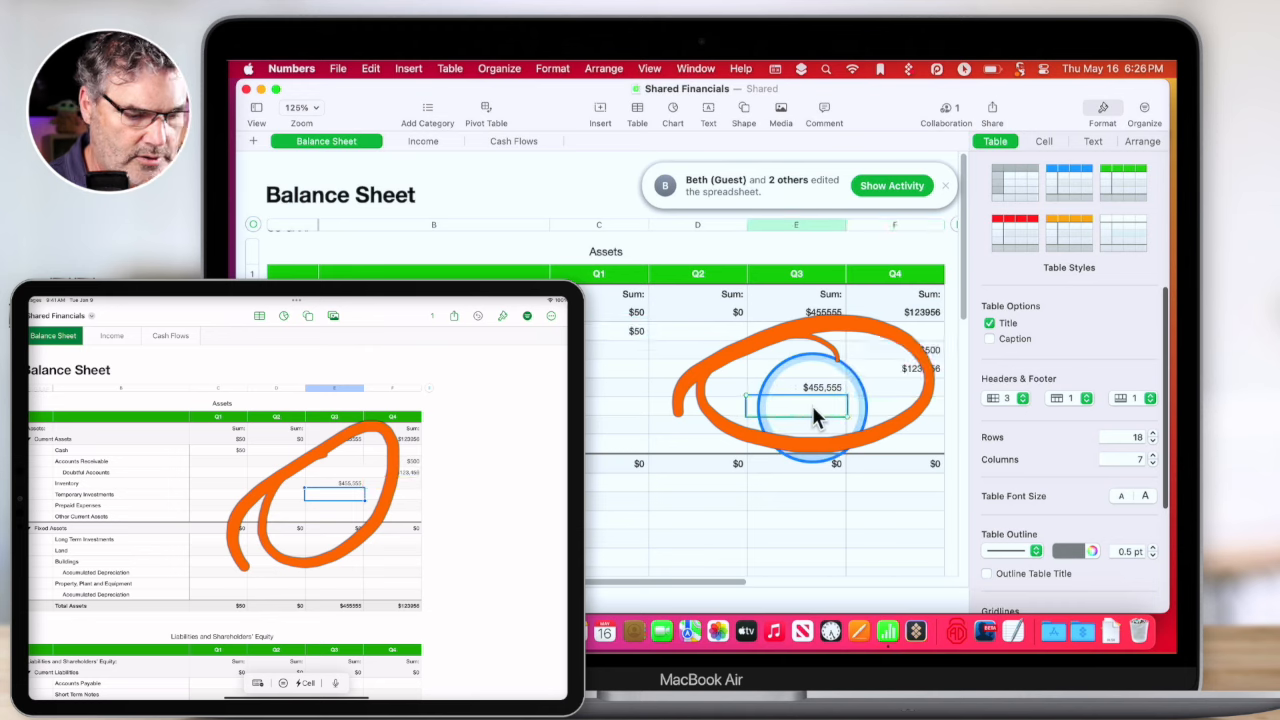
{"action": "type", "text": "123456"}
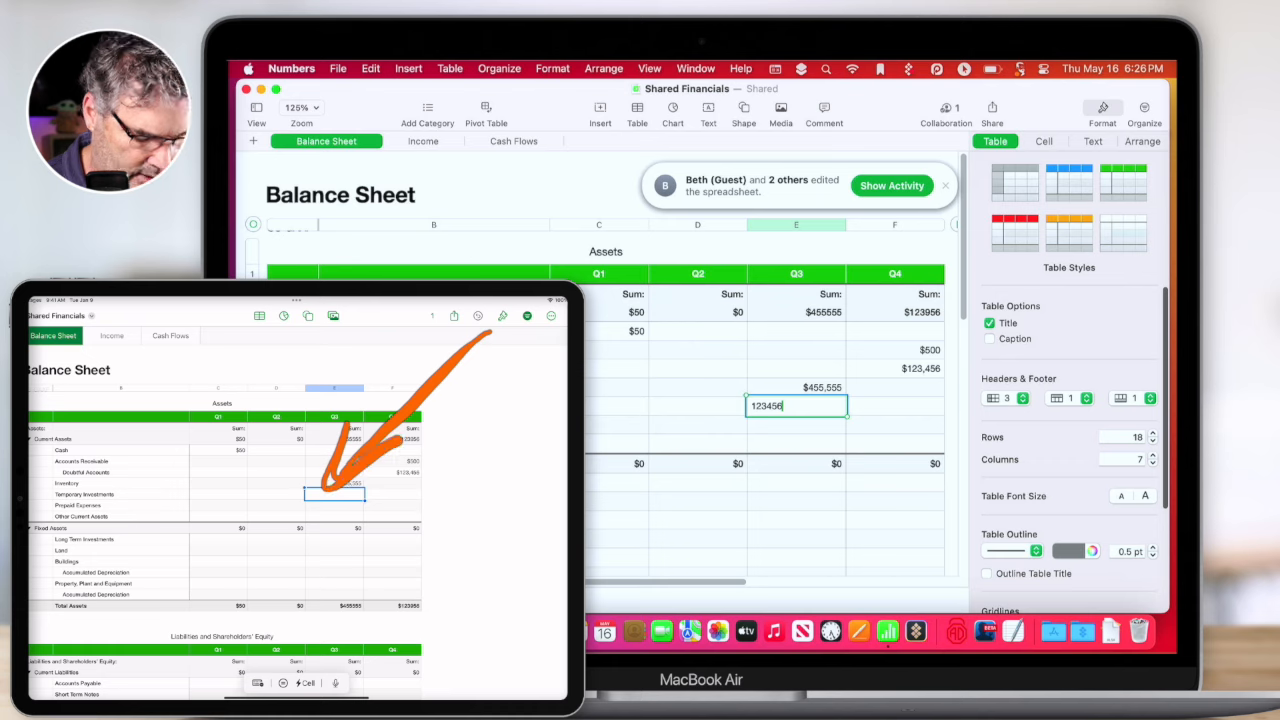
{"action": "key", "text": "Return"}
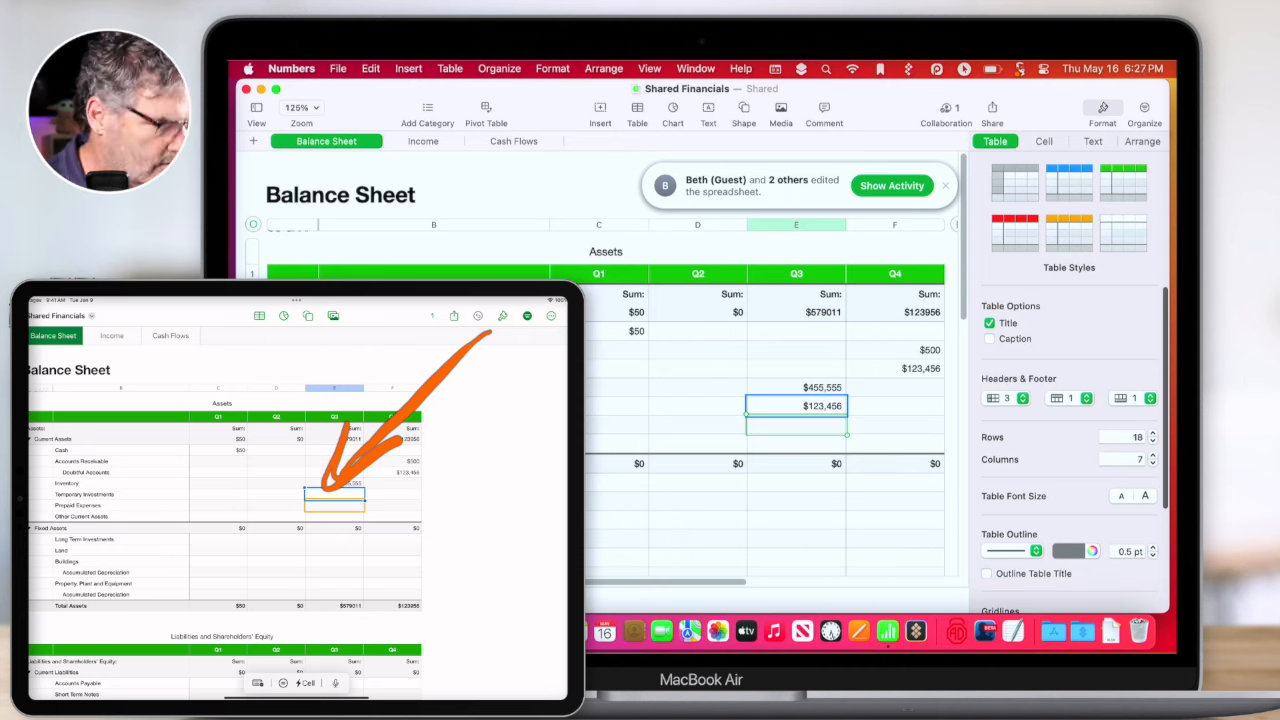
Select different cells in the Assets table to check how the selection shows on the collaborator's iPad, and deselect the table.
{"action": "left_click", "coordinate": [883, 415]}
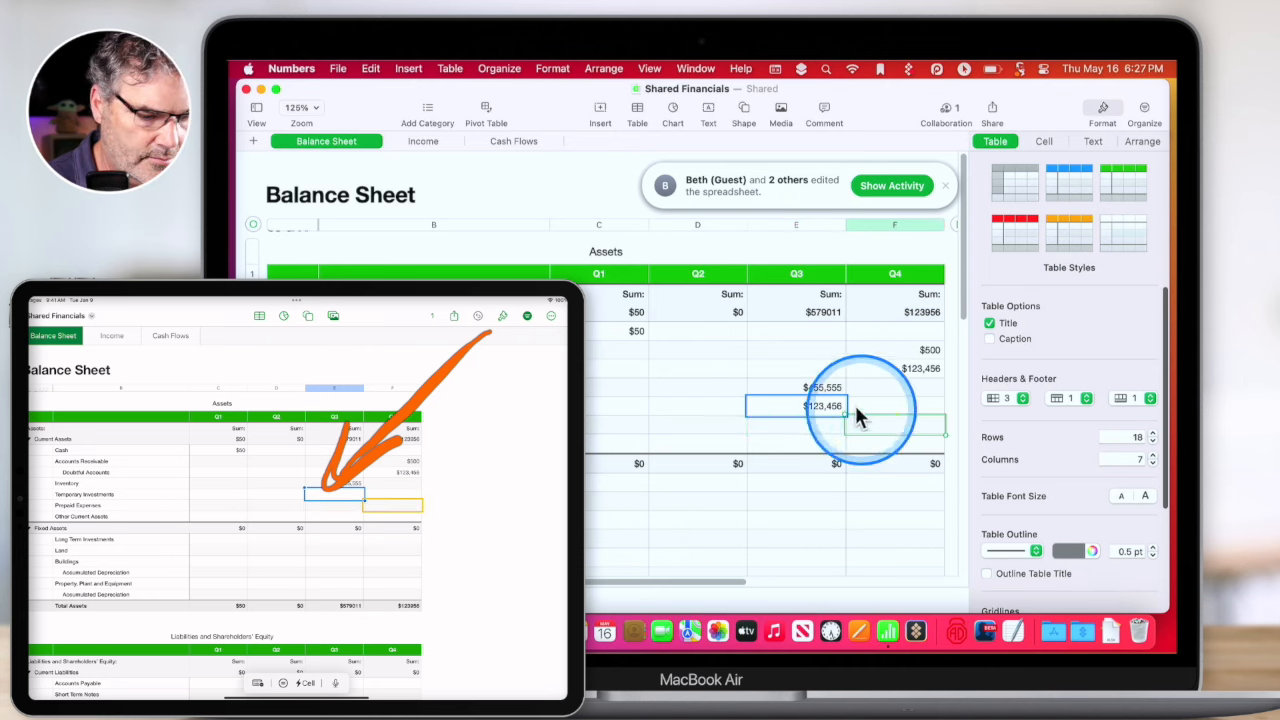
{"action": "left_click", "coordinate": [706, 388]}
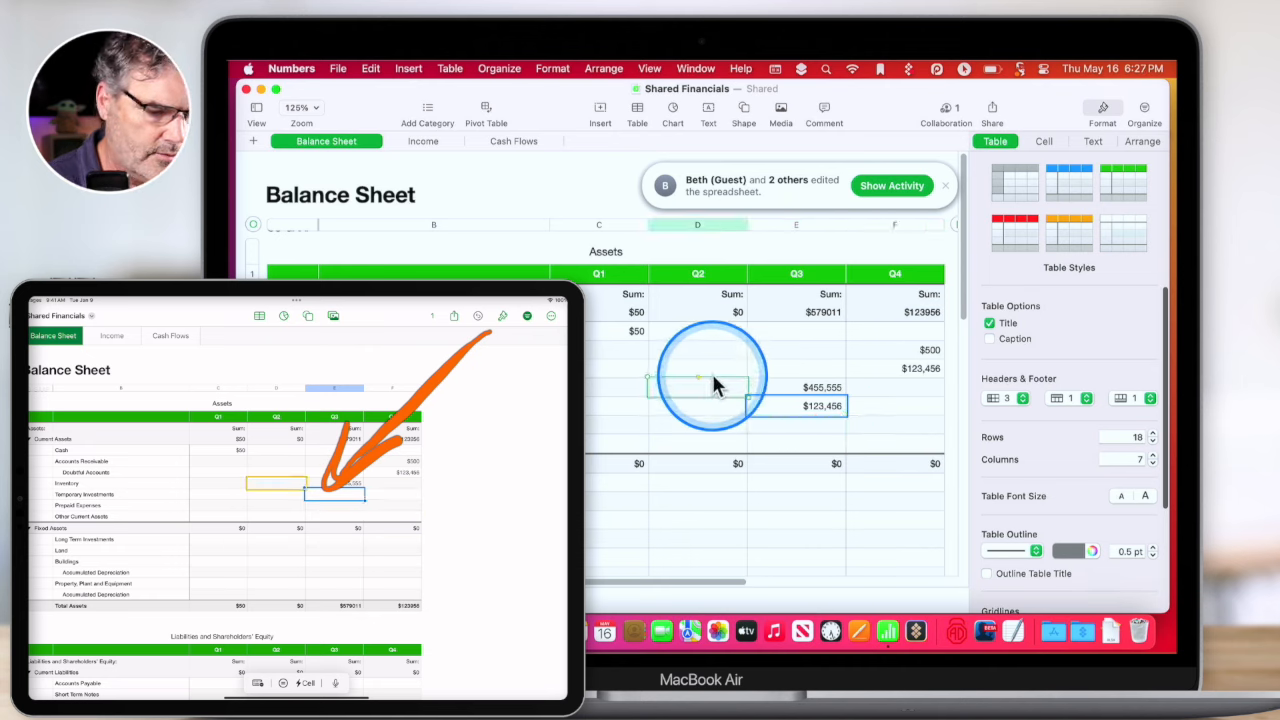
{"action": "key", "text": "Right"}
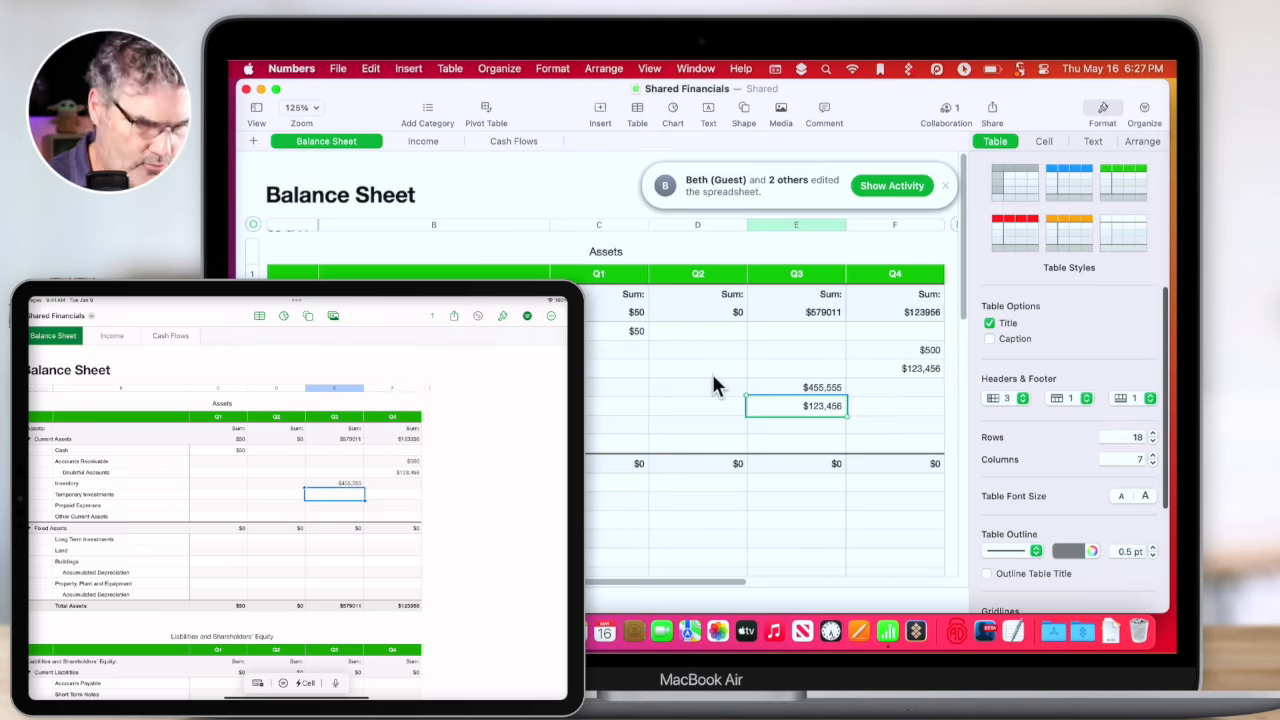
{"action": "left_click", "coordinate": [866, 406]}
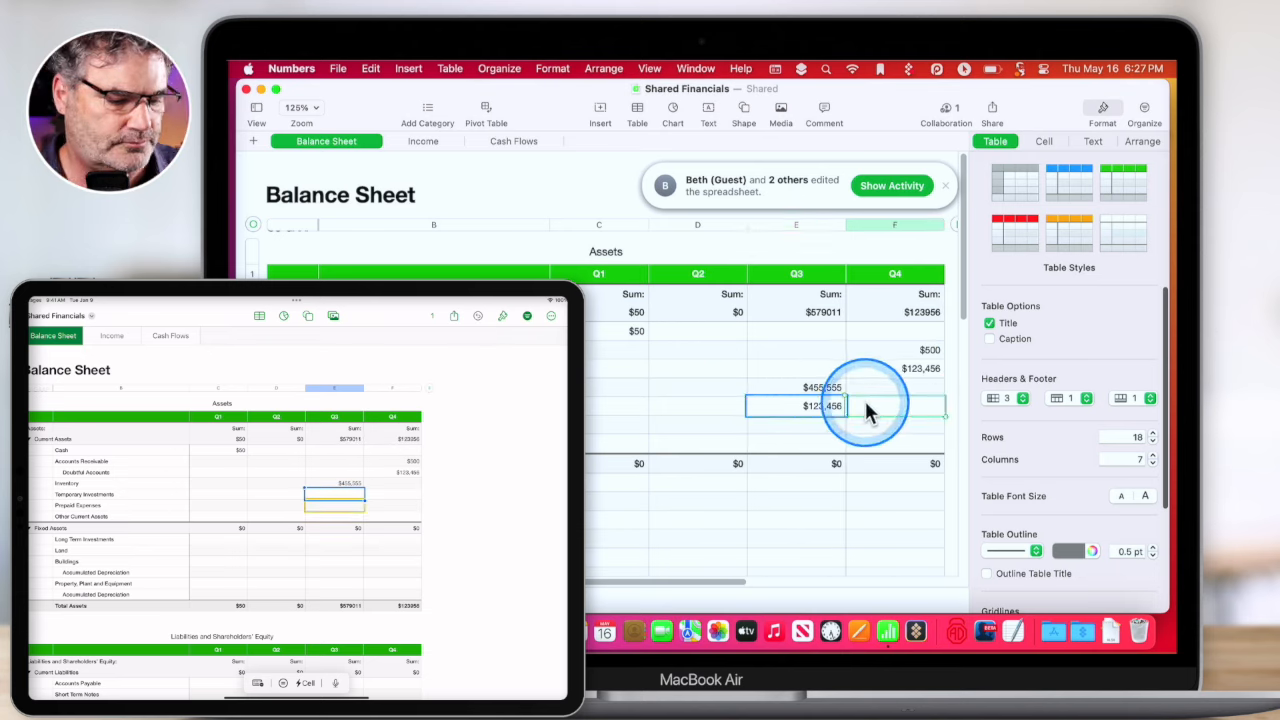
{"action": "key", "text": "super+shift+a"}
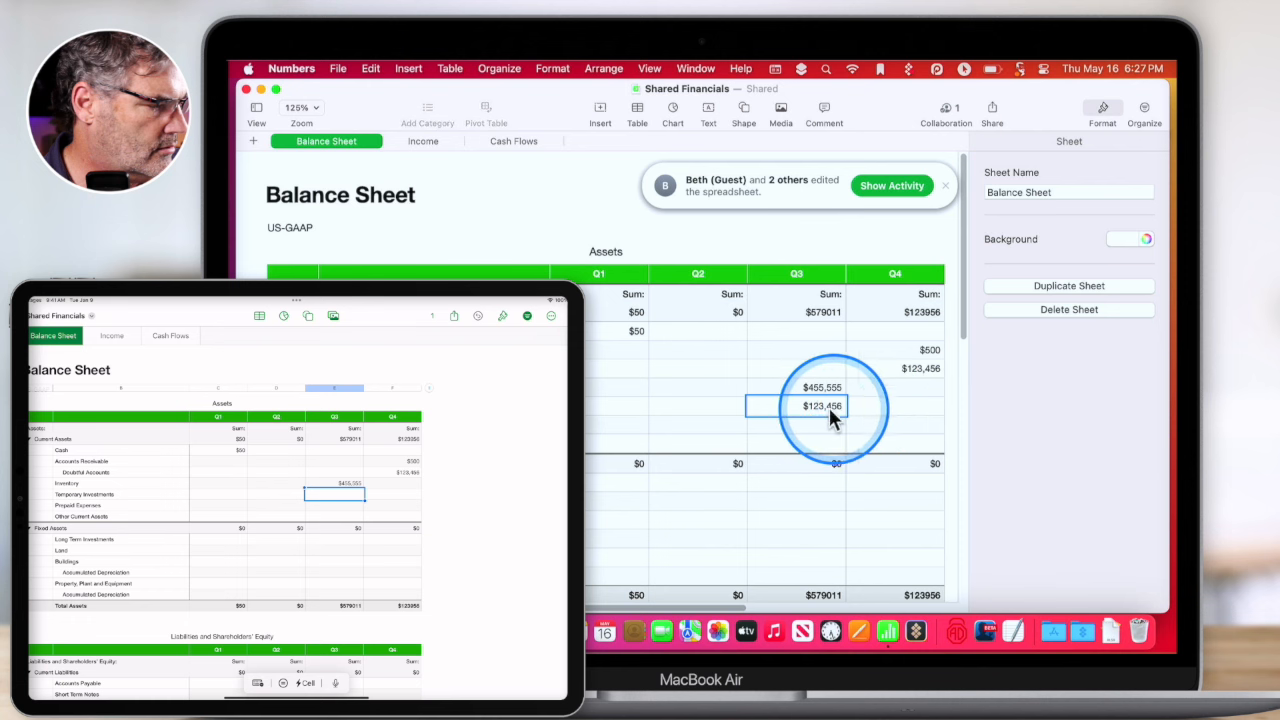
Insert 1233 in front of the existing Q3 amount for Temporary Investments.
{"action": "left_click", "coordinate": [810, 412]}
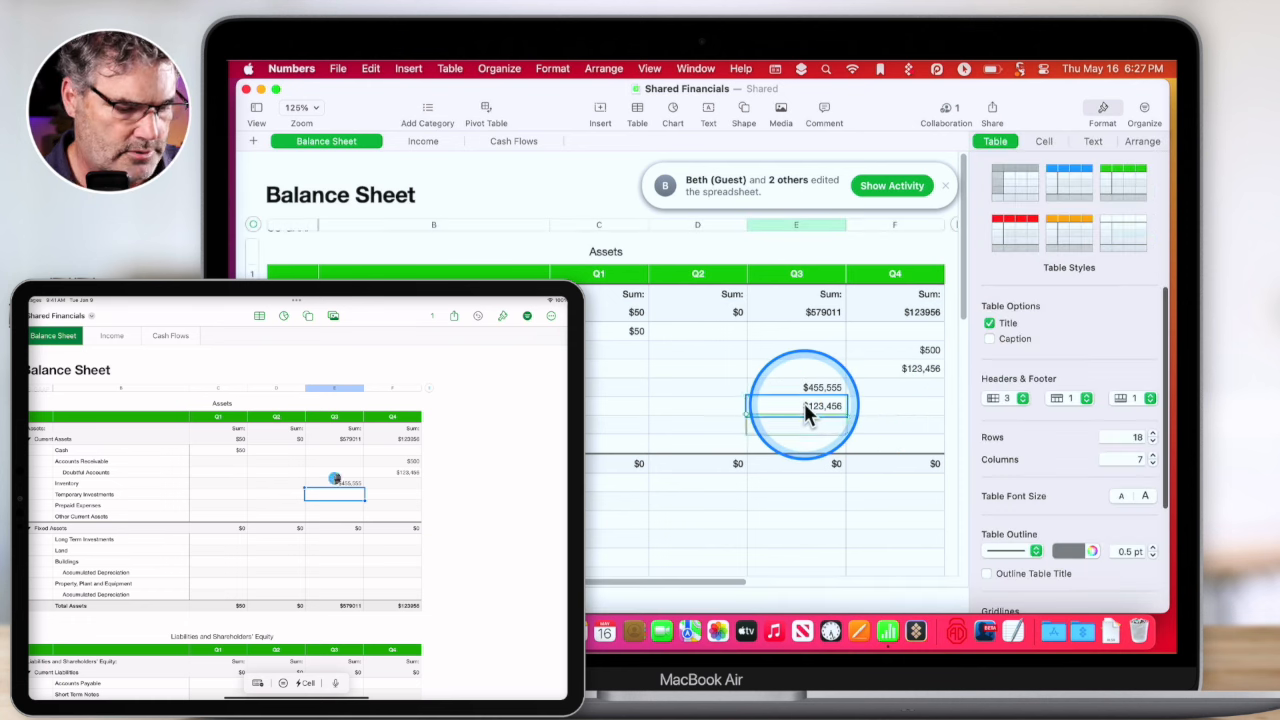
{"action": "left_click", "coordinate": [808, 415]}
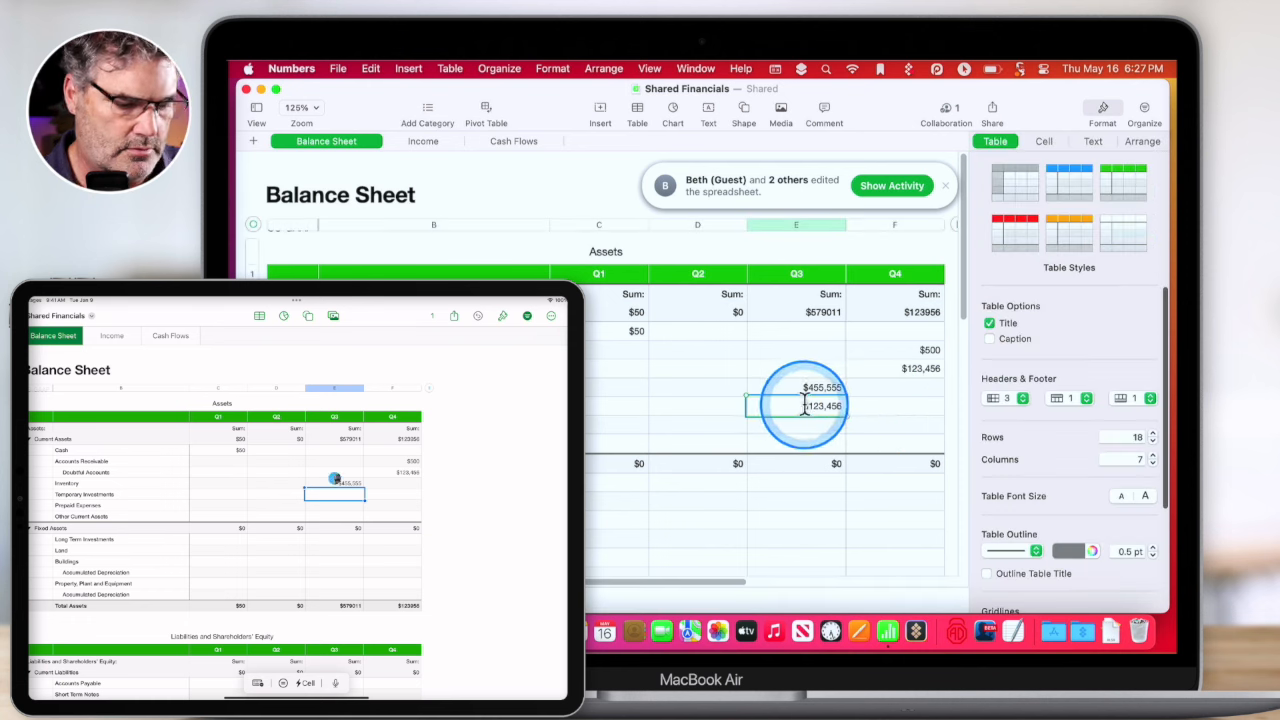
{"action": "type", "text": "1233"}
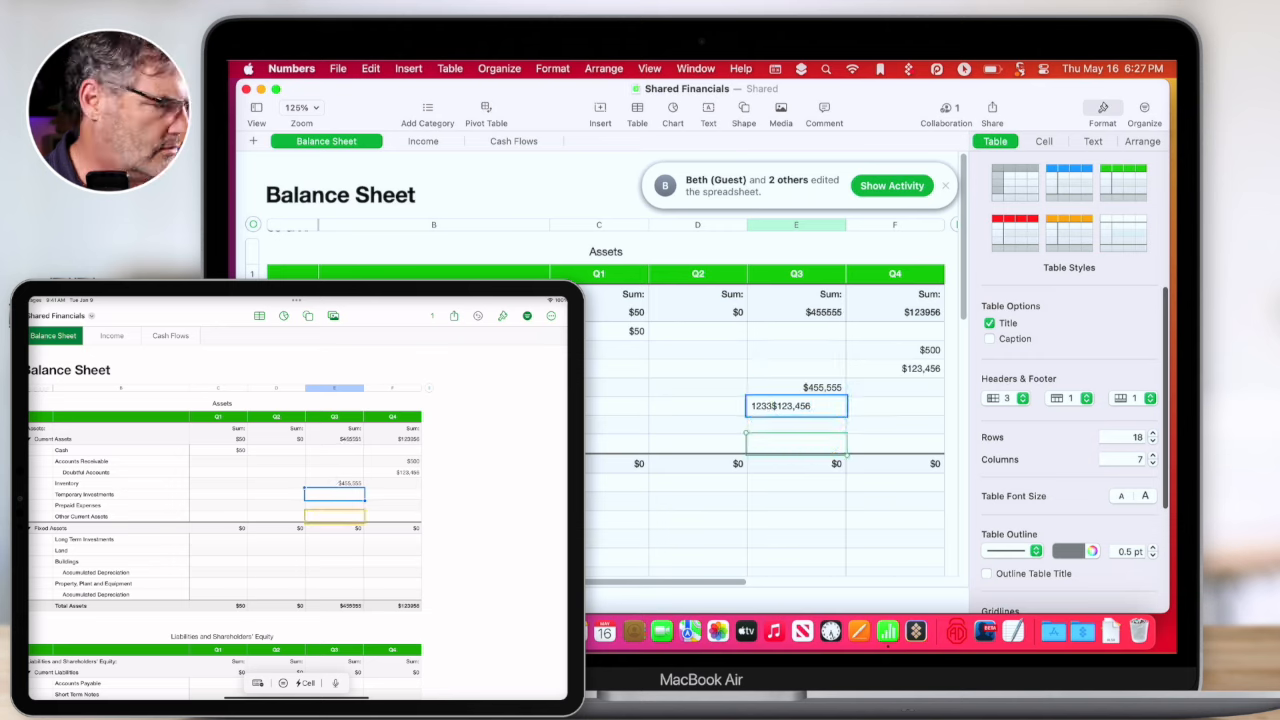
Enter 12,345 as the Q3 amount for Prepaid Expenses in the Assets table.
{"action": "left_click", "coordinate": [806, 420]}
{"action": "type", "text": "12,34"}
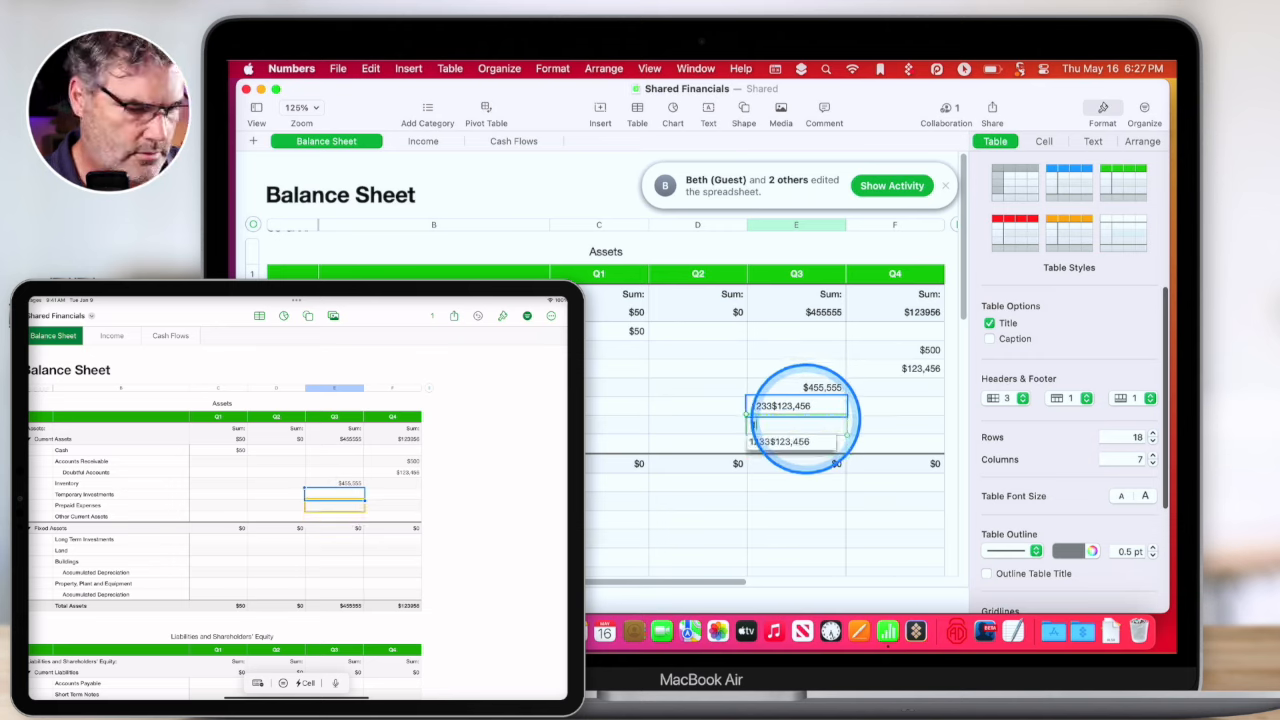
{"action": "type", "text": "5"}
{"action": "key", "text": "Return"}
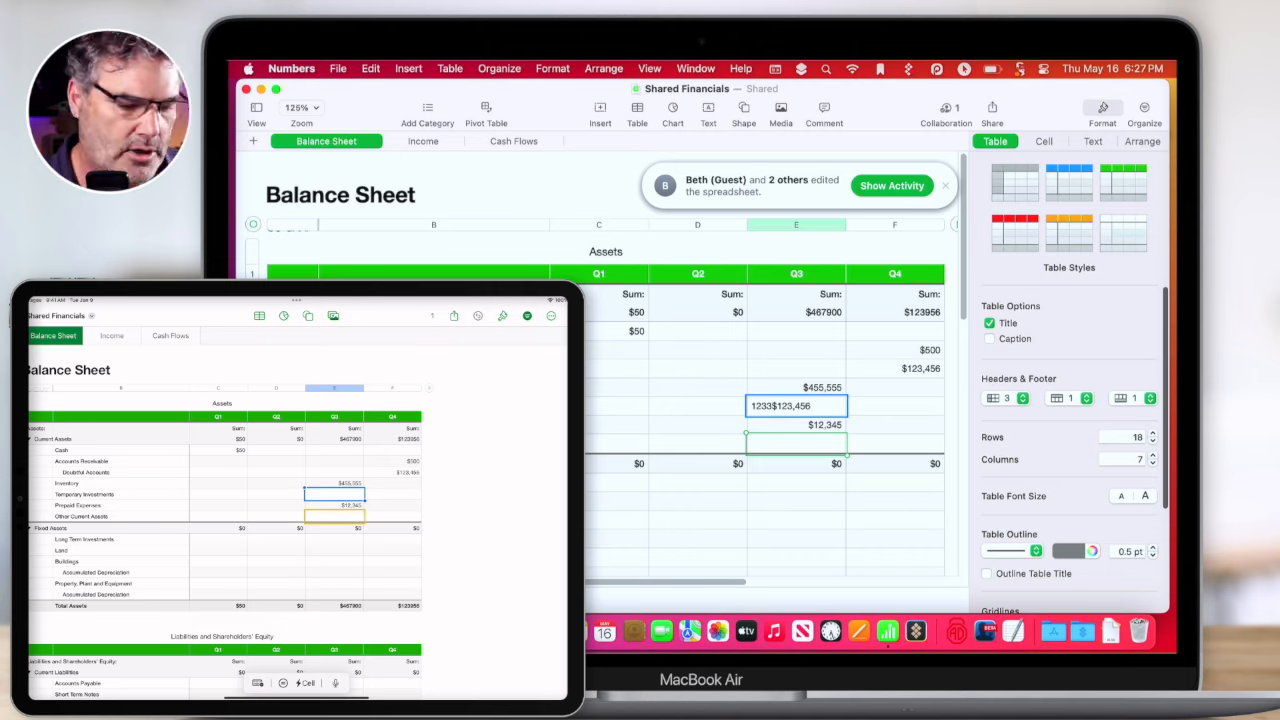
{"action": "mouse_move", "coordinate": [816, 415]}
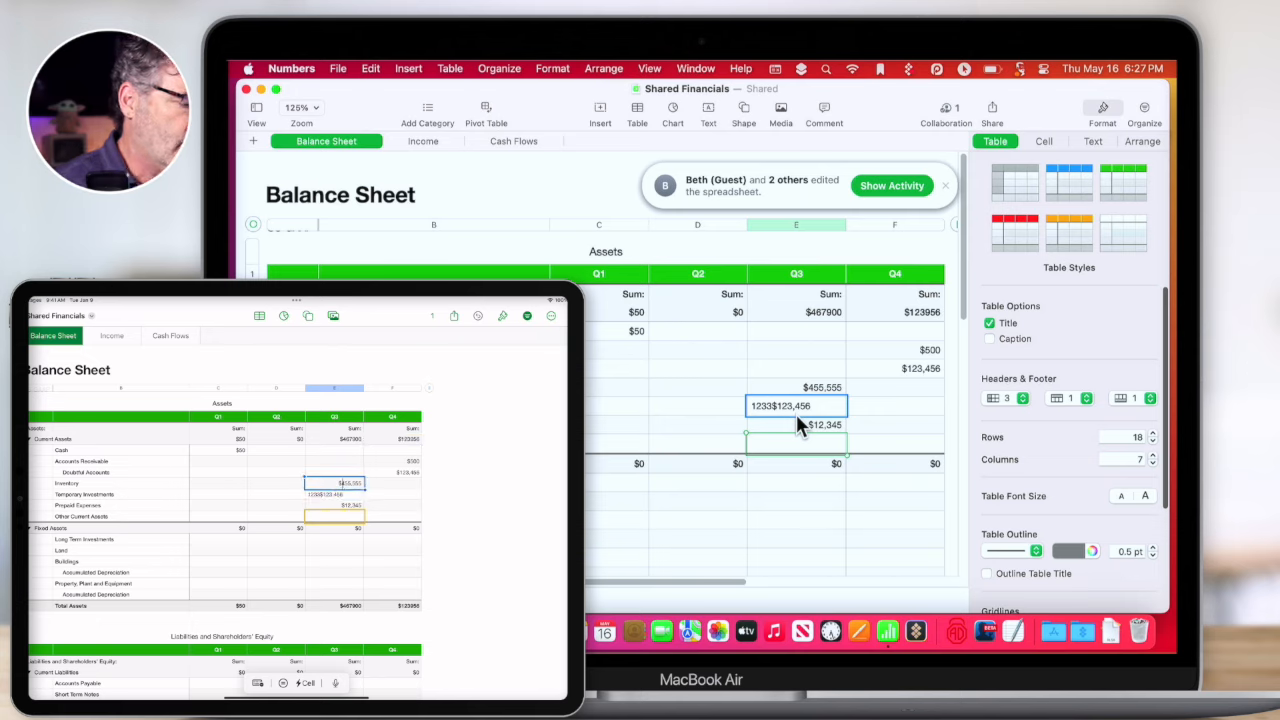
{"action": "key", "text": "Up"}
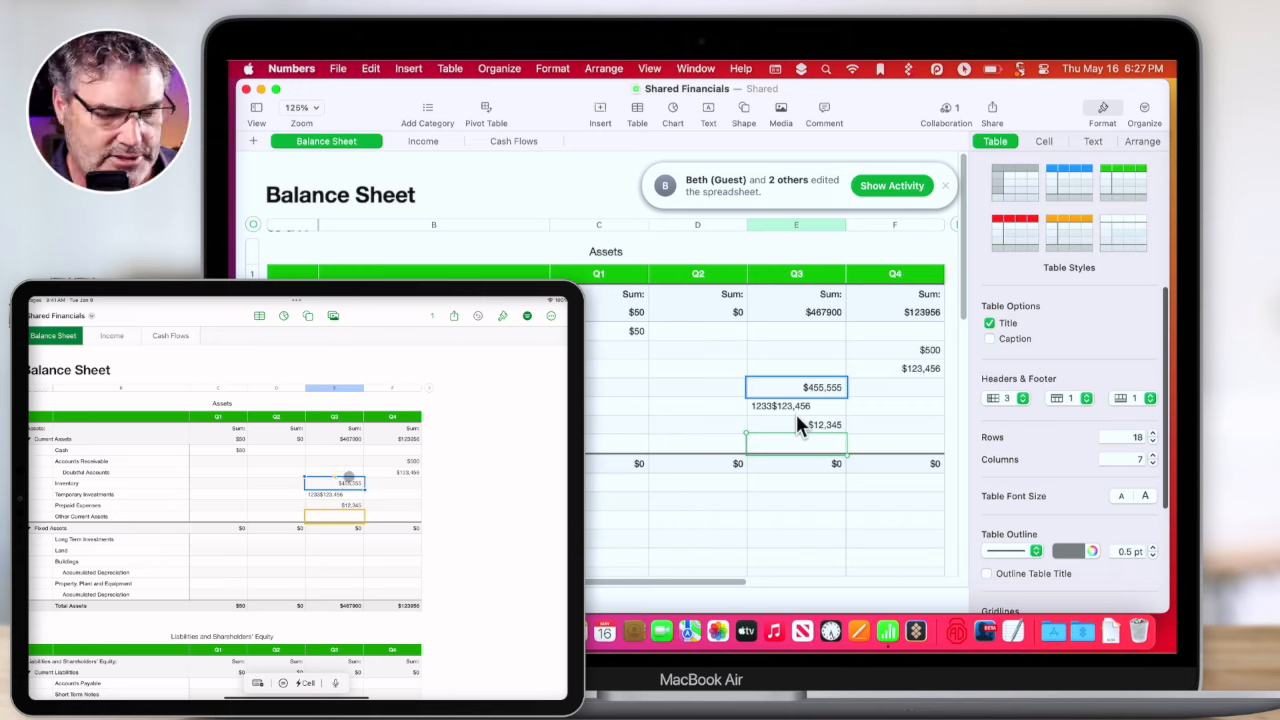
Review the spreadsheet's activity list and open its activity settings from the collaboration details.
{"action": "left_click", "coordinate": [891, 188]}
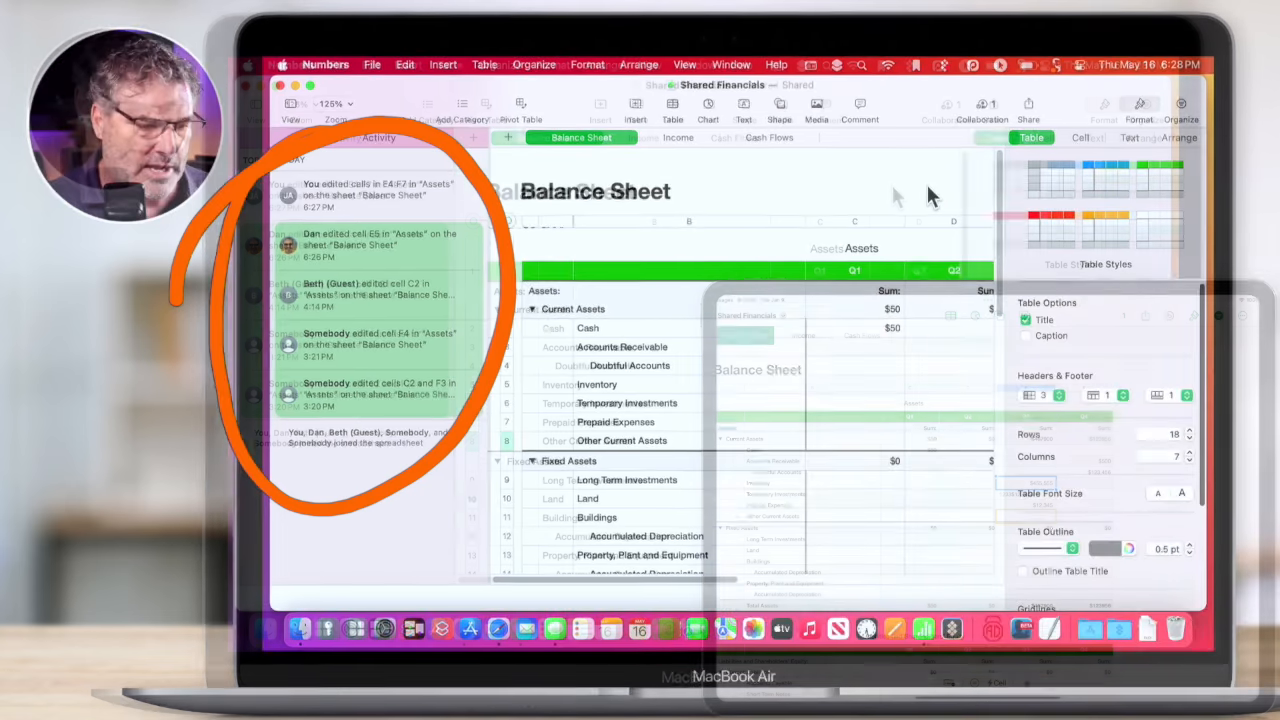
{"action": "left_click", "coordinate": [980, 108]}
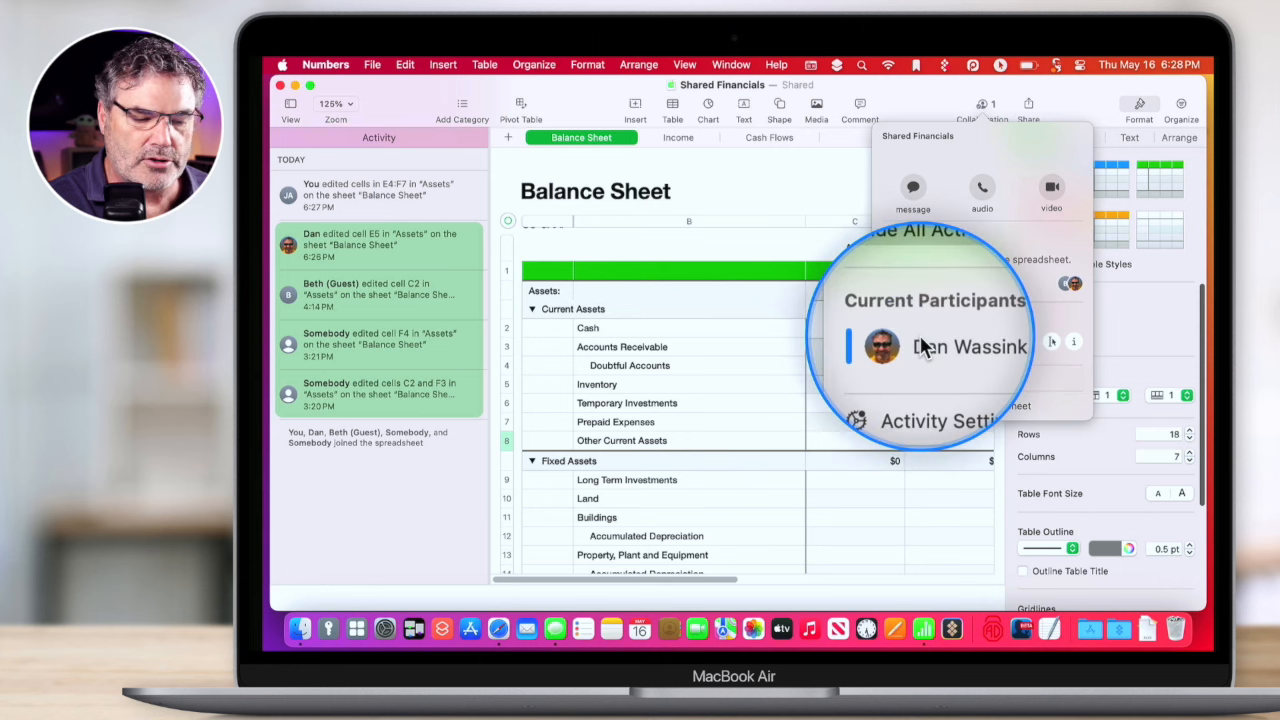
{"action": "left_click", "coordinate": [933, 375]}
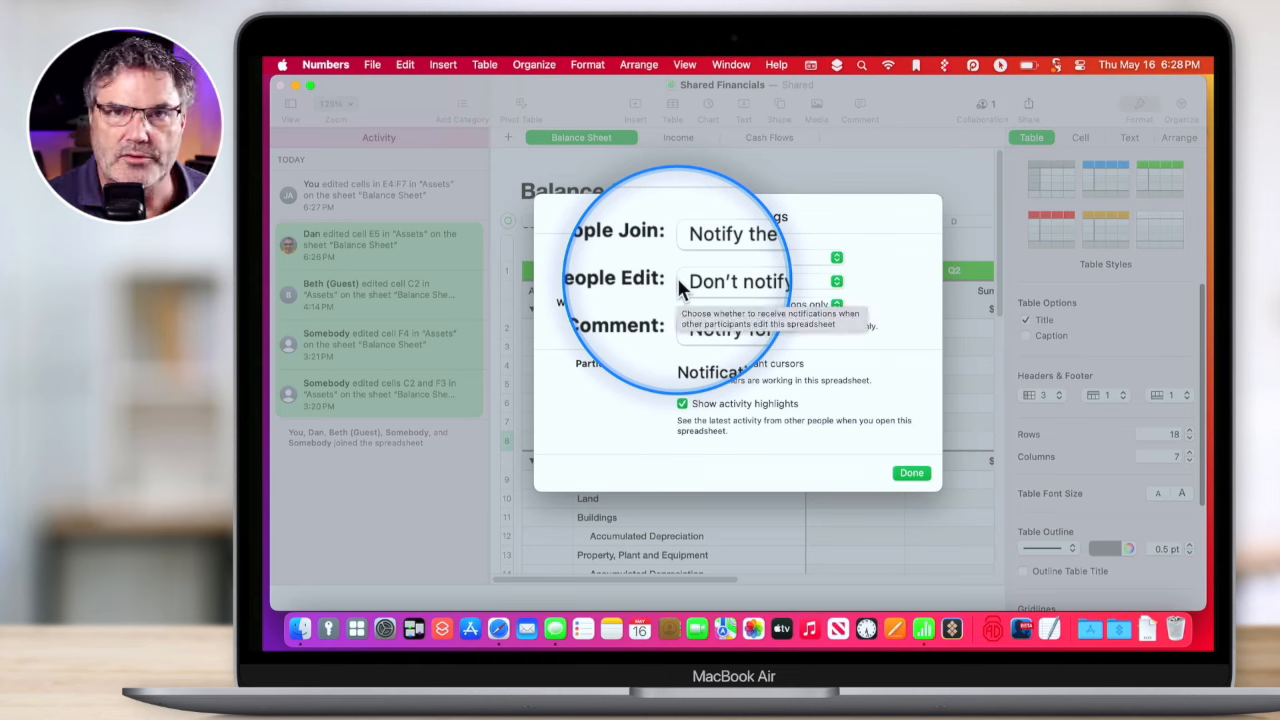
Leave the activity settings, set the shared spreadsheet's access to Anyone with the link, and copy its sharing link.
{"action": "left_click", "coordinate": [910, 474]}
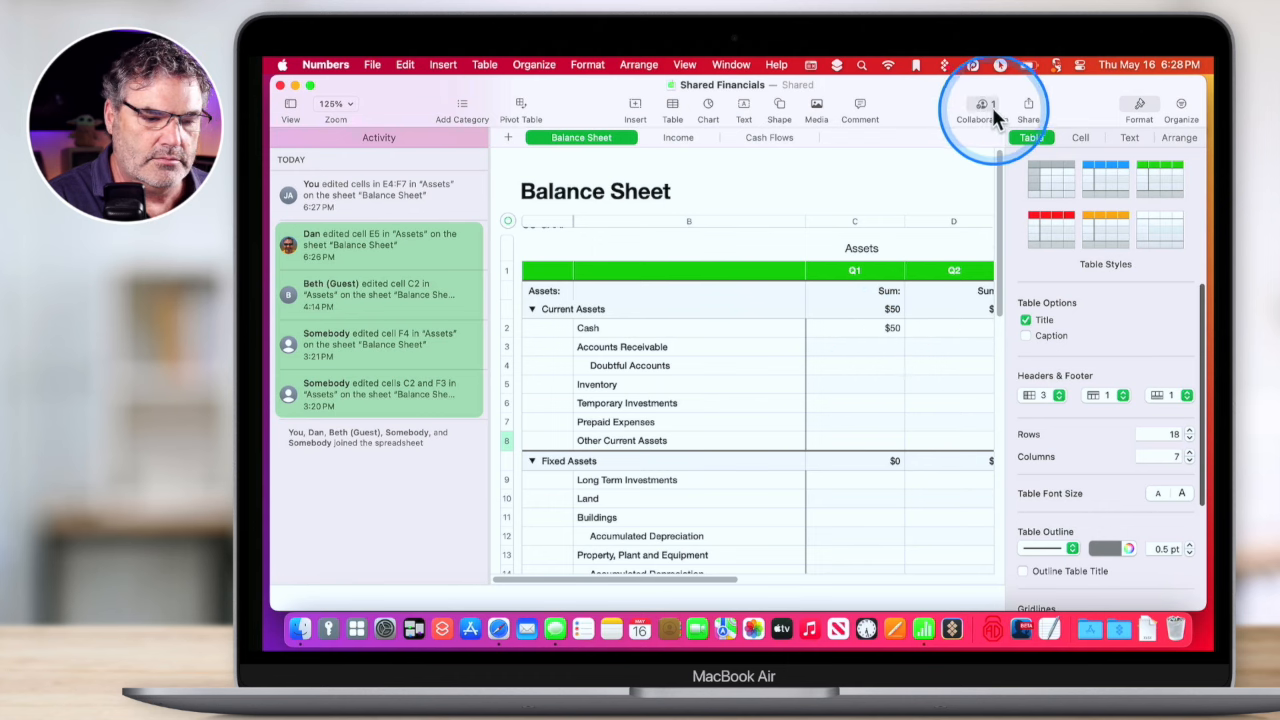
{"action": "left_click", "coordinate": [986, 110]}
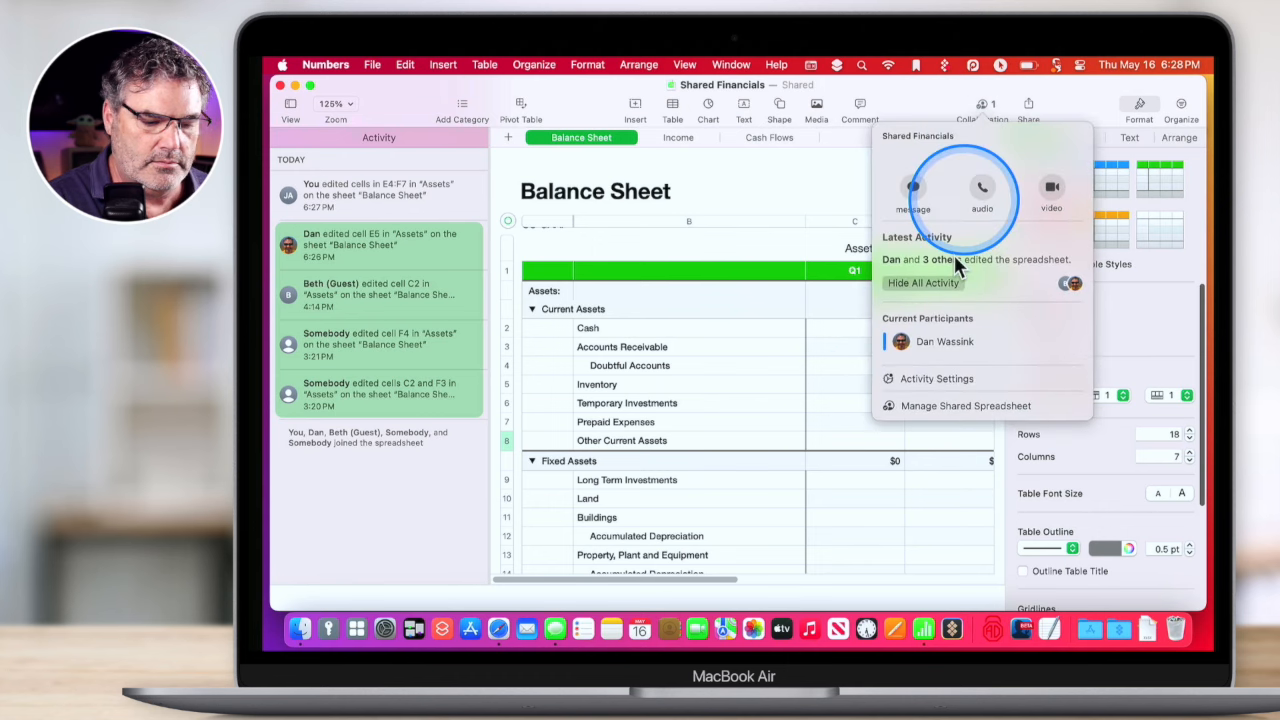
{"action": "left_click", "coordinate": [939, 406]}
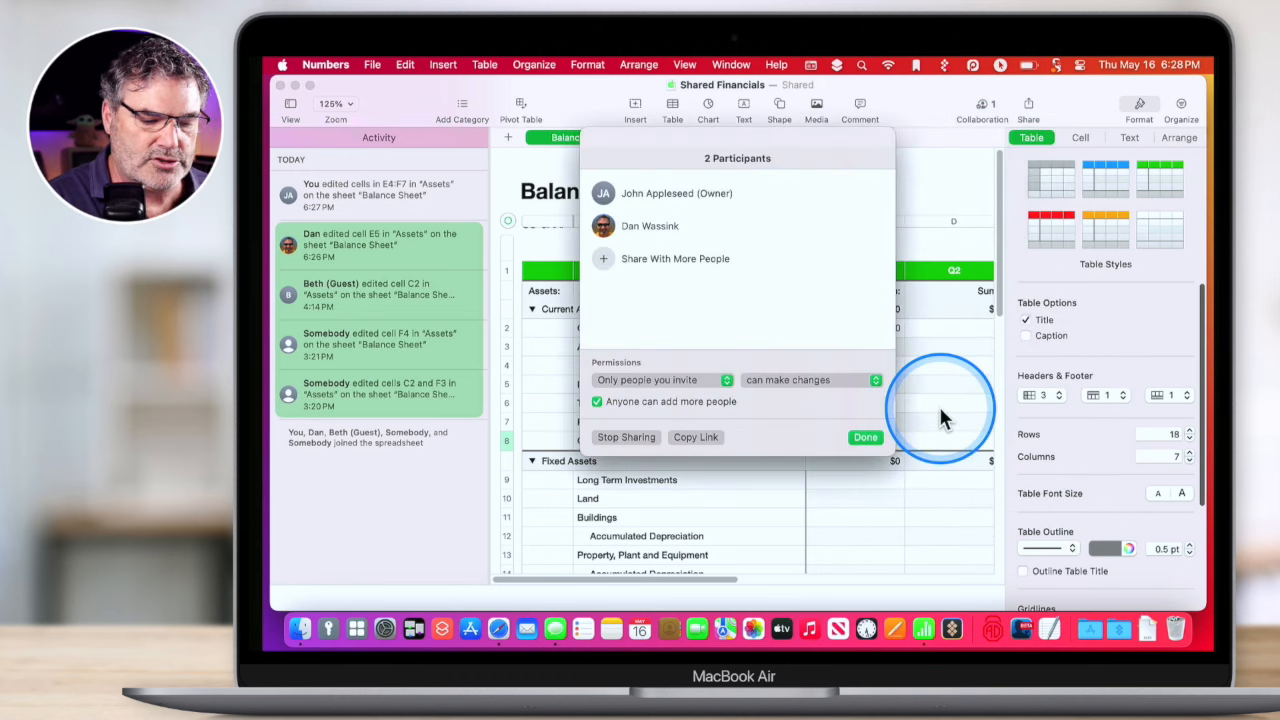
{"action": "left_click", "coordinate": [669, 379]}
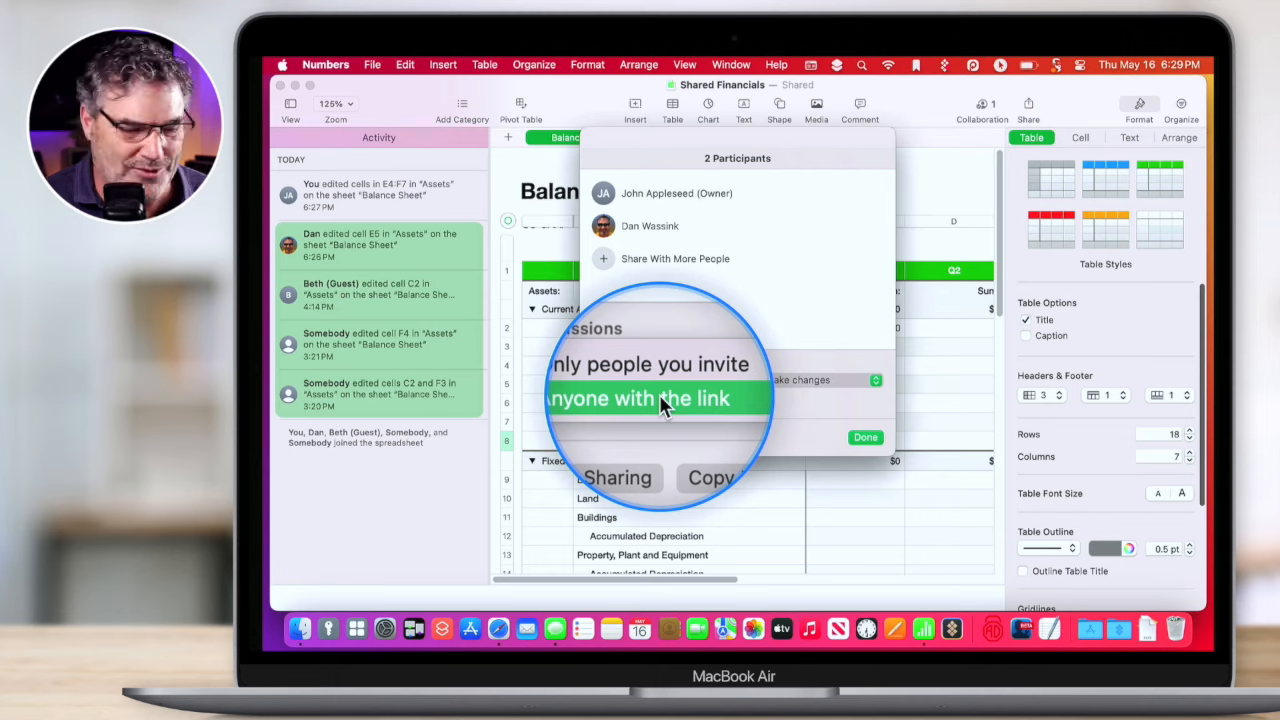
{"action": "left_click", "coordinate": [661, 397]}
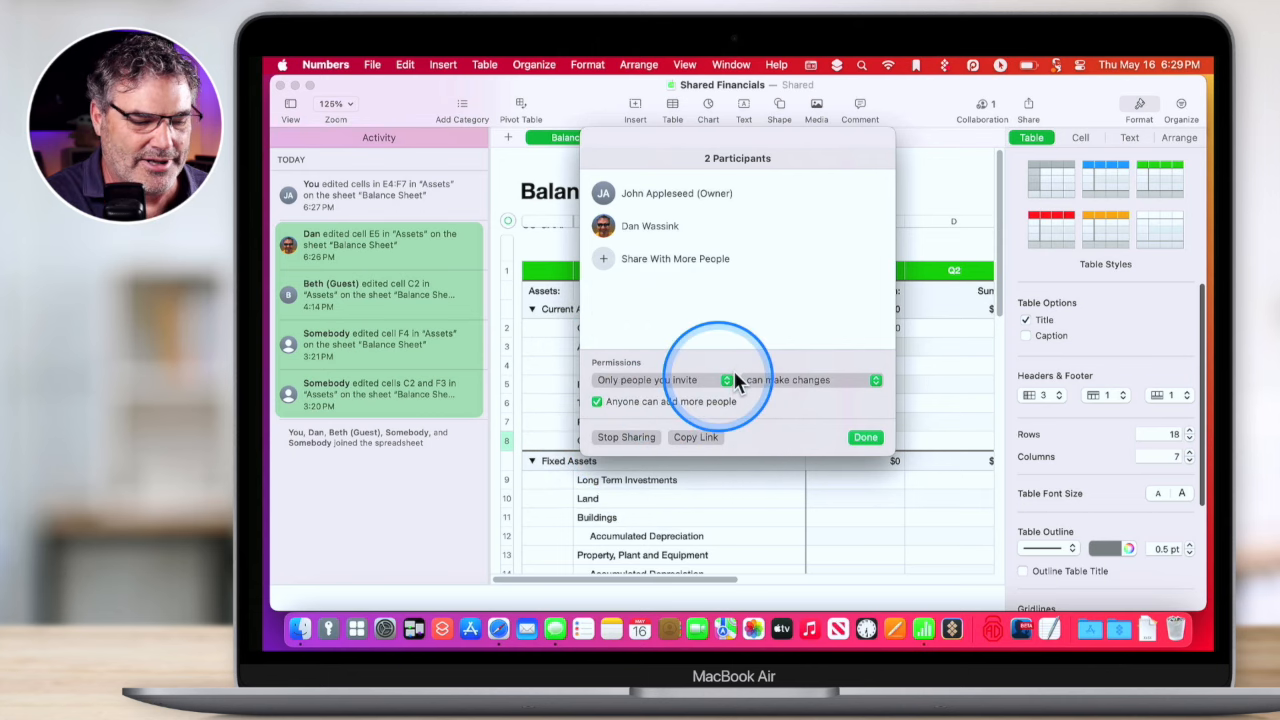
{"action": "left_click", "coordinate": [696, 437]}
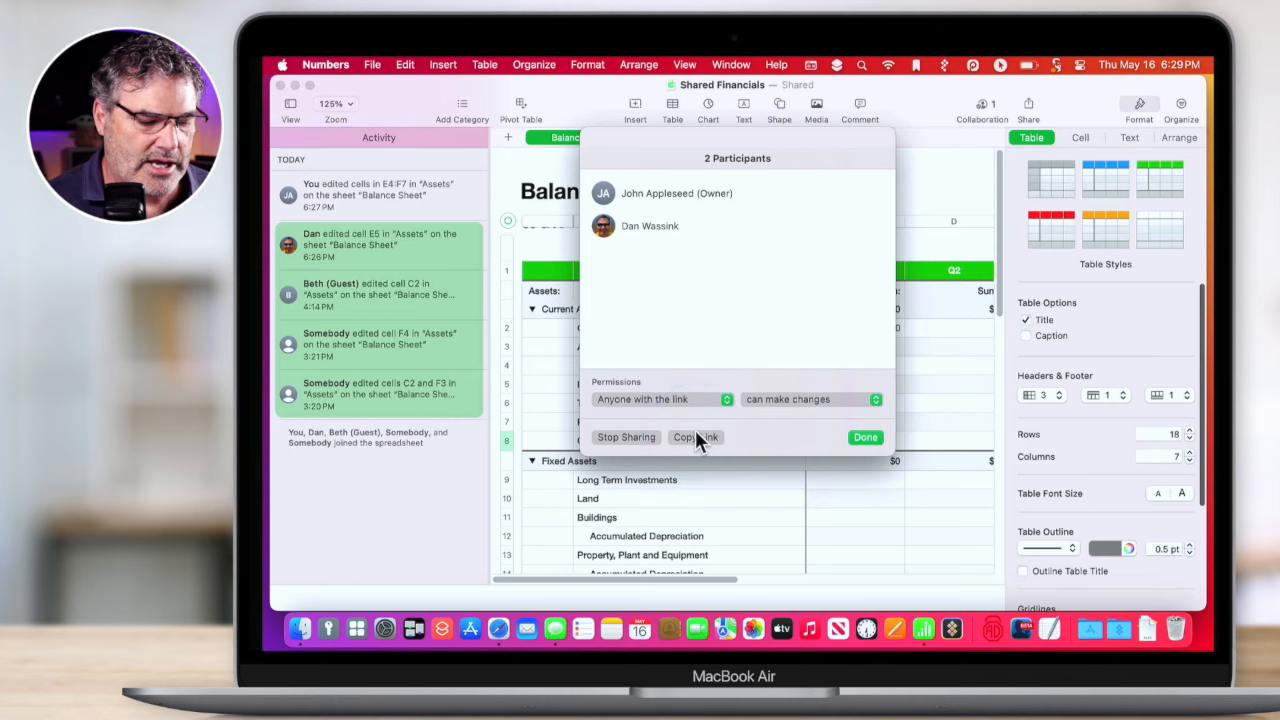
Switch to Safari and open the copied spreadsheet link in a new private window.
{"action": "left_click", "coordinate": [500, 628]}
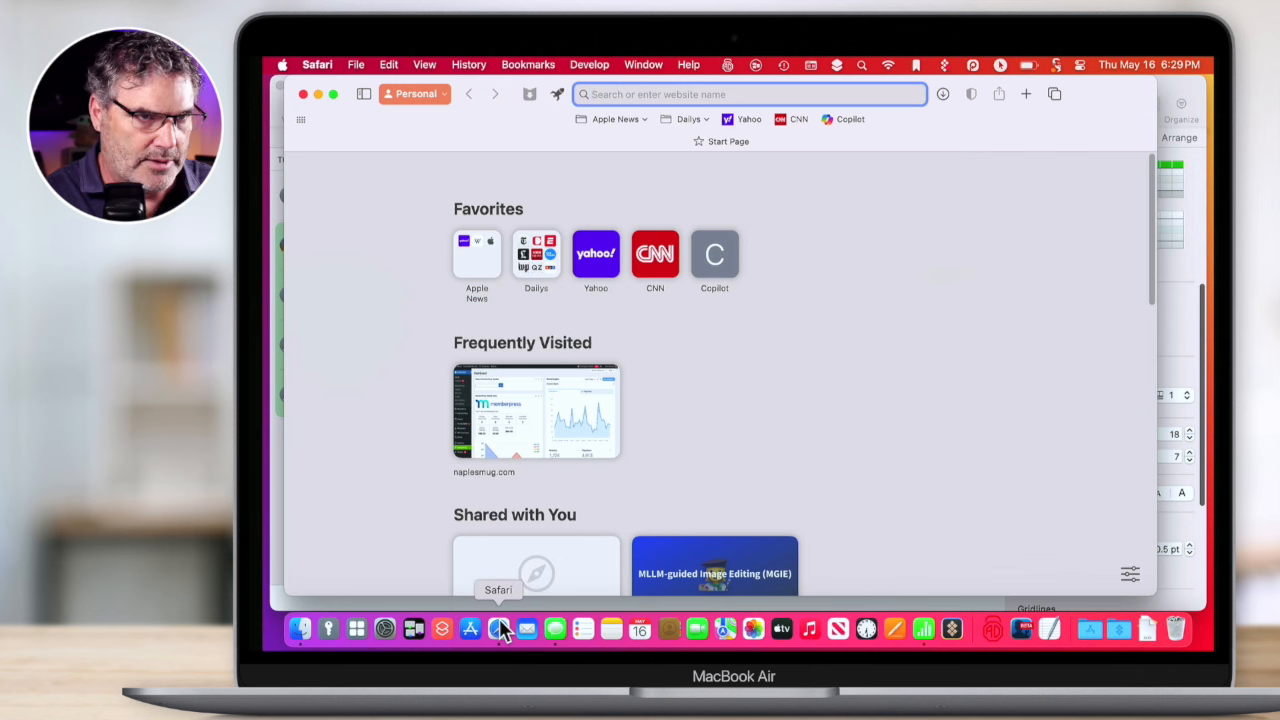
{"action": "key", "text": "shift+super+n"}
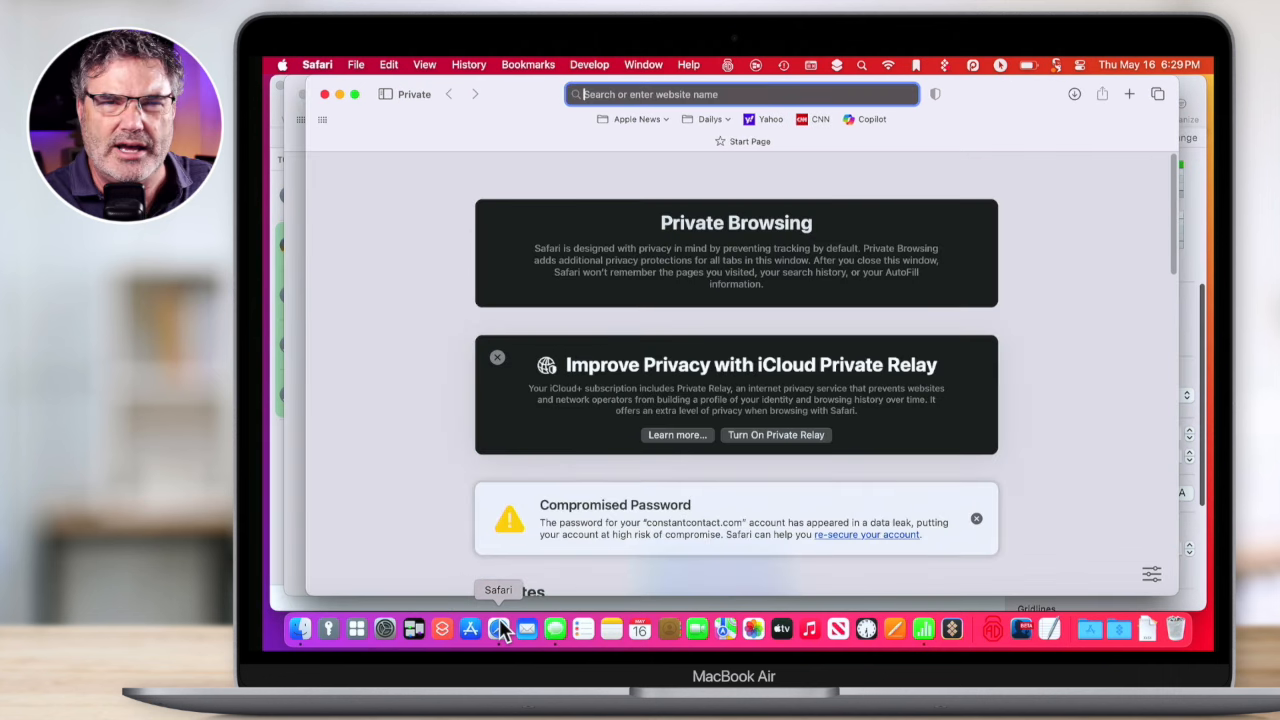
{"action": "key", "text": "super+v"}
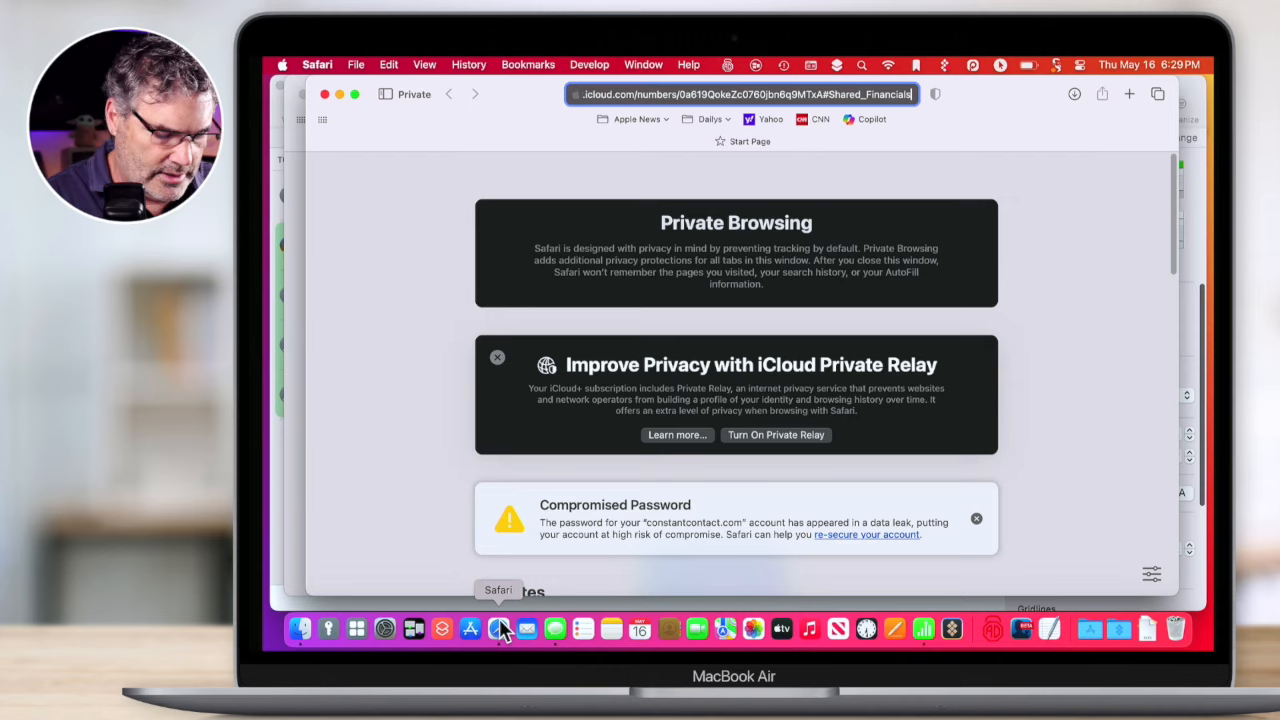
{"action": "key", "text": "Return"}
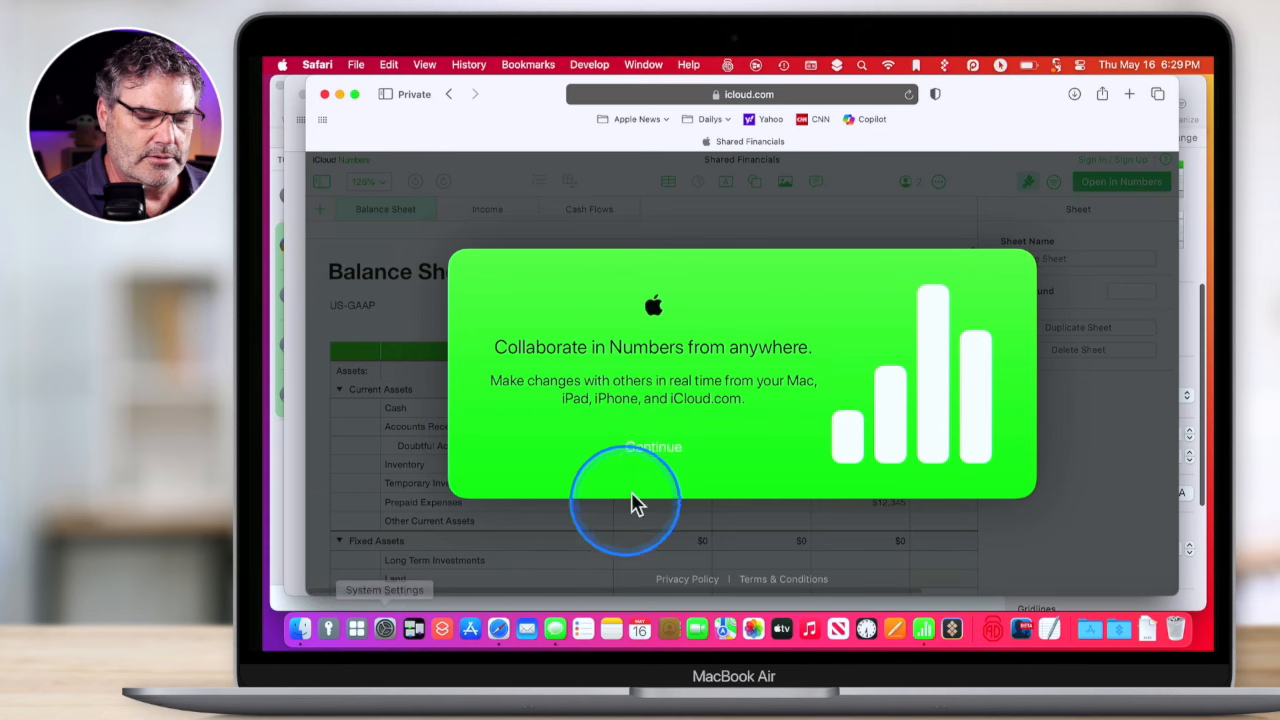
Join the shared spreadsheet as a guest by entering a participant name, and view the collaborator list.
{"action": "left_click", "coordinate": [654, 447]}
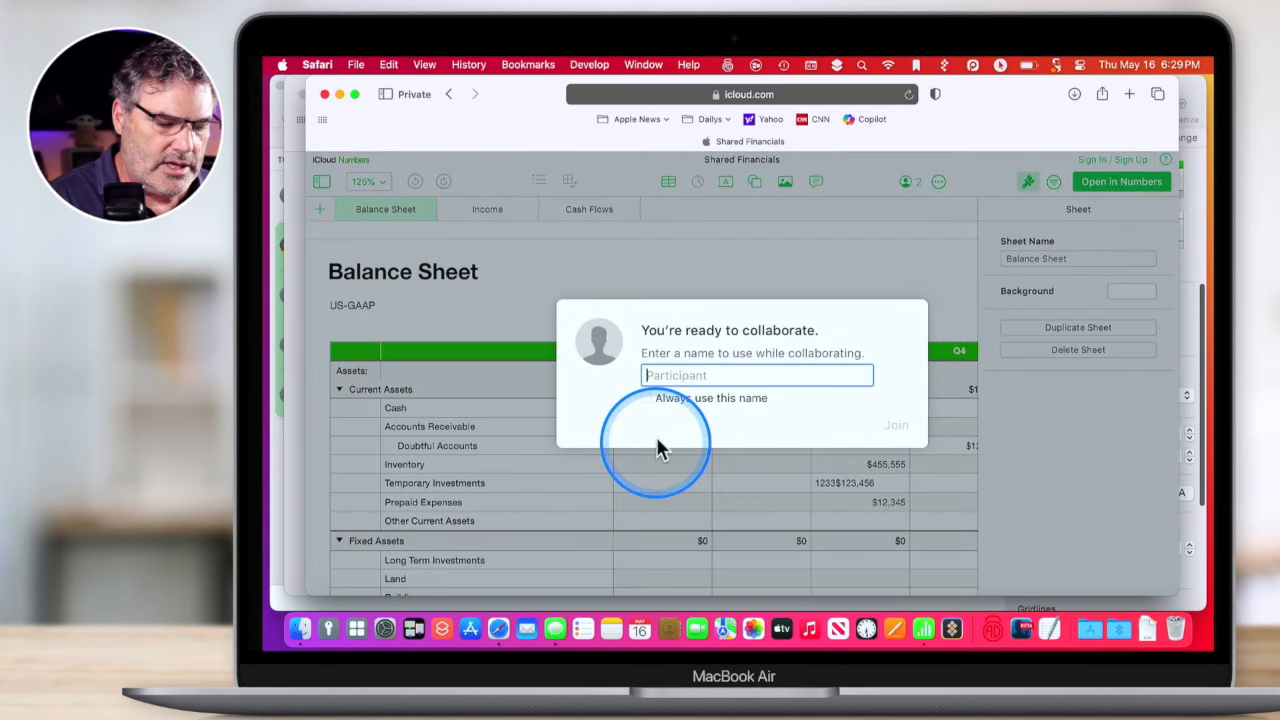
{"action": "left_click", "coordinate": [702, 375]}
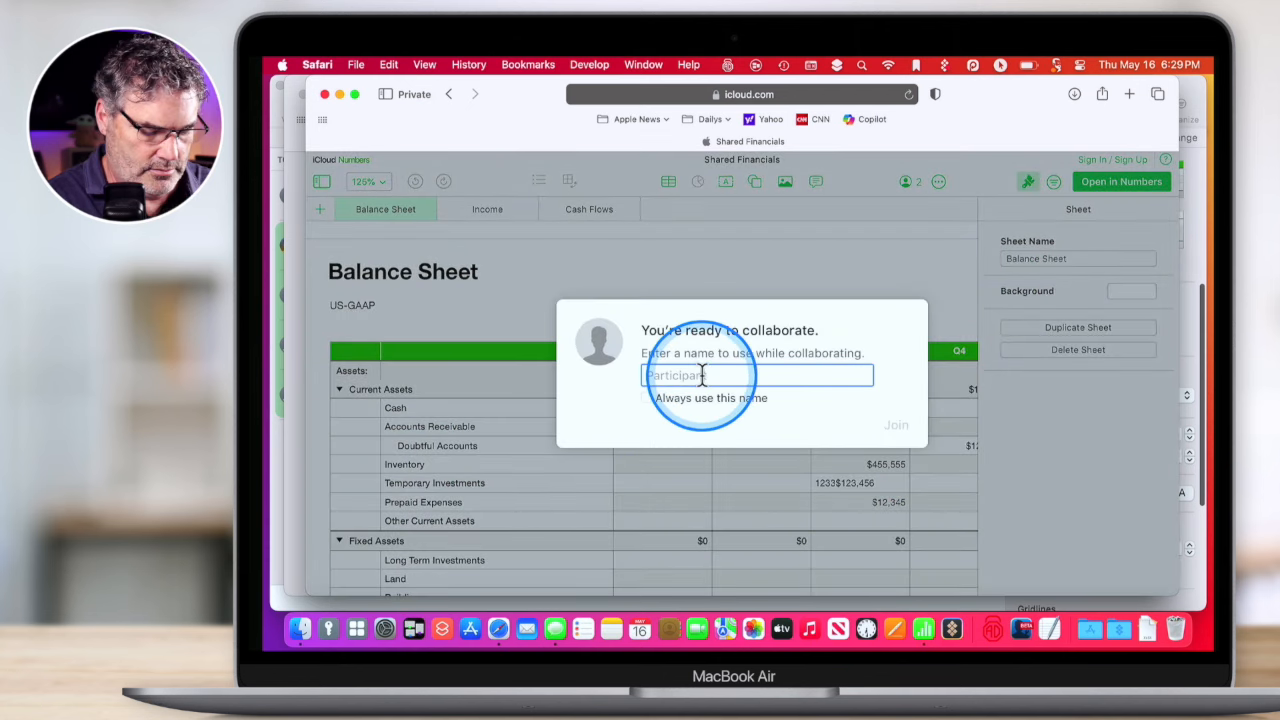
{"action": "type", "text": "Steve"}
{"action": "key", "text": "Return"}
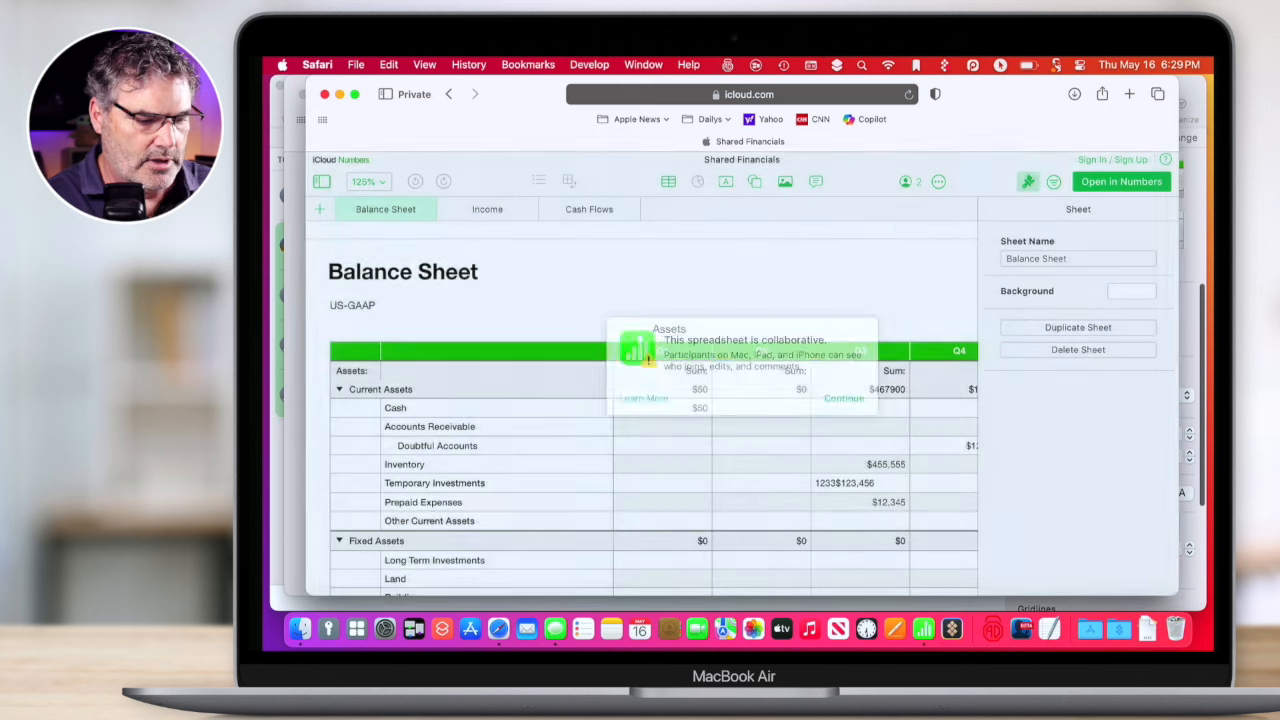
{"action": "left_click", "coordinate": [850, 409]}
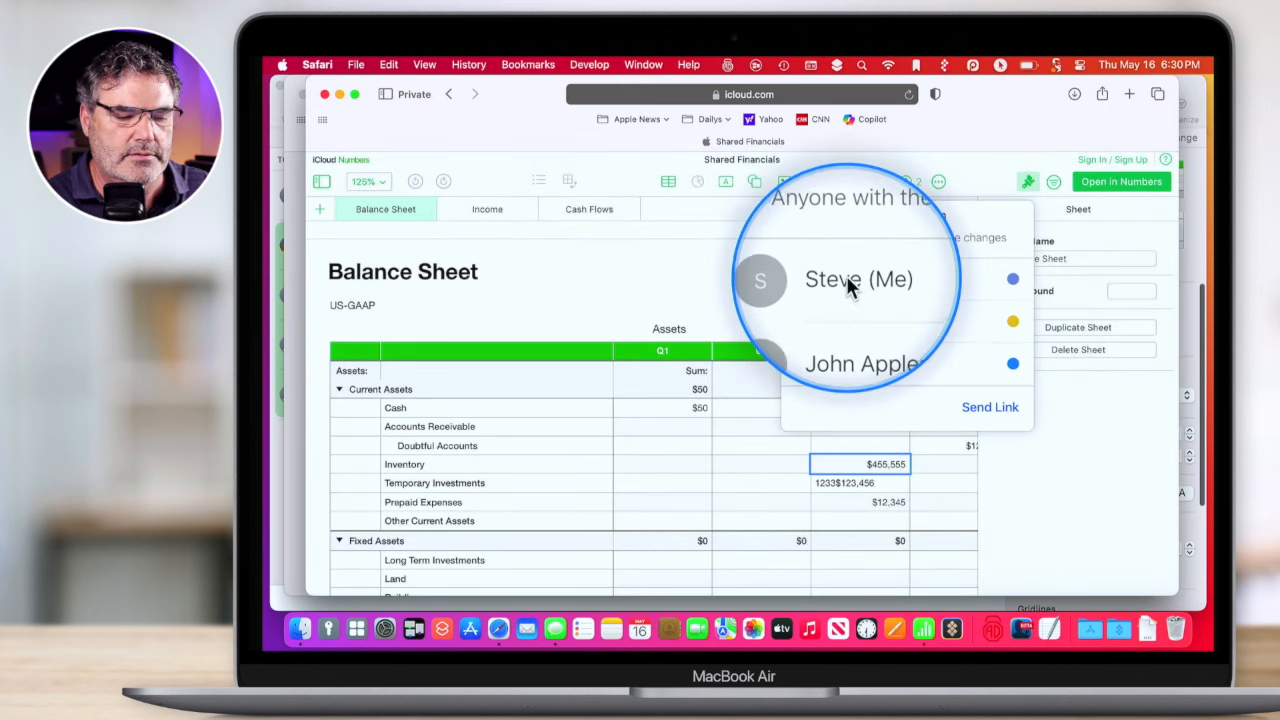
Return to Numbers and close the shared spreadsheet's participant and permission settings.
{"action": "left_click", "coordinate": [740, 505]}
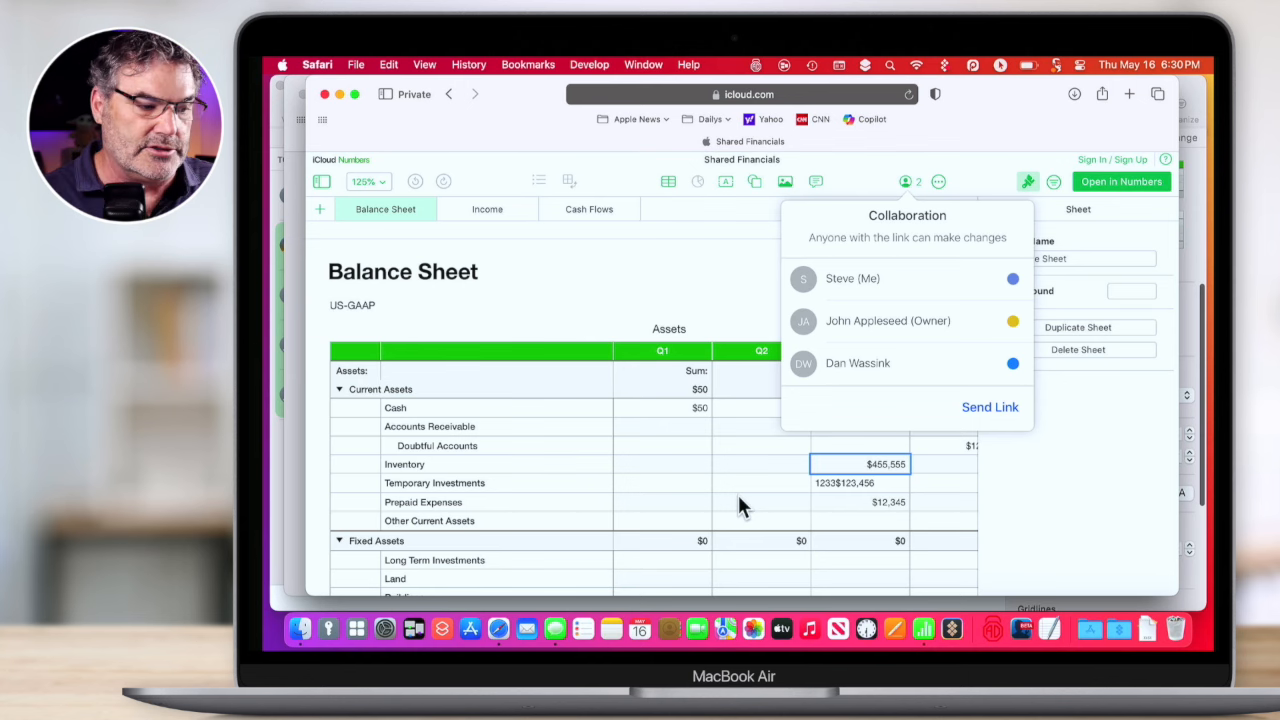
{"action": "key", "text": "super+n"}
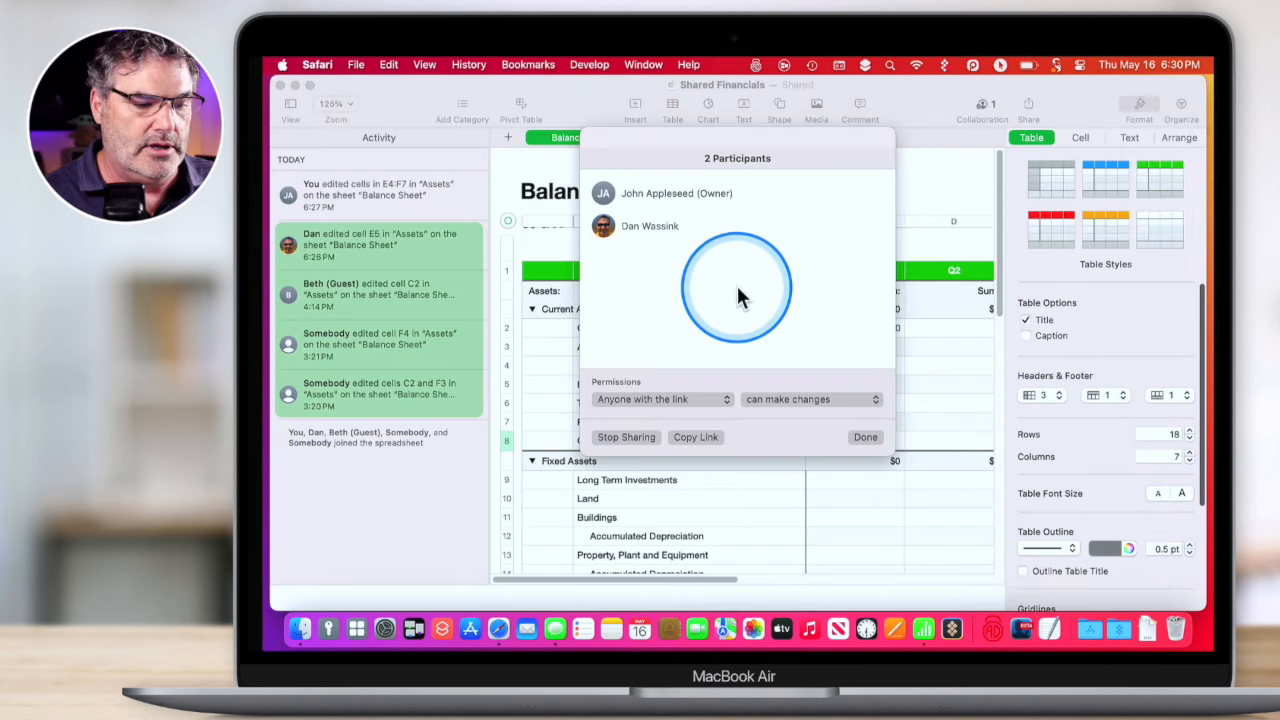
{"action": "left_click", "coordinate": [865, 437]}
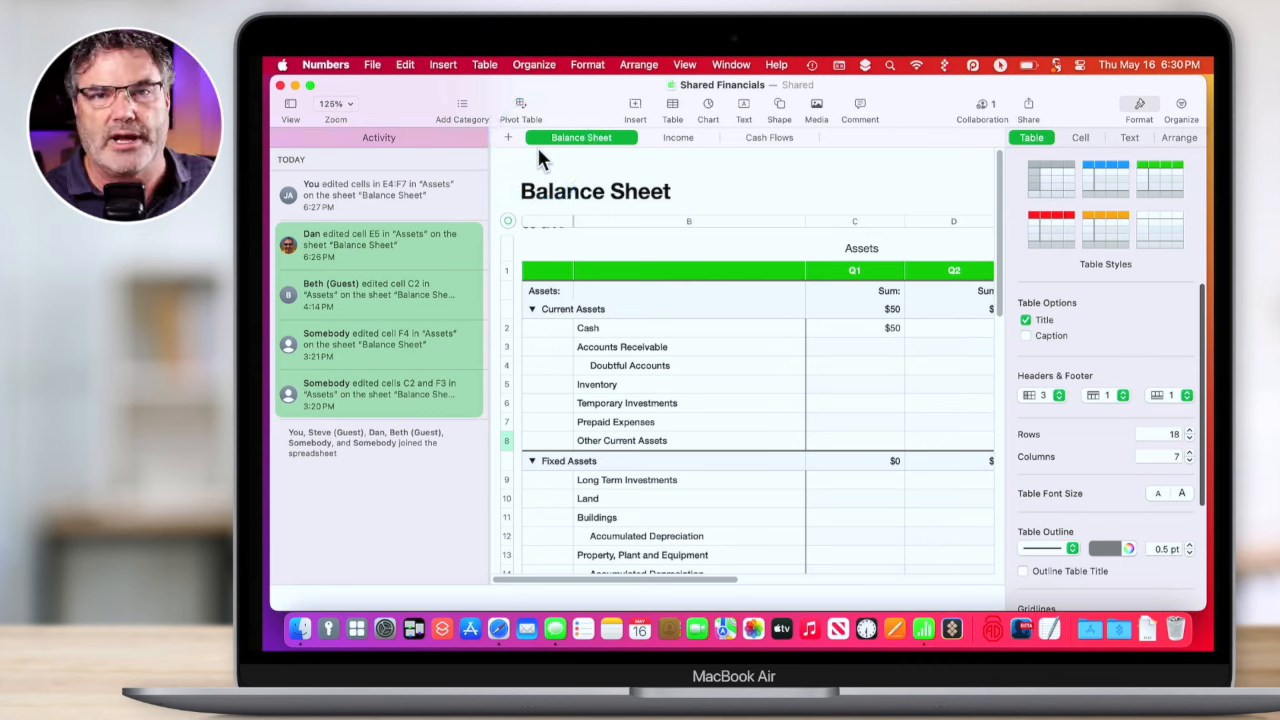
Save the spreadsheet as a custom template in the Template Chooser under the name Shared Financials.
{"action": "left_click", "coordinate": [372, 65]}
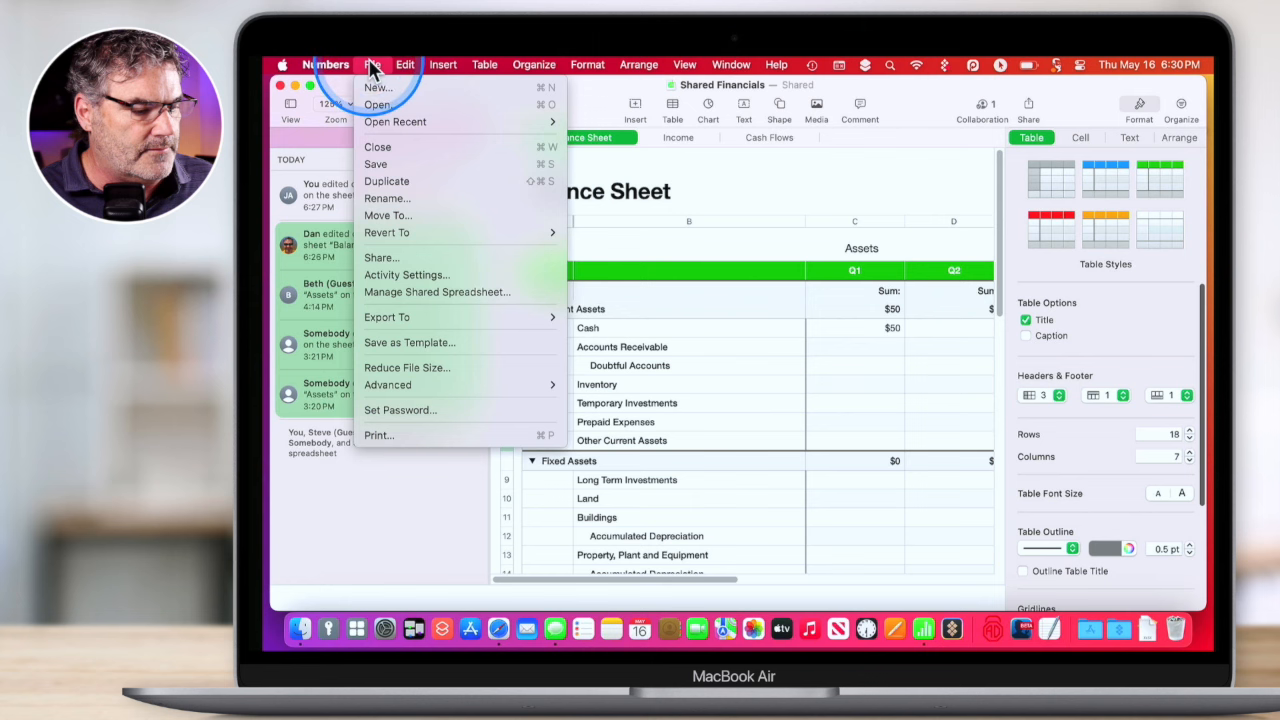
{"action": "left_click", "coordinate": [405, 341]}
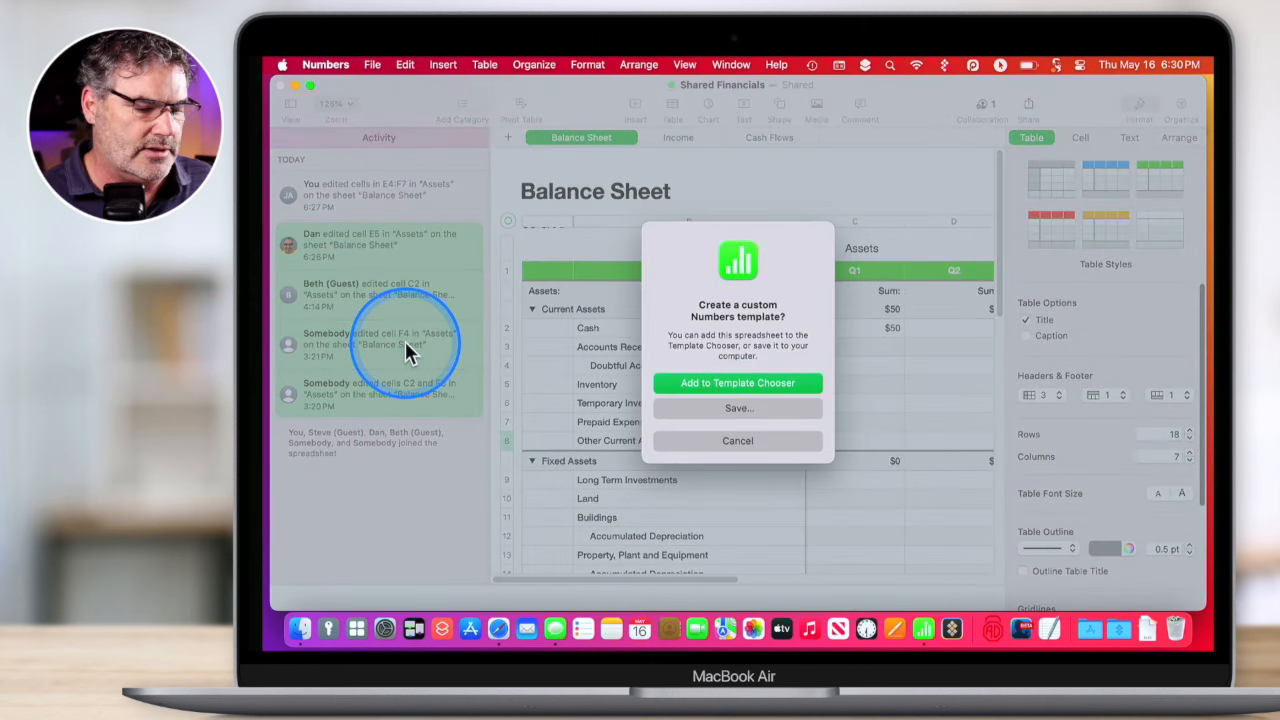
{"action": "left_click", "coordinate": [753, 382]}
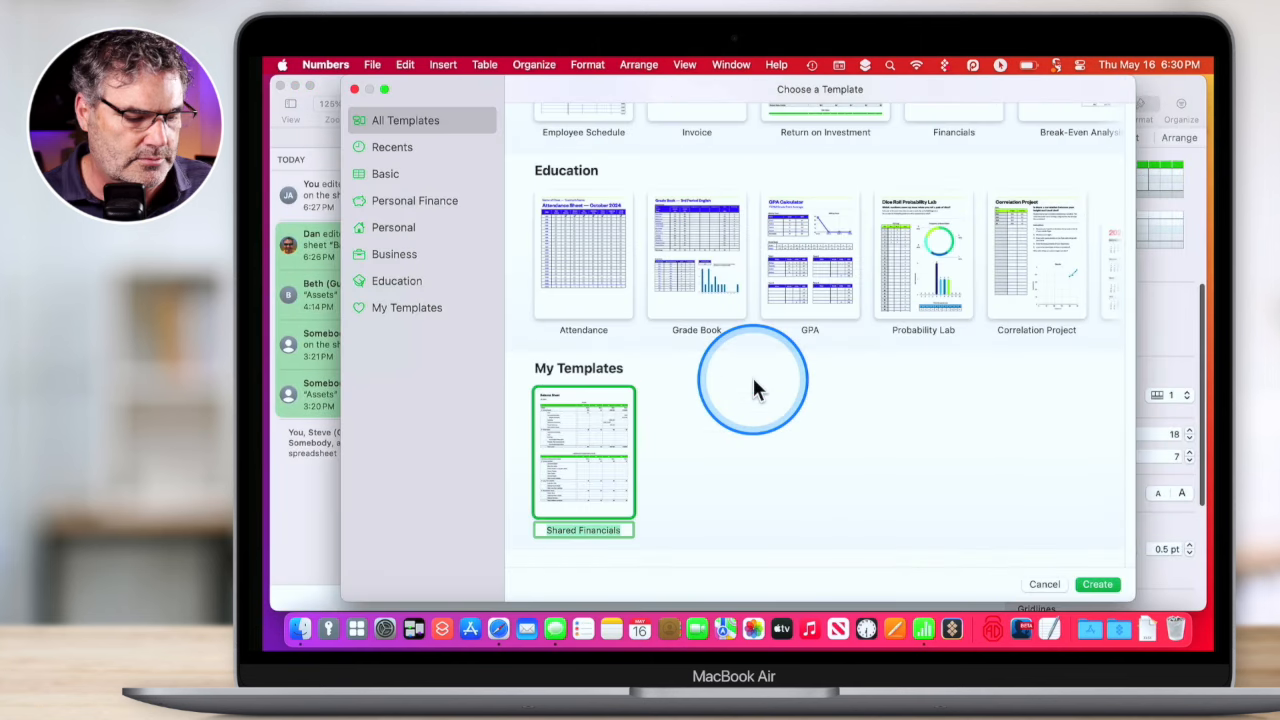
{"action": "left_click", "coordinate": [597, 530]}
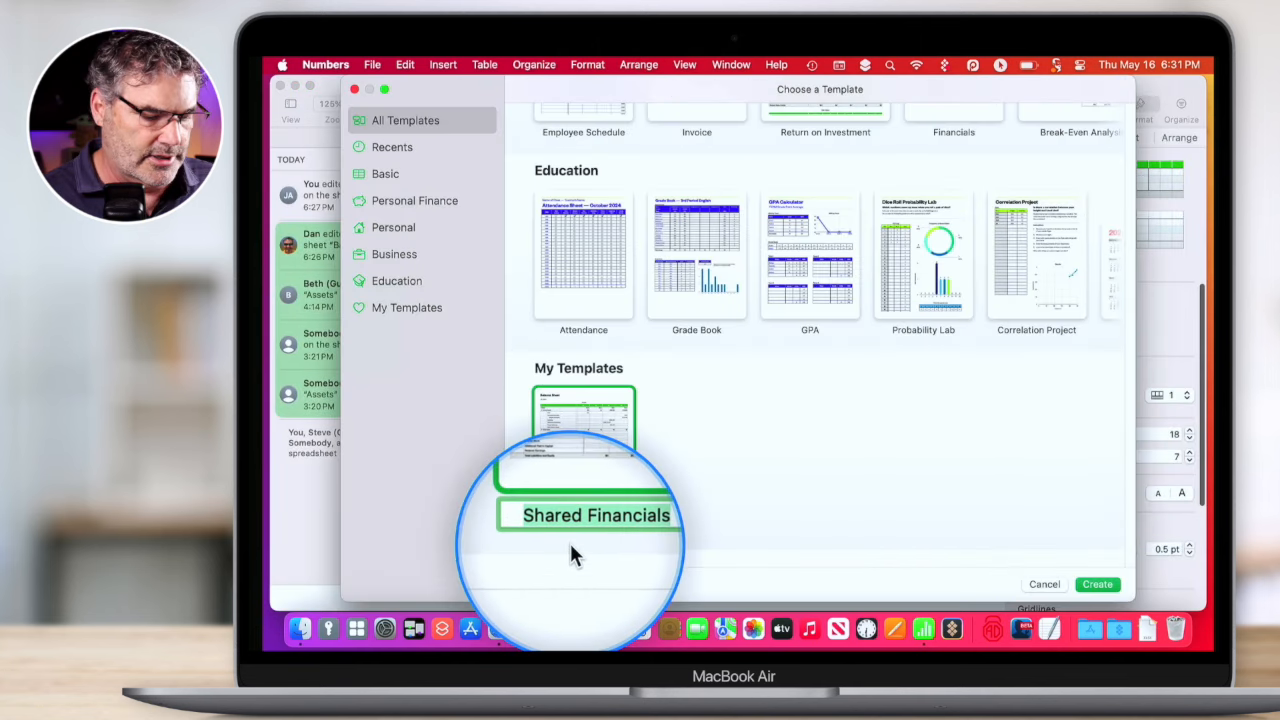
{"action": "left_click", "coordinate": [569, 540]}
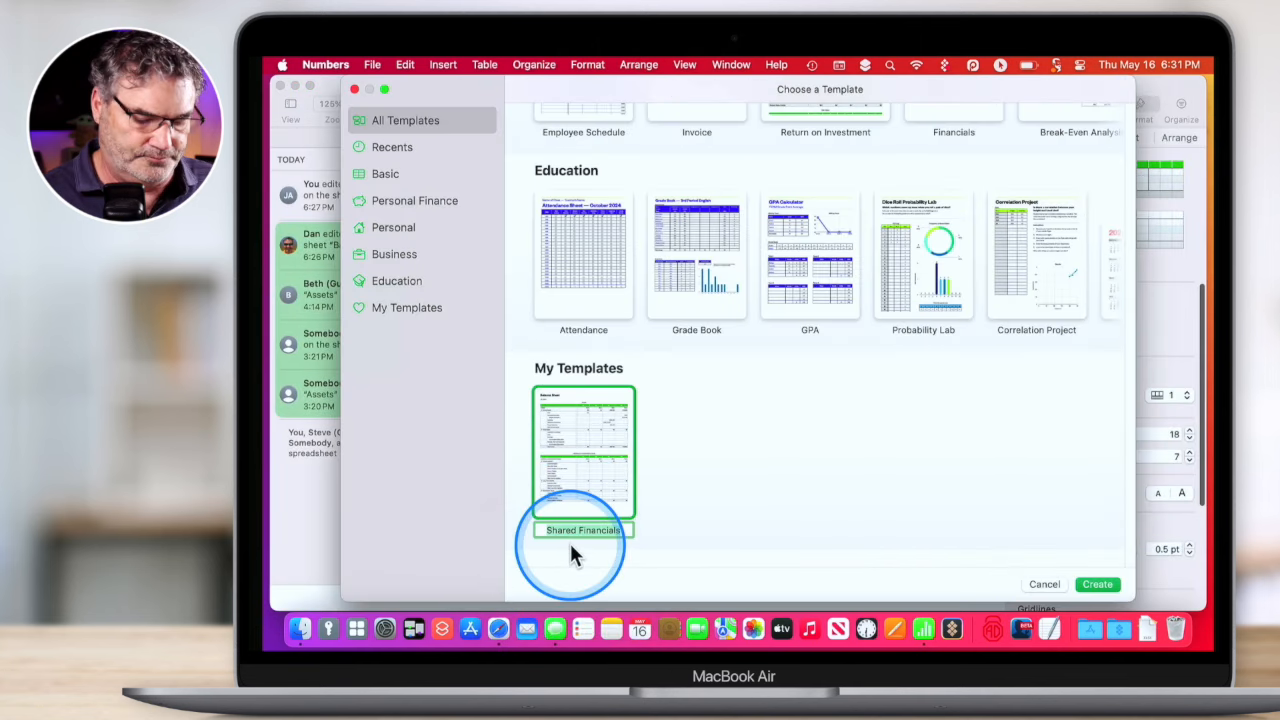
Create a new spreadsheet from the Shared Financials template and close it after checking its contents.
{"action": "left_click", "coordinate": [1096, 585]}
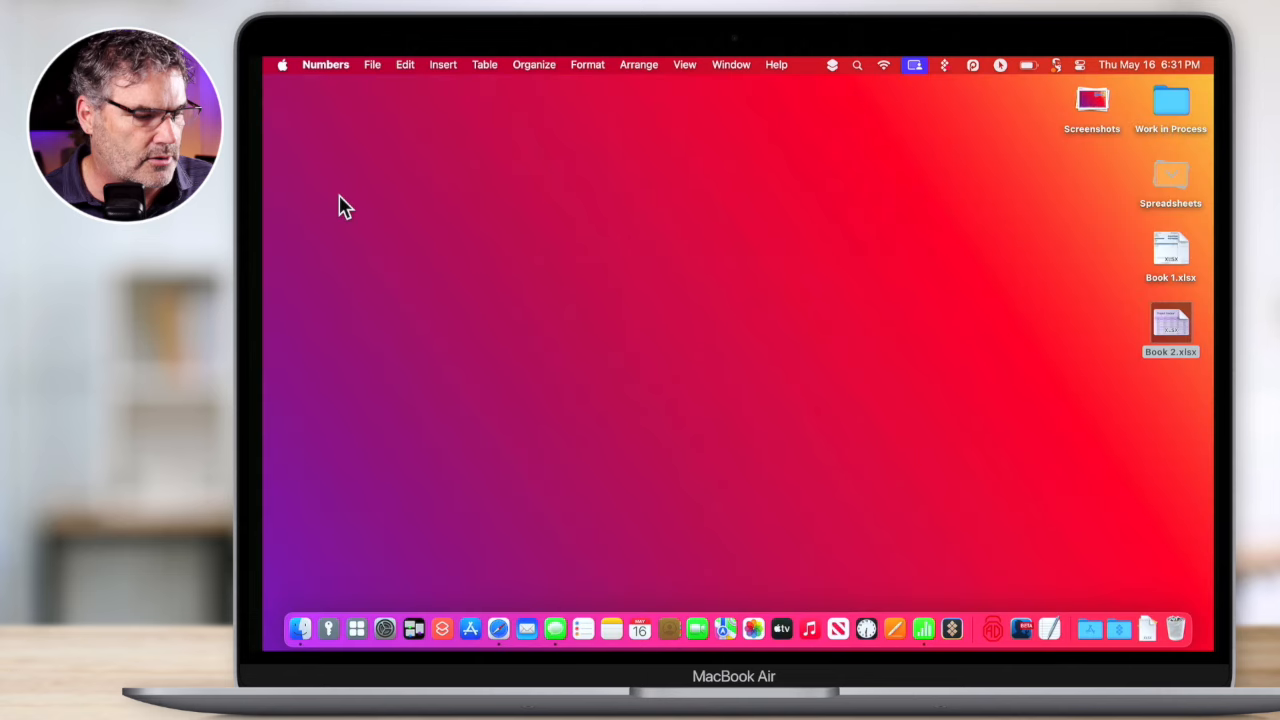
{"action": "key", "text": "super+n"}
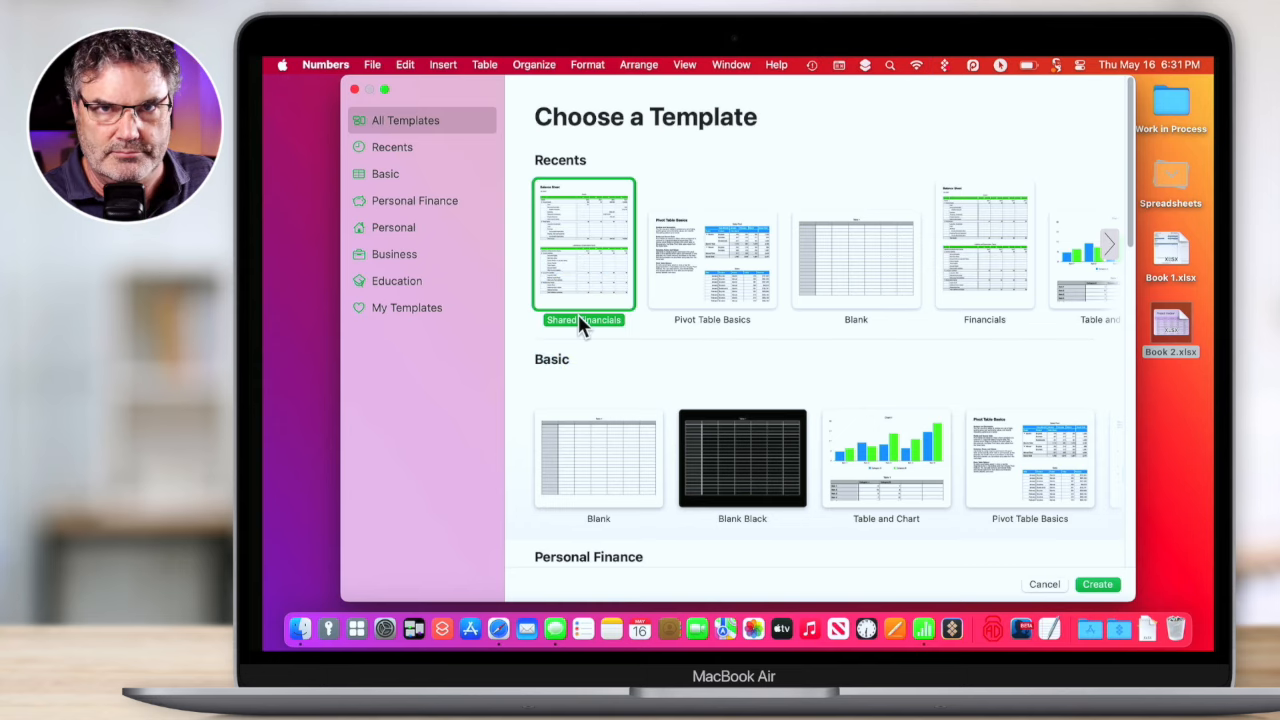
{"action": "double_click", "coordinate": [578, 288]}
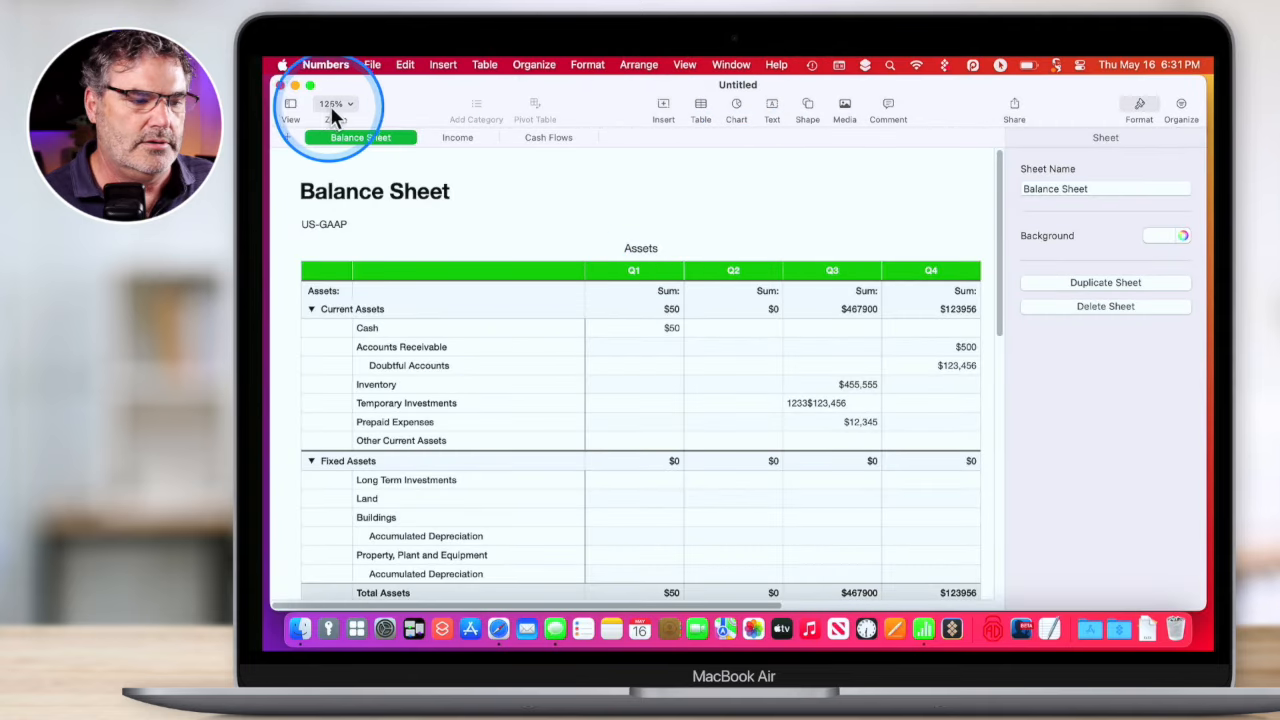
{"action": "left_click", "coordinate": [281, 86]}
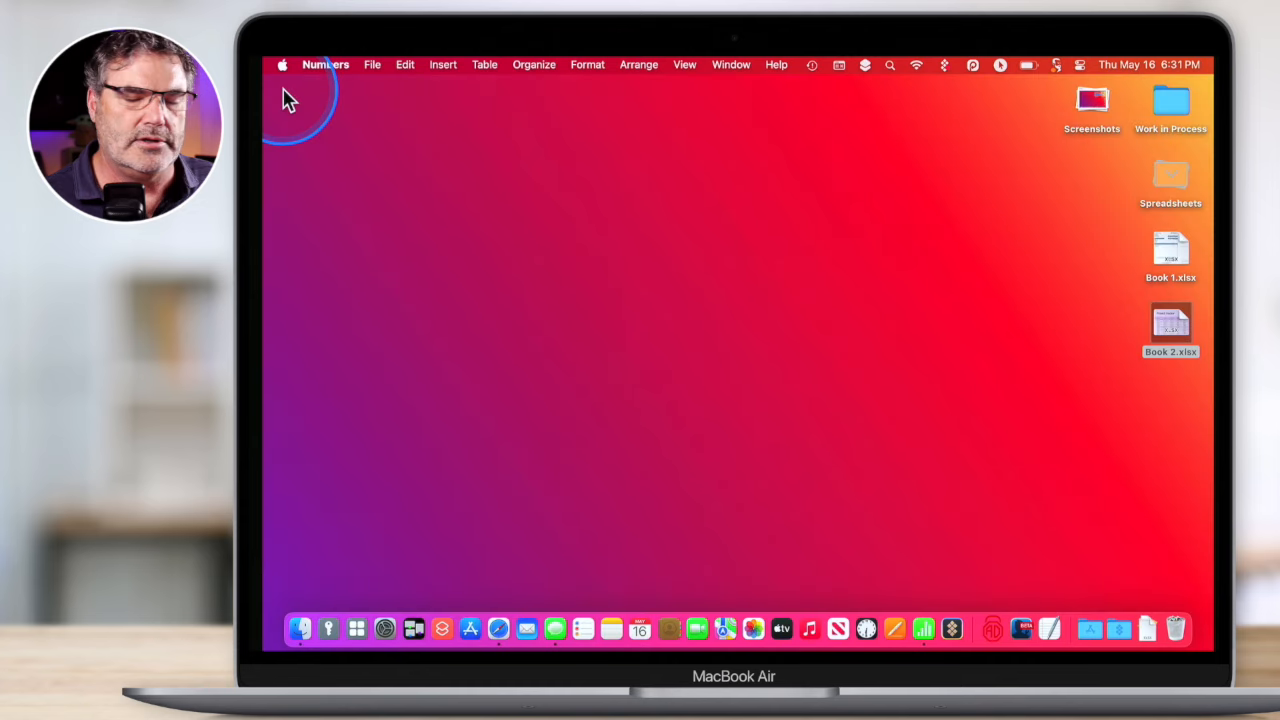